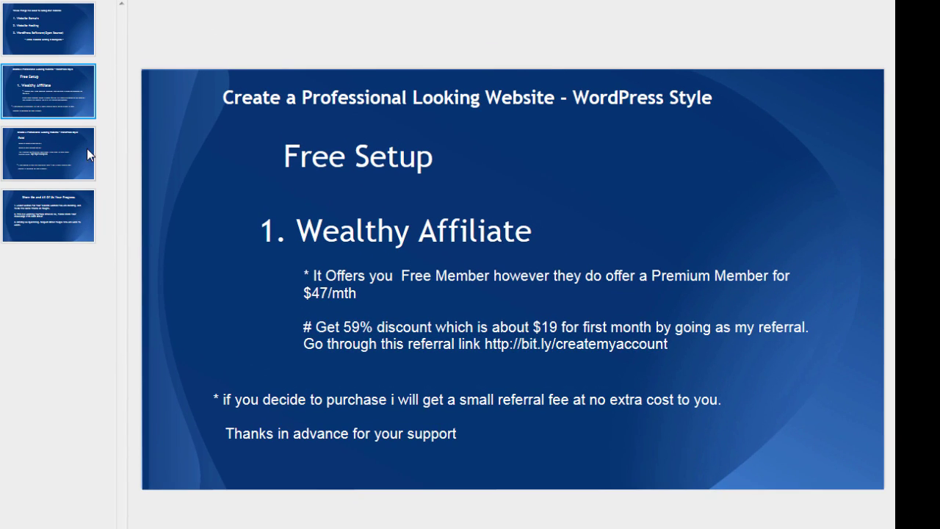
# Step: Show slide 3, the Paid hosting slide, in the PowerPoint deck
pyautogui.click(61, 155)
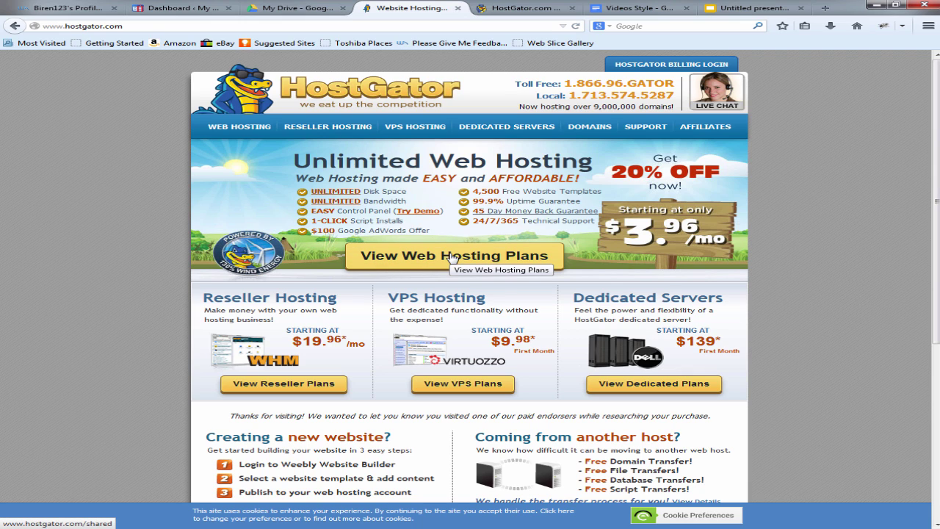
# Step: Open HostGator's Web Hosting plans and review the Baby Plan's billing-term prices without changing them
pyautogui.click(452, 258)
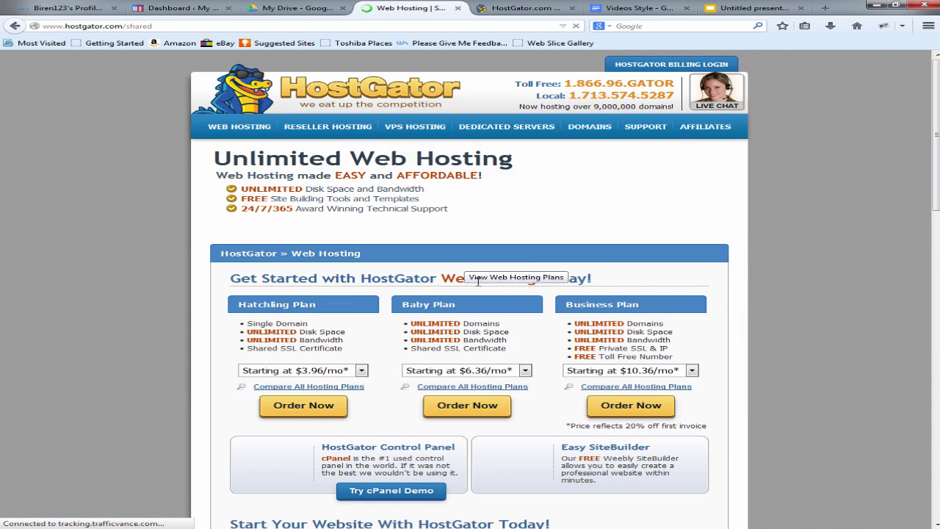
pyautogui.scroll(-3, 462, 293)
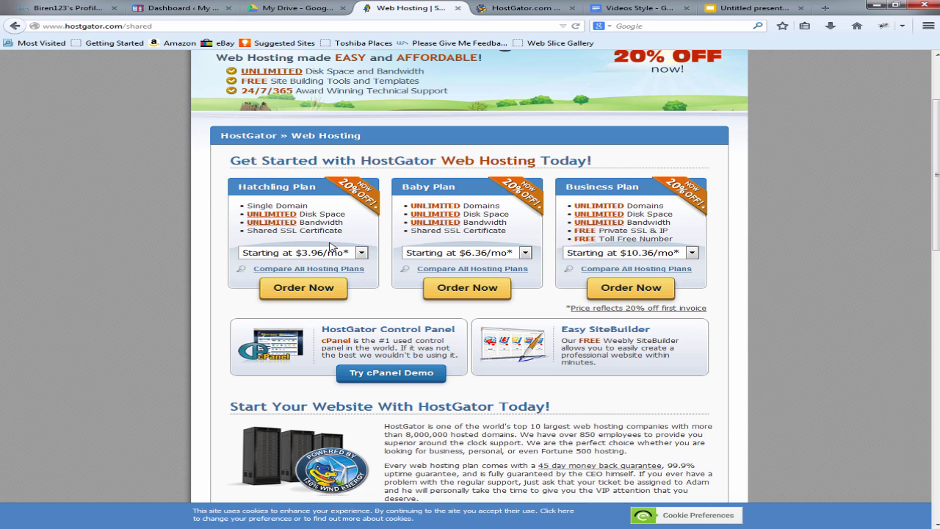
pyautogui.click(487, 254)
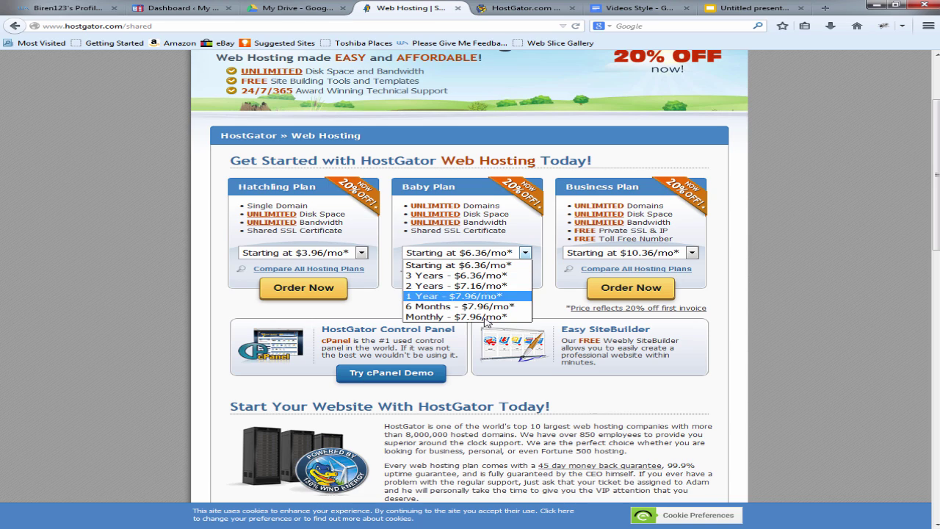
pyautogui.click(486, 255)
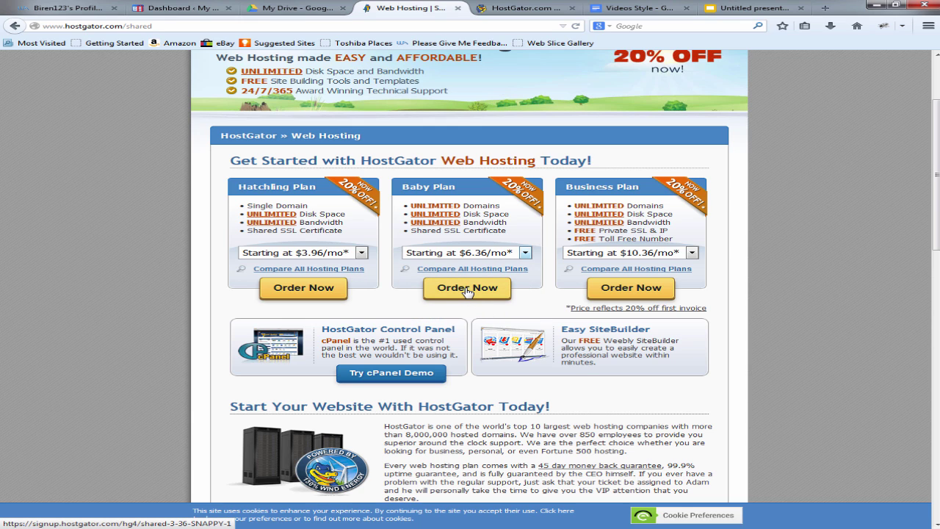
# Step: Start a Baby Plan order and enter a domain name
pyautogui.click(467, 287)
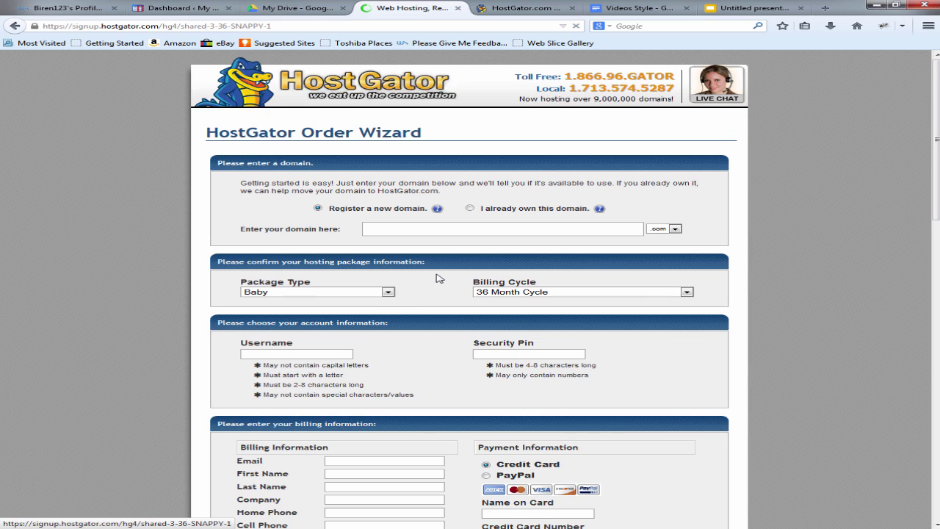
pyautogui.scroll(-2, 439, 278)
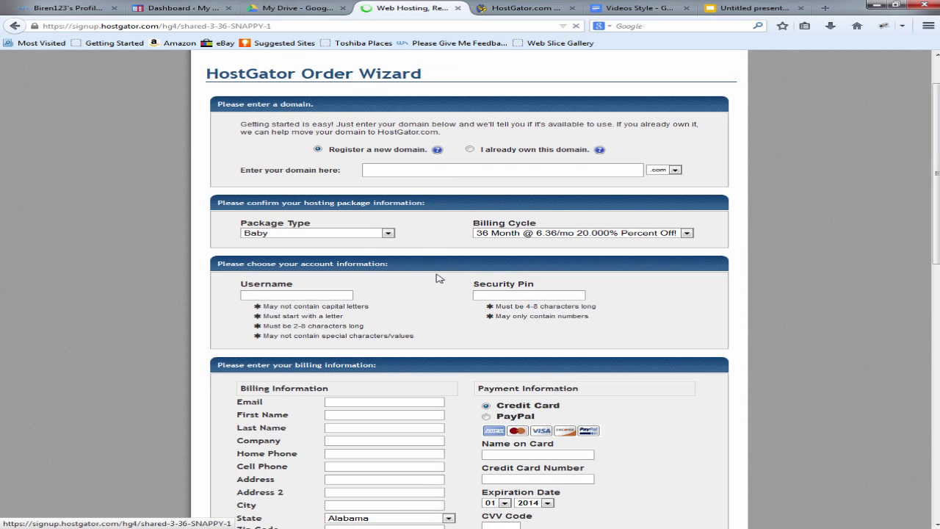
pyautogui.click(435, 173)
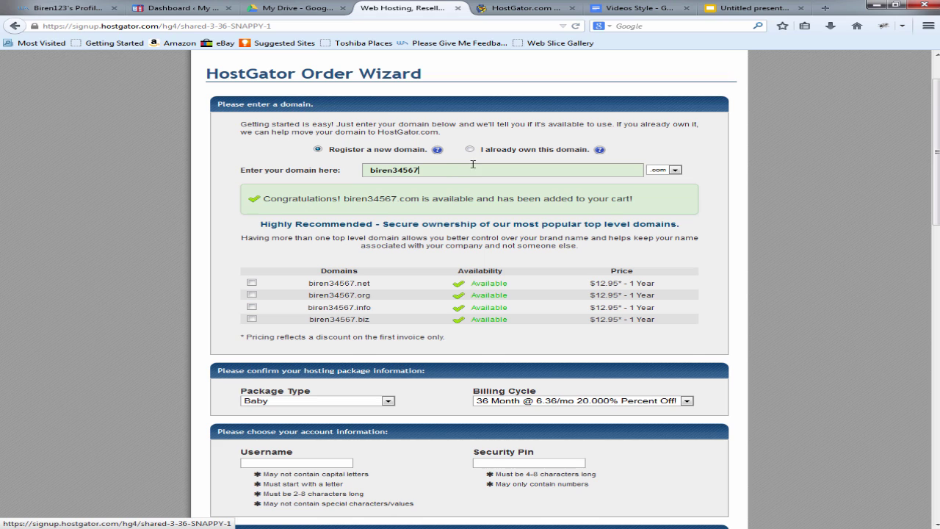
pyautogui.click(469, 149)
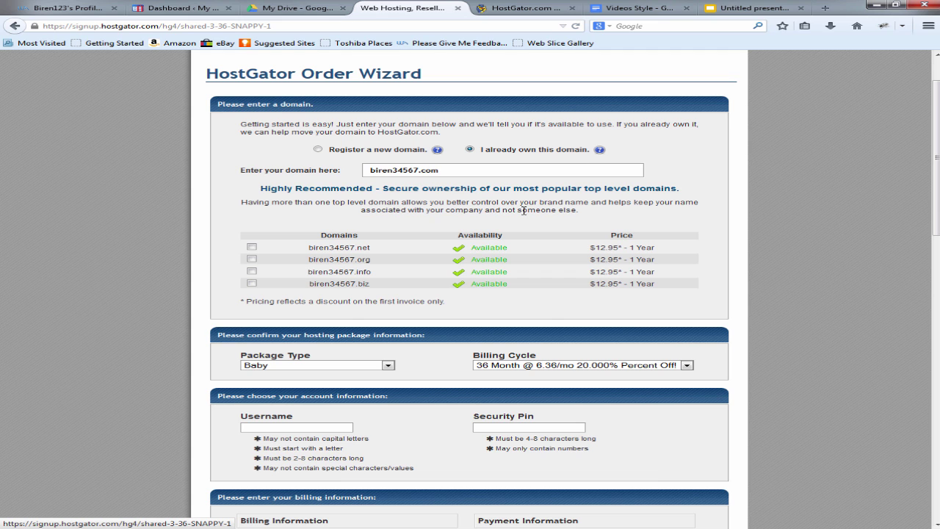
# Step: Set the billing cycle to 1 Month and choose Register a new domain
pyautogui.scroll(-5, 525, 211)
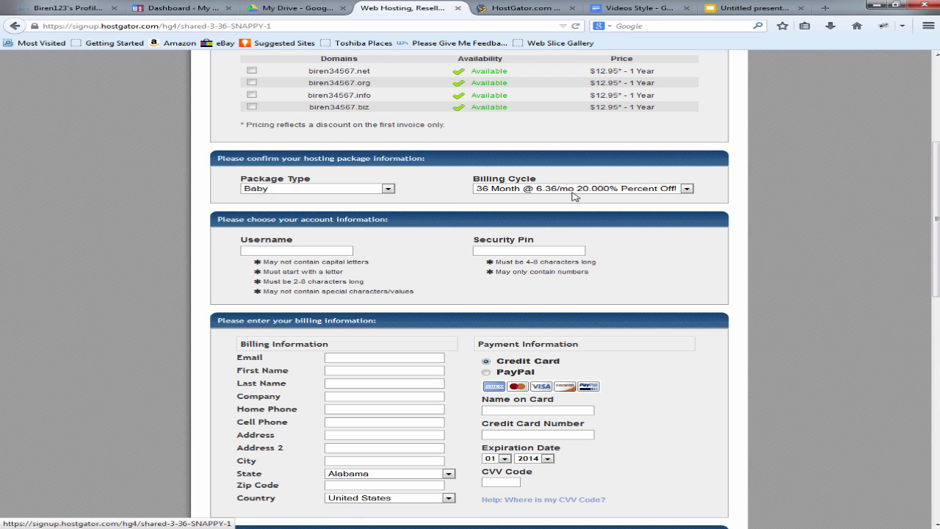
pyautogui.click(575, 191)
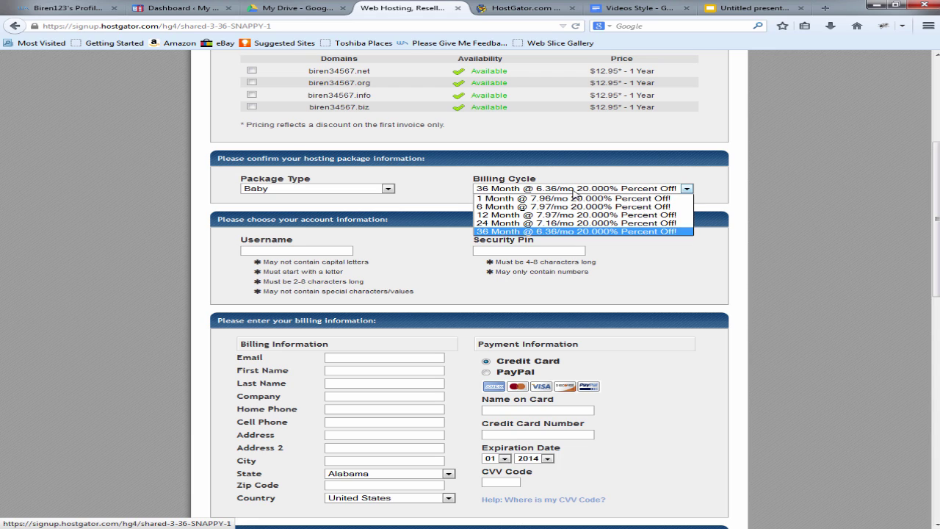
pyautogui.click(573, 199)
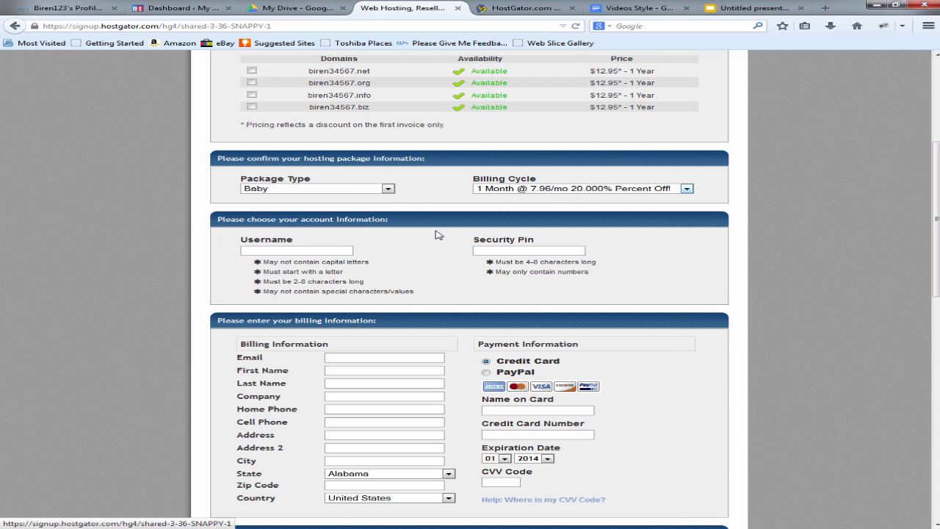
pyautogui.scroll(4, 323, 178)
pyautogui.click(318, 149)
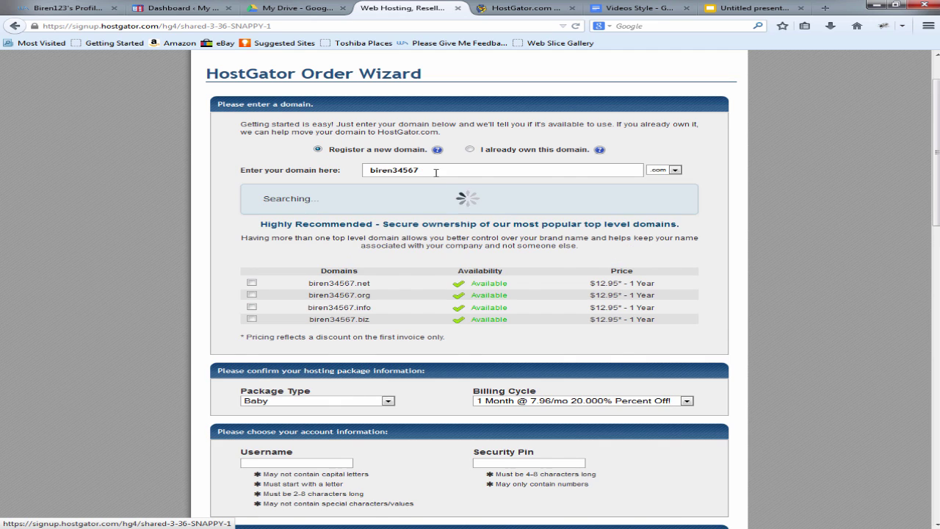
pyautogui.scroll(-5, 440, 190)
pyautogui.scroll(3, 407, 194)
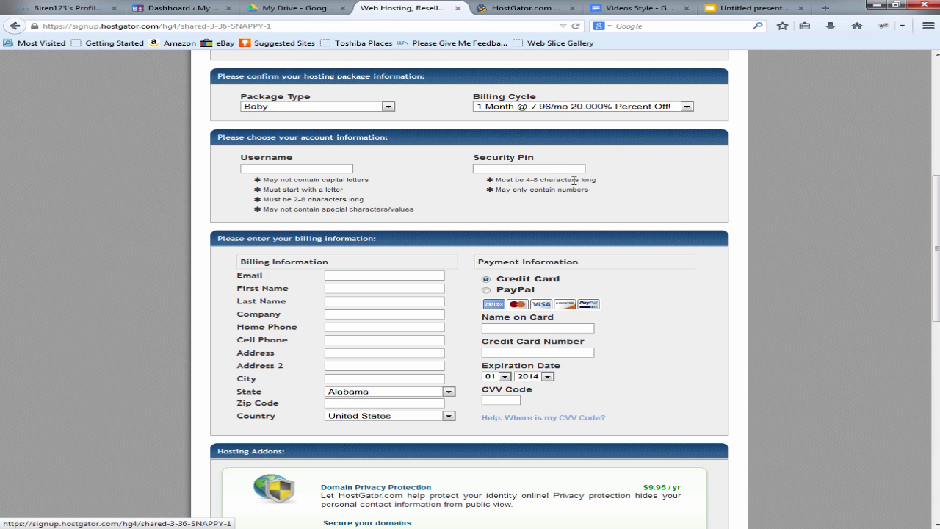
pyautogui.scroll(-1, 485, 204)
pyautogui.scroll(-3, 455, 198)
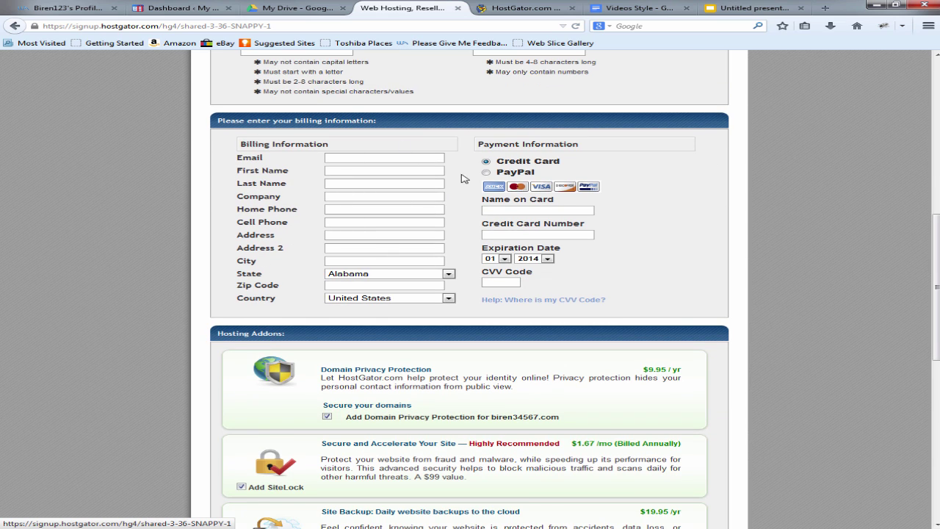
pyautogui.click(486, 173)
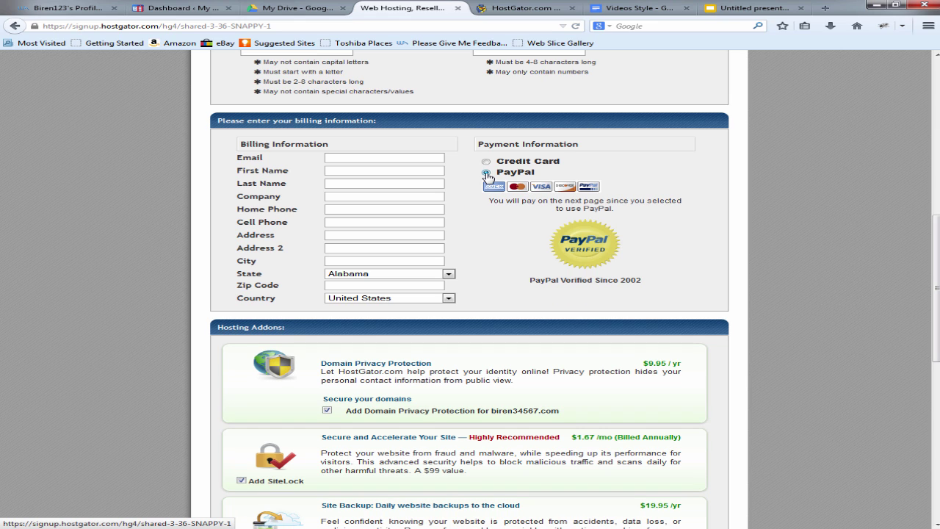
pyautogui.click(486, 162)
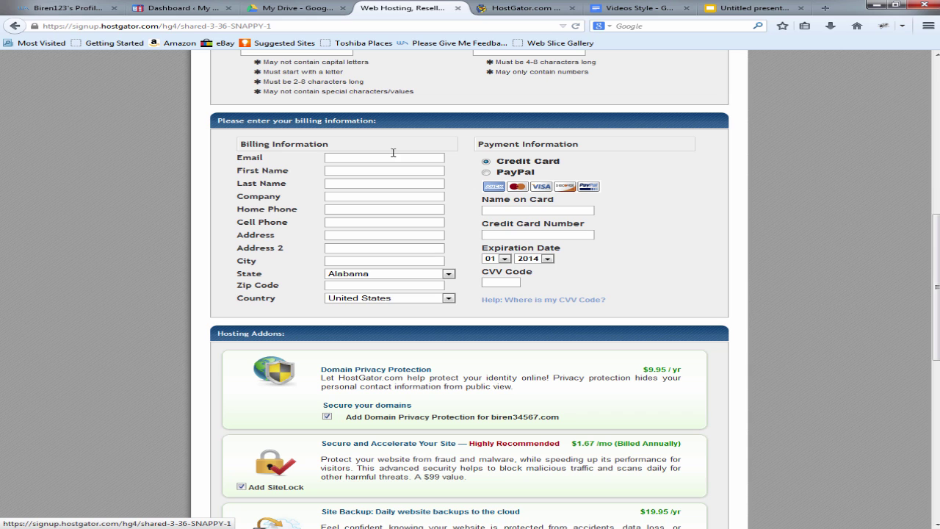
pyautogui.scroll(-5, 342, 220)
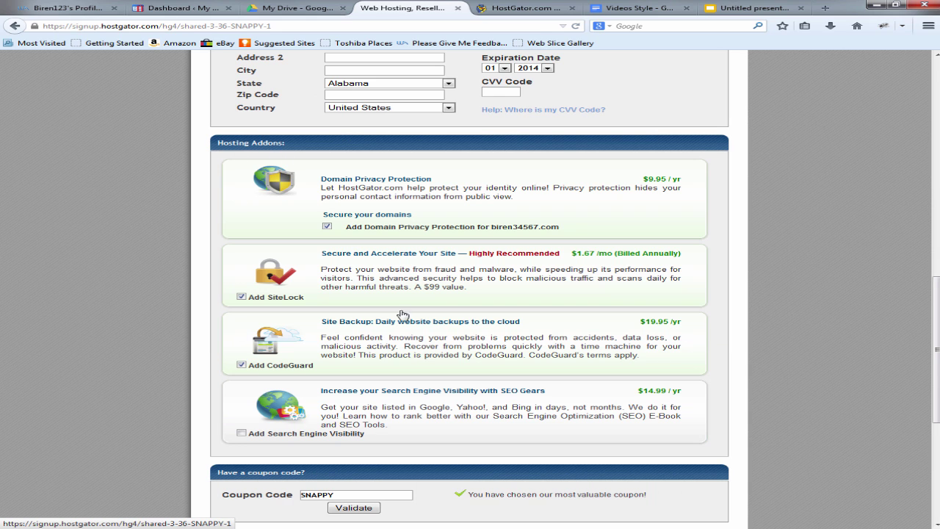
pyautogui.scroll(-7, 377, 260)
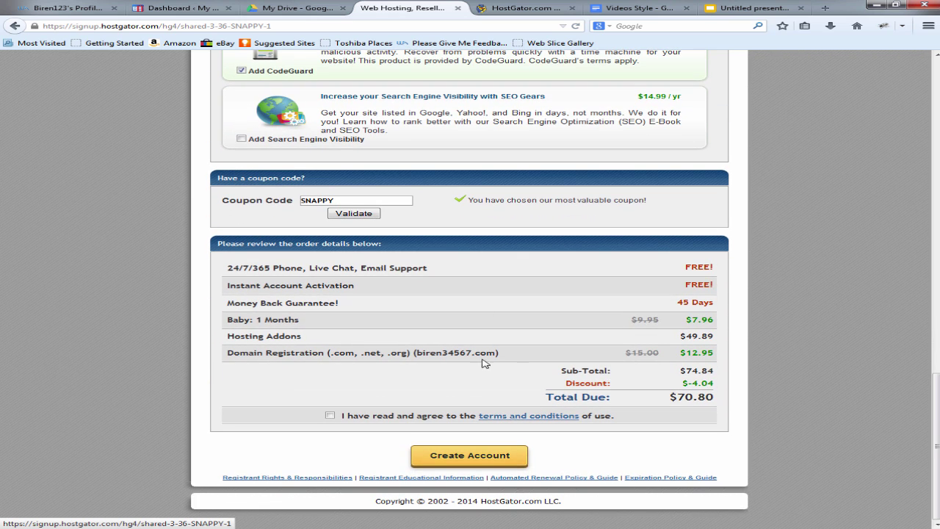
# Step: Replace the SNAPPY coupon with wpstylecoupon and validate it
pyautogui.doubleClick(327, 199)
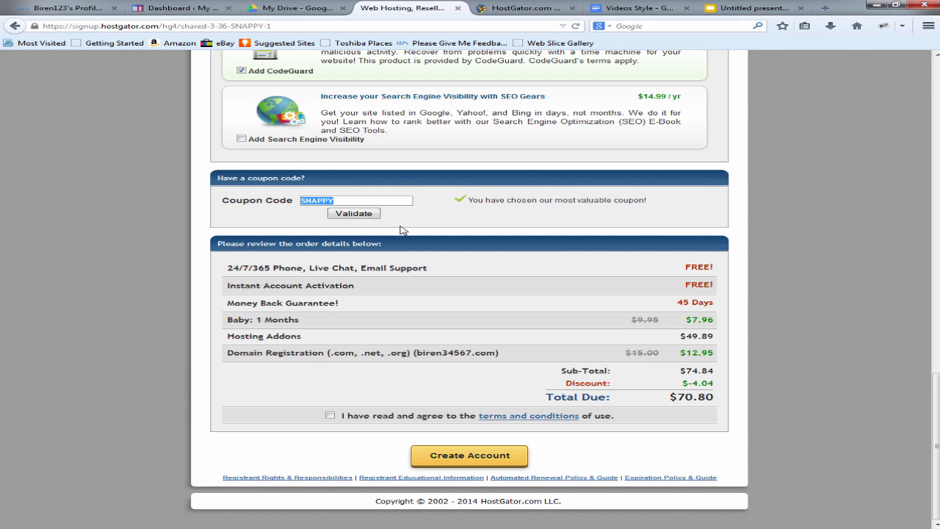
pyautogui.write('wpstylecoupon')
pyautogui.click(365, 213)
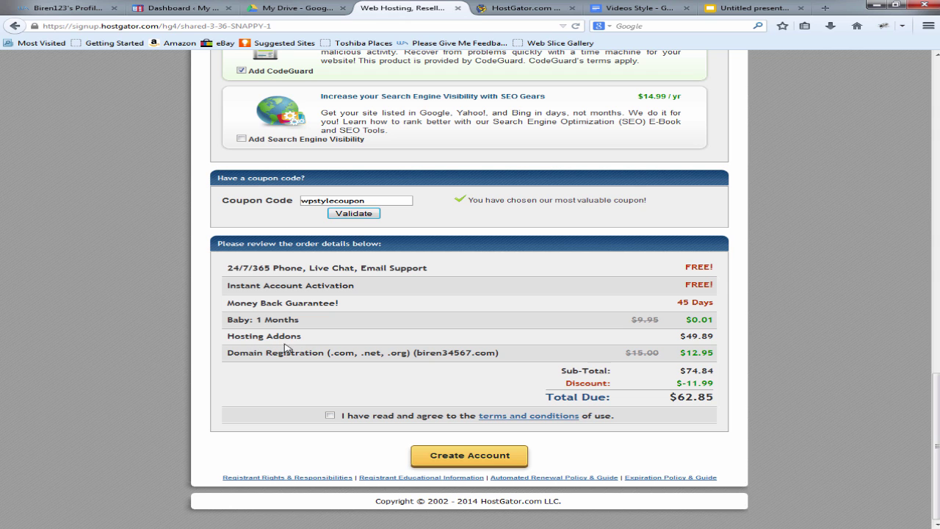
# Step: Untick the CodeGuard and SiteLock hosting add-ons
pyautogui.scroll(5, 382, 345)
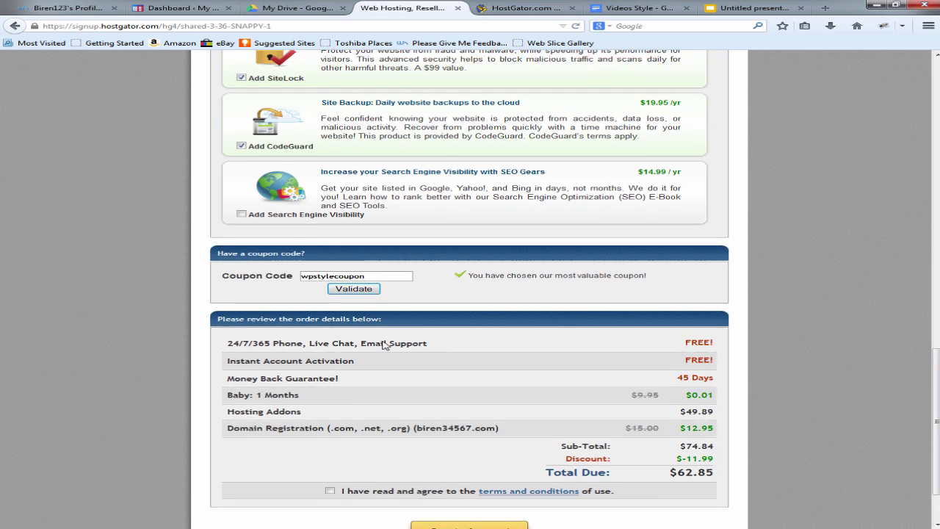
pyautogui.click(241, 305)
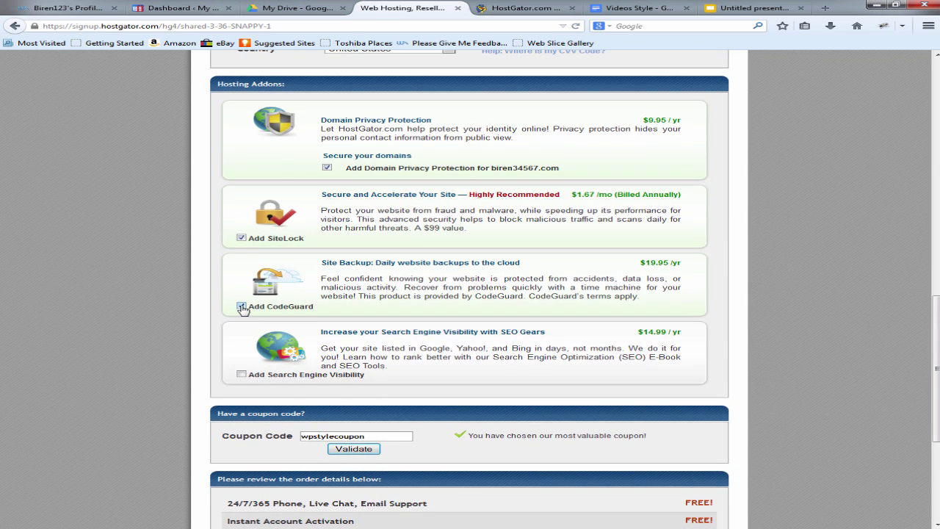
pyautogui.click(241, 237)
# Step: Leave SiteLock unticked, untick Domain Privacy Protection, and review the order total
pyautogui.click(241, 238)
pyautogui.click(241, 240)
pyautogui.click(328, 169)
pyautogui.scroll(-5, 348, 186)
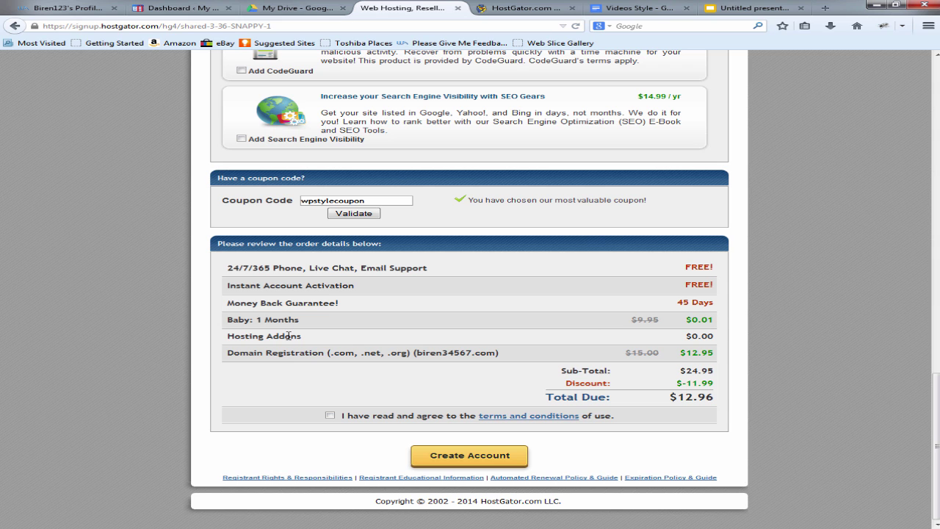
pyautogui.scroll(4, 254, 289)
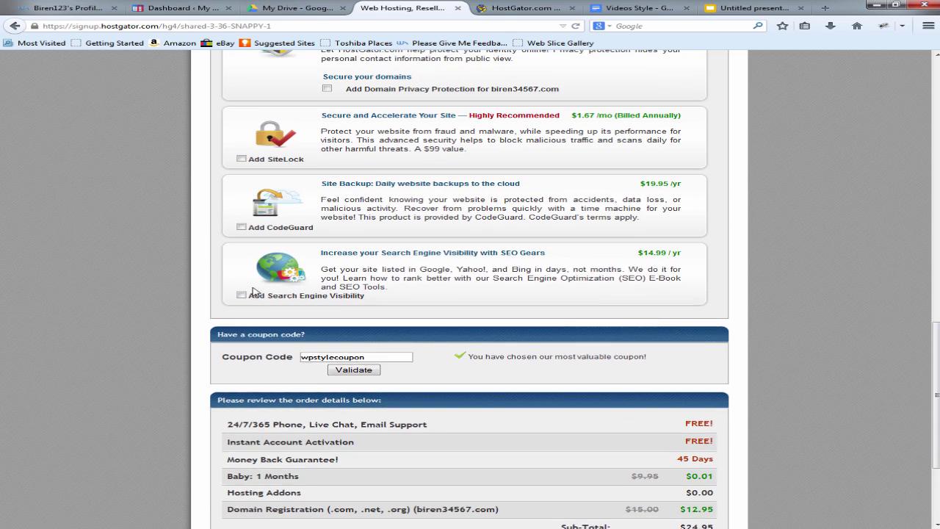
pyautogui.scroll(2, 254, 291)
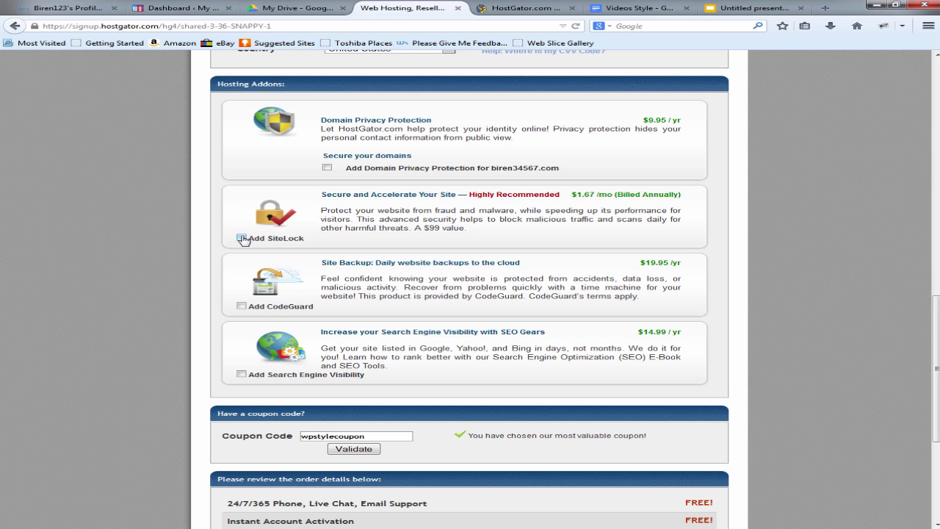
# Step: Leave Domain Privacy Protection unticked and confirm add-ons at $0.00 with $12.96 total due
pyautogui.click(328, 169)
pyautogui.scroll(-3, 485, 171)
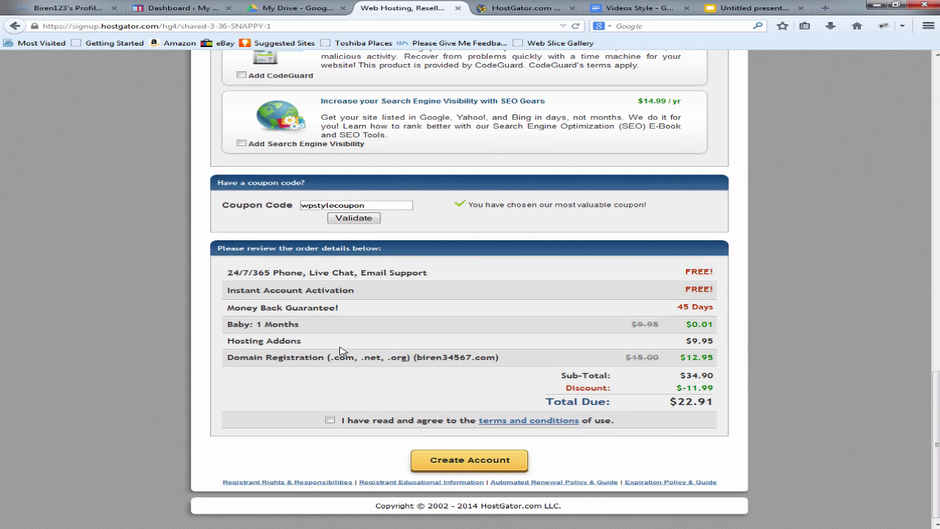
pyautogui.scroll(5, 301, 258)
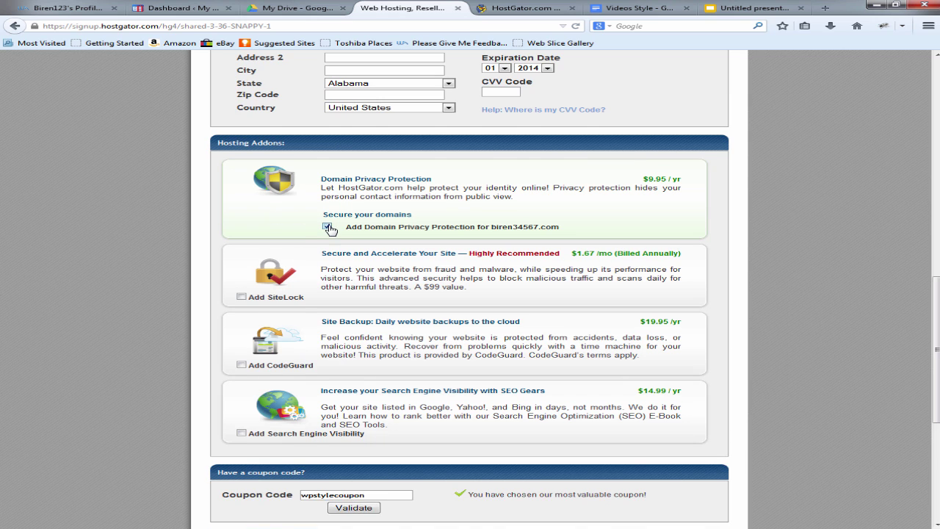
pyautogui.click(327, 227)
pyautogui.scroll(-5, 436, 383)
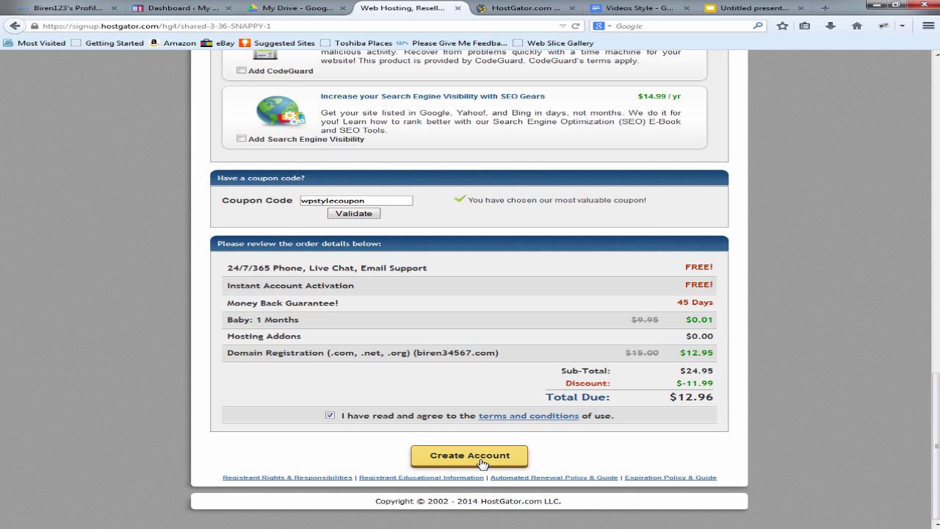
# Step: Check QuickInstall's single WordPress 3.9.2 installation in cPanel, then return to the WordPress dashboard
pyautogui.click(517, 8)
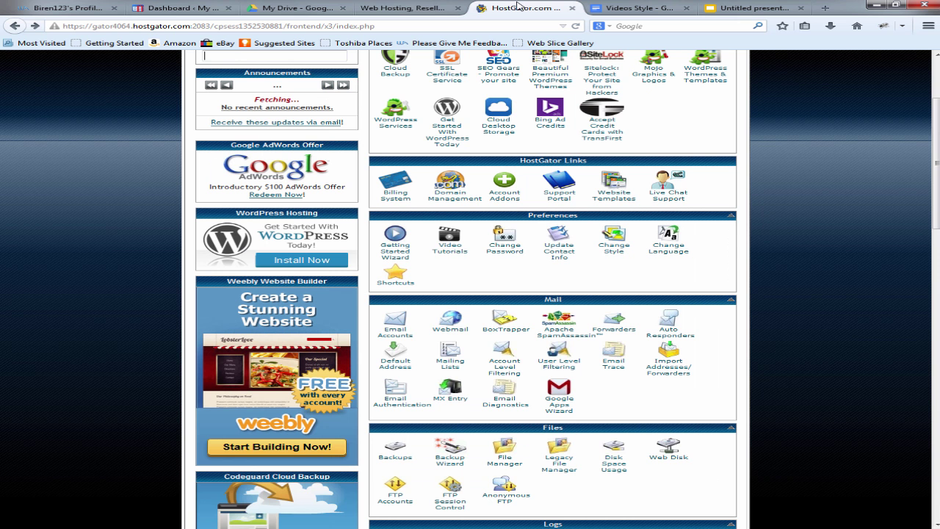
pyautogui.scroll(3, 473, 202)
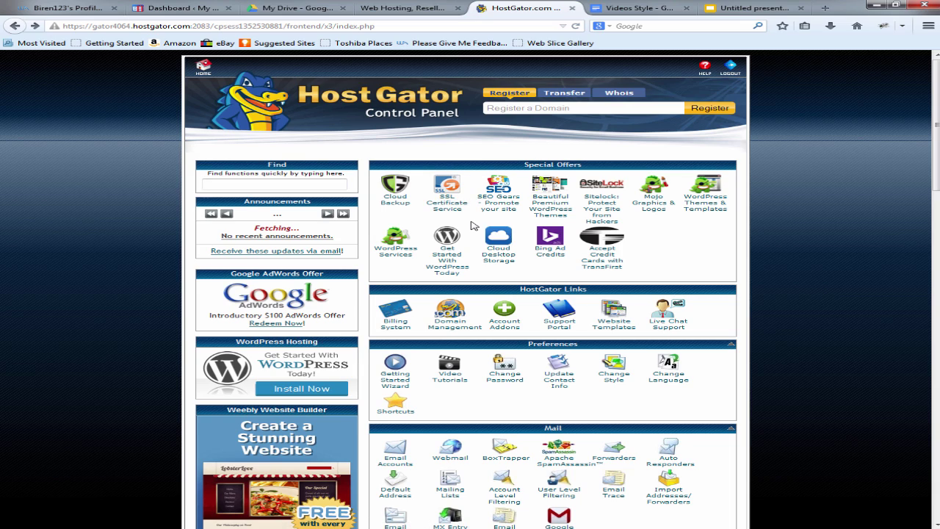
pyautogui.scroll(-3, 472, 226)
pyautogui.scroll(2, 477, 207)
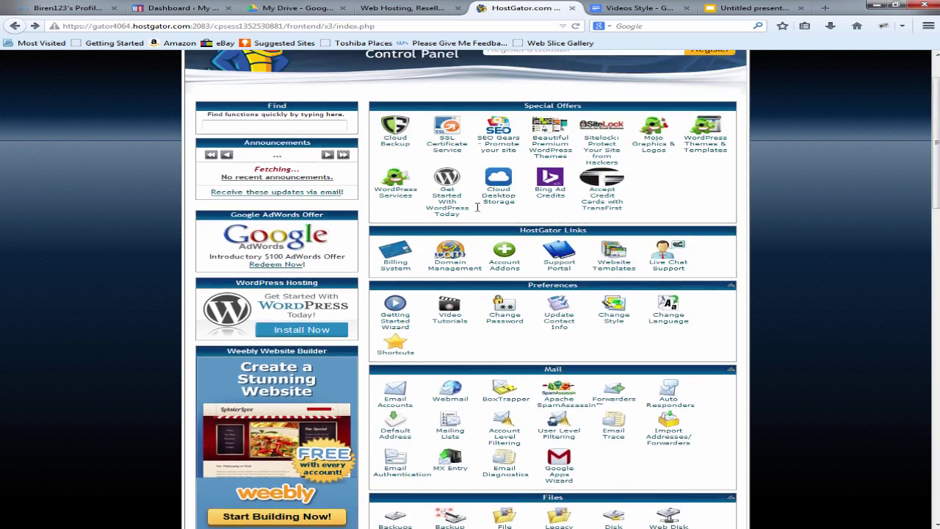
pyautogui.scroll(-12, 477, 207)
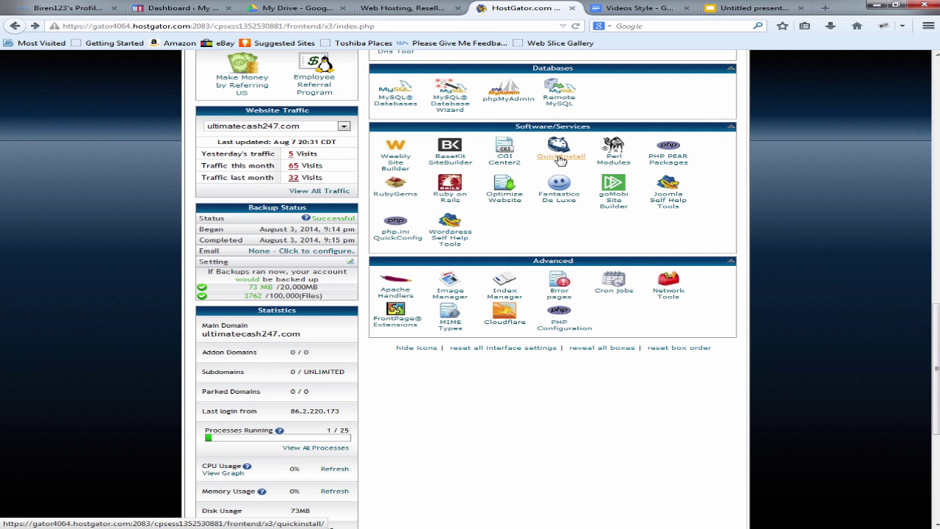
pyautogui.click(560, 157)
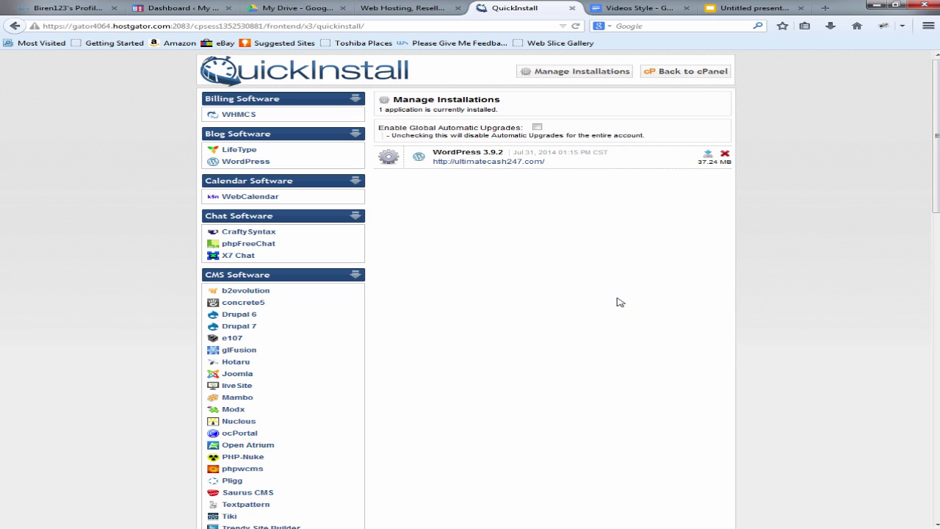
pyautogui.click(200, 9)
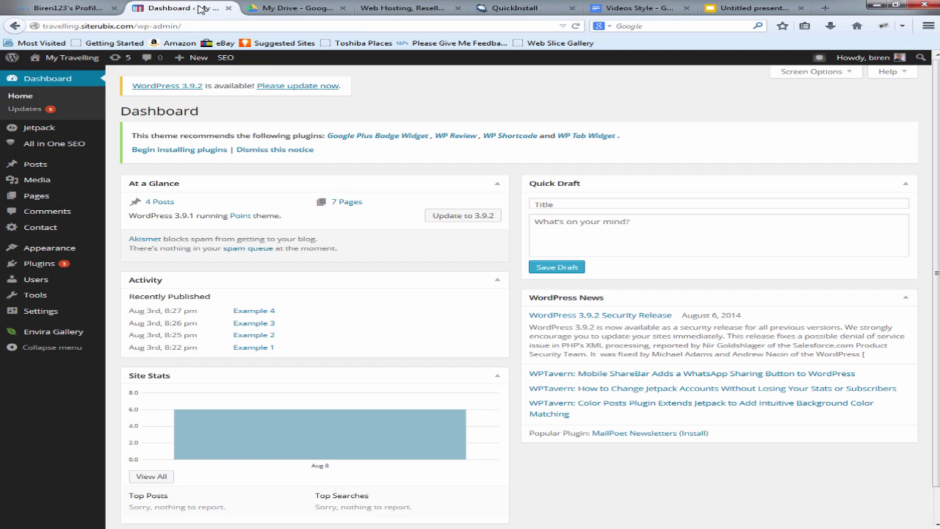
# Step: Return to the QuickInstall installations page
pyautogui.click(512, 7)
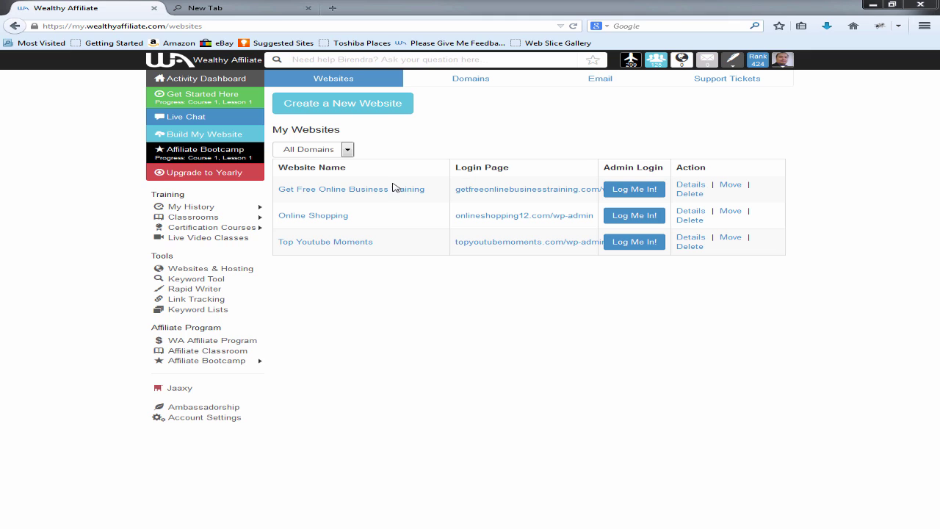
# Step: Start a free SiteRubix website with the subdomain 'travelling'
pyautogui.click(339, 107)
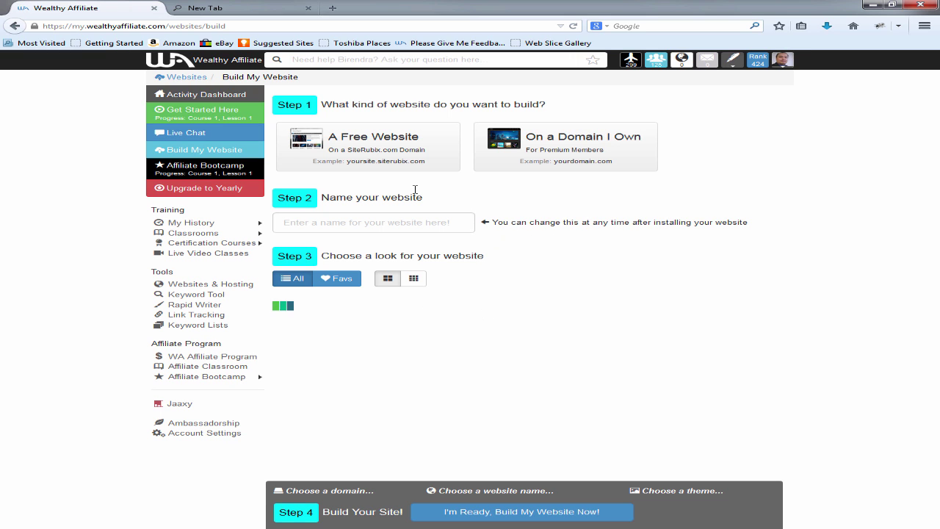
pyautogui.click(360, 155)
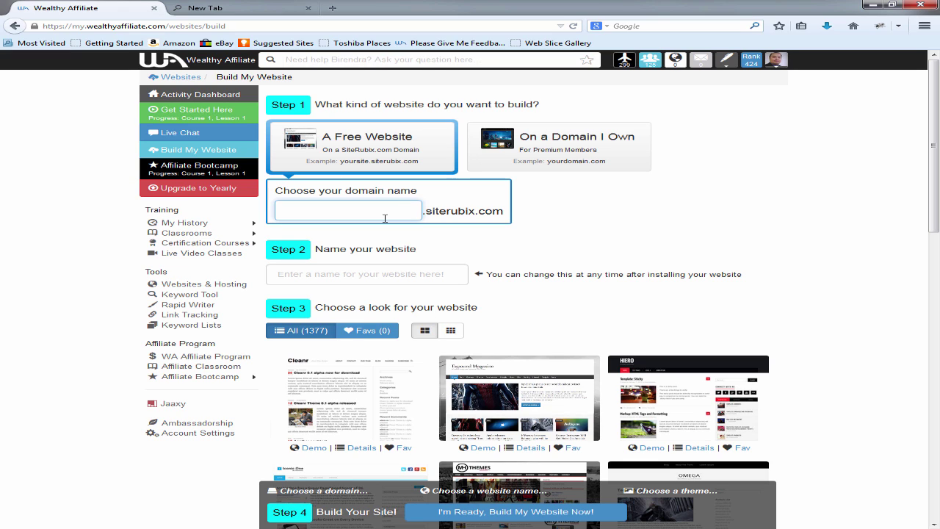
pyautogui.write('travelling')
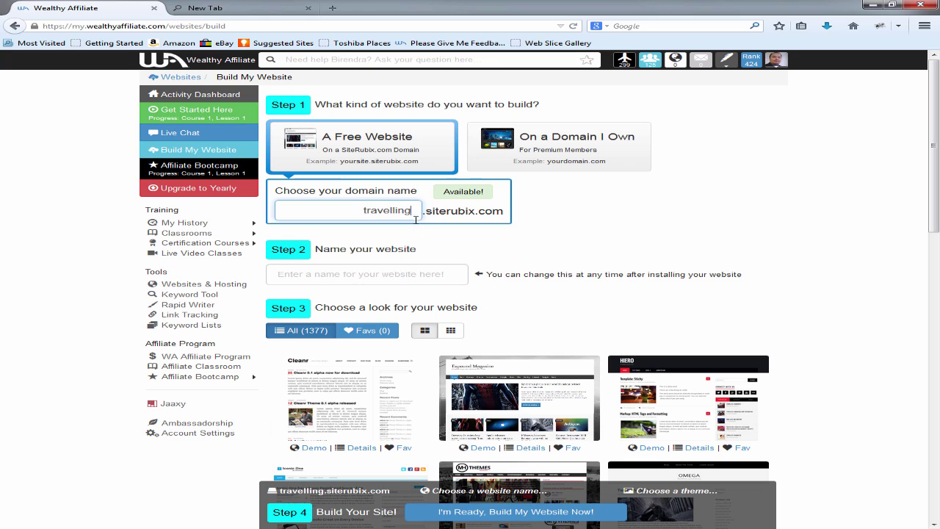
pyautogui.click(367, 273)
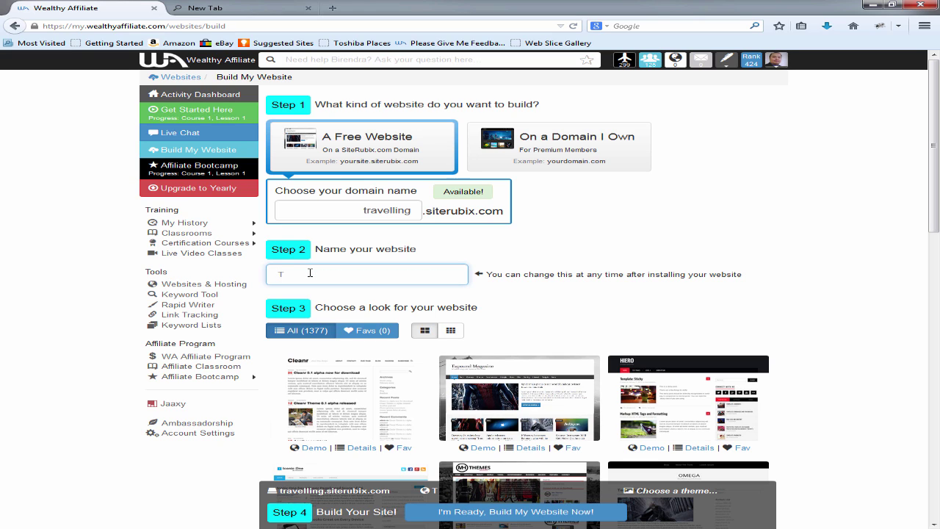
# Step: Title the site 'My Travelling', pick the Cleanr theme, and build it
pyautogui.write('My Travelling')
pyautogui.scroll(-3, 594, 319)
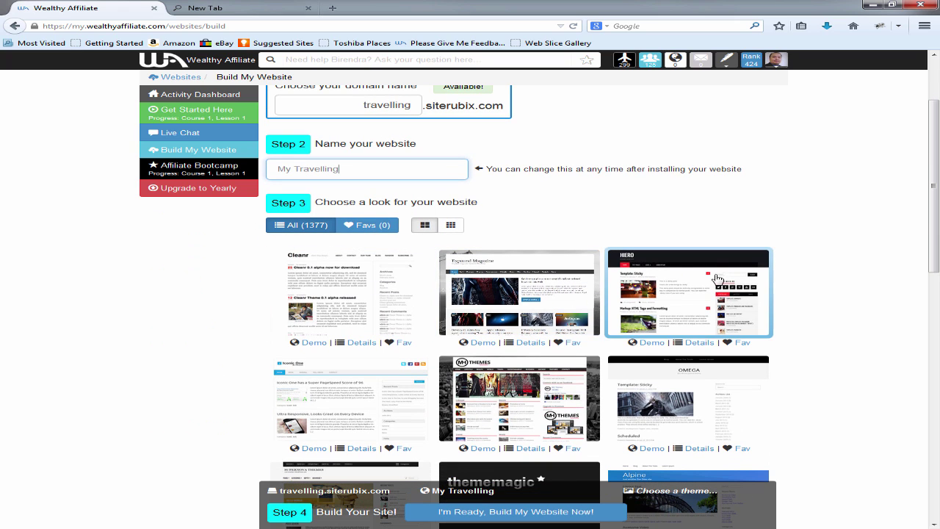
pyautogui.click(374, 288)
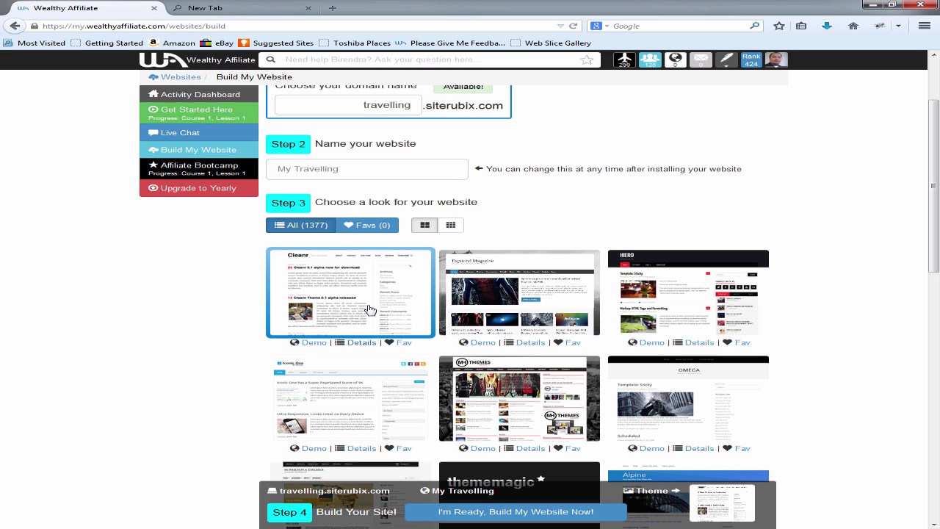
pyautogui.click(494, 512)
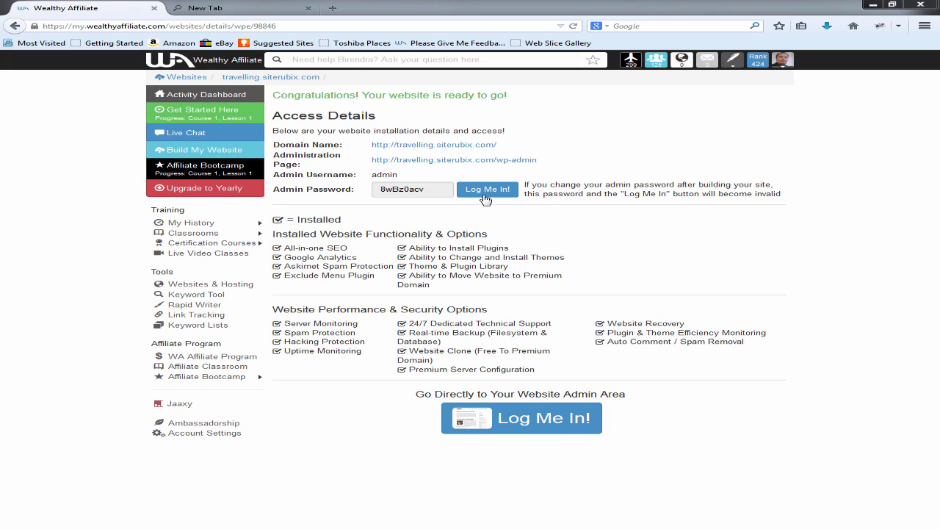
# Step: Log in to the My Travelling site's WordPress admin from its access details
pyautogui.click(489, 191)
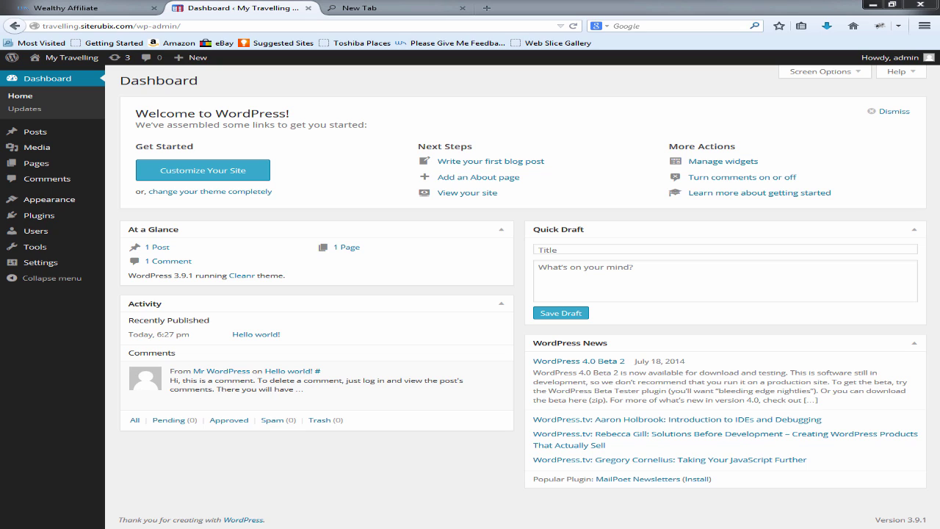
# Step: In General Settings, replace the tagline with 'Travelling With Style' and enable Anyone can register
pyautogui.moveTo(33, 266)
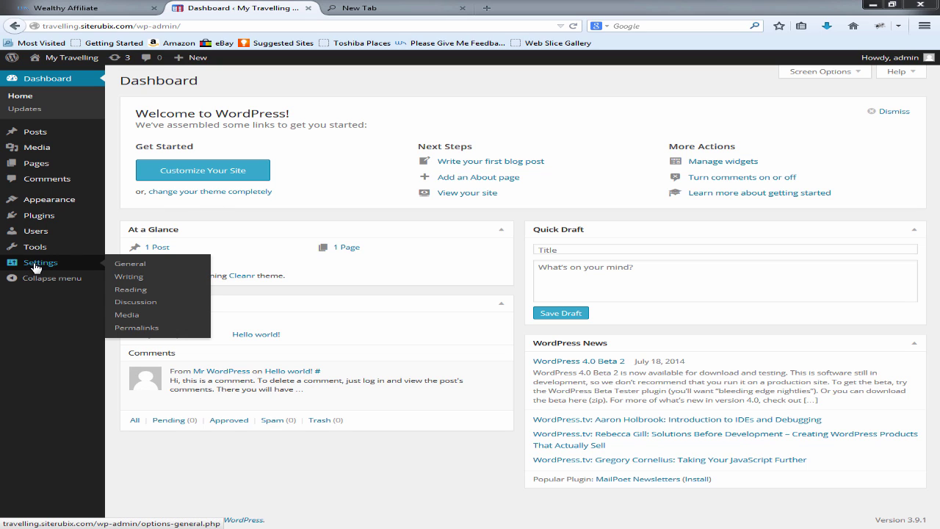
pyautogui.click(131, 263)
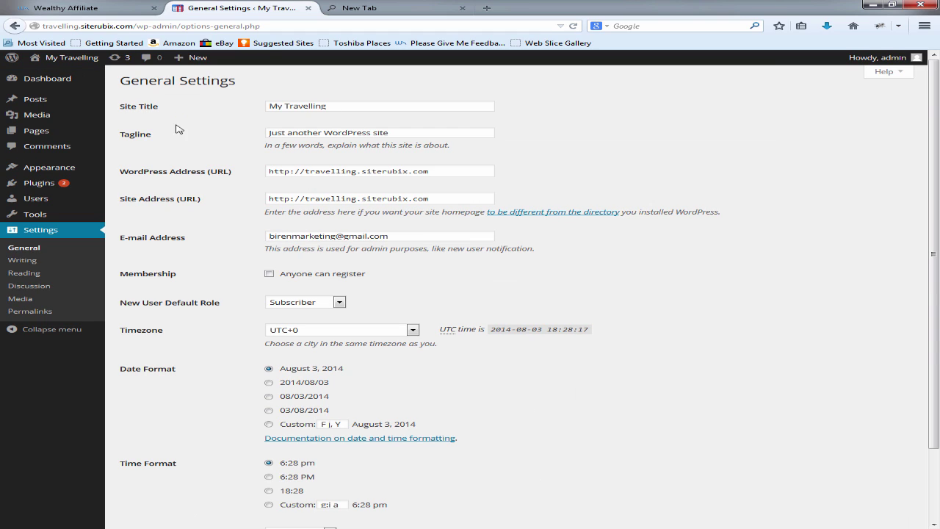
pyautogui.moveTo(402, 135); pyautogui.dragTo(209, 132)
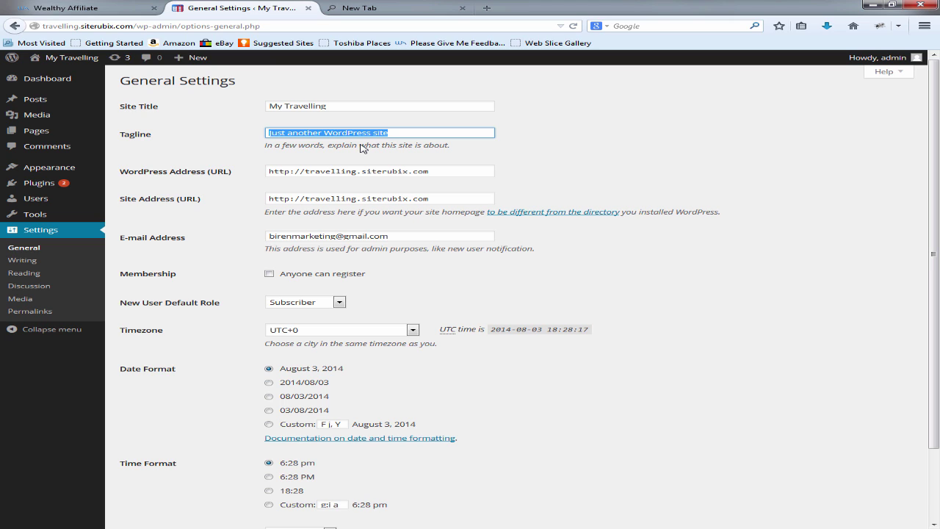
pyautogui.write('M')
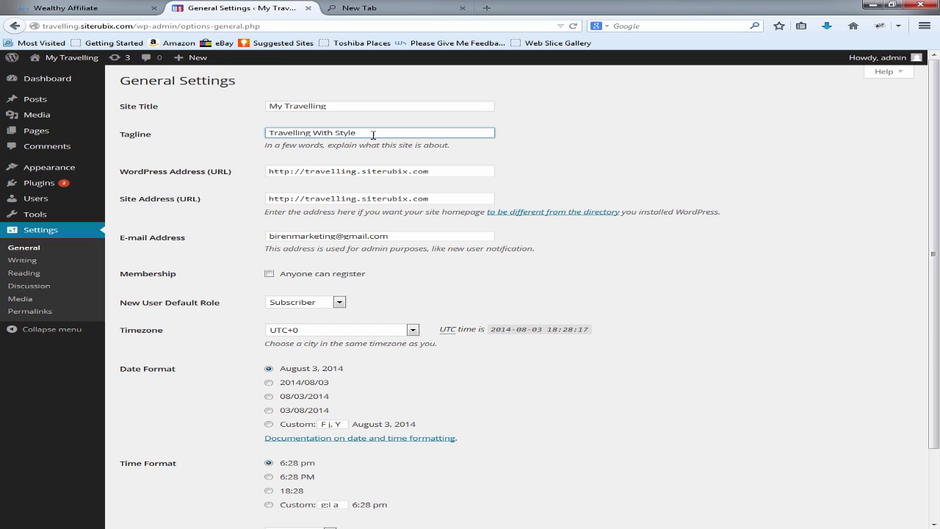
pyautogui.scroll(-2, 444, 173)
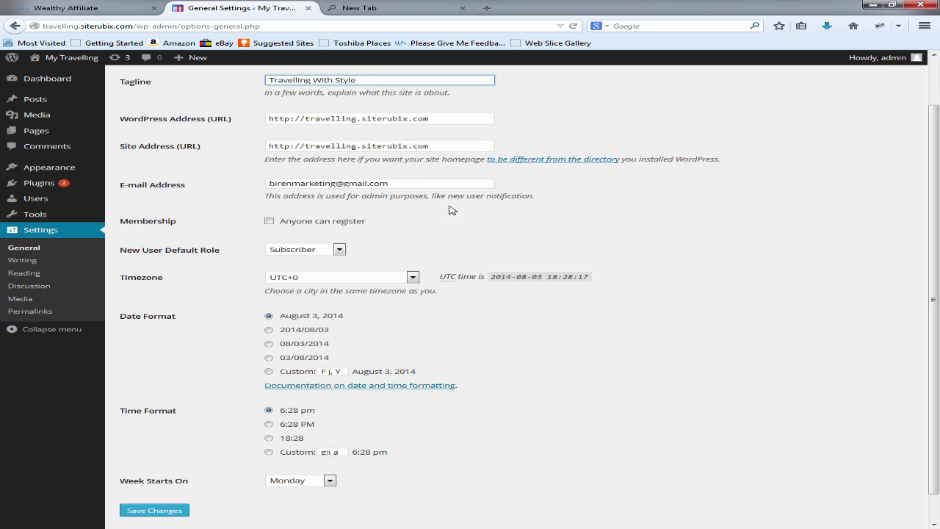
pyautogui.scroll(-1, 413, 220)
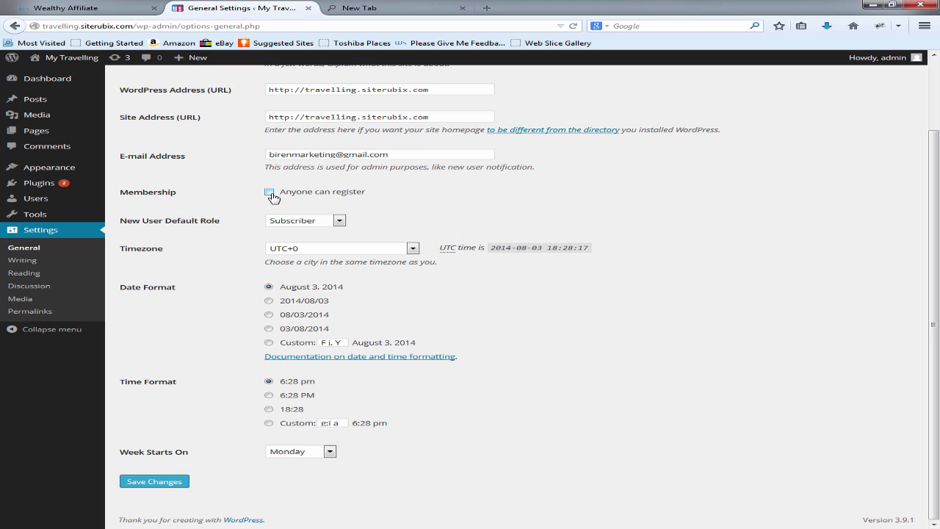
# Step: Set the default new-user role back to Subscriber and untick Anyone can register
pyautogui.click(312, 222)
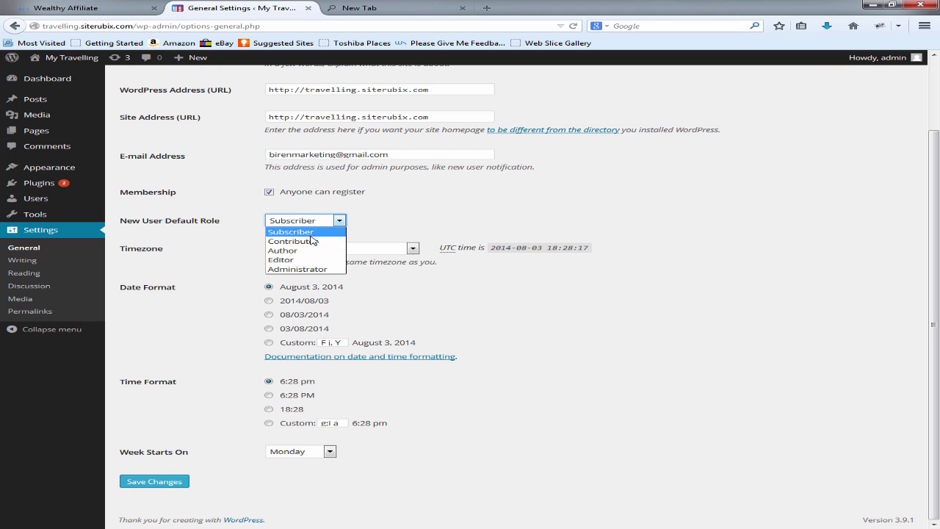
pyautogui.click(311, 242)
pyautogui.click(290, 224)
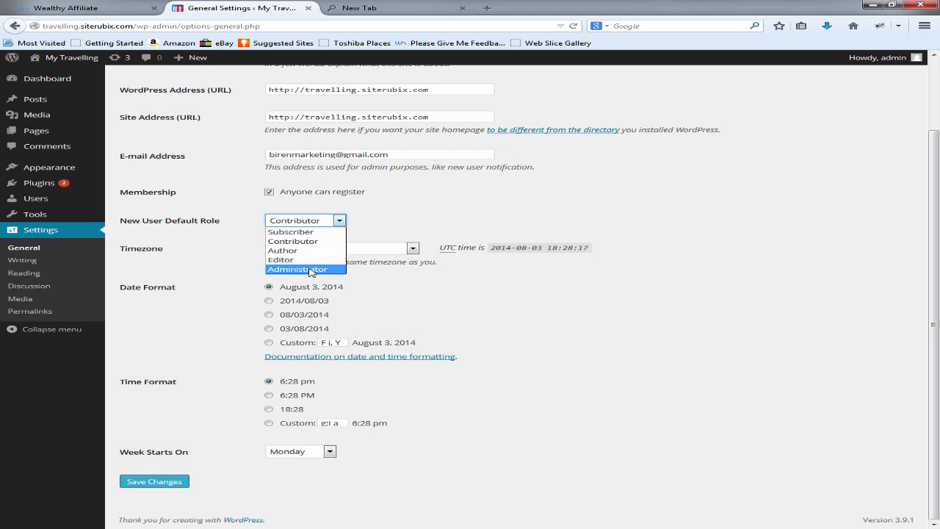
pyautogui.click(396, 220)
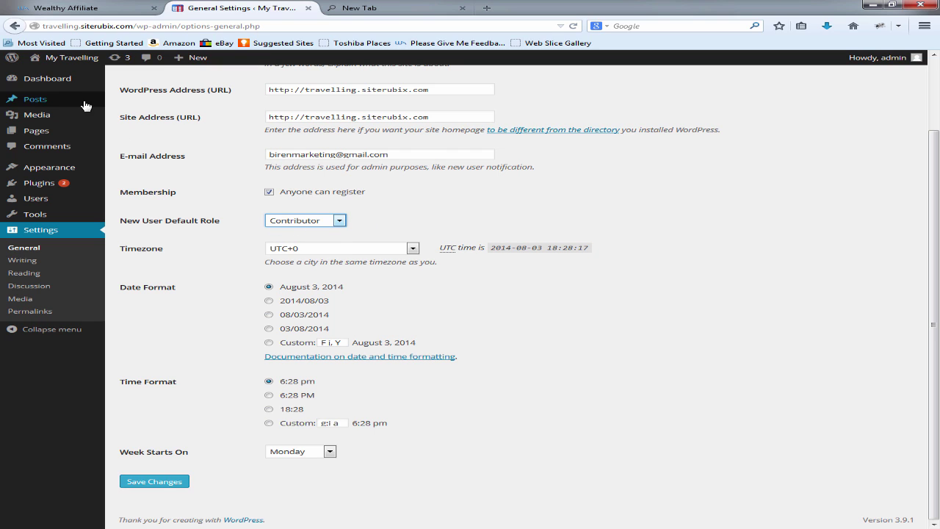
pyautogui.click(314, 222)
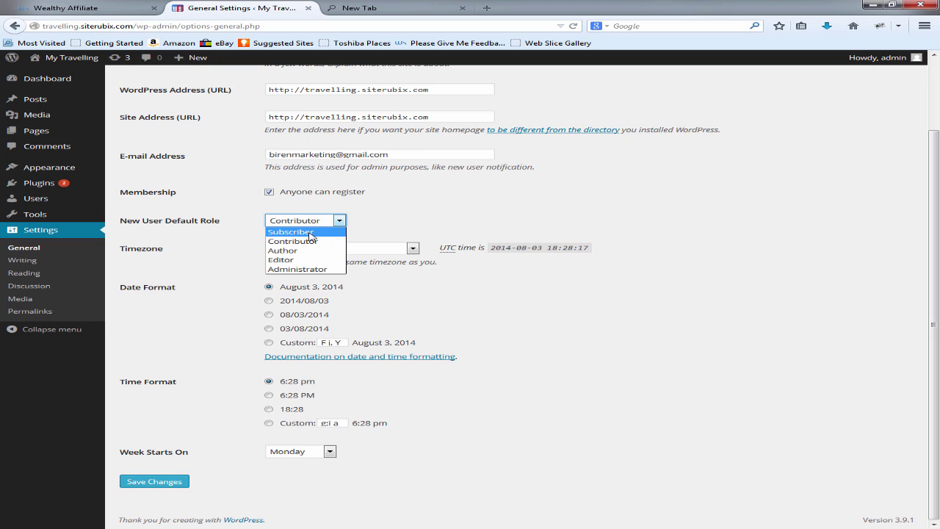
pyautogui.click(311, 232)
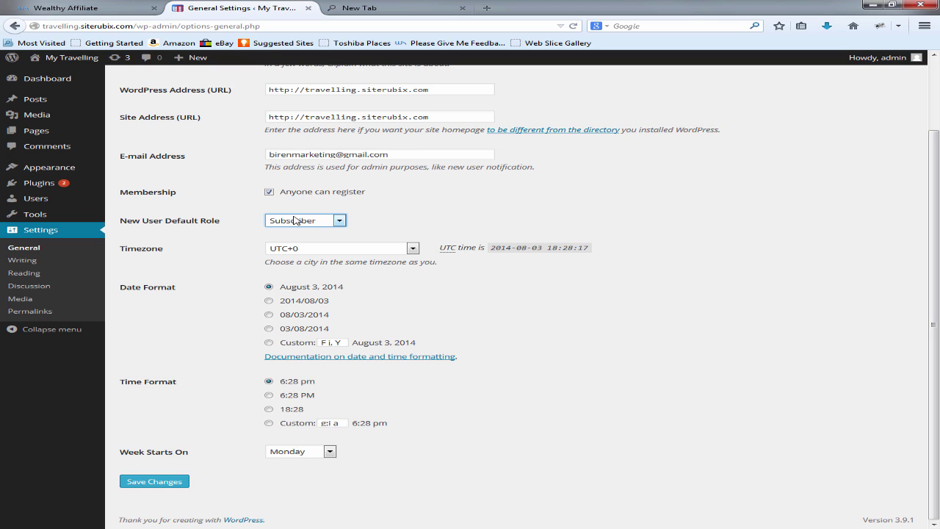
pyautogui.click(270, 192)
# Step: Keep the timezone at UTC+0 and save the General Settings
pyautogui.click(309, 249)
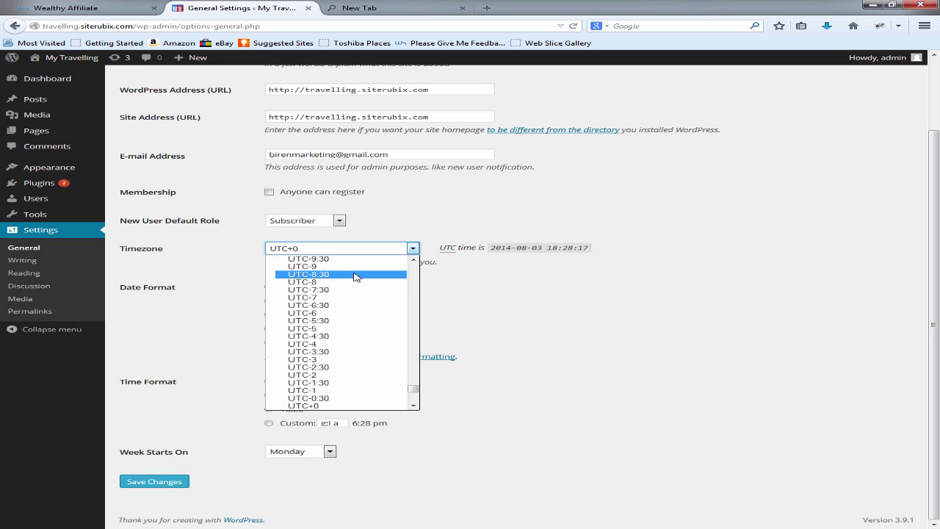
pyautogui.click(499, 321)
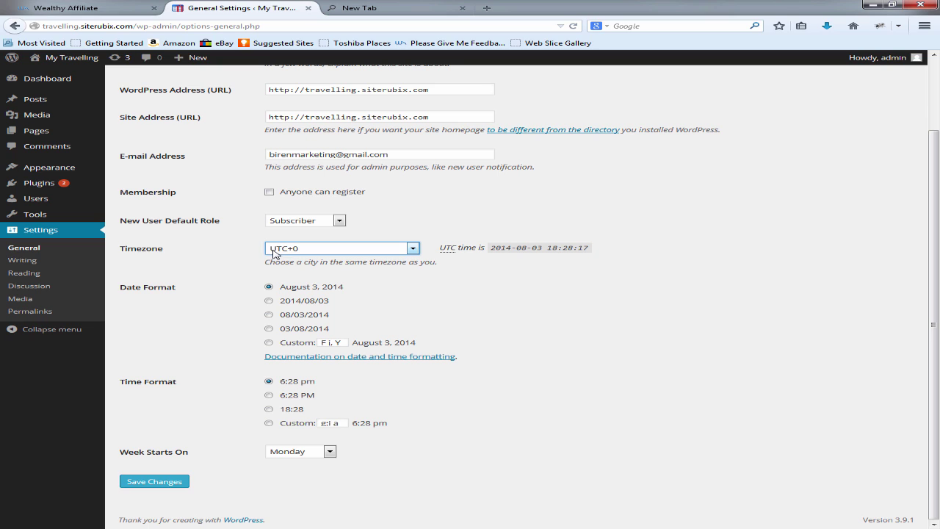
pyautogui.click(375, 250)
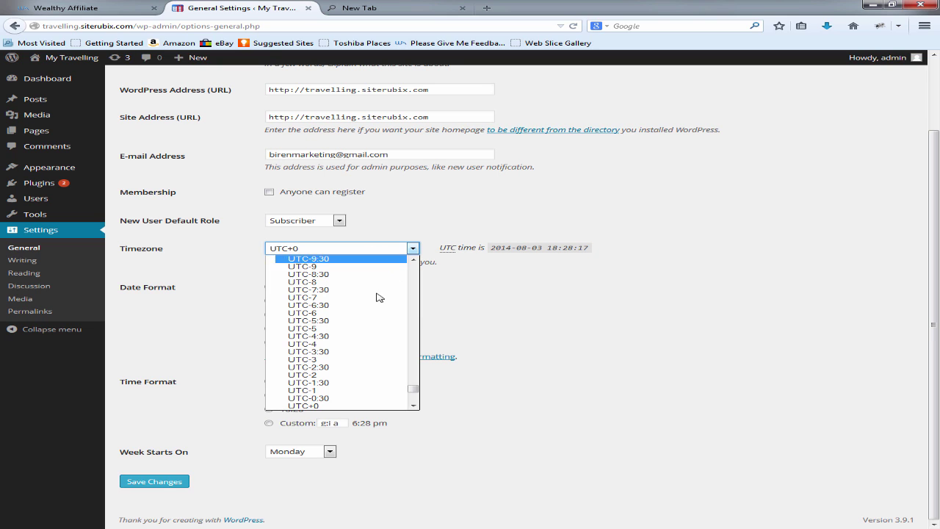
pyautogui.click(494, 304)
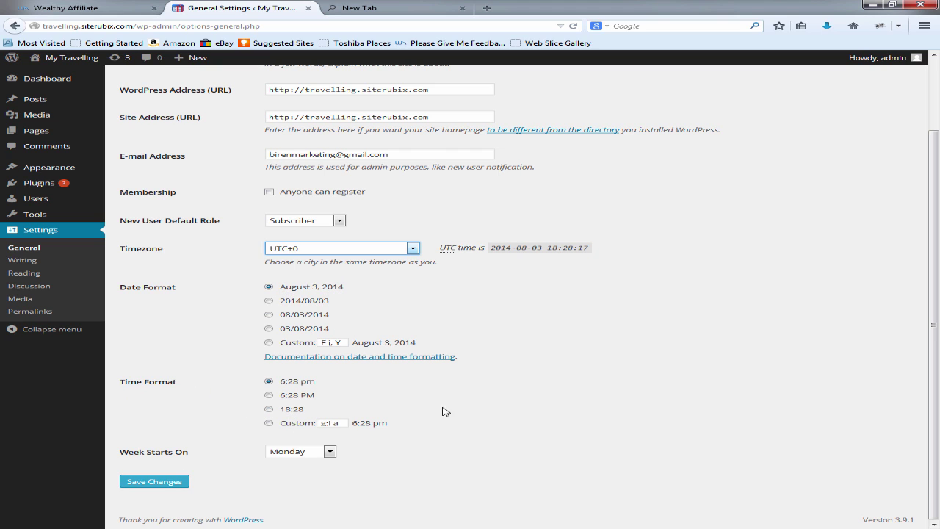
pyautogui.click(153, 482)
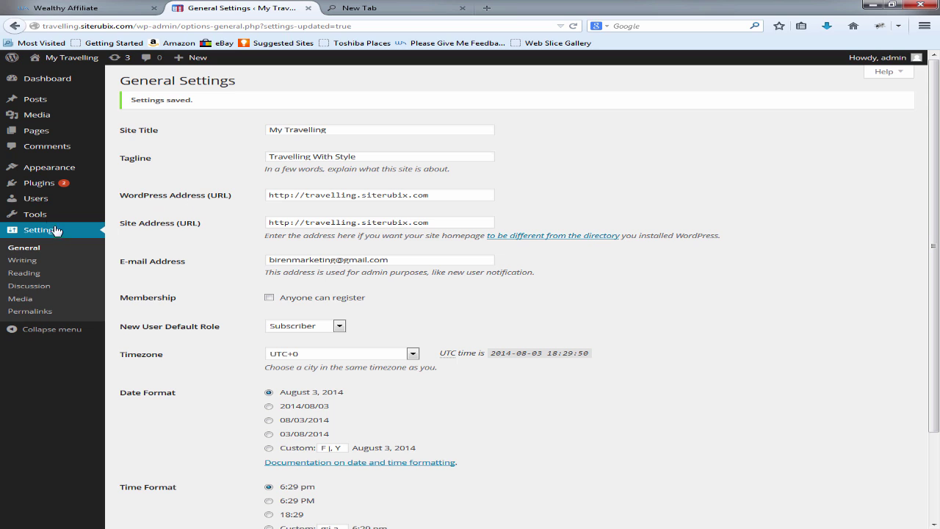
# Step: Go from All Users through the admin profile to the Users > Add New form
pyautogui.click(46, 198)
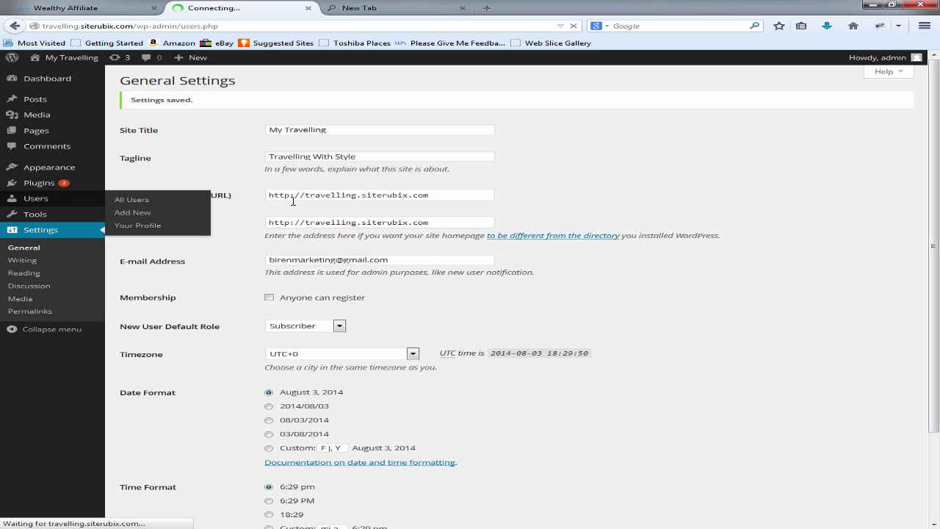
pyautogui.moveTo(190, 157)
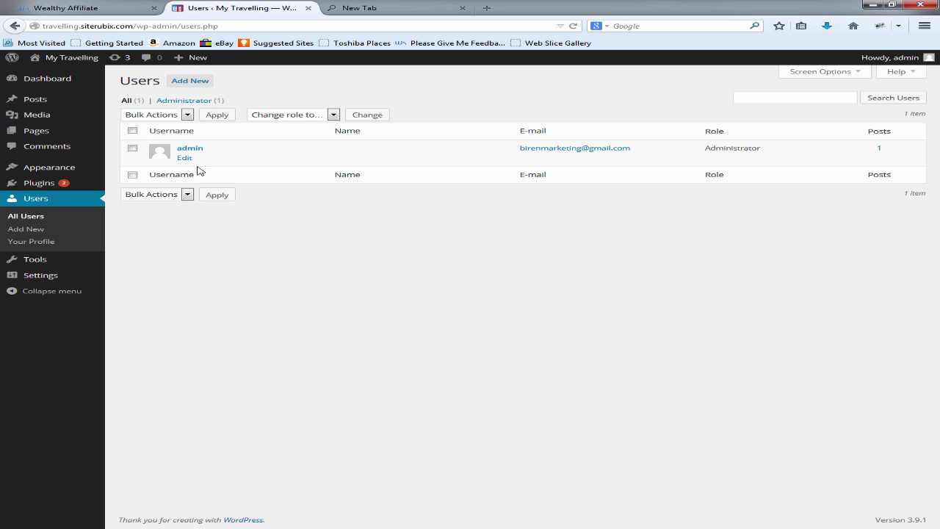
pyautogui.click(184, 159)
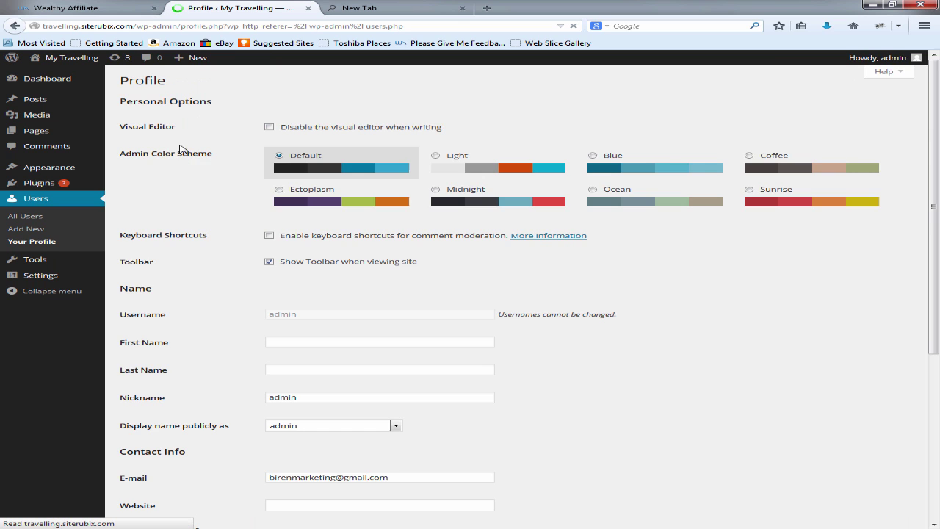
pyautogui.scroll(-4, 455, 273)
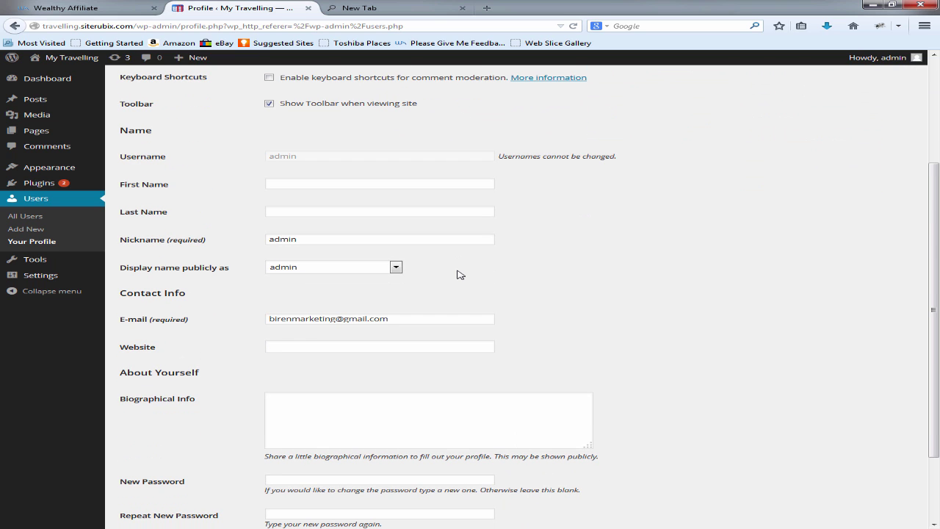
pyautogui.click(22, 231)
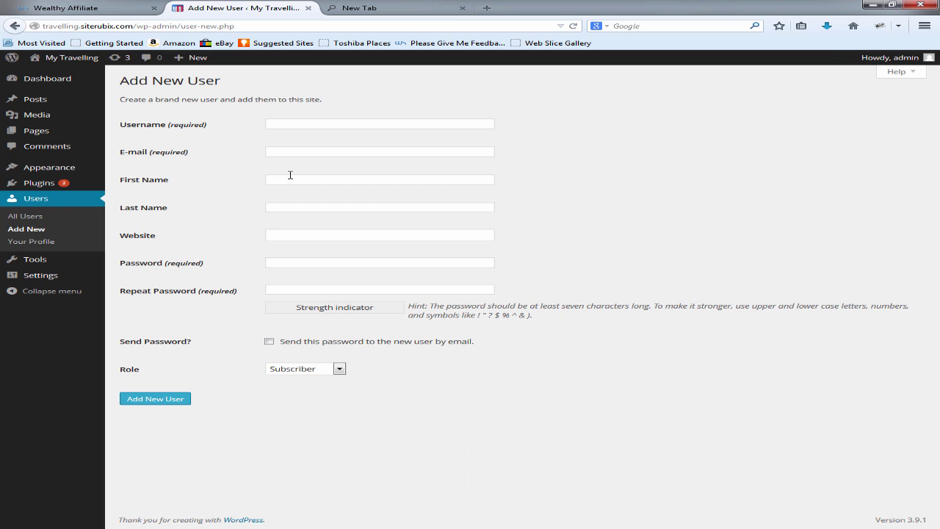
# Step: Enter the new user's username, e-mail and password, repeating the password
pyautogui.click(342, 125)
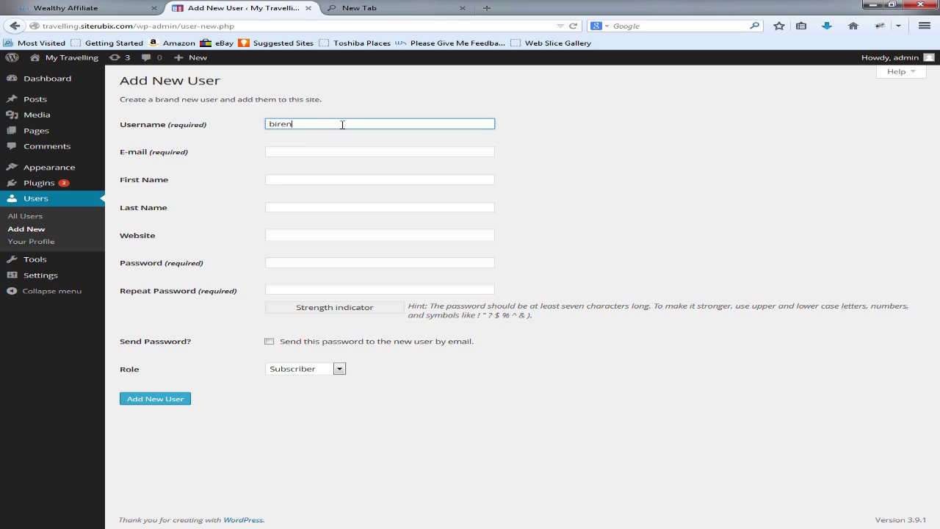
pyautogui.press('Tab')
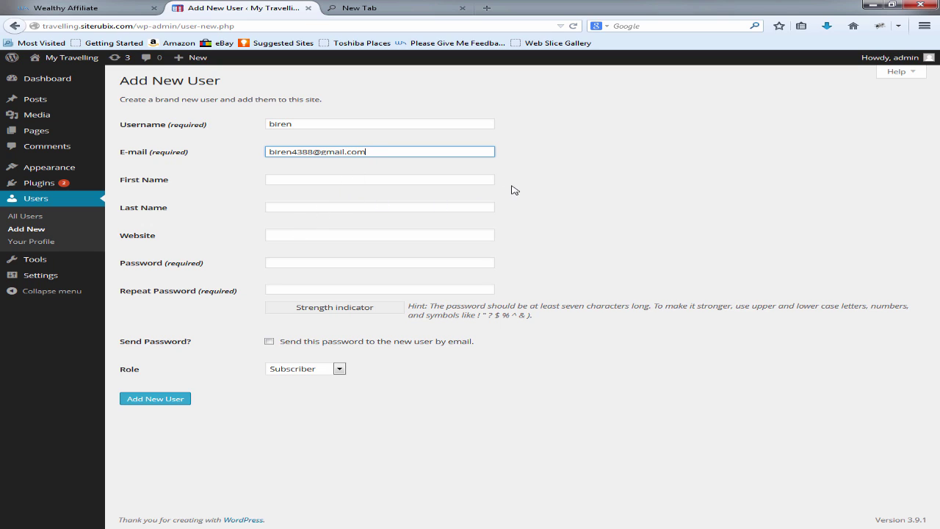
pyautogui.click(290, 182)
pyautogui.click(291, 211)
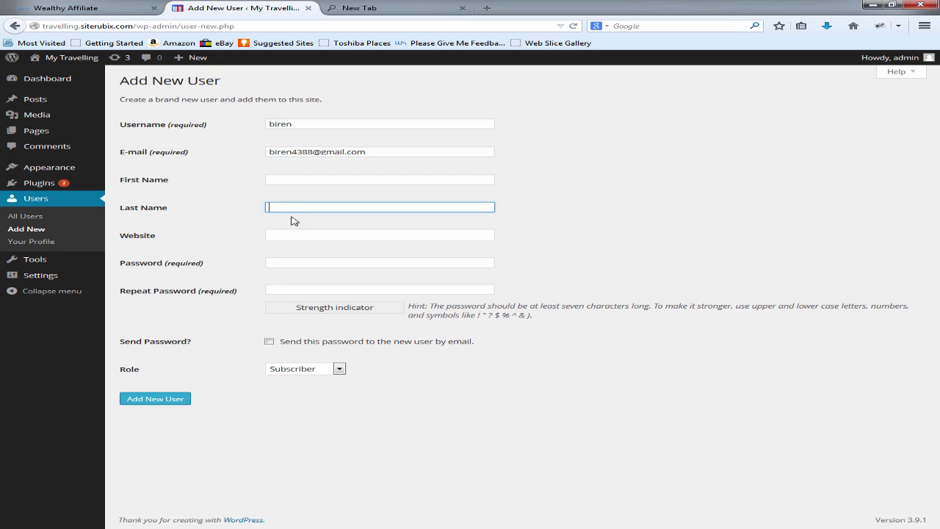
pyautogui.click(291, 234)
pyautogui.click(288, 263)
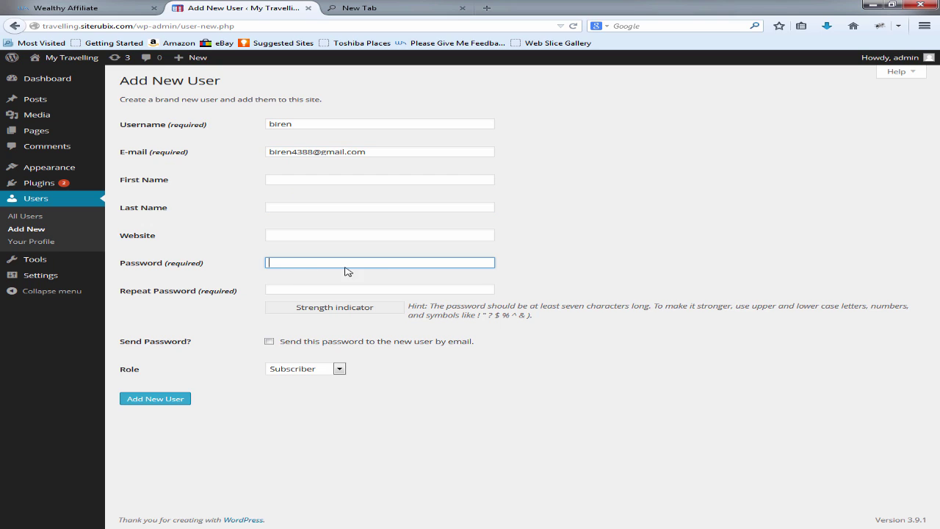
pyautogui.write('b')
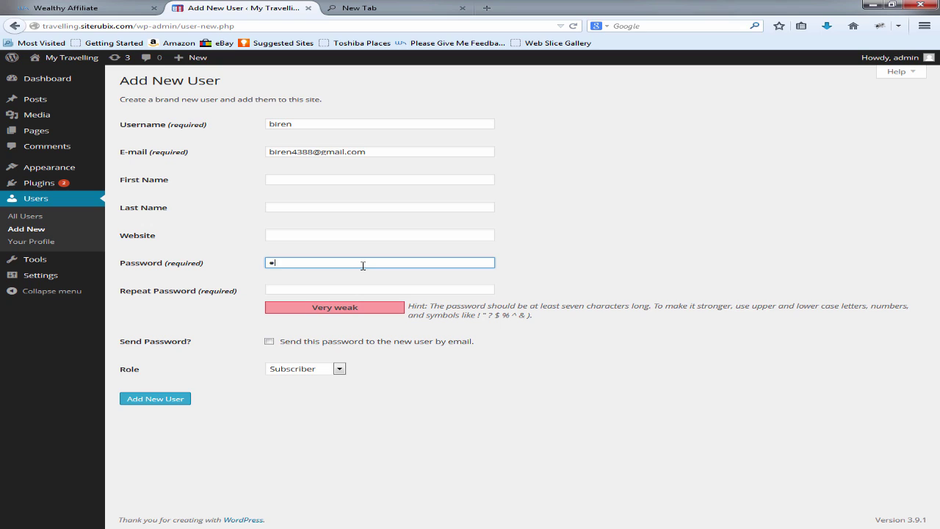
pyautogui.write('8')
pyautogui.press('Tab')
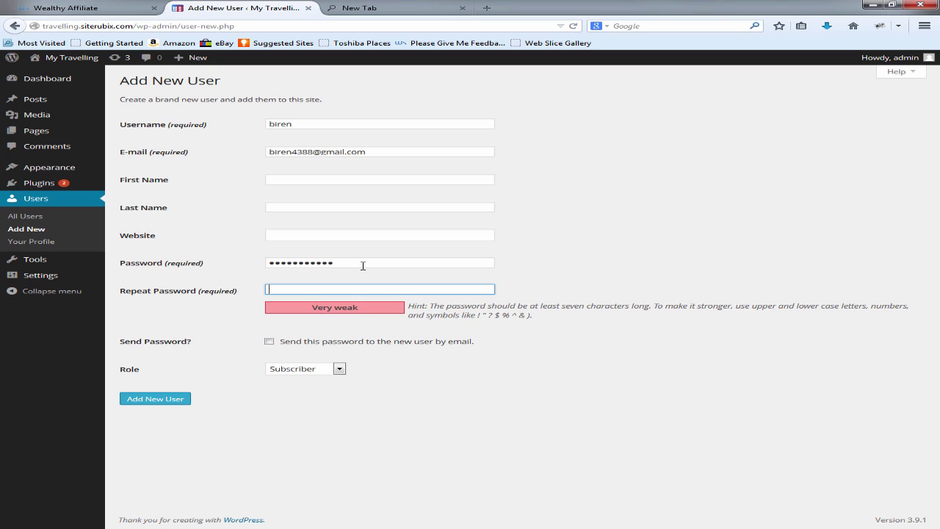
pyautogui.write('bi')
# Step: Give the new user the Administrator role, create the account and let Firefox remember the password
pyautogui.click(312, 374)
pyautogui.click(307, 423)
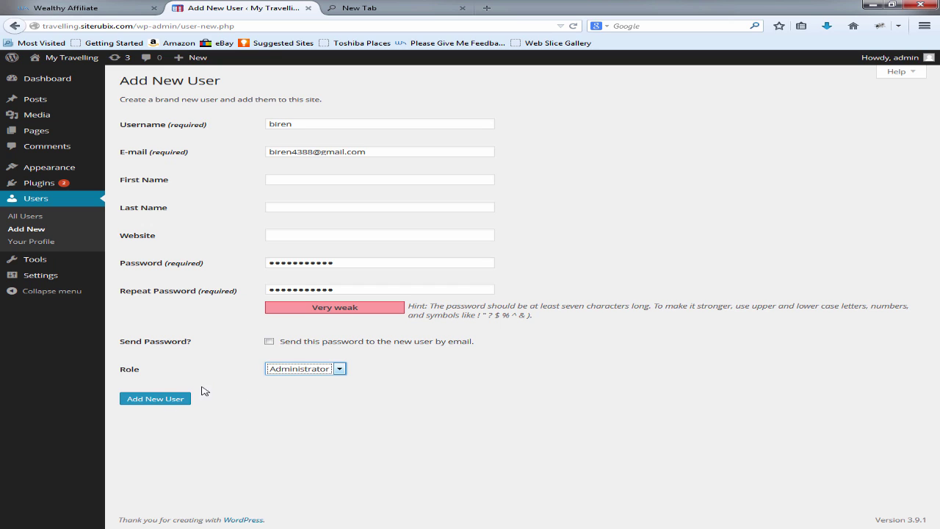
pyautogui.click(183, 399)
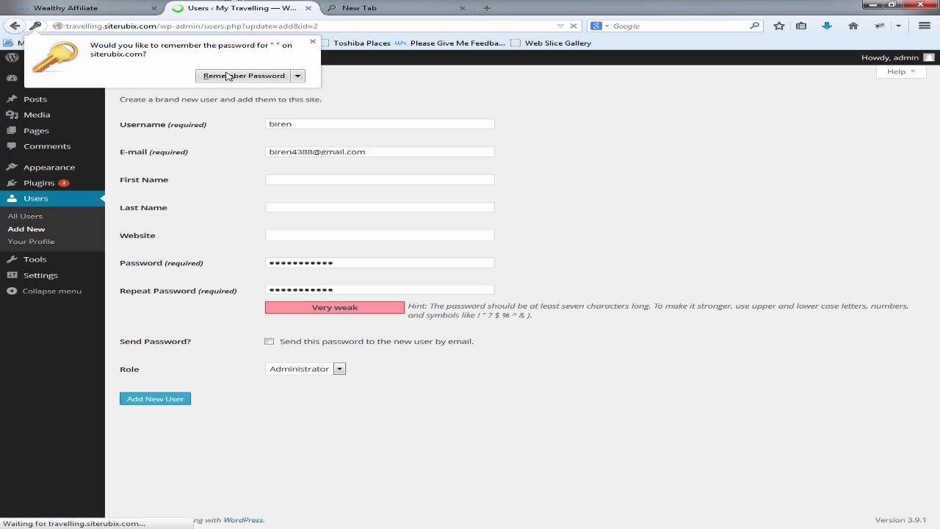
pyautogui.click(236, 76)
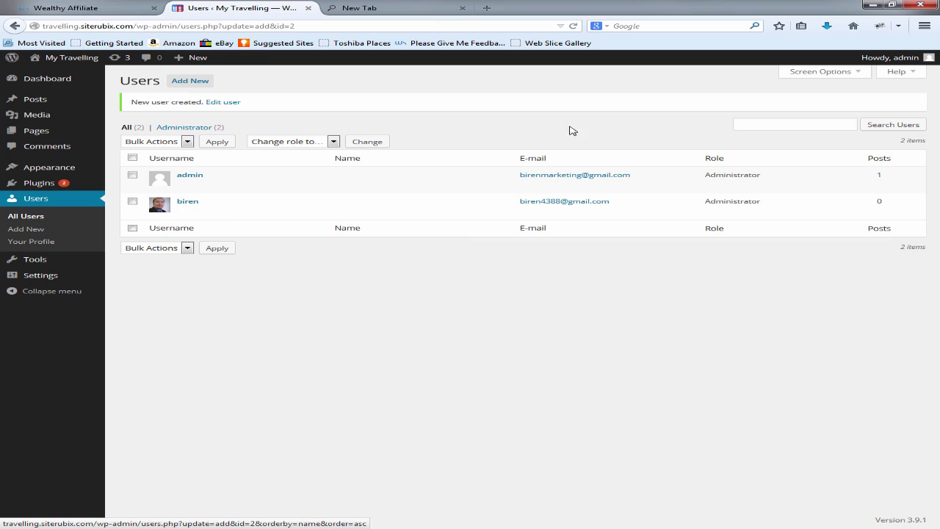
# Step: Log out of admin and log in as the new administrator with Remember Me ticked
pyautogui.moveTo(893, 63)
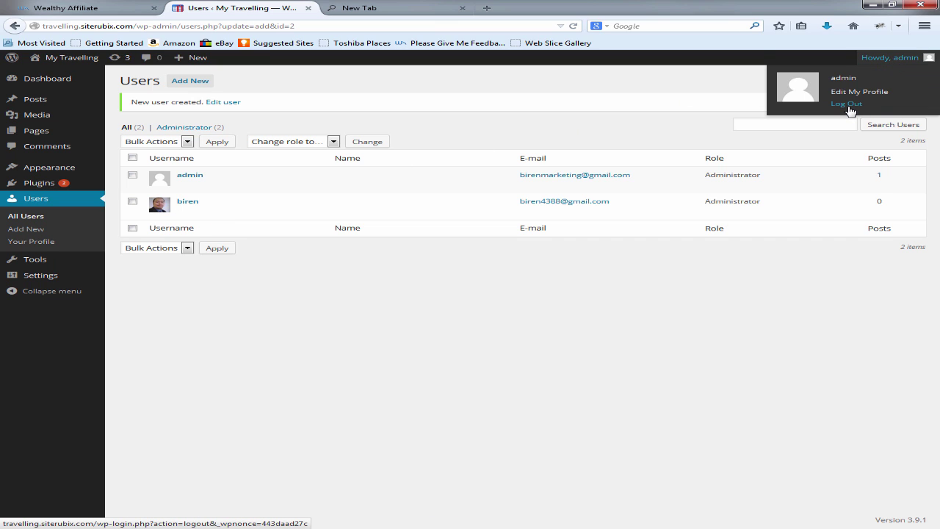
pyautogui.click(849, 107)
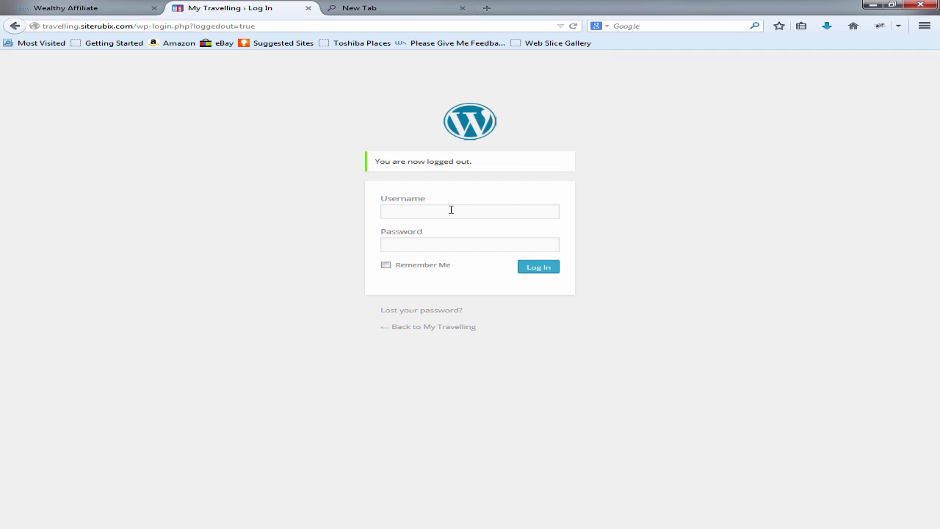
pyautogui.click(447, 212)
pyautogui.write('biren')
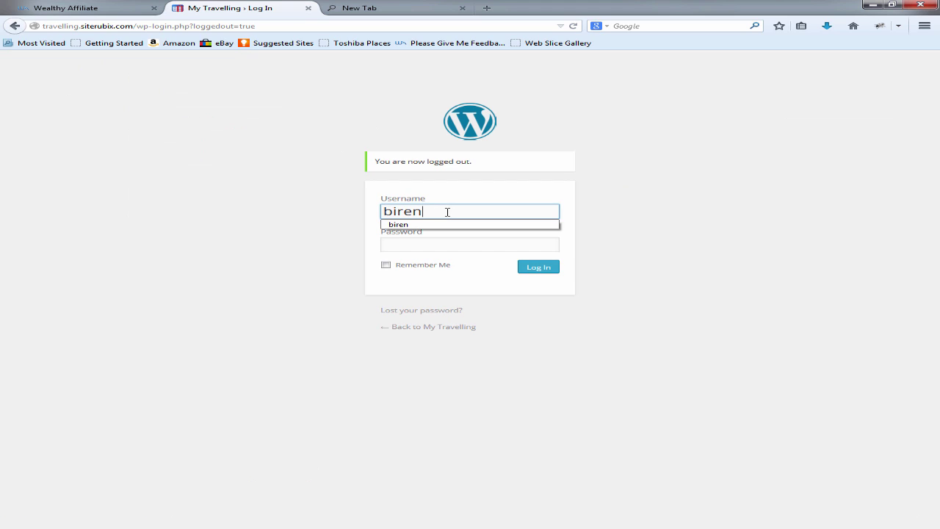
pyautogui.press('Tab')
pyautogui.write('*')
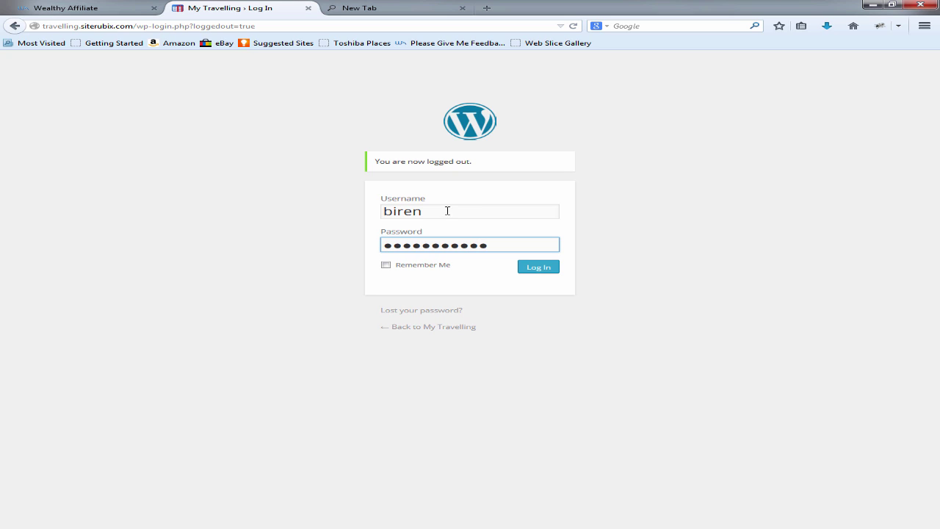
pyautogui.click(388, 268)
pyautogui.click(550, 270)
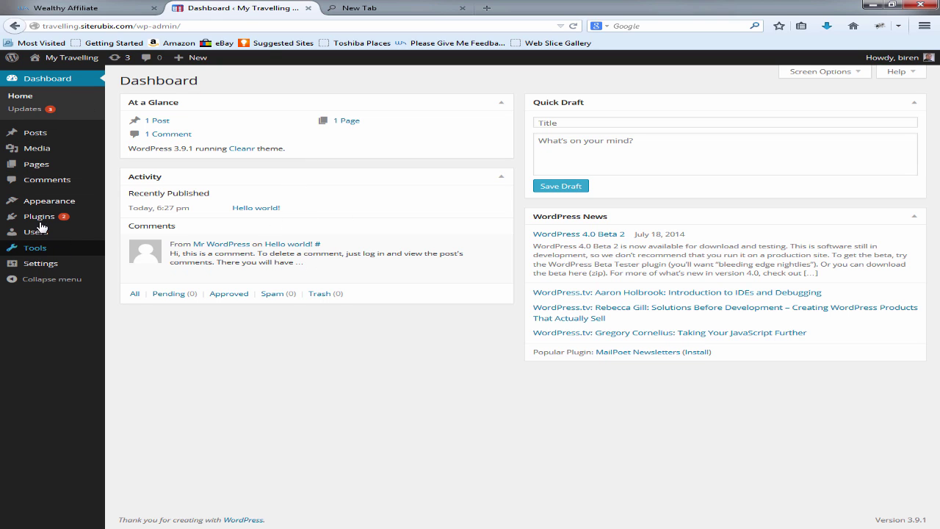
# Step: Delete the admin user, attributing all its content to the new administrator account
pyautogui.moveTo(44, 216)
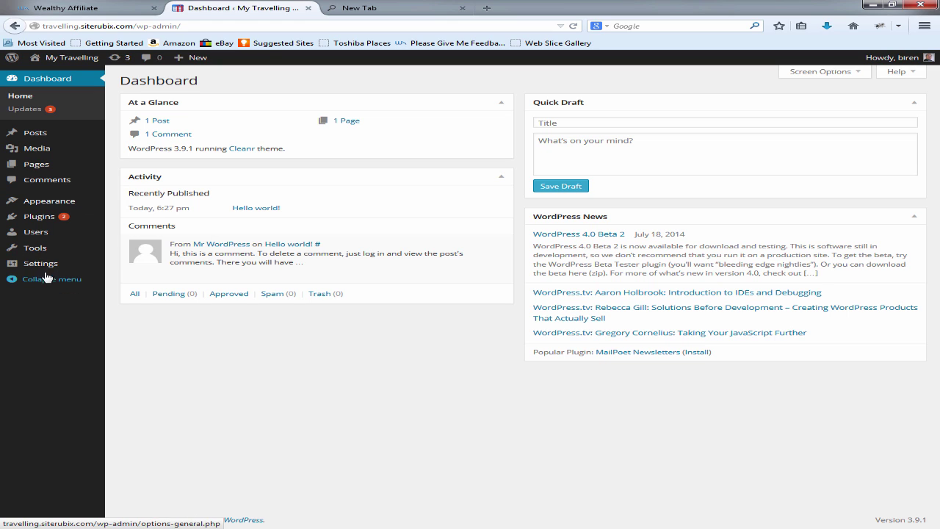
pyautogui.click(44, 235)
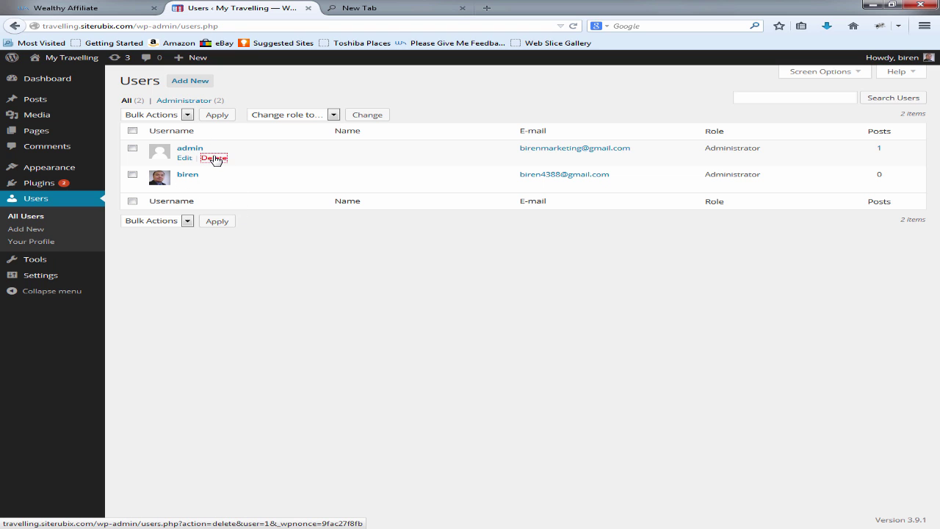
pyautogui.click(213, 157)
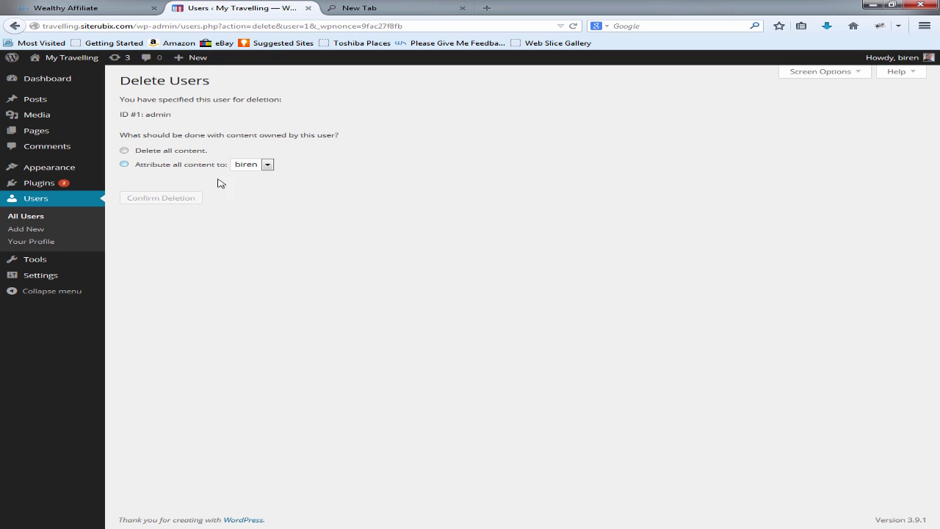
pyautogui.click(124, 166)
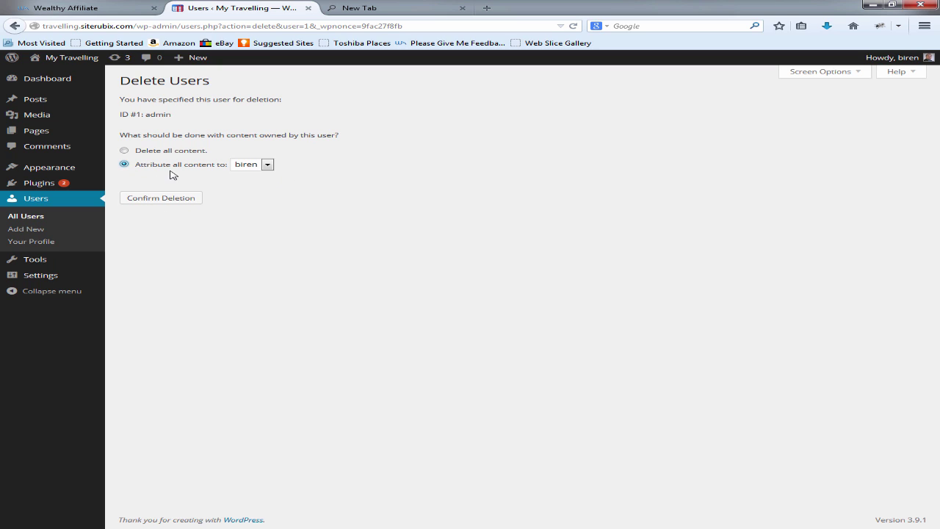
pyautogui.click(267, 165)
pyautogui.click(253, 177)
pyautogui.click(170, 201)
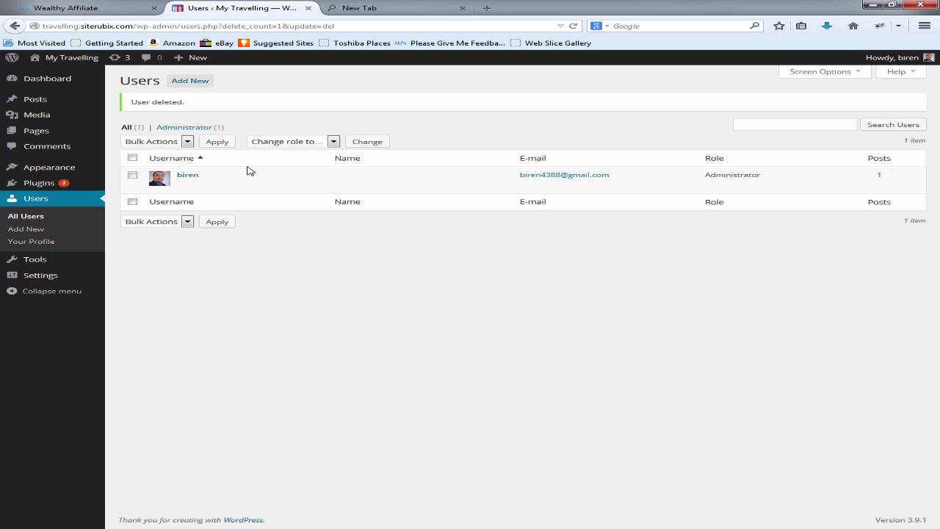
# Step: From Wealthy Affiliate's hosted websites list, open the site's admin area in a new tab
pyautogui.click(86, 8)
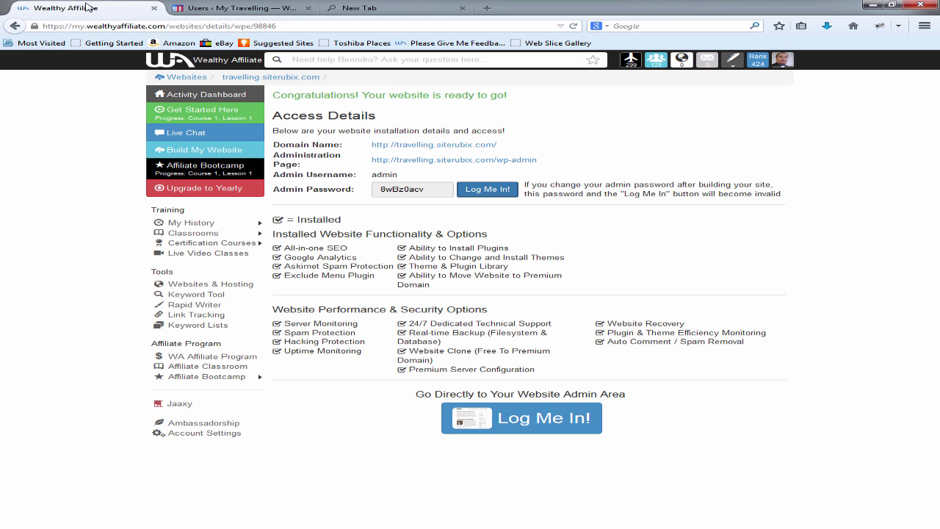
pyautogui.click(205, 64)
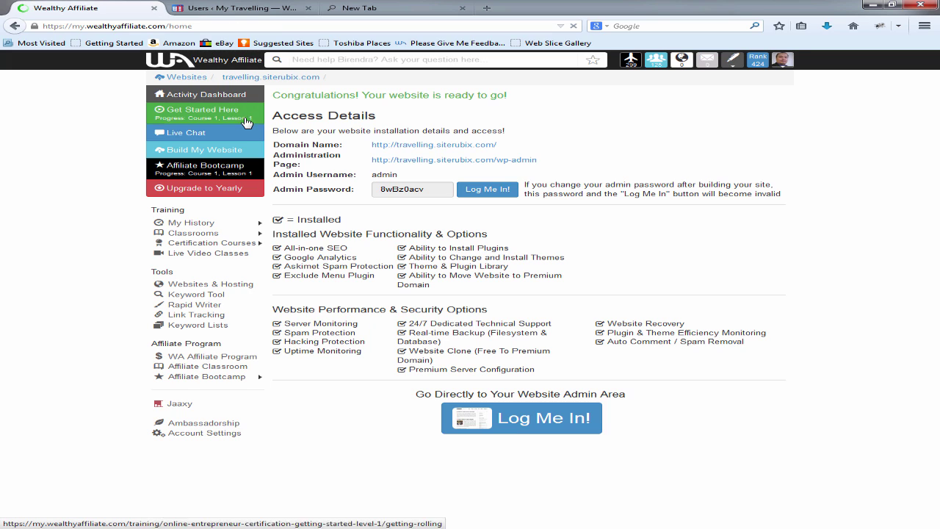
pyautogui.click(222, 132)
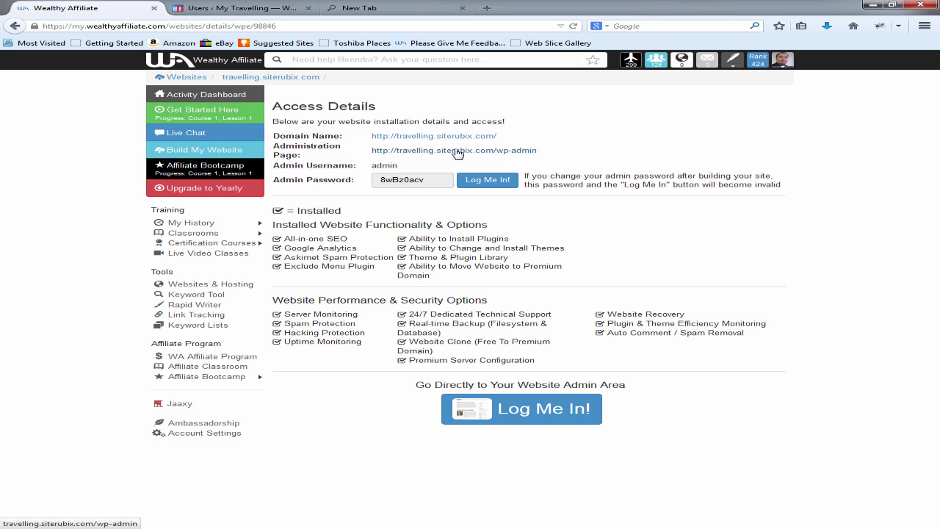
pyautogui.click(455, 152)
# Step: Close the leftover Users tab and blank New Tab, returning to the Dashboard
pyautogui.click(451, 8)
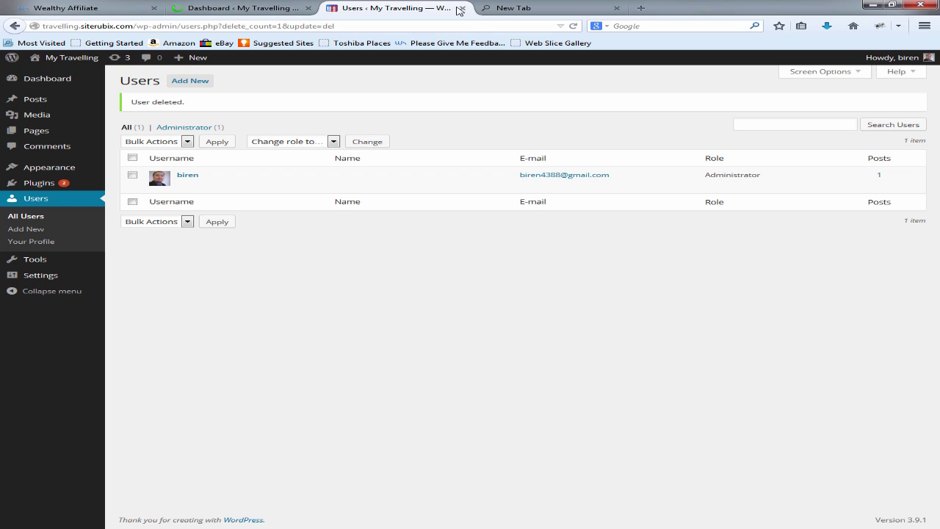
pyautogui.click(464, 8)
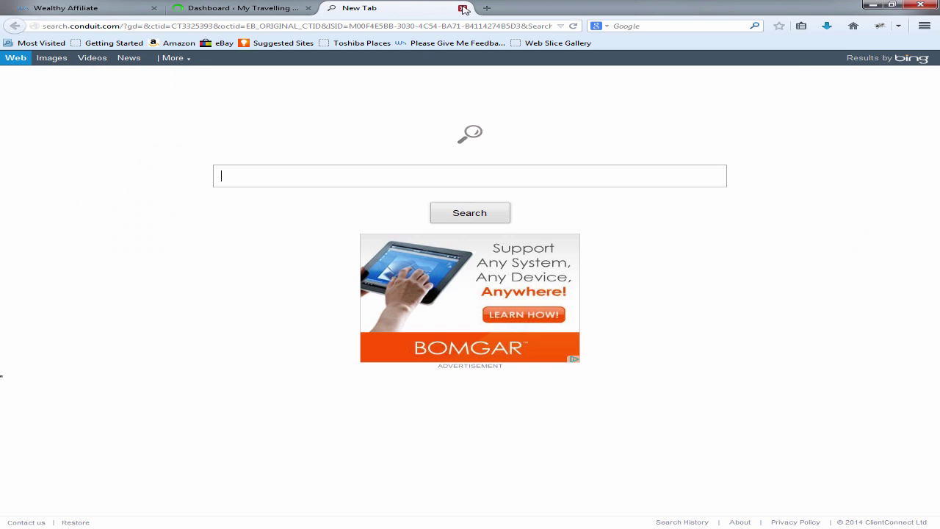
pyautogui.click(464, 8)
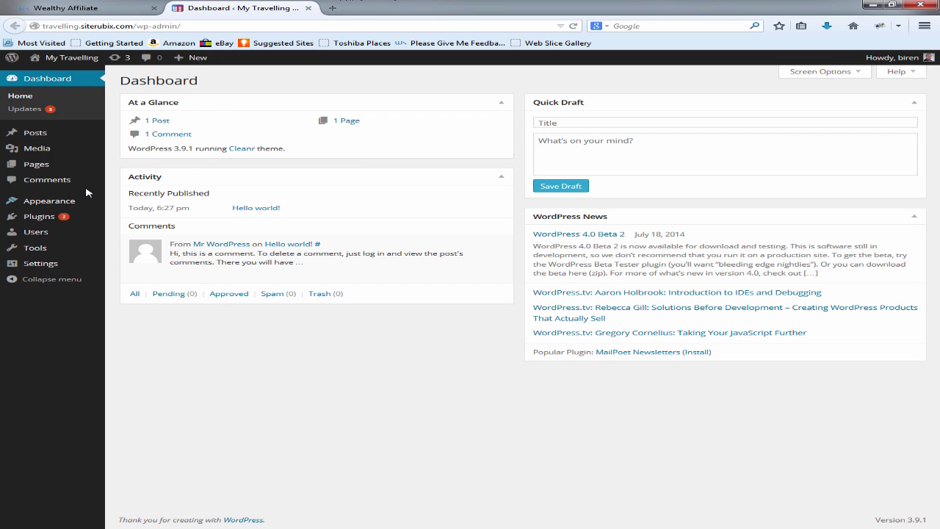
# Step: Activate the Akismet plugin under Plugins and start its account setup
pyautogui.click(41, 217)
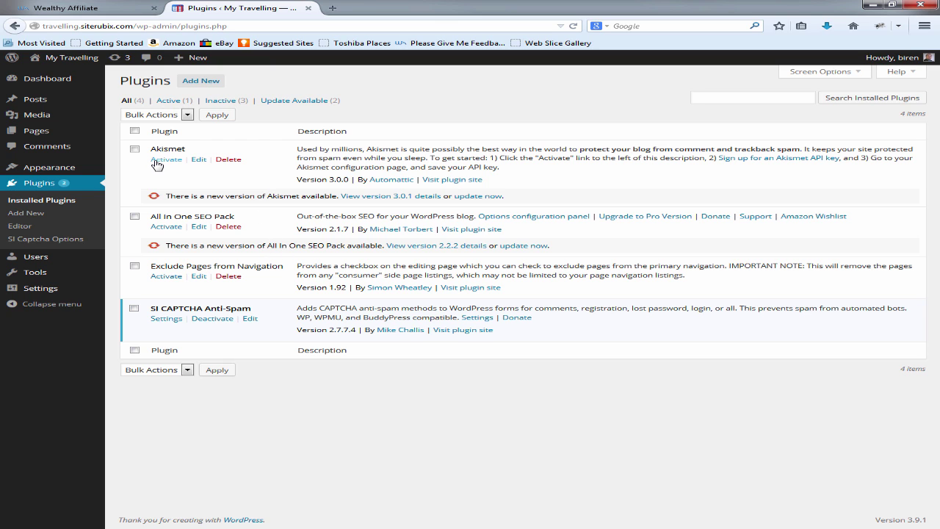
pyautogui.click(174, 162)
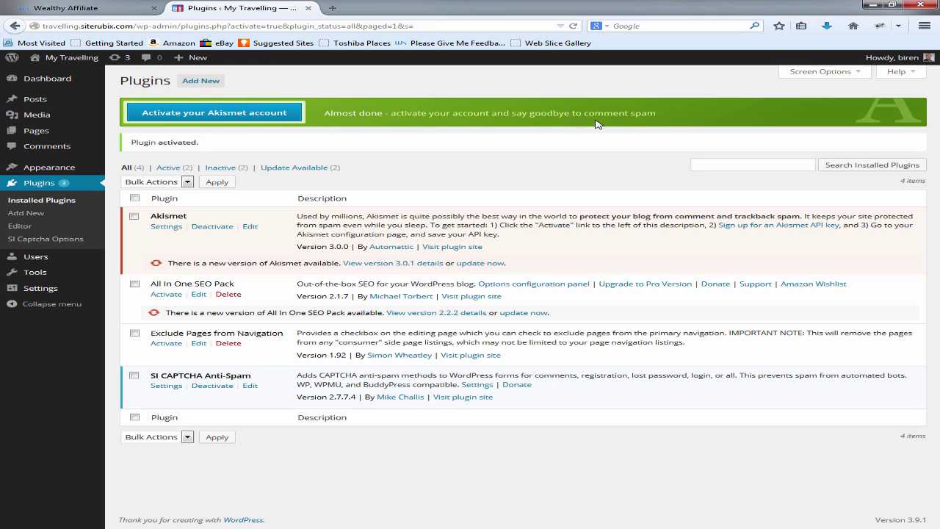
pyautogui.click(192, 114)
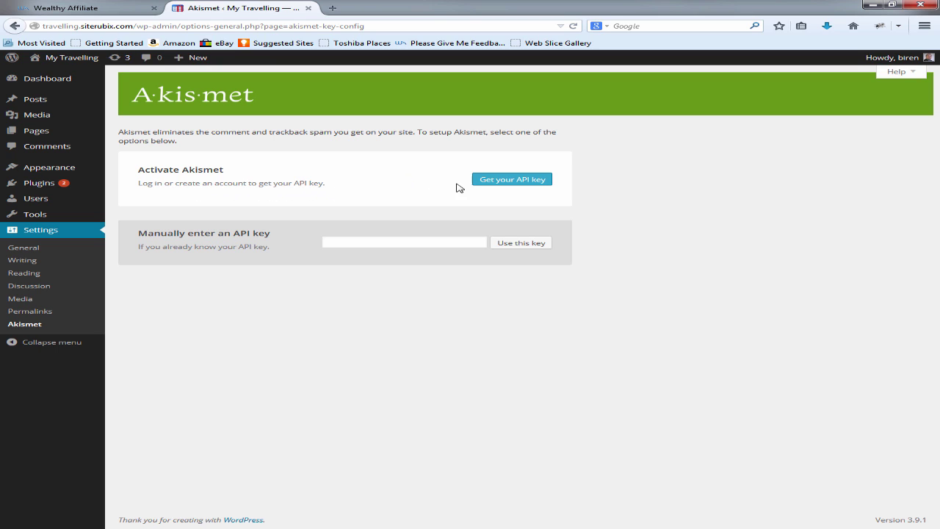
# Step: Request an Akismet API key and sign in with the existing WordPress.com account credentials
pyautogui.click(502, 185)
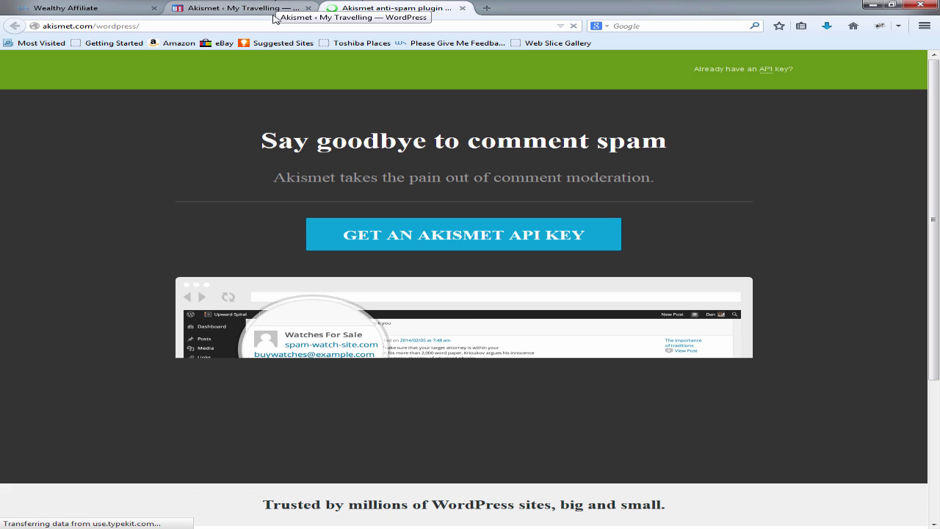
pyautogui.click(436, 234)
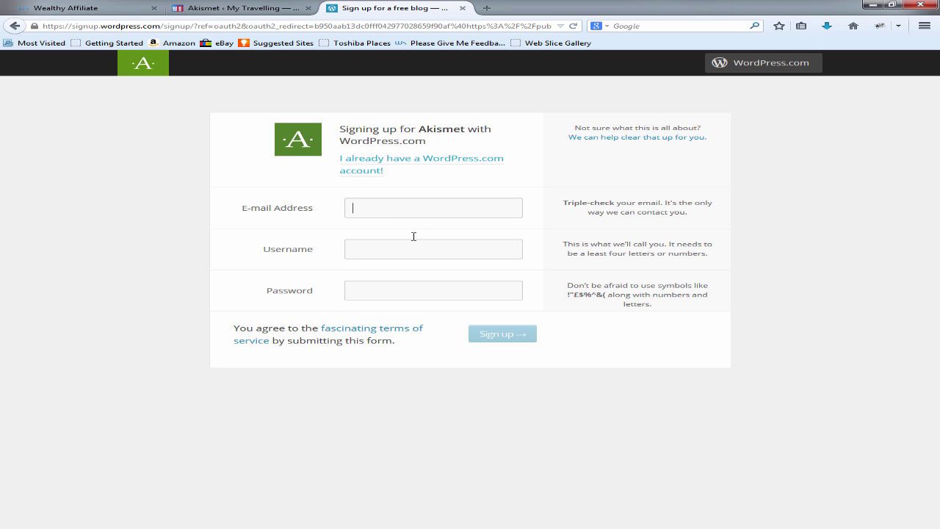
pyautogui.click(408, 164)
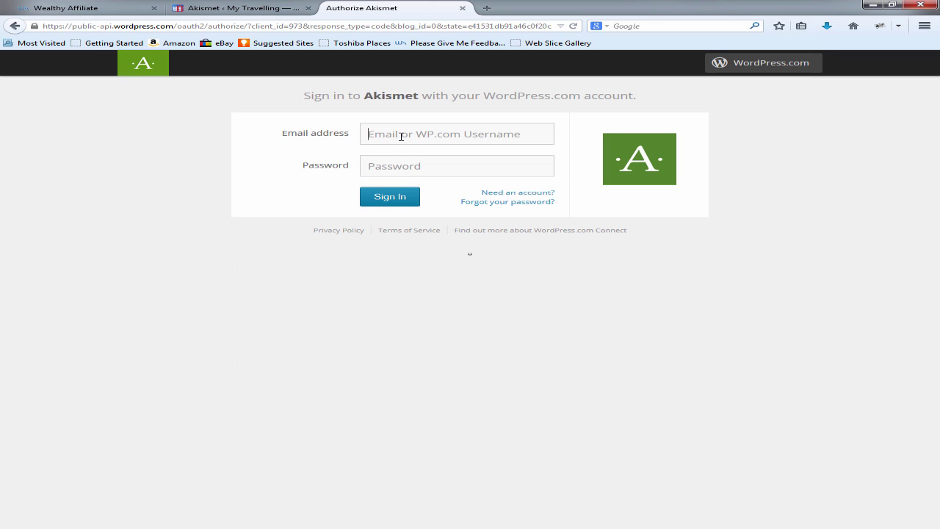
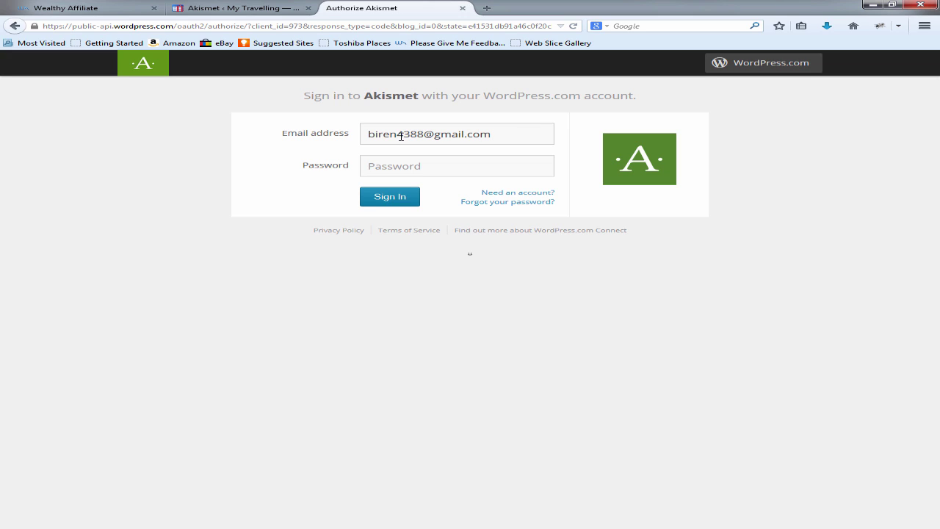
pyautogui.write('••')
pyautogui.click(408, 200)
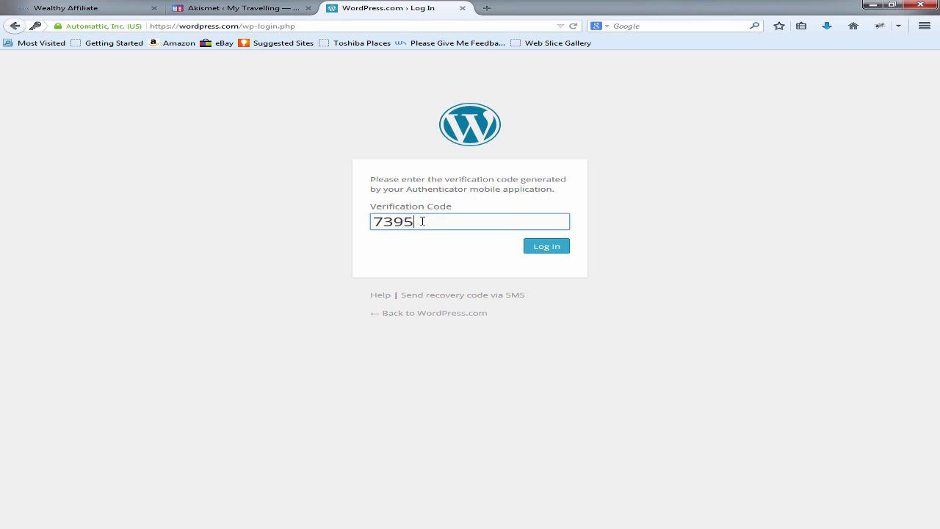
# Step: Submit the verification code and sign up for the Personal plan at $0.00/yr
pyautogui.click(547, 250)
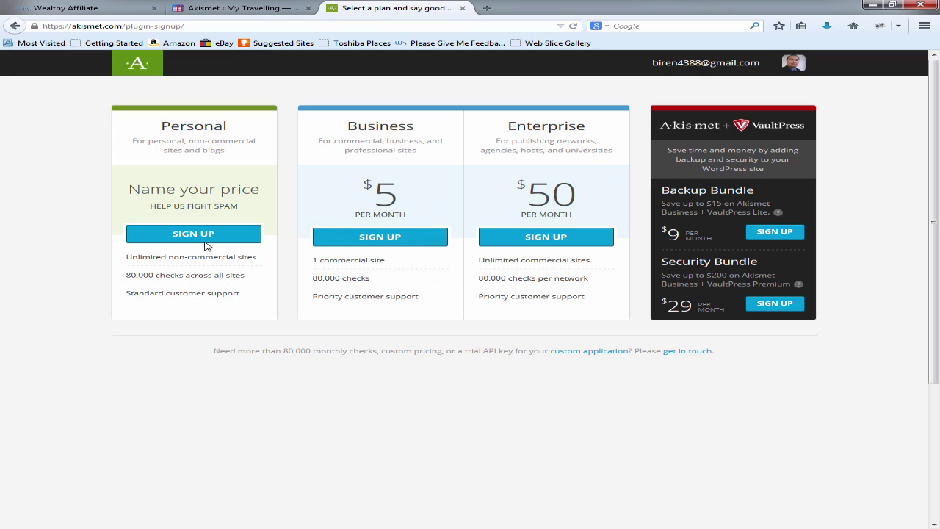
pyautogui.click(188, 232)
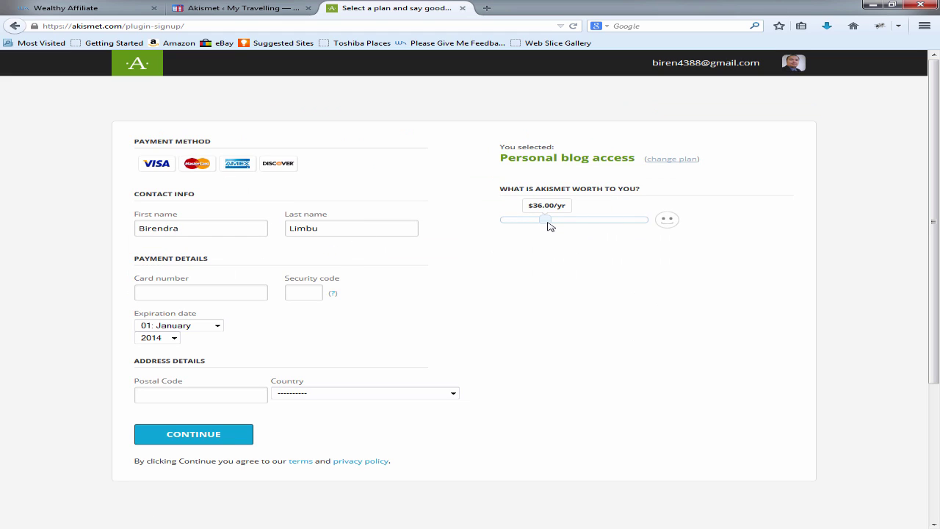
pyautogui.moveTo(548, 223); pyautogui.dragTo(485, 224)
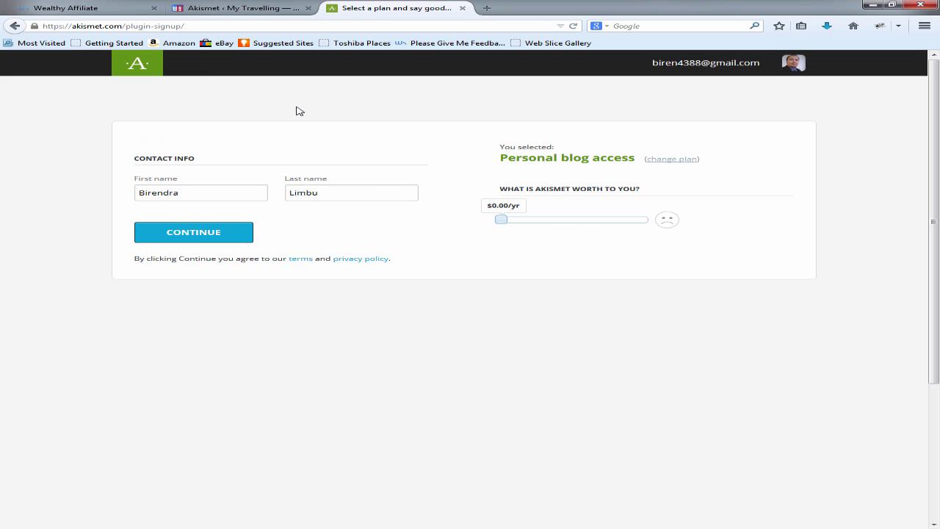
pyautogui.click(206, 233)
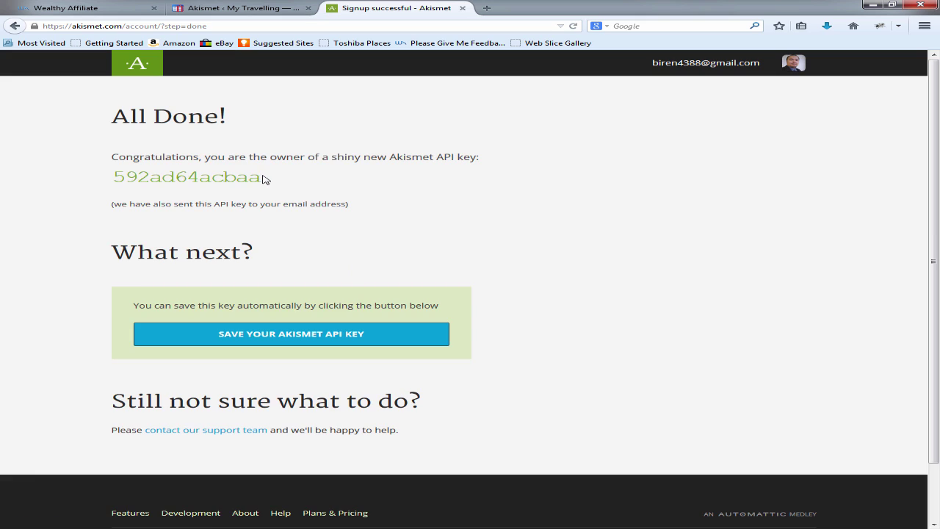
# Step: Copy the new Akismet API key and return to the site's Akismet setup page
pyautogui.moveTo(262, 179); pyautogui.dragTo(114, 176)
pyautogui.rightClick(128, 175)
pyautogui.click(218, 182)
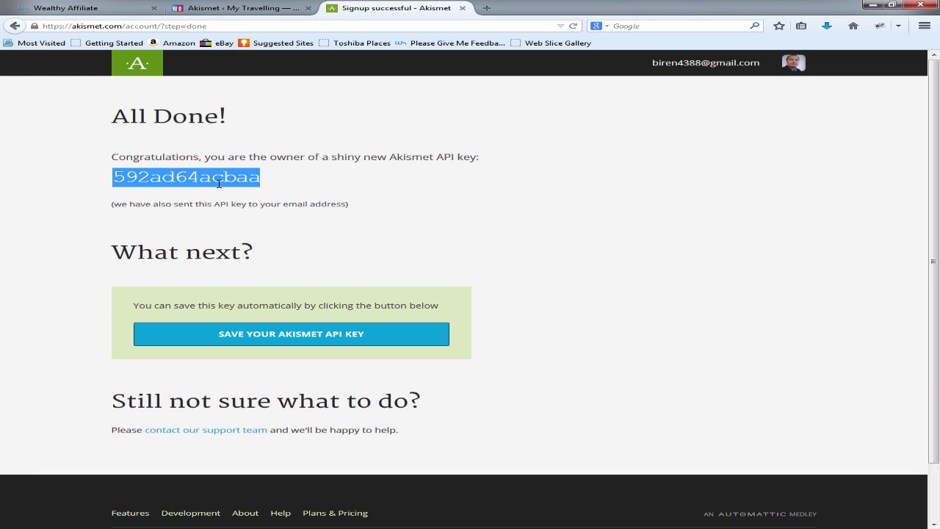
pyautogui.click(242, 8)
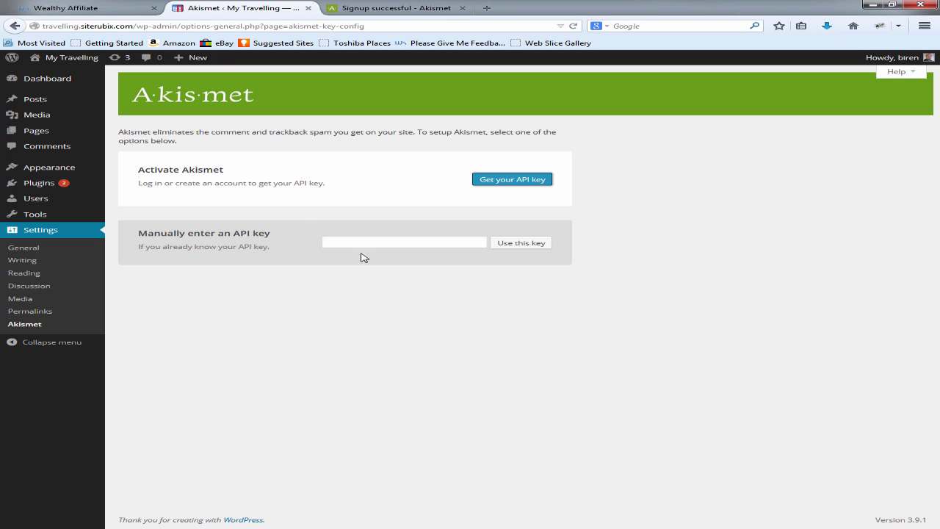
# Step: Paste the new API key into Akismet's manual key field, use it, and save the settings
pyautogui.click(358, 242)
pyautogui.rightClick(357, 242)
pyautogui.click(389, 285)
pyautogui.click(520, 242)
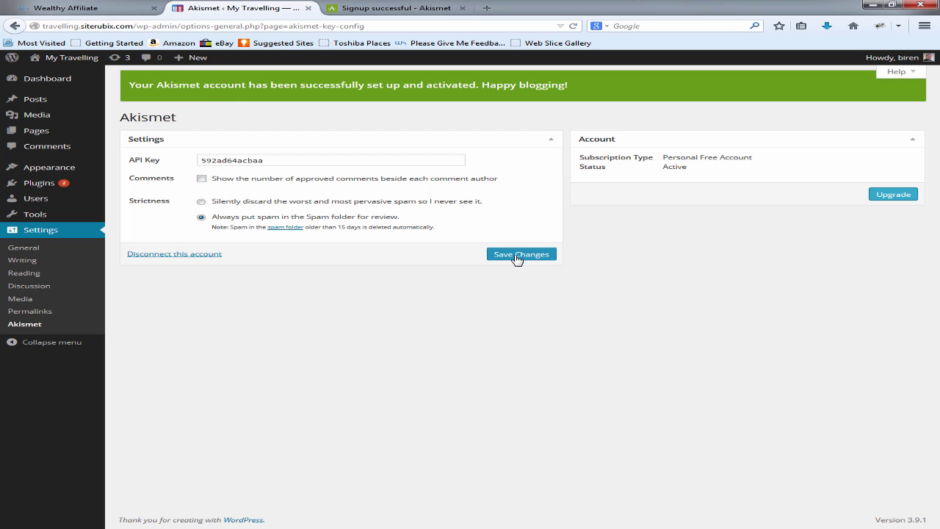
pyautogui.click(517, 255)
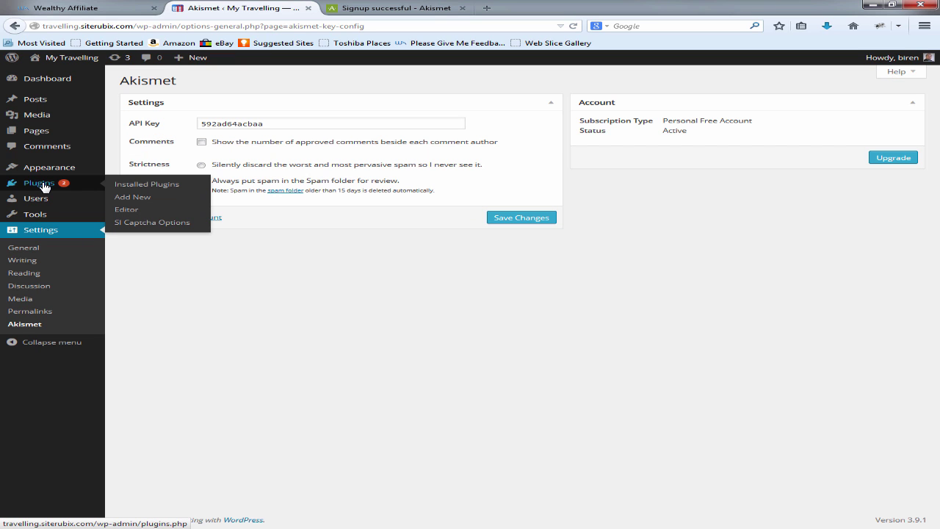
# Step: Activate the All in One SEO Pack and Exclude Pages from Navigation plugins
pyautogui.click(41, 183)
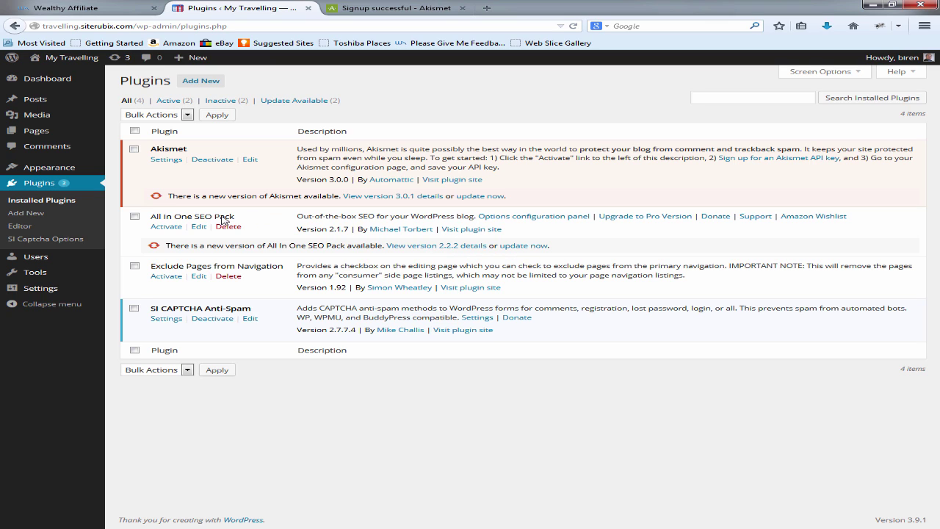
pyautogui.click(167, 227)
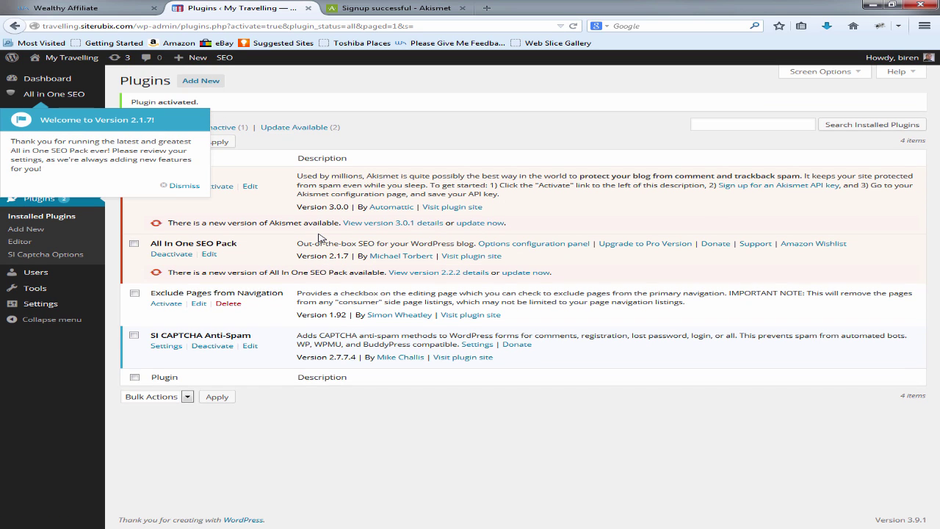
pyautogui.click(184, 185)
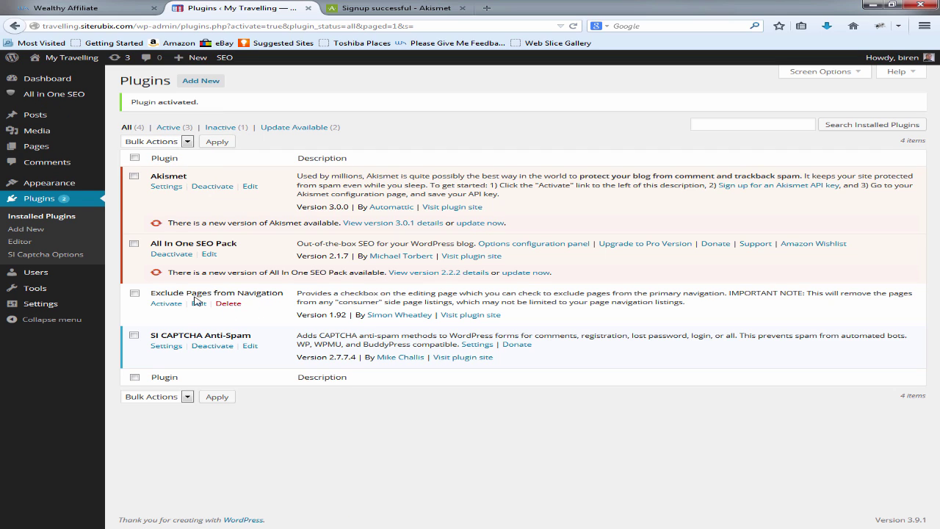
pyautogui.click(166, 304)
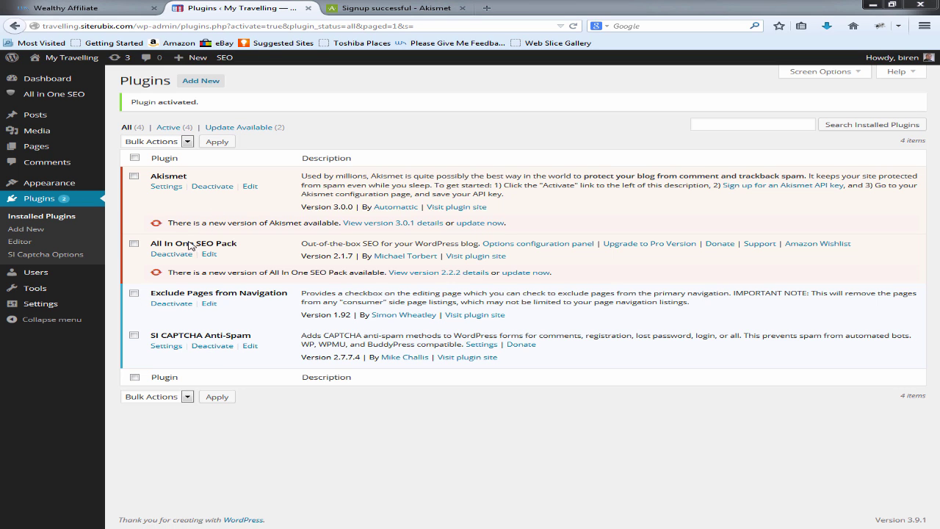
# Step: Search the Add New Themes page for 'point'
pyautogui.moveTo(60, 187)
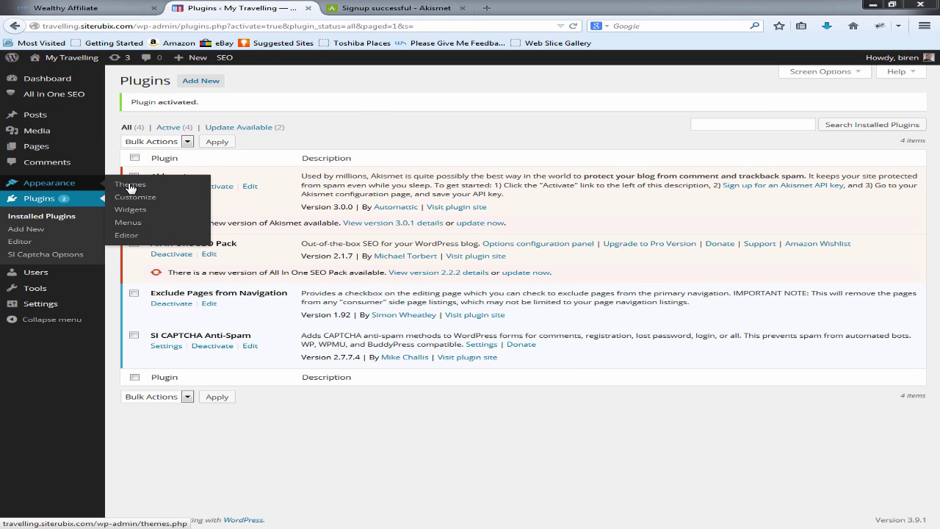
pyautogui.click(131, 188)
pyautogui.moveTo(196, 229)
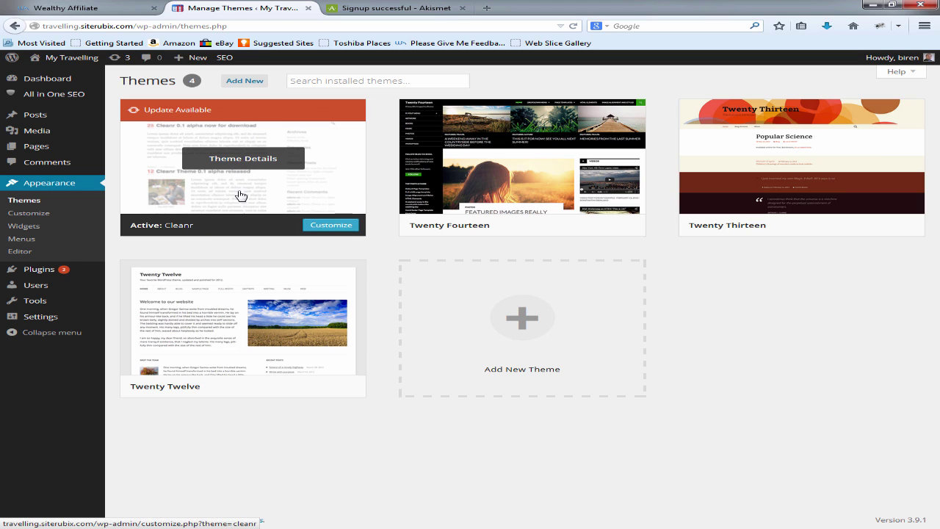
pyautogui.click(244, 82)
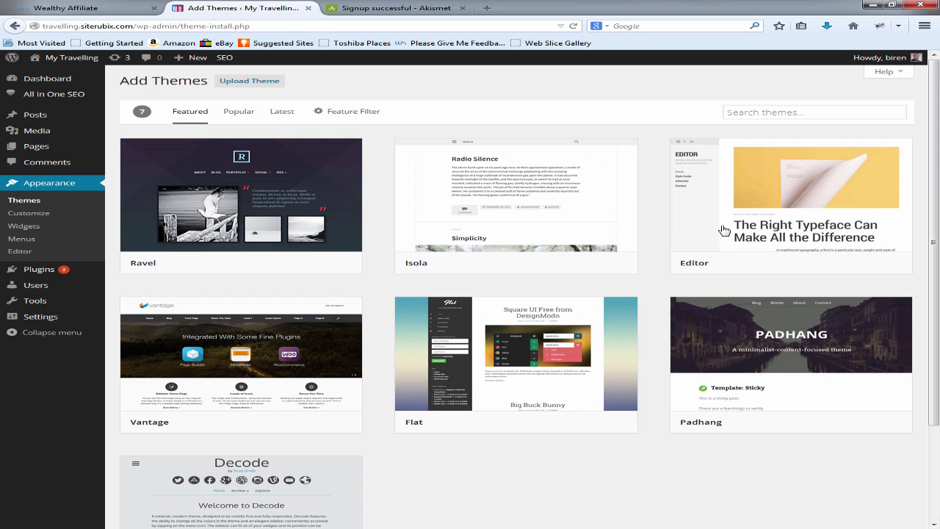
pyautogui.click(741, 116)
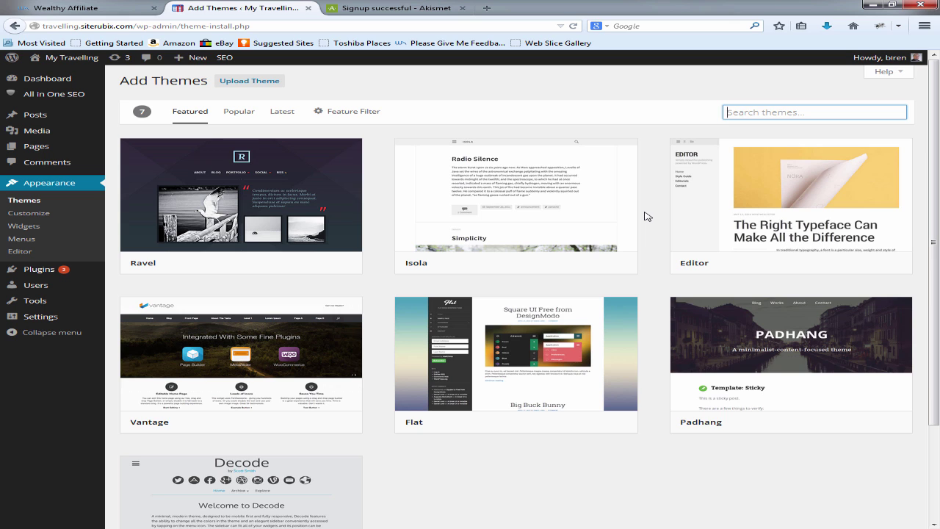
pyautogui.scroll(-3, 647, 216)
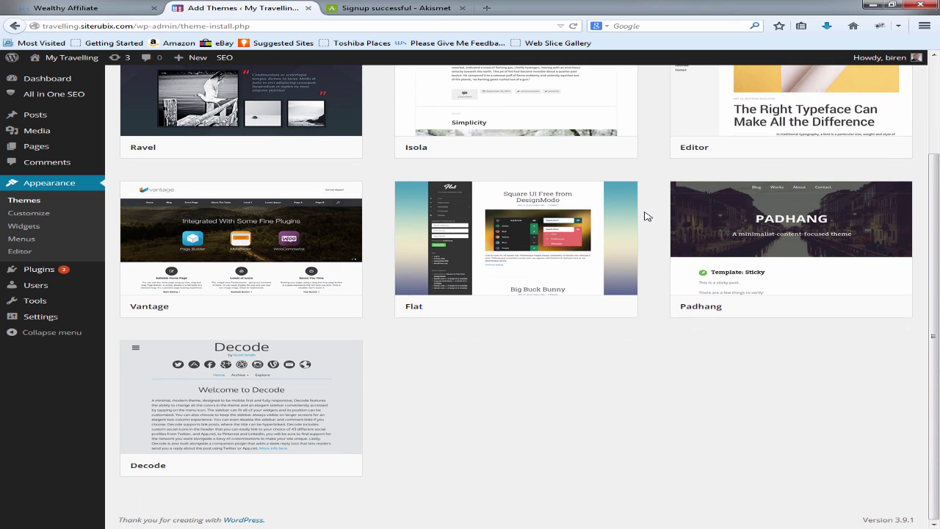
pyautogui.scroll(3, 646, 216)
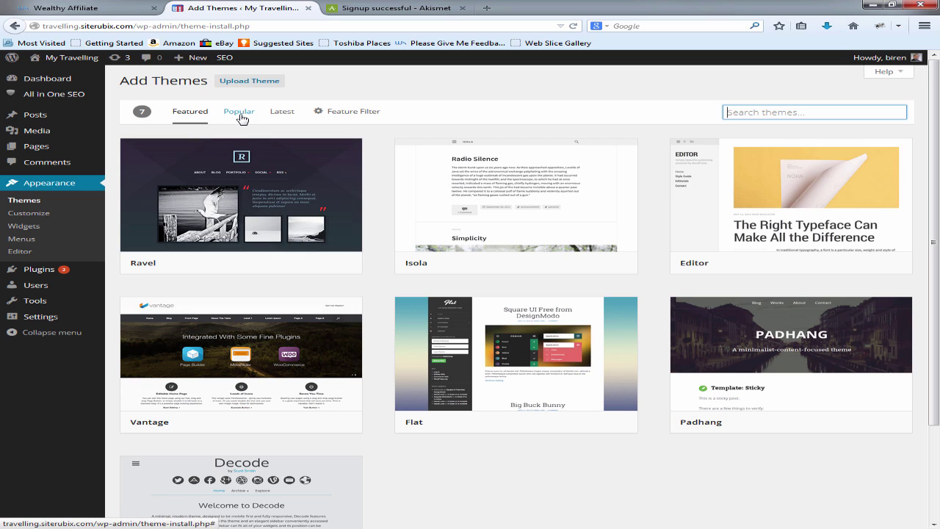
pyautogui.click(239, 113)
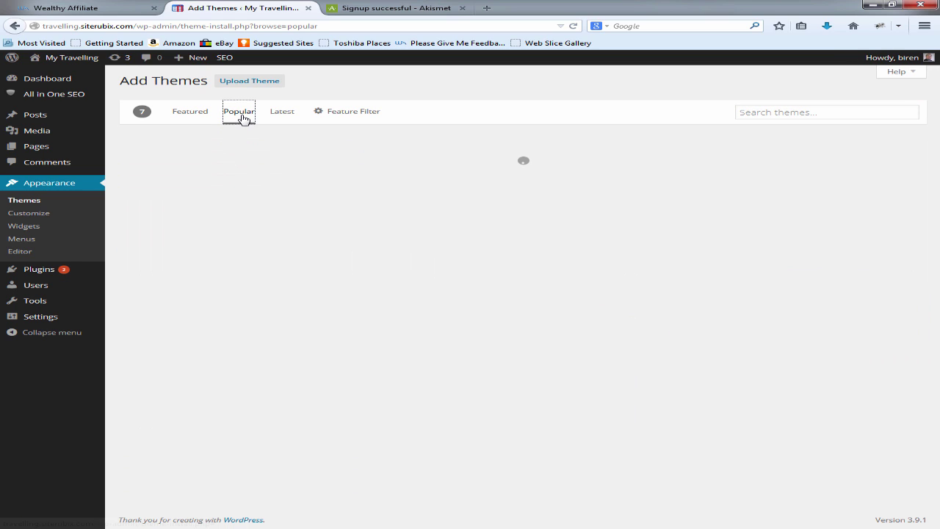
pyautogui.click(773, 112)
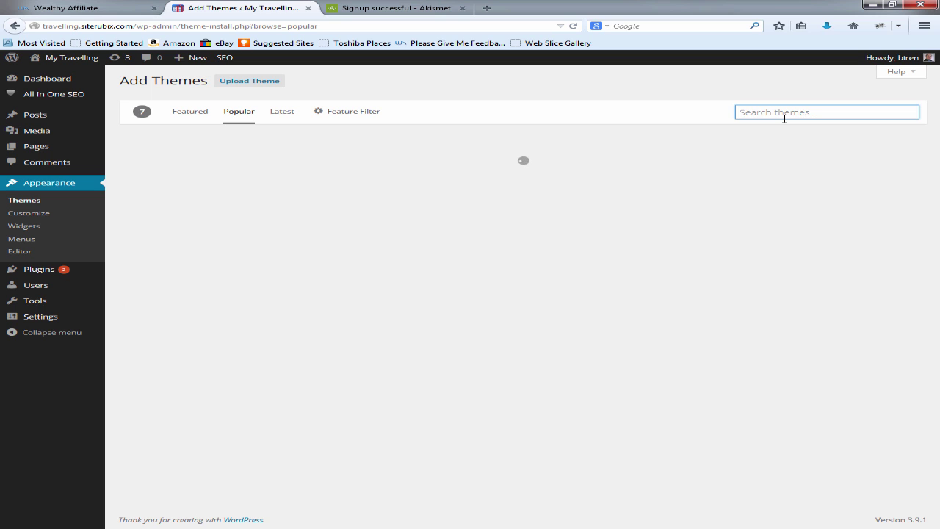
pyautogui.write('point')
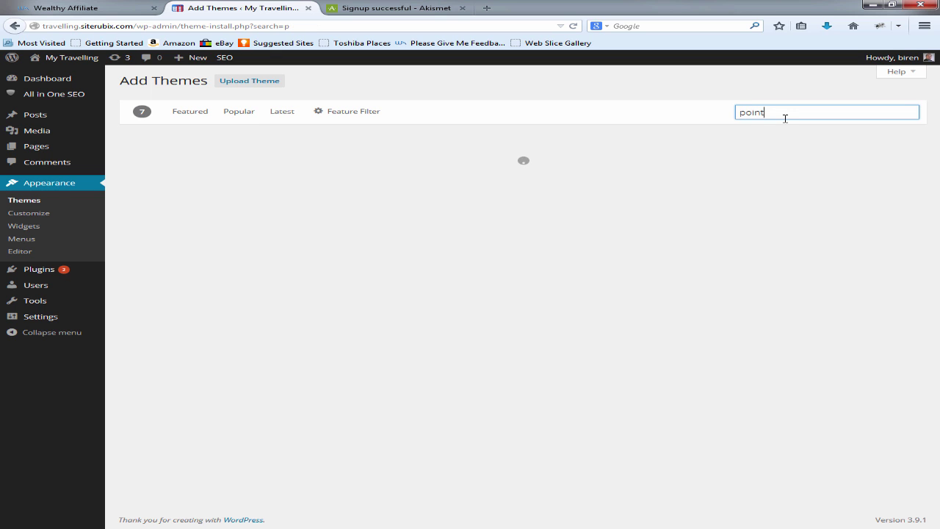
# Step: Preview the Point theme by MyThemeShop, then install and activate it
pyautogui.moveTo(279, 256)
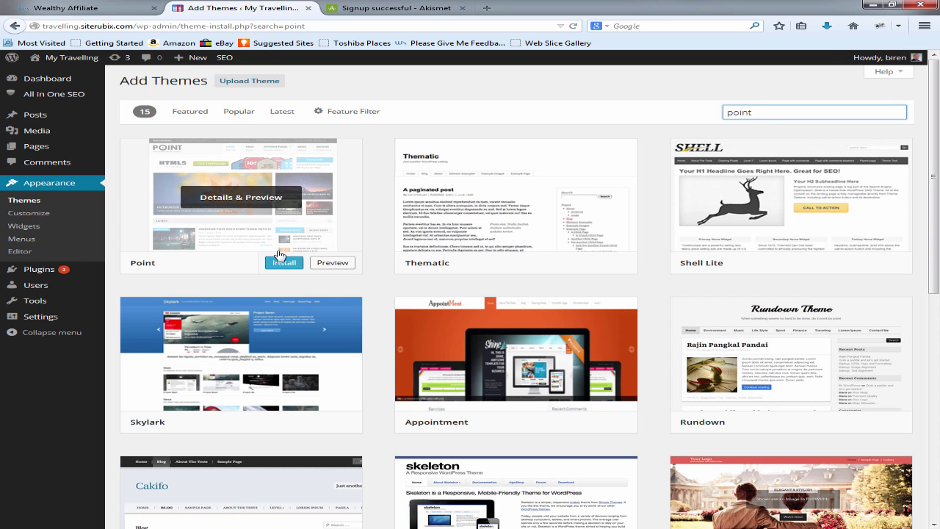
pyautogui.click(332, 262)
pyautogui.scroll(-5, 520, 245)
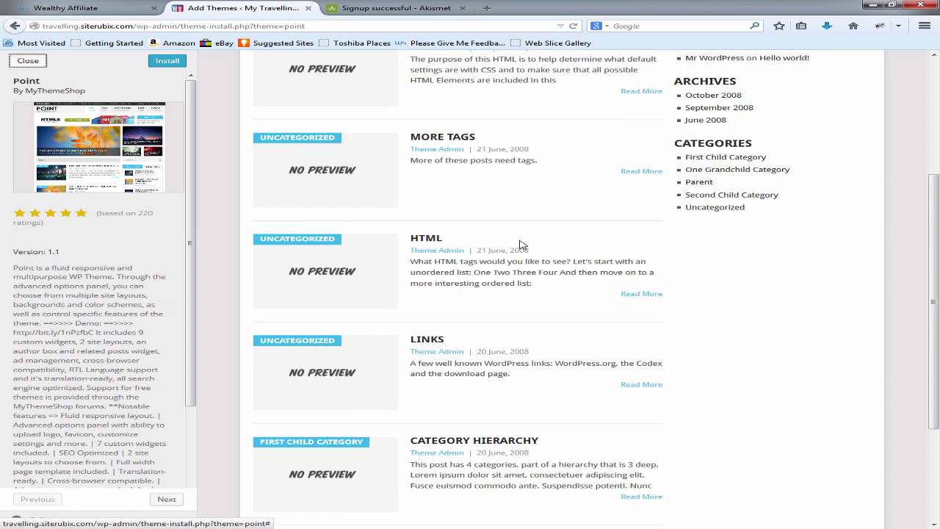
pyautogui.scroll(5, 520, 245)
pyautogui.scroll(1, 521, 245)
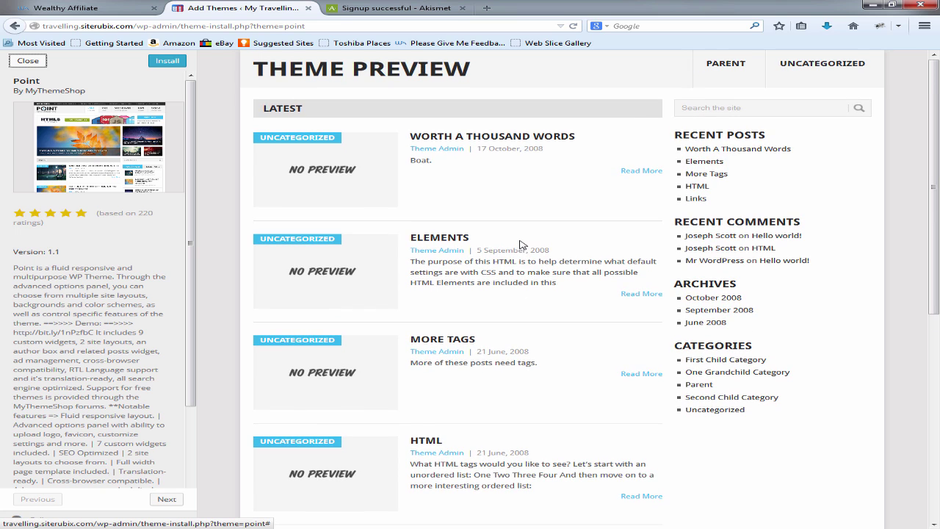
pyautogui.click(175, 64)
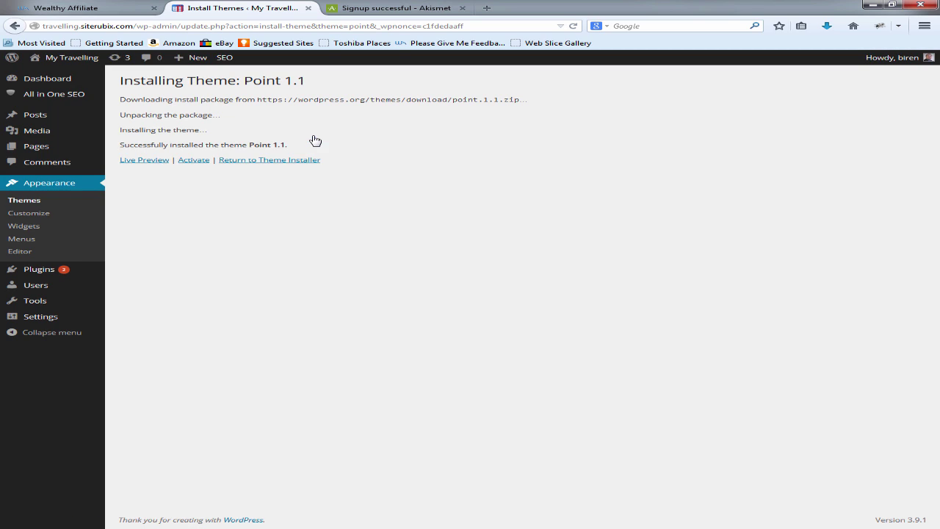
pyautogui.click(201, 161)
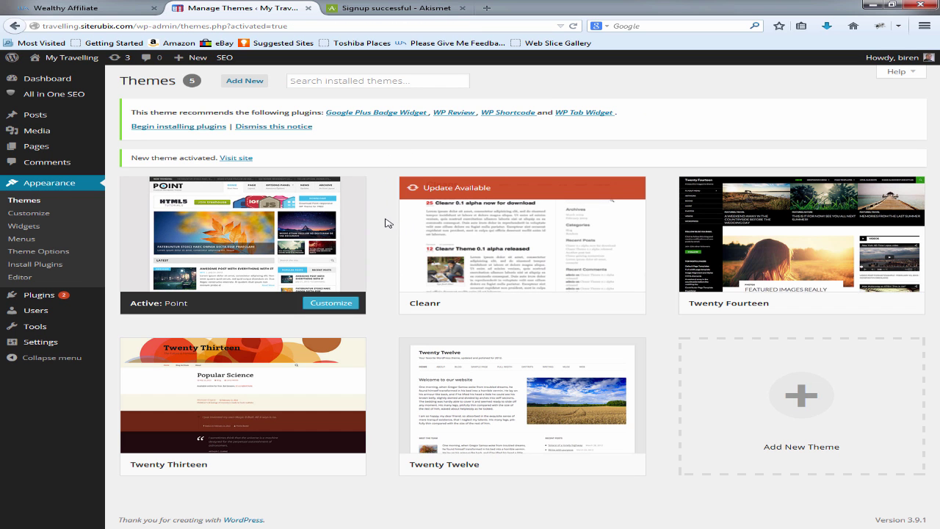
# Step: Open the Point Theme Options panel and the My Travelling site in a new tab
pyautogui.moveTo(284, 203)
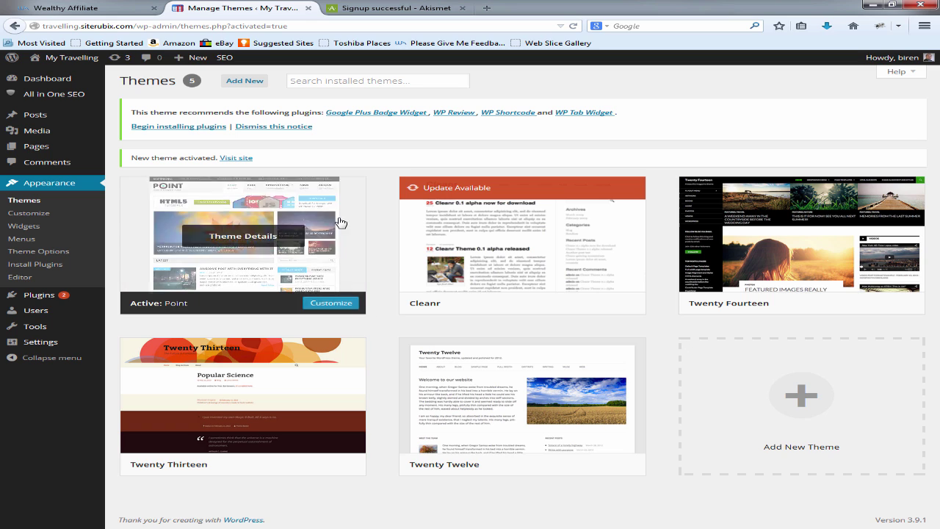
pyautogui.click(42, 252)
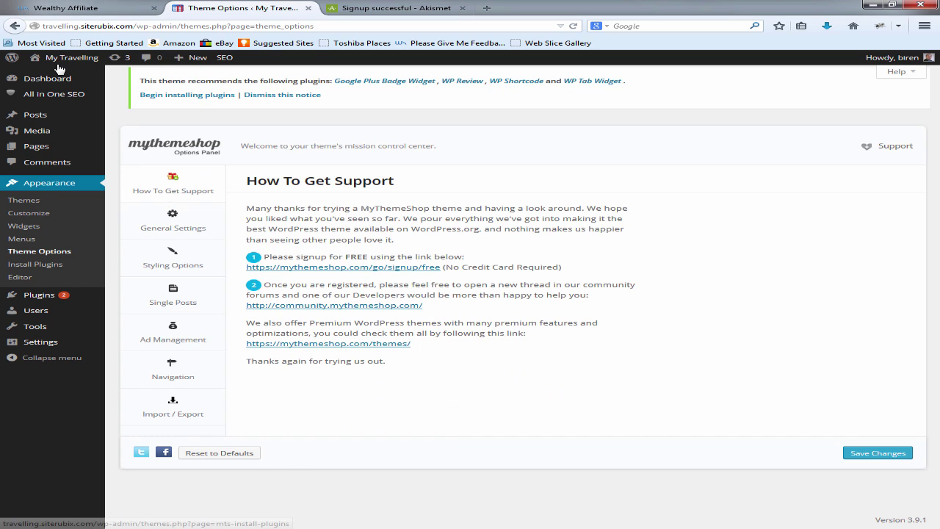
pyautogui.moveTo(63, 60)
pyautogui.rightClick(61, 77)
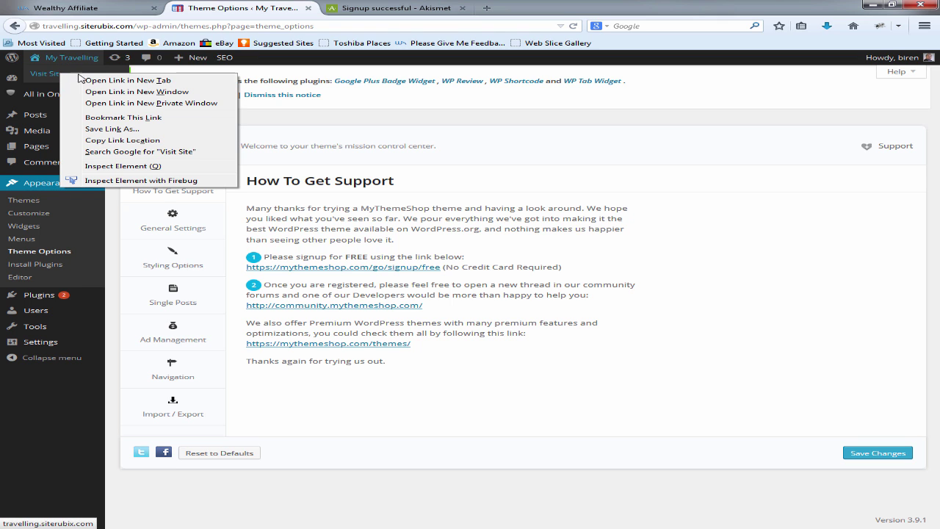
pyautogui.click(90, 79)
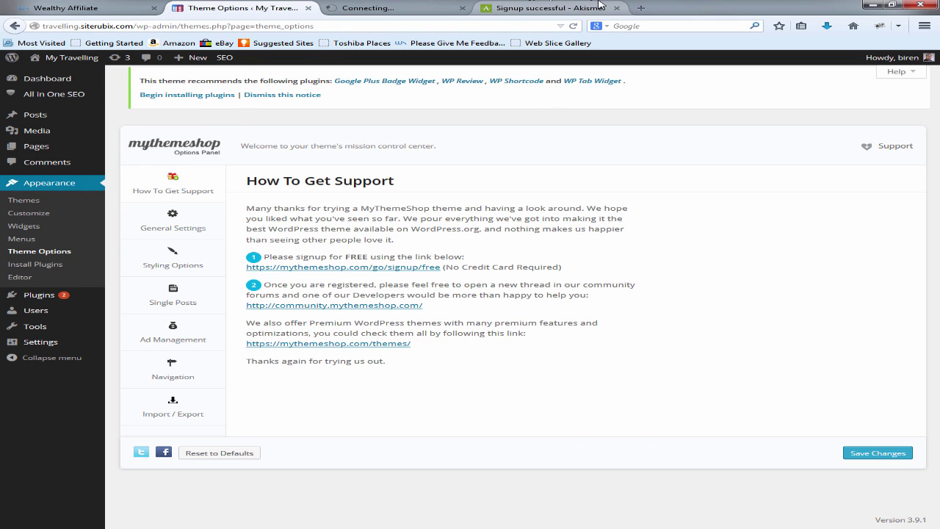
pyautogui.click(602, 6)
# Step: Close the Akismet tab and review the Point-themed front page against the Theme Options tab
pyautogui.click(616, 7)
pyautogui.scroll(-5, 853, 159)
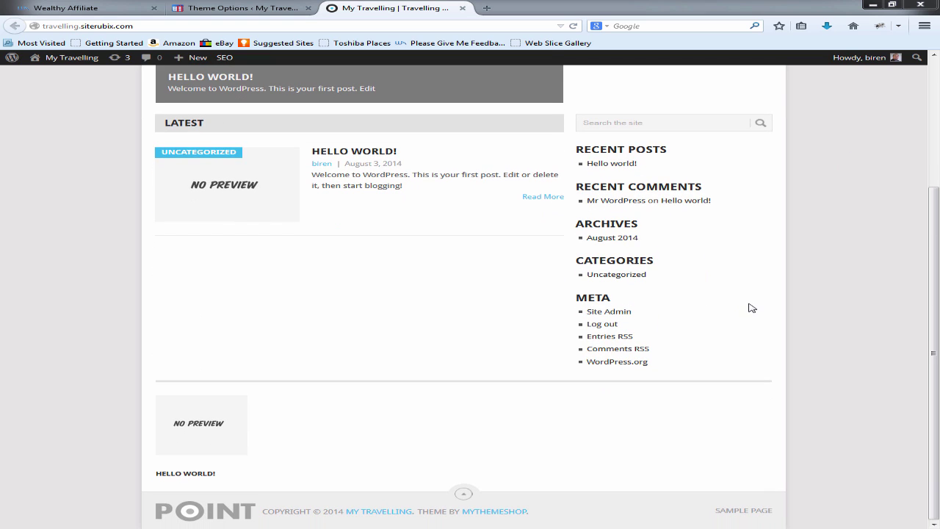
pyautogui.scroll(5, 750, 307)
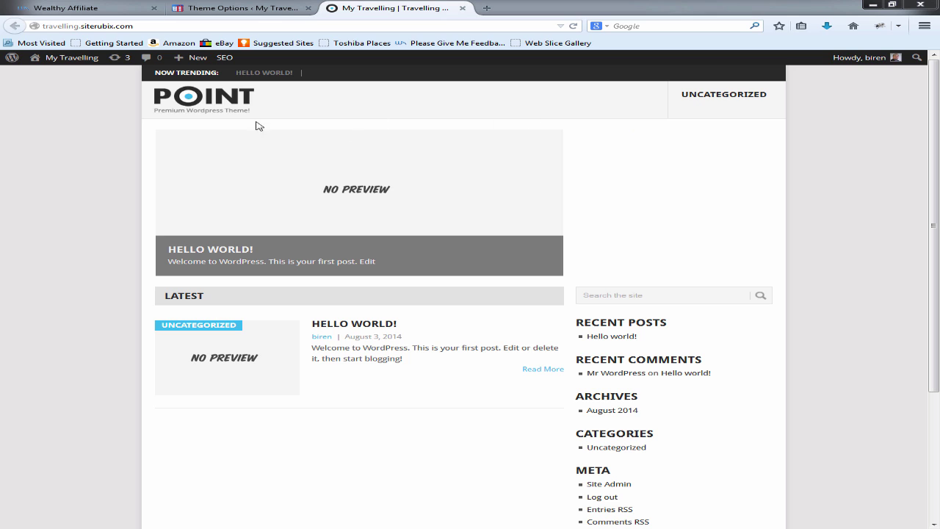
pyautogui.scroll(-4, 657, 264)
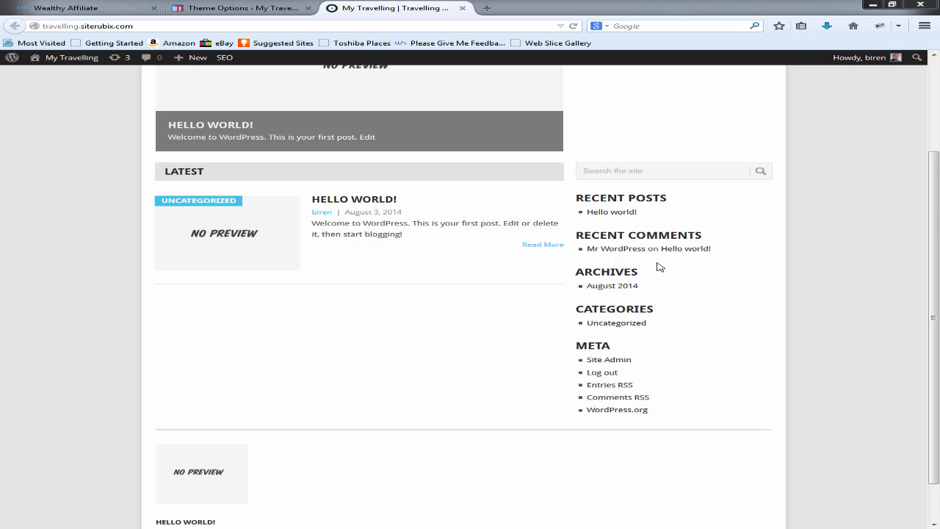
pyautogui.scroll(4, 667, 224)
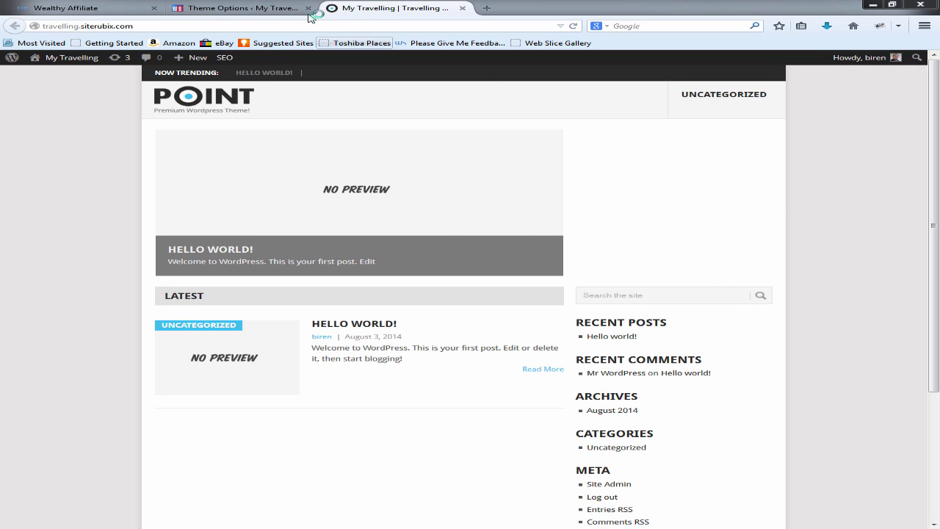
pyautogui.click(252, 6)
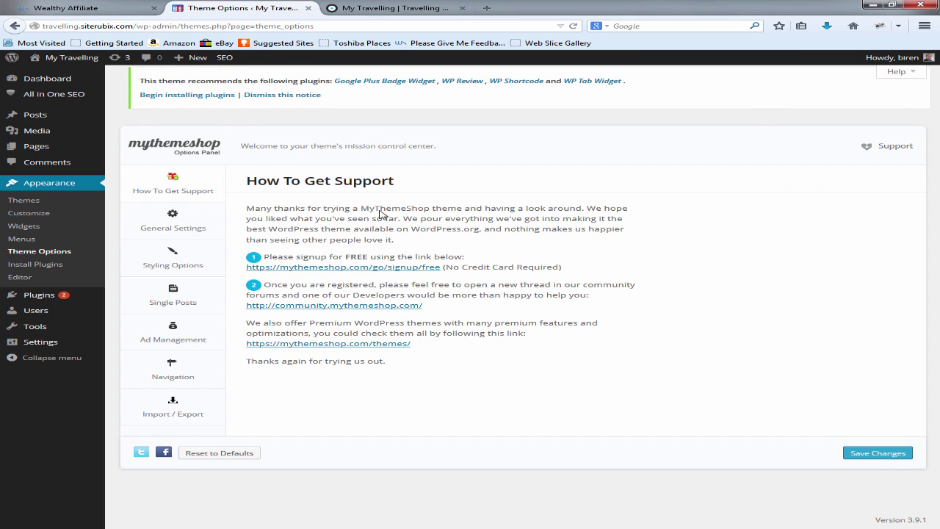
pyautogui.click(411, 7)
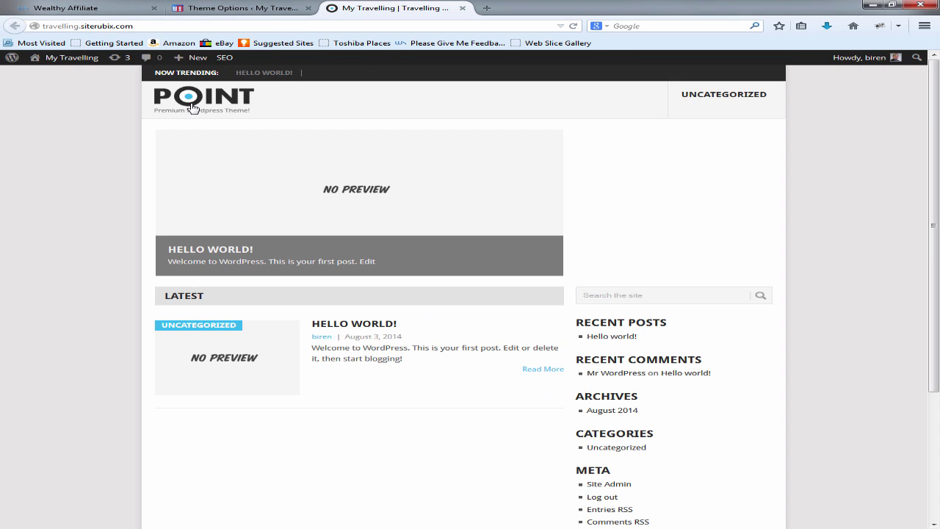
pyautogui.click(249, 8)
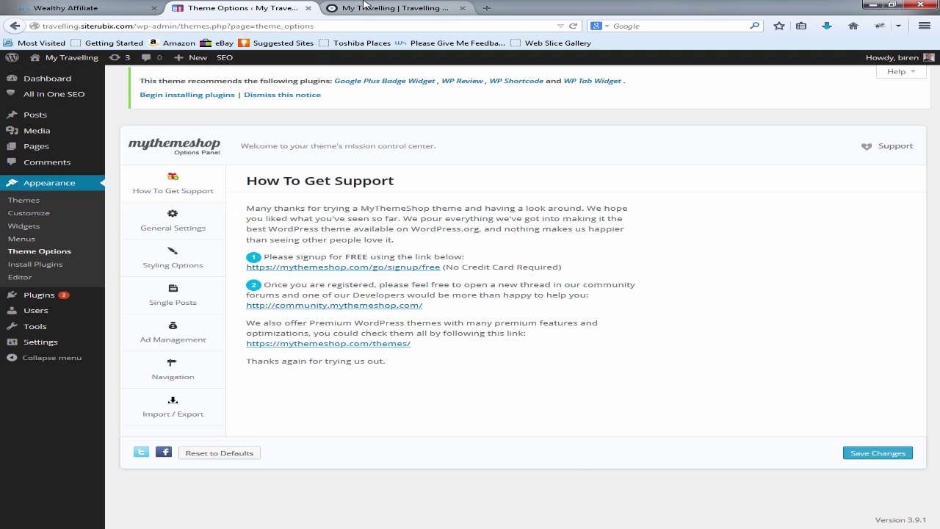
pyautogui.click(365, 6)
pyautogui.scroll(-4, 340, 366)
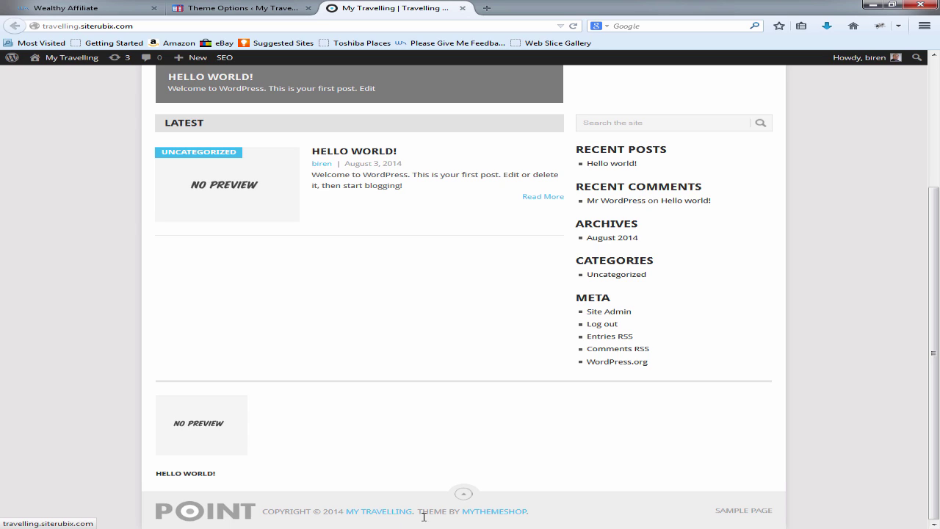
pyautogui.click(502, 518)
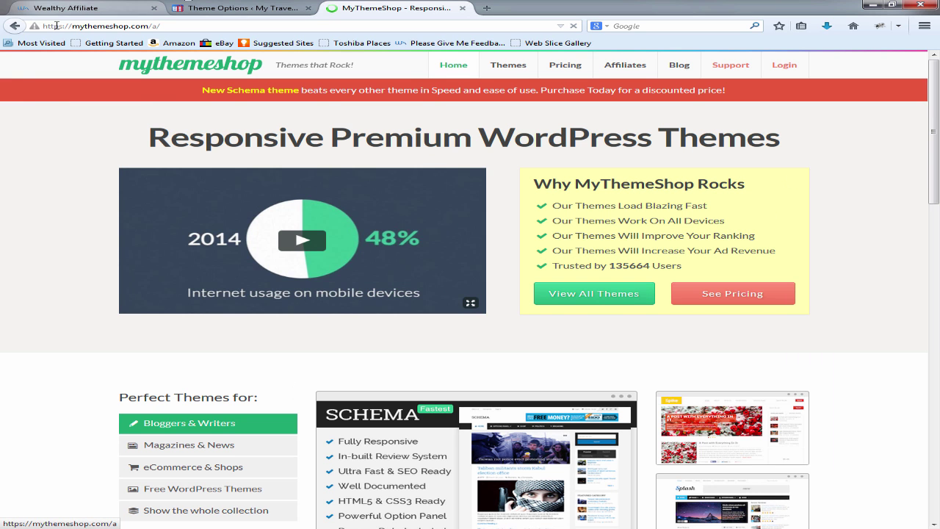
pyautogui.click(15, 26)
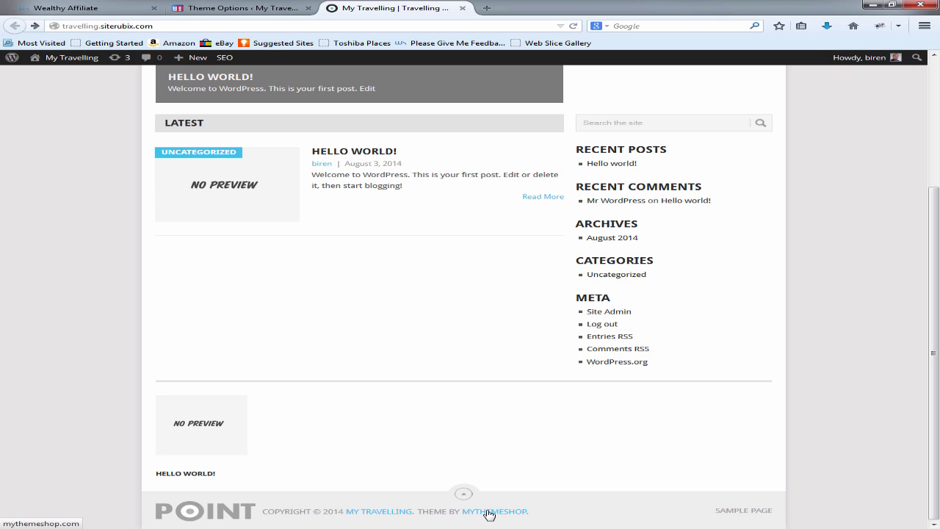
pyautogui.scroll(3, 328, 294)
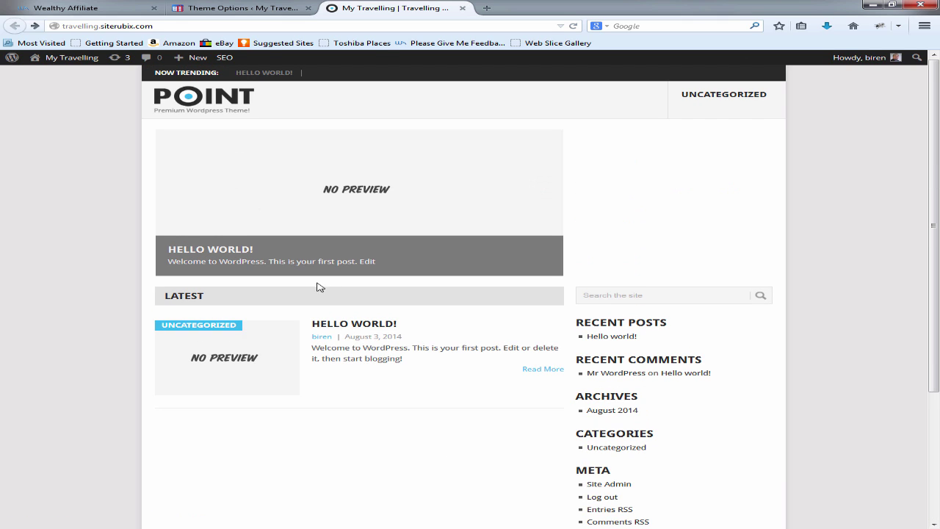
# Step: Replace the default Point logo with ultimate-logo.png from the Logo folder, inserted at Full Size
pyautogui.click(230, 4)
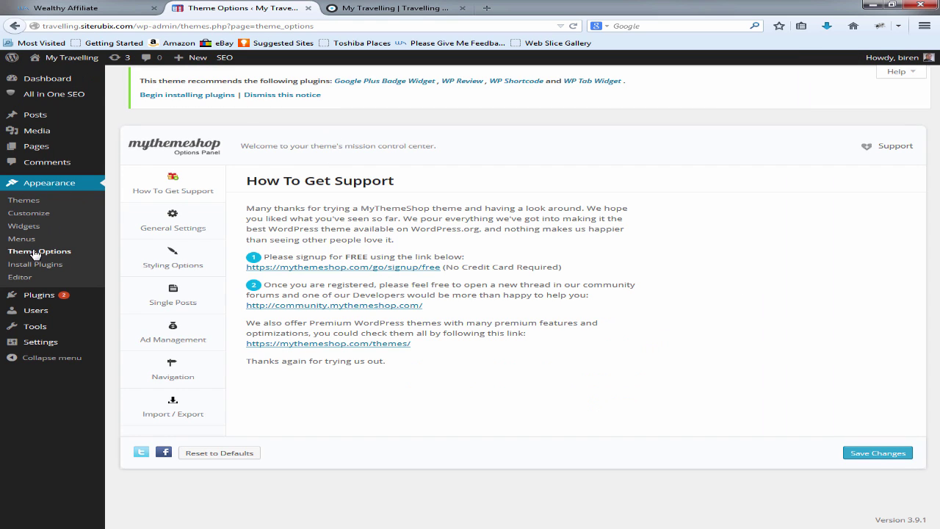
pyautogui.click(180, 224)
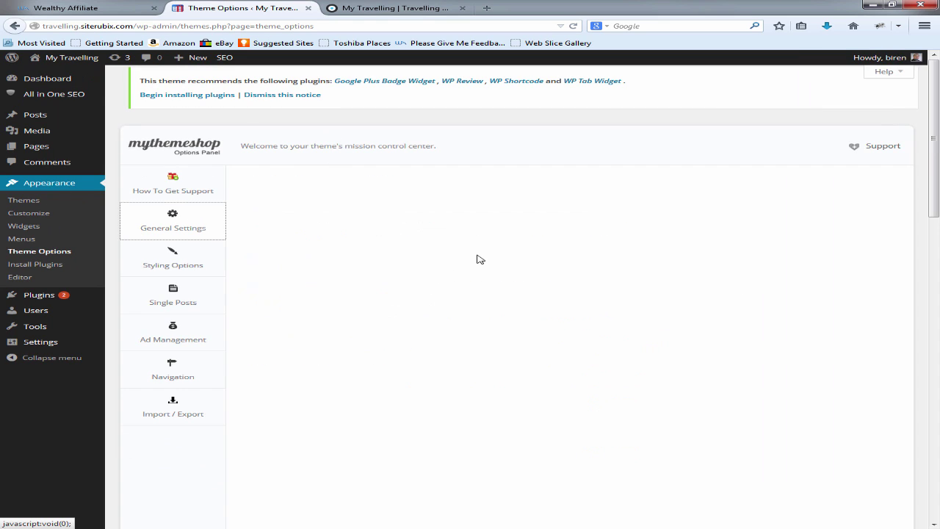
pyautogui.scroll(-1, 286, 190)
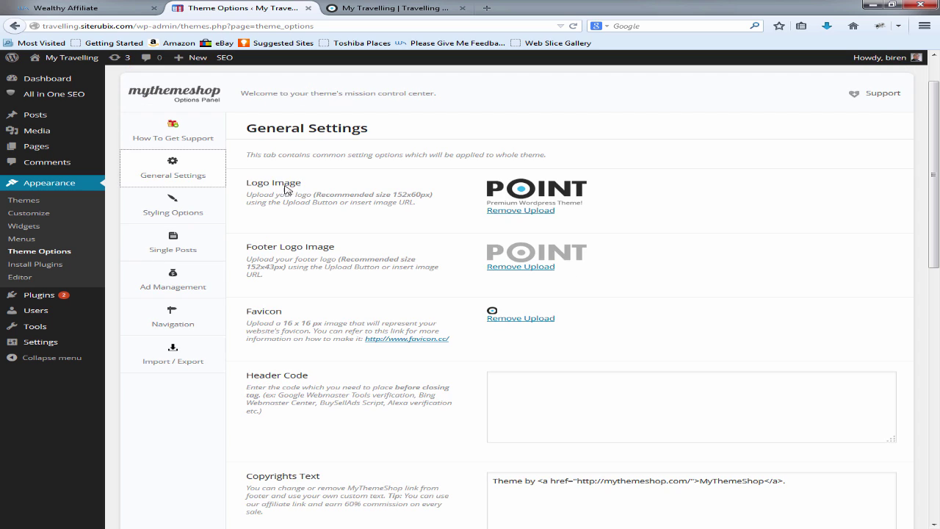
pyautogui.click(514, 210)
pyautogui.click(509, 185)
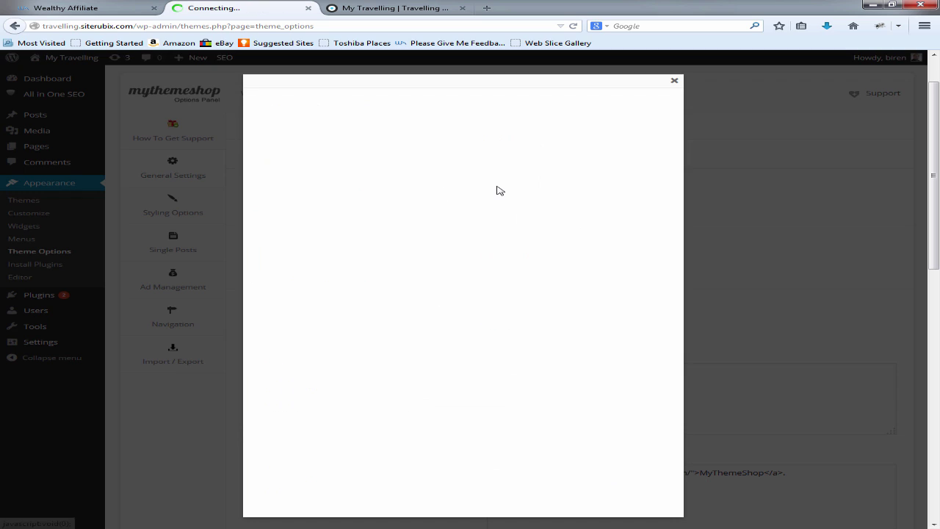
pyautogui.click(457, 199)
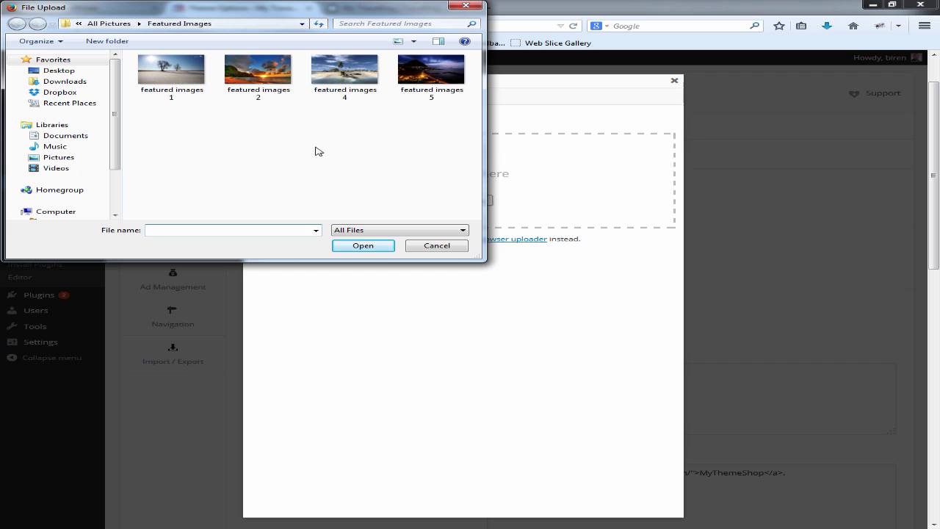
pyautogui.click(110, 24)
pyautogui.doubleClick(197, 96)
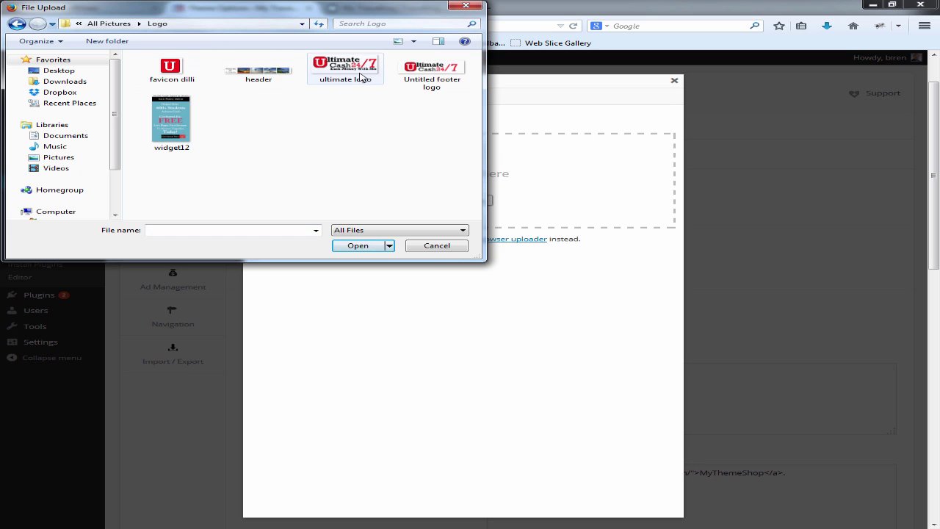
pyautogui.doubleClick(345, 68)
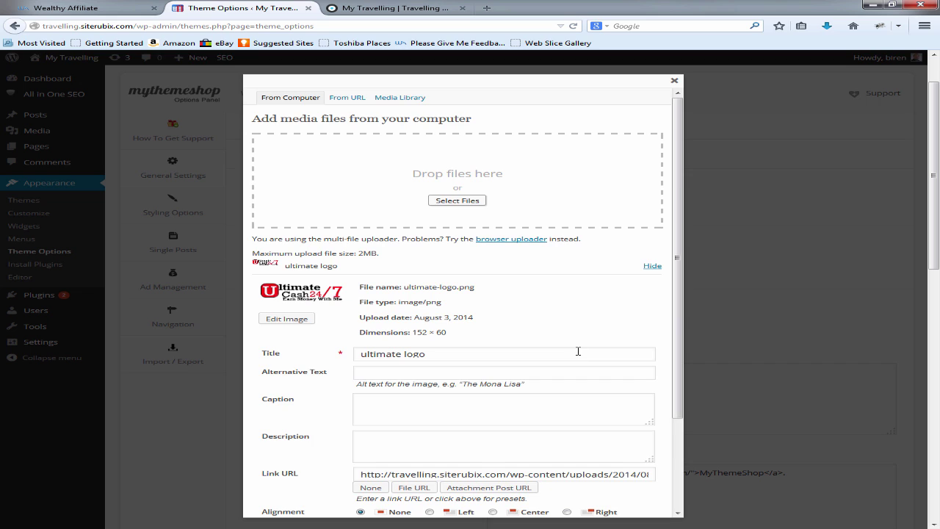
pyautogui.scroll(-3, 577, 351)
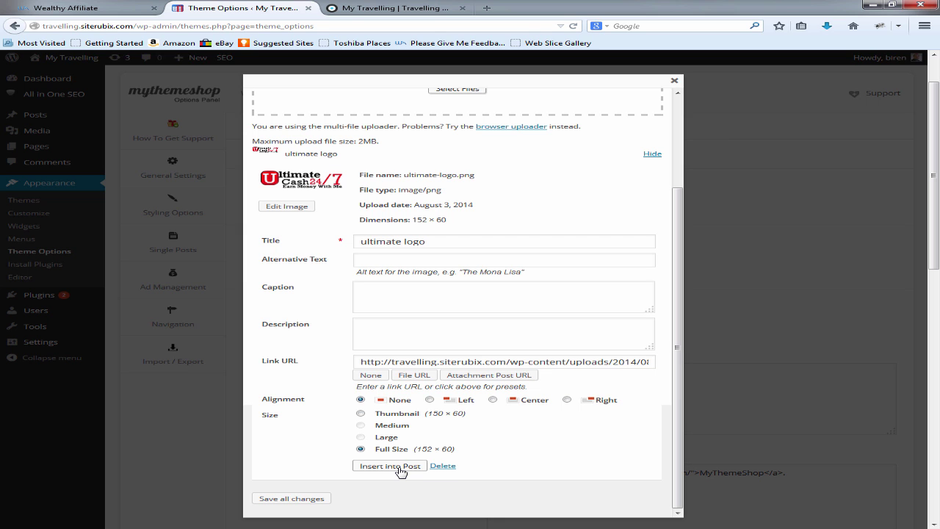
pyautogui.click(400, 469)
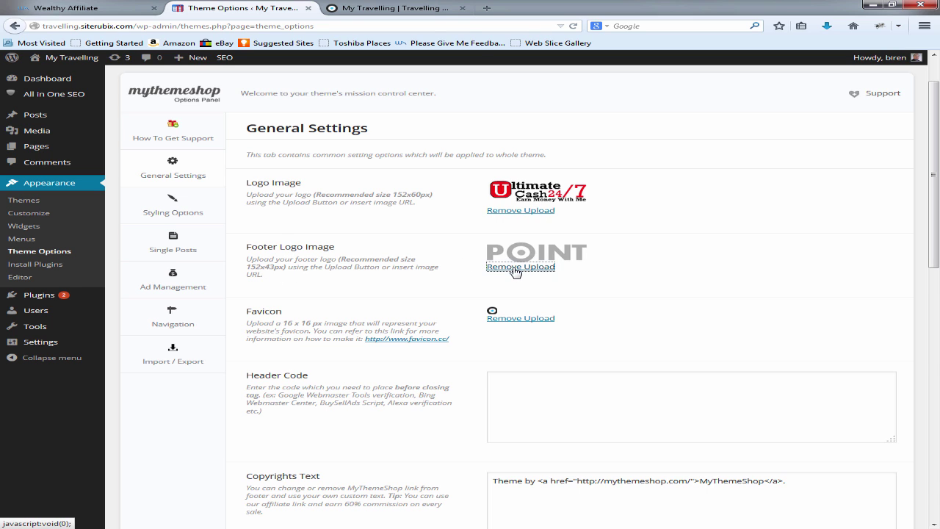
# Step: Replace the POINT footer logo with the uploaded Untitled Ultimate Cash image
pyautogui.click(518, 268)
pyautogui.click(508, 269)
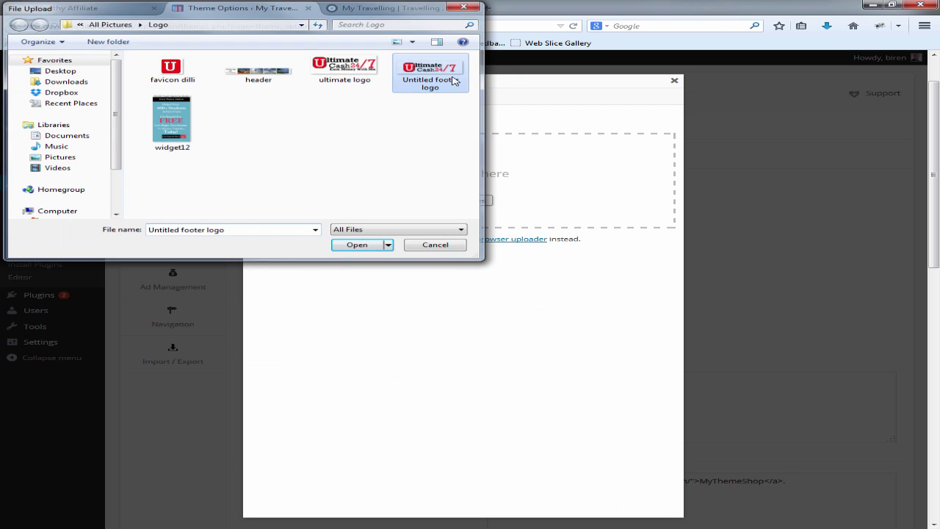
pyautogui.doubleClick(453, 80)
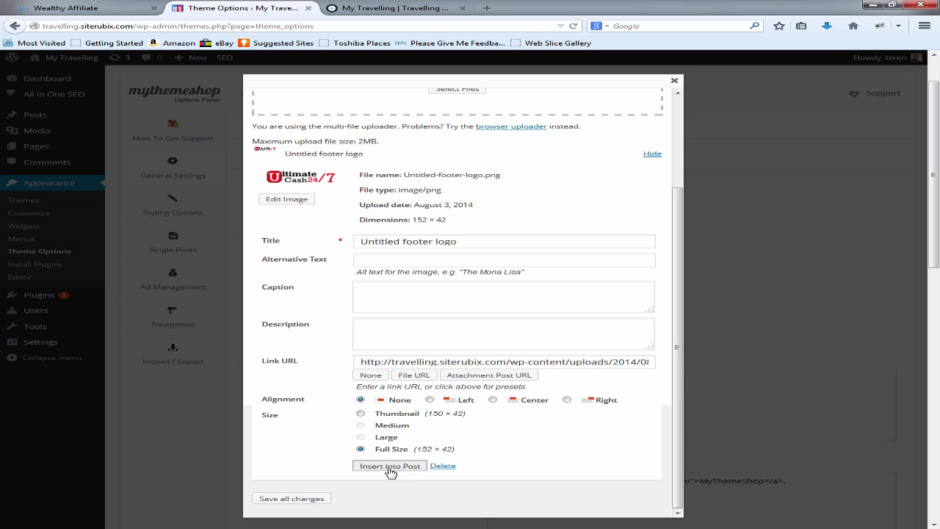
pyautogui.click(390, 466)
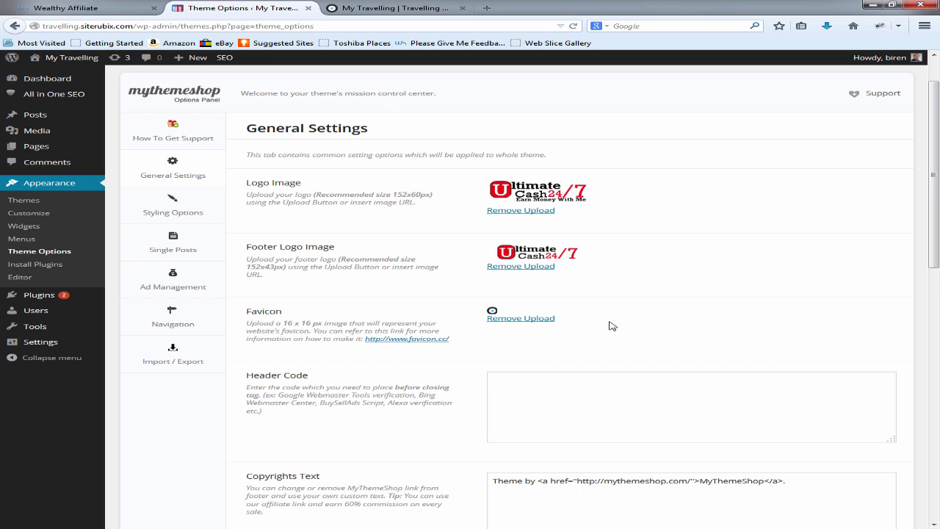
# Step: Replace the favicon with the uploaded red U dilli image and view the front page
pyautogui.scroll(-1, 527, 289)
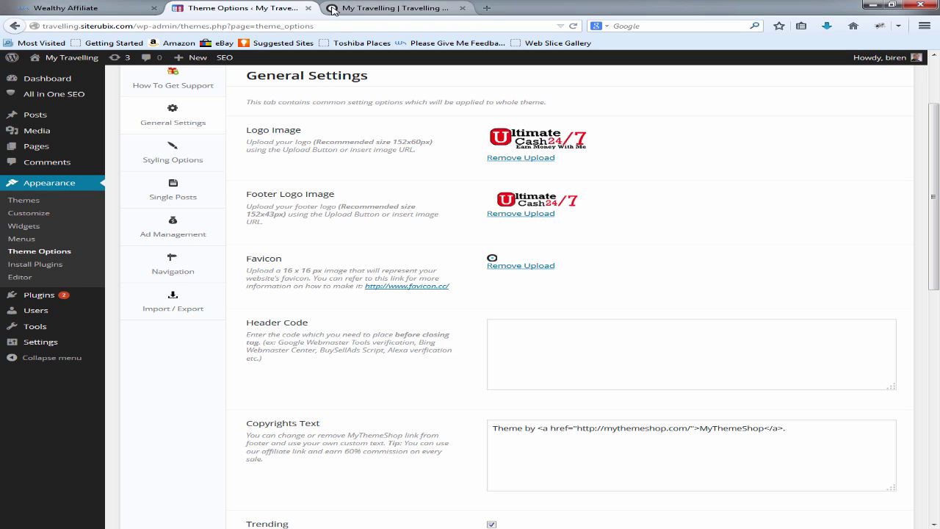
pyautogui.click(521, 268)
pyautogui.click(520, 269)
pyautogui.click(170, 70)
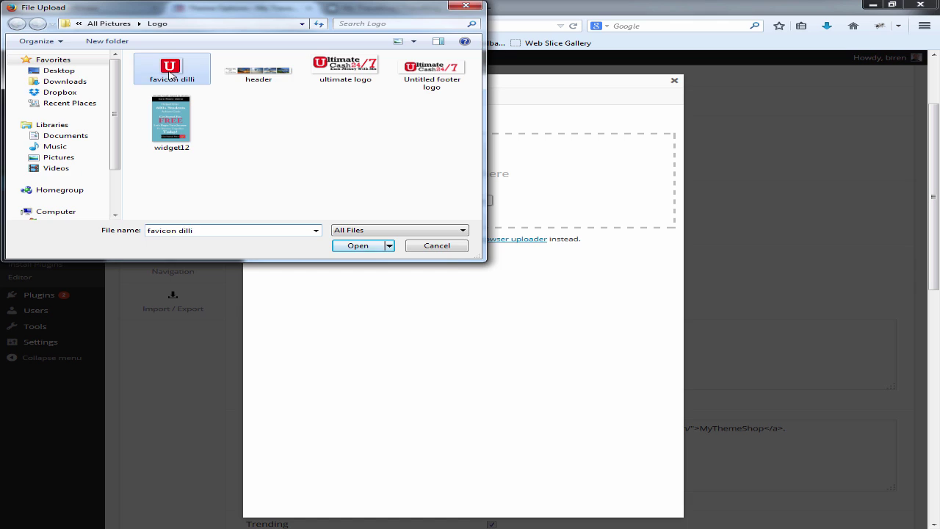
pyautogui.doubleClick(170, 71)
pyautogui.scroll(-3, 545, 344)
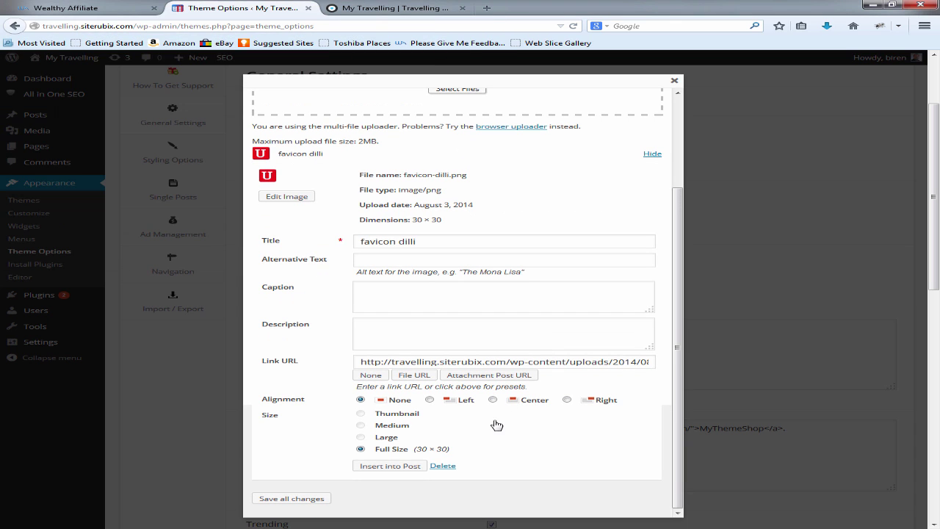
pyautogui.click(404, 466)
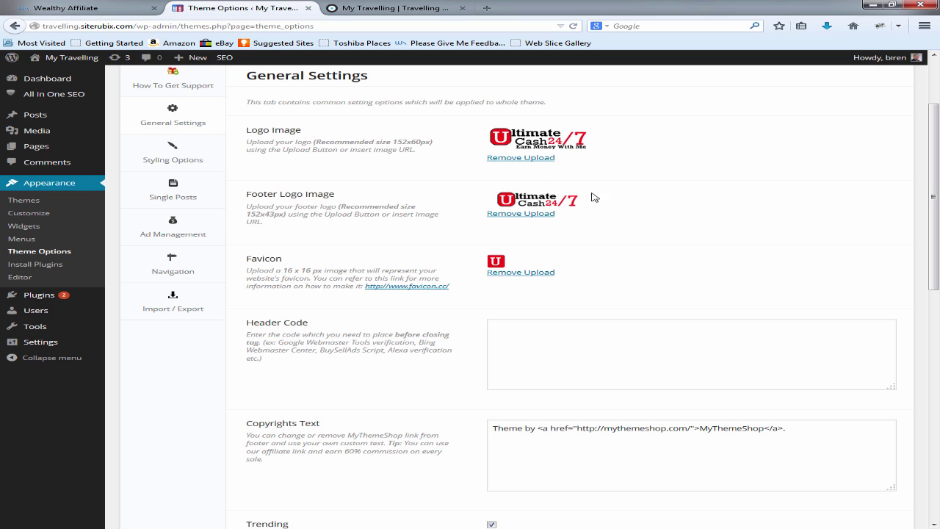
pyautogui.click(423, 6)
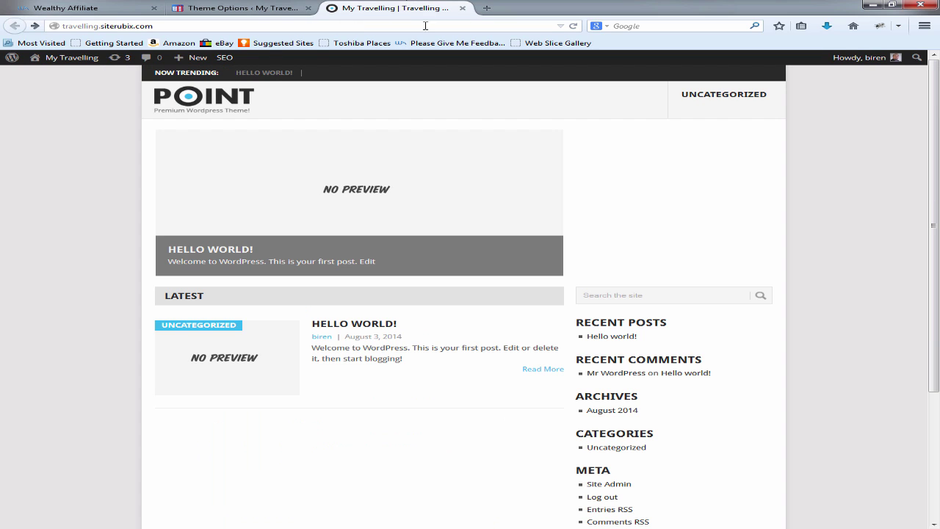
# Step: Go to pixlr.com in a new tab and launch the Pixlr Editor
pyautogui.click(486, 8)
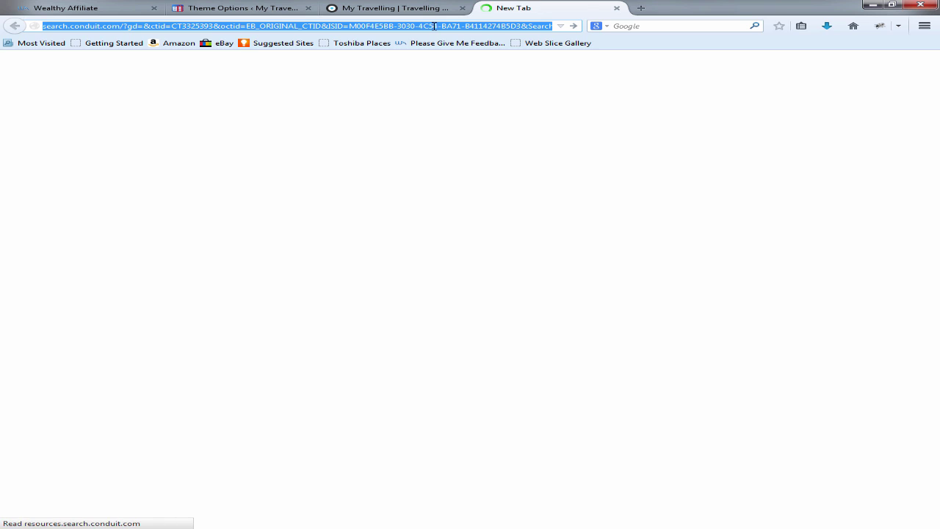
pyautogui.write('pixl')
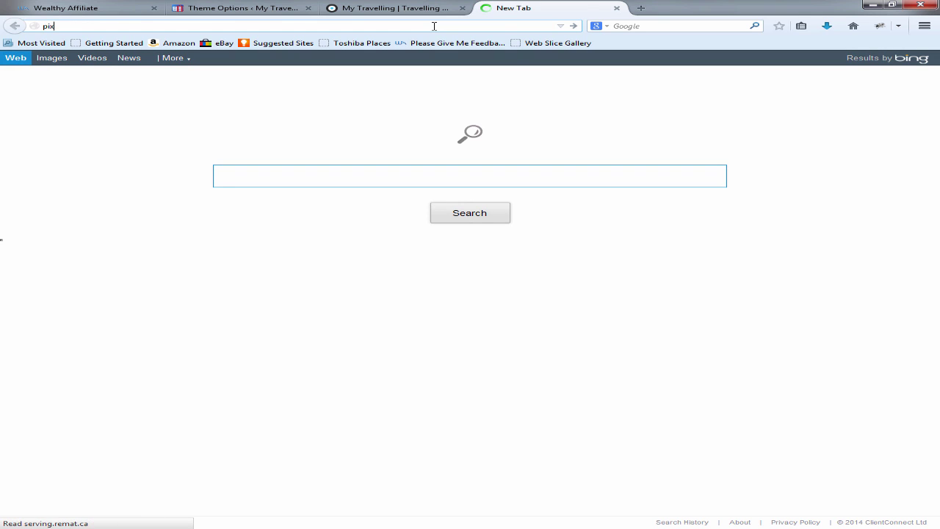
pyautogui.write('r.com')
pyautogui.press('Return')
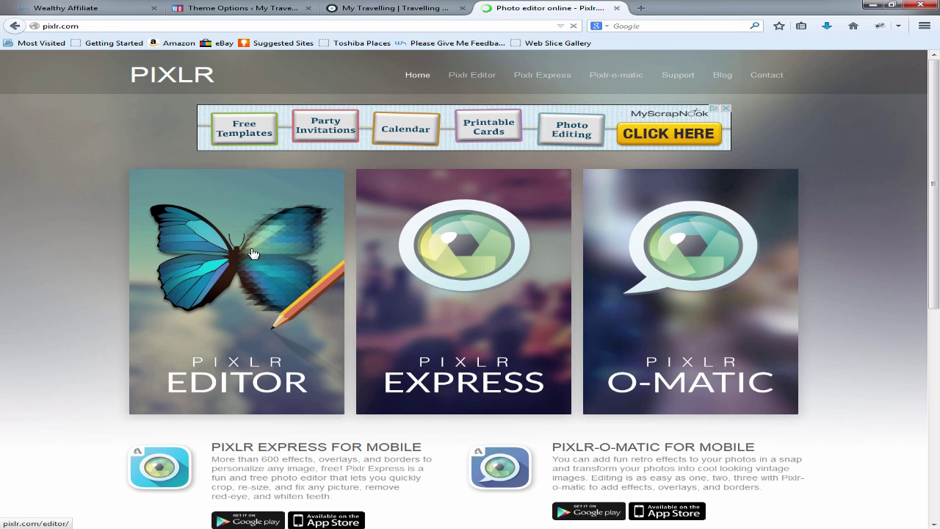
pyautogui.click(254, 252)
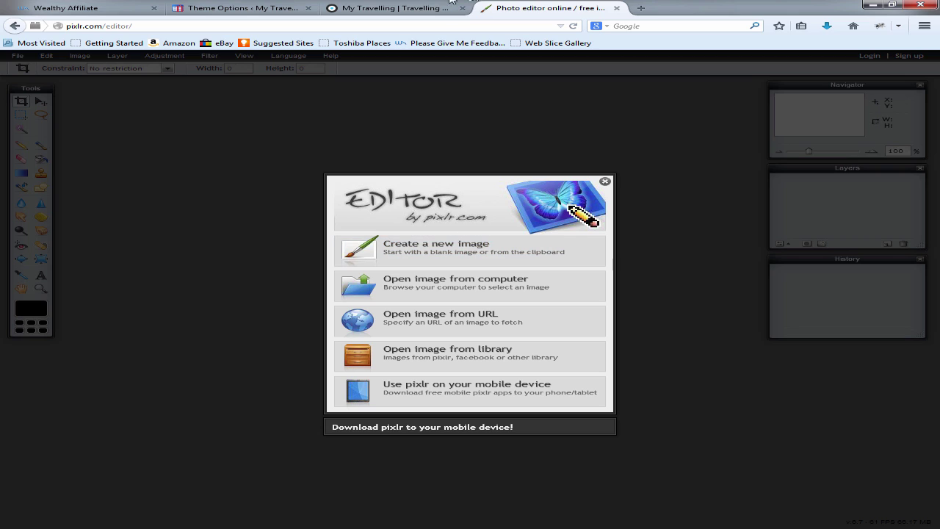
# Step: Create a new 30×30 image with a transparent background
pyautogui.click(423, 250)
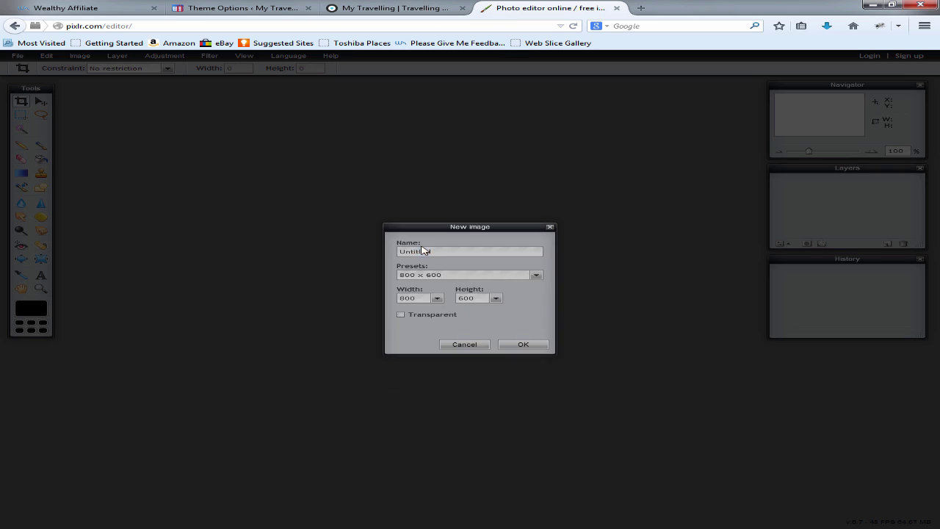
pyautogui.doubleClick(419, 299)
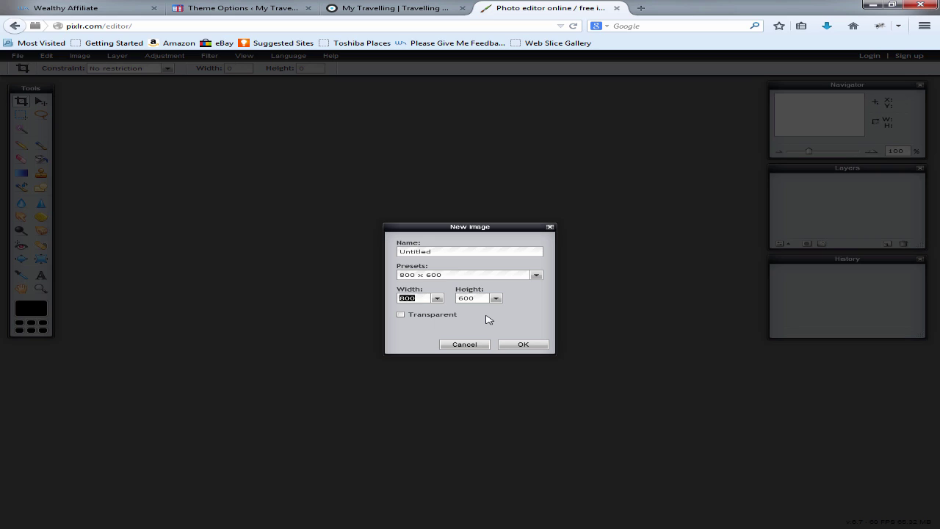
pyautogui.write('30')
pyautogui.doubleClick(470, 298)
pyautogui.write('30')
pyautogui.click(400, 316)
pyautogui.click(523, 345)
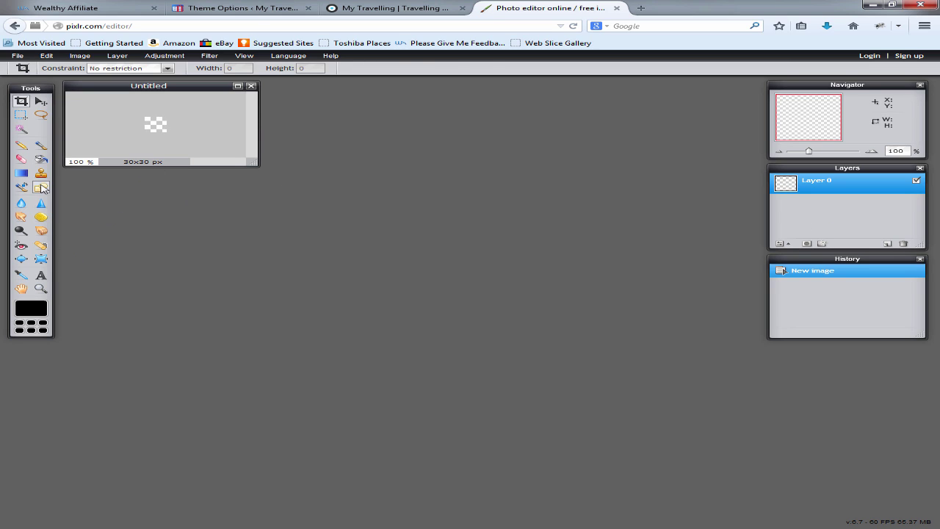
# Step: Draw a filled black rounded rectangle across the canvas and start a text layer on it
pyautogui.click(41, 188)
pyautogui.click(69, 68)
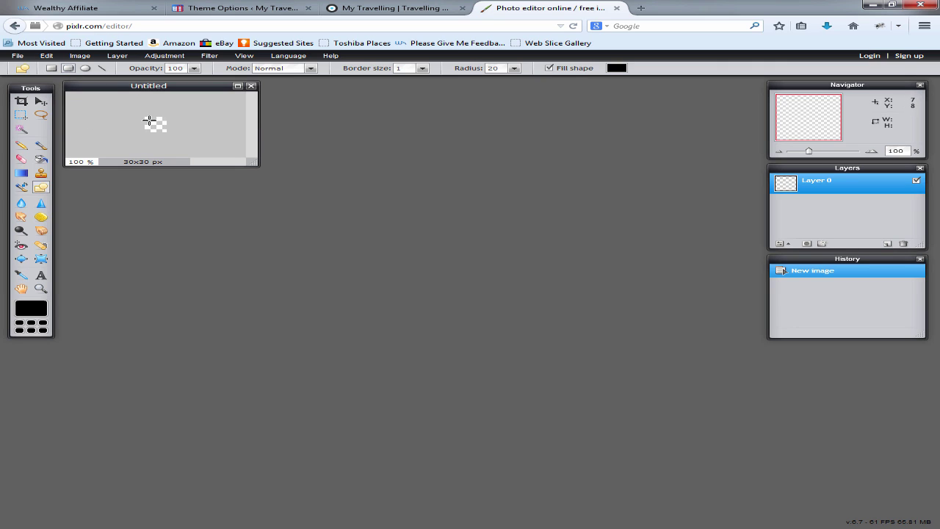
pyautogui.moveTo(146, 116); pyautogui.dragTo(165, 133)
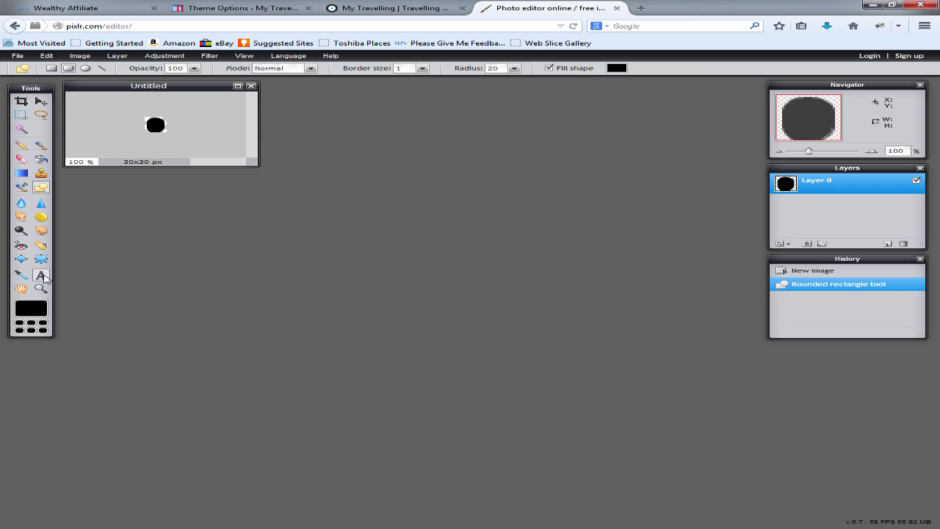
pyautogui.click(42, 275)
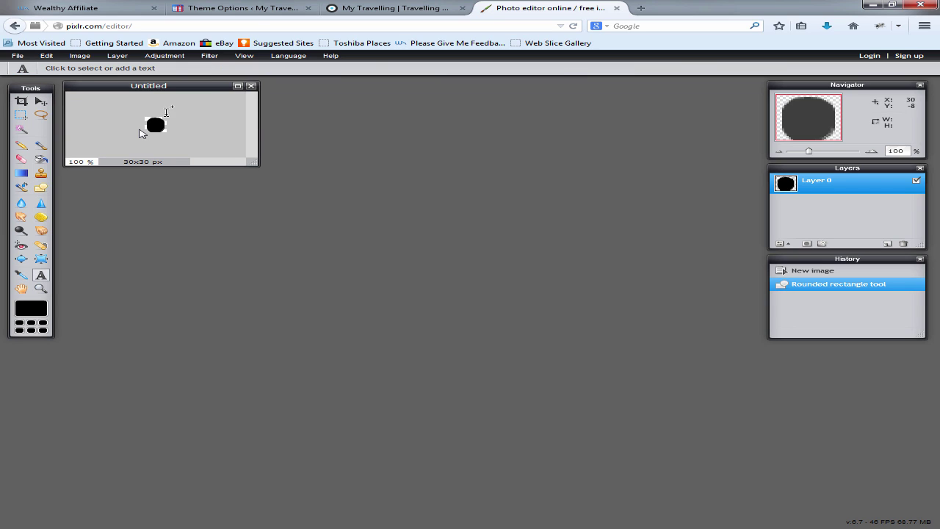
pyautogui.click(151, 122)
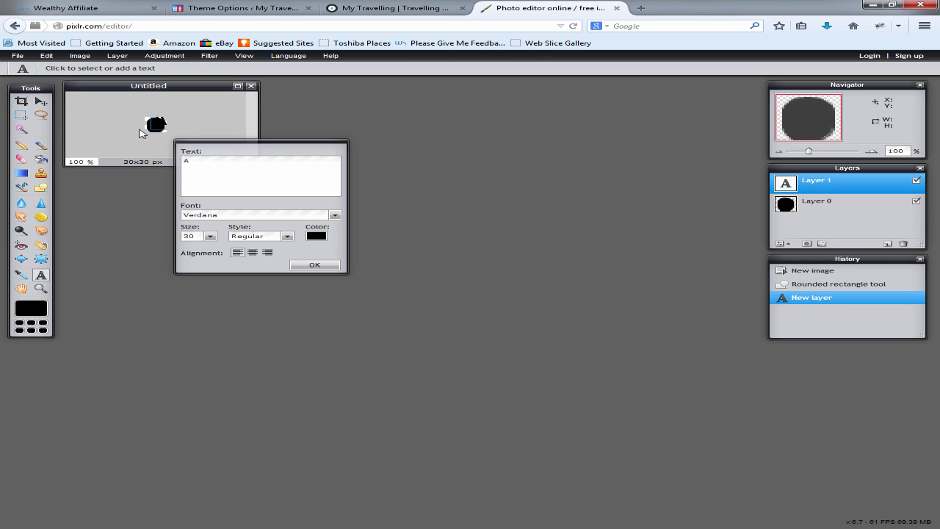
# Step: Colour the letter A white (ffffff) and centre it on the black shape
pyautogui.click(316, 235)
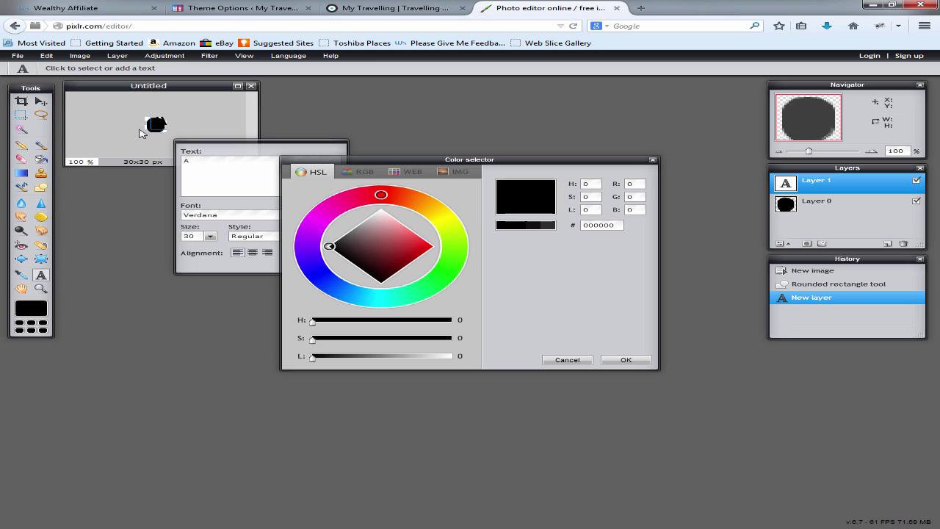
pyautogui.press('Tab')
pyautogui.write('ffffff')
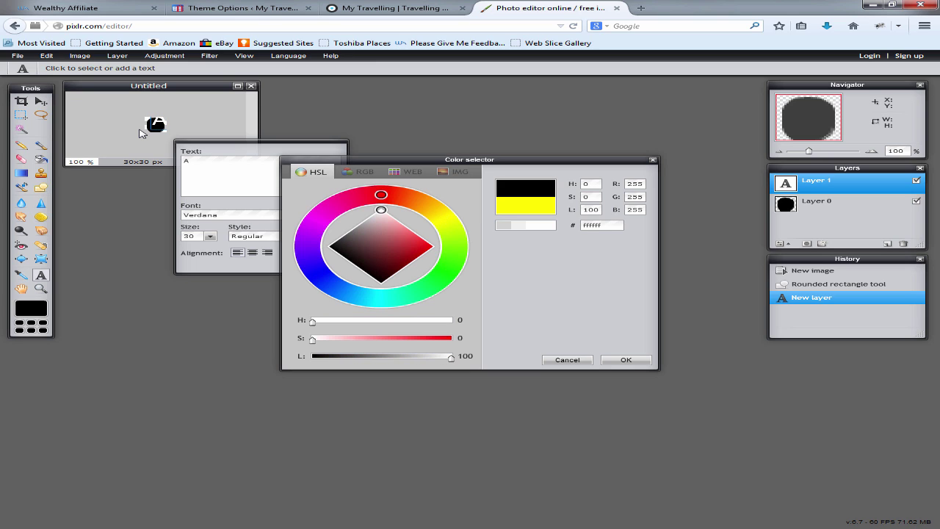
pyautogui.press('Return')
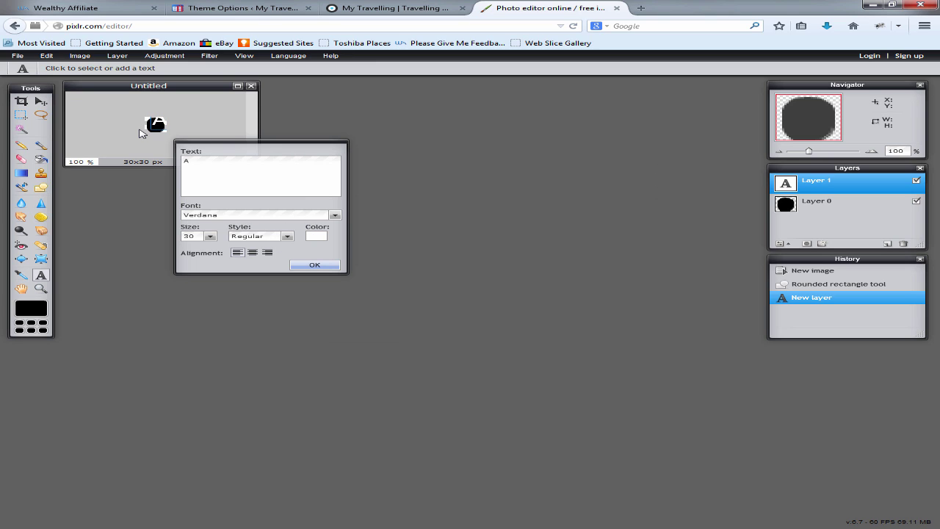
pyautogui.click(140, 133)
pyautogui.press('v')
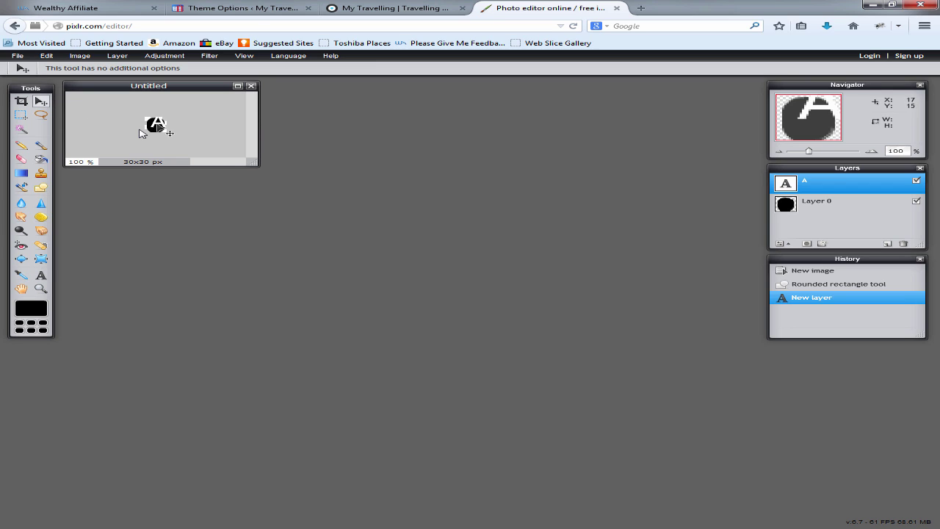
pyautogui.moveTo(169, 133); pyautogui.dragTo(166, 135)
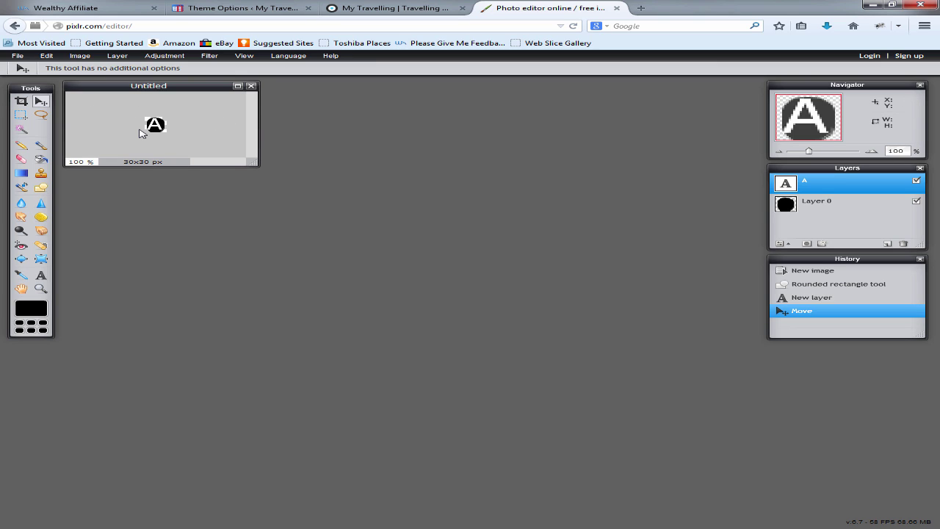
# Step: Browse the editor's menus, then close the Pixlr Editor tab
pyautogui.hotkey('alt', 'f')
pyautogui.press('Right')
pyautogui.press('Right')
pyautogui.press('Right')
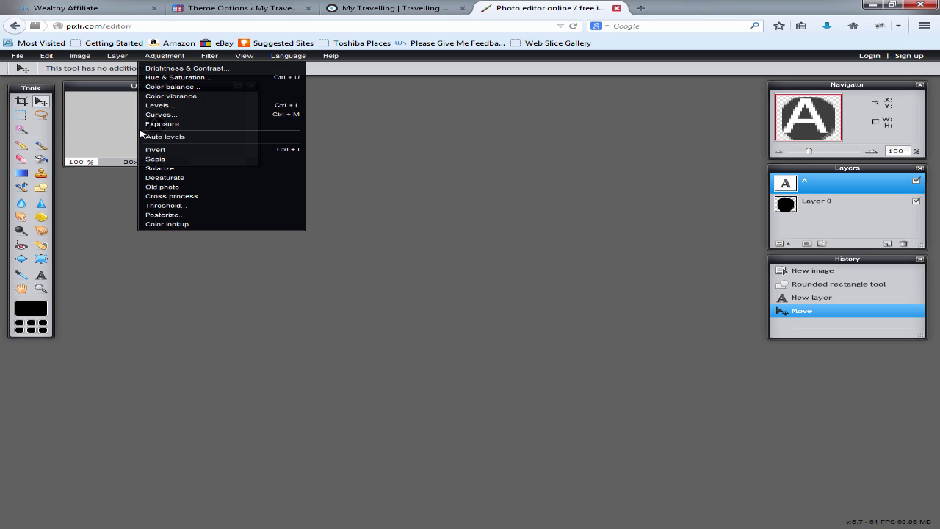
pyautogui.click(617, 8)
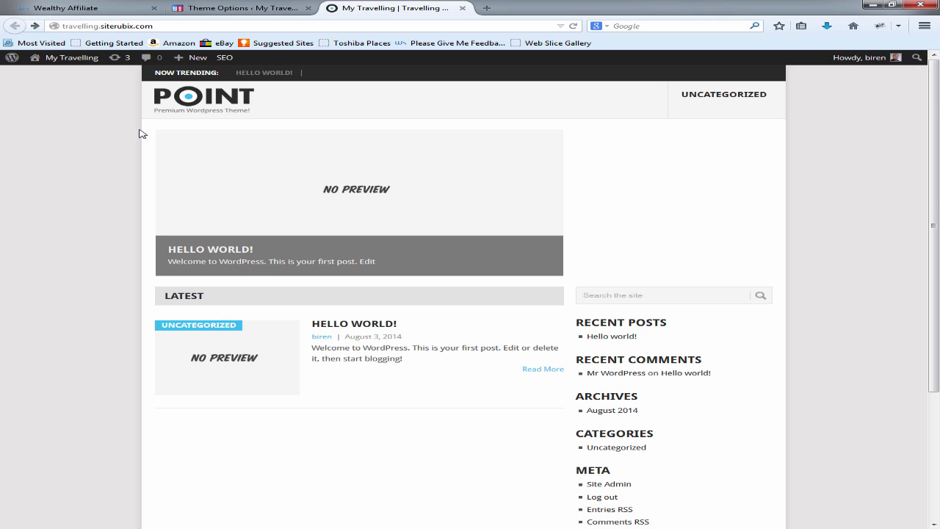
# Step: Return to the Theme Options tab and scroll past the empty Header Code field to Copyrights Text
pyautogui.hotkey('ctrl', 'pageup')
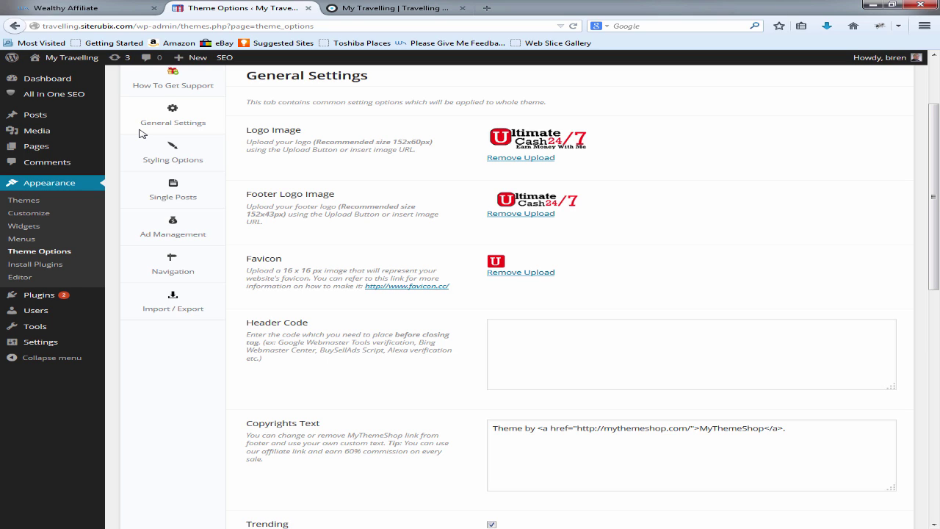
pyautogui.scroll(-1, 141, 134)
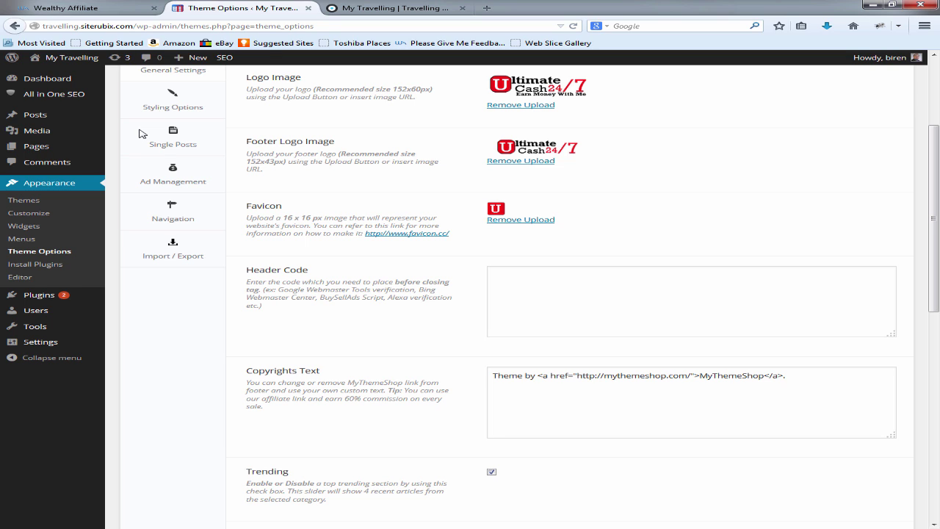
pyautogui.scroll(-3, 141, 133)
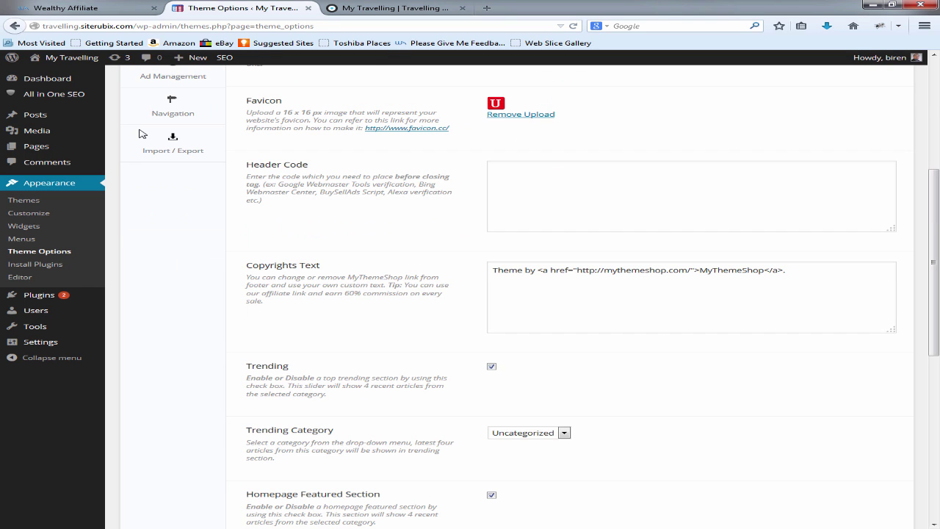
pyautogui.press('Tab')
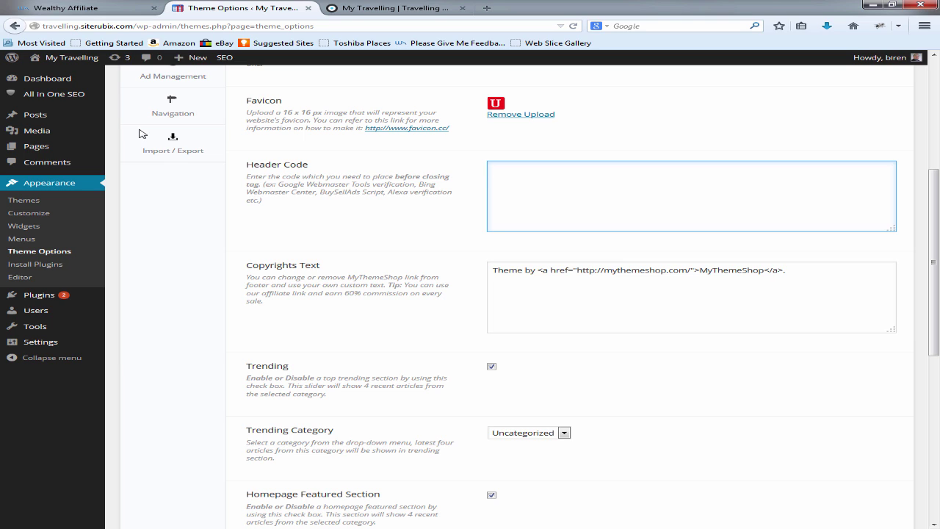
pyautogui.scroll(-2, 142, 133)
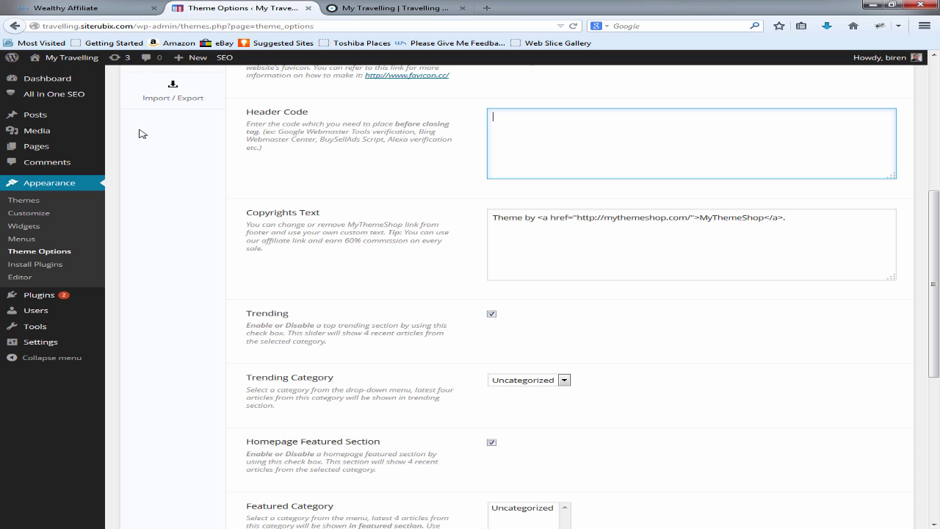
pyautogui.scroll(-2, 142, 133)
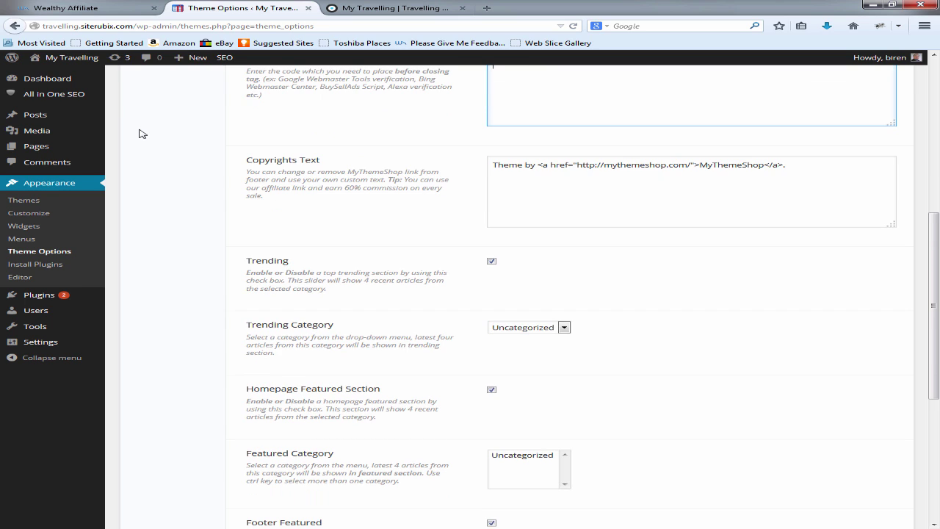
# Step: Change the copyright wording 'Theme by' to 'Build By' and point the credit link to topyoutubemoments.com
pyautogui.press('Tab')
pyautogui.press('BackSpace')
pyautogui.press('BackSpace')
pyautogui.press('BackSpace')
pyautogui.press('BackSpace')
pyautogui.press('BackSpace')
pyautogui.press('BackSpace')
pyautogui.press('BackSpace')
pyautogui.press('BackSpace')
pyautogui.press('BackSpace')
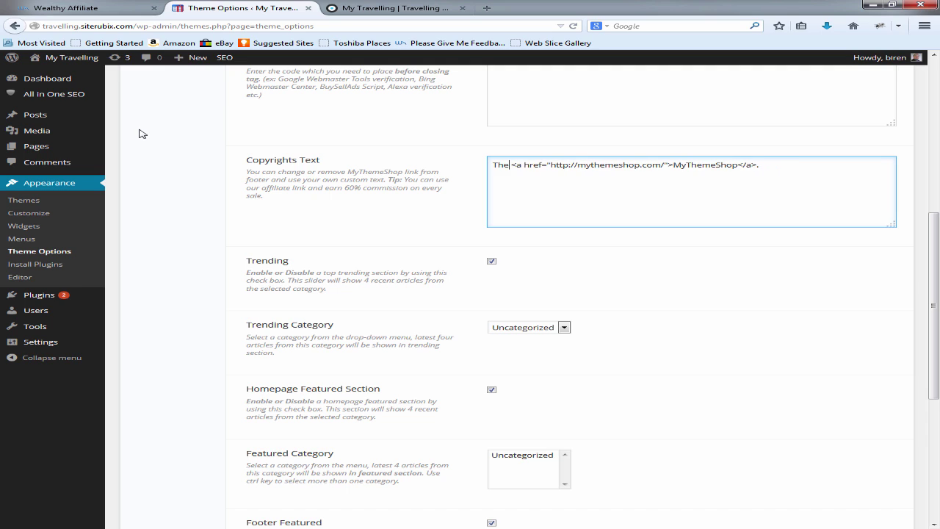
pyautogui.write('Build ')
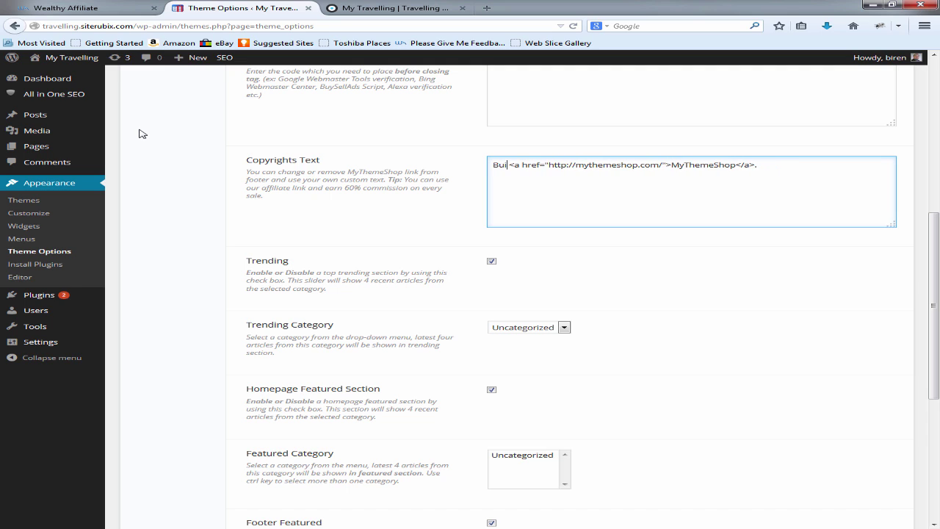
pyautogui.write('By')
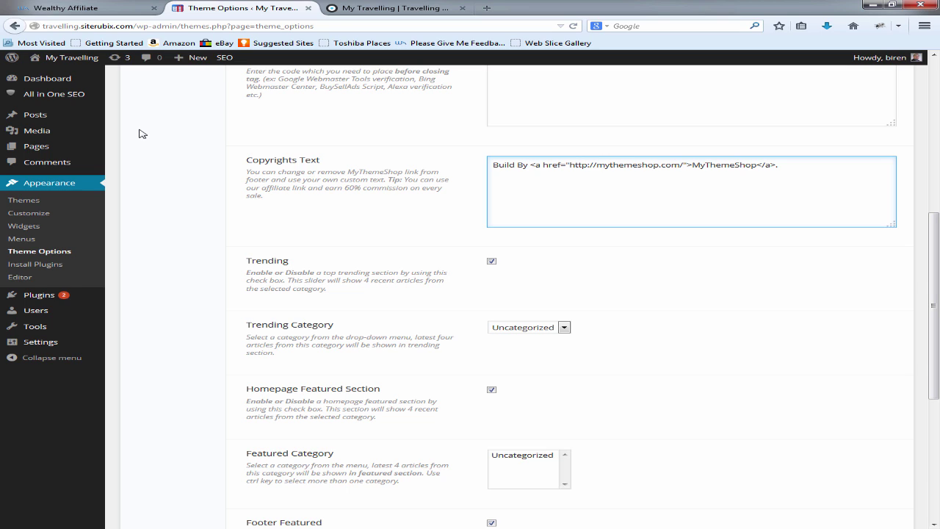
pyautogui.press('BackSpace')
pyautogui.press('BackSpace')
pyautogui.press('BackSpace')
pyautogui.press('BackSpace')
pyautogui.press('BackSpace')
pyautogui.press('BackSpace')
pyautogui.press('BackSpace')
pyautogui.press('BackSpace')
pyautogui.press('BackSpace')
pyautogui.press('BackSpace')
pyautogui.press('BackSpace')
pyautogui.press('BackSpace')
pyautogui.press('BackSpace')
pyautogui.press('BackSpace')
pyautogui.press('BackSpace')
pyautogui.press('BackSpace')
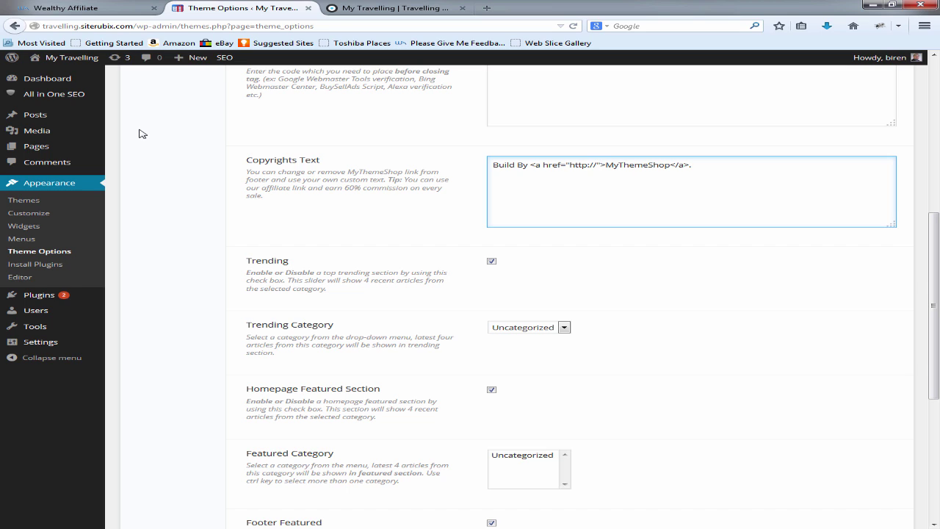
pyautogui.write('topyou')
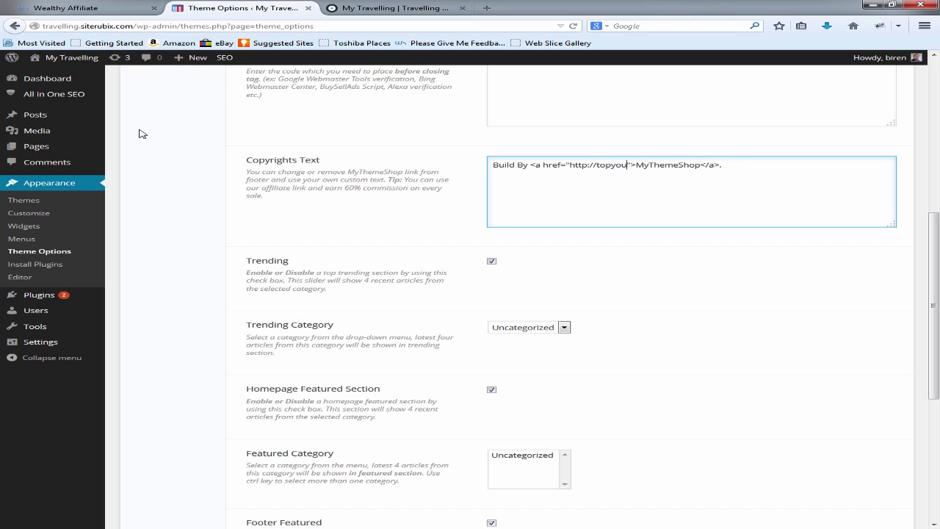
pyautogui.write('tubemoment')
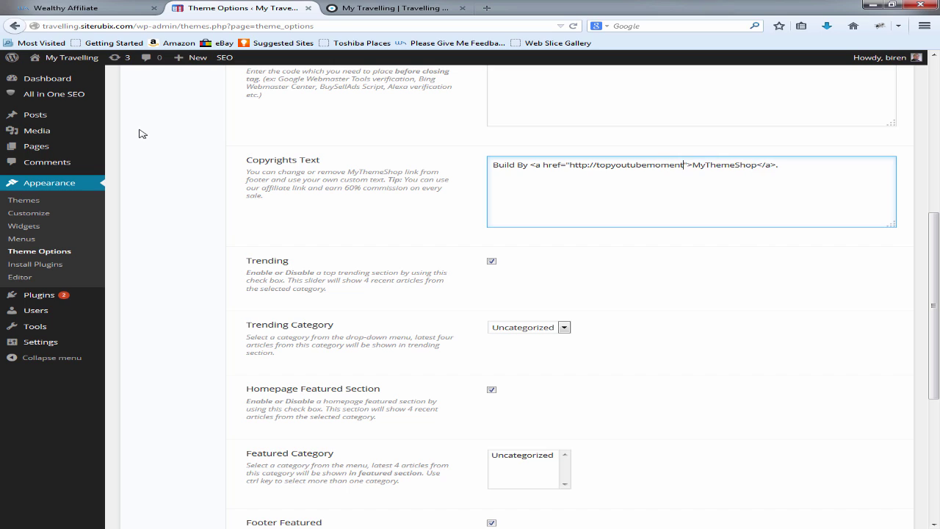
pyautogui.write('s.com')
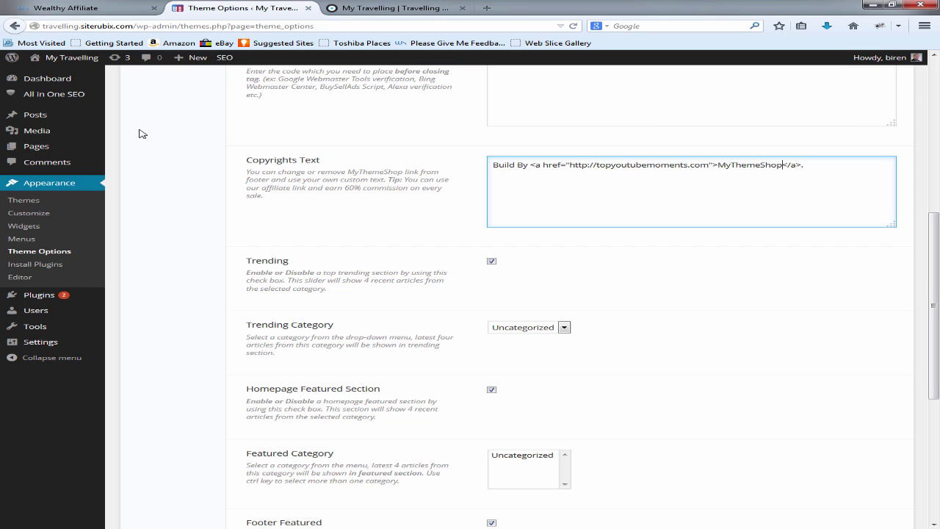
# Step: Replace the MyThemeShop link text with the author's name and save the theme options
pyautogui.press('BackSpace')
pyautogui.press('BackSpace')
pyautogui.press('BackSpace')
pyautogui.press('BackSpace')
pyautogui.press('BackSpace')
pyautogui.press('BackSpace')
pyautogui.press('BackSpace')
pyautogui.press('BackSpace')
pyautogui.press('BackSpace')
pyautogui.press('BackSpace')
pyautogui.press('BackSpace')
pyautogui.write('Biren')
pyautogui.scroll(-5, 141, 133)
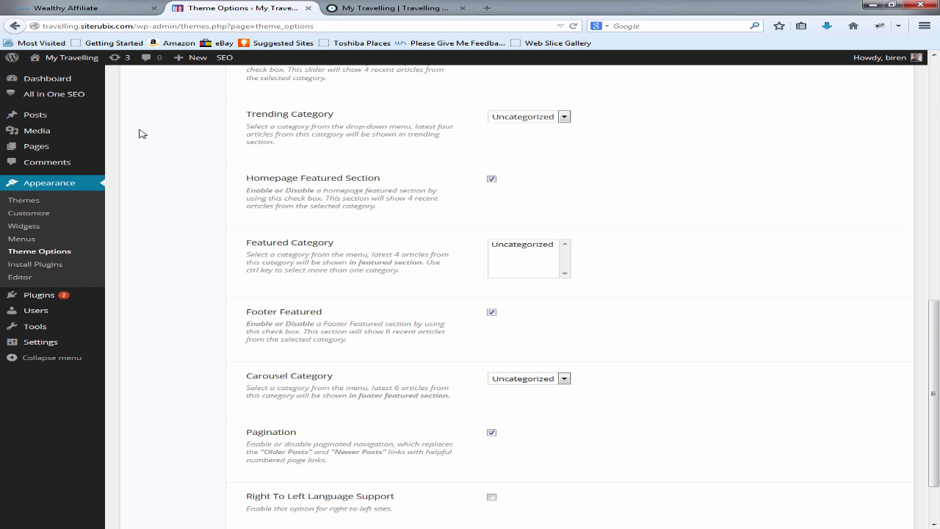
pyautogui.scroll(-2, 142, 132)
pyautogui.press('Return')
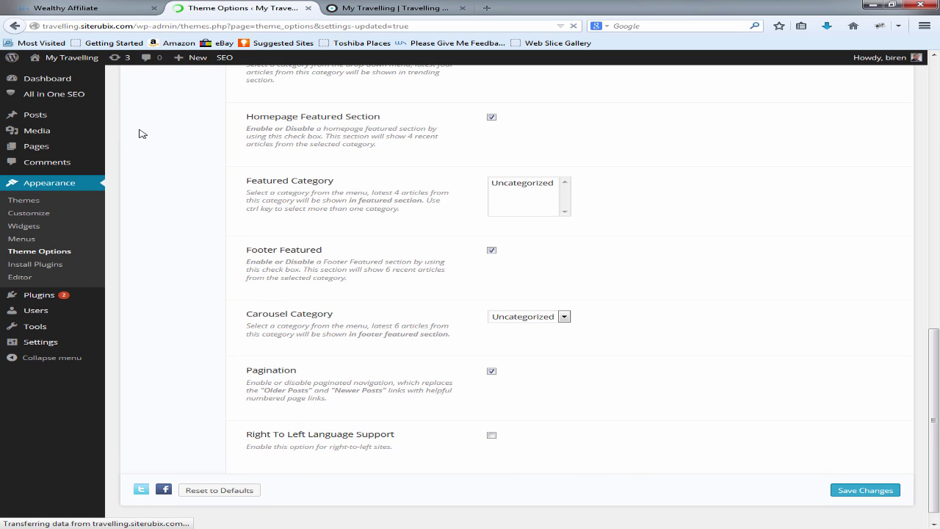
pyautogui.hotkey('ctrl', 'Tab')
# Step: Reload the My Travelling front page and scroll to the footer's new Build By credit
pyautogui.press('F5')
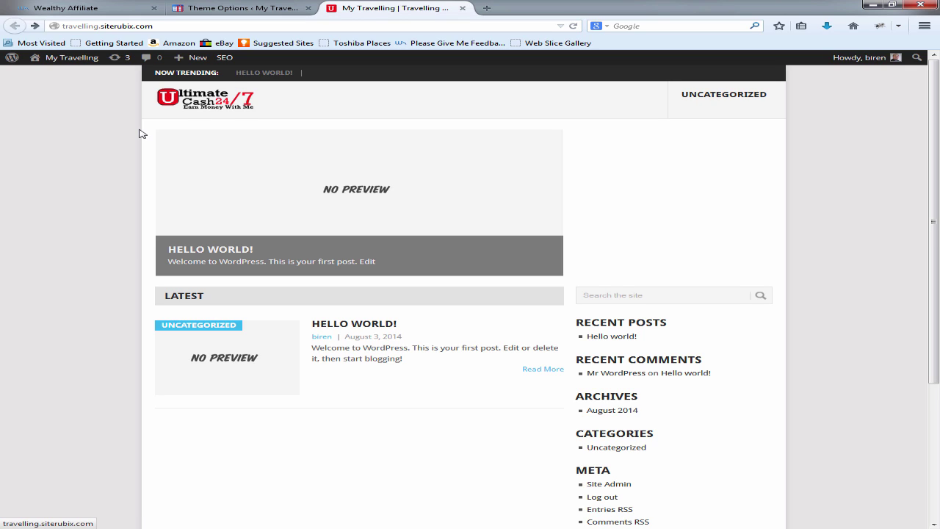
pyautogui.scroll(-5, 142, 134)
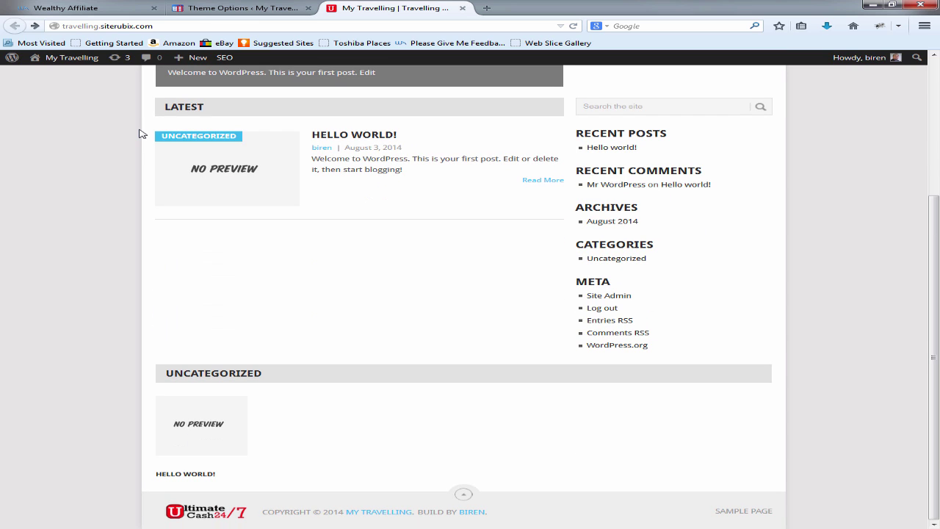
pyautogui.scroll(5, 142, 134)
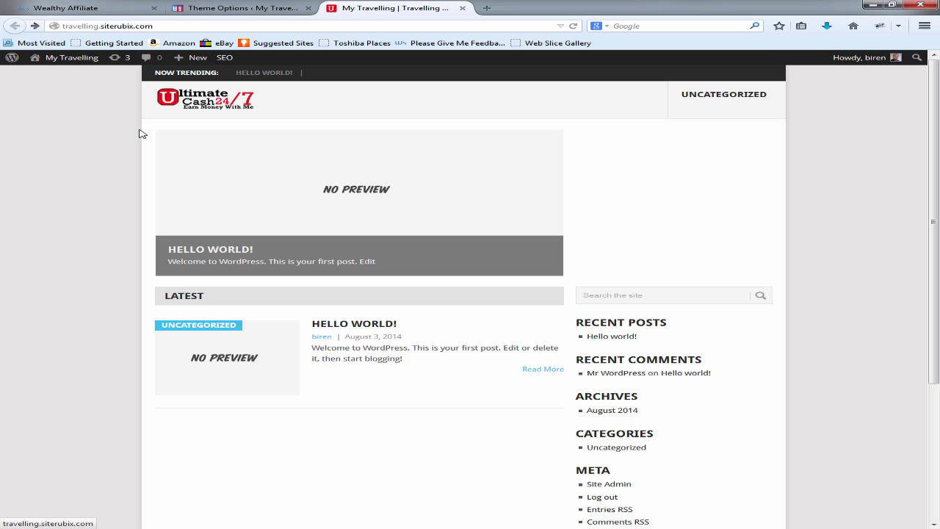
pyautogui.scroll(-5, 141, 134)
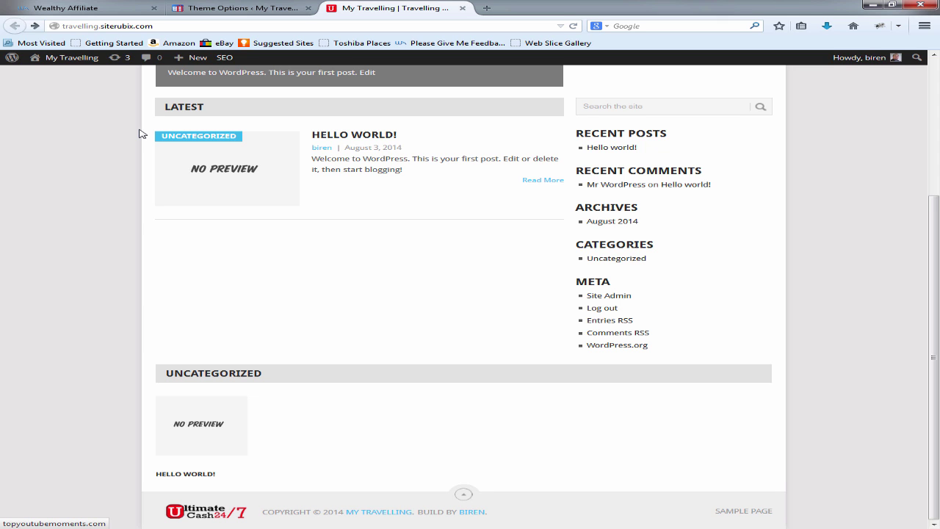
# Step: Wrap the author's name in <em></em> tags in the Copyrights Text and save the theme options
pyautogui.hotkey('ctrl', 'shift', 'Tab')
pyautogui.scroll(-5, 142, 133)
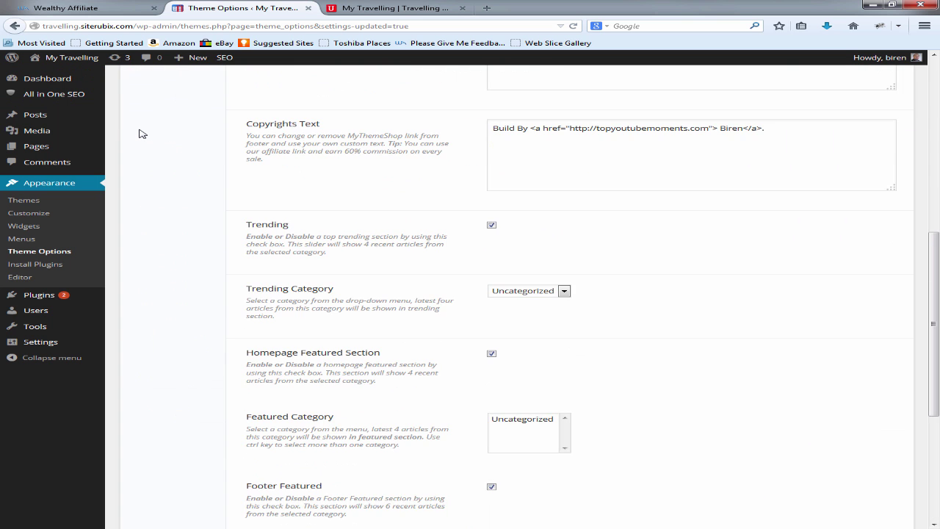
pyautogui.scroll(1, 142, 134)
pyautogui.press('Tab')
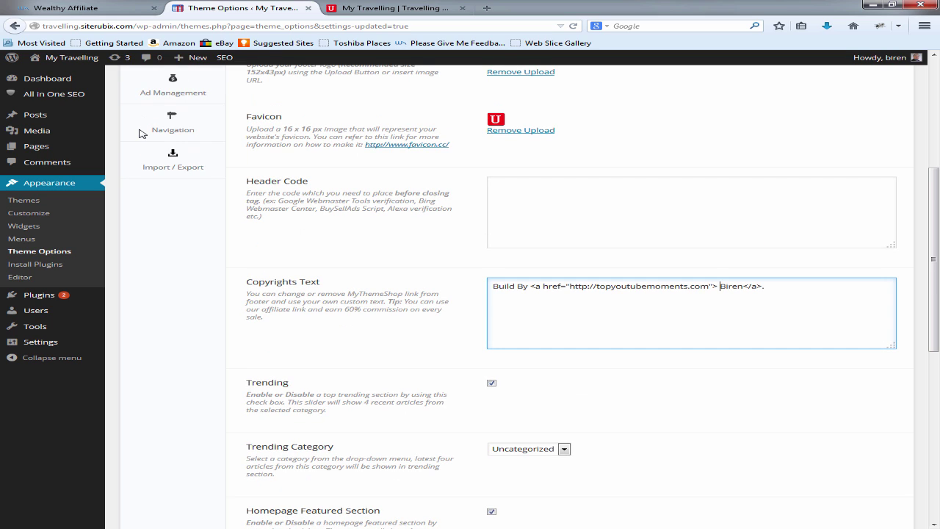
pyautogui.write('<em>Biren</em></')
pyautogui.scroll(-8, 142, 134)
pyautogui.scroll(4, 142, 134)
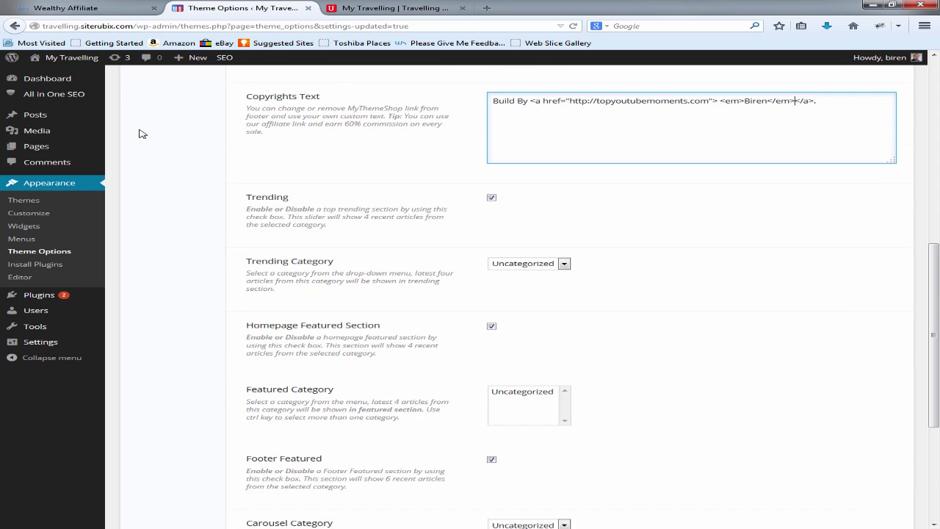
pyautogui.scroll(-5, 142, 134)
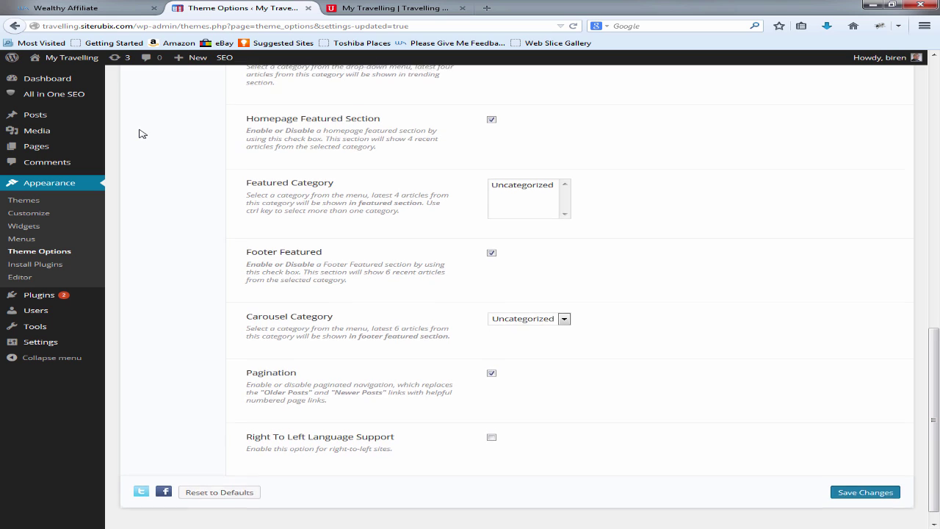
pyautogui.scroll(1, 143, 134)
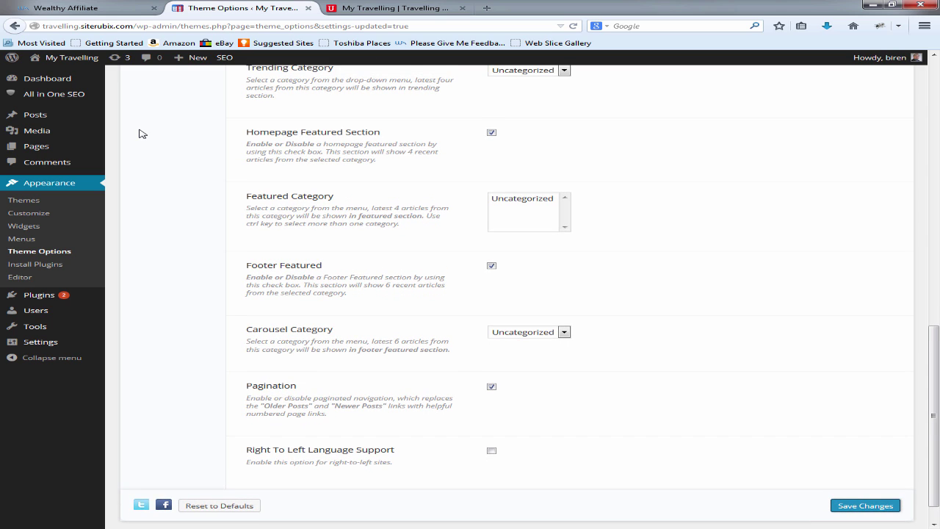
pyautogui.press('Return')
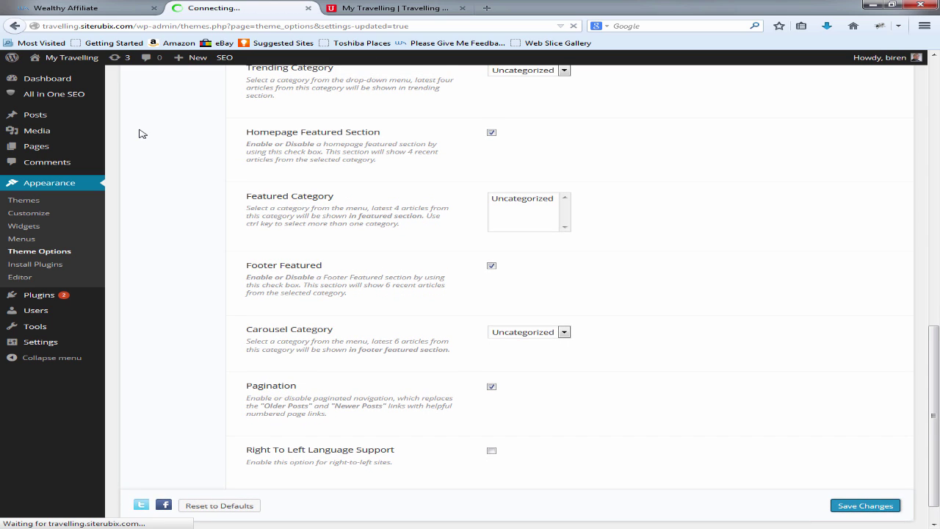
# Step: Check the italic credit on the front page, then open a new browser tab
pyautogui.hotkey('ctrl', 'Tab')
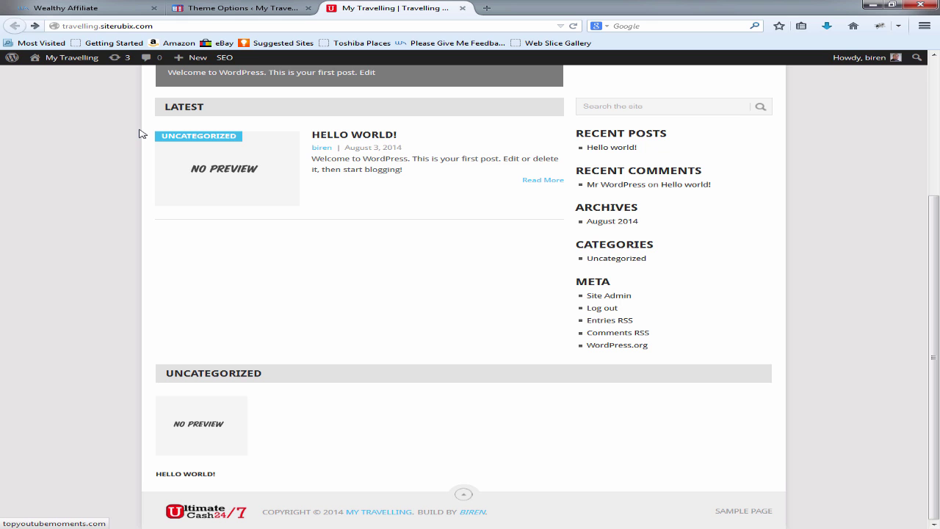
pyautogui.scroll(5, 142, 134)
pyautogui.hotkey('ctrl', 'shift', 'Tab')
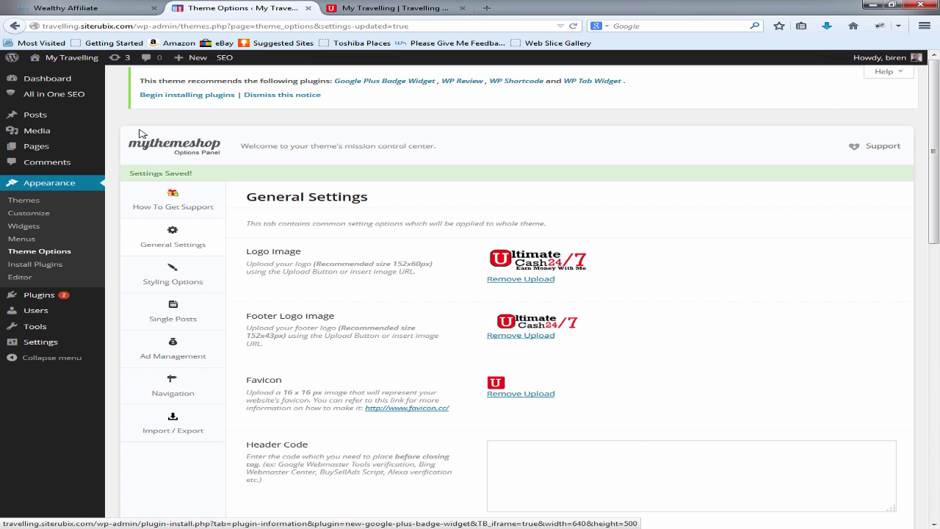
pyautogui.scroll(-6, 142, 133)
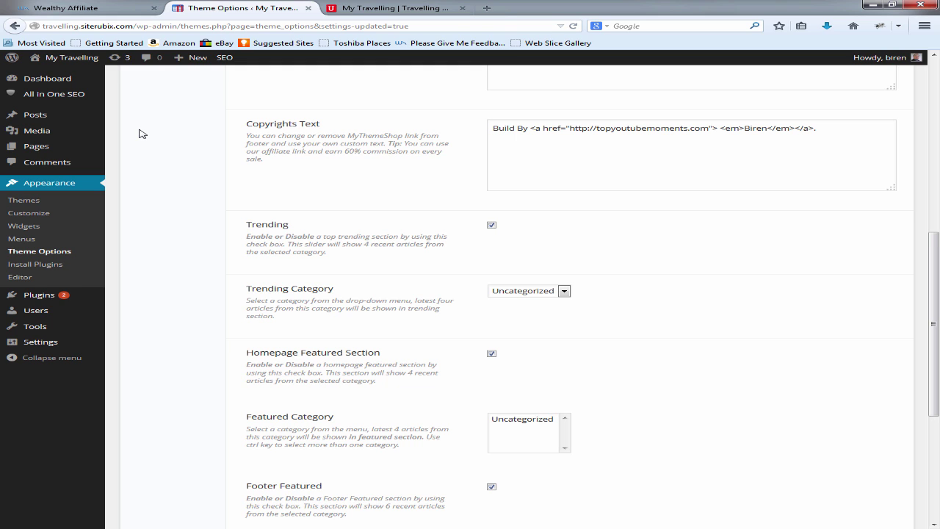
pyautogui.hotkey('ctrl', 't')
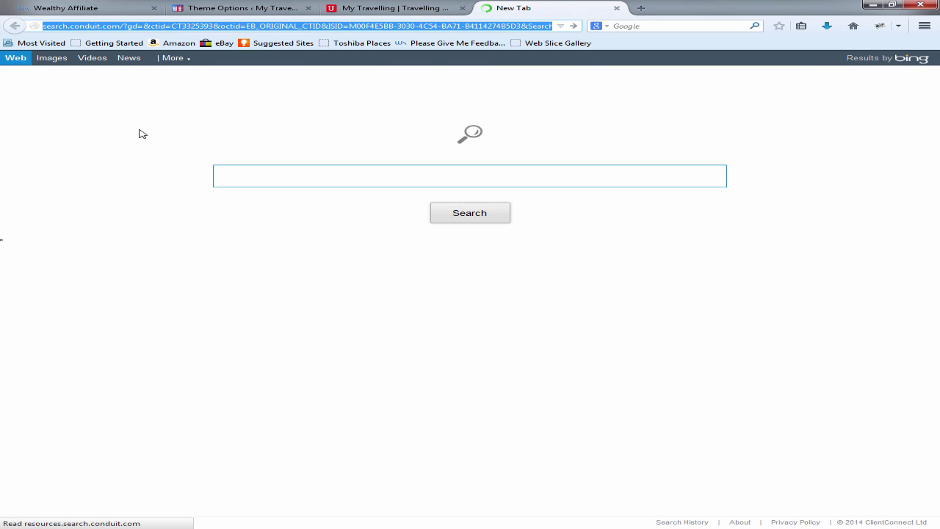
# Step: Go to getfreeonlinebusinesstraining.com in the new tab
pyautogui.write('getfree')
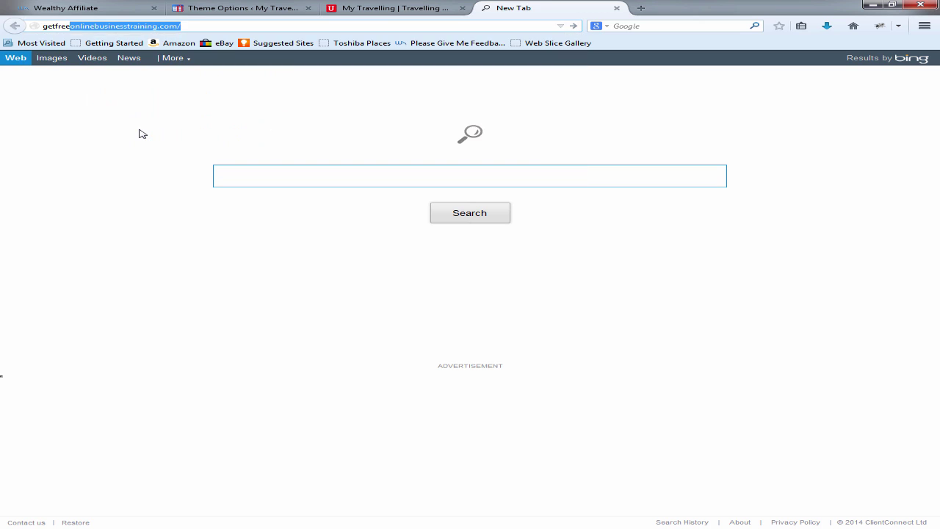
pyautogui.press('Return')
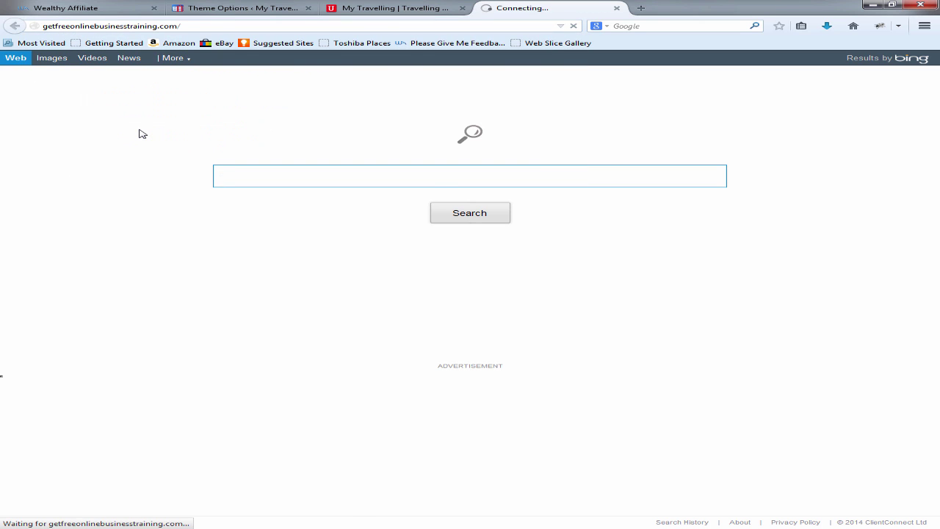
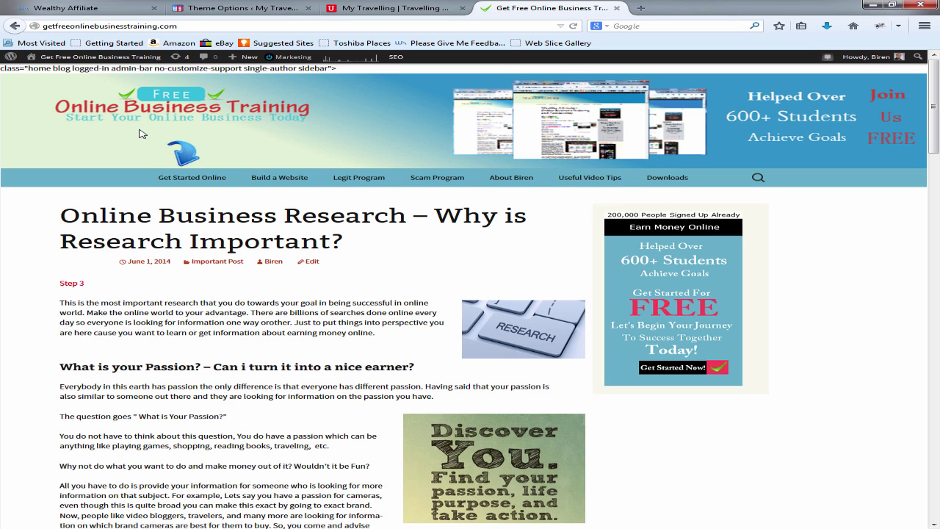
# Step: Close the Get Free Online Business Training tab and reload the Theme Options admin tab
pyautogui.hotkey('ctrl', 'pageup')
pyautogui.hotkey('ctrl', 'pageup')
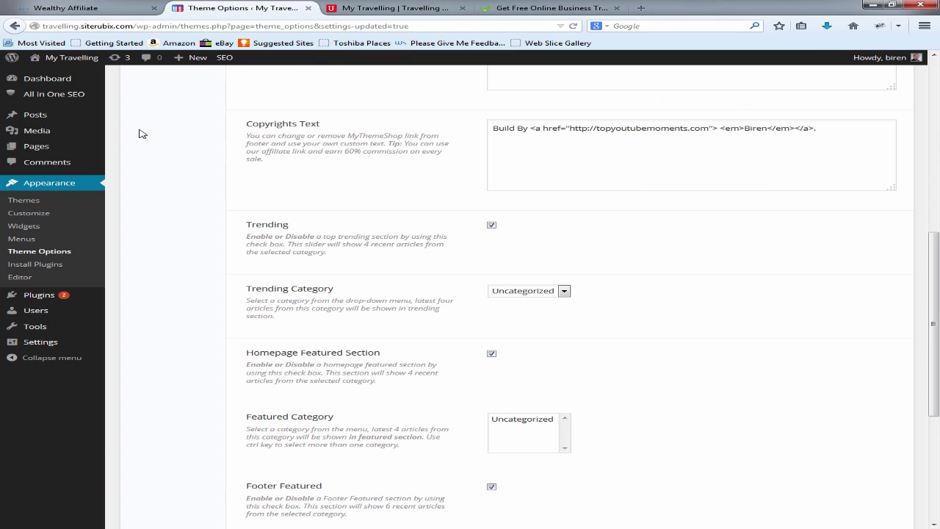
pyautogui.scroll(4, 142, 134)
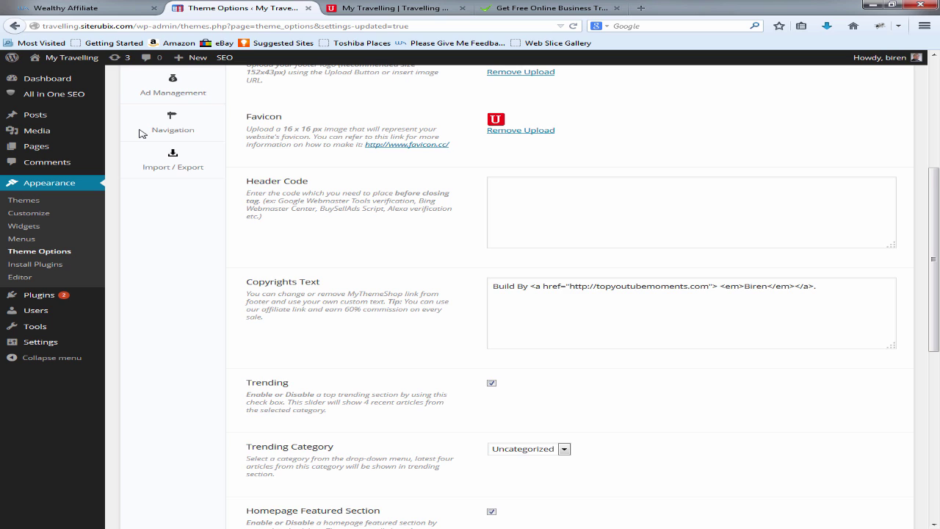
pyautogui.scroll(1, 141, 134)
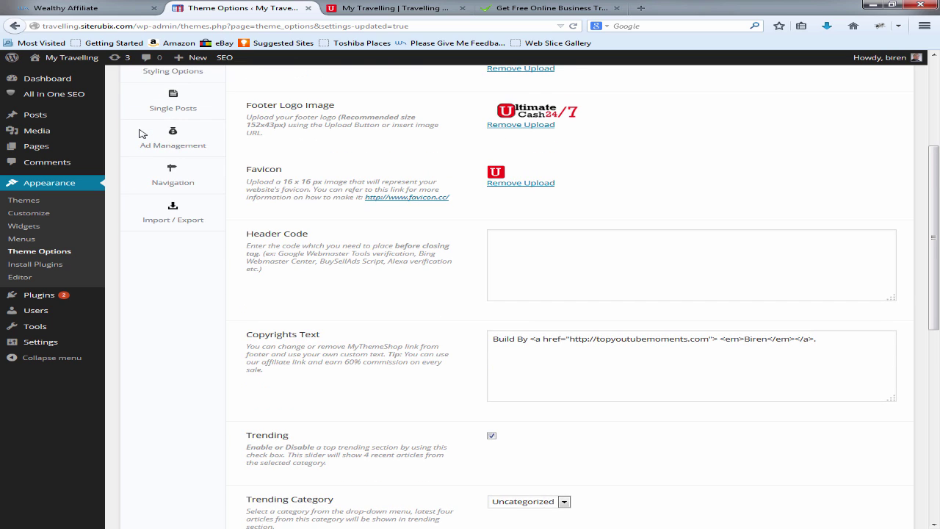
pyautogui.scroll(5, 142, 133)
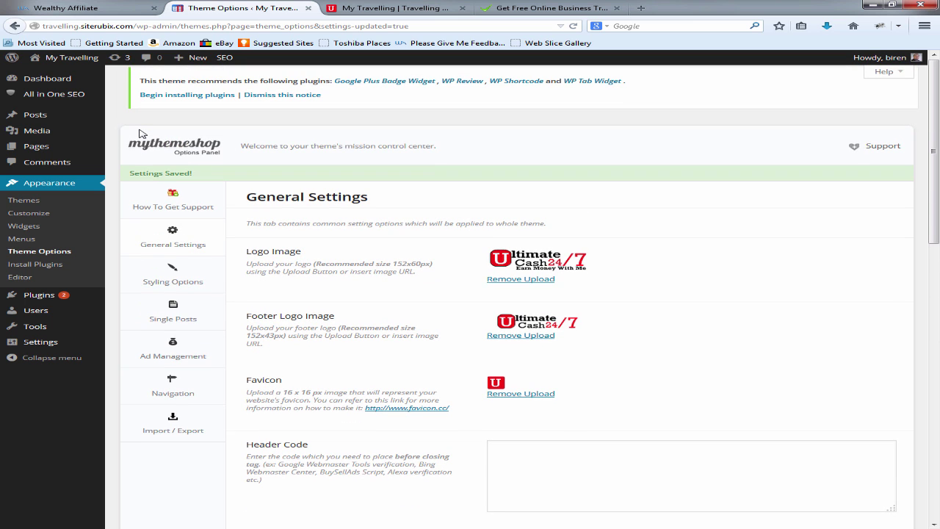
pyautogui.hotkey('ctrl', 'Tab')
pyautogui.hotkey('ctrl', 'Tab')
pyautogui.hotkey('ctrl', 'shift', 'Tab')
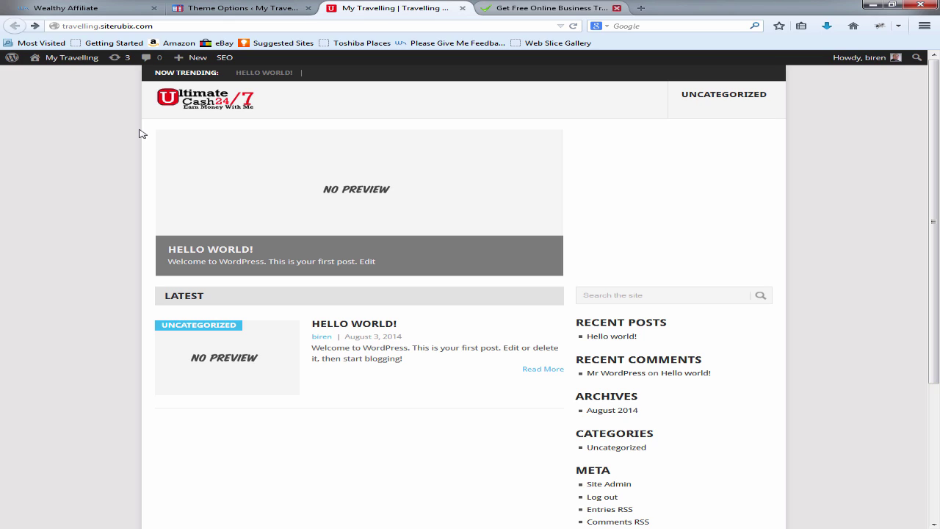
pyautogui.hotkey('ctrl', 'Tab')
pyautogui.hotkey('ctrl', 'w')
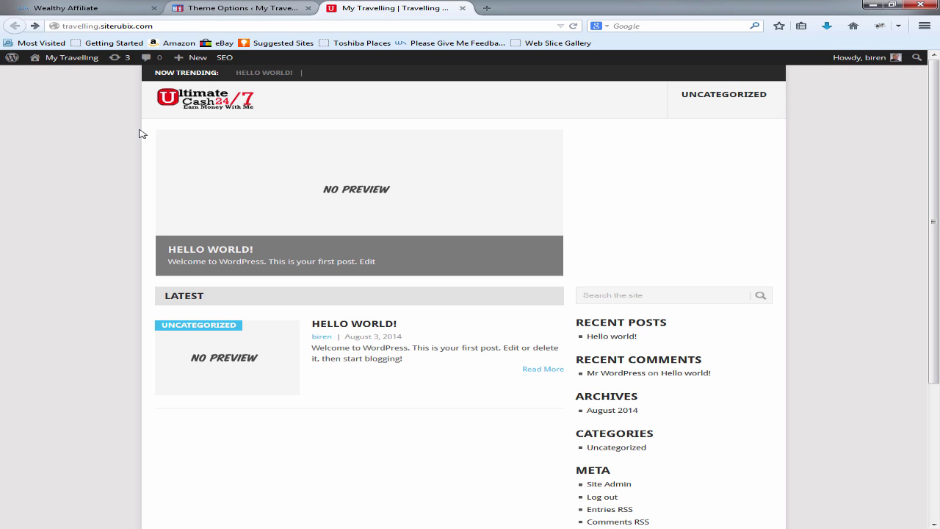
pyautogui.hotkey('ctrl', 'shift', 'Tab')
pyautogui.press('F5')
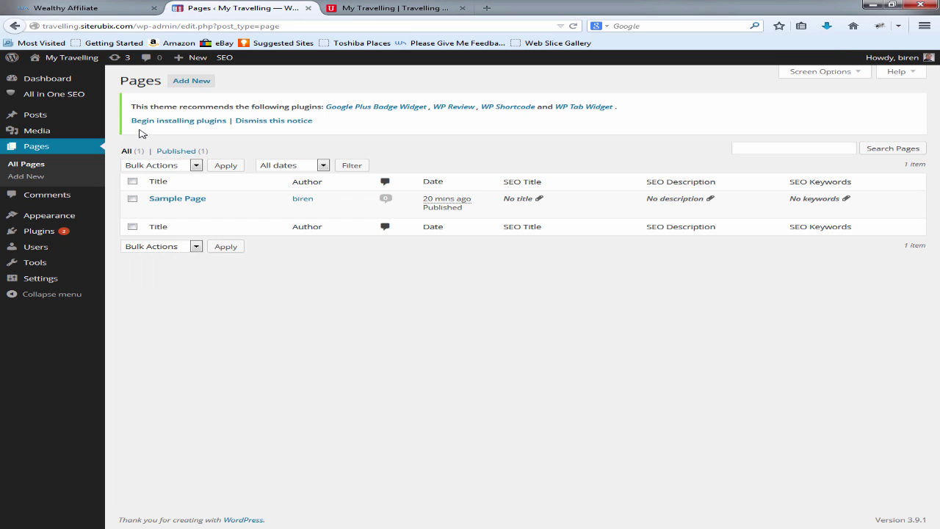
# Step: Trash the Sample Page and publish a new empty page titled 'About Me'
pyautogui.moveTo(177, 198)
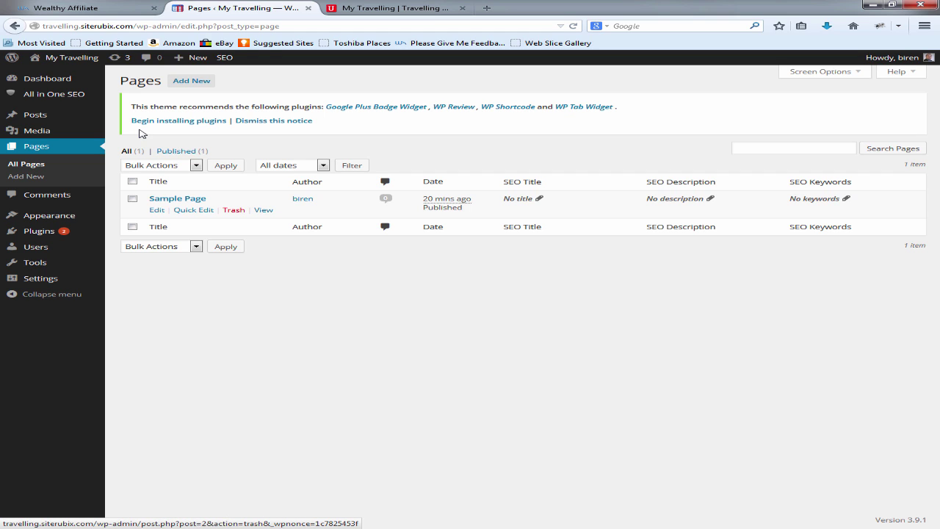
pyautogui.click(233, 210)
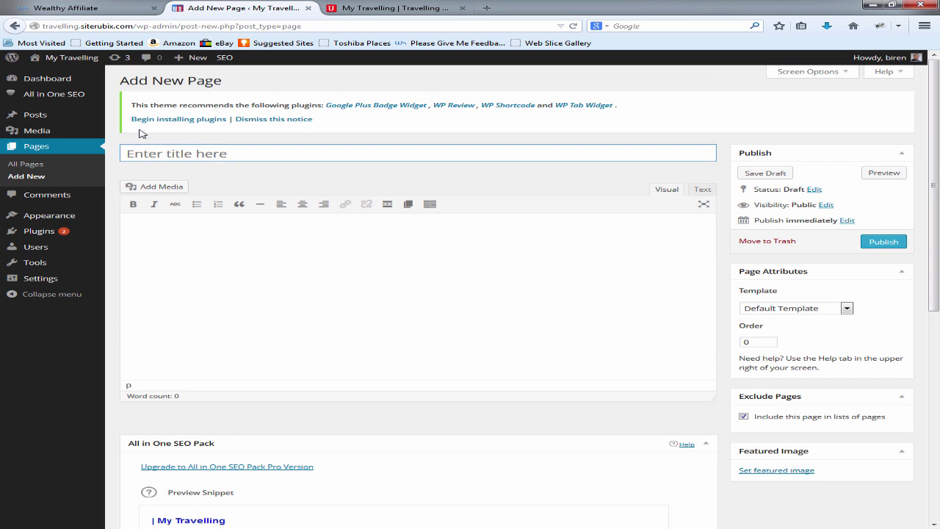
pyautogui.write('A')
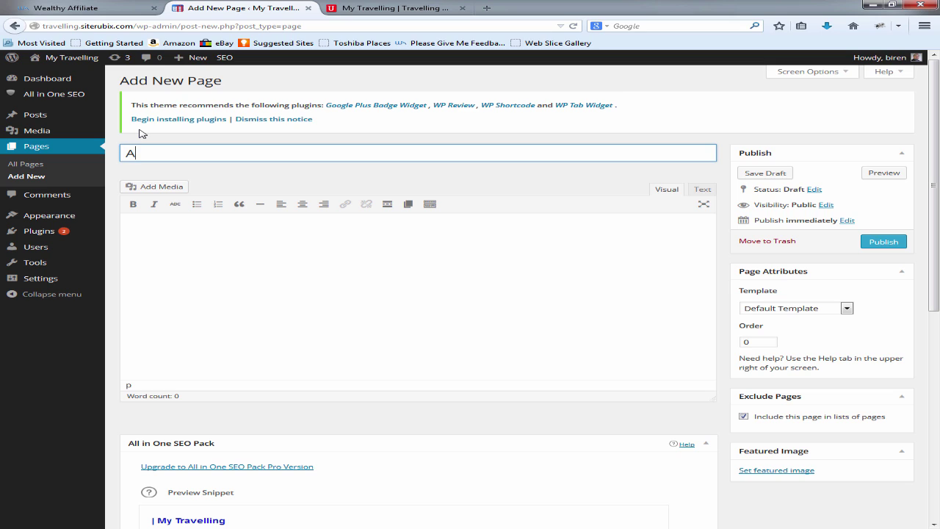
pyautogui.write('bout Me')
pyautogui.press('Return')
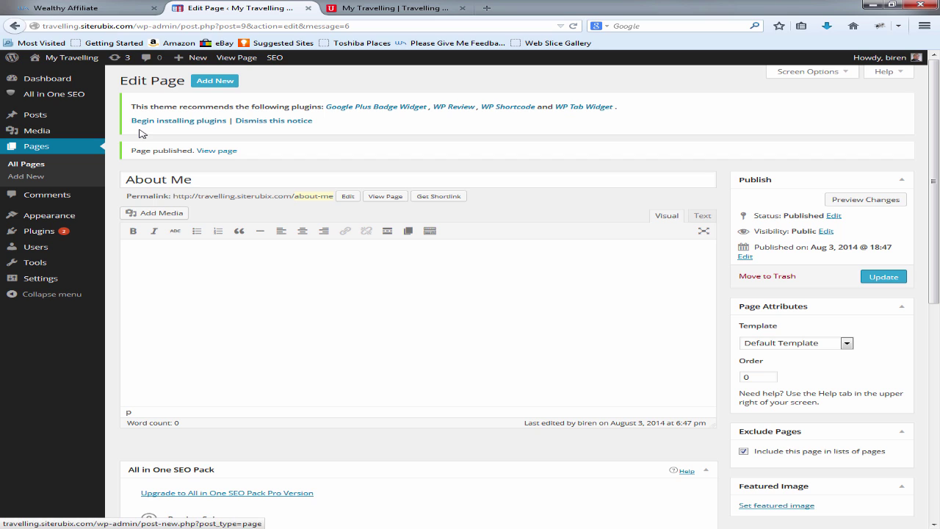
# Step: Publish two more empty pages titled 'Contact Me' and 'Gallery'
pyautogui.press('Return')
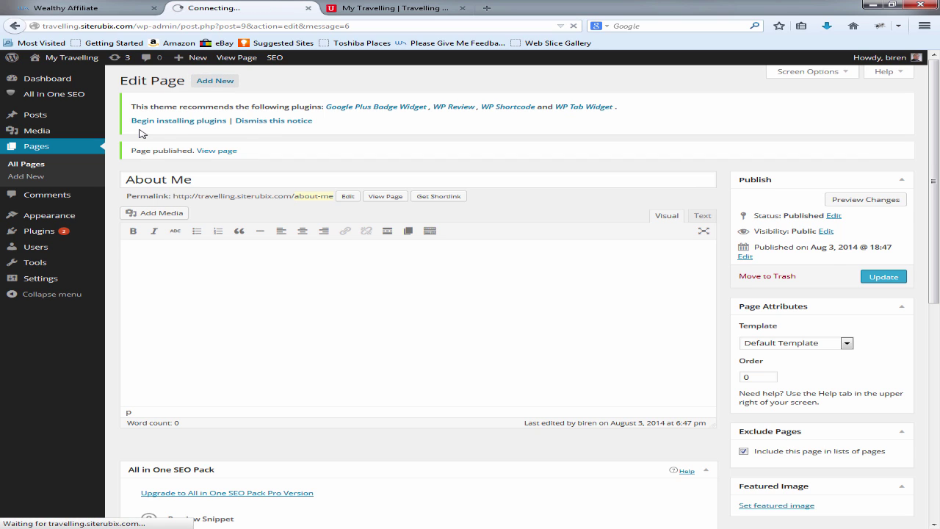
pyautogui.write('Contact ')
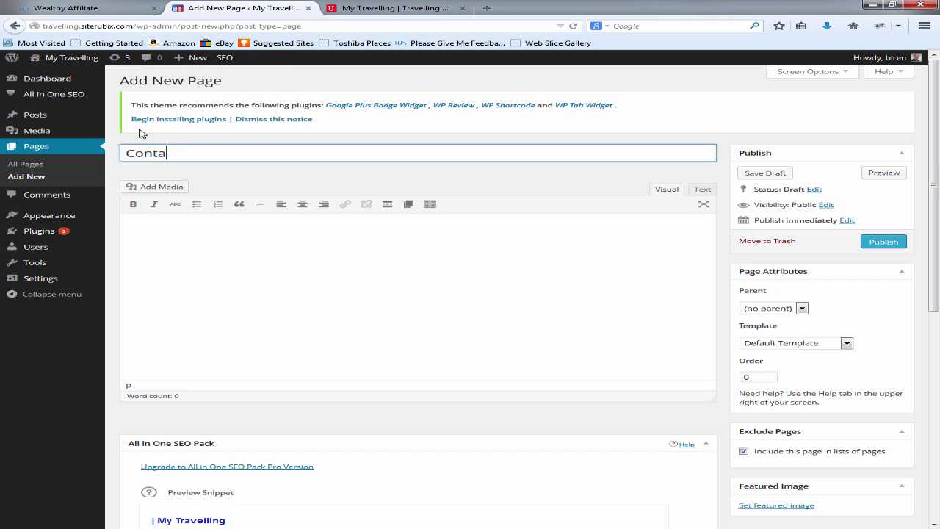
pyautogui.write('Me')
pyautogui.press('Return')
pyautogui.write('Gallery')
pyautogui.press('Return')
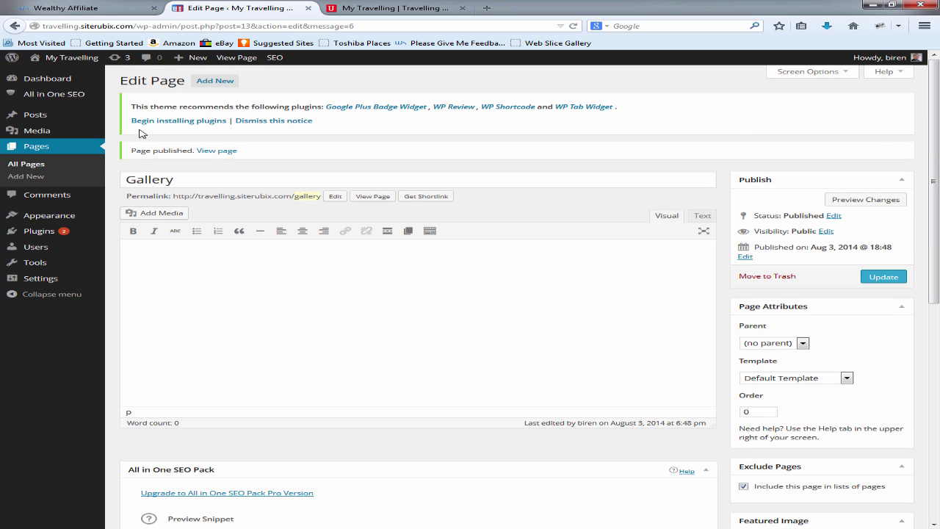
# Step: Publish a new empty 'Privacy Policy' page at the /privacy-policy permalink
pyautogui.press('Tab')
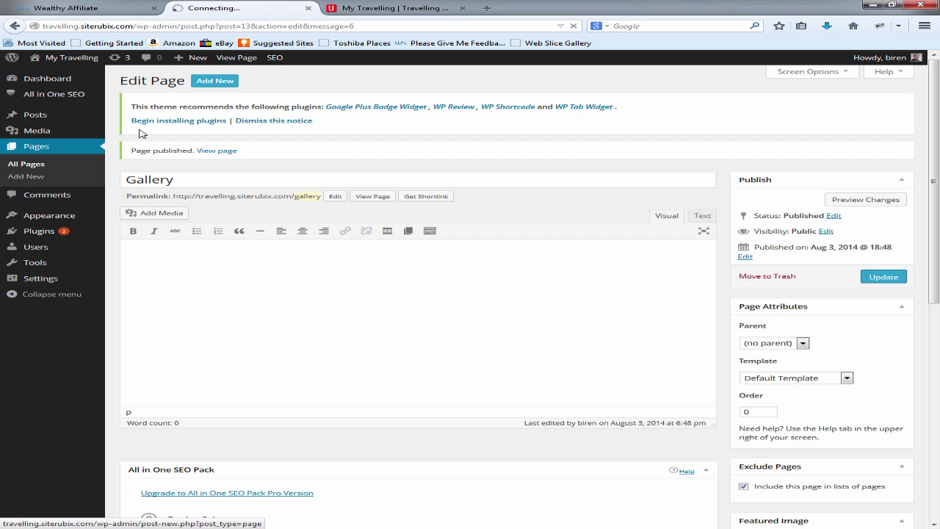
pyautogui.press('Return')
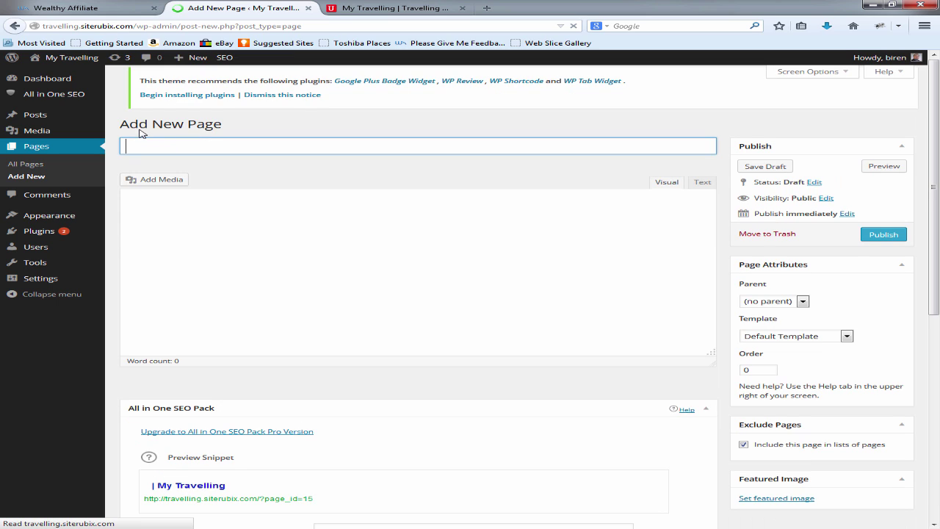
pyautogui.write('Privacy')
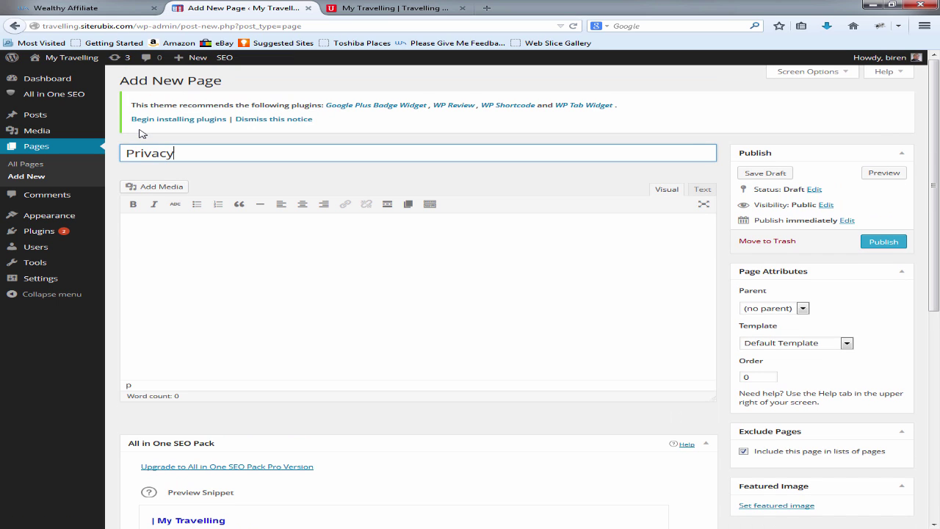
pyautogui.write(' Policy')
pyautogui.press('Return')
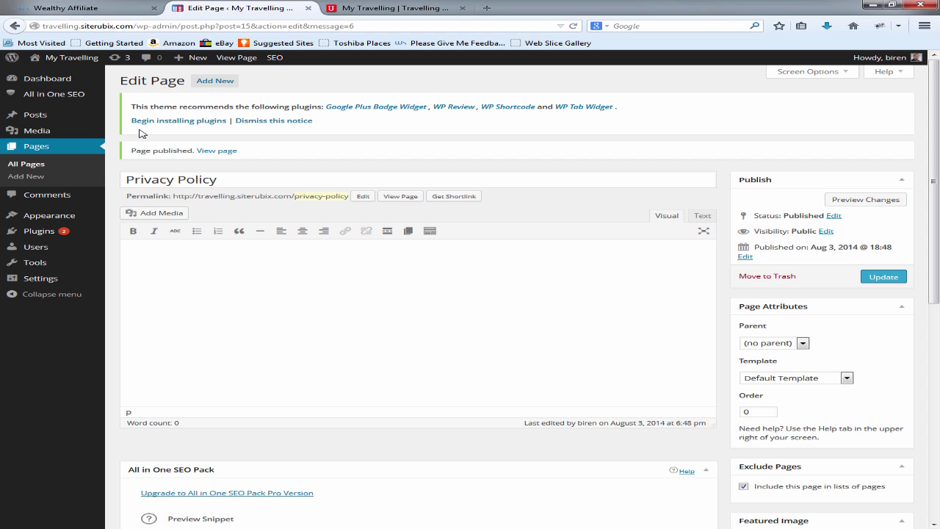
pyautogui.click(26, 176)
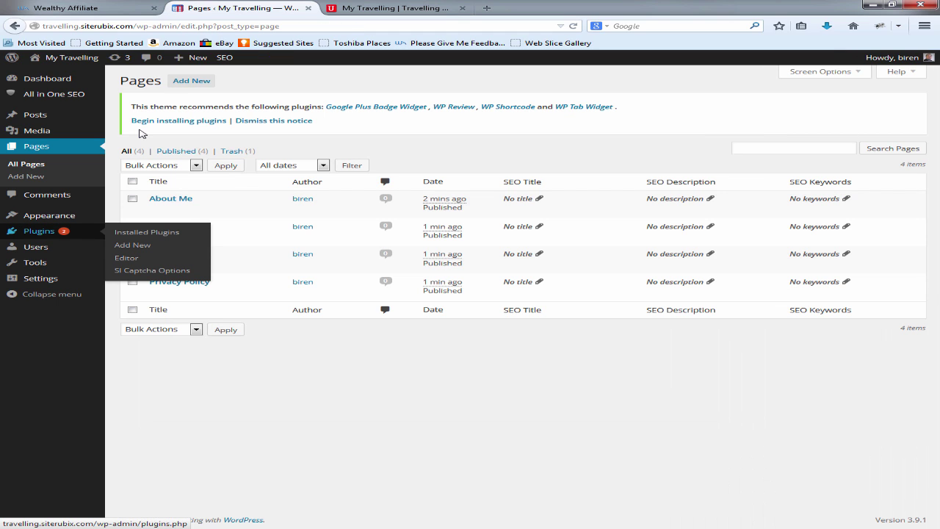
# Step: Search Plugins > Add New for 'contact form 7' and view the Contact Form 7 details
pyautogui.click(39, 230)
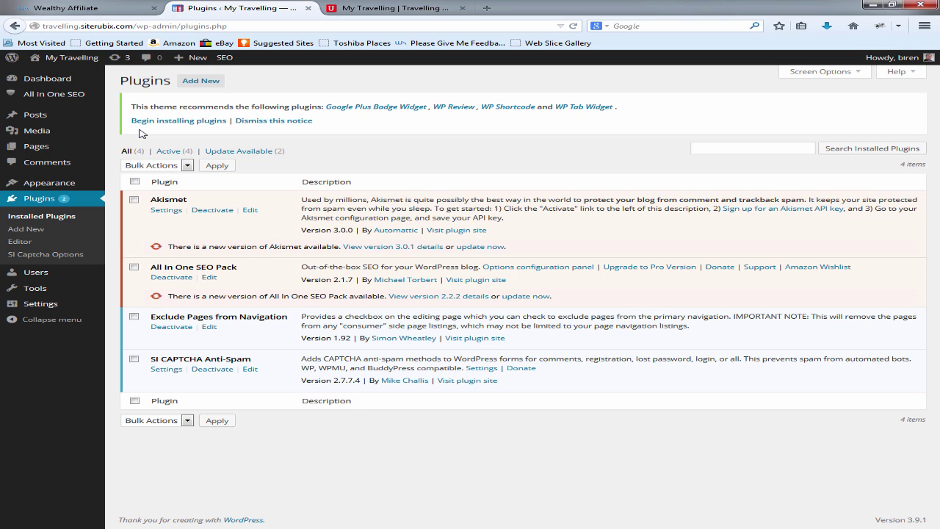
pyautogui.click(200, 80)
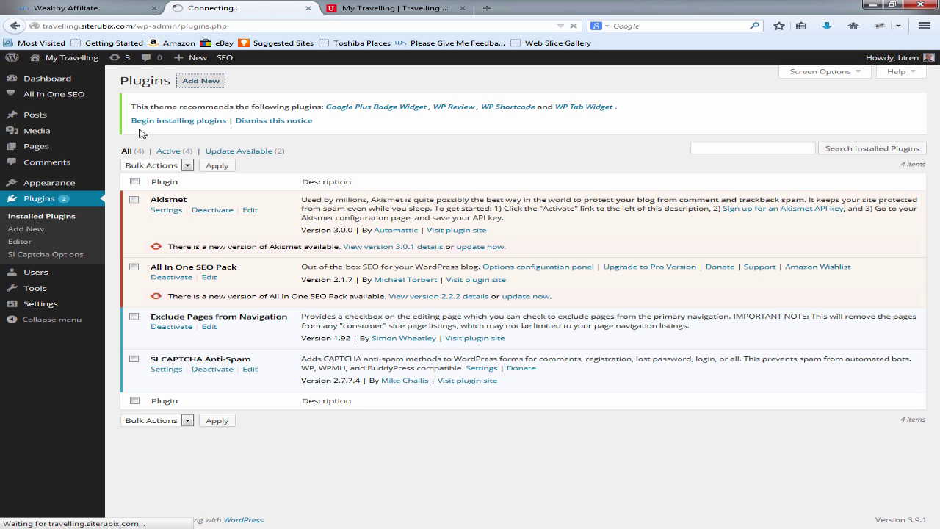
pyautogui.write('contact ')
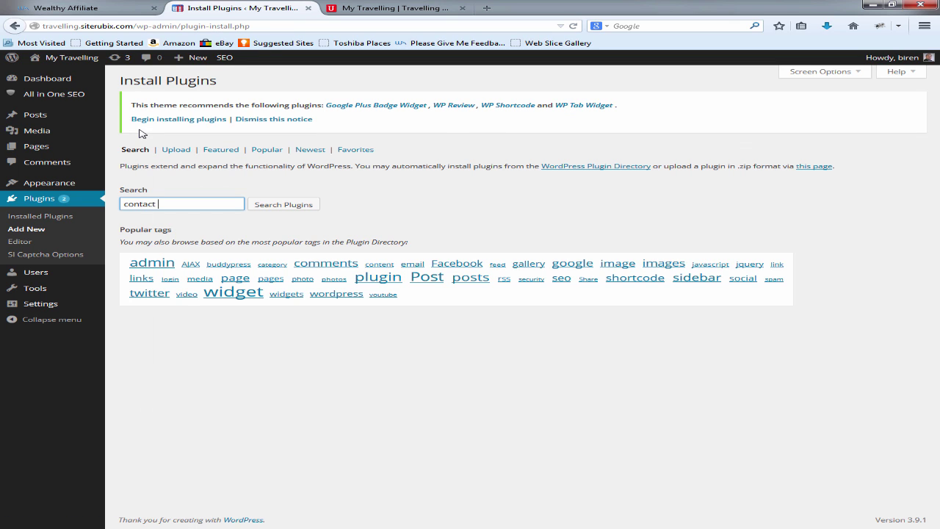
pyautogui.write('form 7')
pyautogui.press('Return')
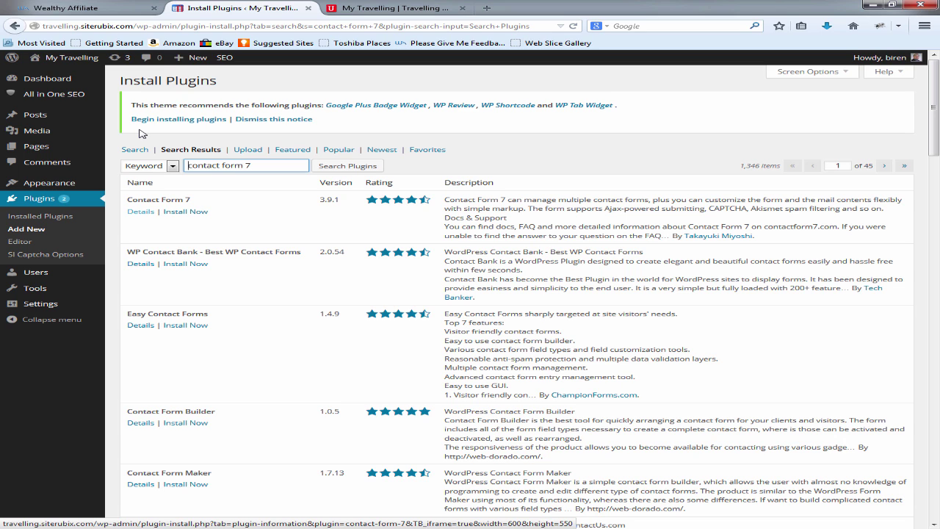
pyautogui.click(141, 211)
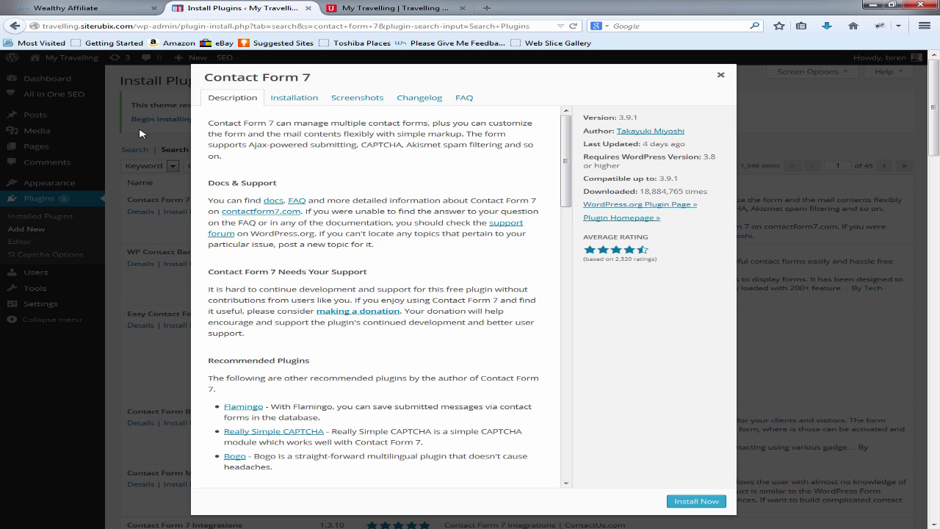
# Step: Check the Contact Form 7 screenshots, then install and activate version 3.9.1
pyautogui.scroll(-1, 141, 132)
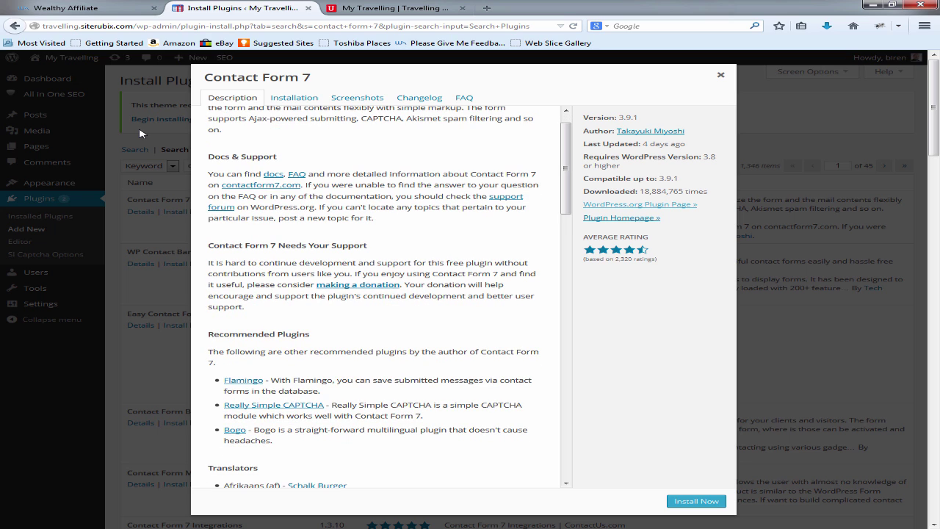
pyautogui.scroll(1, 141, 133)
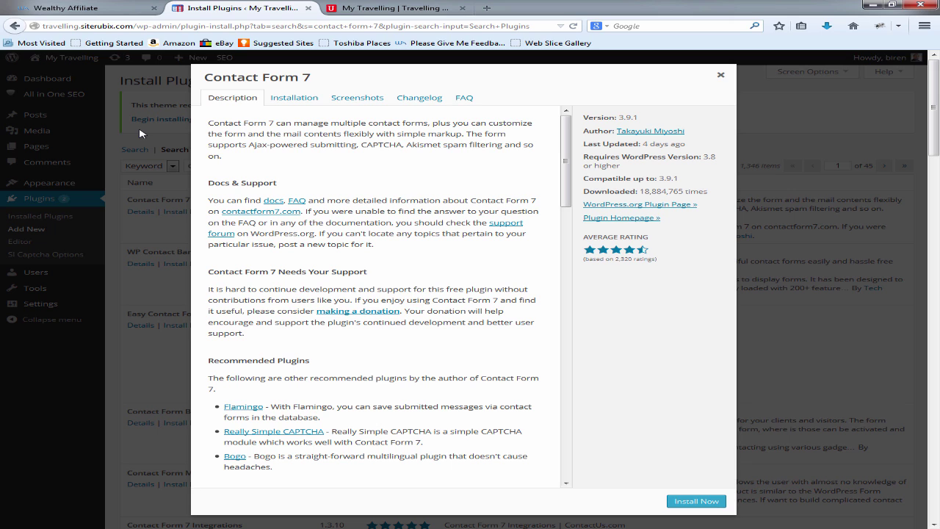
pyautogui.click(357, 97)
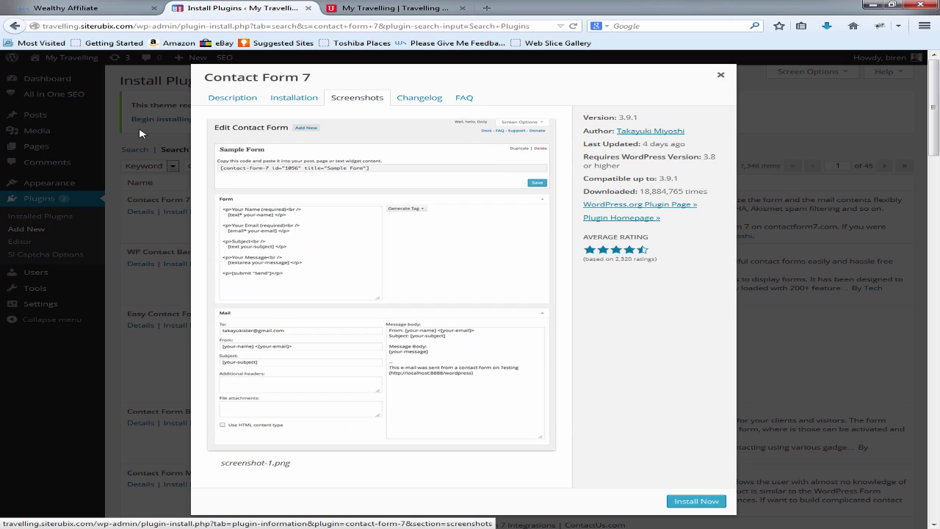
pyautogui.scroll(-4, 141, 133)
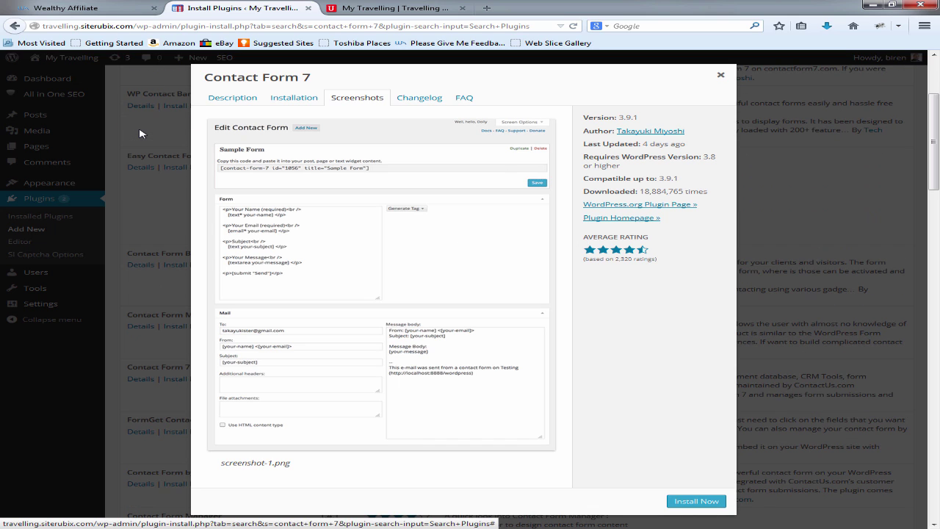
pyautogui.press('Return')
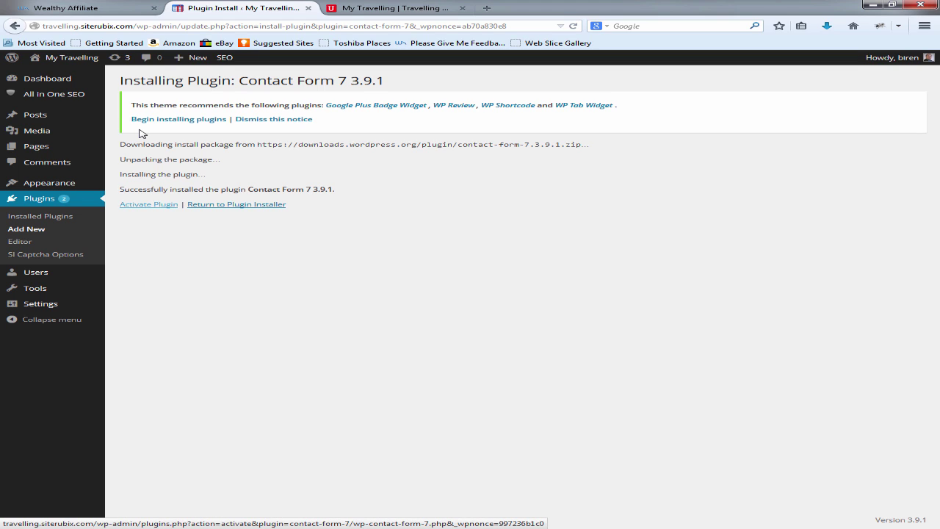
pyautogui.press('Return')
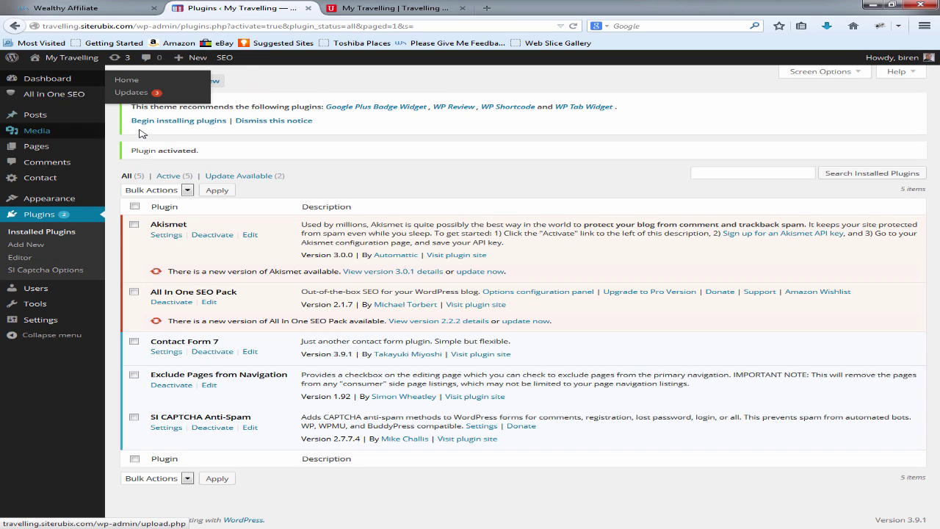
# Step: Copy the shortcode [contact-form-7 id="17" title="Contact form 1"] from Contact form 1
pyautogui.moveTo(40, 178)
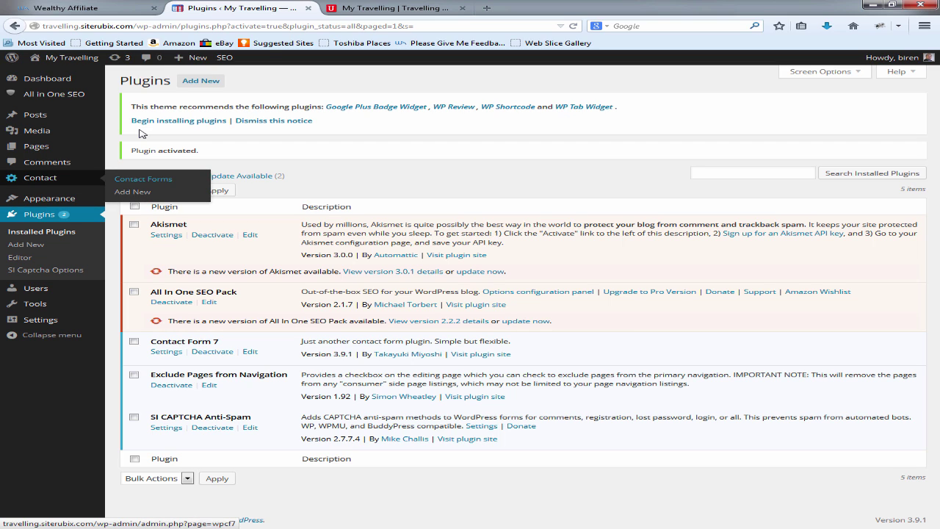
pyautogui.click(143, 179)
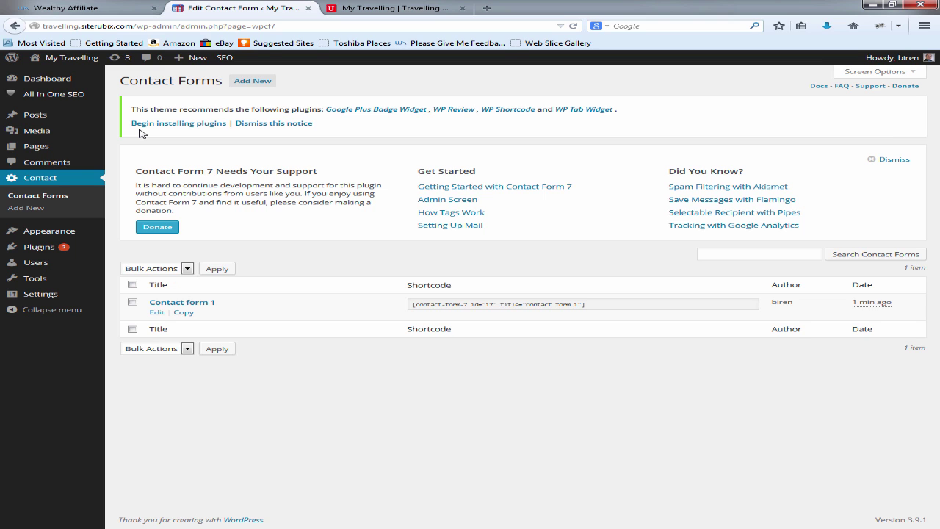
pyautogui.click(156, 312)
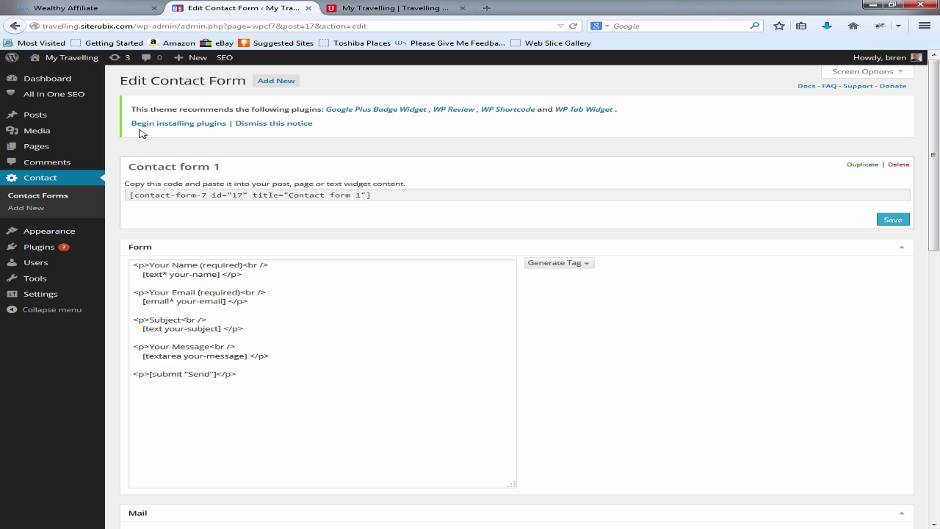
pyautogui.scroll(-3, 142, 133)
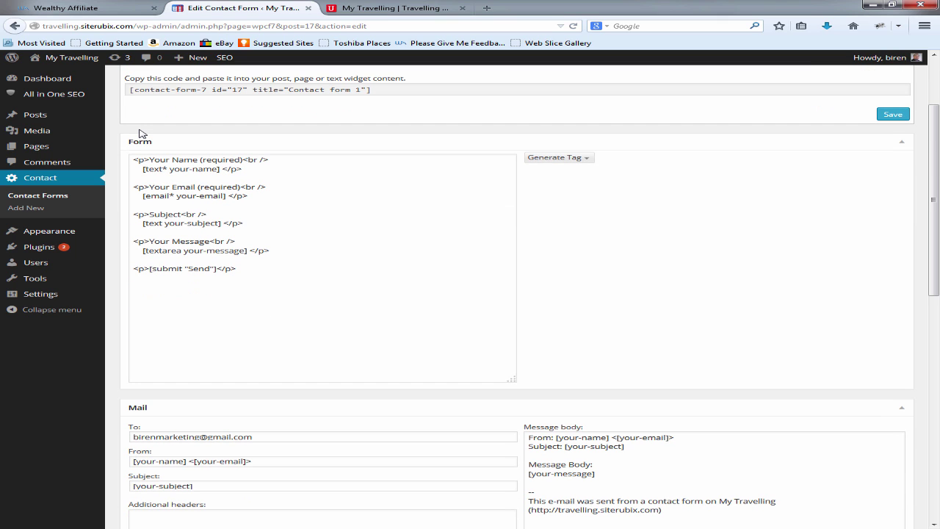
pyautogui.scroll(-4, 141, 132)
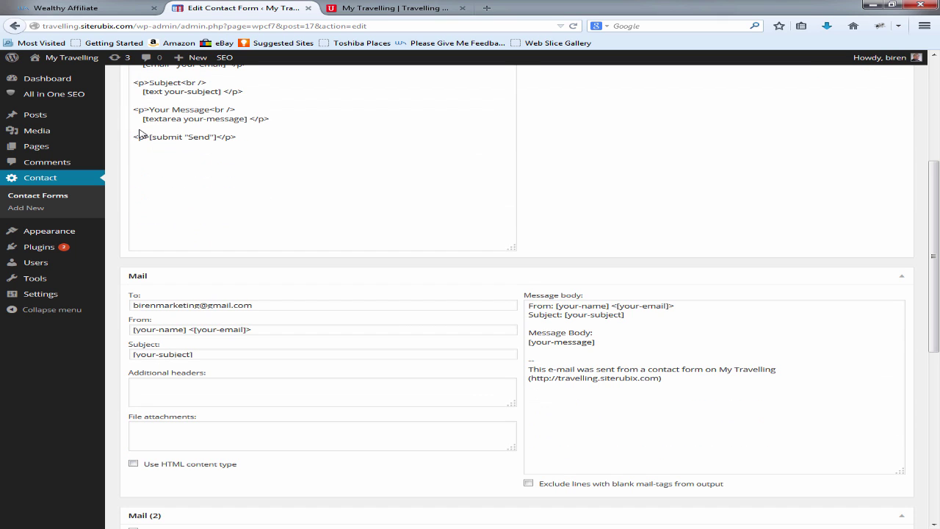
pyautogui.scroll(-3, 139, 133)
pyautogui.scroll(10, 141, 132)
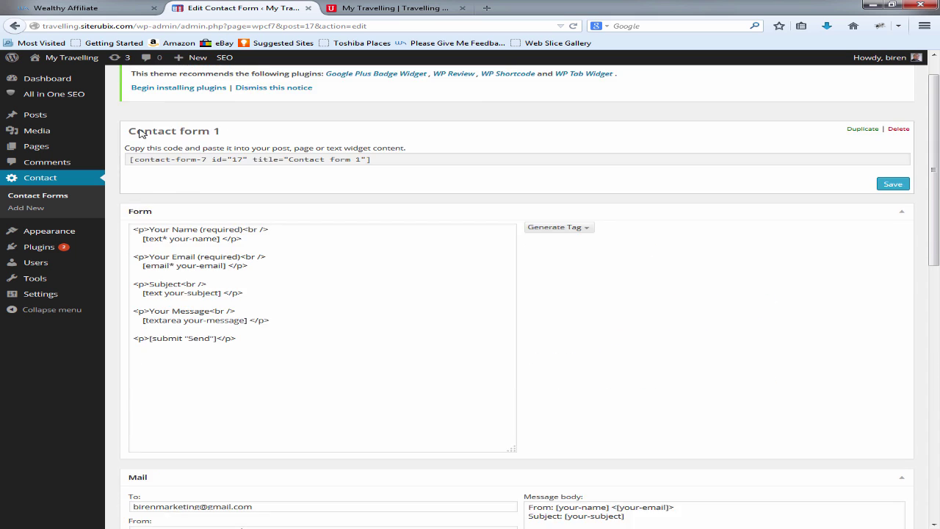
pyautogui.press('Tab')
pyautogui.hotkey('ctrl', 'c')
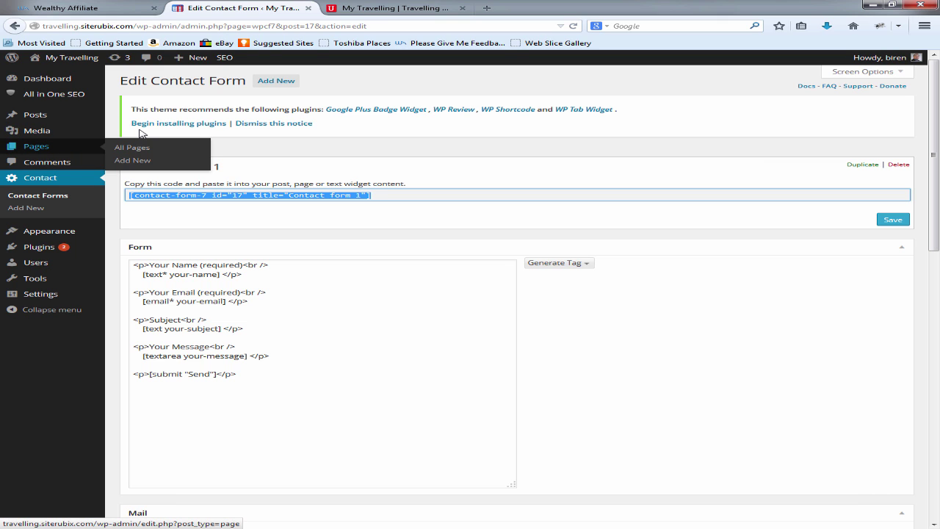
# Step: Add 'Please Contact Me Through This Form' and the pasted form shortcode to the Contact Me page and update it
pyautogui.click(36, 146)
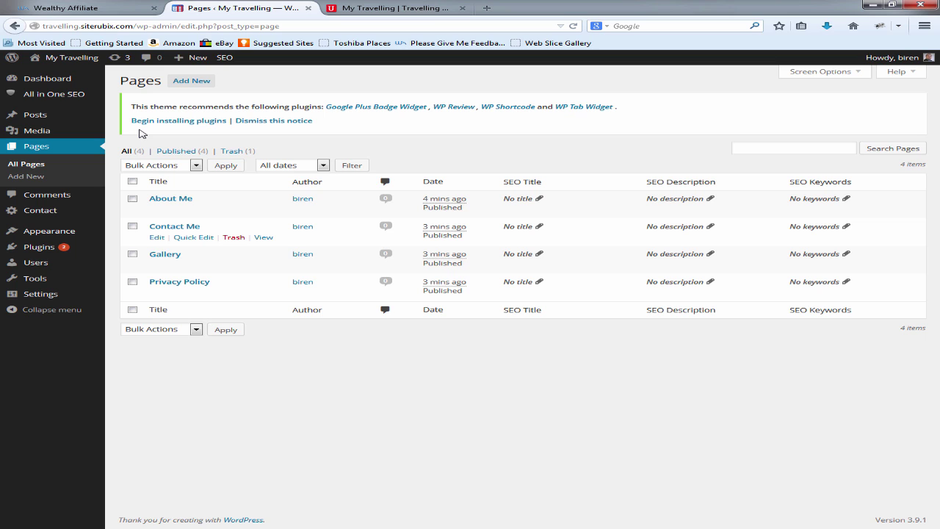
pyautogui.click(157, 237)
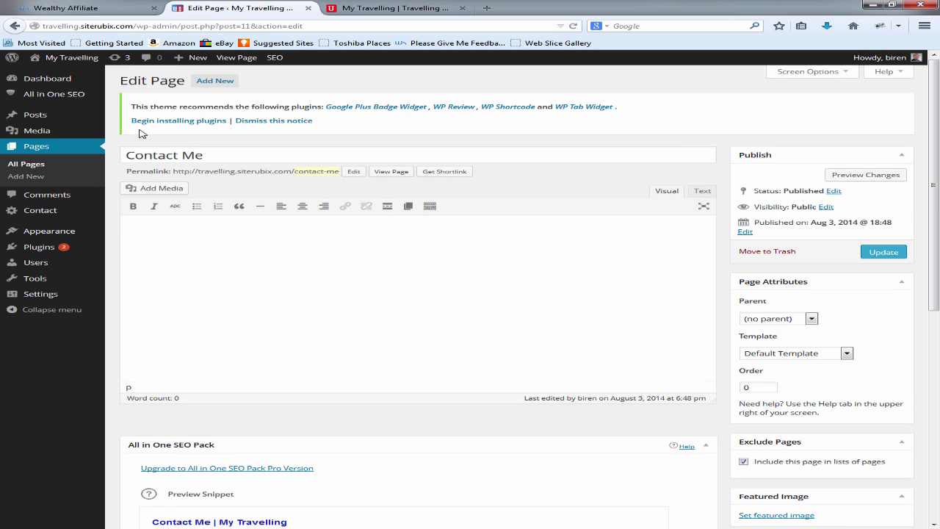
pyautogui.write('Please Contact Me Through This Form')
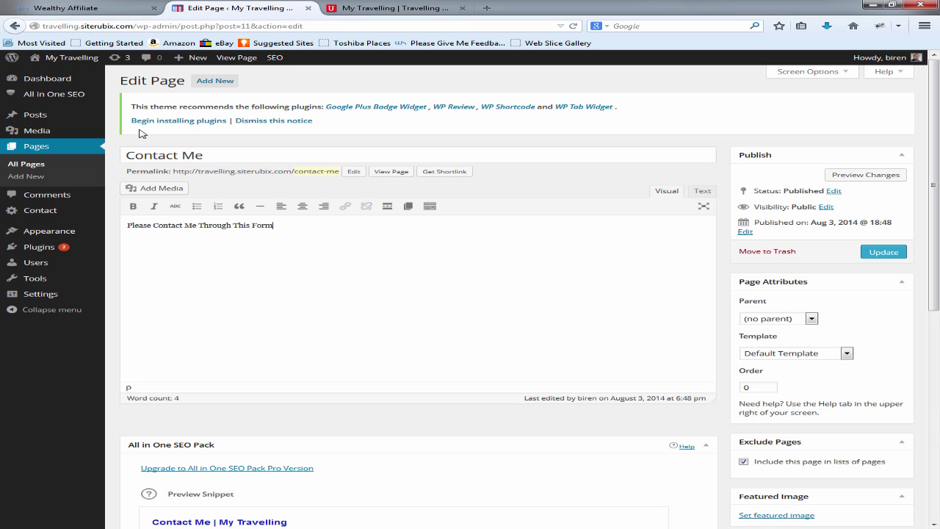
pyautogui.hotkey('ctrl', 'v')
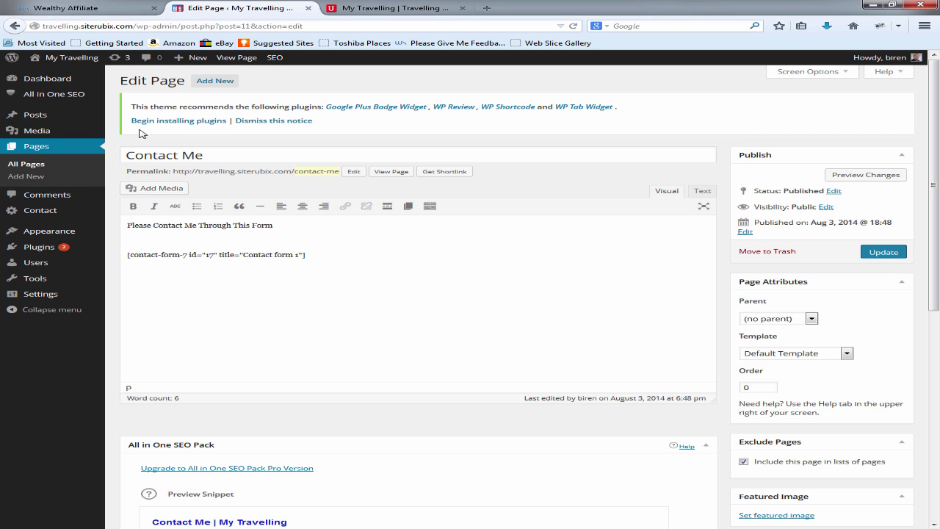
pyautogui.hotkey('ctrl', 'Tab')
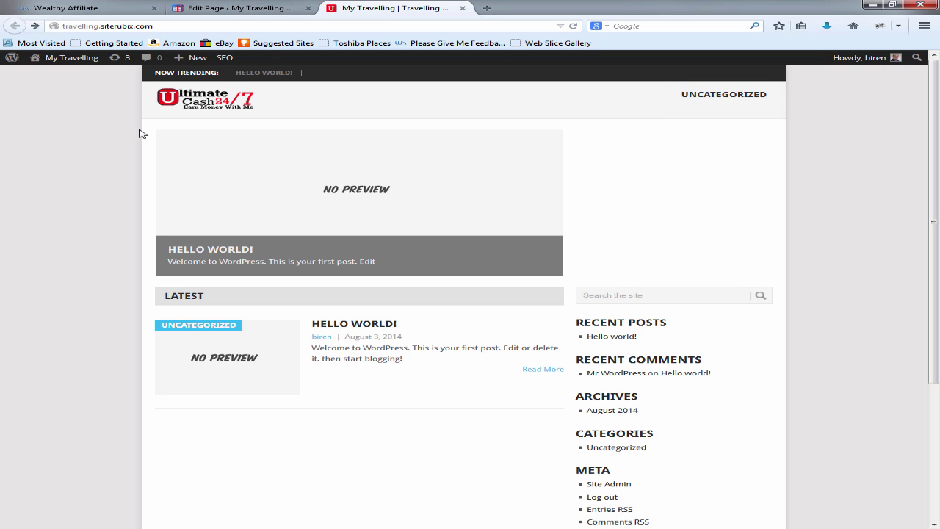
# Step: Preview the Contact Me page and test the form by typing 'asdf' in the name field
pyautogui.hotkey('ctrl', 'shift', 'Tab')
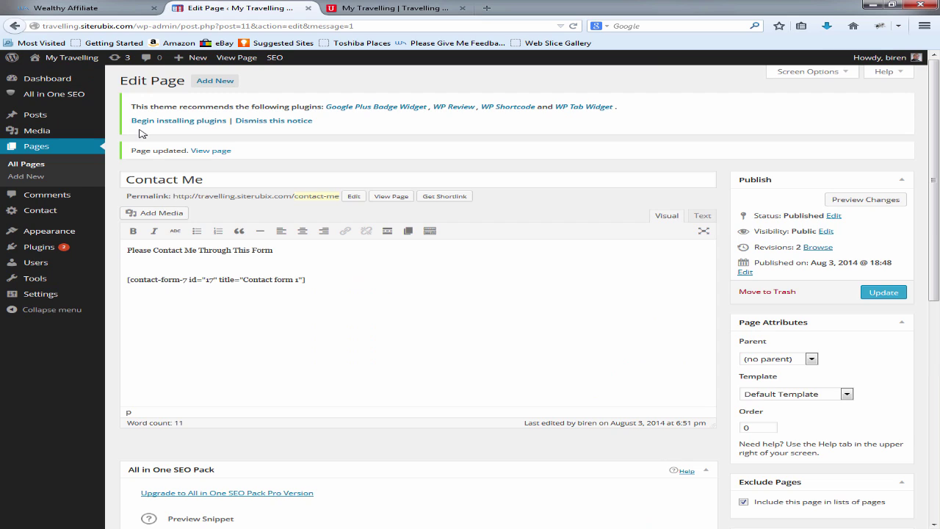
pyautogui.click(866, 200)
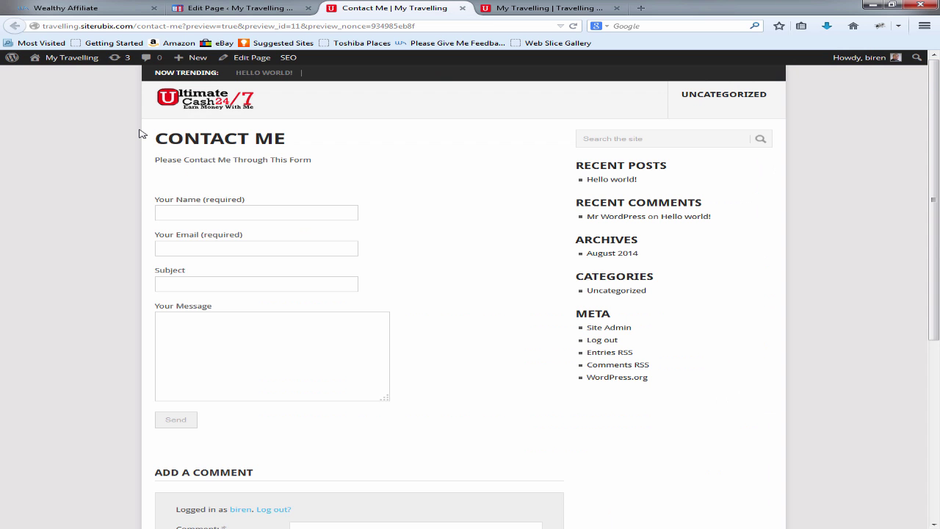
pyautogui.scroll(-3, 142, 134)
pyautogui.scroll(1, 141, 134)
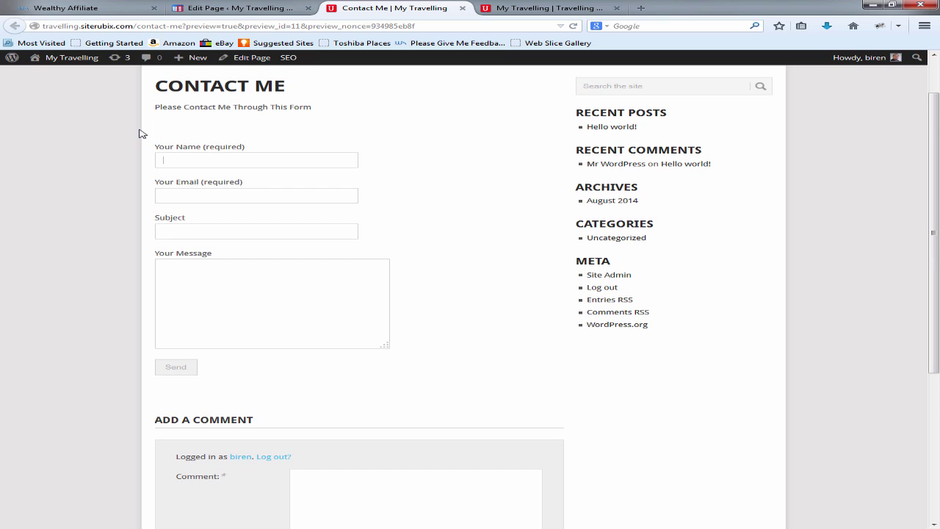
pyautogui.write('asdf')
pyautogui.press('Tab')
pyautogui.scroll(-3, 142, 134)
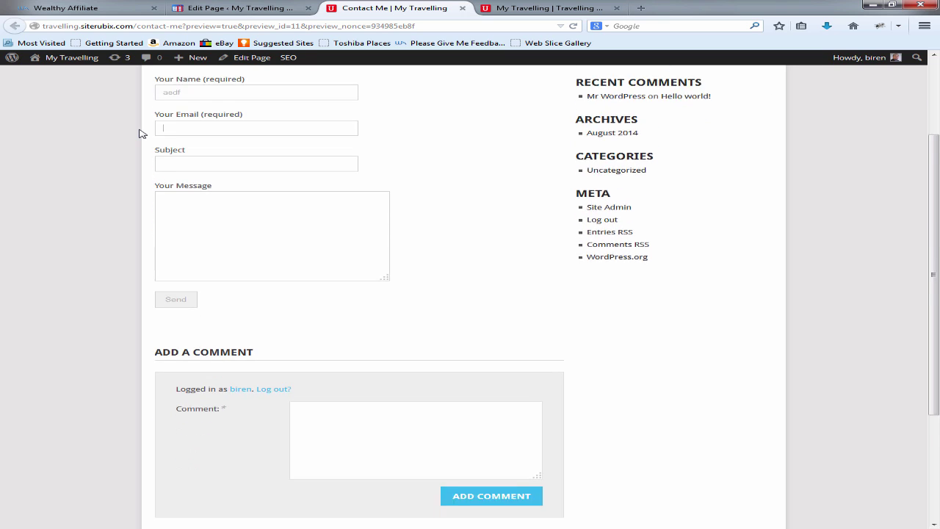
pyautogui.scroll(1, 142, 134)
pyautogui.scroll(-2, 142, 133)
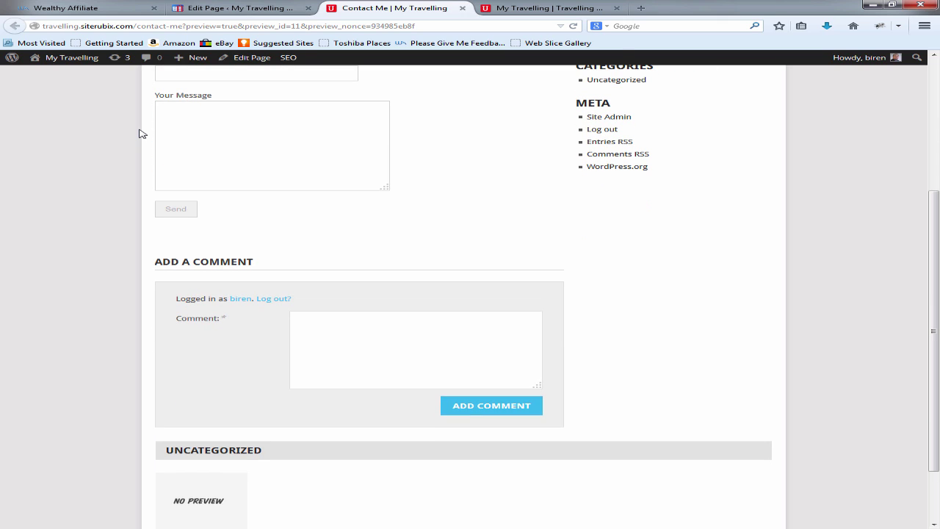
pyautogui.scroll(5, 142, 134)
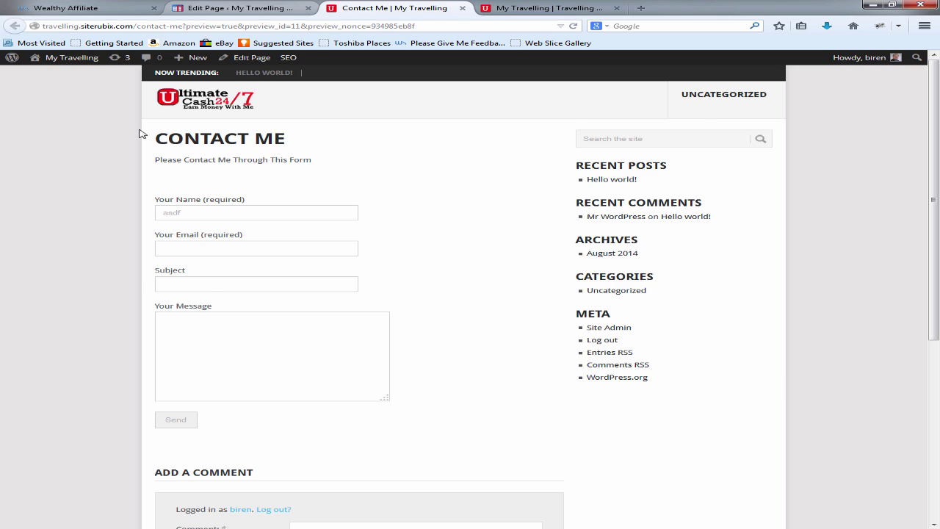
pyautogui.hotkey('ctrl', 'shift', 'Tab')
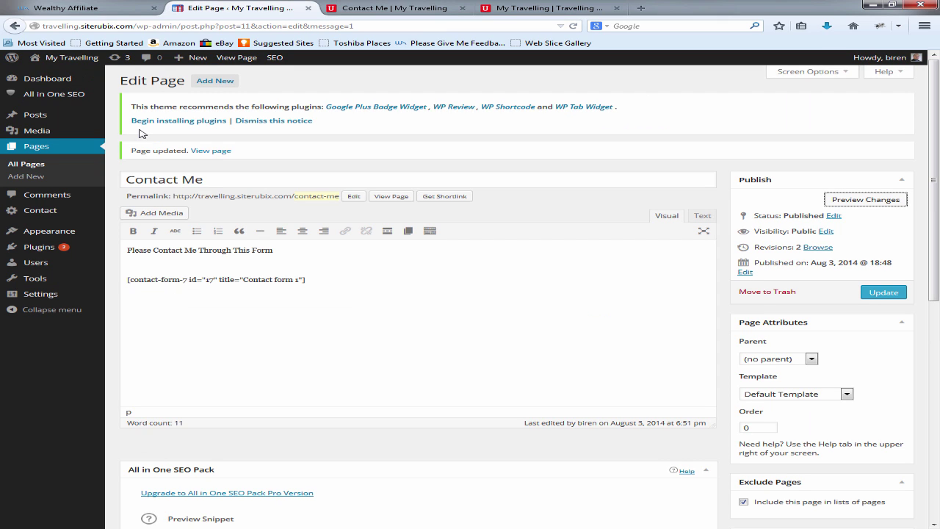
# Step: Apply the Page Without Sidebar template to Contact Me, update, and reload its preview
pyautogui.hotkey('alt', 'Down')
pyautogui.press('Down')
pyautogui.press('Return')
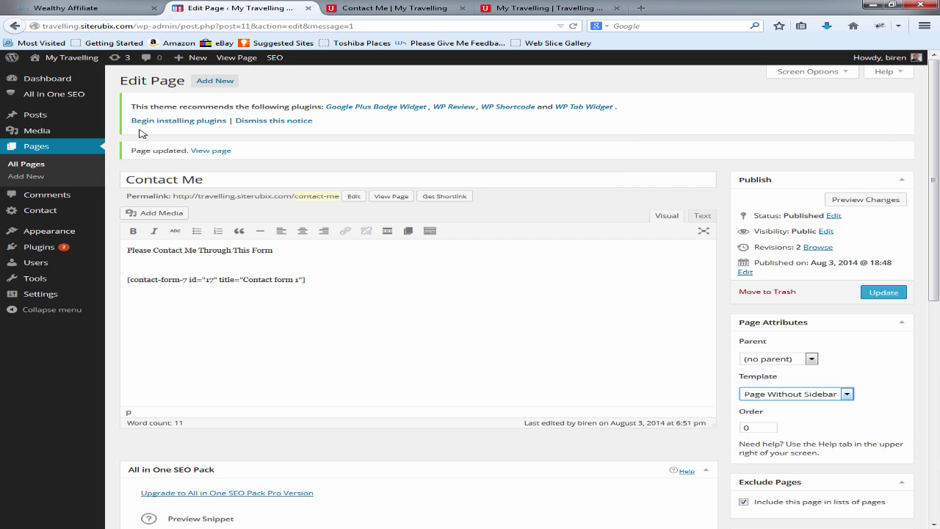
pyautogui.press('Return')
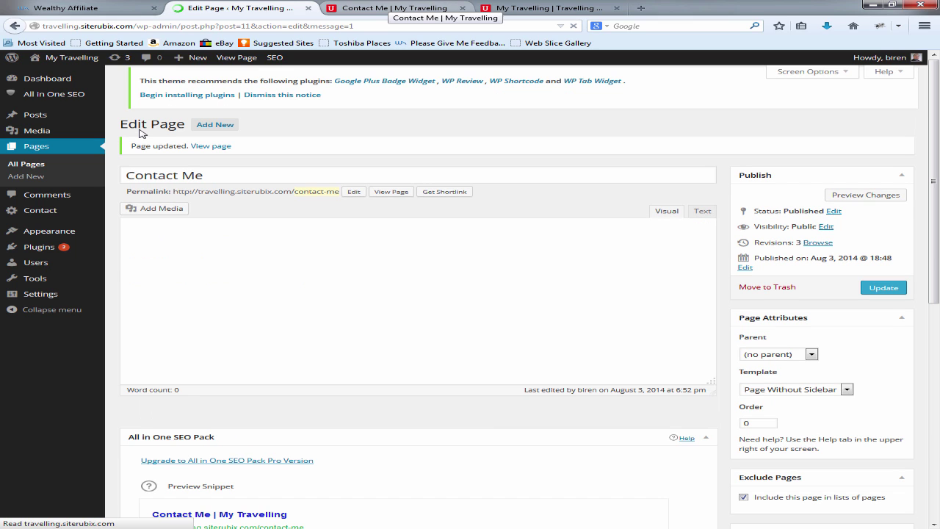
pyautogui.hotkey('ctrl', 'Tab')
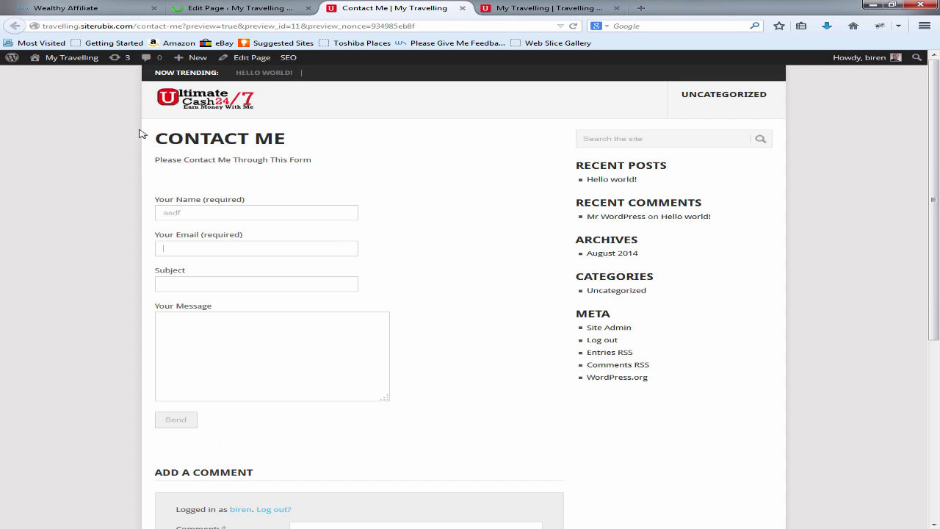
pyautogui.press('F5')
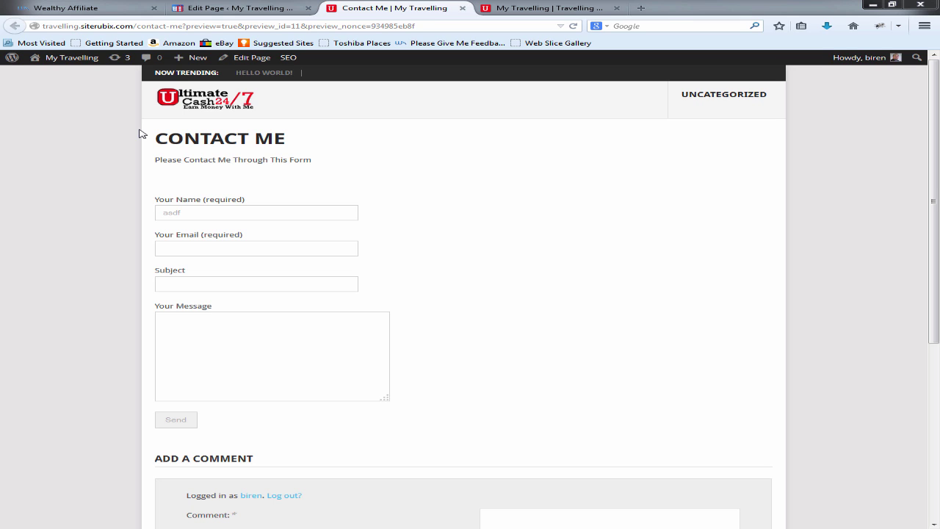
pyautogui.hotkey('ctrl', 'pageup')
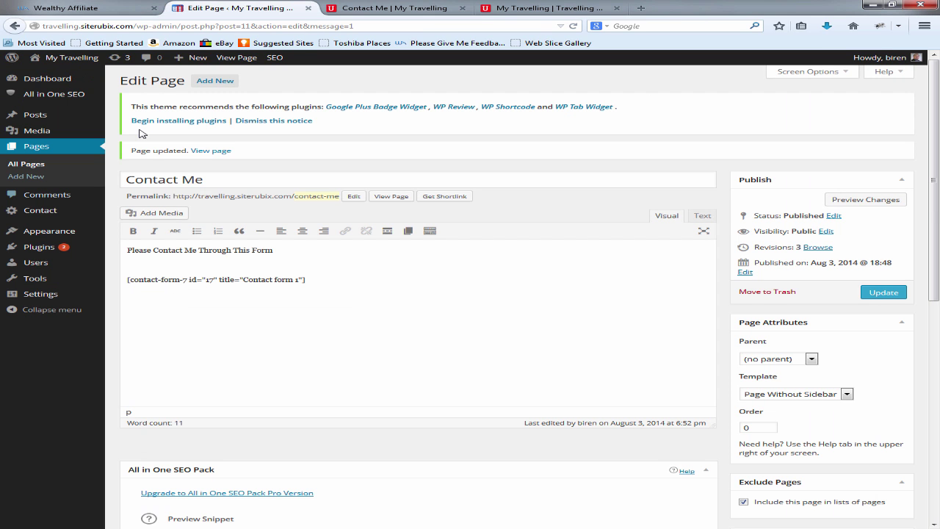
pyautogui.click(36, 146)
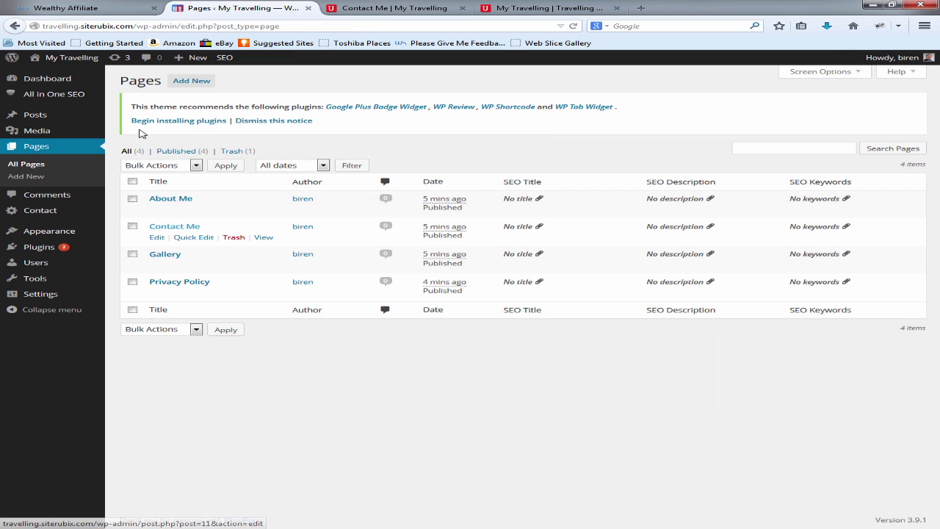
# Step: Uncheck Allow Comments for Contact Me in Quick Edit and update the page
pyautogui.click(193, 237)
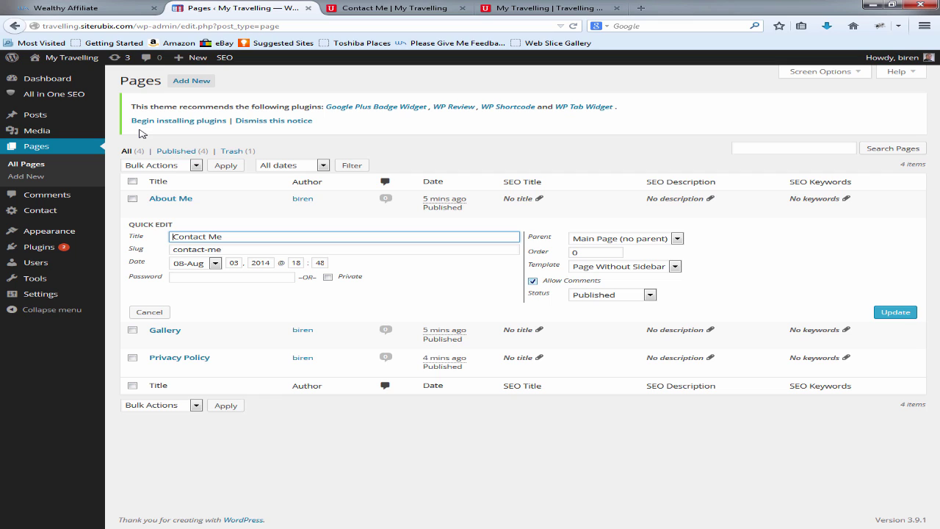
pyautogui.click(532, 281)
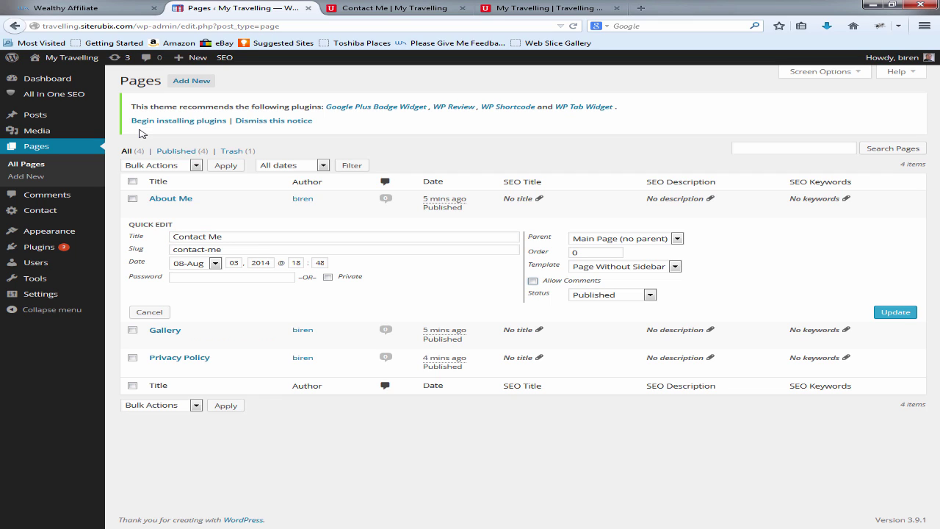
pyautogui.click(895, 312)
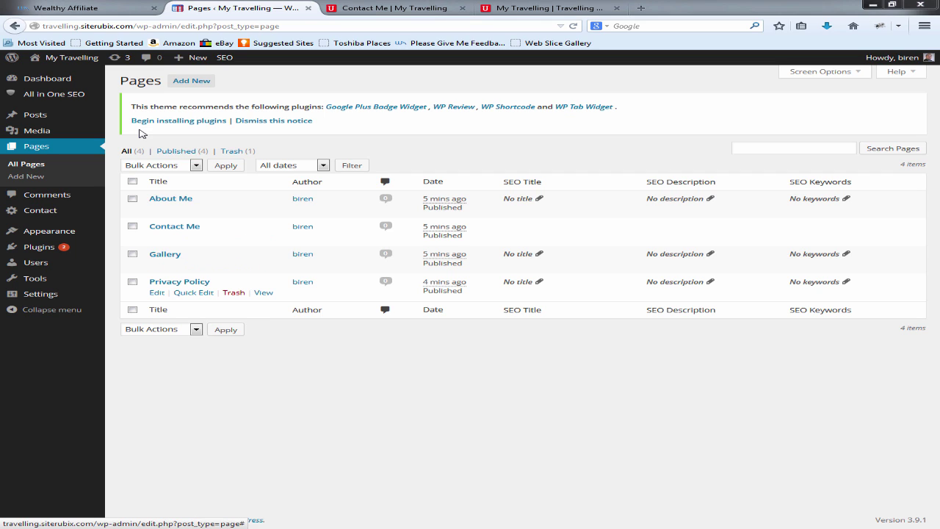
pyautogui.click(156, 292)
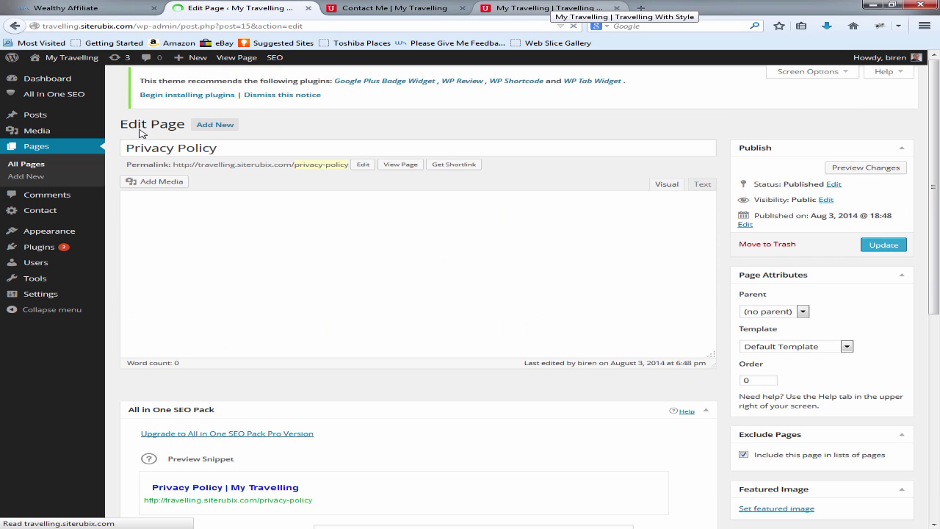
# Step: Go to getfreeonlinebusinesstraining.com and open Privacy-Policy.pdf with Adobe Reader
pyautogui.click(547, 8)
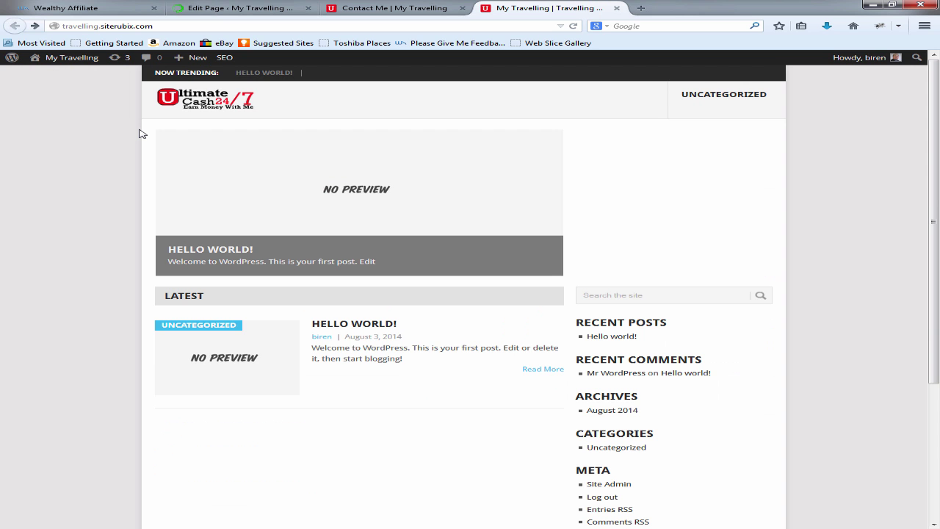
pyautogui.hotkey('ctrl', 'l')
pyautogui.write('getfreeonlinebusinesstraining.com/')
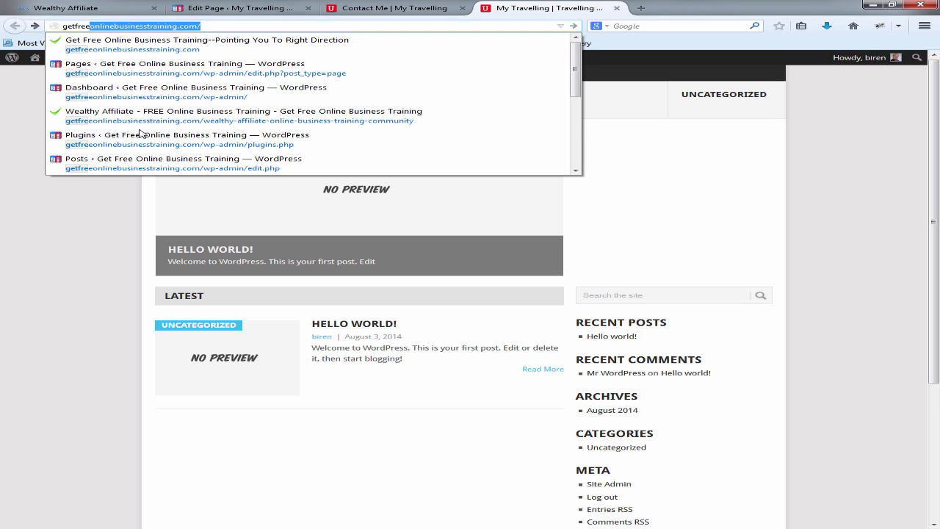
pyautogui.press('Return')
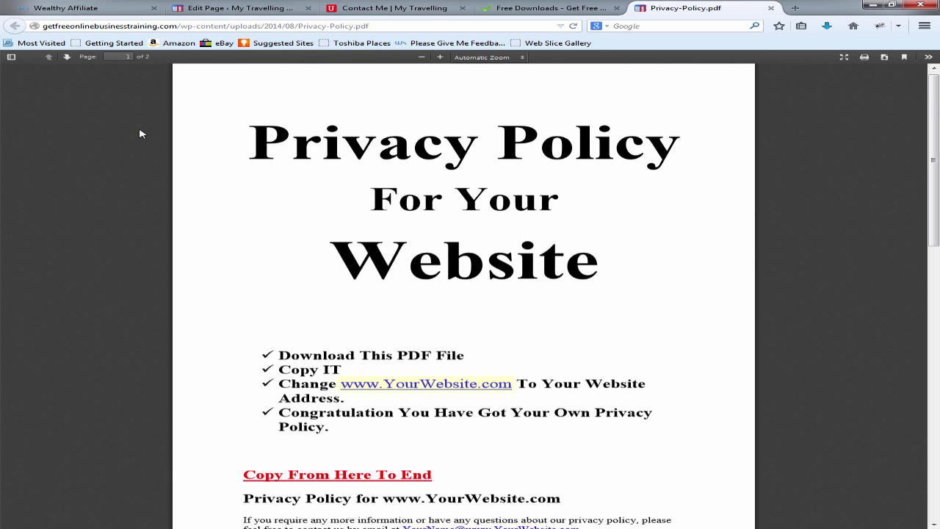
pyautogui.scroll(-3, 141, 134)
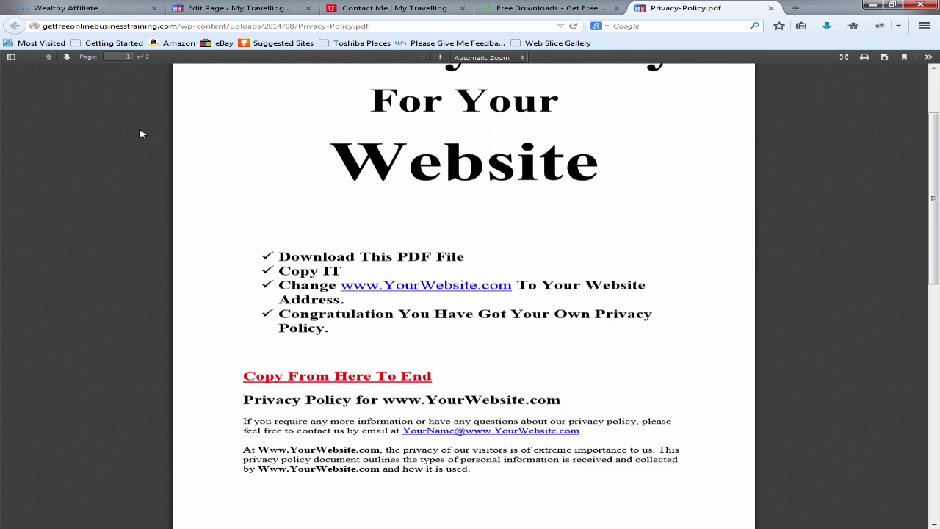
pyautogui.scroll(2, 142, 134)
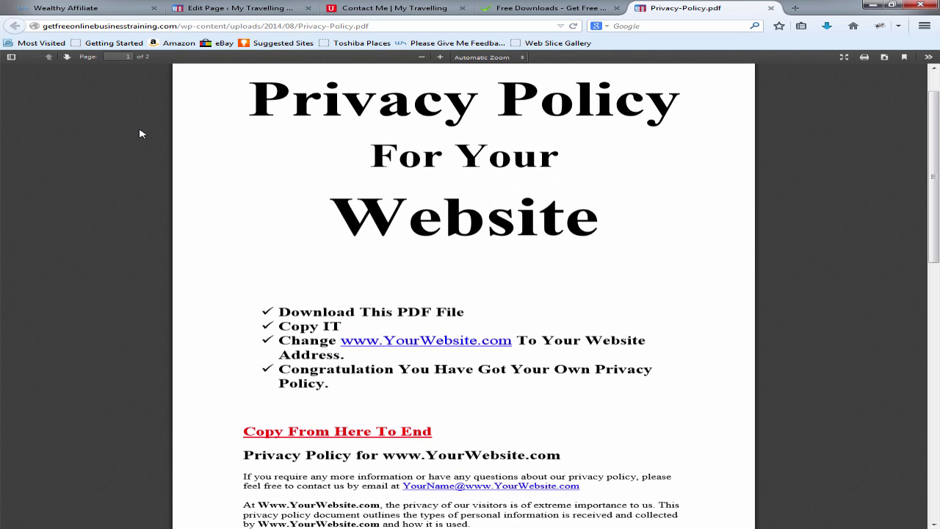
pyautogui.scroll(-2, 142, 133)
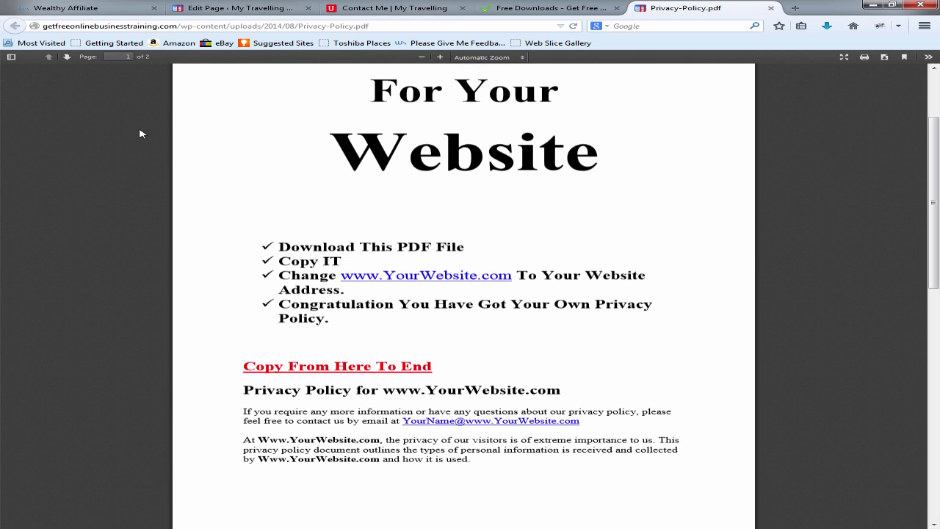
pyautogui.scroll(3, 142, 133)
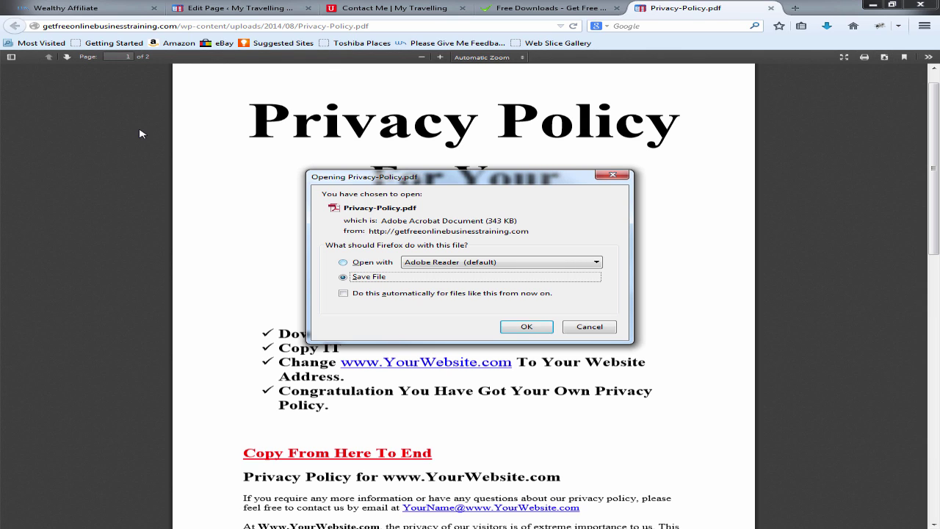
pyautogui.press('Up')
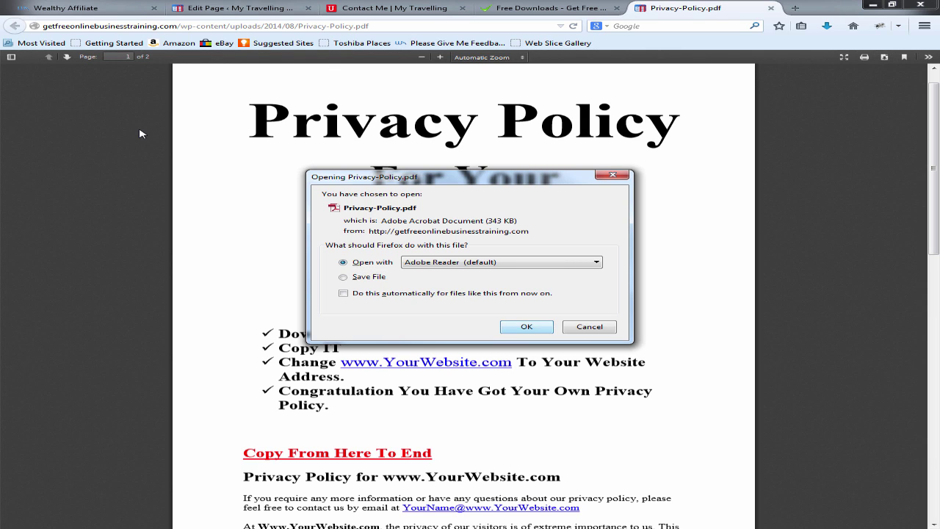
pyautogui.press('Return')
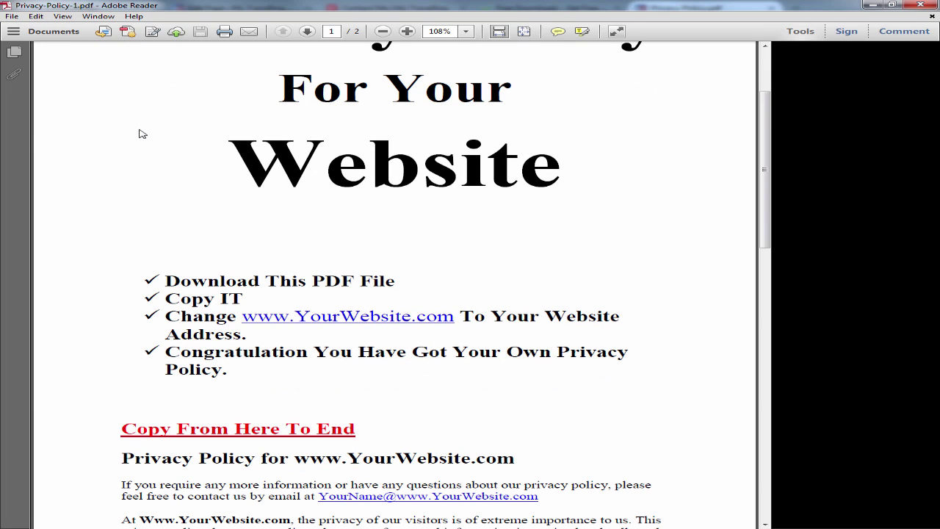
pyautogui.scroll(-3, 142, 133)
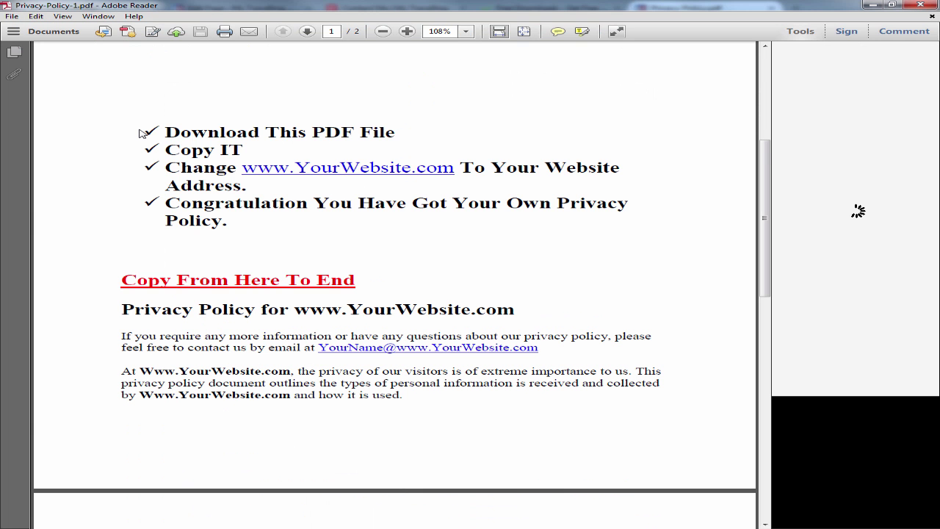
pyautogui.scroll(-10, 142, 134)
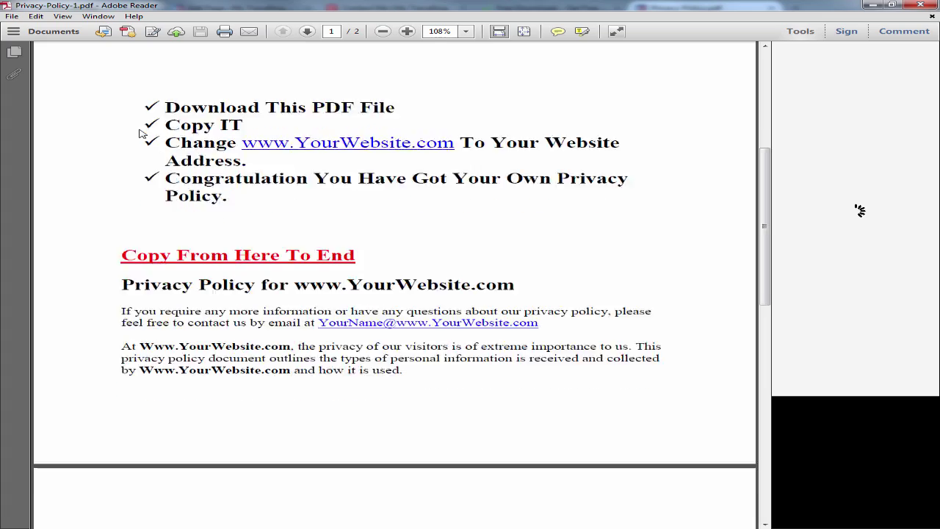
pyautogui.scroll(-1, 143, 133)
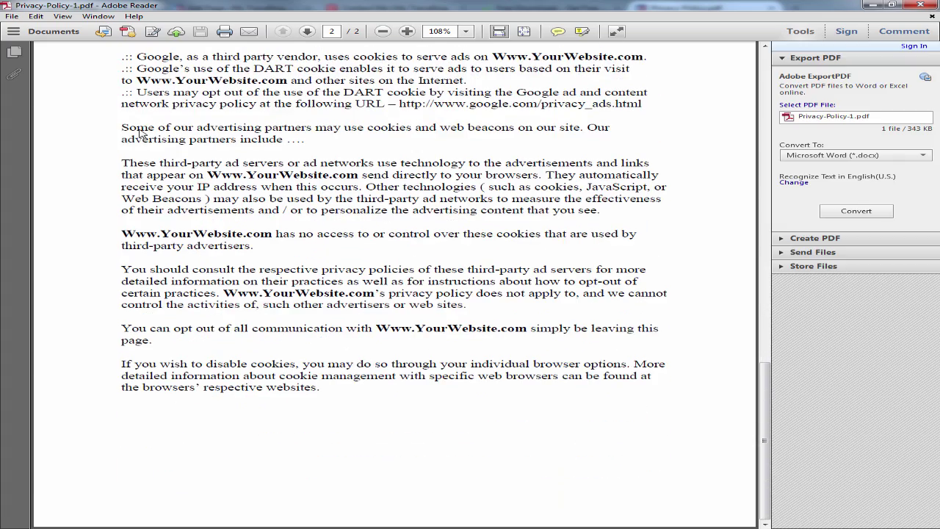
pyautogui.scroll(12, 143, 133)
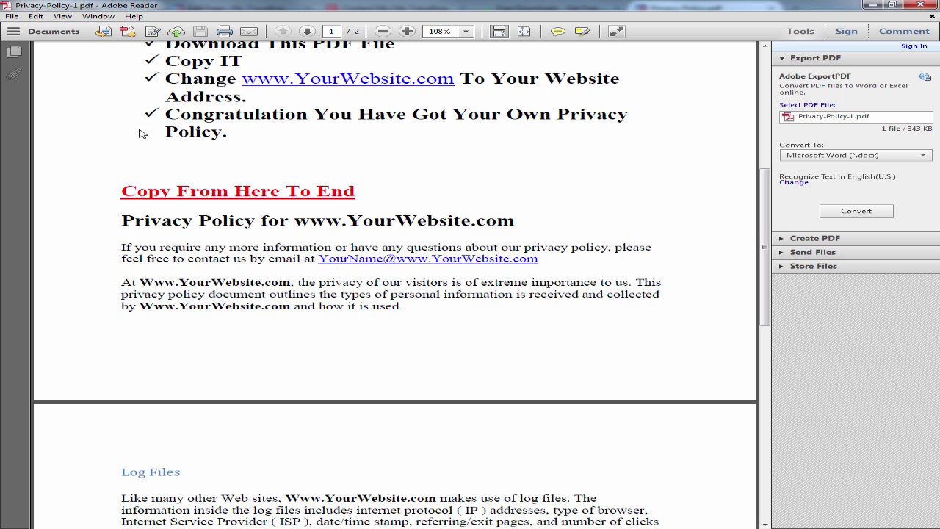
pyautogui.hotkey('ctrl', 'shift', 'End')
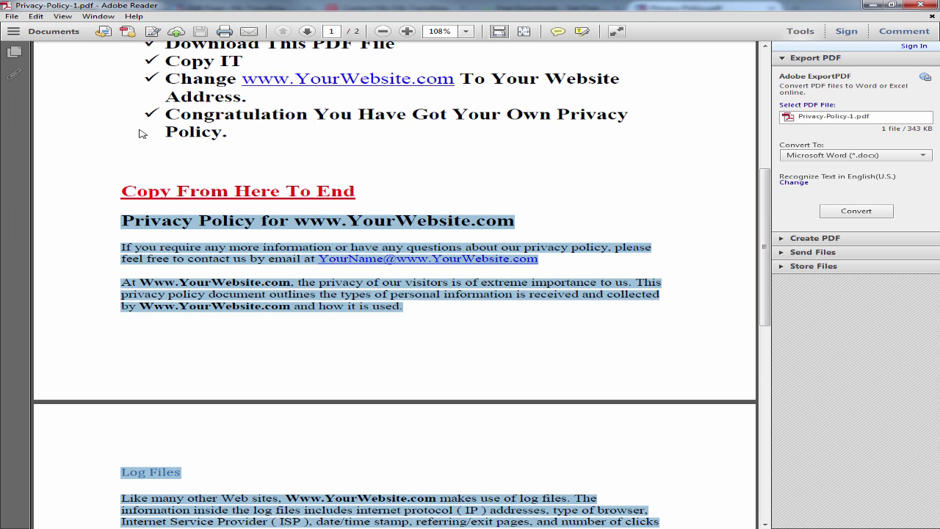
pyautogui.scroll(-3, 142, 134)
pyautogui.scroll(3, 143, 134)
pyautogui.hotkey('shift', 'F10')
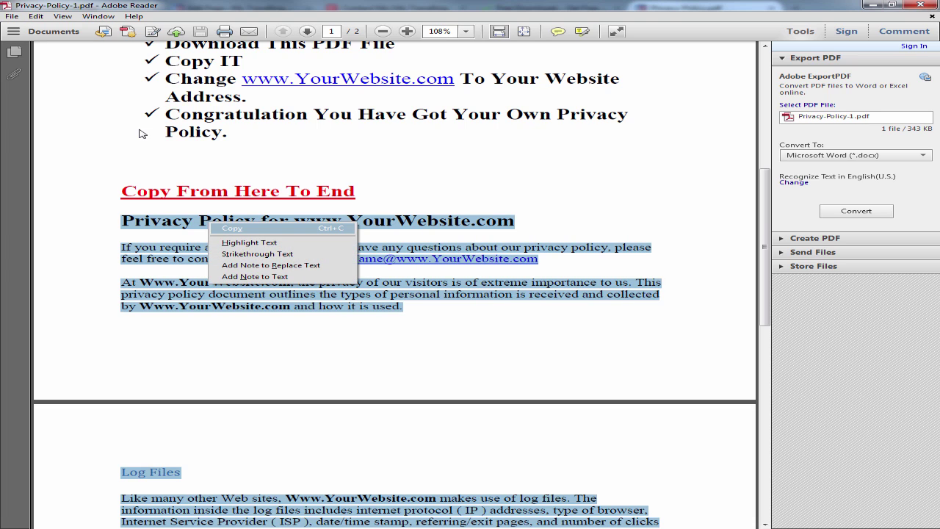
pyautogui.press('Return')
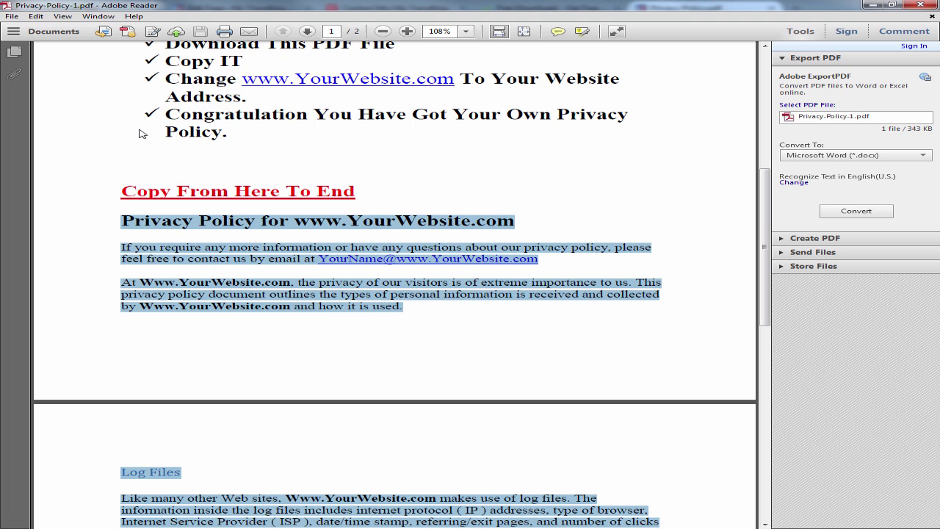
pyautogui.hotkey('alt', 'Tab')
# Step: Close the PDF and Free Downloads tabs and paste the policy into the Privacy Policy page
pyautogui.hotkey('ctrl', 'w')
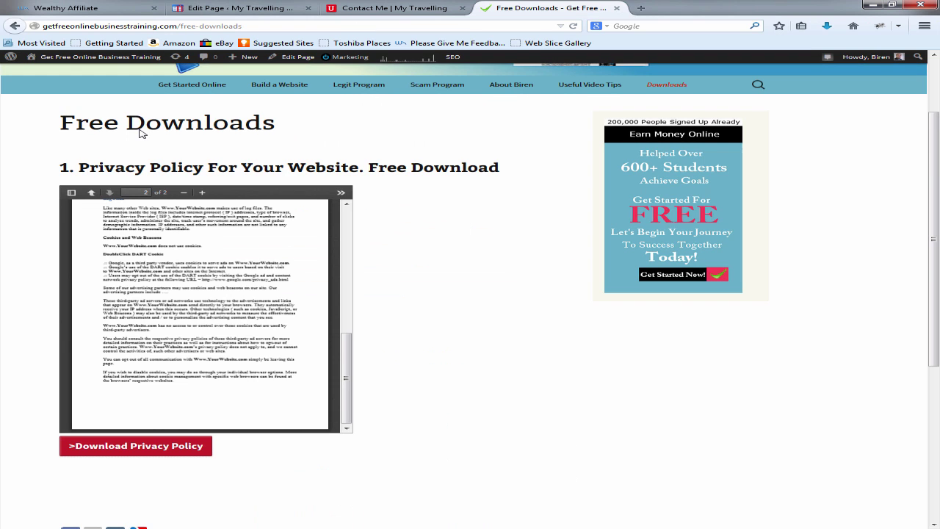
pyautogui.hotkey('ctrl', 'w')
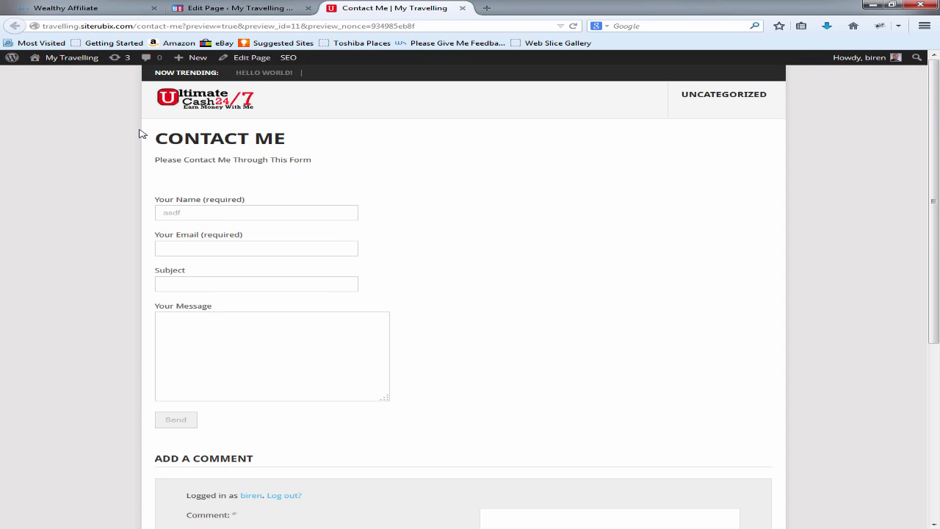
pyautogui.hotkey('ctrl', 'shift', 'Tab')
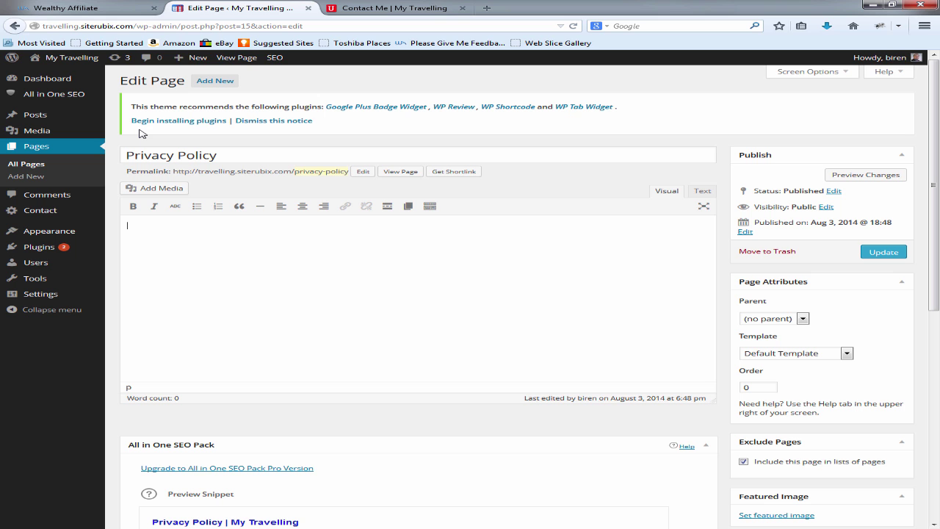
pyautogui.hotkey('ctrl', 'v')
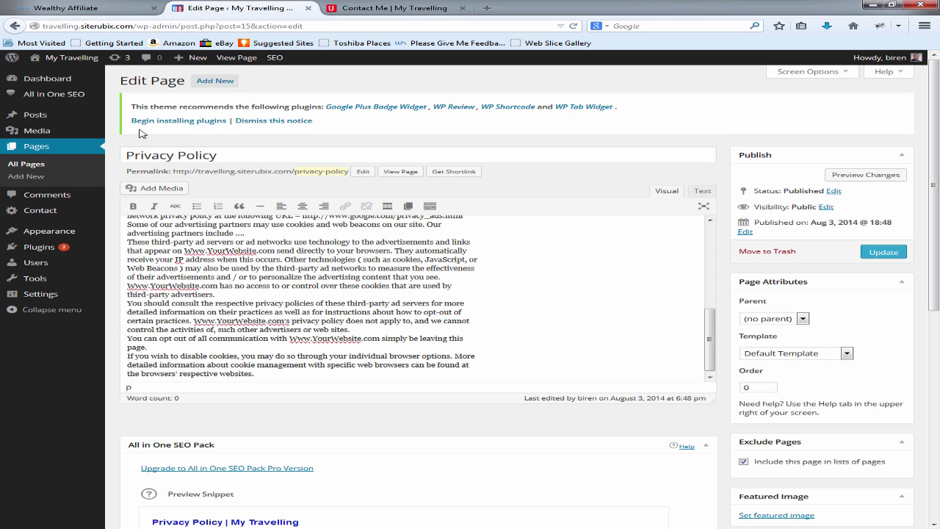
pyautogui.hotkey('ctrl', 'Home')
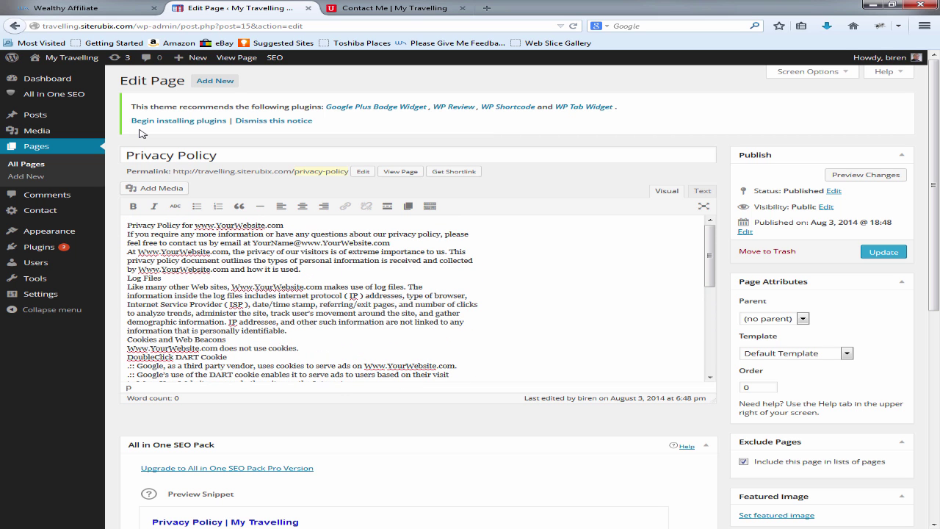
# Step: Try Heading 2 on the title line, then reset all the page text to normal paragraphs
pyautogui.hotkey('shift', 'Left')
pyautogui.hotkey('shift', 'Left')
pyautogui.hotkey('shift', 'Left')
pyautogui.hotkey('shift', 'Left')
pyautogui.hotkey('shift', 'Left')
pyautogui.hotkey('shift', 'Left')
pyautogui.hotkey('shift', 'Left')
pyautogui.hotkey('shift', 'Left')
pyautogui.hotkey('shift', 'Left')
pyautogui.hotkey('shift', 'Left')
pyautogui.hotkey('shift', 'Left')
pyautogui.hotkey('shift', 'Left')
pyautogui.hotkey('shift', 'Left')
pyautogui.hotkey('shift', 'Left')
pyautogui.hotkey('shift', 'Left')
pyautogui.hotkey('shift', 'Left')
pyautogui.hotkey('shift', 'Left')
pyautogui.hotkey('shift', 'Left')
pyautogui.hotkey('shift', 'Left')
pyautogui.hotkey('shift', 'Left')
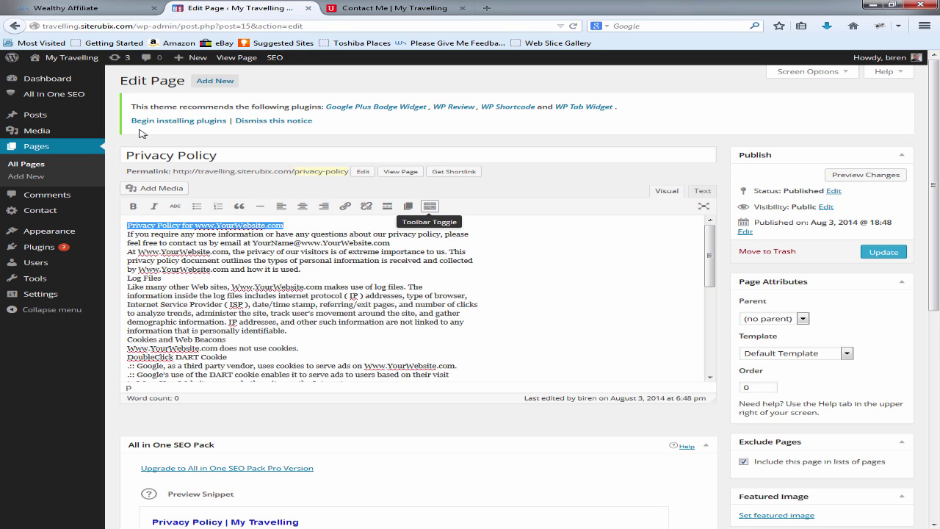
pyautogui.click(430, 206)
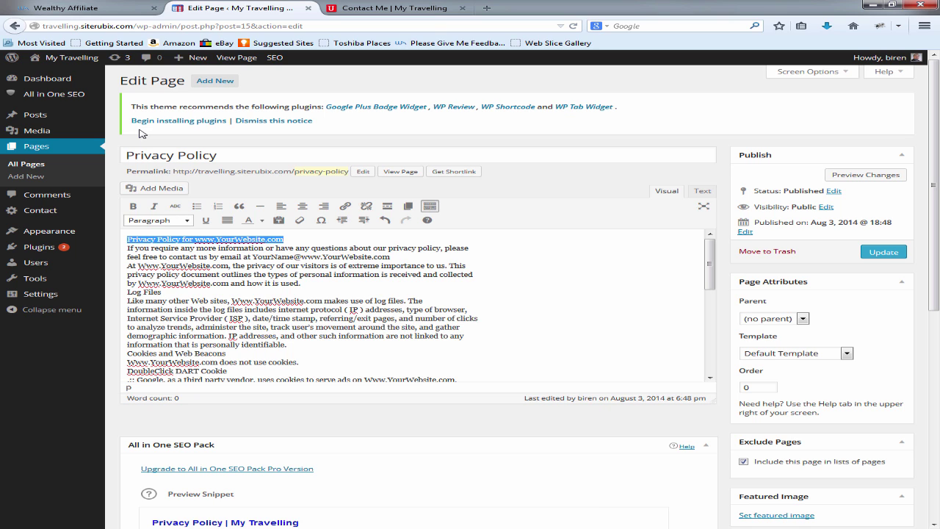
pyautogui.click(158, 220)
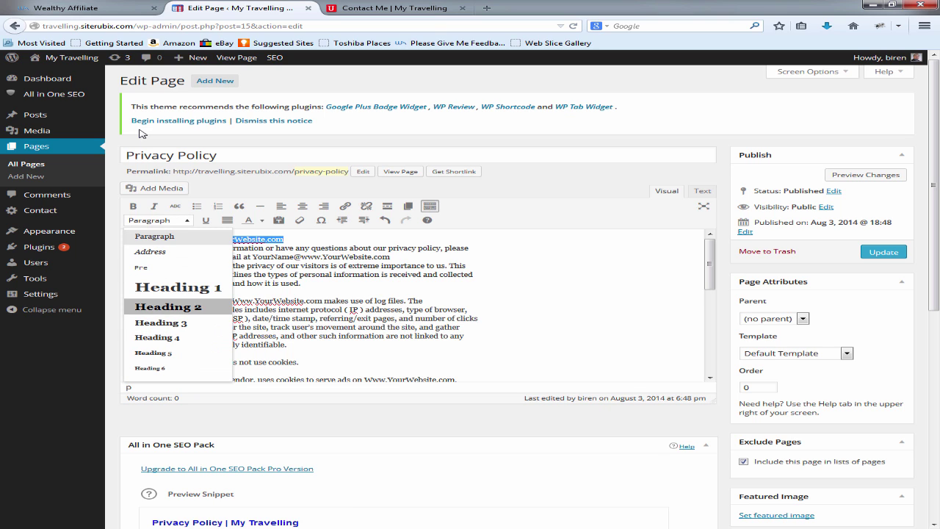
pyautogui.click(150, 306)
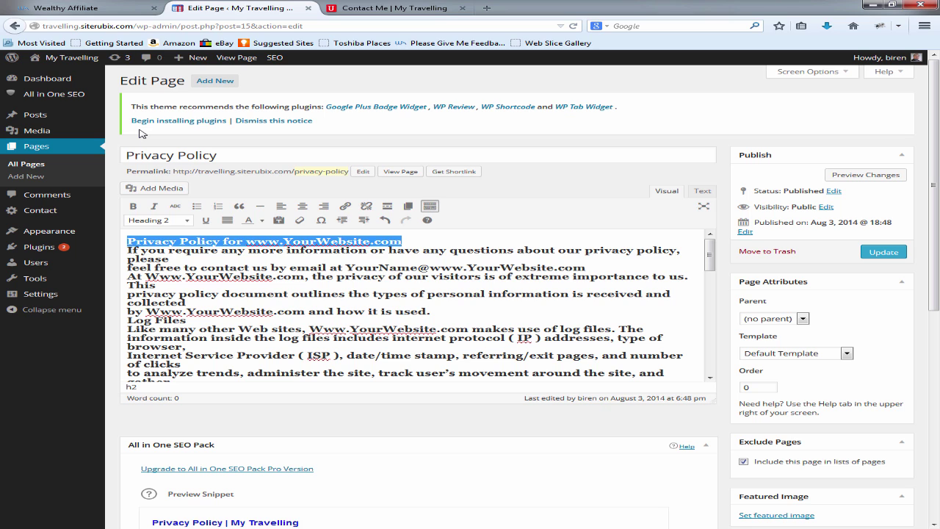
pyautogui.press('Right')
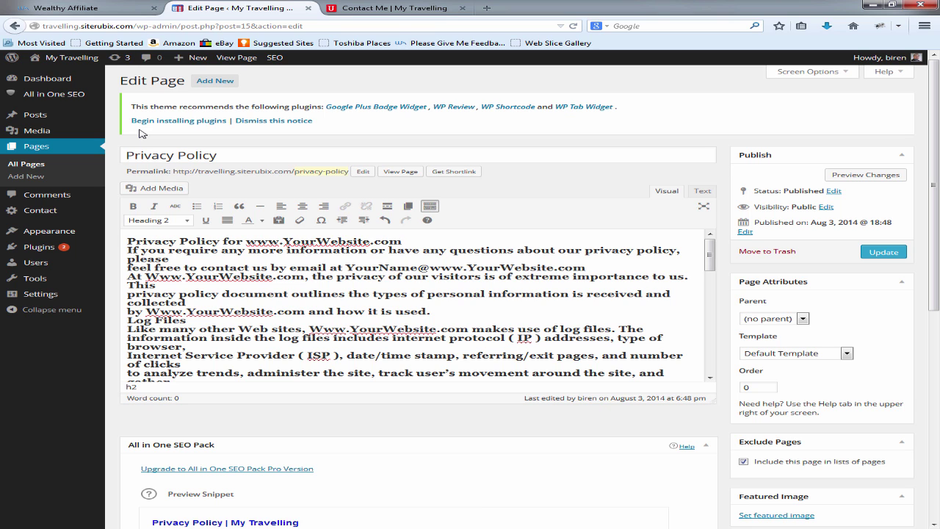
pyautogui.hotkey('ctrl', 'a')
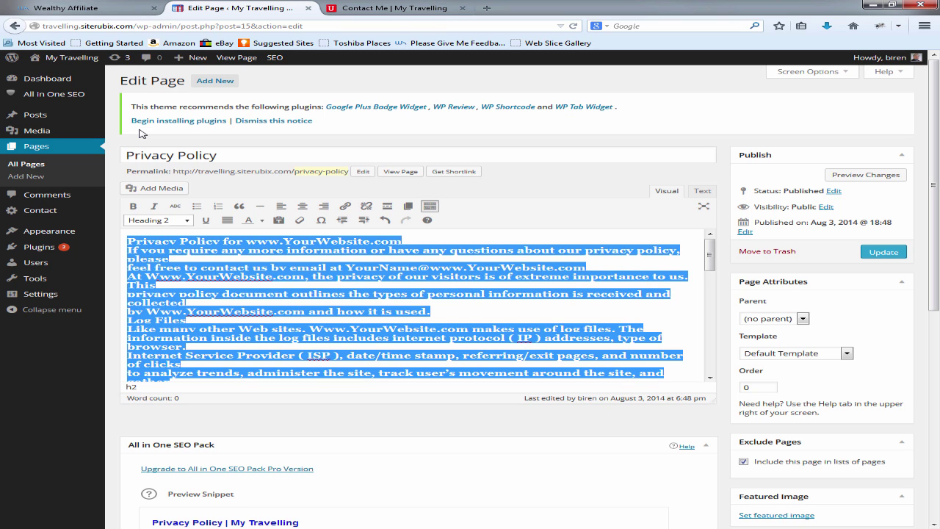
pyautogui.click(158, 220)
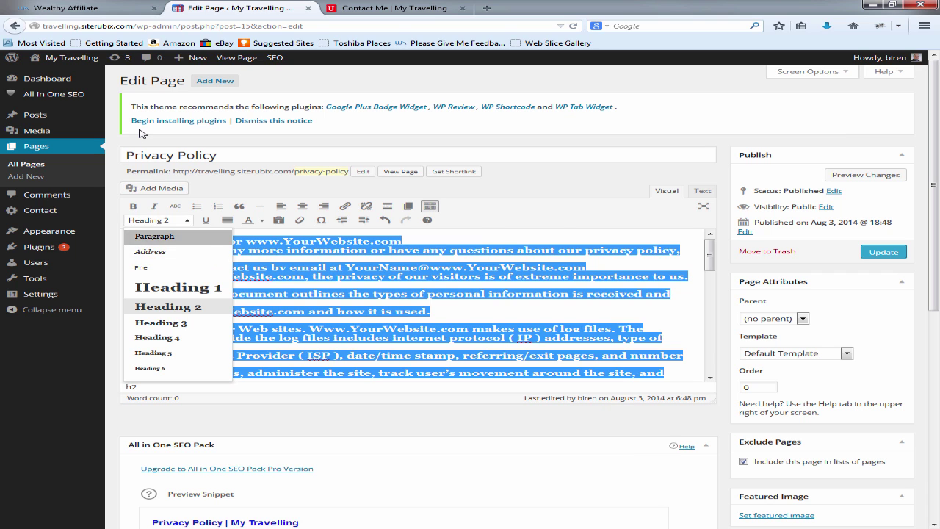
pyautogui.press('Return')
pyautogui.click(312, 248)
pyautogui.hotkey('shift', 'Left')
pyautogui.hotkey('shift', 'Left')
pyautogui.hotkey('shift', 'Left')
pyautogui.hotkey('shift', 'Left')
pyautogui.hotkey('shift', 'Left')
pyautogui.hotkey('shift', 'Left')
pyautogui.hotkey('shift', 'Left')
pyautogui.hotkey('shift', 'Left')
pyautogui.hotkey('shift', 'Left')
pyautogui.hotkey('shift', 'Left')
pyautogui.hotkey('shift', 'Left')
pyautogui.hotkey('shift', 'Left')
pyautogui.hotkey('shift', 'Left')
pyautogui.hotkey('shift', 'Left')
pyautogui.hotkey('shift', 'Left')
pyautogui.hotkey('shift', 'Left')
pyautogui.hotkey('shift', 'Left')
pyautogui.hotkey('shift', 'Left')
pyautogui.hotkey('shift', 'Left')
pyautogui.hotkey('shift', 'Left')
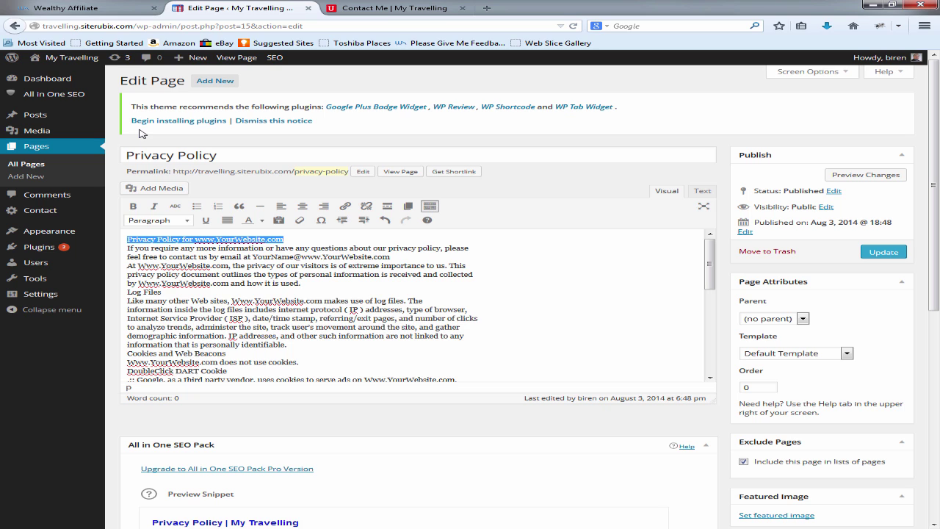
pyautogui.press('Return')
pyautogui.press('Down')
pyautogui.press('Down')
pyautogui.press('Down')
pyautogui.press('Down')
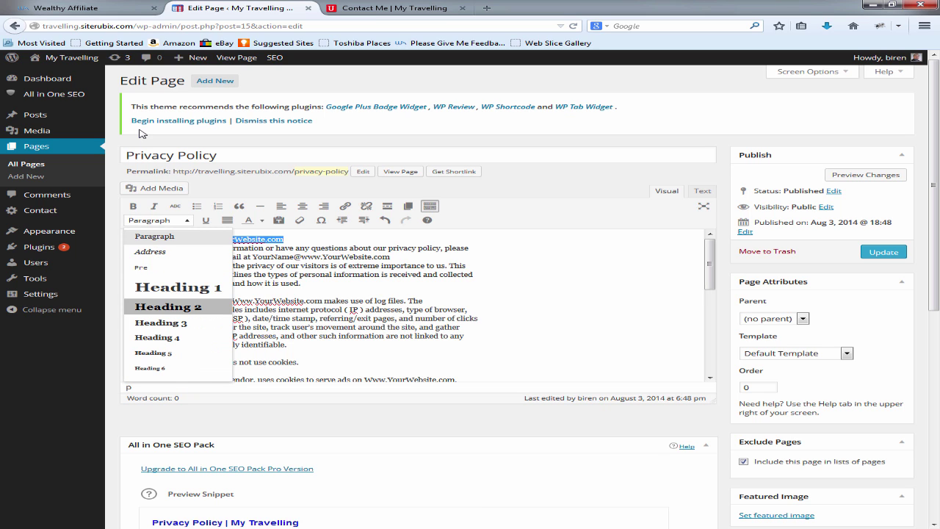
pyautogui.press('Return')
pyautogui.press('Right')
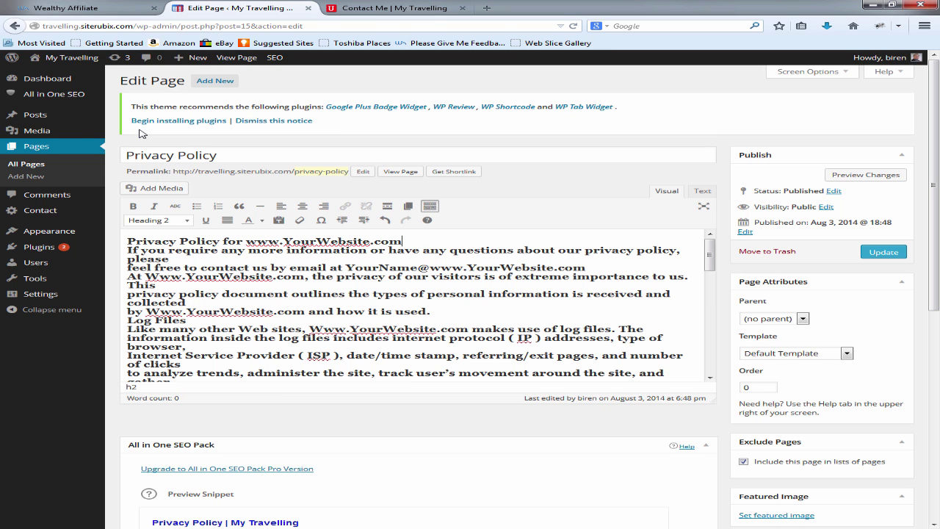
pyautogui.press('Return')
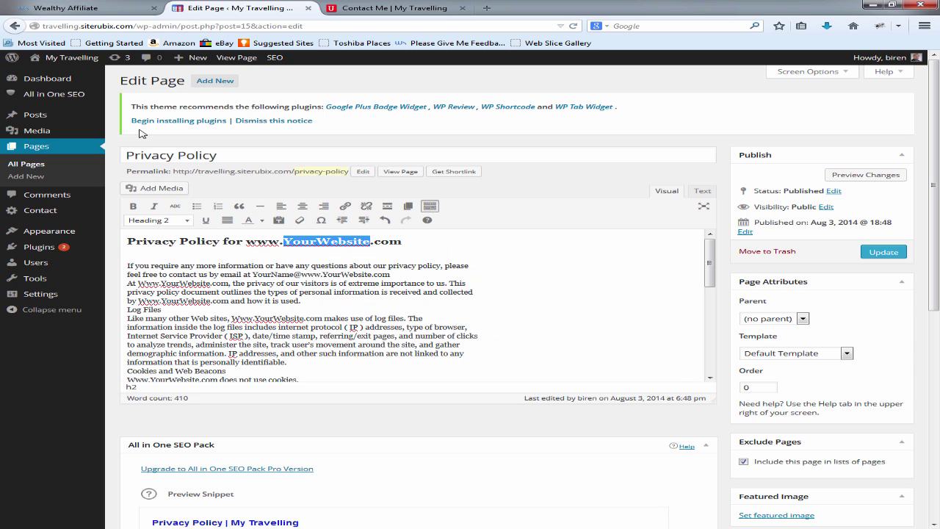
# Step: Add blank lines after the contact paragraph and try Heading 2 on 'Log Files'
pyautogui.click(391, 275)
pyautogui.press('Return')
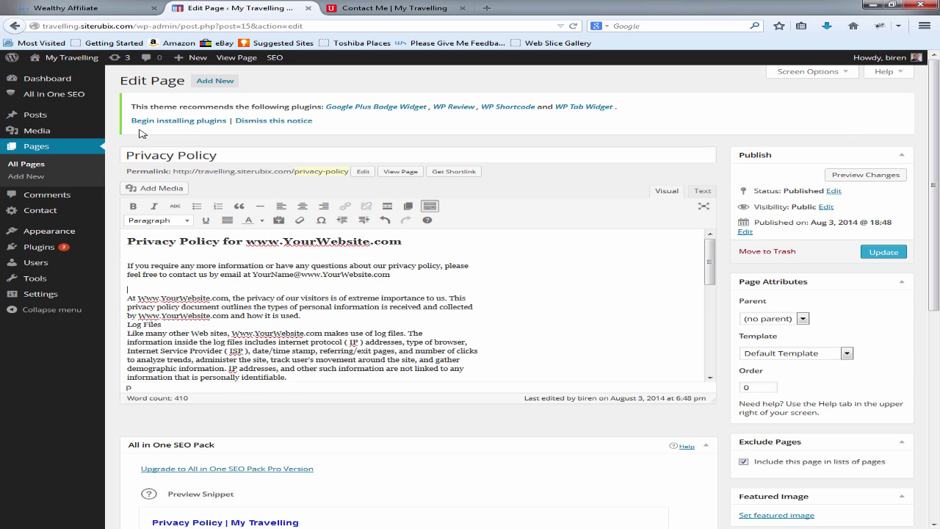
pyautogui.press('Return')
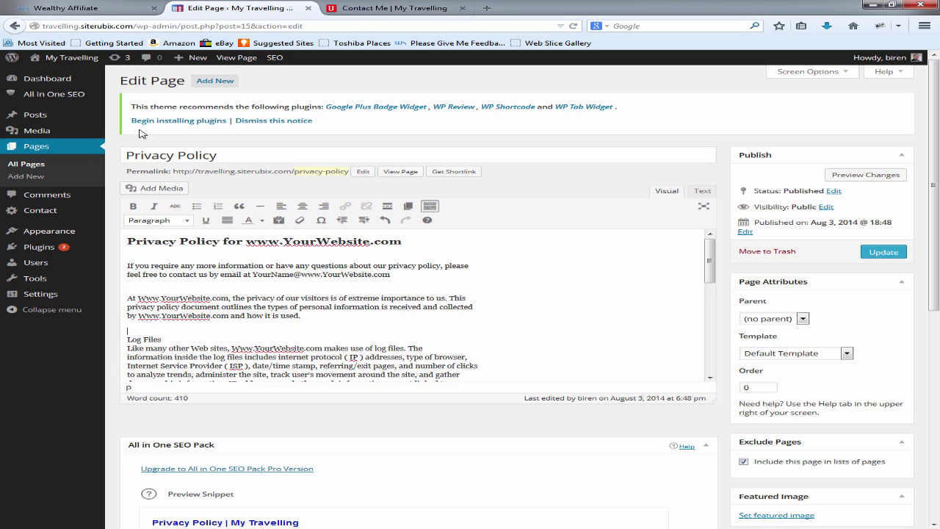
pyautogui.moveTo(160, 339); pyautogui.dragTo(127, 339)
pyautogui.click(158, 220)
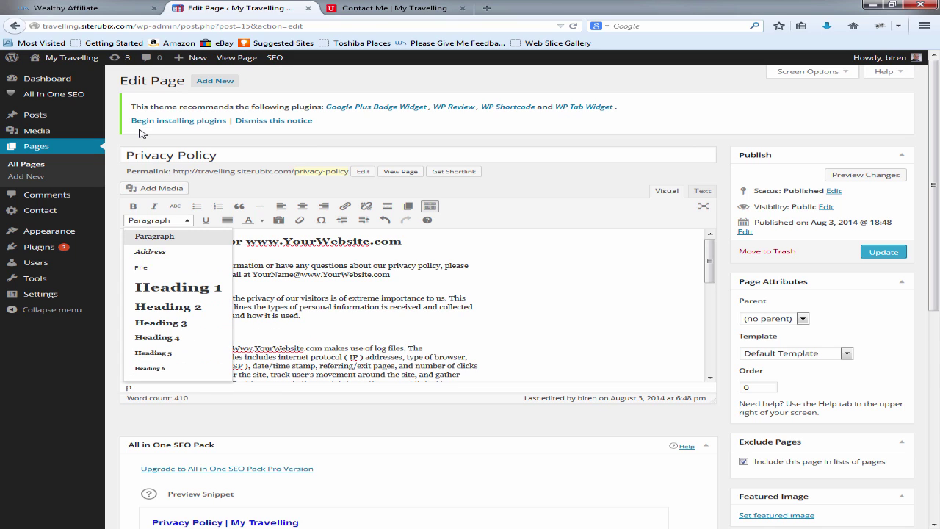
pyautogui.click(168, 306)
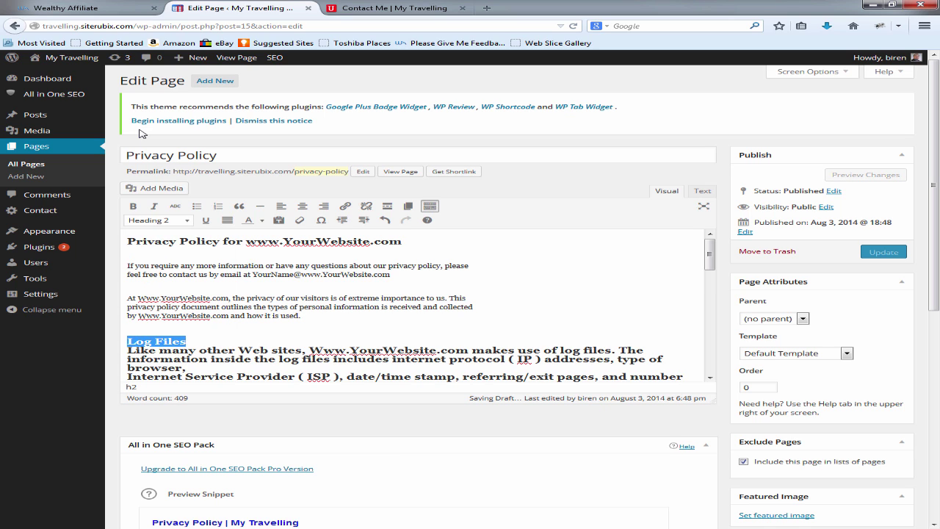
pyautogui.click(157, 221)
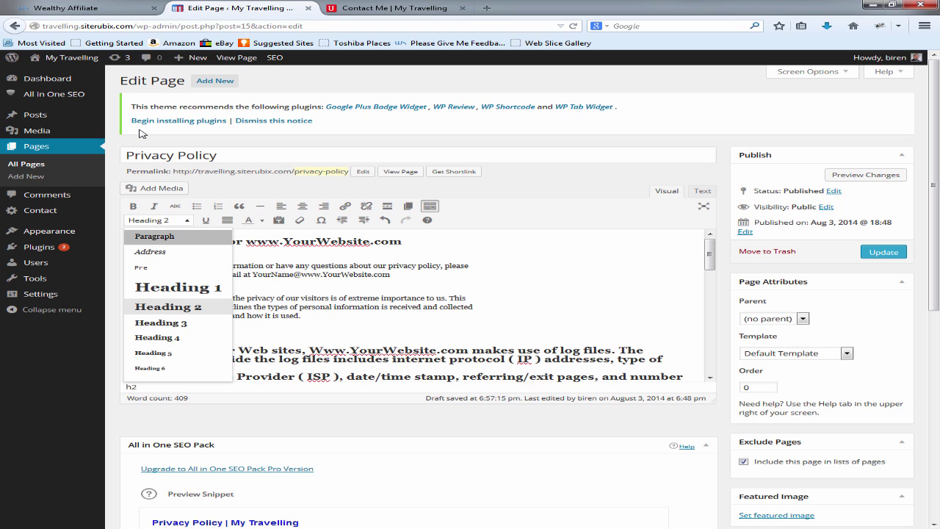
pyautogui.press('Return')
# Step: Add a blank line after 'Log Files' and format it as Heading 2
pyautogui.press('Right')
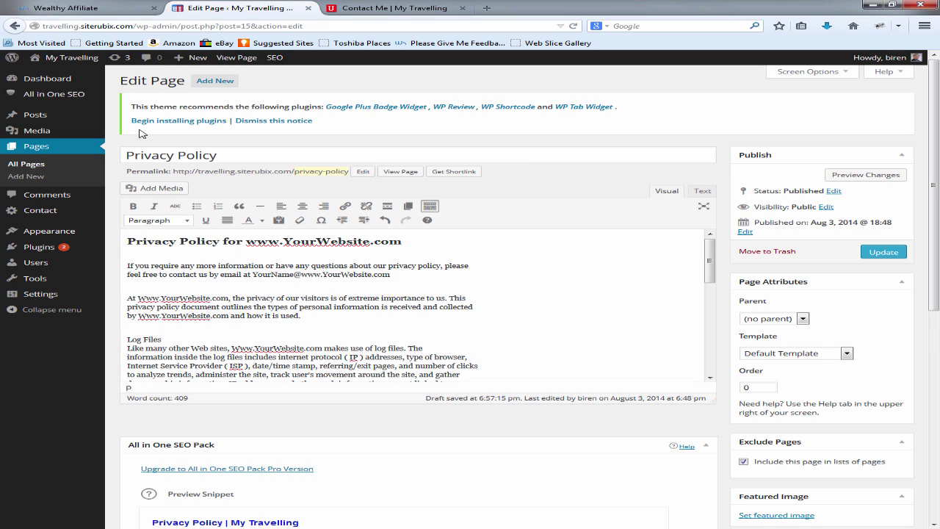
pyautogui.press('Return')
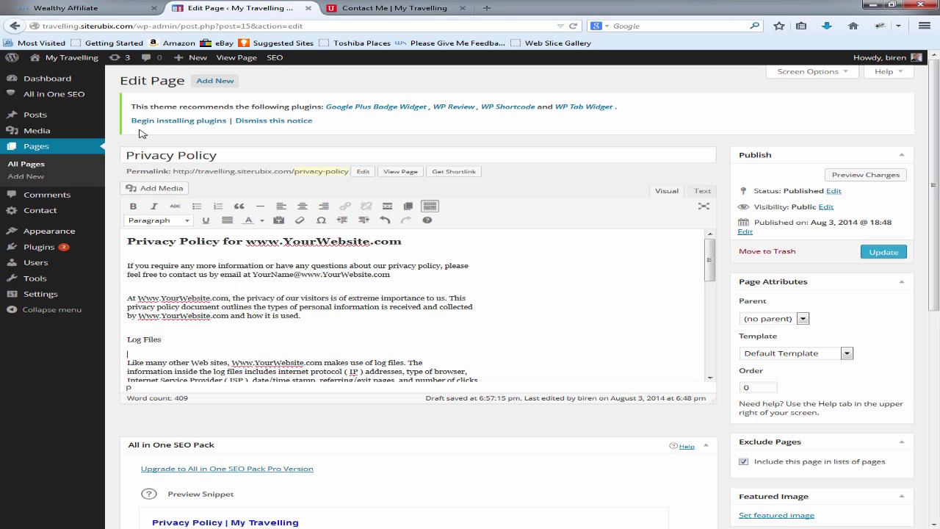
pyautogui.press('Left')
pyautogui.hotkey('shift', 'Left')
pyautogui.hotkey('shift', 'Left')
pyautogui.hotkey('shift', 'Left')
pyautogui.hotkey('shift', 'Left')
pyautogui.hotkey('shift', 'Left')
pyautogui.hotkey('shift', 'Left')
pyautogui.hotkey('shift', 'Left')
pyautogui.hotkey('shift', 'Left')
pyautogui.hotkey('shift', 'Left')
pyautogui.press('Down')
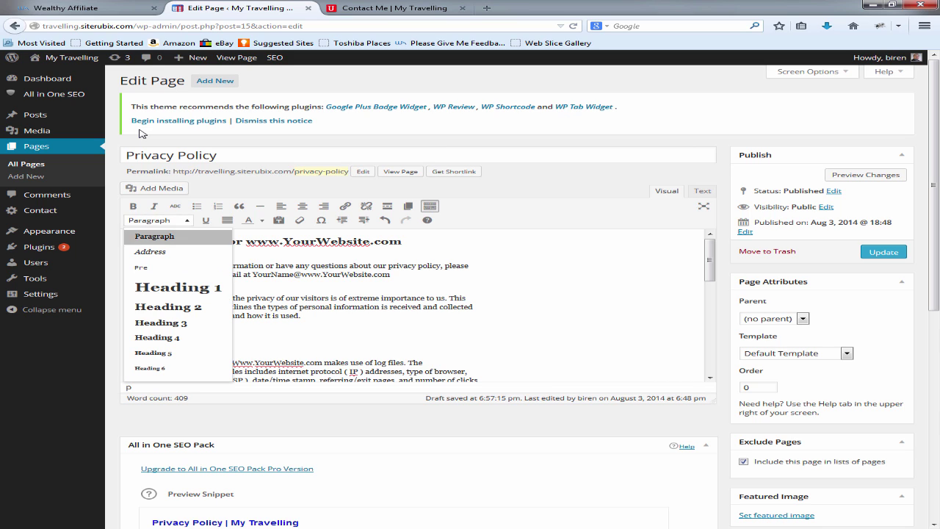
pyautogui.press('Down')
pyautogui.press('Down')
pyautogui.press('Down')
pyautogui.press('Down')
pyautogui.press('Return')
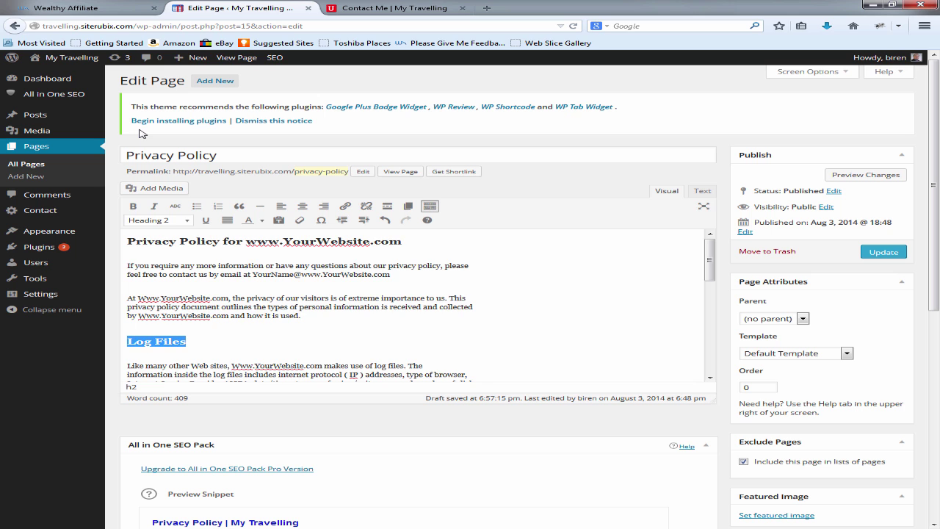
# Step: Add a blank line between the log files paragraph and 'Cookies and Web Beacons'
pyautogui.press('pagedown')
pyautogui.press('pagedown')
pyautogui.press('pageup')
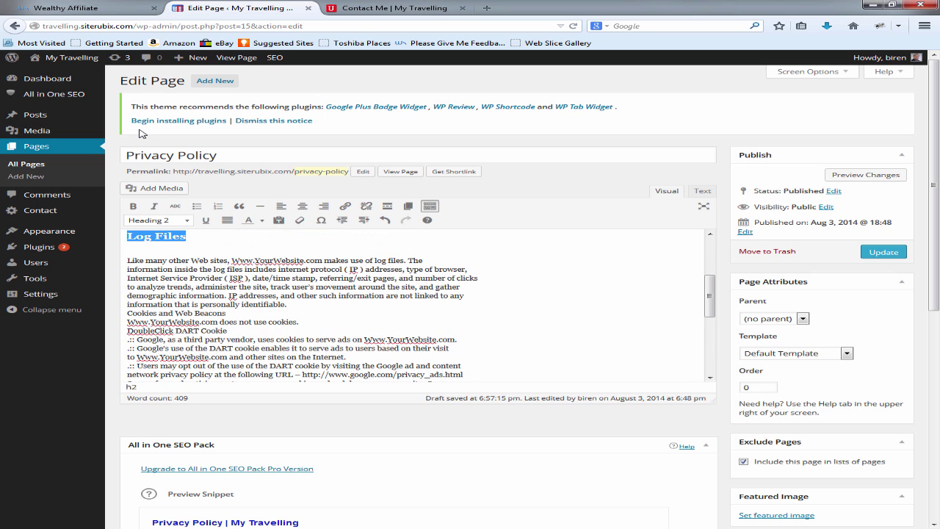
pyautogui.press('End')
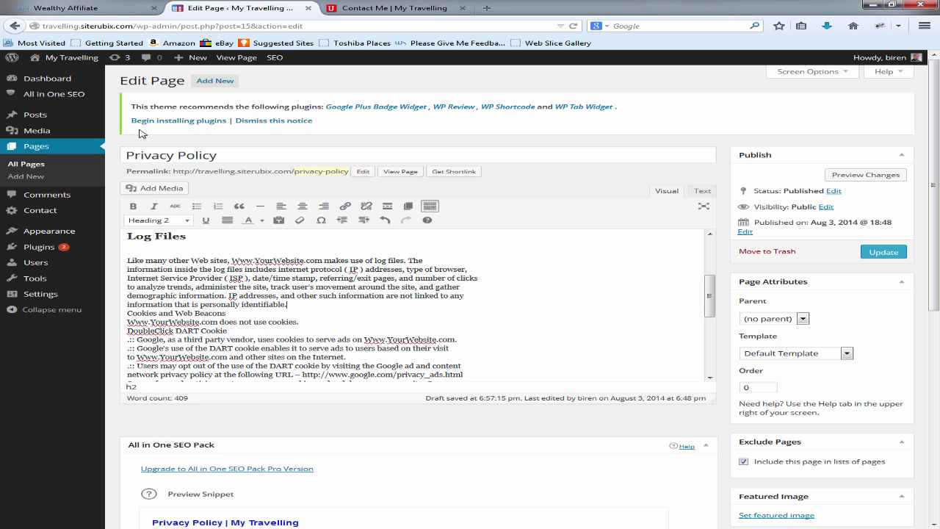
pyautogui.press('Down')
pyautogui.press('Down')
pyautogui.press('Down')
pyautogui.press('Down')
pyautogui.press('Down')
pyautogui.press('Down')
pyautogui.press('Down')
pyautogui.press('Return')
pyautogui.press('pagedown')
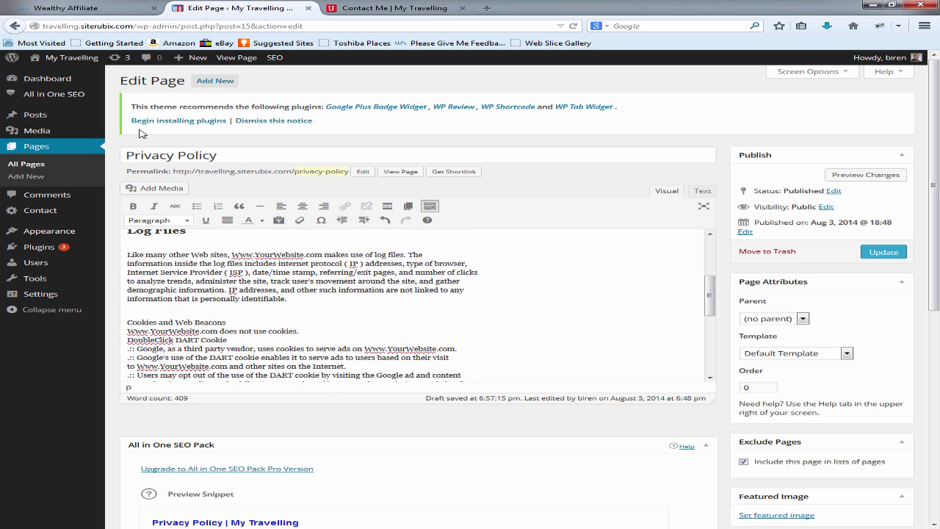
pyautogui.press('pagedown')
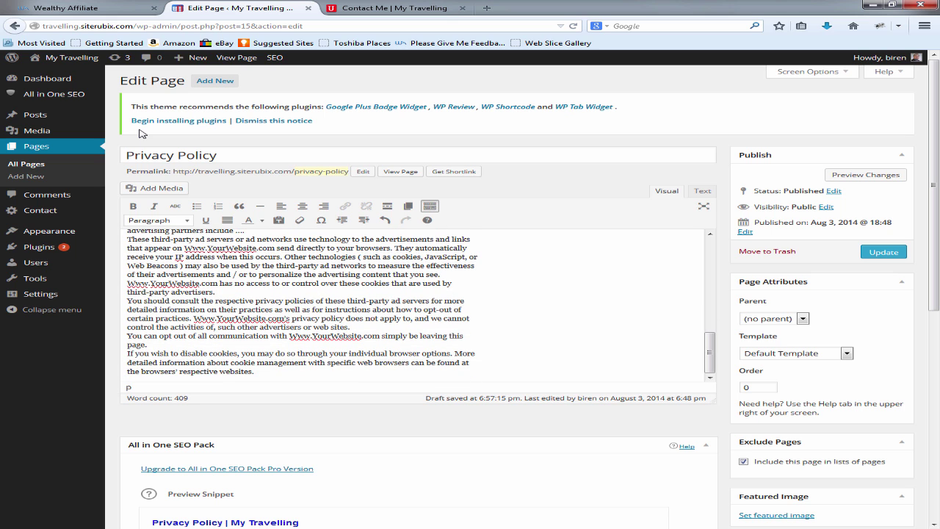
# Step: Add blank lines between the cookie and advertising paragraphs through the closing text
pyautogui.press('Return')
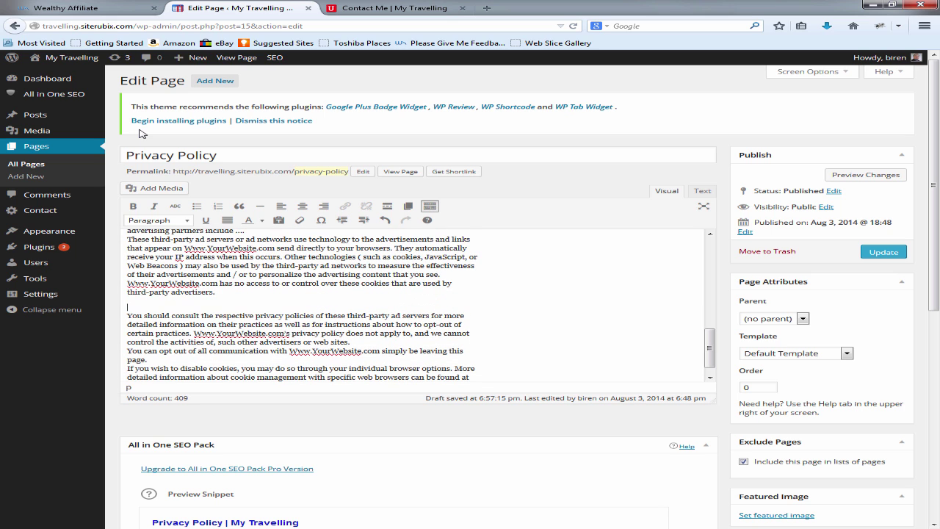
pyautogui.press('pageup')
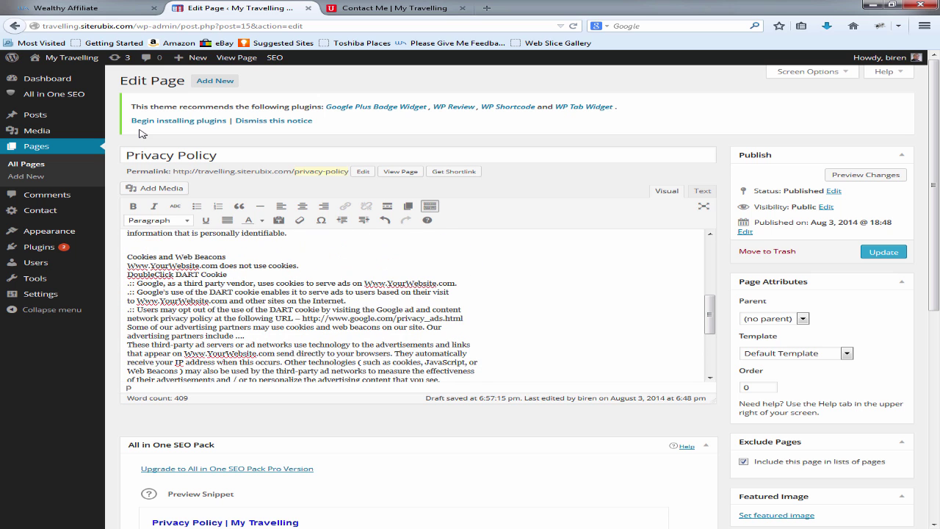
pyautogui.press('Return')
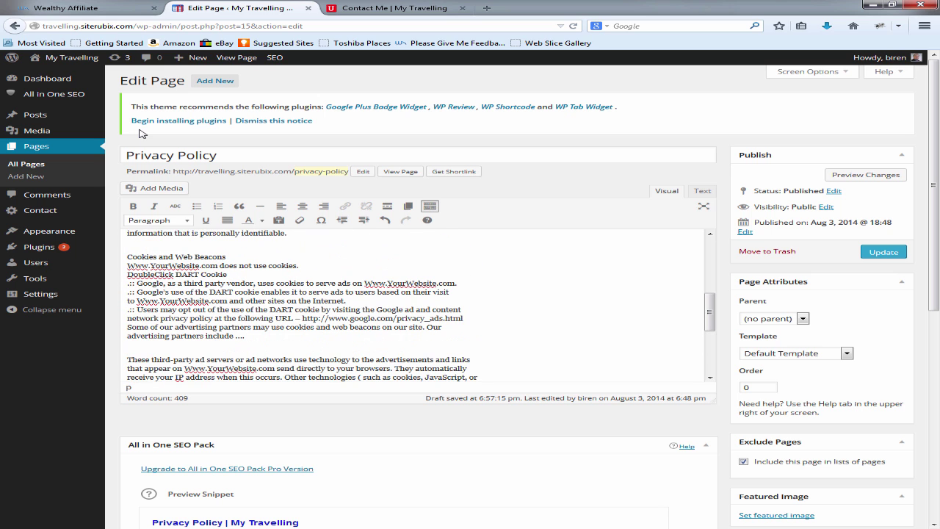
pyautogui.press('pagedown')
pyautogui.scroll(-3, 142, 132)
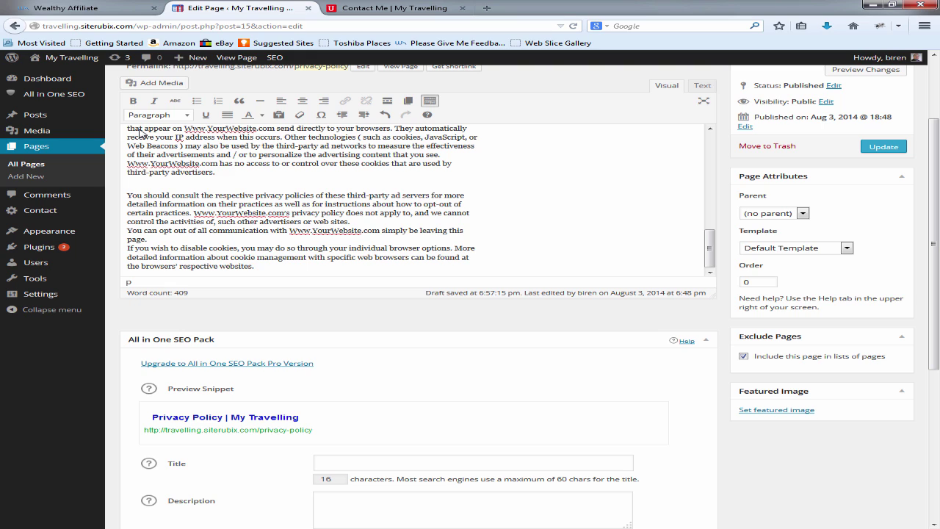
pyautogui.press('Return')
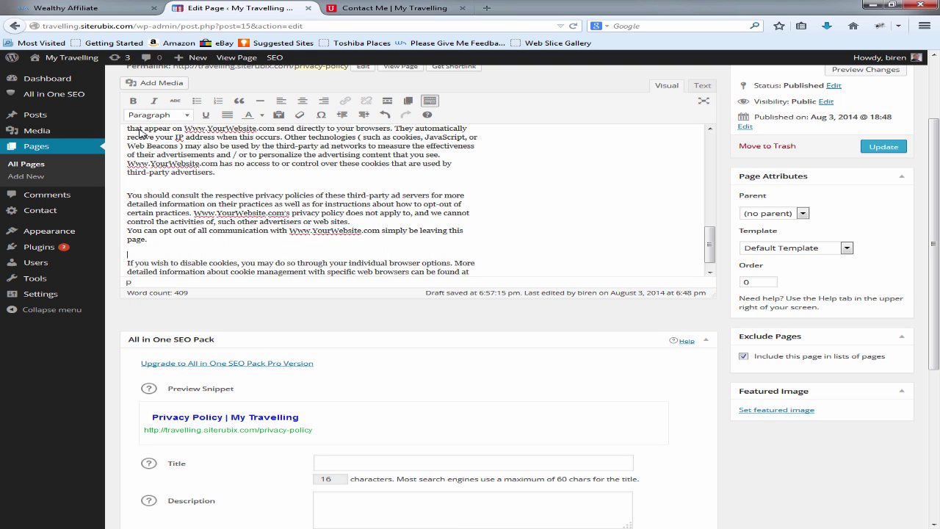
pyautogui.hotkey('shift', 'Right')
pyautogui.hotkey('shift', 'Right')
pyautogui.hotkey('shift', 'Right')
pyautogui.hotkey('shift', 'Right')
pyautogui.hotkey('shift', 'Right')
pyautogui.hotkey('shift', 'Right')
pyautogui.hotkey('shift', 'Right')
pyautogui.hotkey('shift', 'Right')
pyautogui.hotkey('shift', 'Right')
pyautogui.hotkey('shift', 'Right')
pyautogui.hotkey('shift', 'Right')
pyautogui.hotkey('shift', 'Right')
pyautogui.hotkey('shift', 'Right')
pyautogui.hotkey('shift', 'Right')
pyautogui.hotkey('shift', 'Right')
pyautogui.hotkey('shift', 'Right')
pyautogui.hotkey('shift', 'Right')
pyautogui.hotkey('shift', 'Right')
pyautogui.hotkey('shift', 'Right')
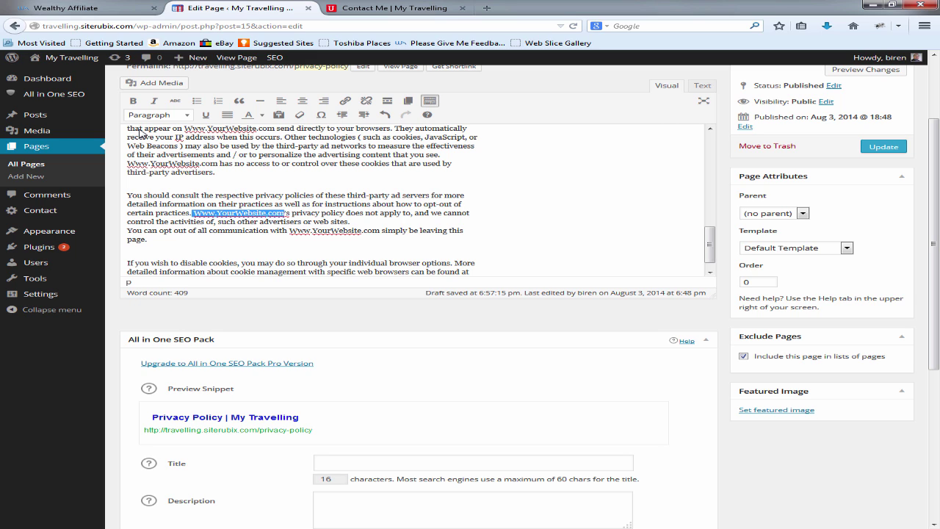
pyautogui.scroll(5, 139, 134)
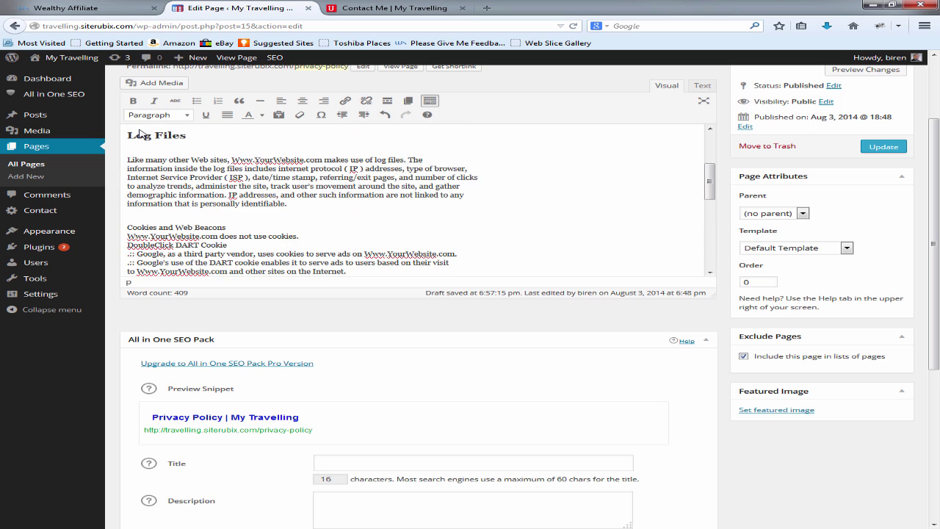
pyautogui.scroll(6, 139, 133)
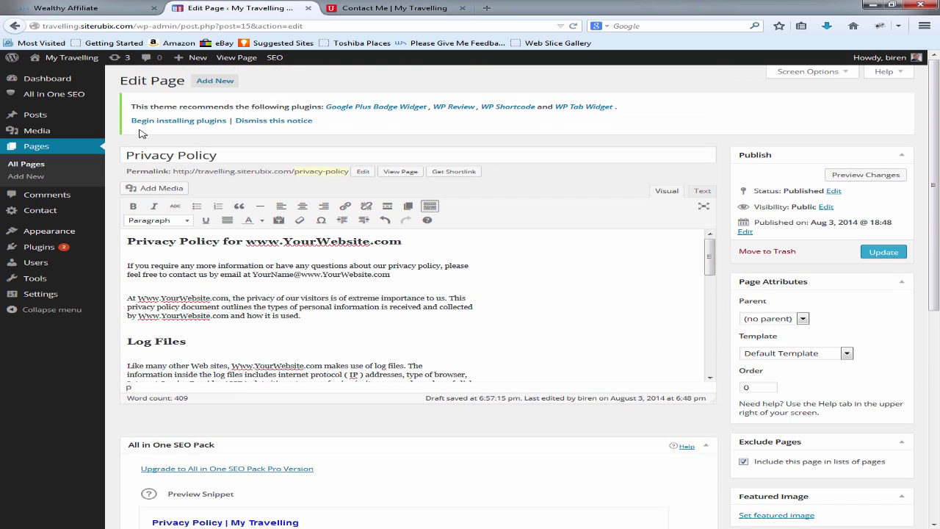
# Step: Update the Privacy Policy page and scroll through its Preview Changes tab
pyautogui.click(883, 252)
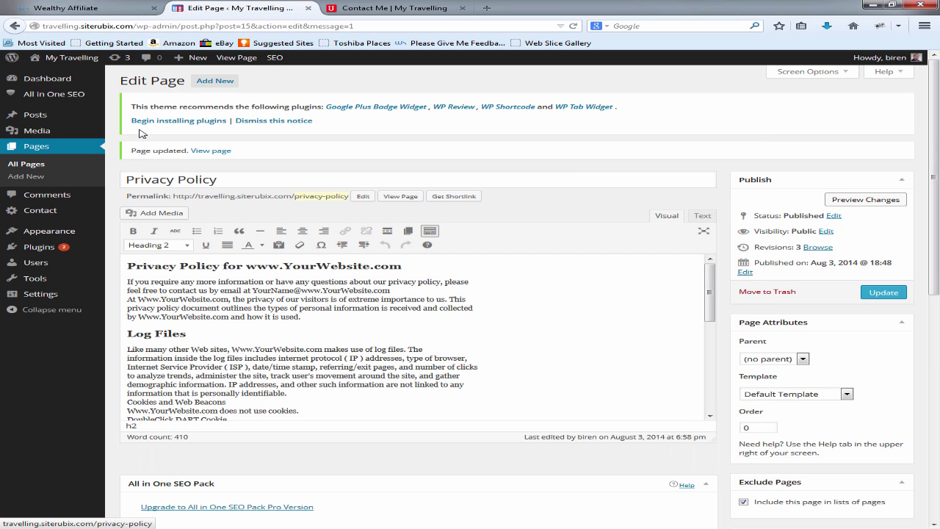
pyautogui.click(865, 199)
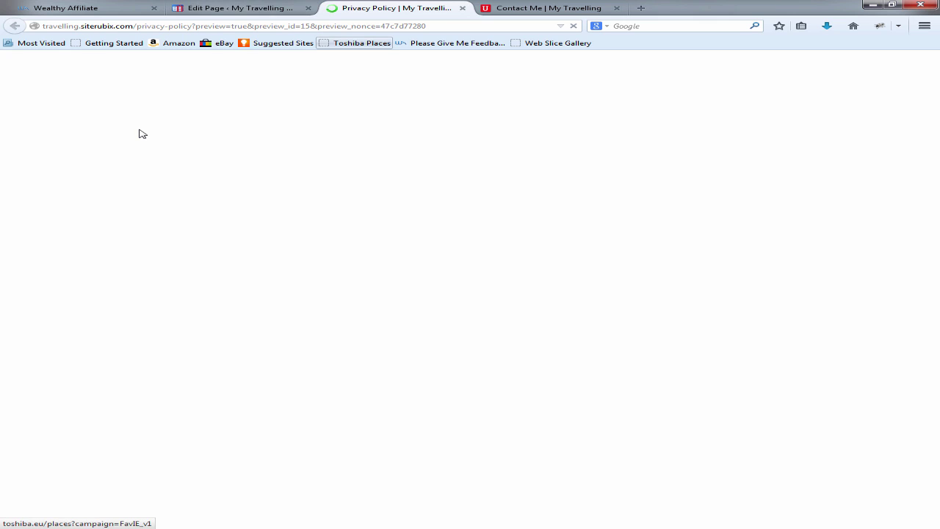
pyautogui.scroll(-6, 142, 134)
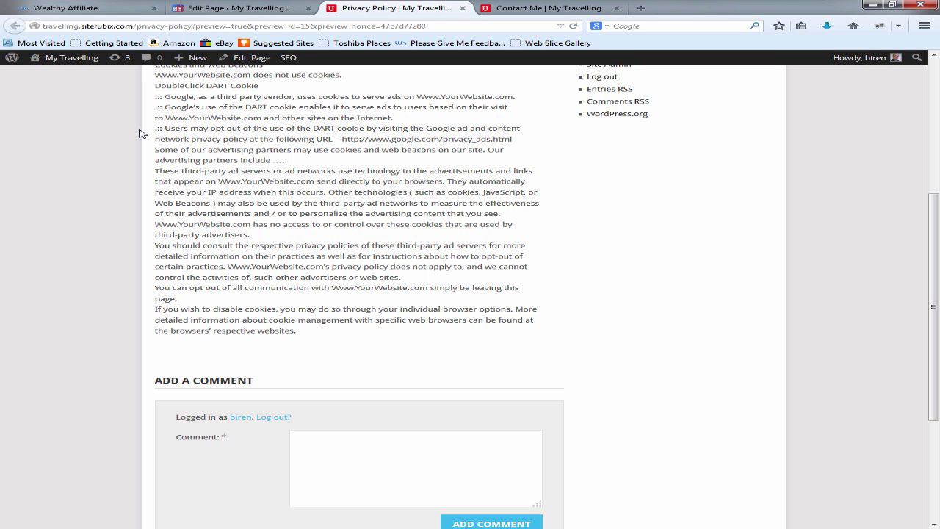
pyautogui.scroll(6, 142, 134)
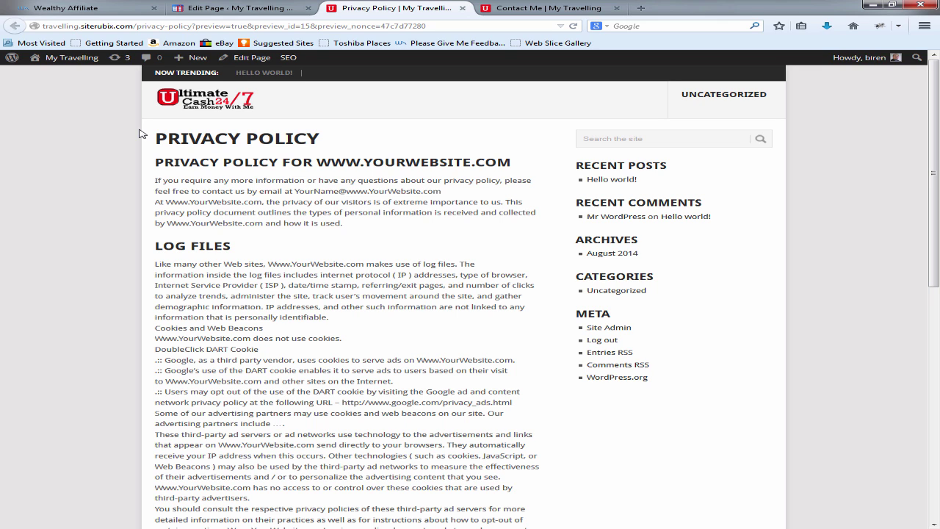
# Step: Quick Edit Privacy Policy to turn off comments and use the Page Without Sidebar template
pyautogui.hotkey('ctrl', 'pageup')
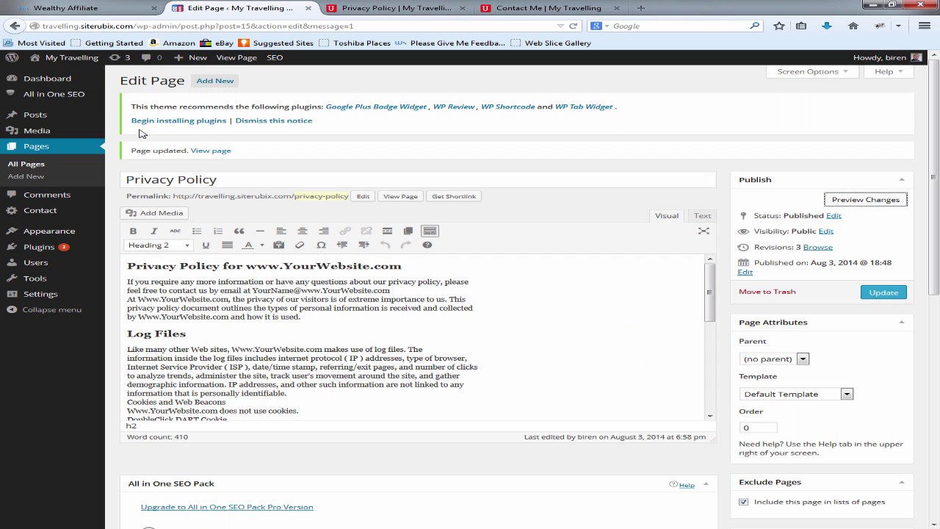
pyautogui.click(36, 146)
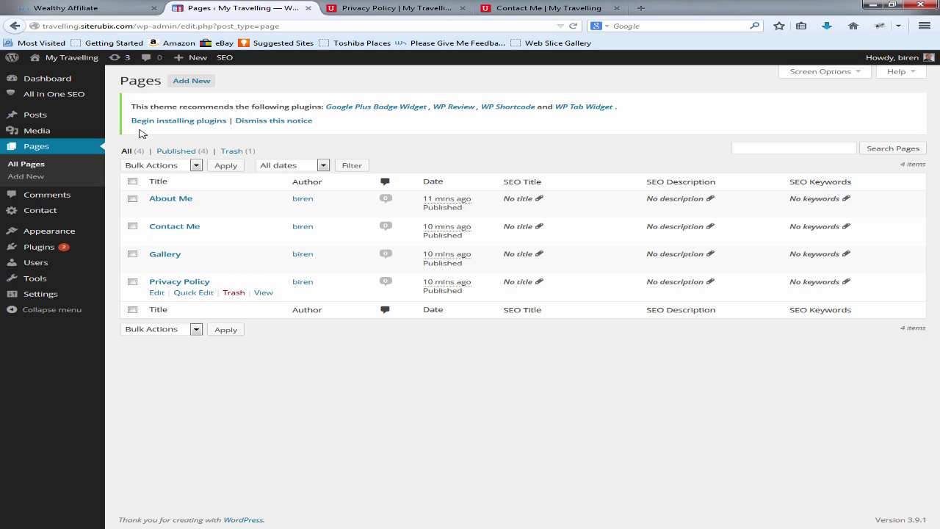
pyautogui.click(193, 292)
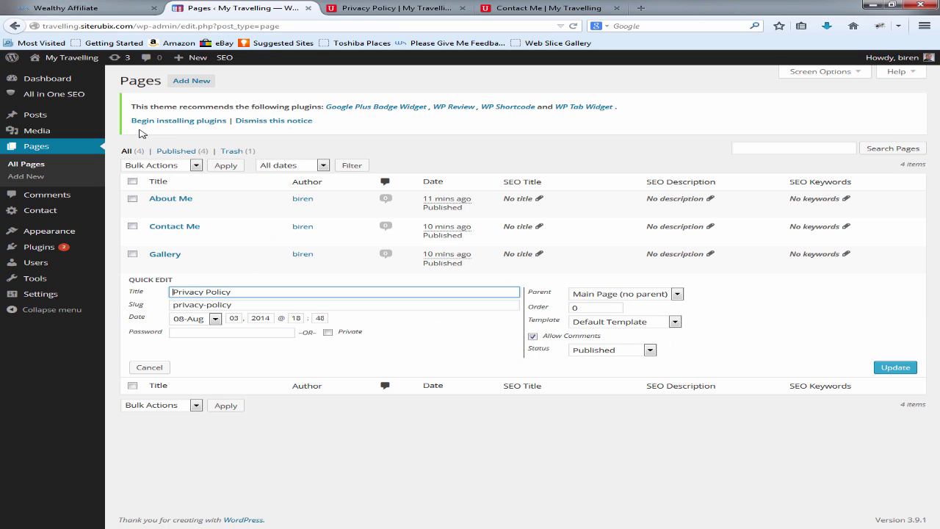
pyautogui.click(532, 335)
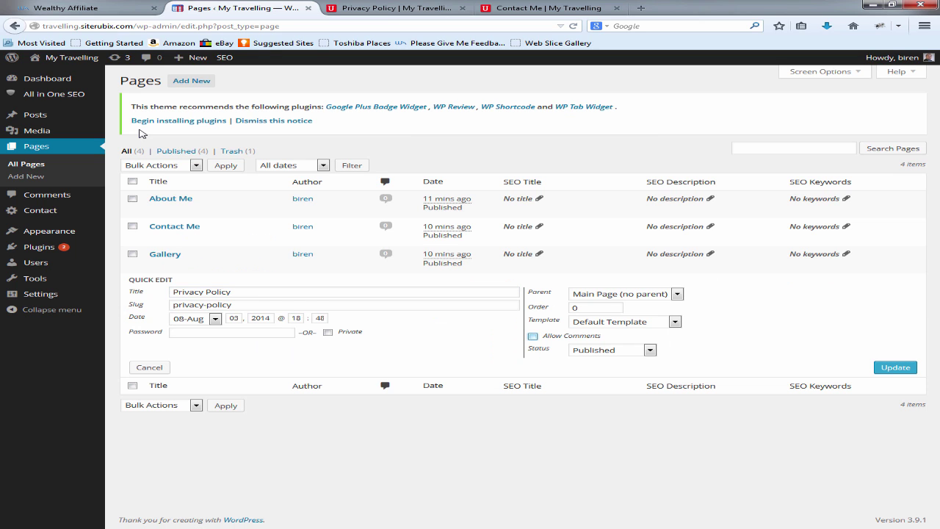
pyautogui.click(624, 321)
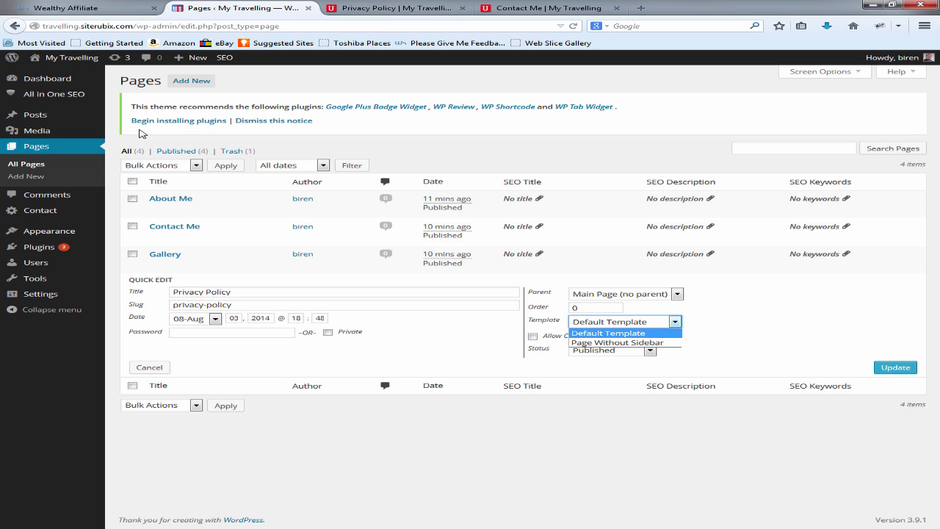
pyautogui.click(618, 342)
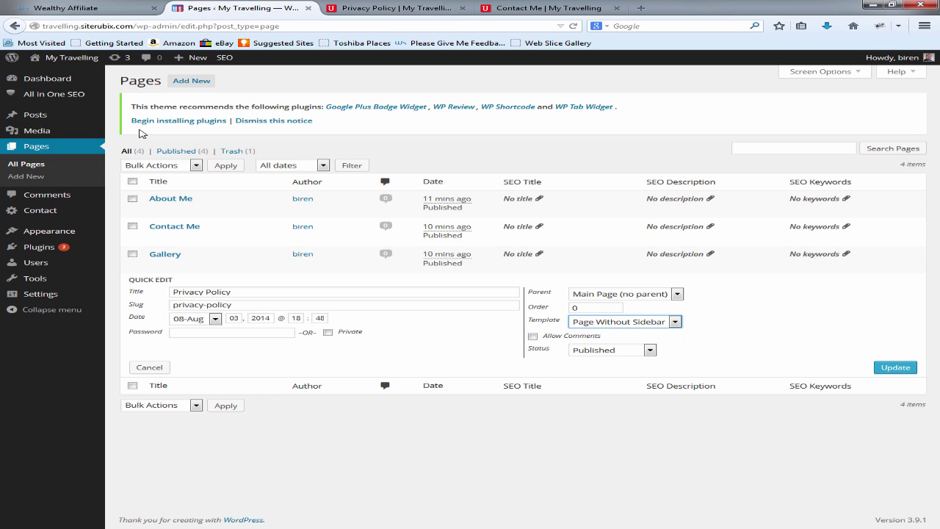
pyautogui.click(895, 367)
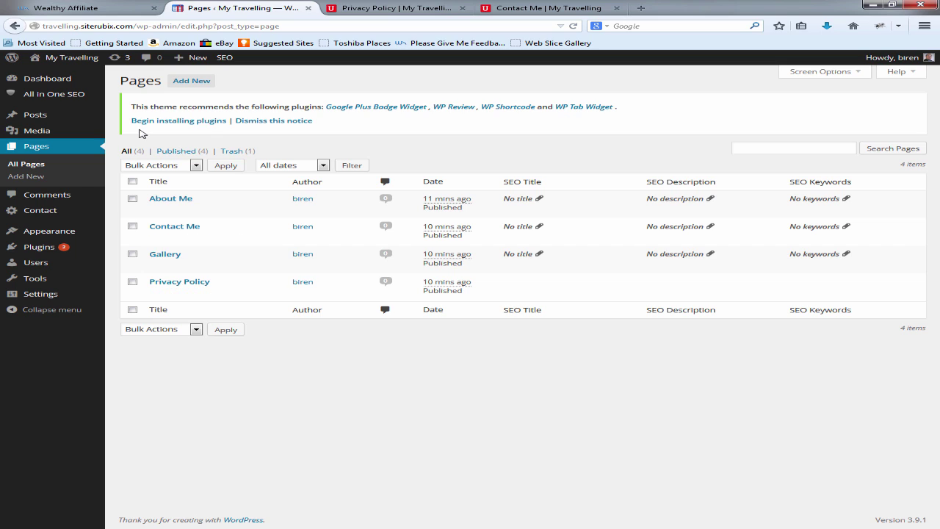
pyautogui.moveTo(35, 114)
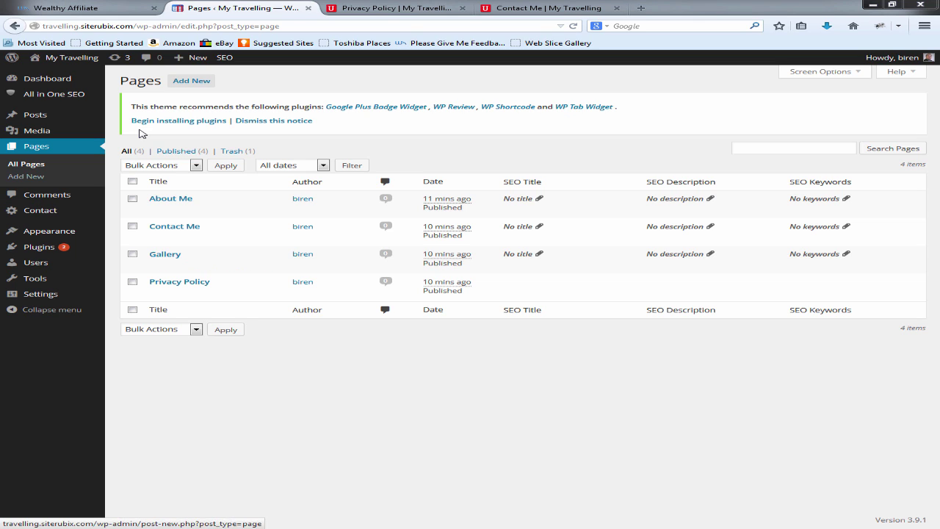
pyautogui.moveTo(49, 231)
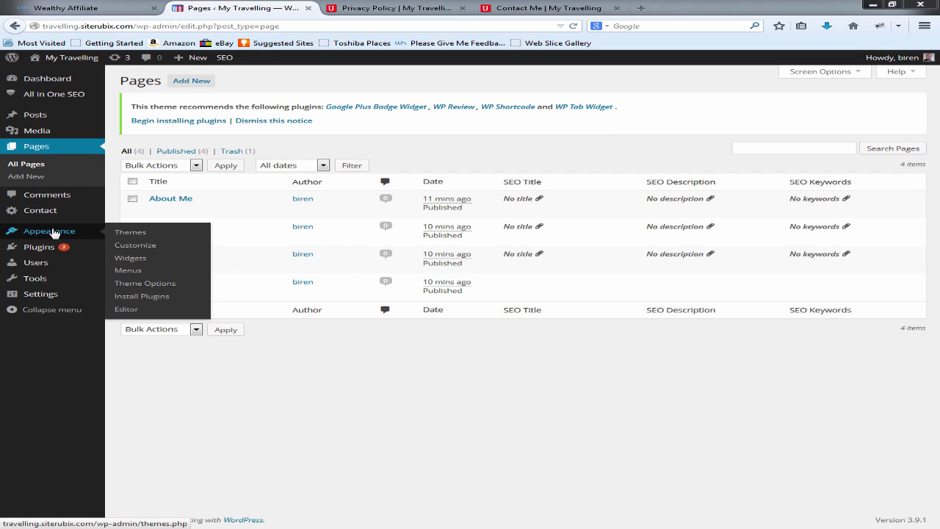
# Step: In Appearance > Menus, create 'Hearder Menu', then a second menu named 'Footer Menu'
pyautogui.click(130, 270)
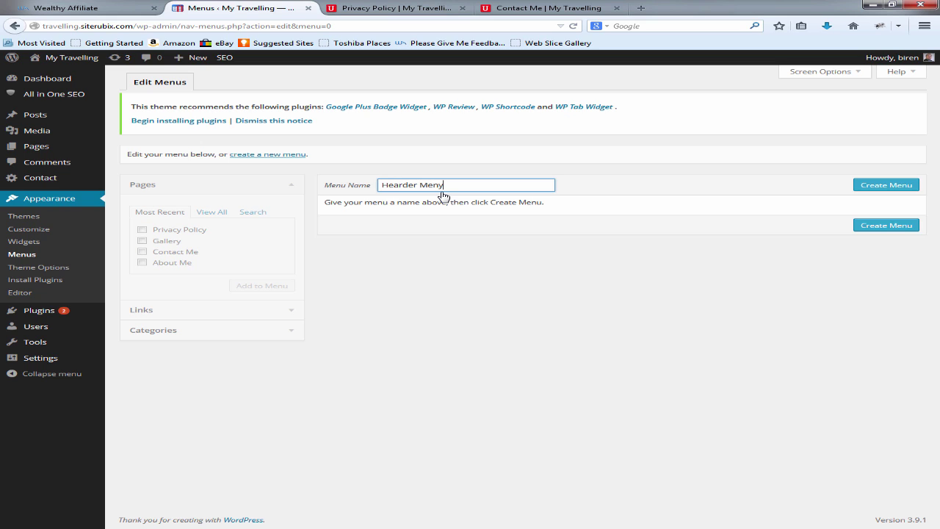
pyautogui.click(880, 186)
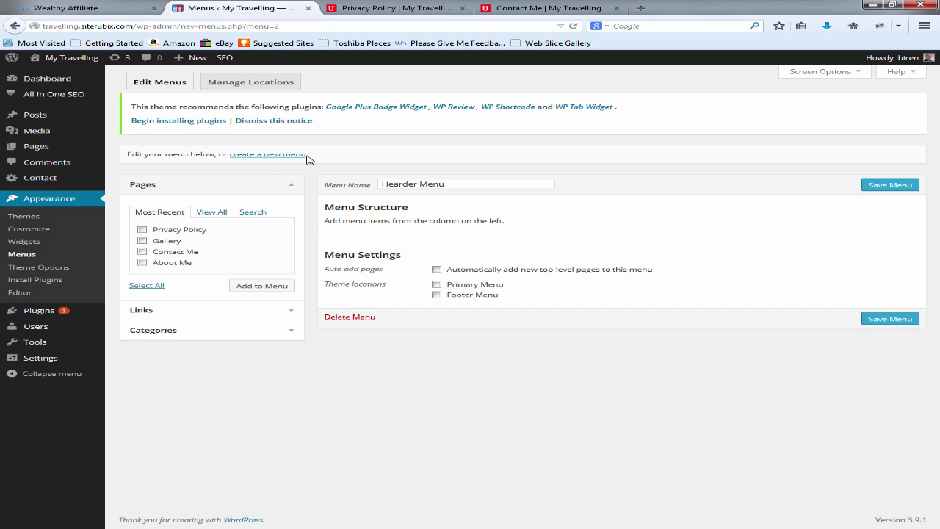
pyautogui.click(275, 156)
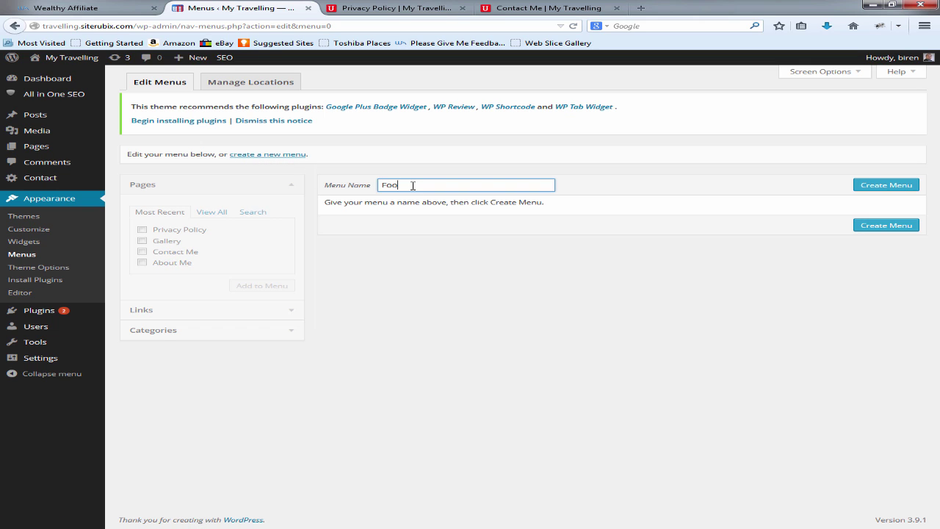
pyautogui.click(887, 185)
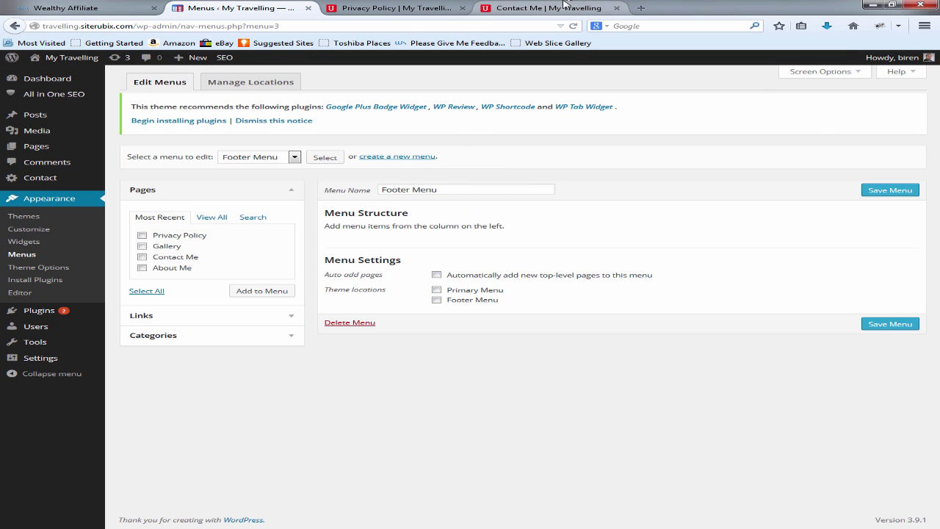
pyautogui.click(564, 6)
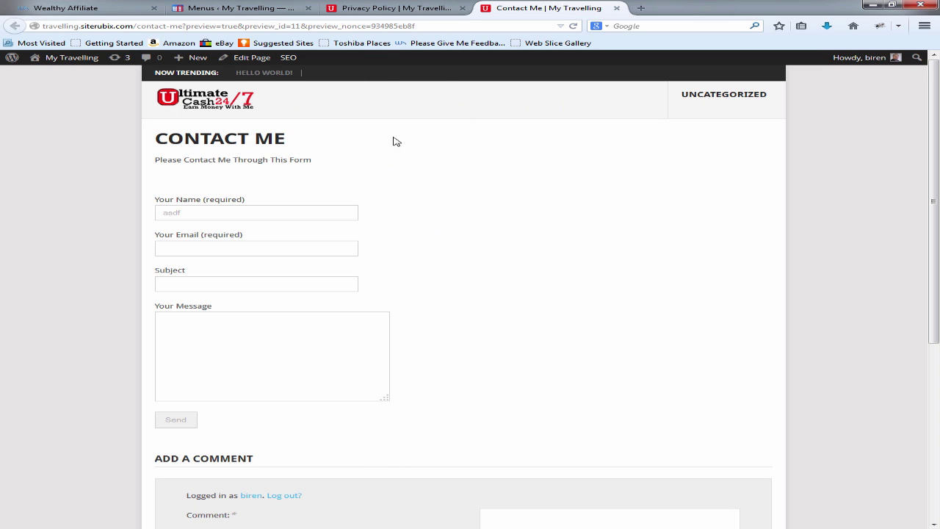
pyautogui.click(253, 7)
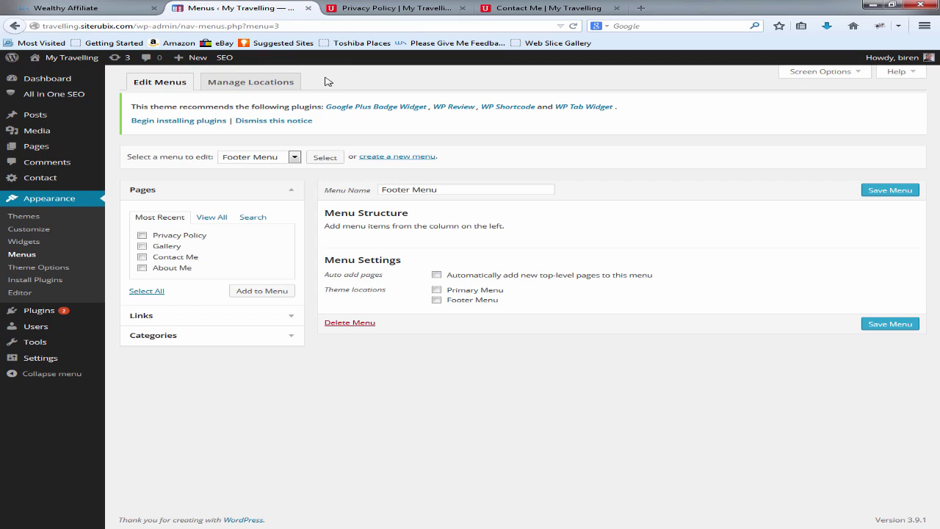
# Step: Under Manage Locations, set Primary to Hearder Menu and Footer to Footer Menu, then save
pyautogui.click(261, 83)
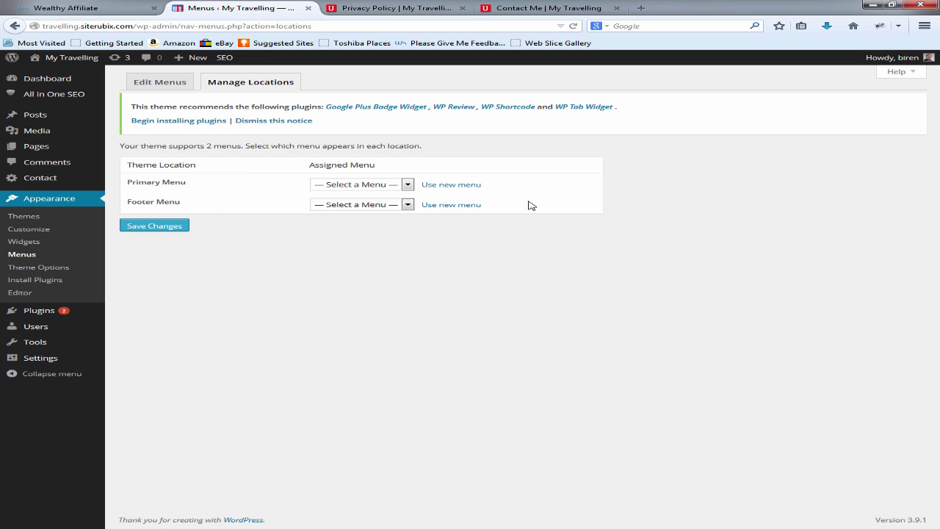
pyautogui.click(356, 185)
pyautogui.click(360, 214)
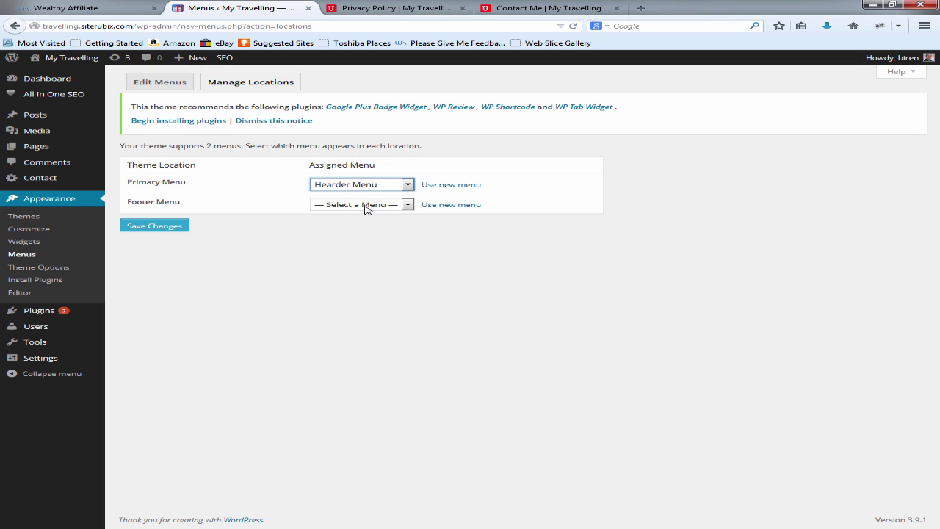
pyautogui.click(367, 206)
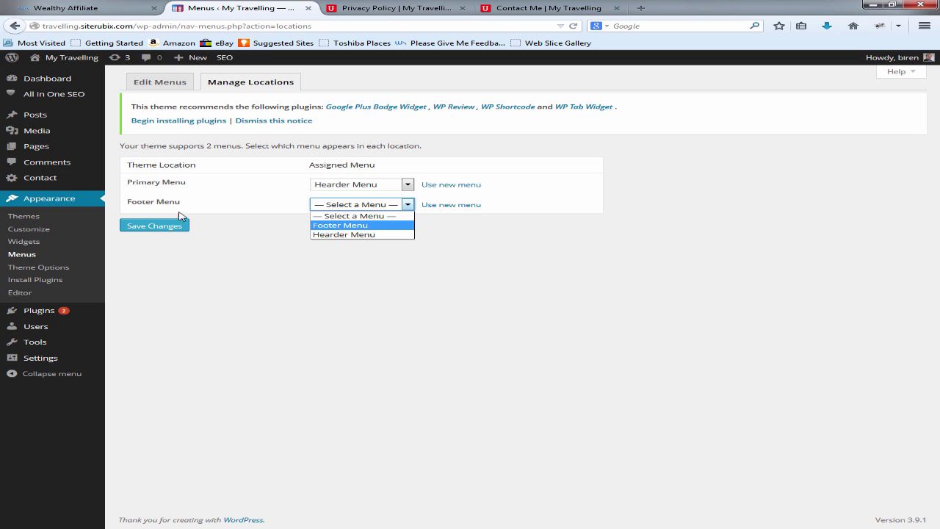
pyautogui.click(327, 225)
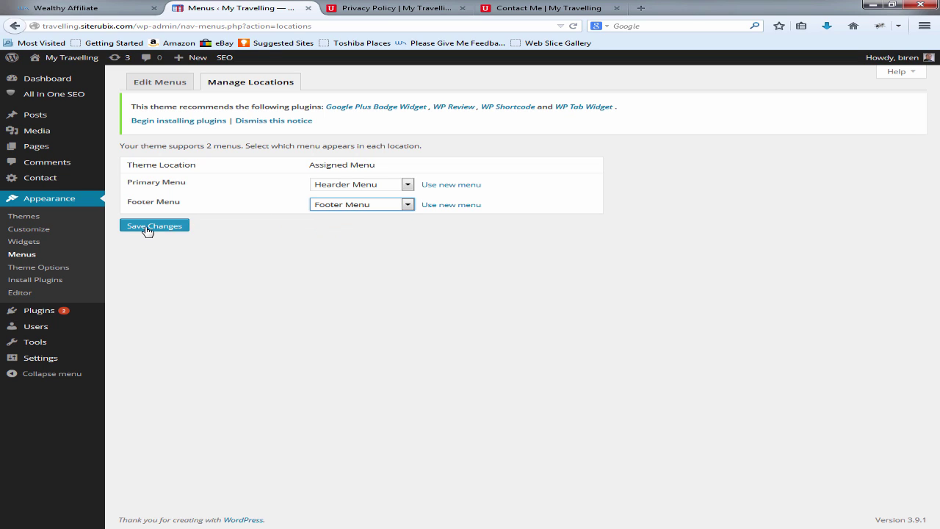
pyautogui.click(147, 227)
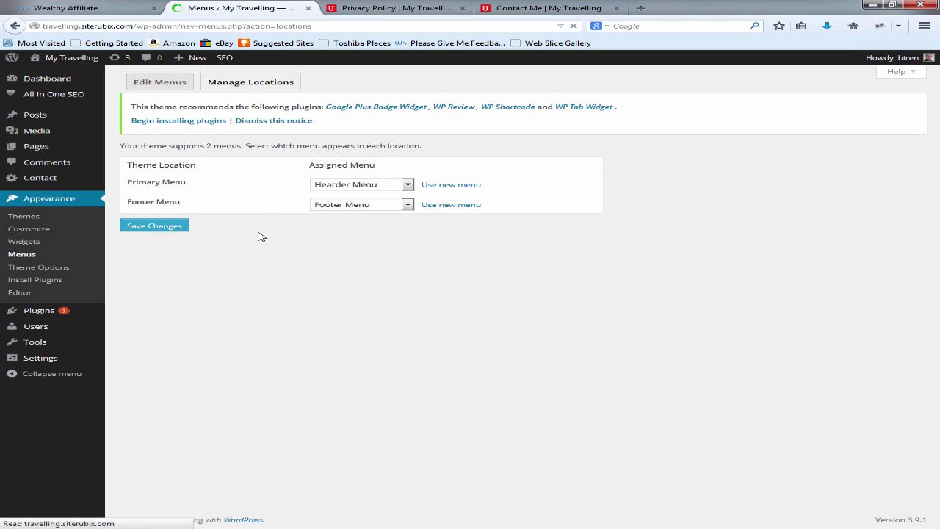
pyautogui.click(160, 83)
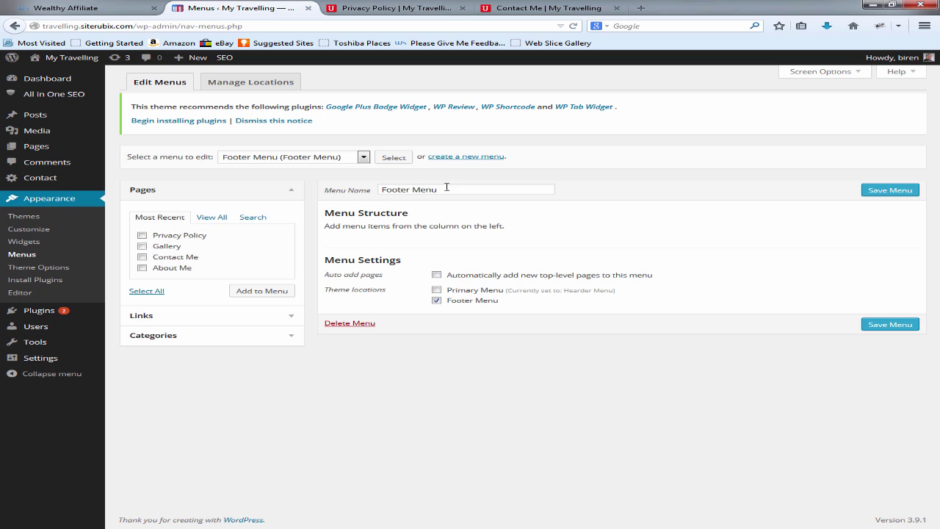
# Step: Load Hearder Menu, delete the extra 'r' to rename it 'Header Menu', and save
pyautogui.click(364, 158)
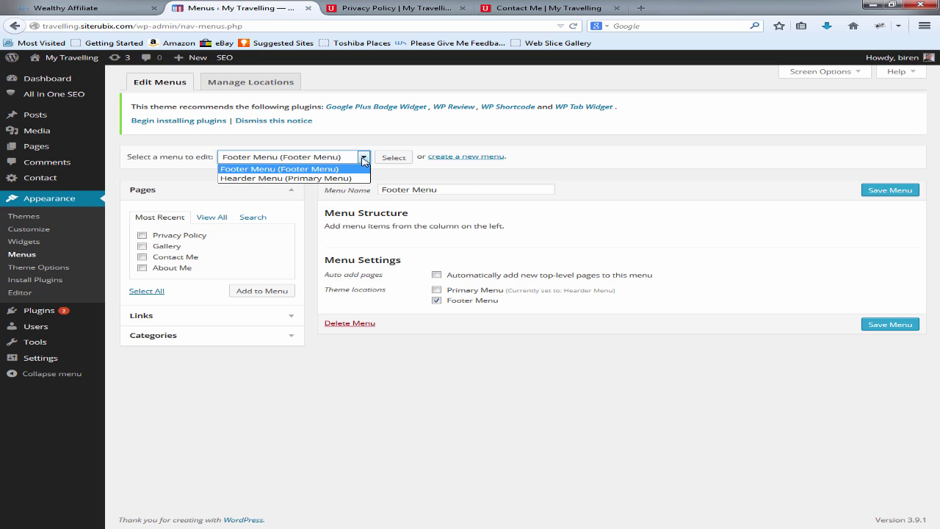
pyautogui.click(279, 179)
pyautogui.click(404, 158)
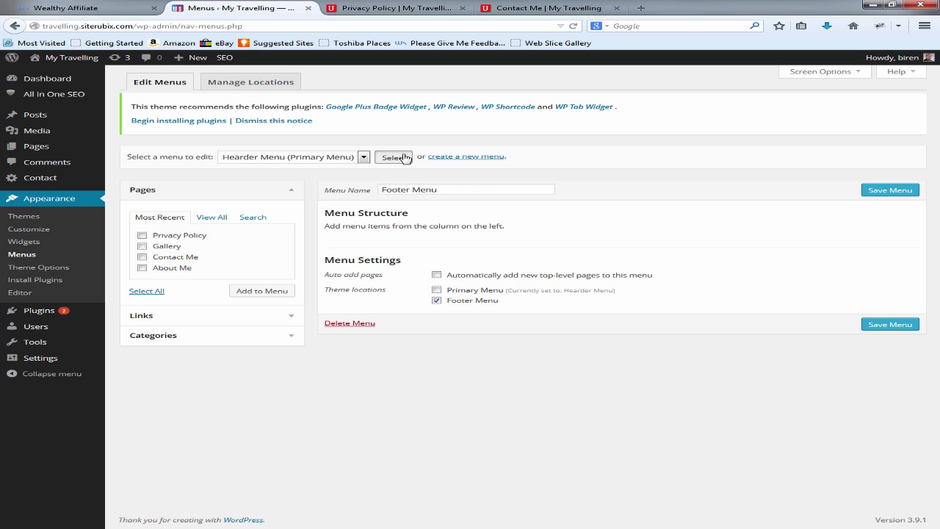
pyautogui.click(412, 191)
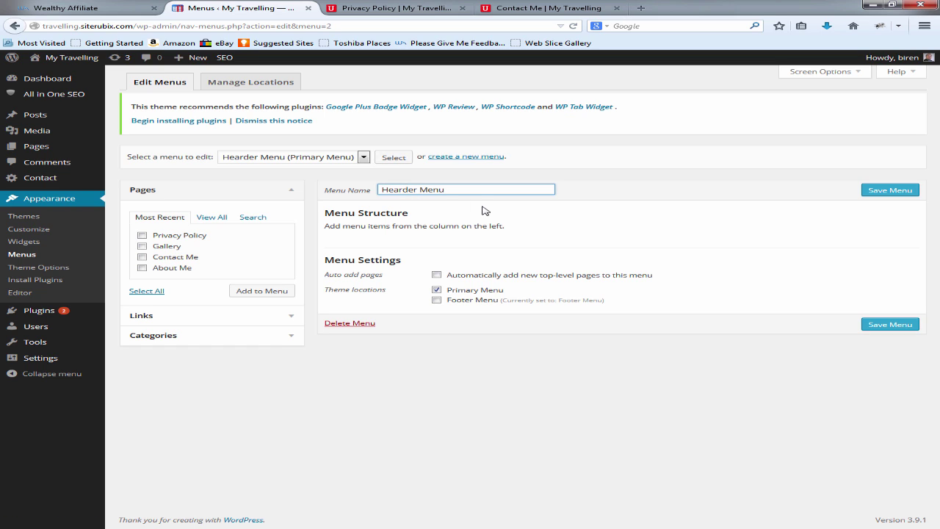
pyautogui.press('BackSpace')
pyautogui.click(889, 189)
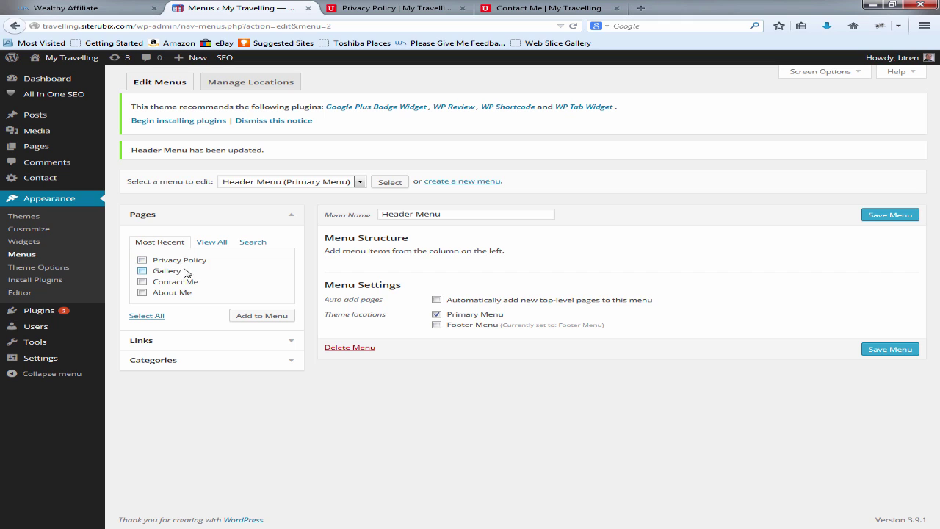
# Step: Add Gallery, Contact Me and About Me pages to Header Menu, staying on the page, and save
pyautogui.click(276, 345)
pyautogui.click(291, 240)
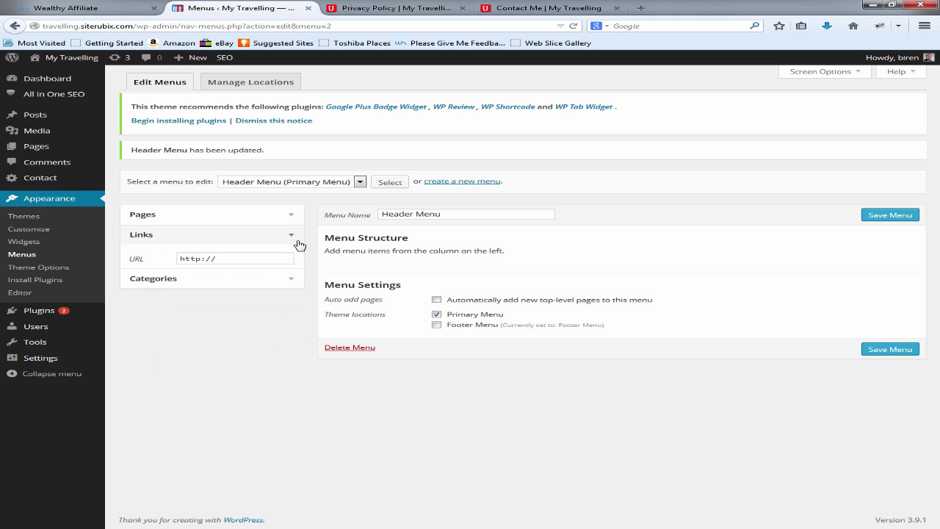
pyautogui.click(296, 215)
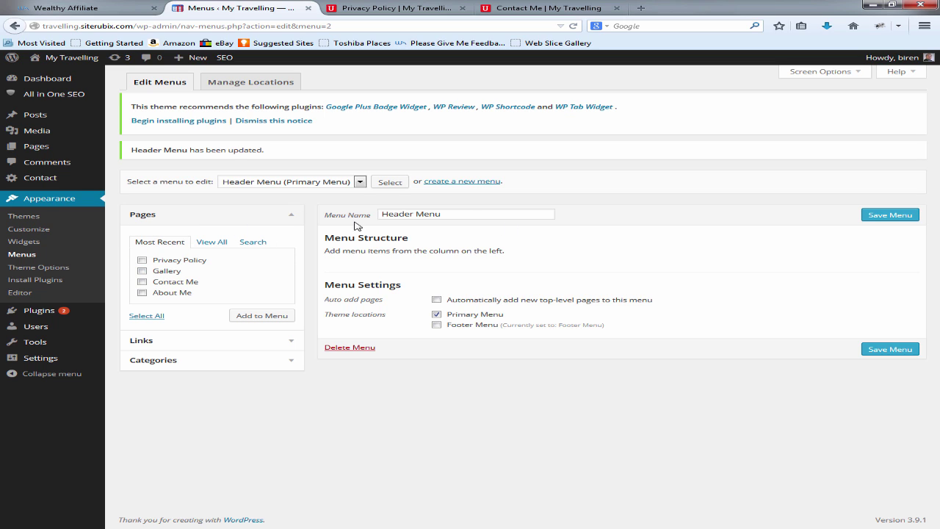
pyautogui.click(141, 271)
pyautogui.click(141, 282)
pyautogui.click(143, 293)
pyautogui.click(257, 318)
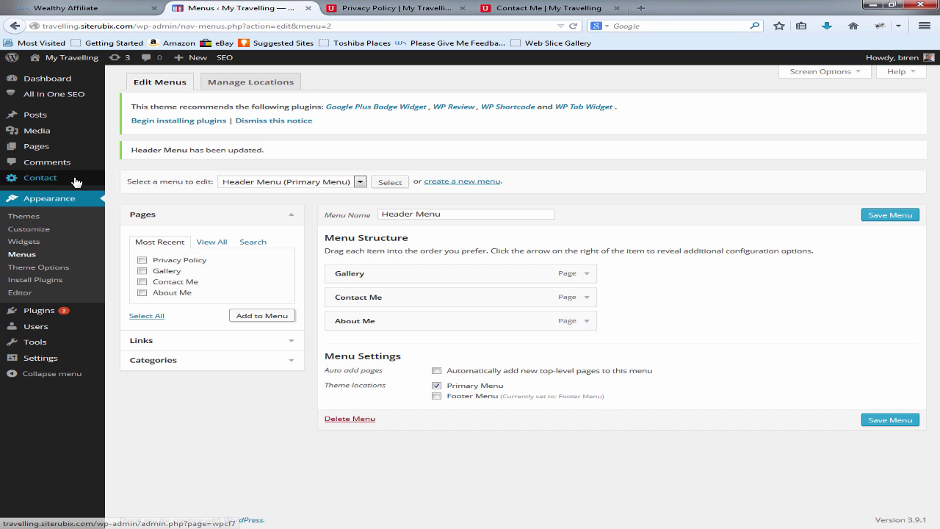
pyautogui.moveTo(46, 149)
pyautogui.click(147, 150)
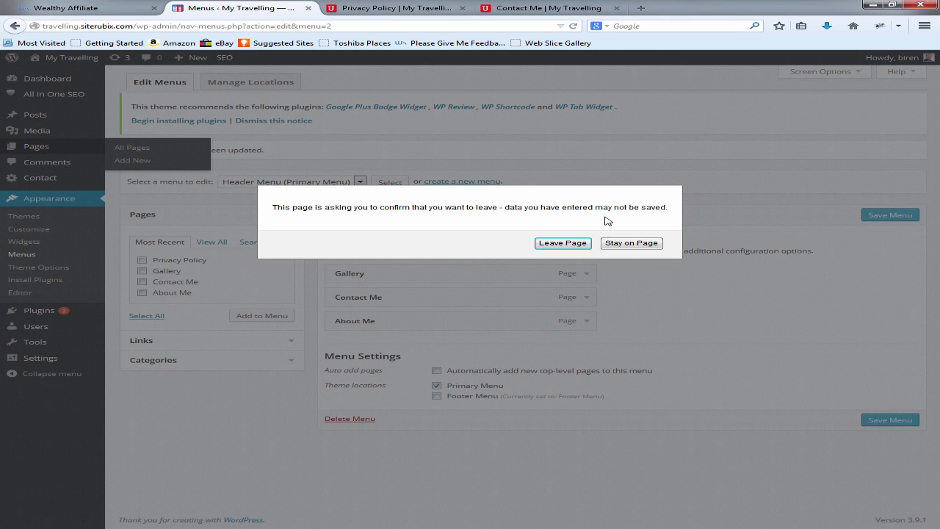
pyautogui.click(654, 246)
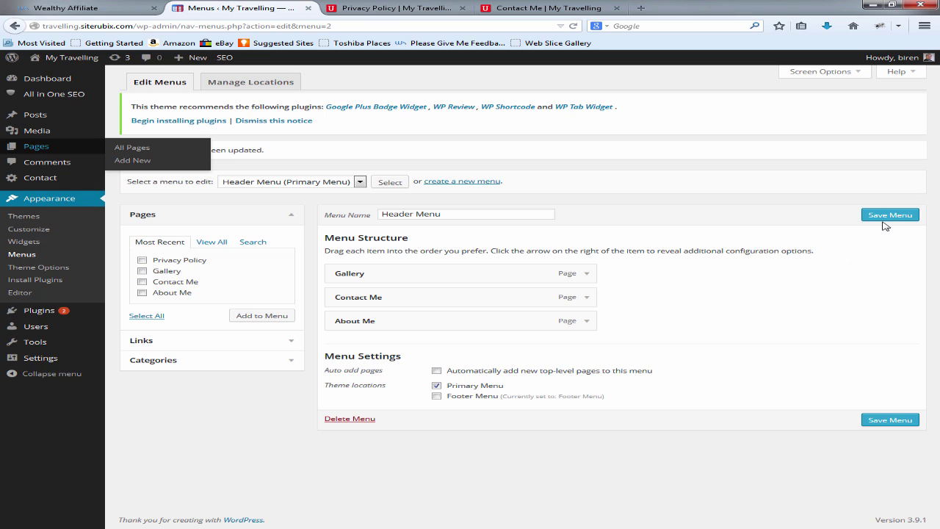
pyautogui.click(884, 222)
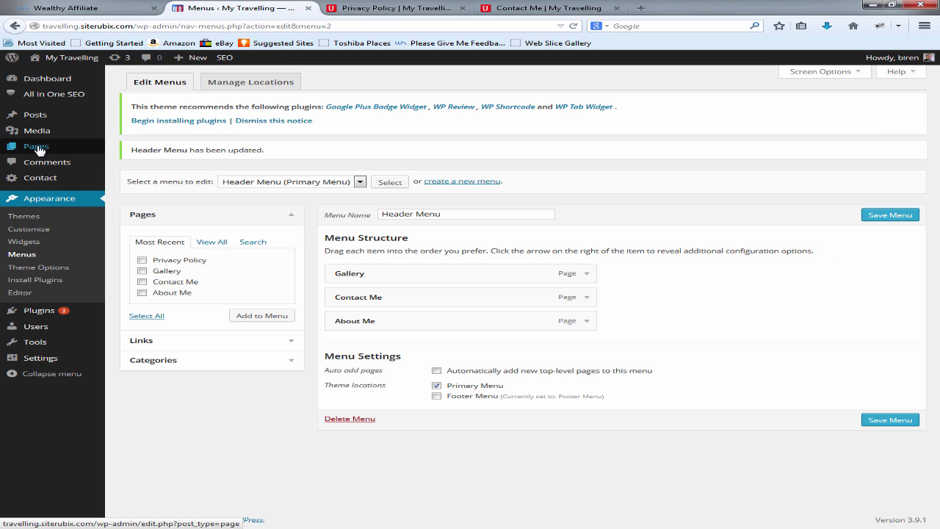
# Step: Create a new page titled 'Travels' and publish it
pyautogui.moveTo(38, 151)
pyautogui.click(195, 150)
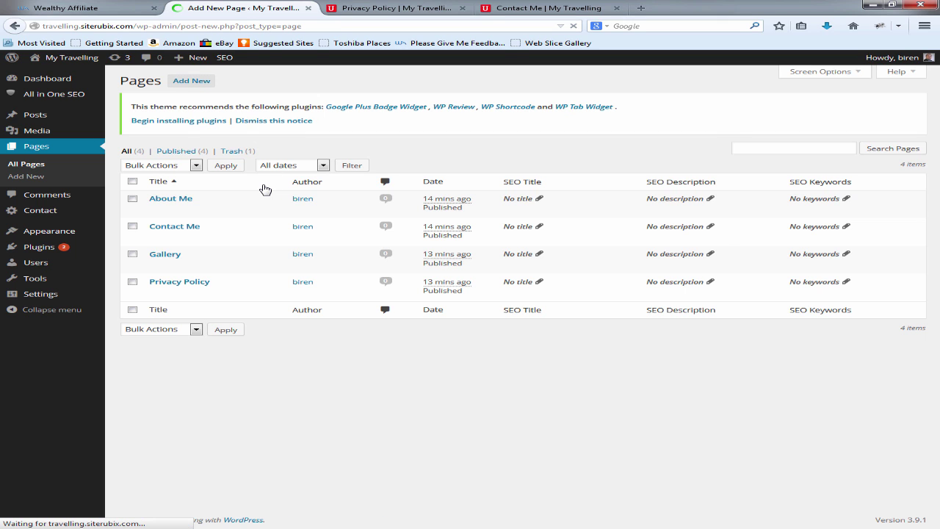
pyautogui.write('Travels')
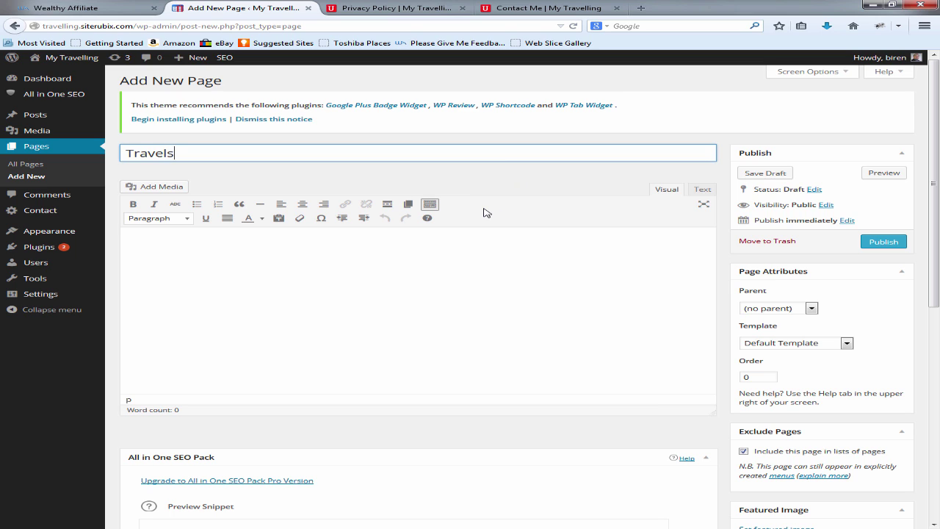
pyautogui.click(883, 243)
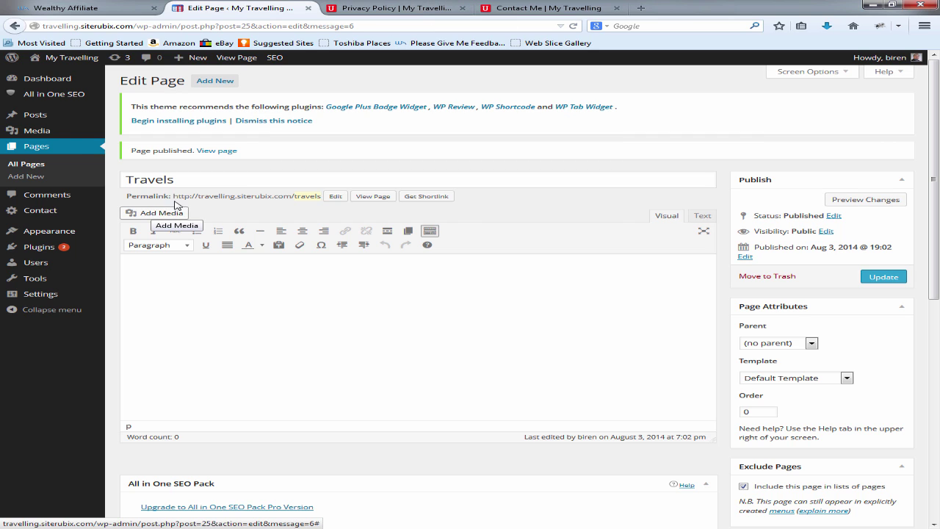
pyautogui.moveTo(57, 220)
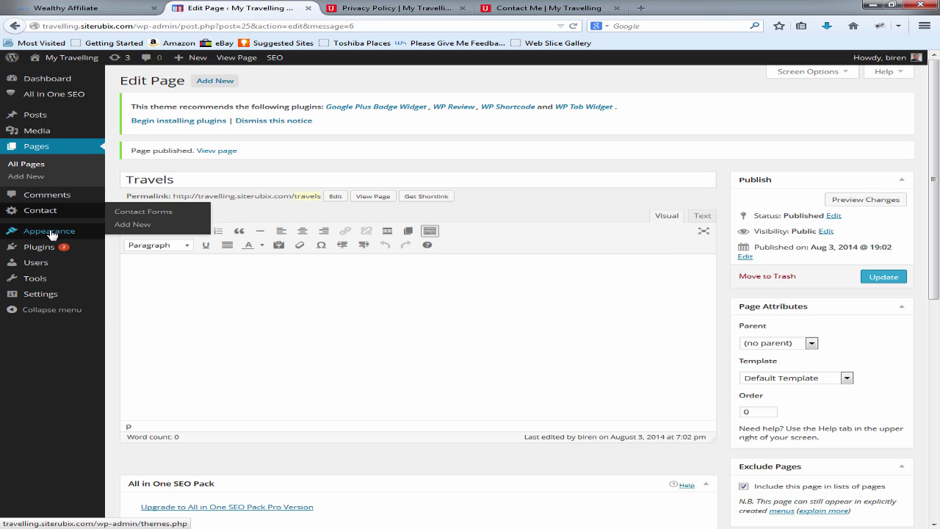
# Step: Add Travels to Header Menu, save, and reload the Contact Me preview to check the header
pyautogui.click(135, 272)
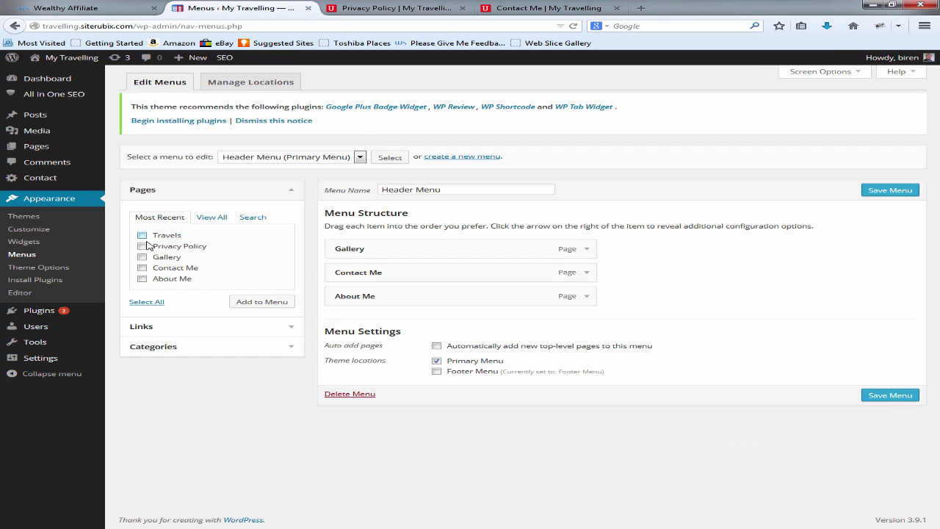
pyautogui.click(142, 236)
pyautogui.click(249, 303)
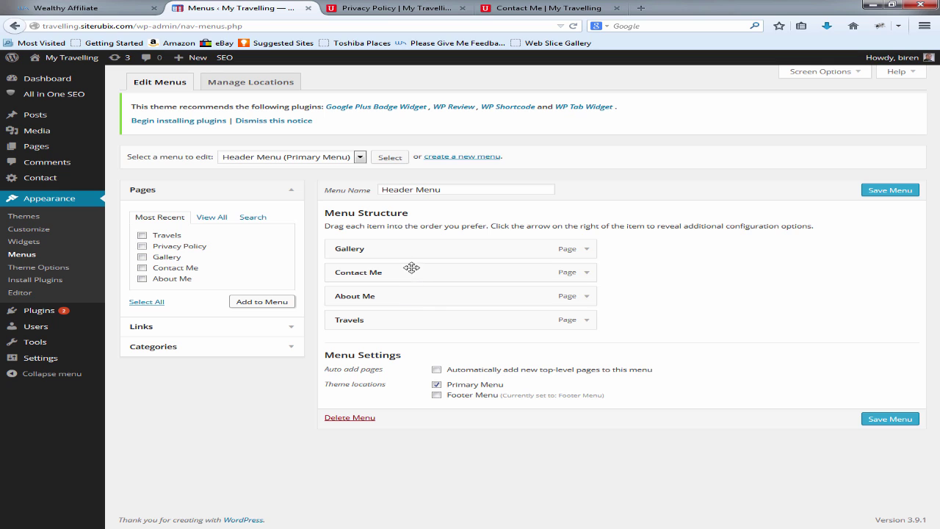
pyautogui.click(900, 191)
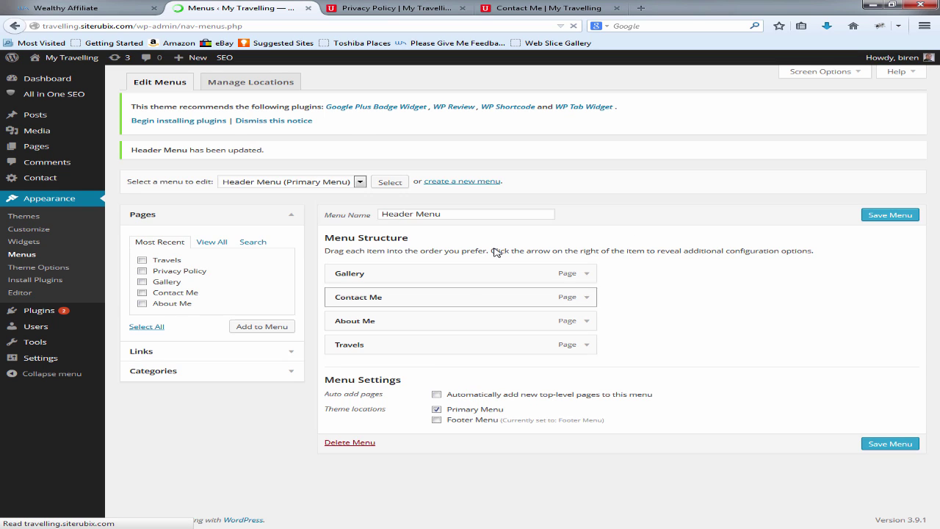
pyautogui.click(547, 8)
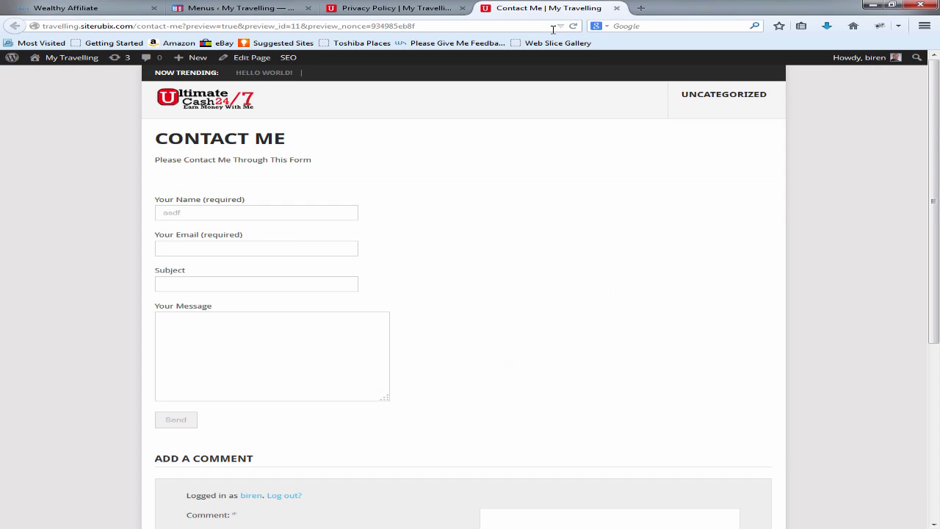
pyautogui.click(572, 26)
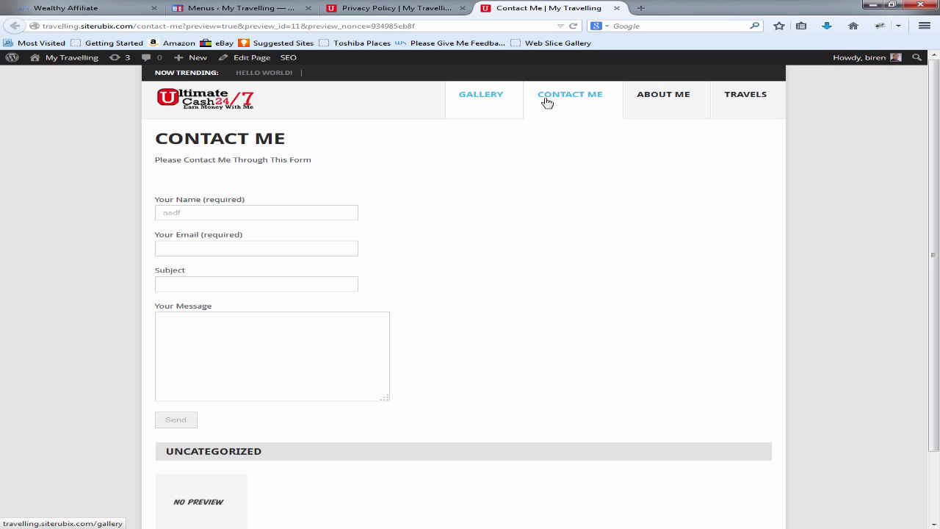
pyautogui.click(283, 8)
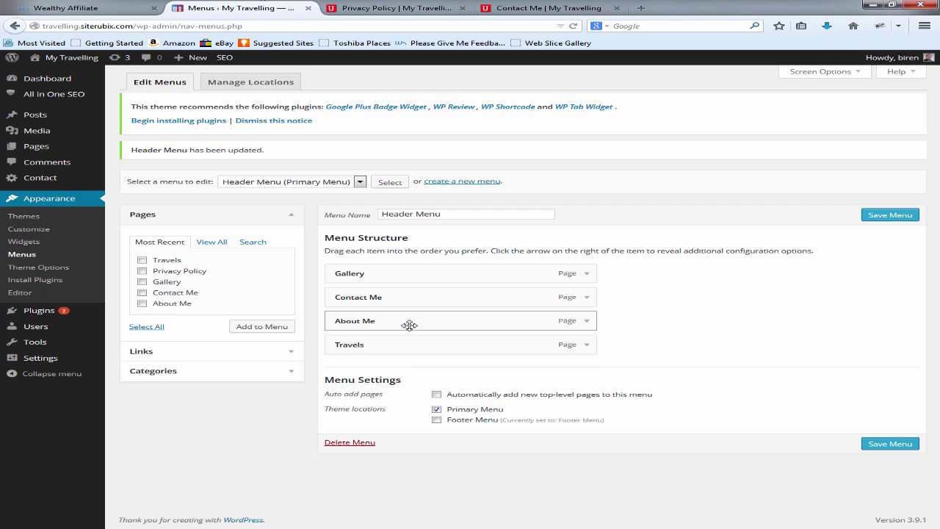
# Step: Move About Me to the top and Travels second in the Header Menu, then save
pyautogui.moveTo(410, 317); pyautogui.dragTo(418, 266)
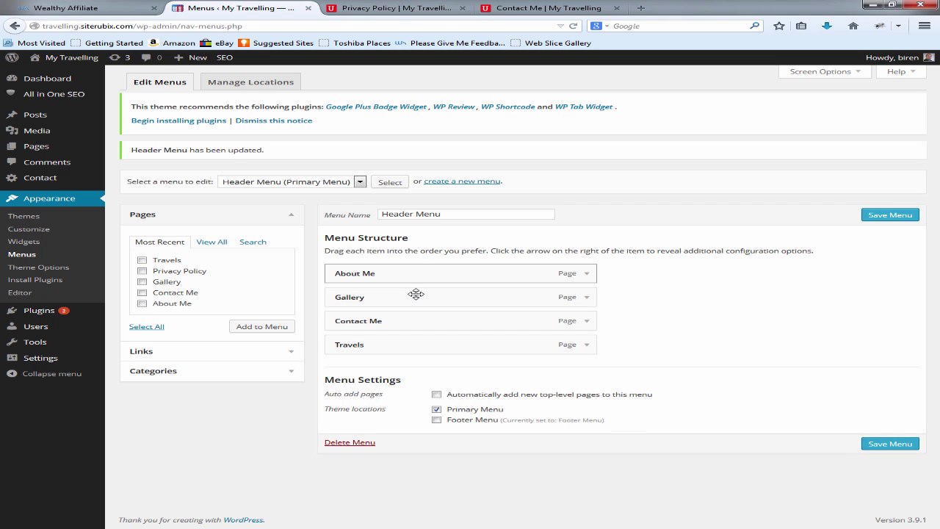
pyautogui.moveTo(419, 346); pyautogui.dragTo(394, 293)
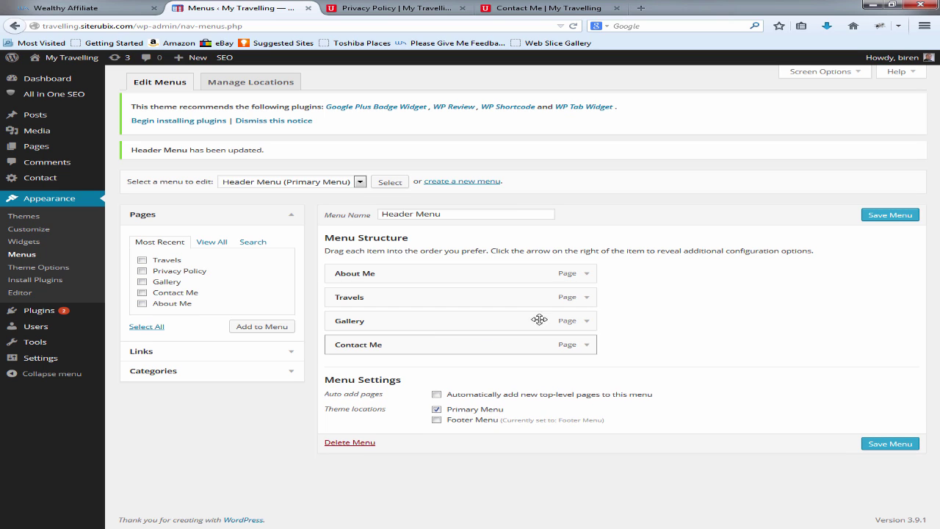
pyautogui.click(887, 216)
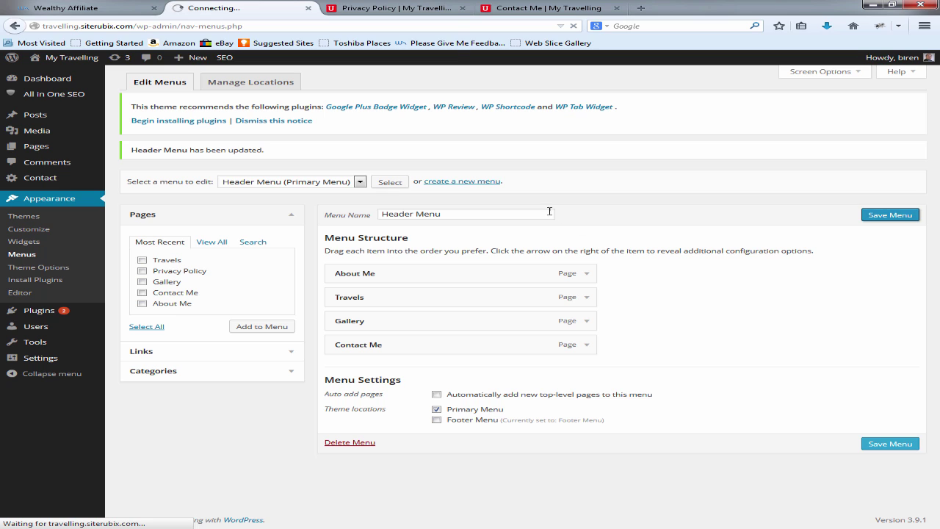
# Step: Check the new menu order on the live site preview, then return to the menu editor
pyautogui.click(536, 8)
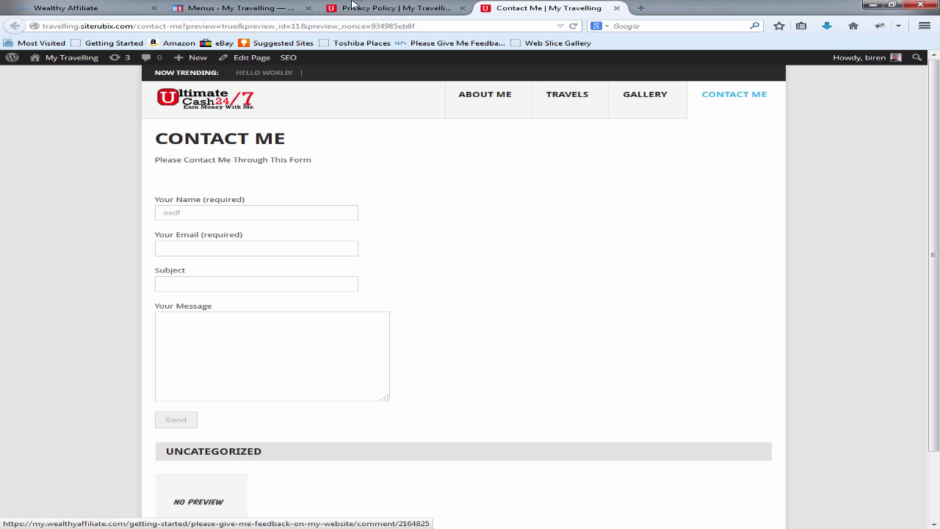
pyautogui.click(270, 6)
pyautogui.click(514, 7)
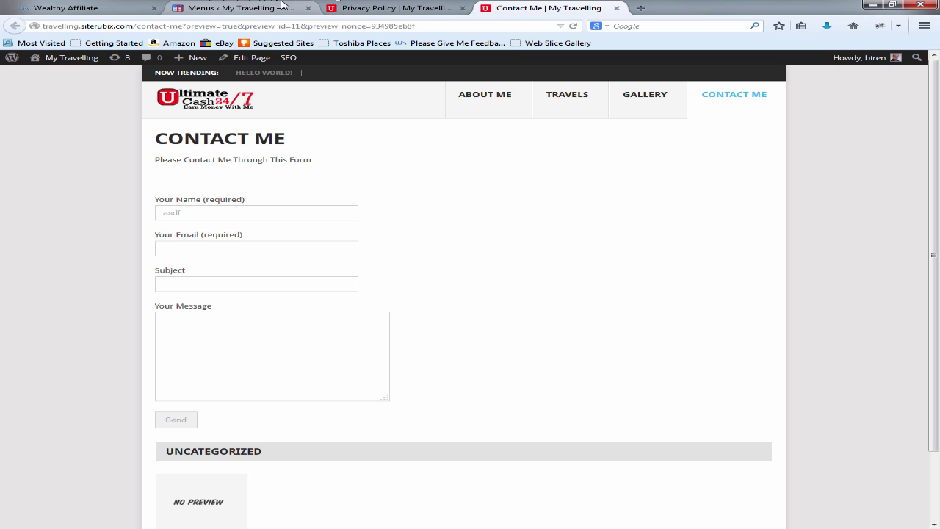
pyautogui.click(259, 6)
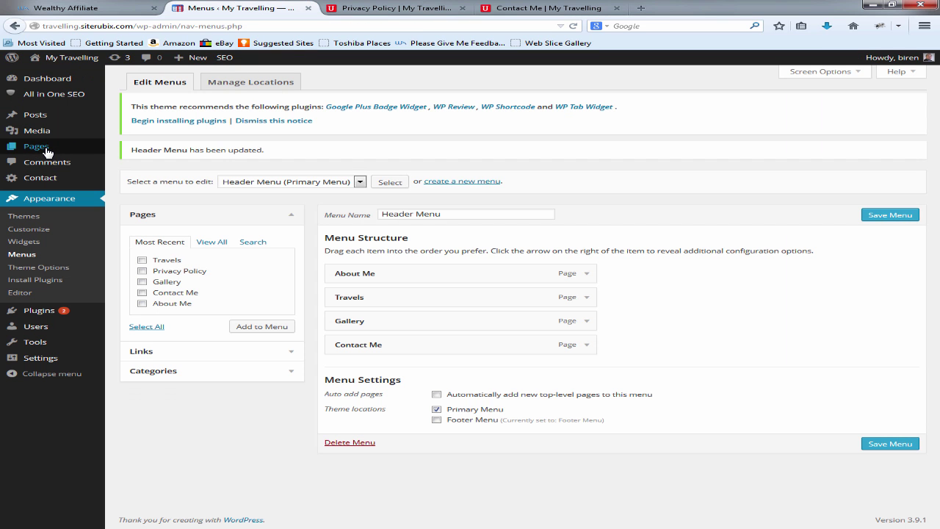
# Step: Create and publish two new pages: 'My Travelling to England' and 'My Travelling To Thailand'
pyautogui.click(36, 146)
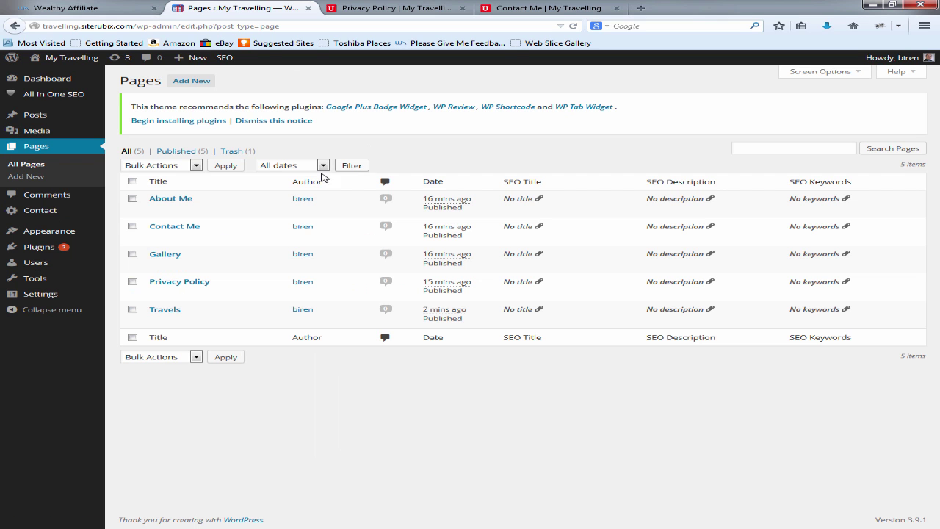
pyautogui.click(206, 86)
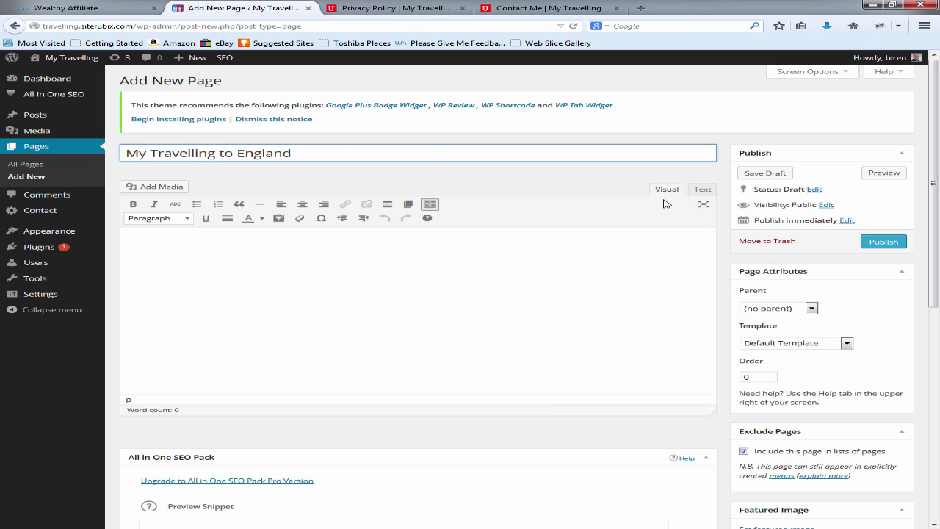
pyautogui.click(884, 241)
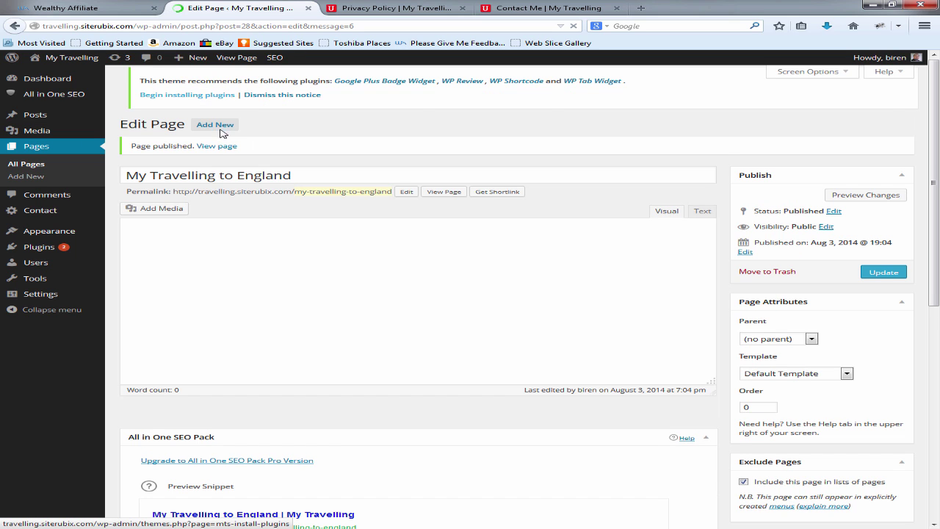
pyautogui.click(216, 87)
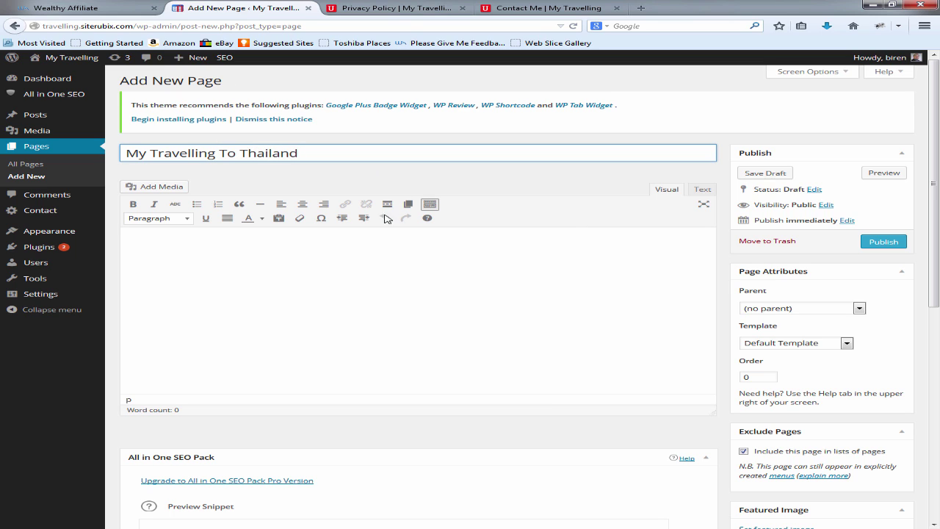
pyautogui.click(883, 241)
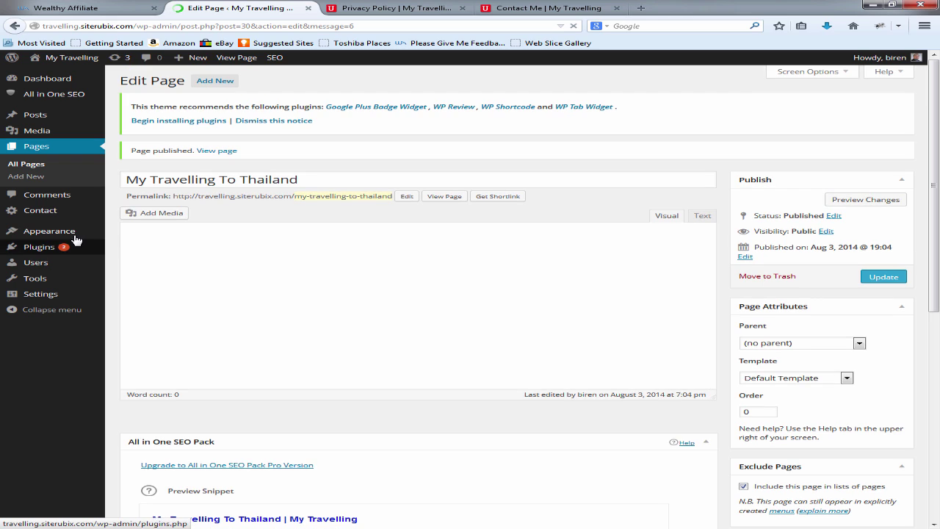
# Step: Add the My Travelling To Thailand and My Travelling to England pages to the Header Menu
pyautogui.moveTo(73, 233)
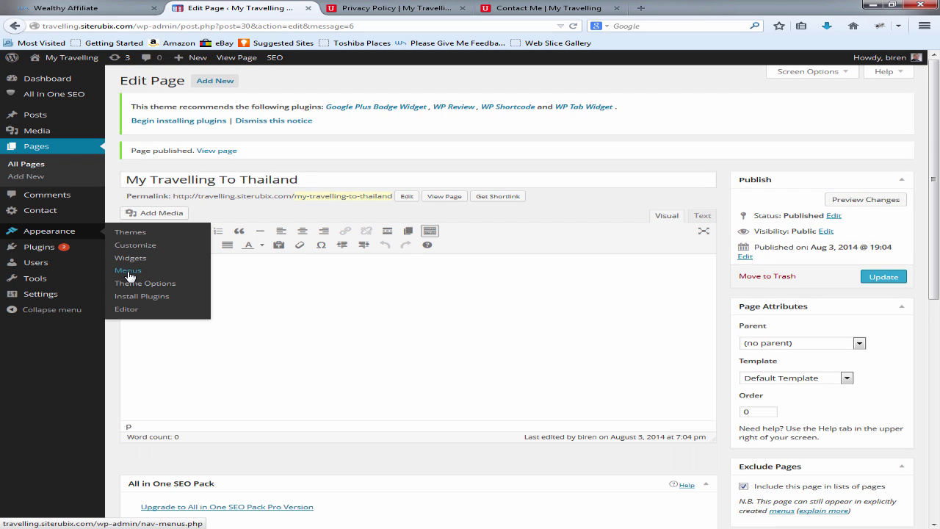
pyautogui.click(130, 272)
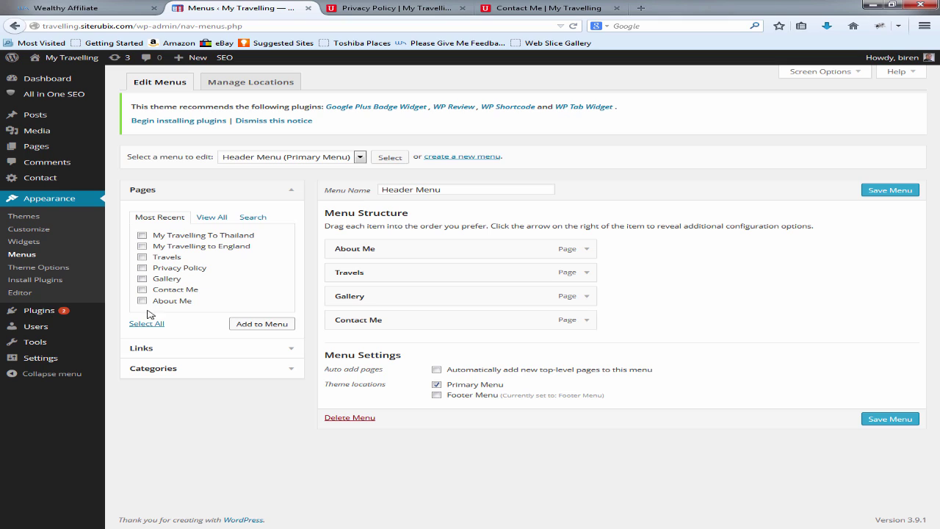
pyautogui.click(143, 235)
pyautogui.click(143, 246)
pyautogui.click(259, 324)
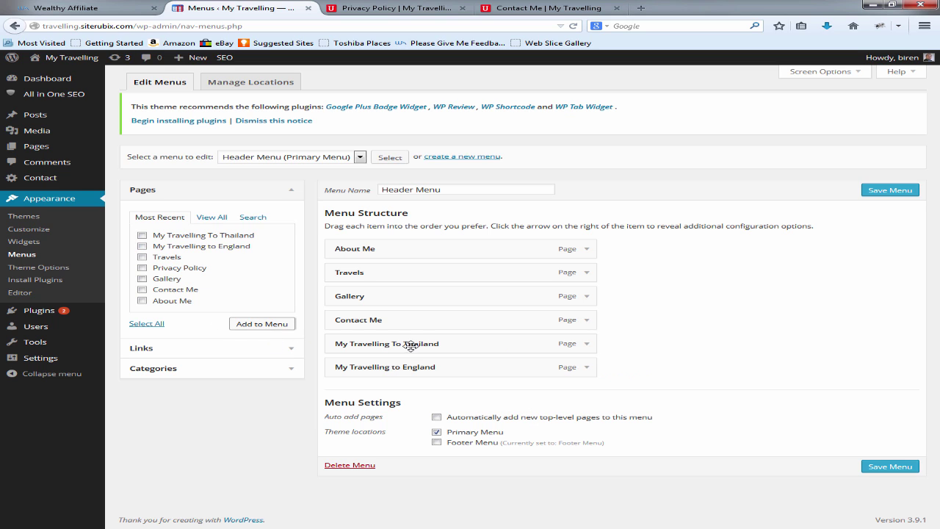
# Step: Nest both travel pages as sub items beneath Travels
pyautogui.moveTo(411, 339); pyautogui.dragTo(423, 292)
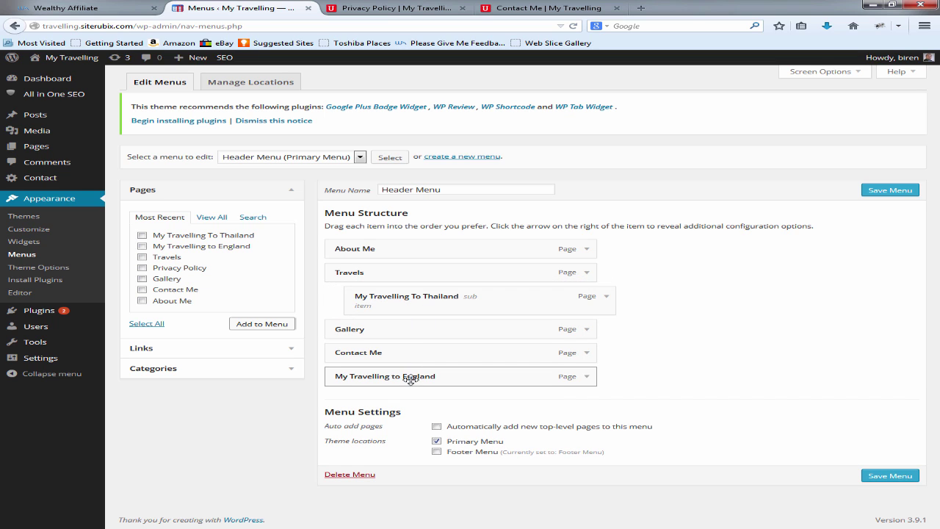
pyautogui.moveTo(410, 373); pyautogui.dragTo(446, 326)
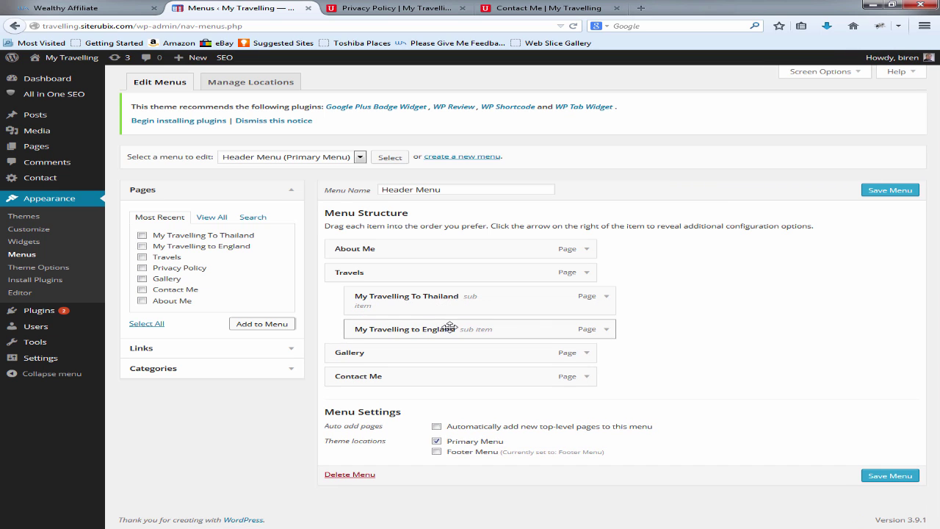
pyautogui.click(606, 296)
# Step: Relabel the two travel menu items' navigation labels to 'Thailand' and 'England'
pyautogui.moveTo(466, 336); pyautogui.dragTo(353, 336)
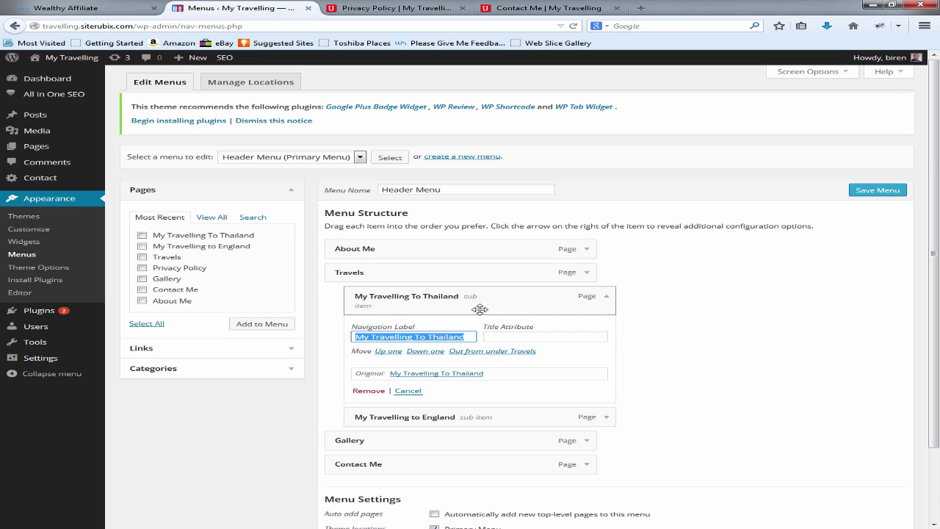
pyautogui.write('Th')
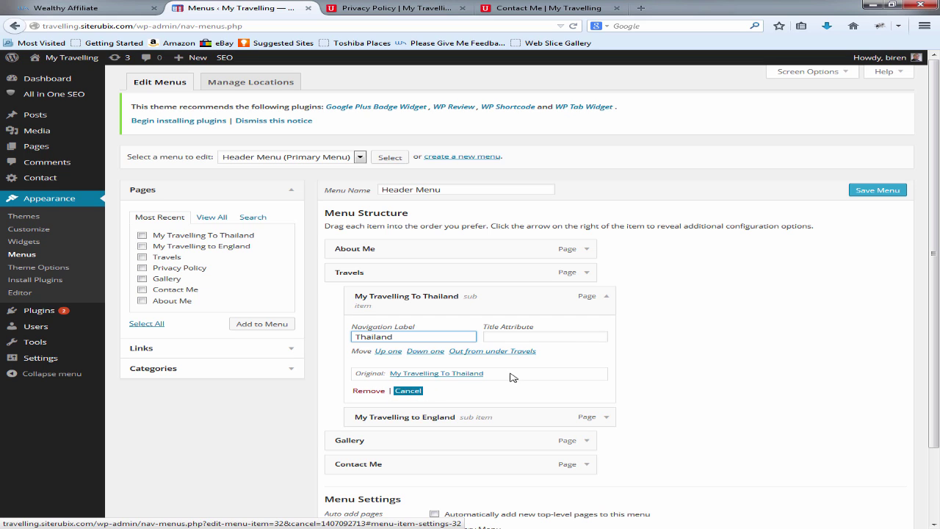
pyautogui.click(605, 296)
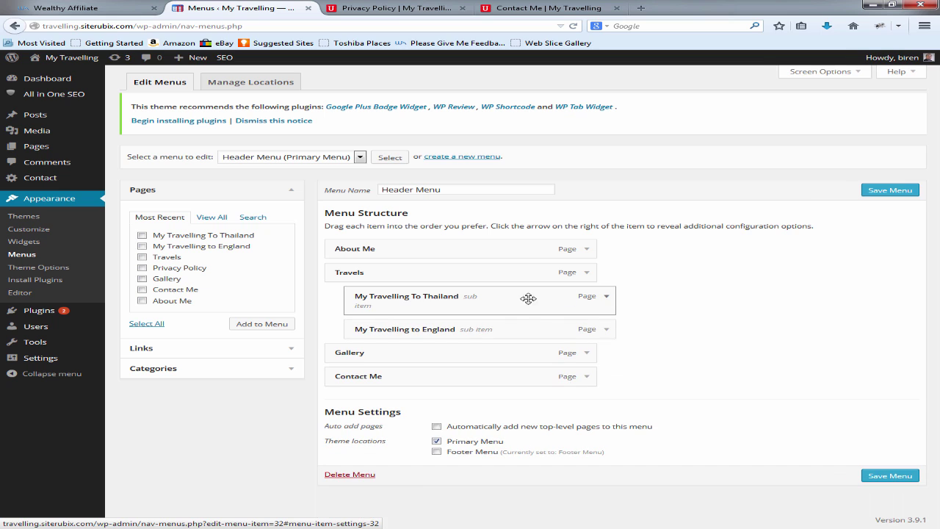
pyautogui.click(606, 329)
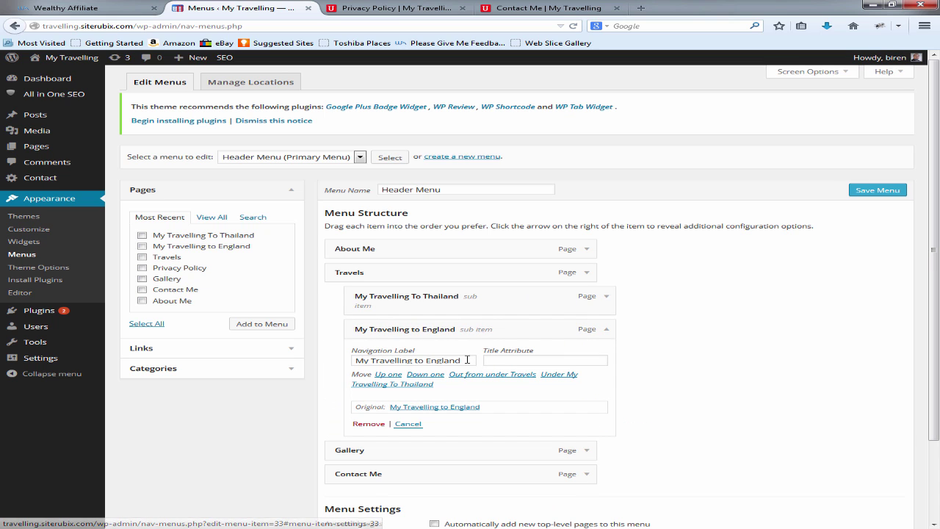
pyautogui.moveTo(467, 360); pyautogui.dragTo(348, 355)
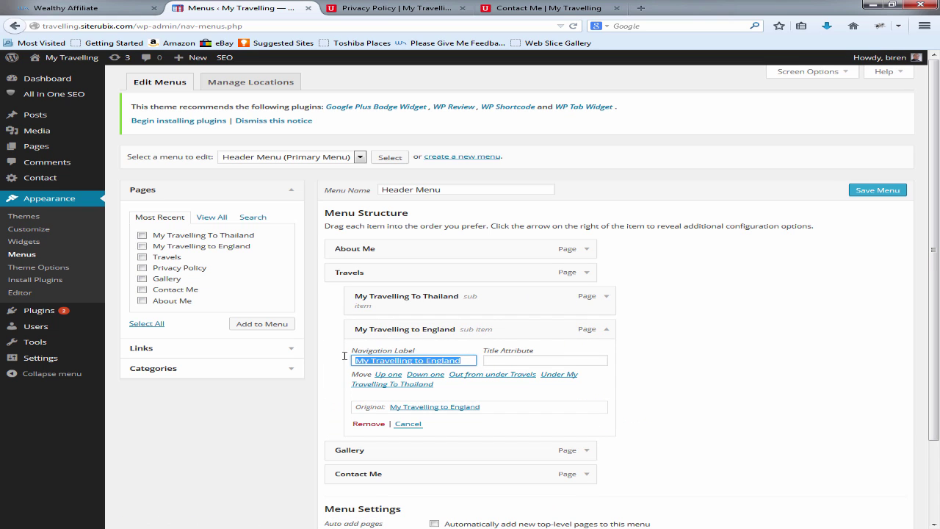
pyautogui.write('En')
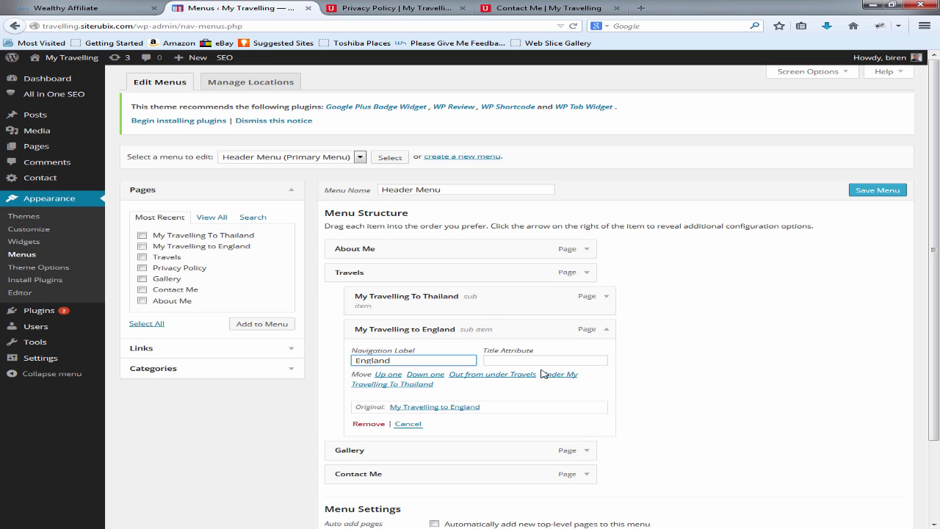
pyautogui.click(606, 331)
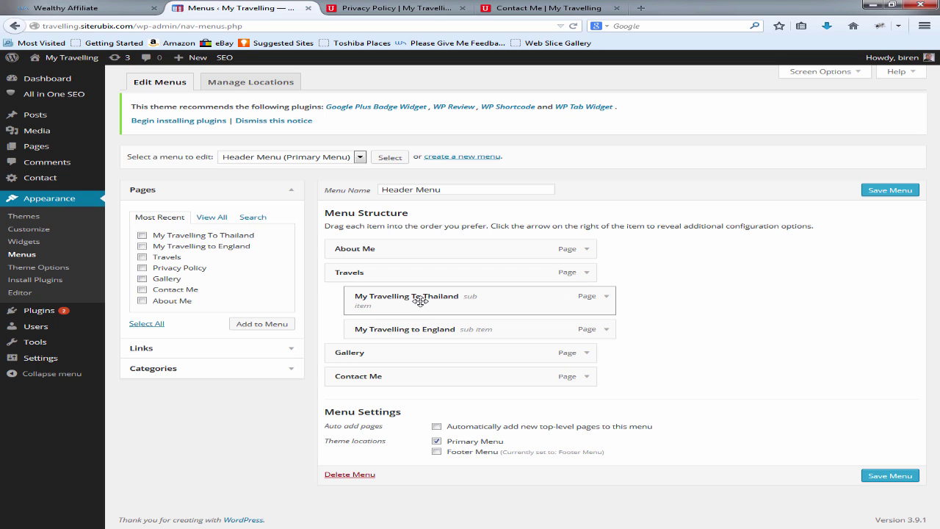
# Step: Indent Thailand and England under Travels and save the Header Menu
pyautogui.moveTo(422, 300); pyautogui.dragTo(398, 297)
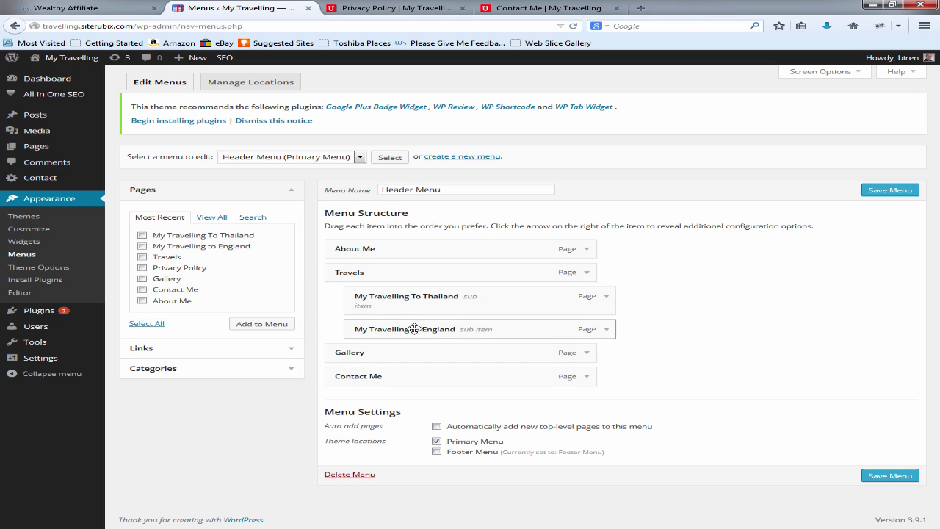
pyautogui.moveTo(393, 331); pyautogui.dragTo(386, 331)
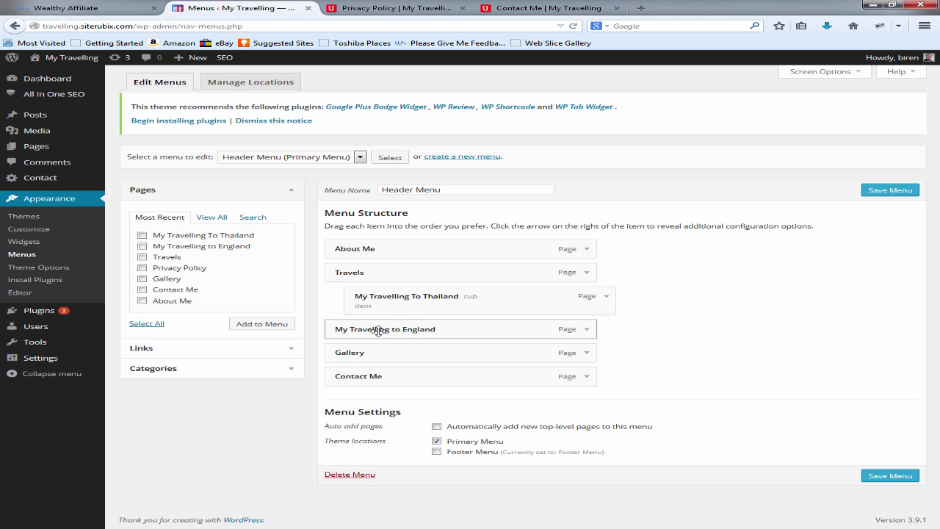
pyautogui.moveTo(377, 331); pyautogui.dragTo(415, 329)
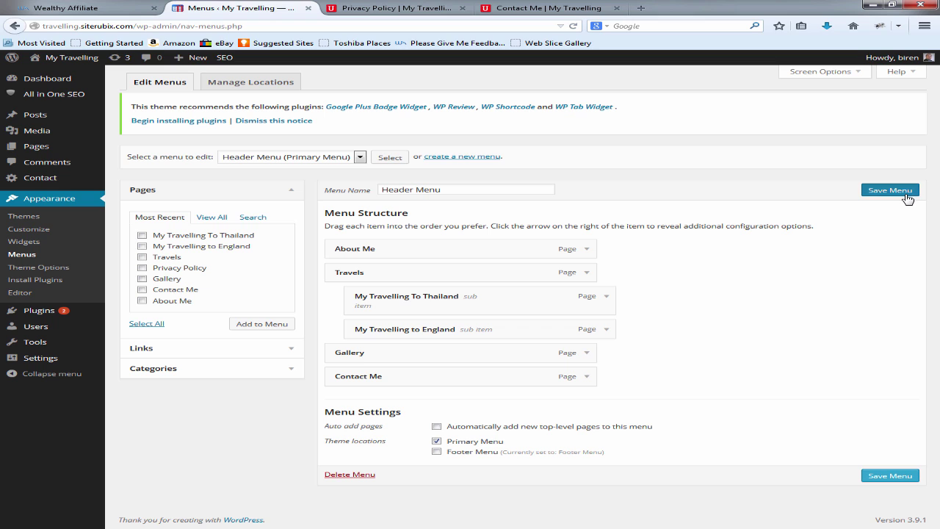
pyautogui.click(890, 189)
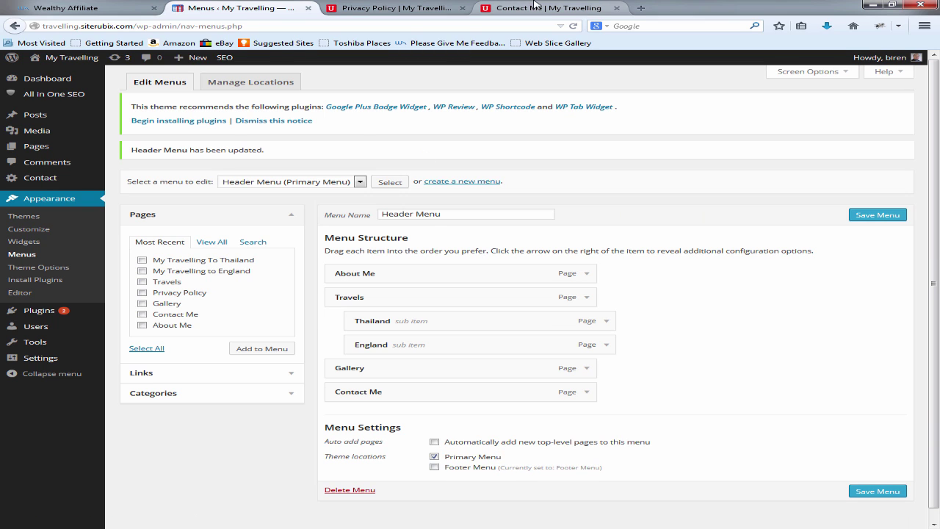
pyautogui.click(535, 8)
# Step: Reload the live site, open Thailand from the Travels dropdown, then go back to the menu editor
pyautogui.click(574, 26)
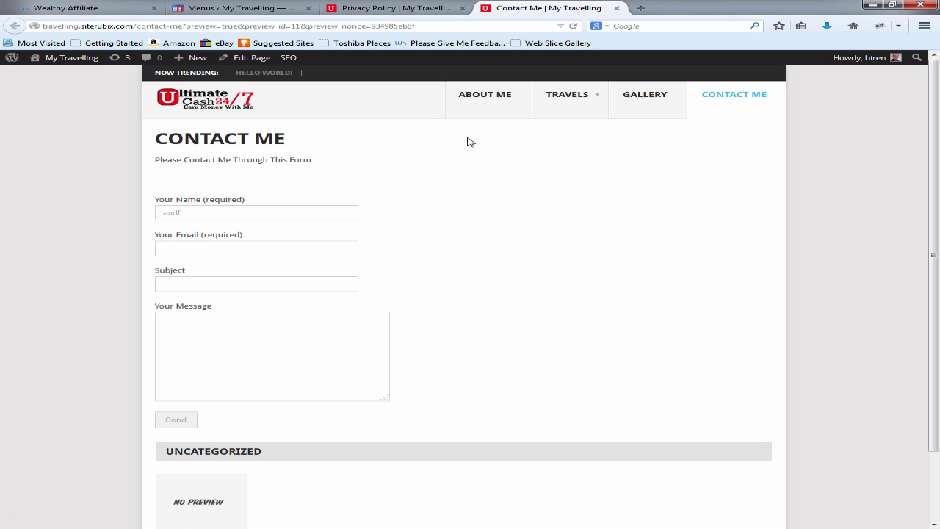
pyautogui.moveTo(577, 105)
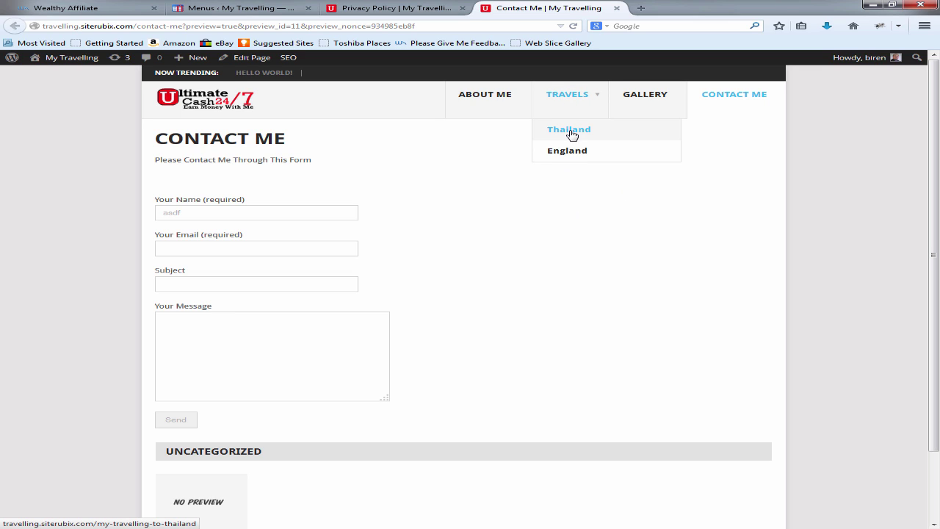
pyautogui.click(572, 135)
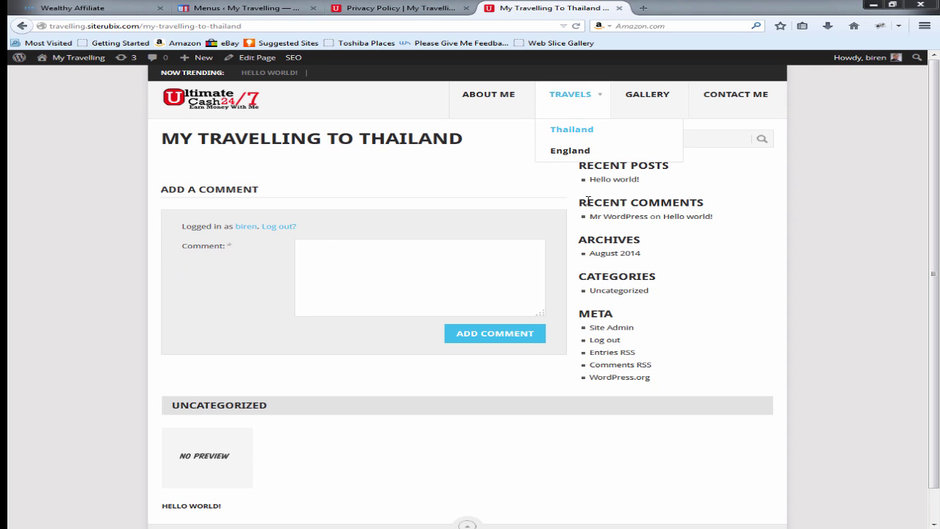
pyautogui.click(246, 8)
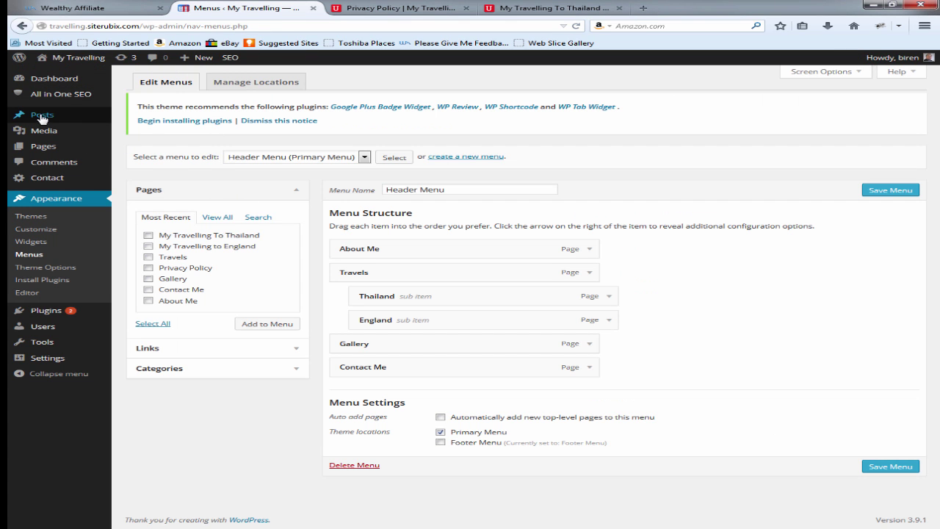
# Step: Trash the Hello world! post and start a new post titled 'Example 1'
pyautogui.click(44, 117)
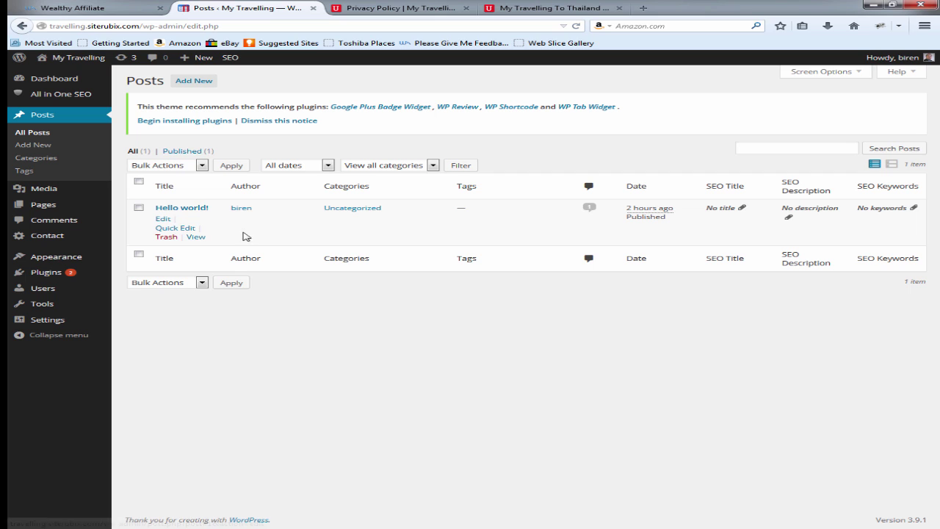
pyautogui.click(163, 237)
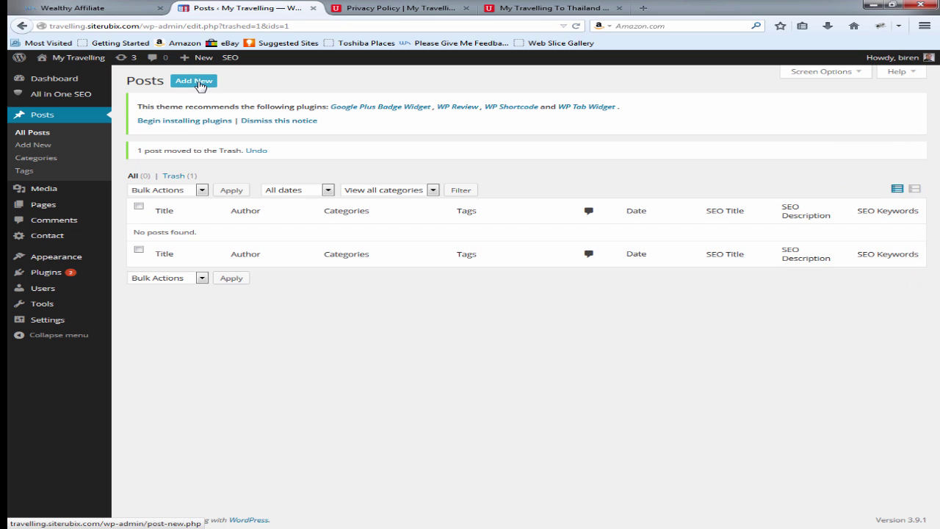
pyautogui.click(194, 81)
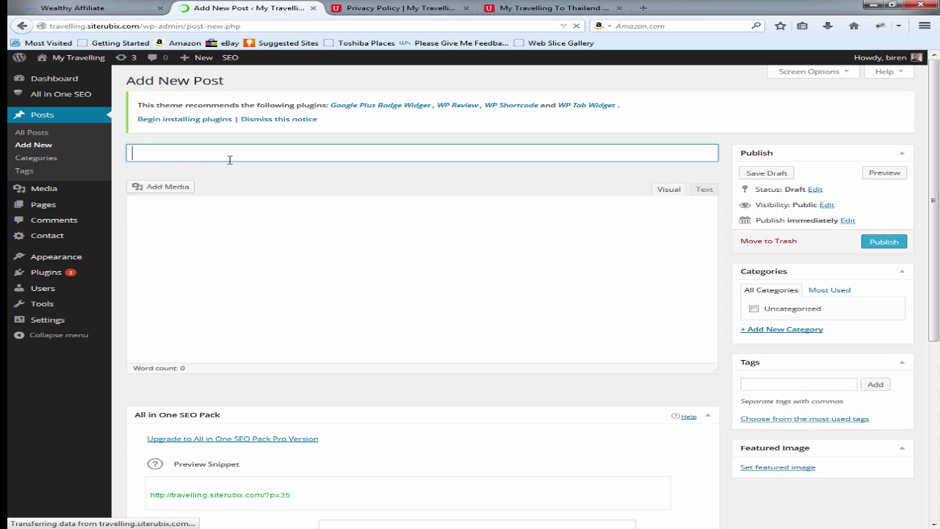
pyautogui.write('Example 1')
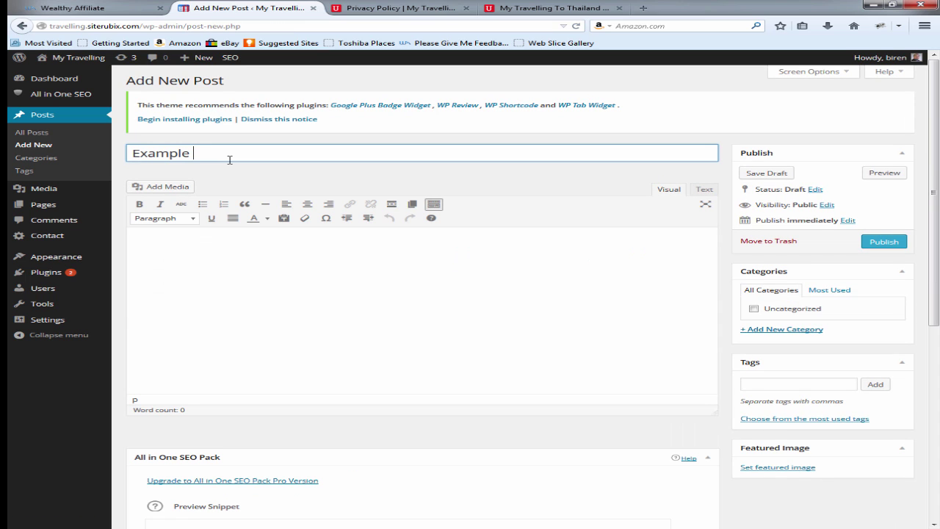
pyautogui.click(240, 273)
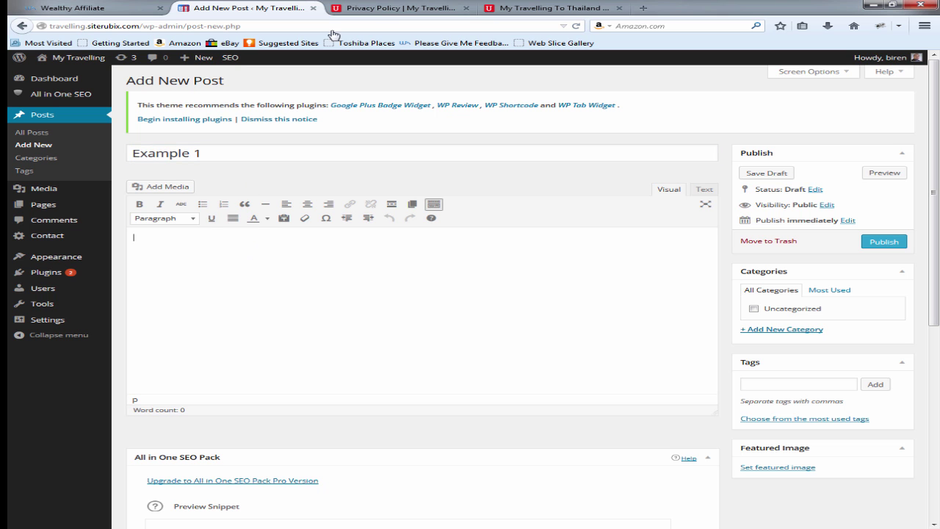
pyautogui.click(394, 8)
# Step: Search Google for 'random text', copy four Lorem Ipsum paragraphs from randomtext.me, then close it
pyautogui.click(441, 24)
pyautogui.write('google.com/')
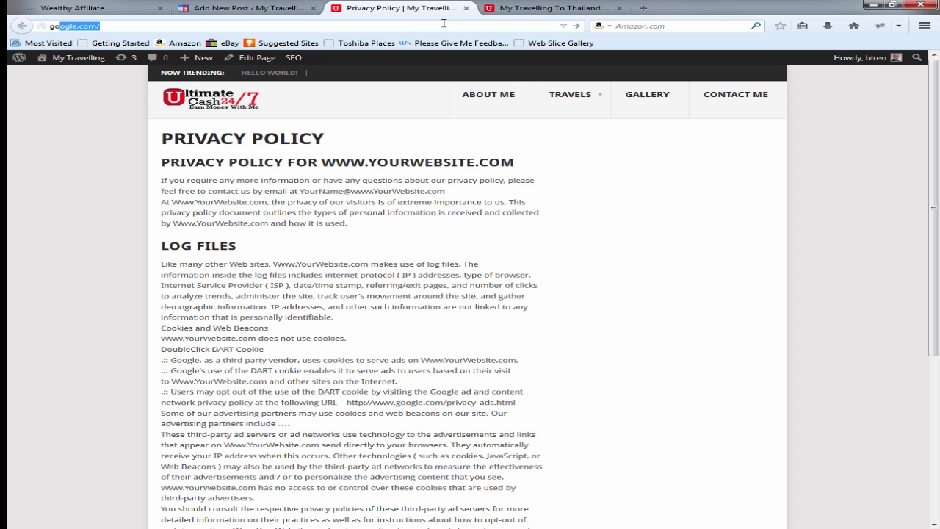
pyautogui.press('Return')
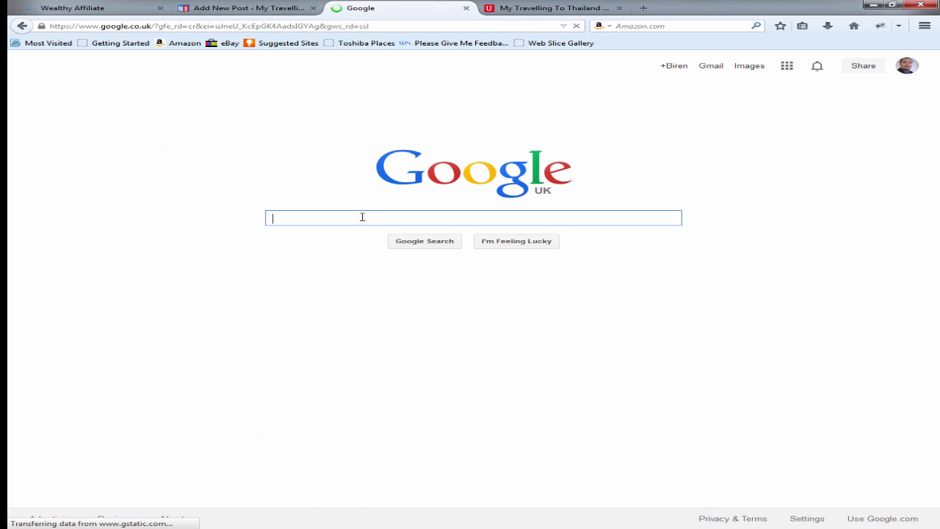
pyautogui.write('rando')
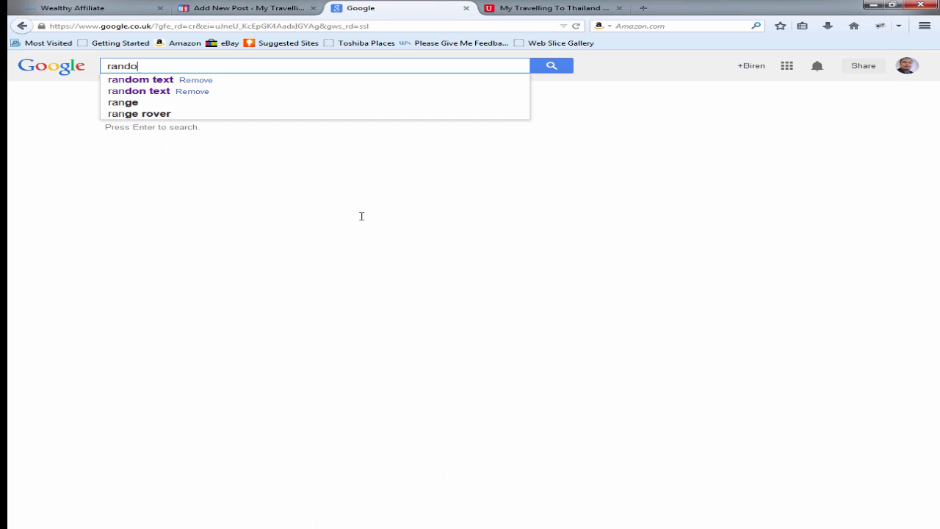
pyautogui.write('m text')
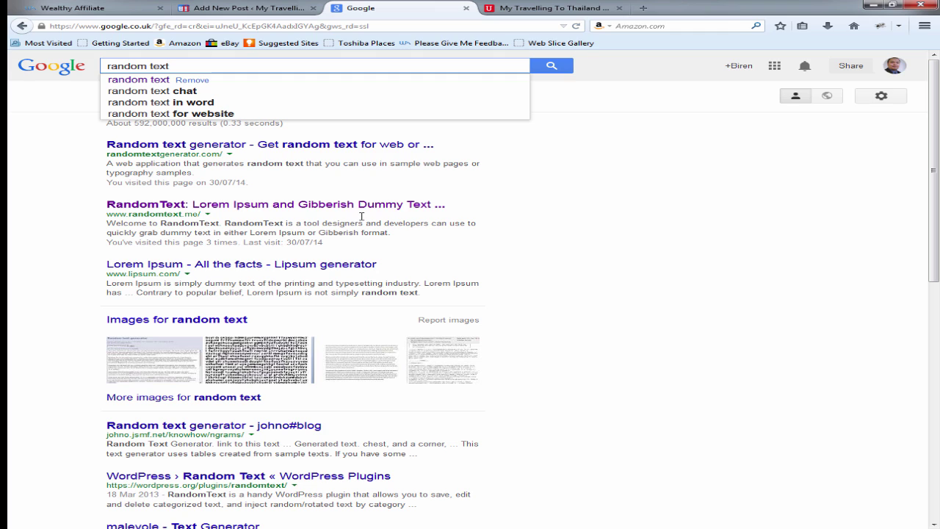
pyautogui.click(327, 207)
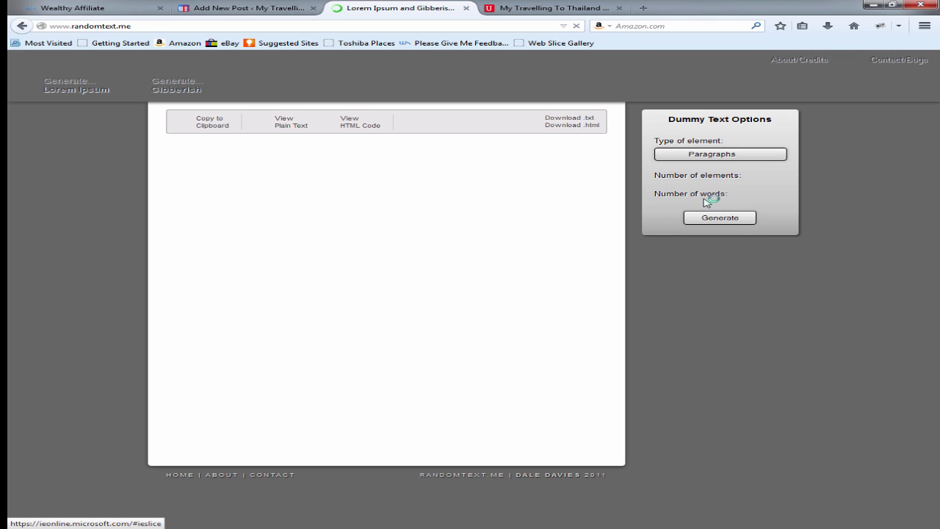
pyautogui.moveTo(173, 168); pyautogui.dragTo(405, 379)
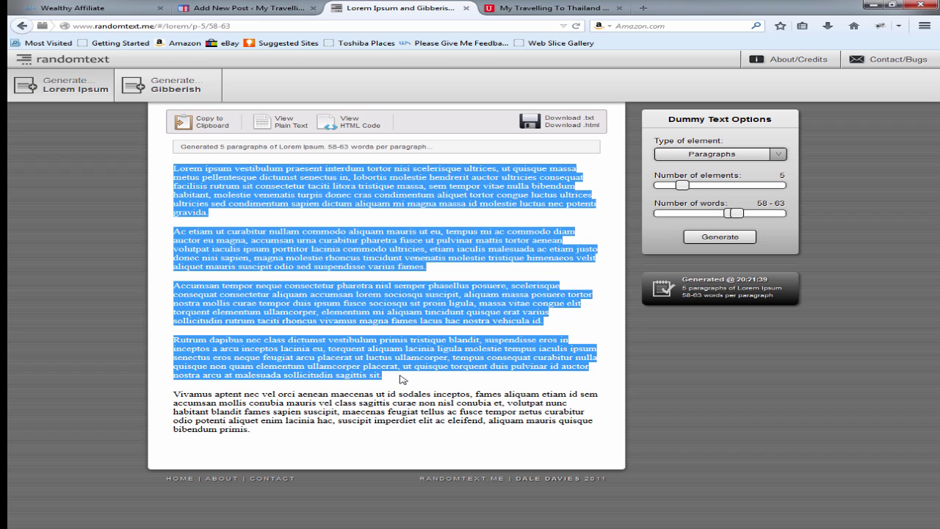
pyautogui.click(466, 8)
pyautogui.click(250, 8)
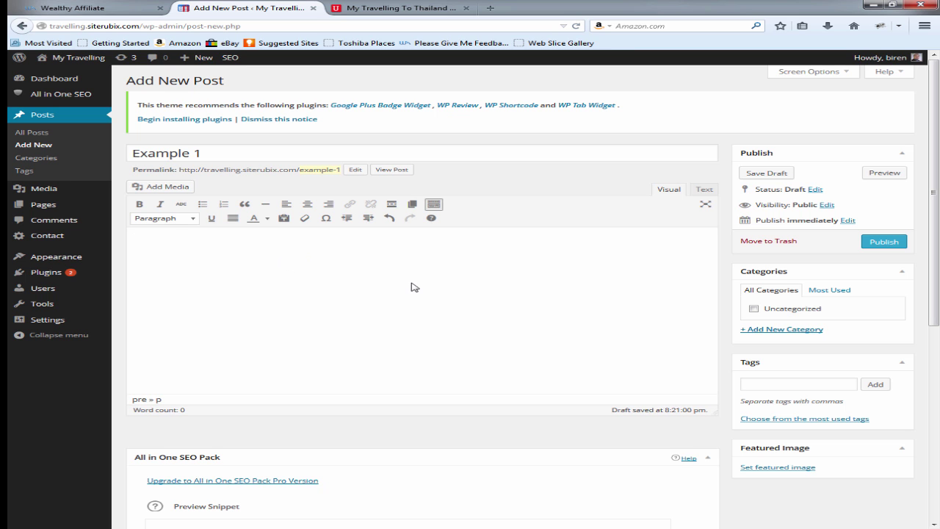
# Step: Paste the four paragraphs into Example 1, add a new 'Example Category', and publish
pyautogui.hotkey('ctrl', 'v')
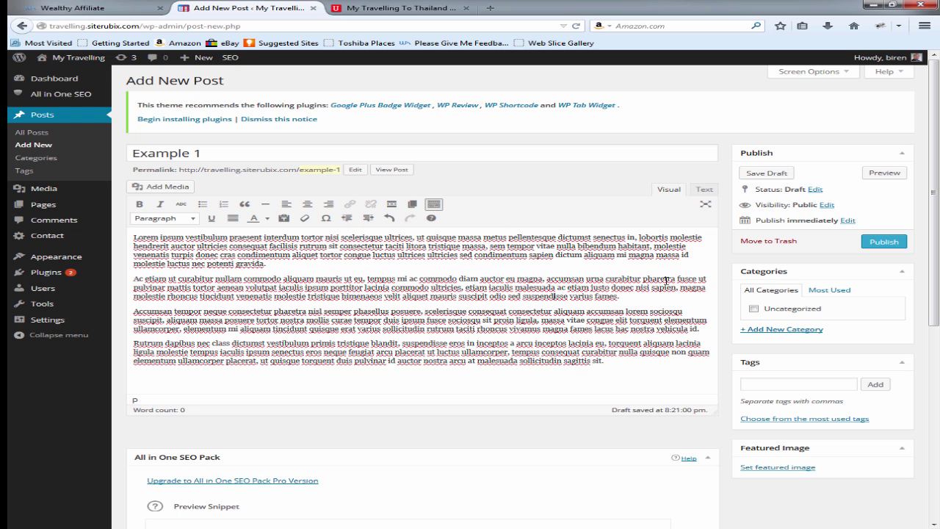
pyautogui.click(788, 330)
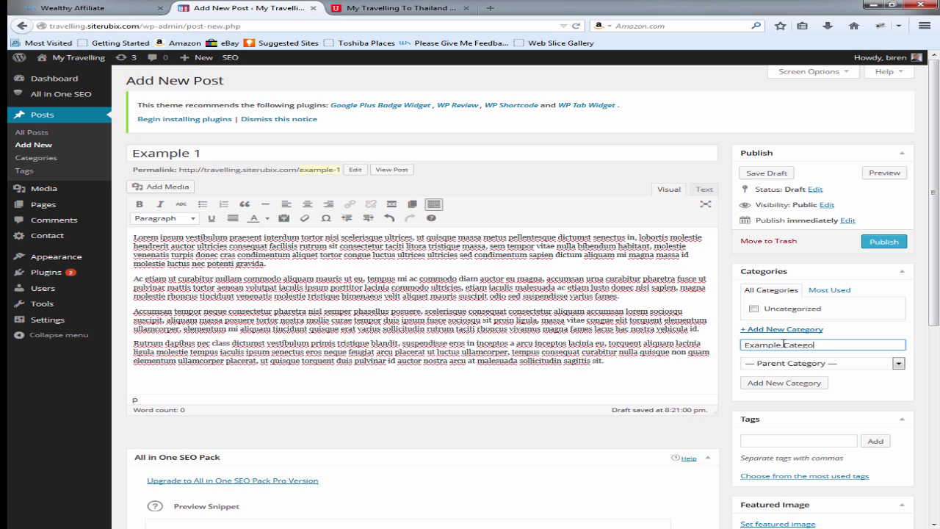
pyautogui.click(777, 388)
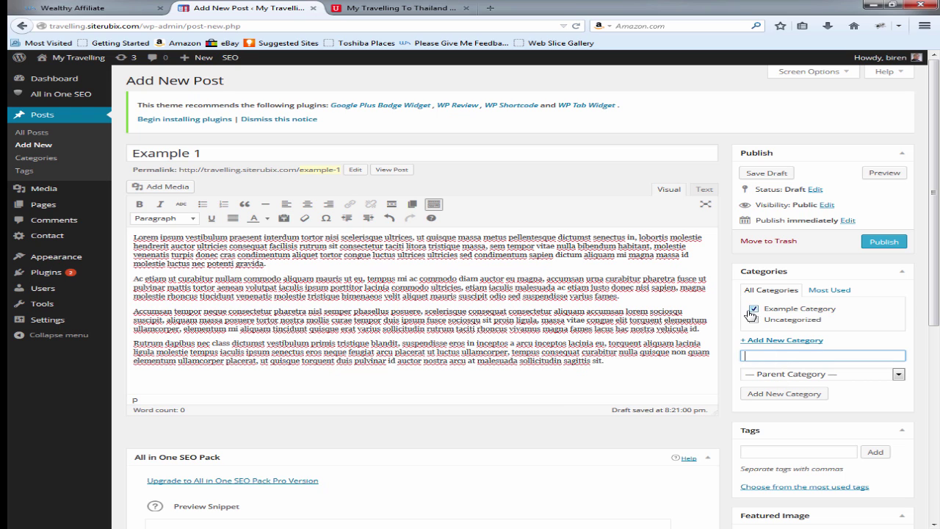
pyautogui.scroll(-3, 732, 351)
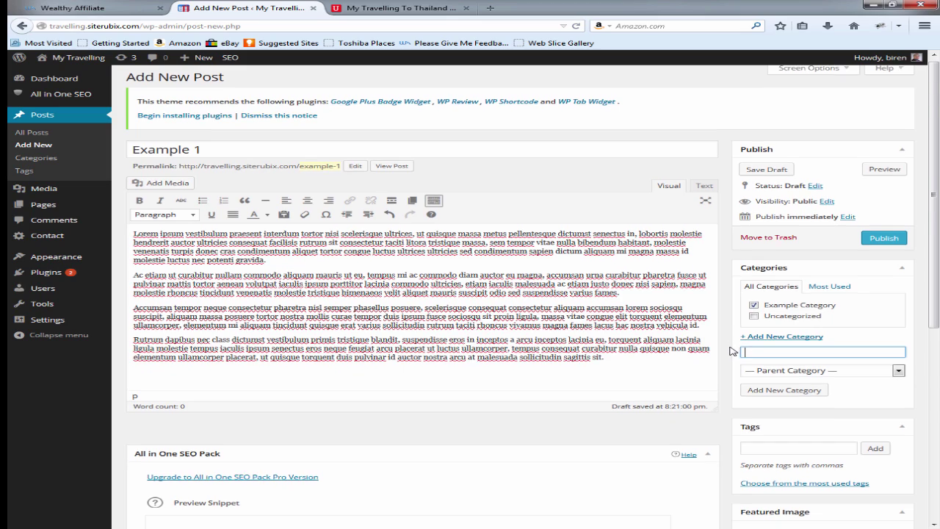
pyautogui.scroll(5, 732, 351)
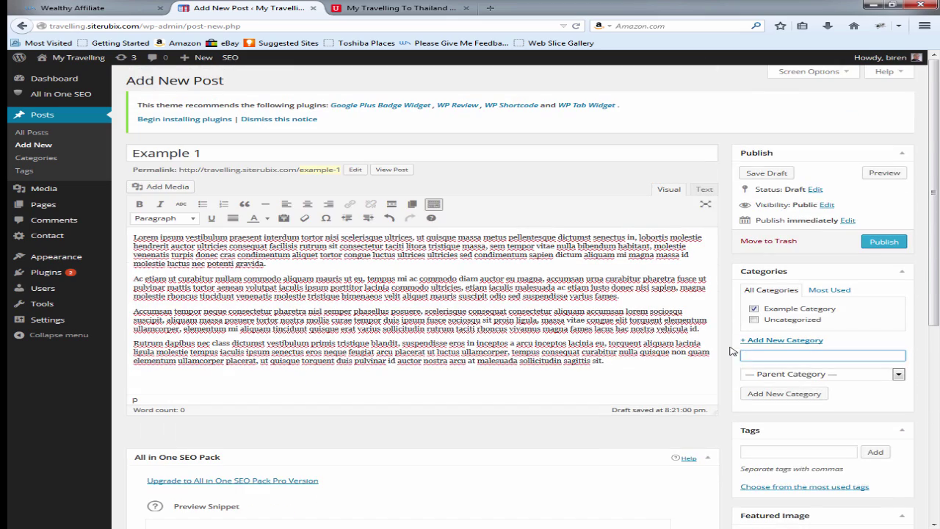
pyautogui.click(884, 242)
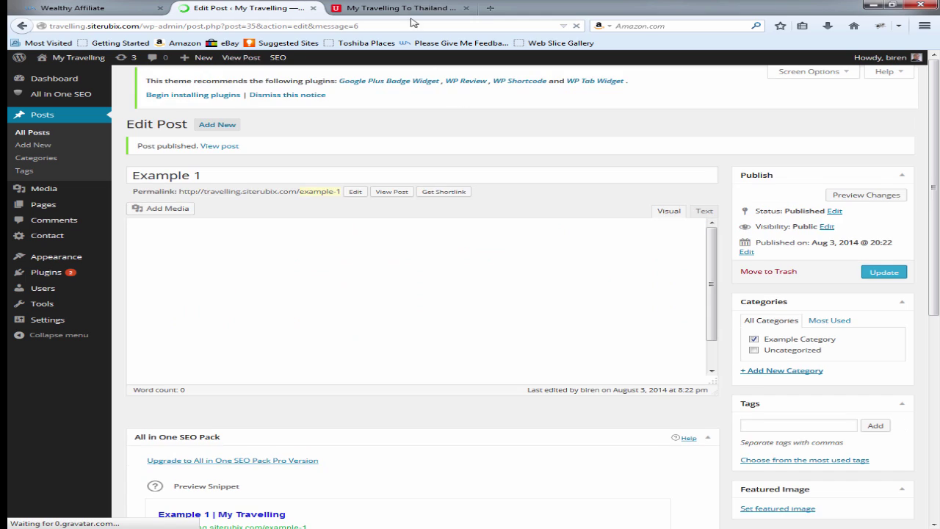
# Step: Reload the live site to see the new post, then return to the Example 1 body text
pyautogui.click(403, 8)
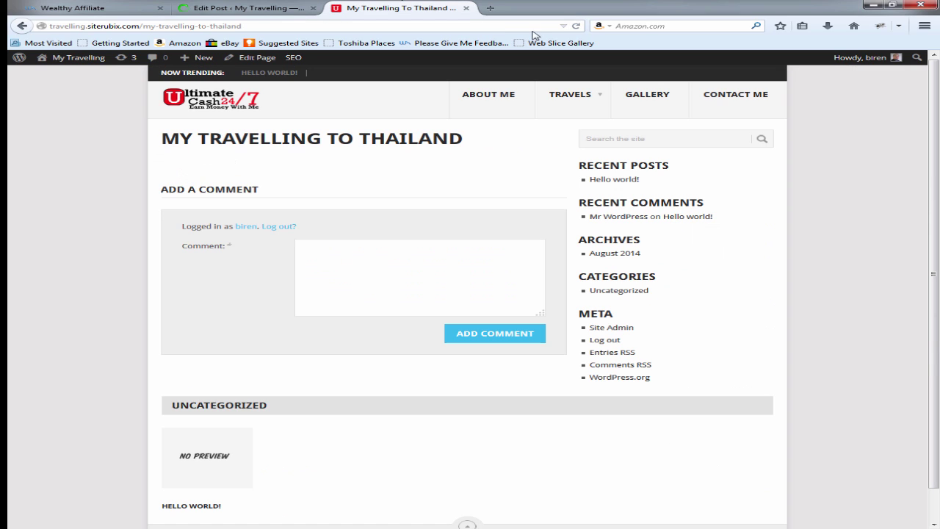
pyautogui.click(578, 27)
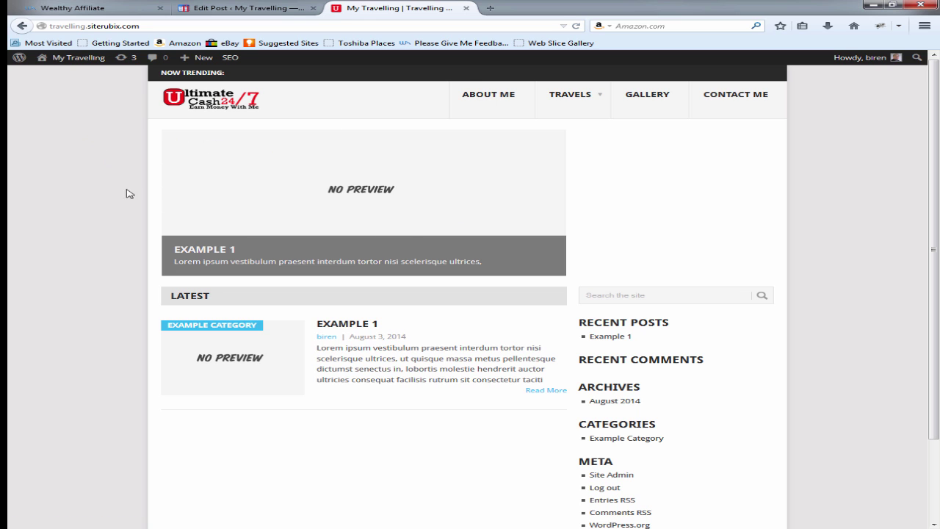
pyautogui.click(290, 4)
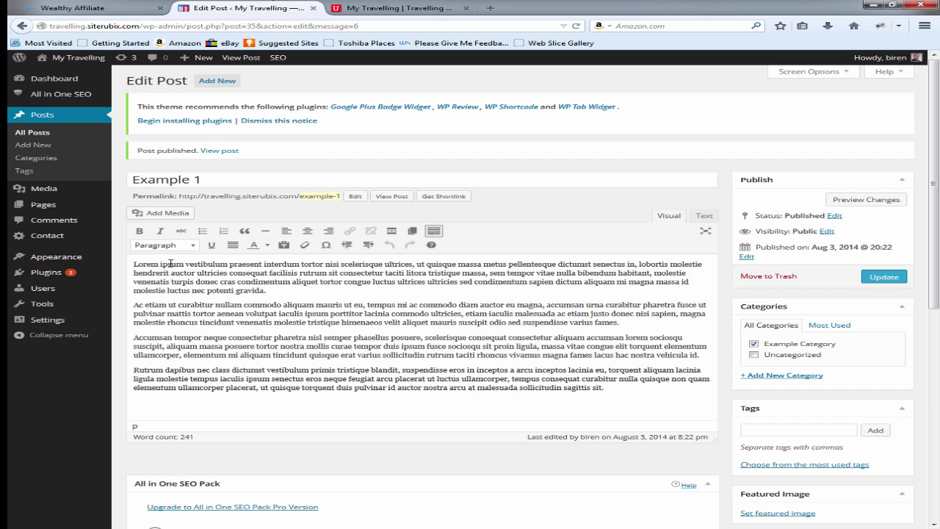
pyautogui.click(135, 263)
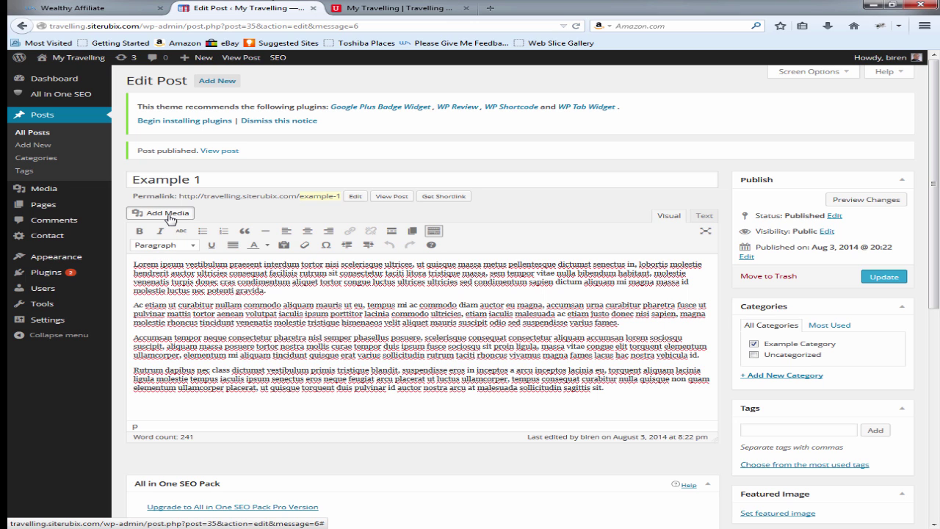
# Step: Upload featured images 1 from the Featured Images folder to the media library
pyautogui.click(168, 219)
pyautogui.click(194, 98)
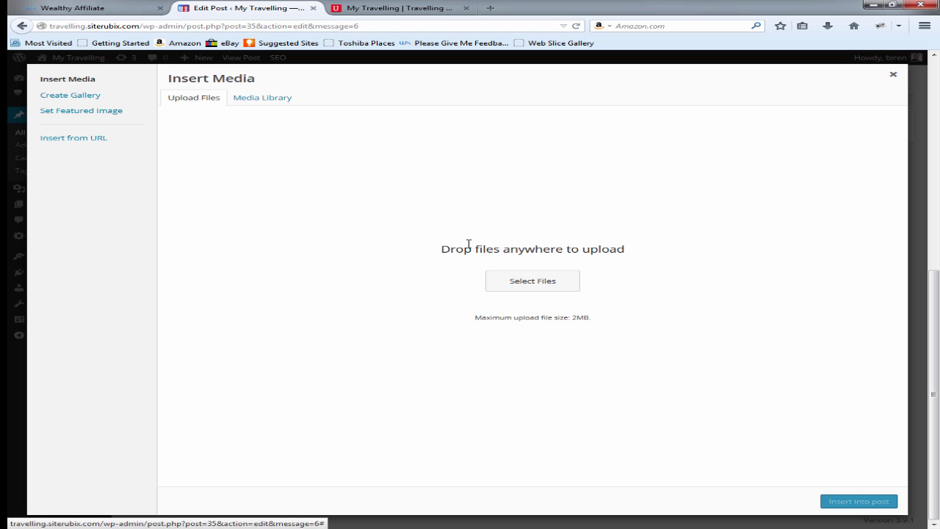
pyautogui.click(544, 284)
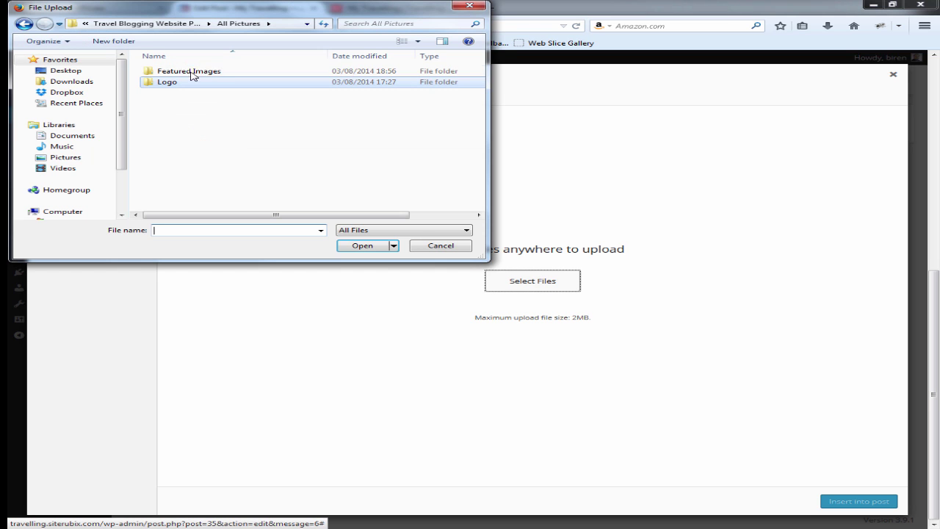
pyautogui.doubleClick(189, 72)
pyautogui.click(190, 86)
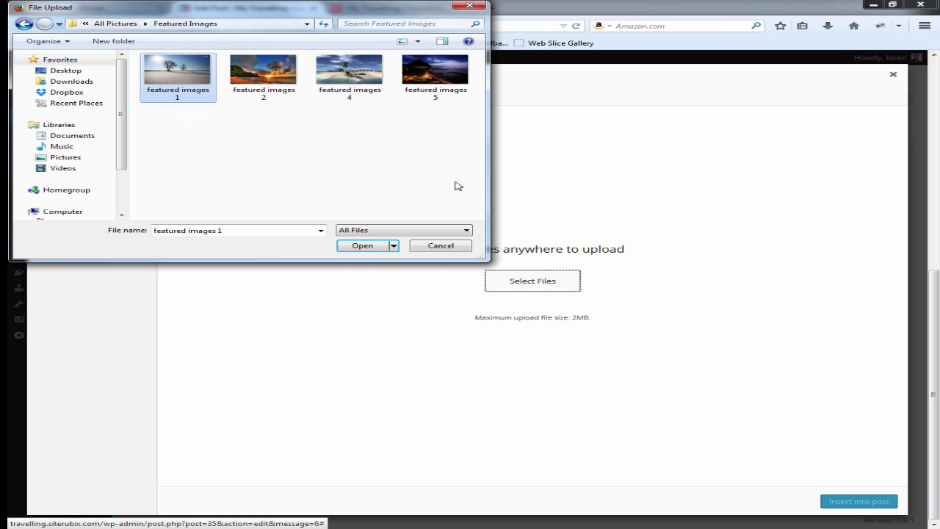
pyautogui.click(371, 247)
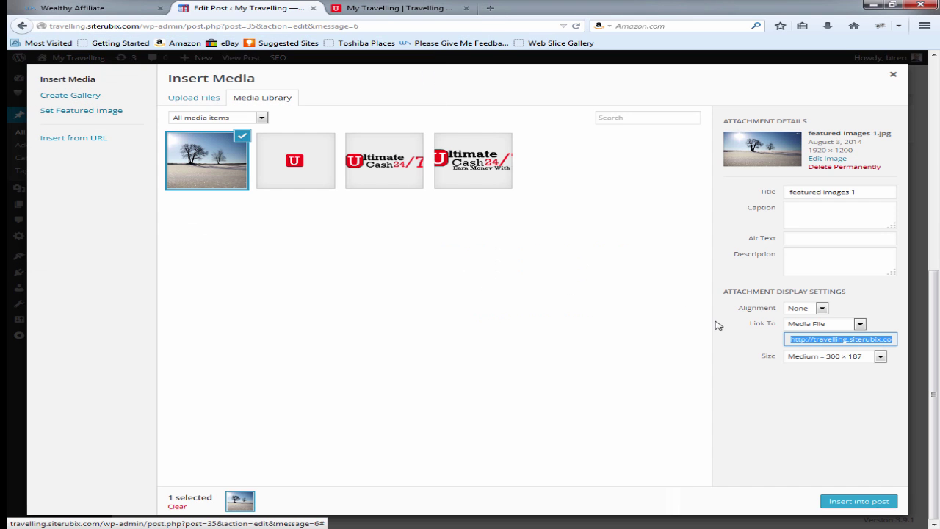
# Step: Insert the image into Example 1 at Full Size (1920 × 1200)
pyautogui.click(840, 356)
pyautogui.click(841, 358)
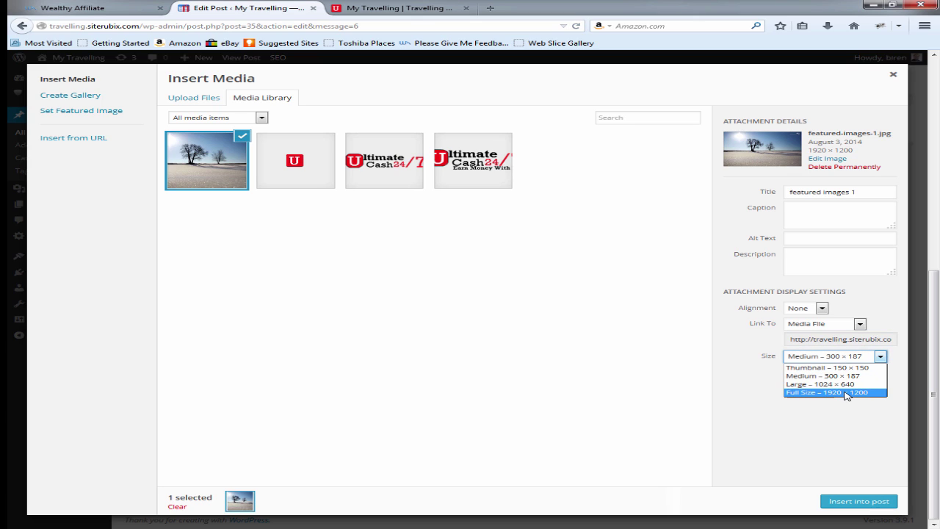
pyautogui.click(846, 395)
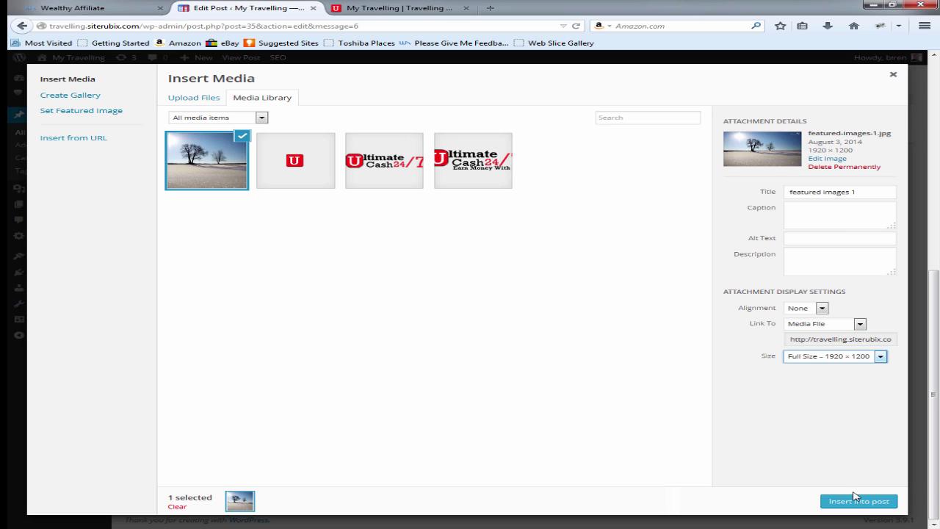
pyautogui.click(858, 502)
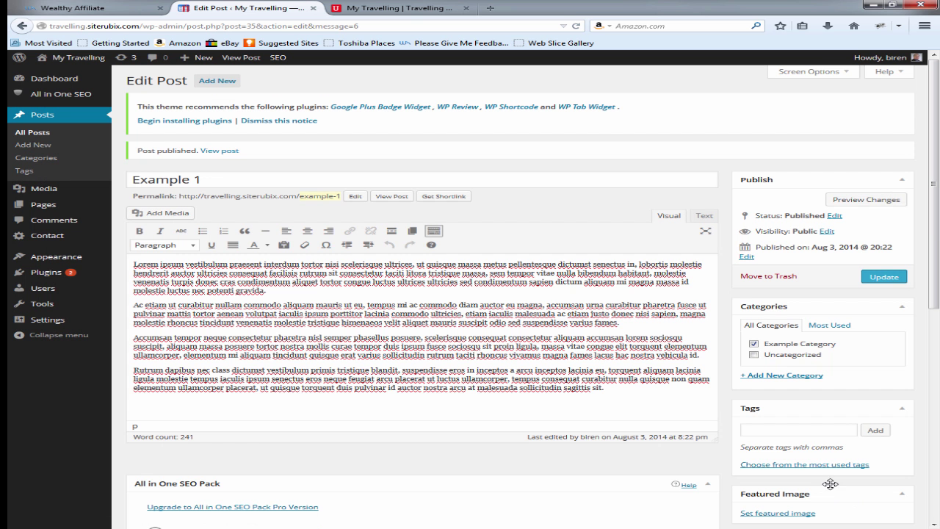
pyautogui.click(386, 8)
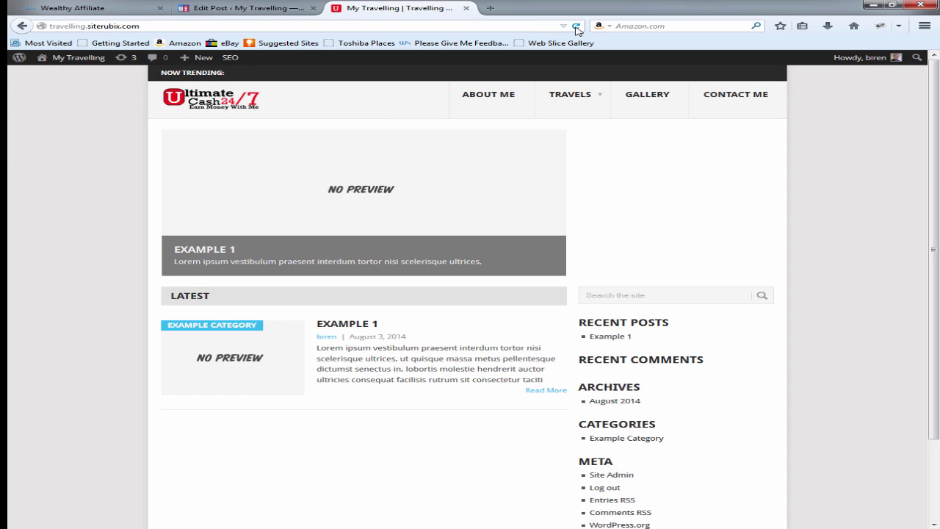
# Step: Reload the homepage to check Example 1, then go back to its post editor
pyautogui.click(577, 26)
pyautogui.click(246, 9)
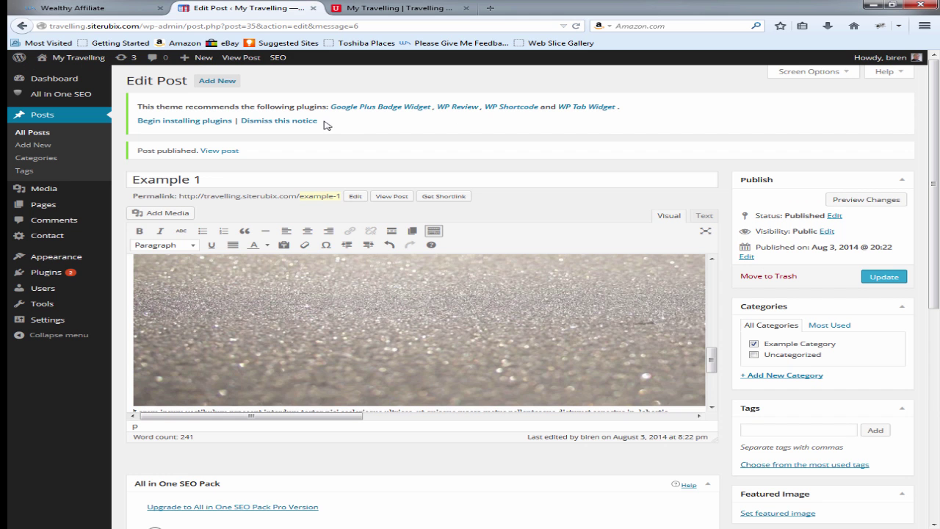
pyautogui.scroll(-5, 723, 305)
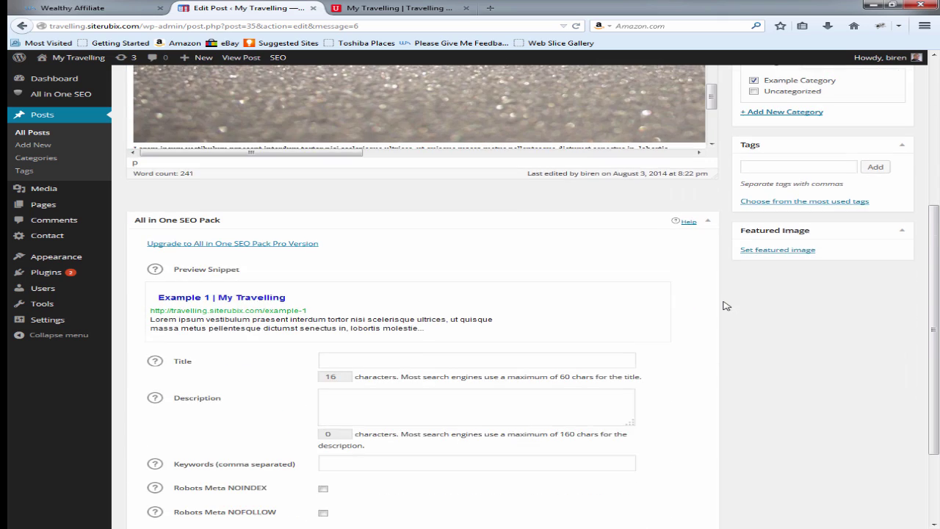
pyautogui.scroll(5, 724, 305)
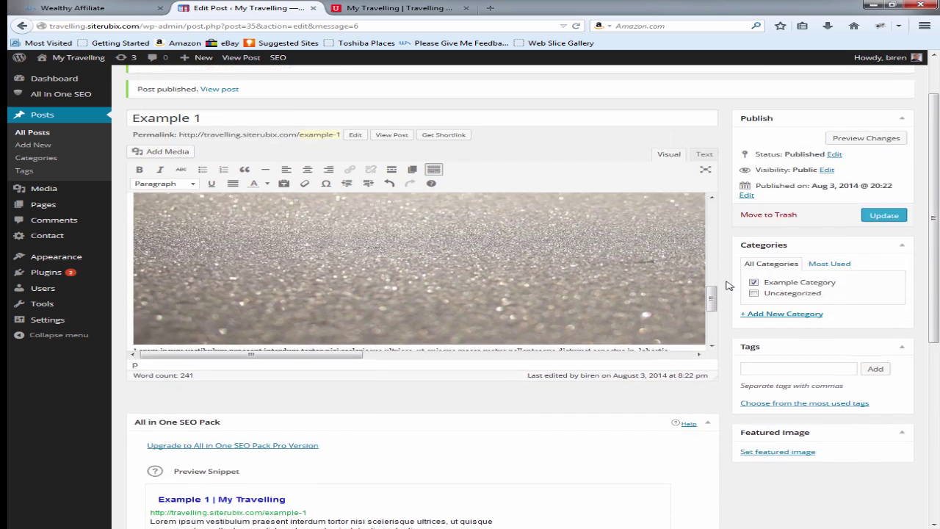
pyautogui.scroll(-2, 581, 293)
pyautogui.scroll(5, 572, 297)
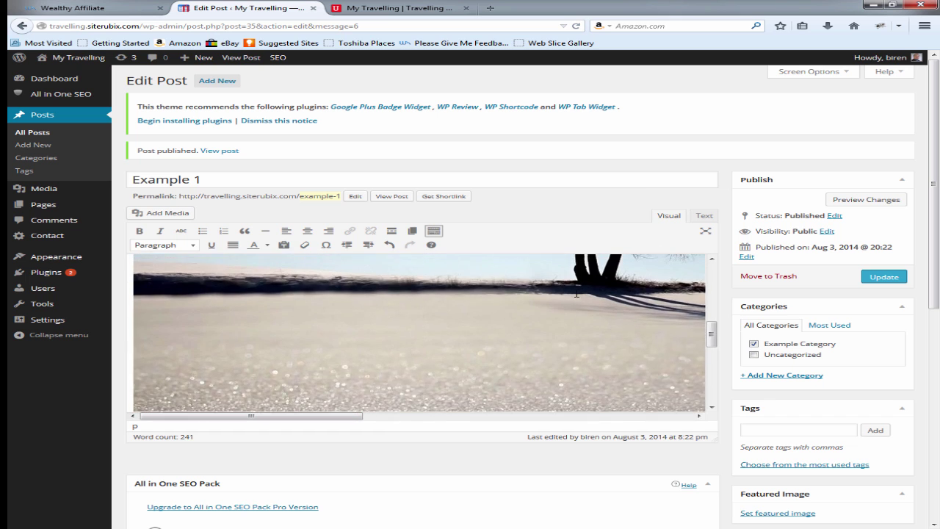
pyautogui.scroll(3, 569, 300)
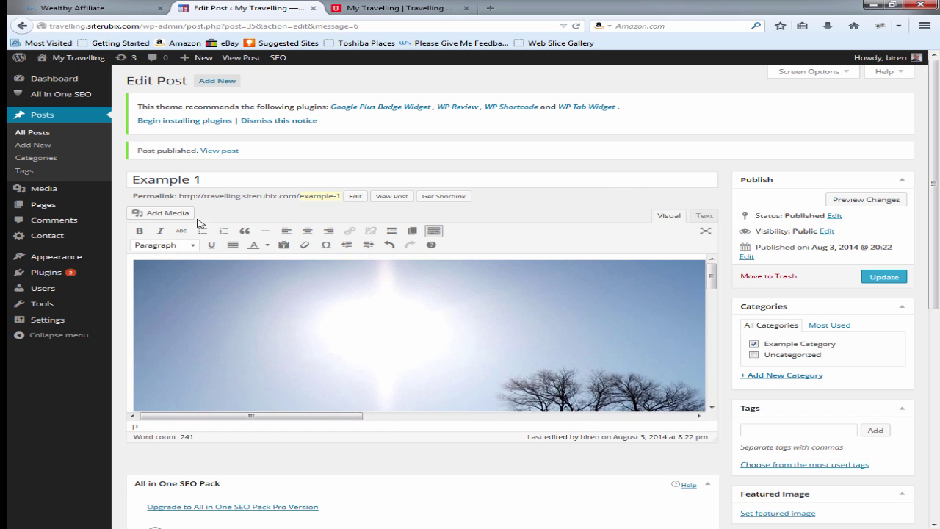
# Step: Set the snowy tree photo as Example 1's featured image and update the post
pyautogui.click(170, 215)
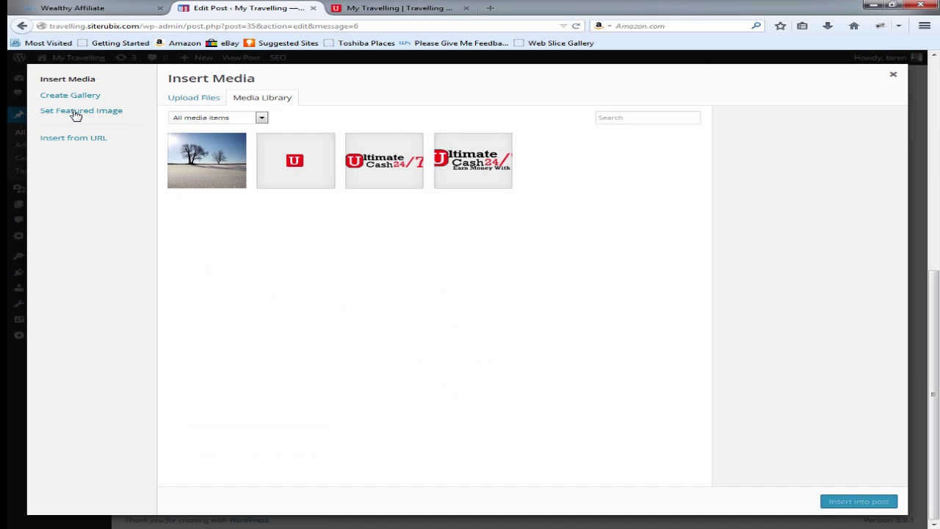
pyautogui.click(84, 114)
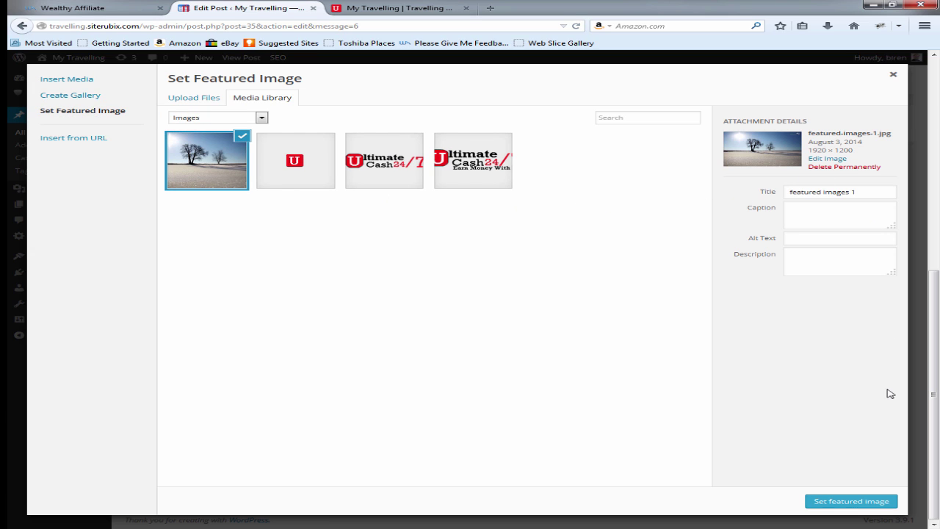
pyautogui.click(842, 503)
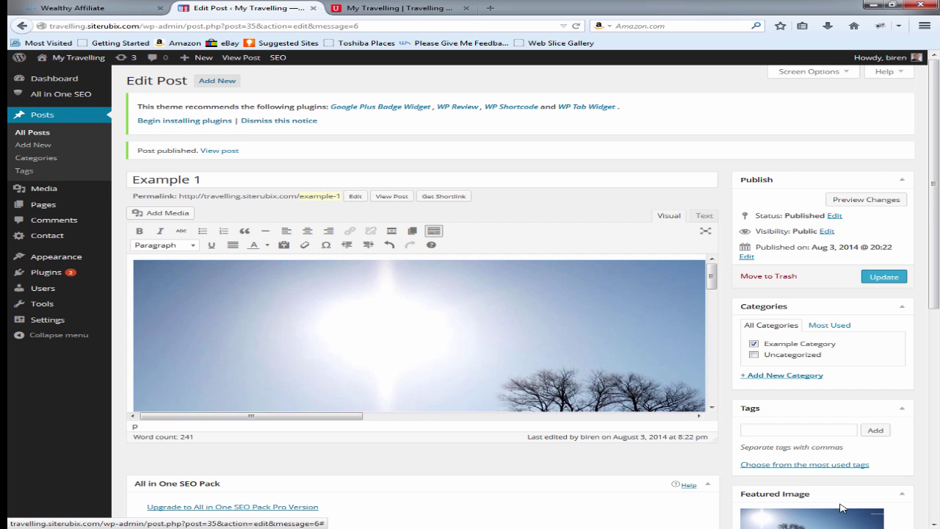
pyautogui.scroll(-4, 844, 506)
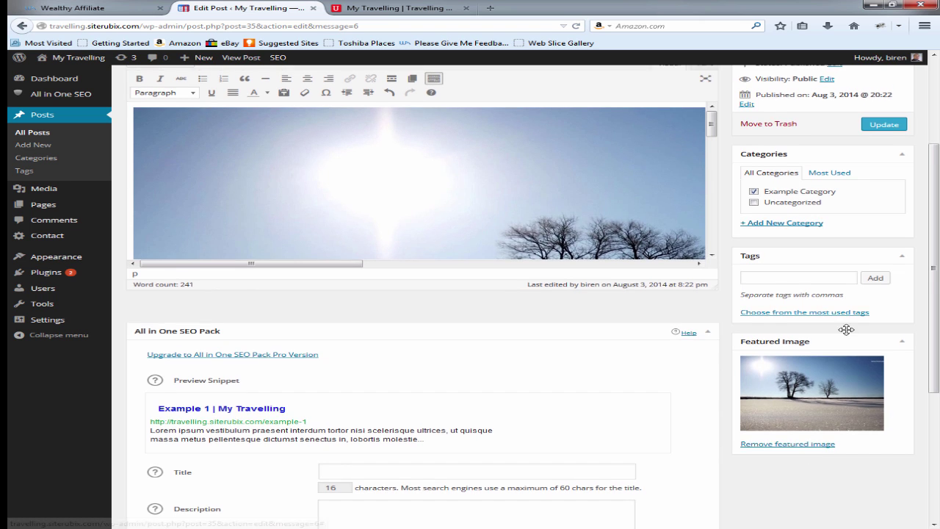
pyautogui.scroll(4, 846, 327)
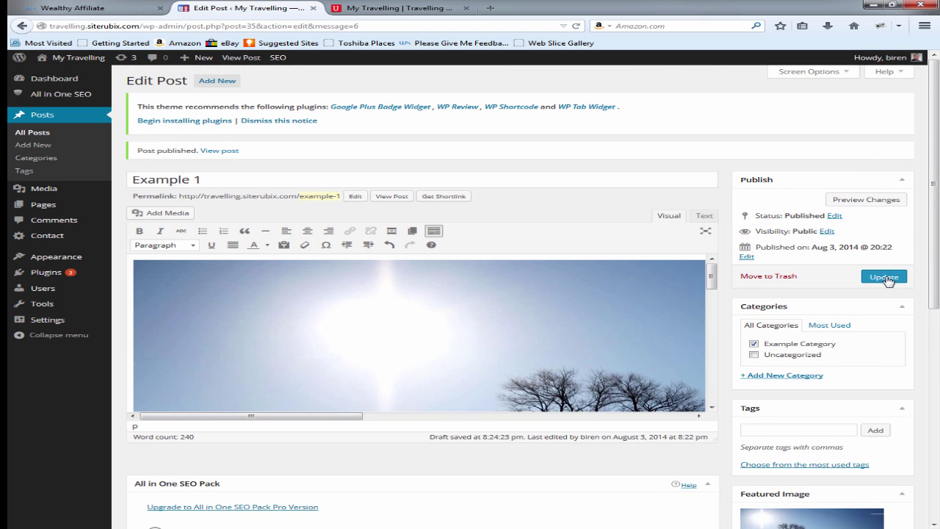
pyautogui.click(888, 281)
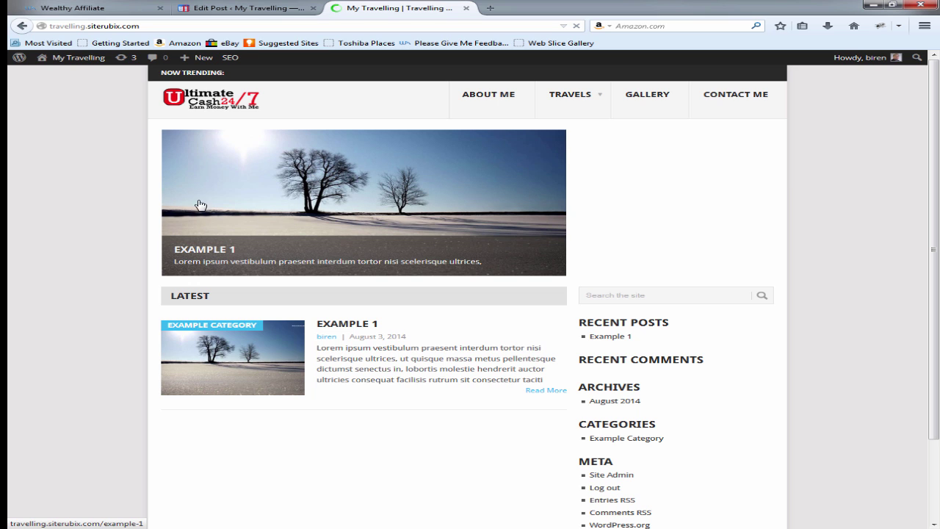
pyautogui.click(235, 10)
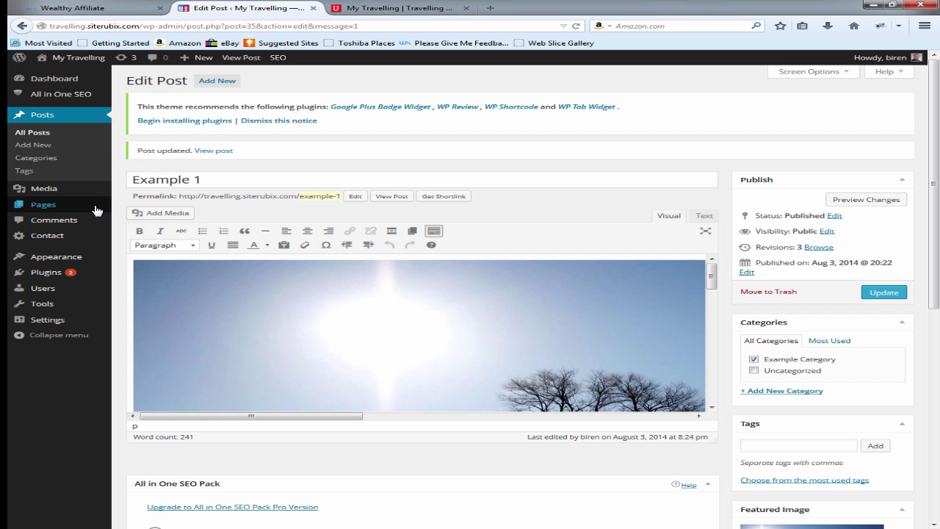
# Step: Start a new post and upload the 'featured images 2' sunset picture as its featured image
pyautogui.click(224, 80)
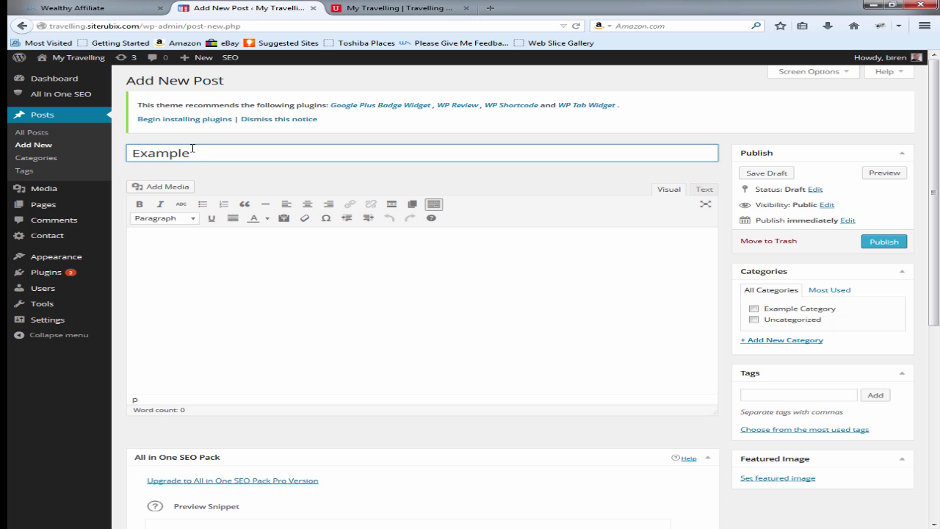
pyautogui.click(169, 188)
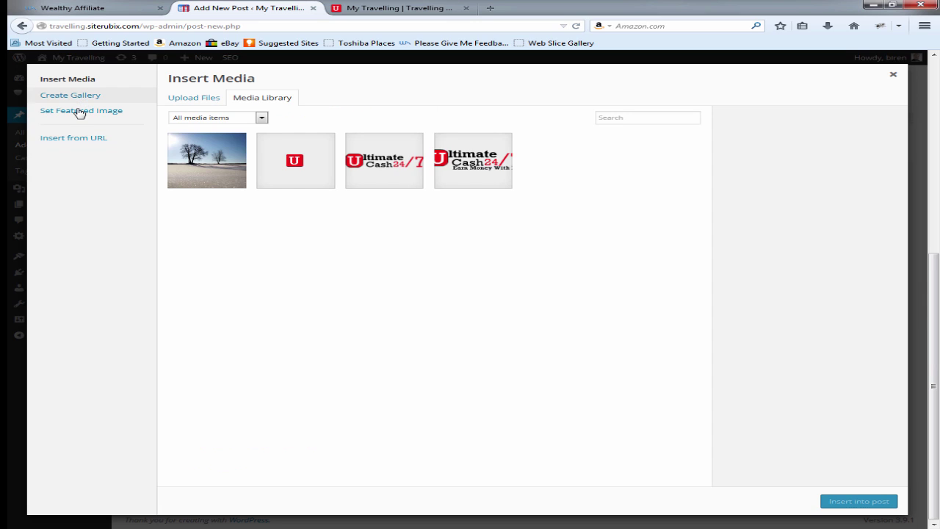
pyautogui.click(86, 111)
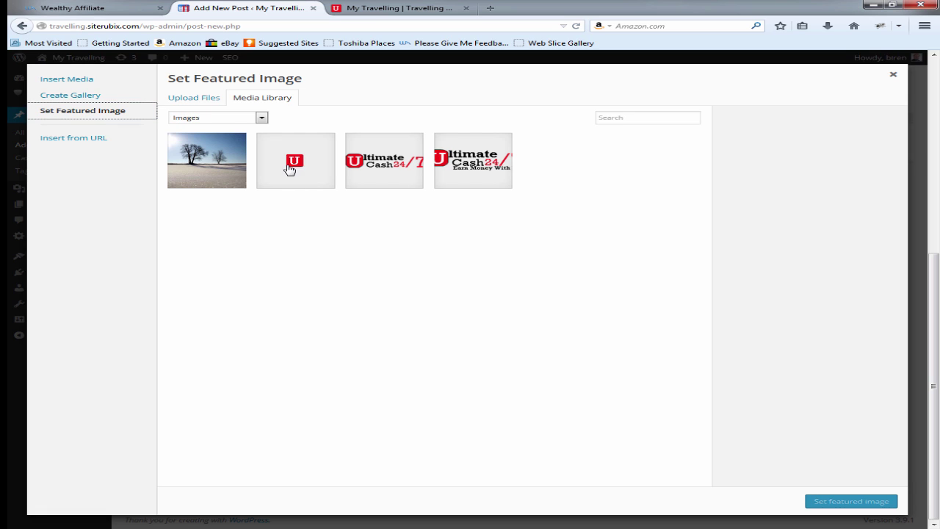
pyautogui.click(203, 102)
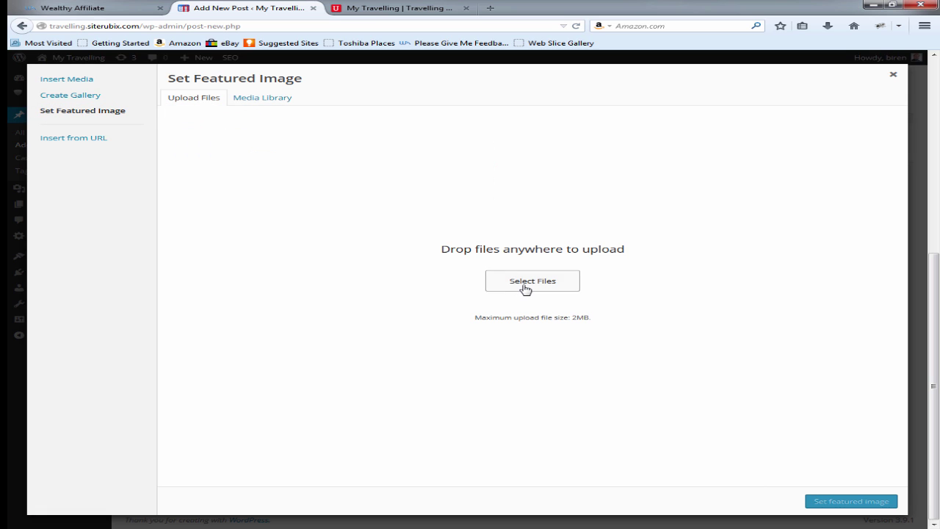
pyautogui.click(525, 287)
pyautogui.click(267, 90)
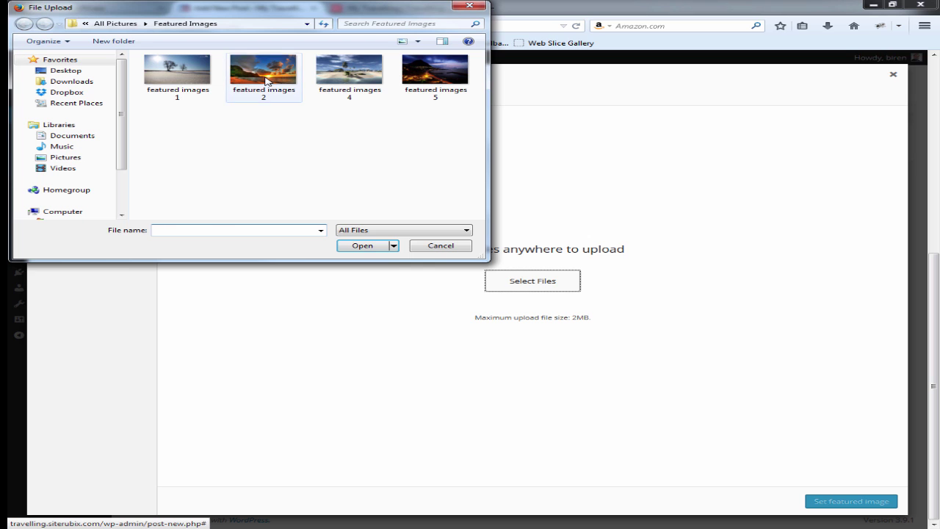
pyautogui.click(364, 248)
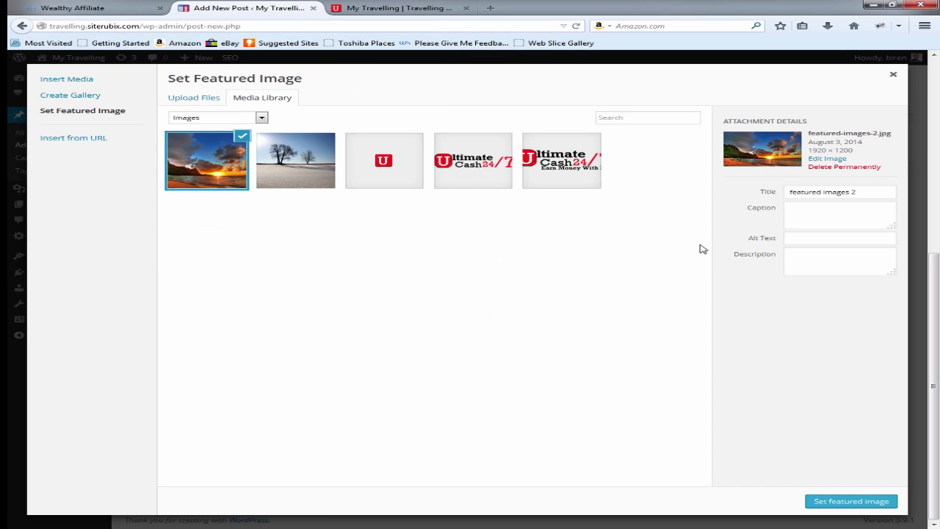
pyautogui.click(844, 505)
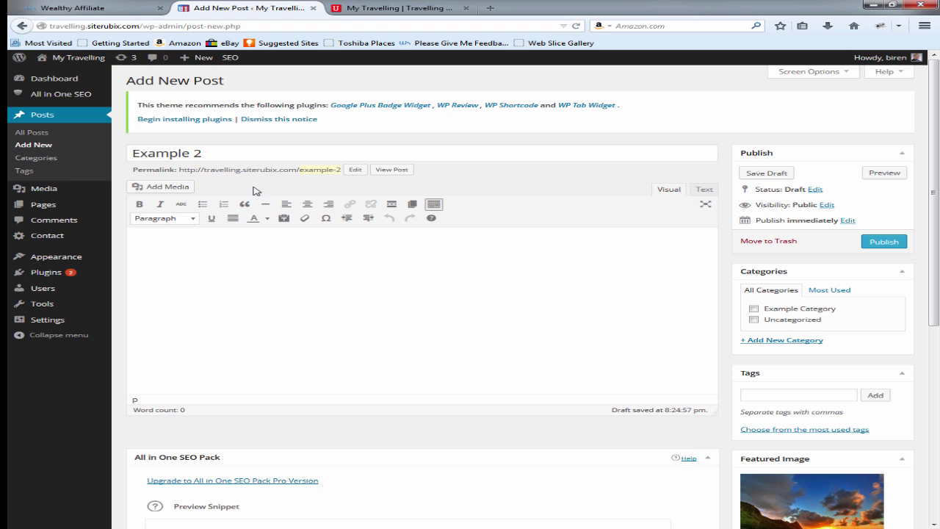
# Step: Paste Lorem ipsum filler text into Example 4 and publish it
pyautogui.click(491, 7)
pyautogui.write('Lorem ipsum praesent pharetra imperdiet dui quisque elementum faucibus, felis platea metus at sapien faucibus cursus donec, class habitant morbi taciti egestas sociosqu lacinia luctus id ultricies phasellus adipiscing.  Eleifend integer felis risus faucibus sagittis metus enim magna, aliquam consequat facilisis mattis accumsan nullam tristique tortor turpis, iaculis potenti consectetur semper ac etiam ut felis accumsan ultrices eros eu.  Praesent magna habitant diam dui amet accumsan ligula, scelerisque diam faucibus dapibus ipsum rutrum, eros aenean urna egestas taciti leo nec vulputate accumsan donec est varius viverra duis quam.  Curabitur in himenaeos ullamcorper volutpat est vulputate, ac porttitor fringilla class congue dolor tristique, sit condimentum ut commodo ante conubia phasellus elit class tortor ligula pharetra sapien sollicitudin urna placerat eros est arcu.  Lacinia purus enim venenatis odio semper sem, tristique ullamcorper pharetra a libero commodo auctor, quisque lobortis nullam sem malesuada fusce sagittis iaculis vel metus commodo dictumst imperdiet diam magna aliquam tempor.')
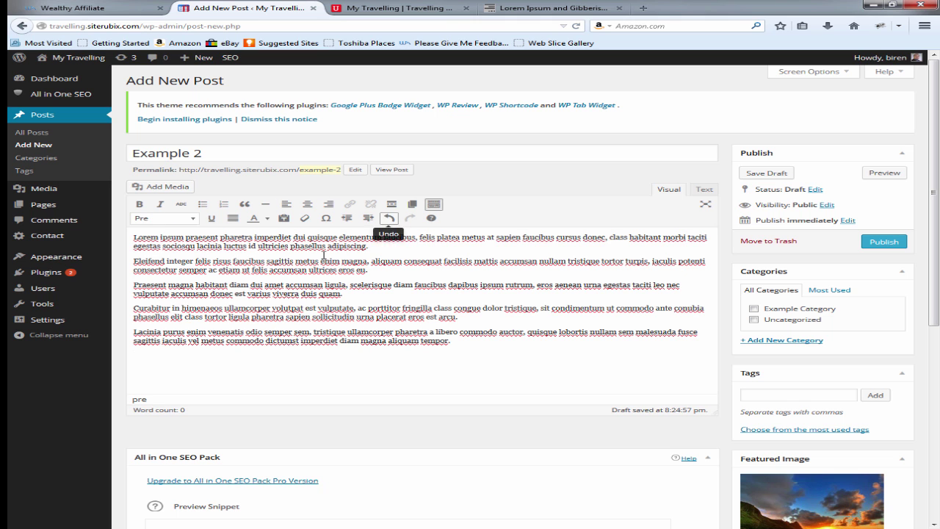
pyautogui.click(882, 242)
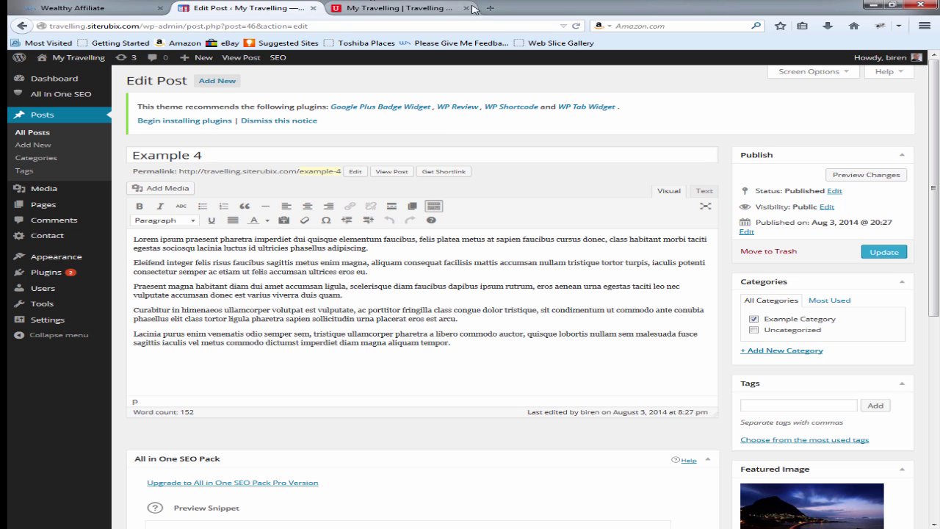
pyautogui.click(389, 7)
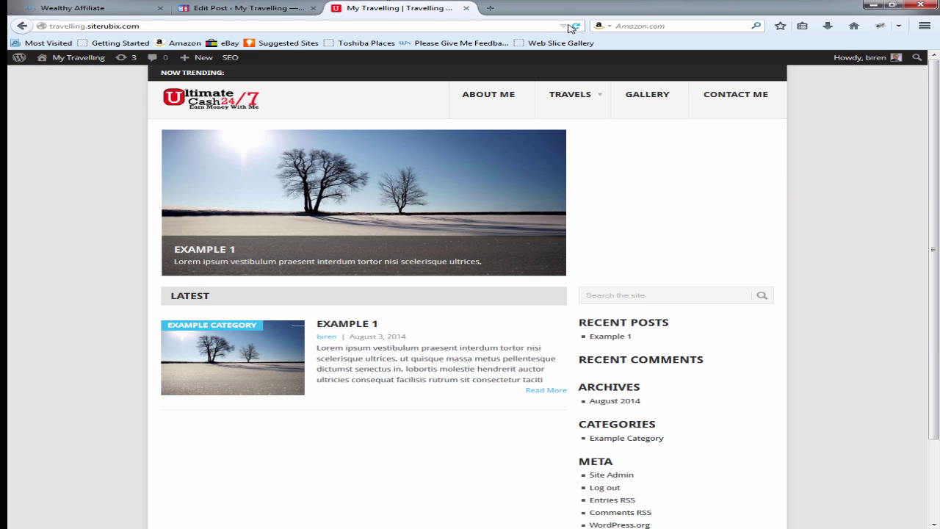
pyautogui.click(576, 27)
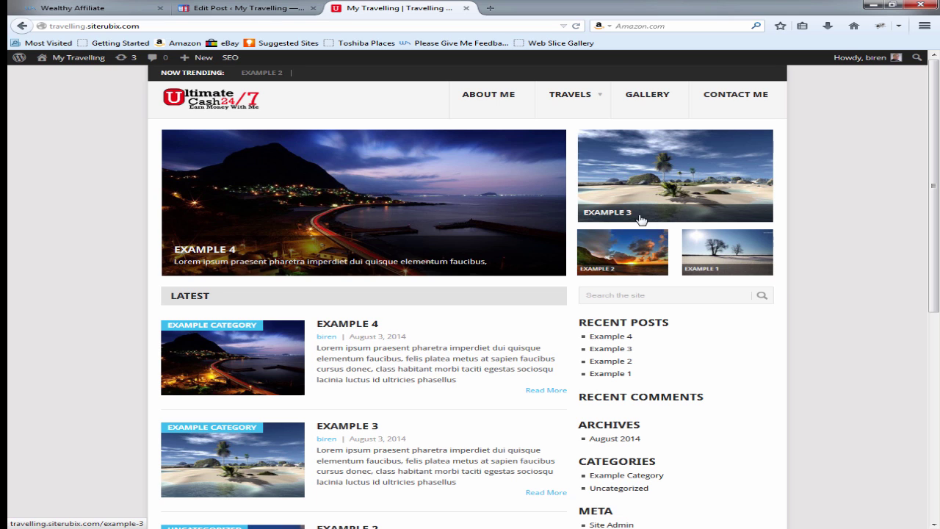
pyautogui.scroll(-3, 319, 263)
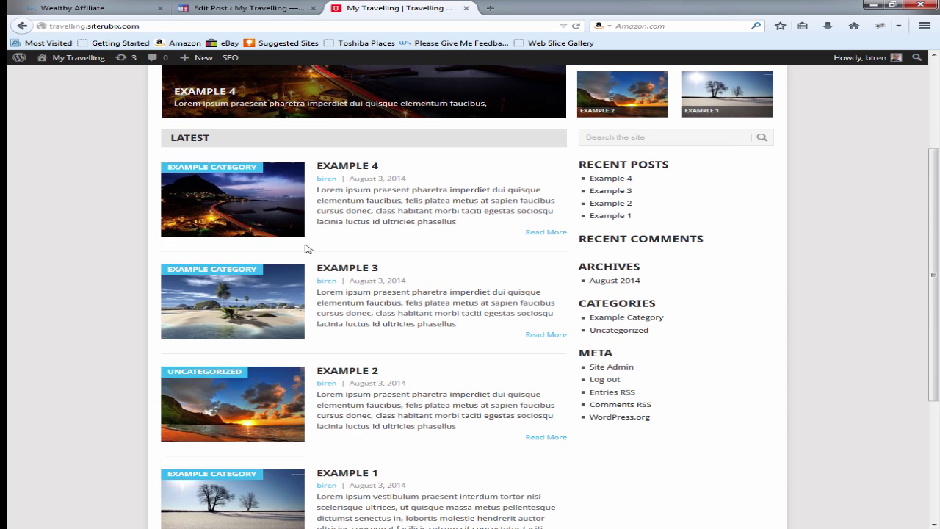
pyautogui.scroll(-4, 345, 459)
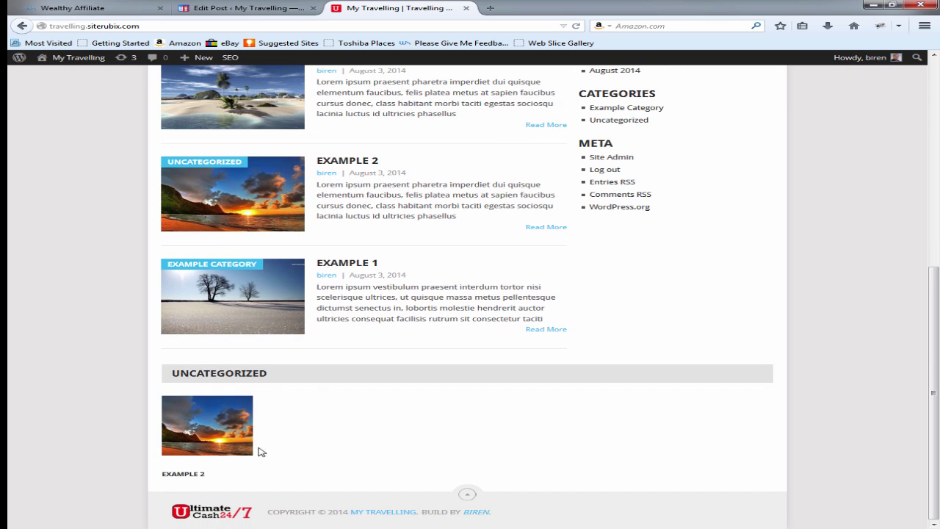
pyautogui.scroll(4, 227, 390)
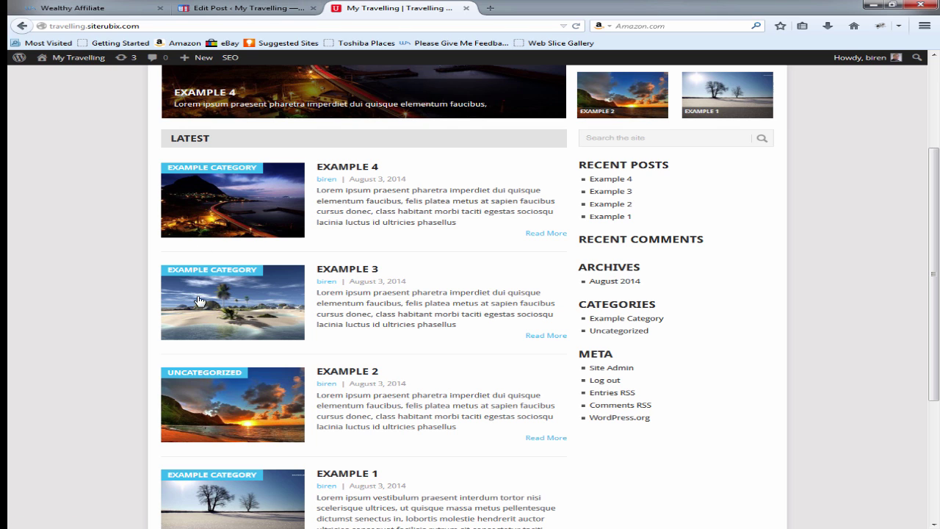
# Step: Move Example 2 from Uncategorized to Example Category and update the post
pyautogui.click(229, 9)
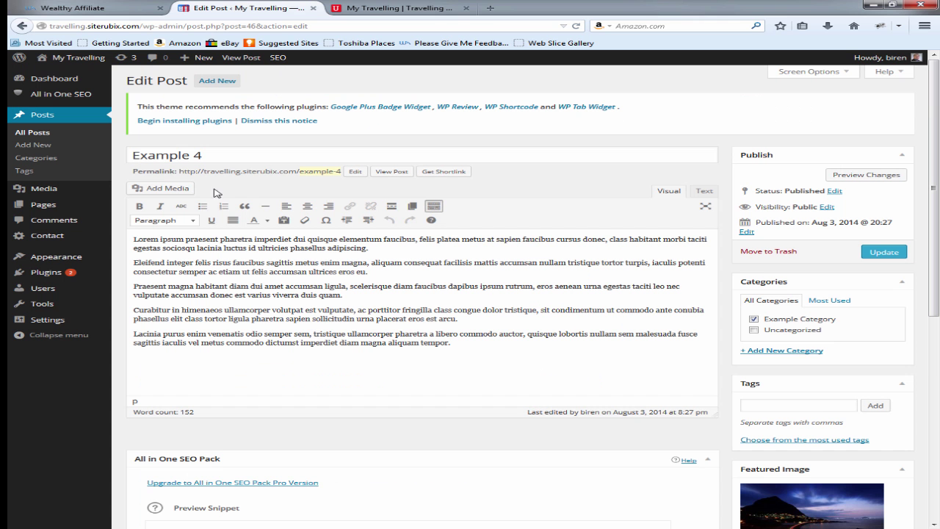
pyautogui.click(41, 135)
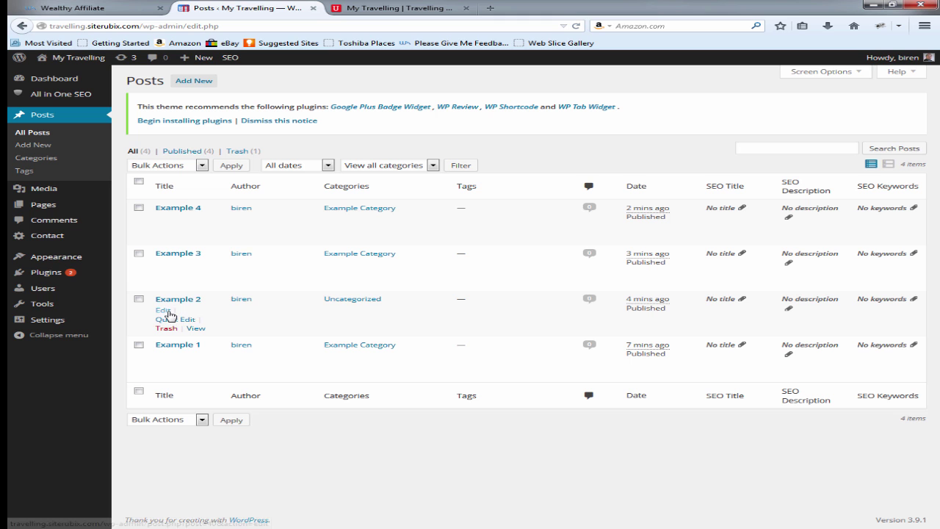
pyautogui.click(163, 310)
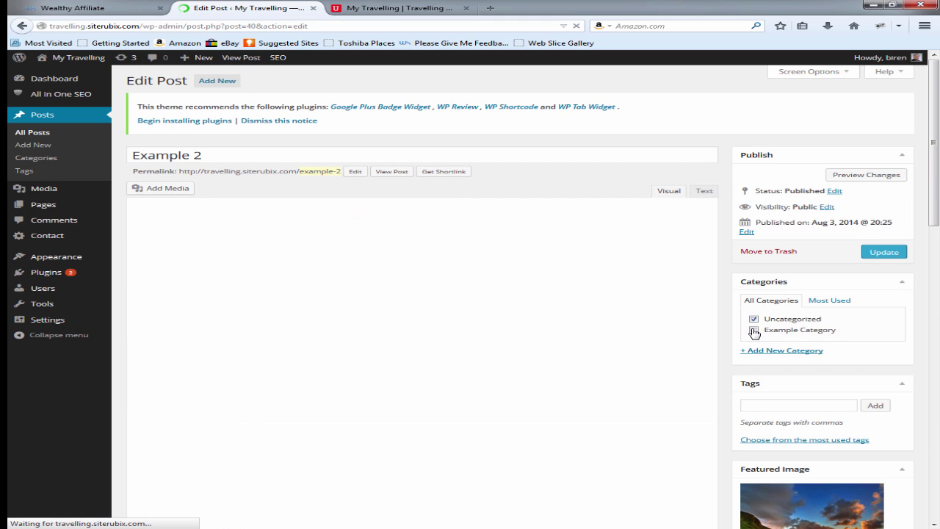
pyautogui.click(753, 330)
pyautogui.click(753, 318)
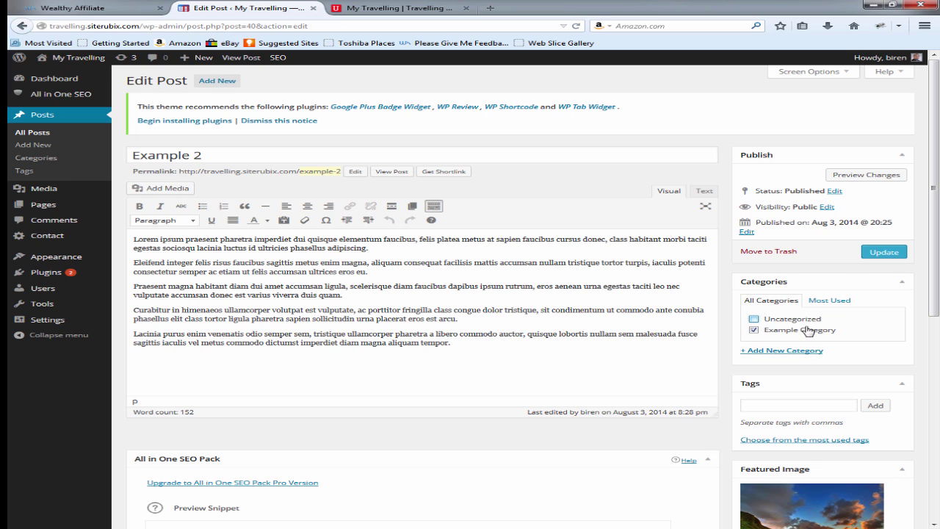
pyautogui.click(874, 253)
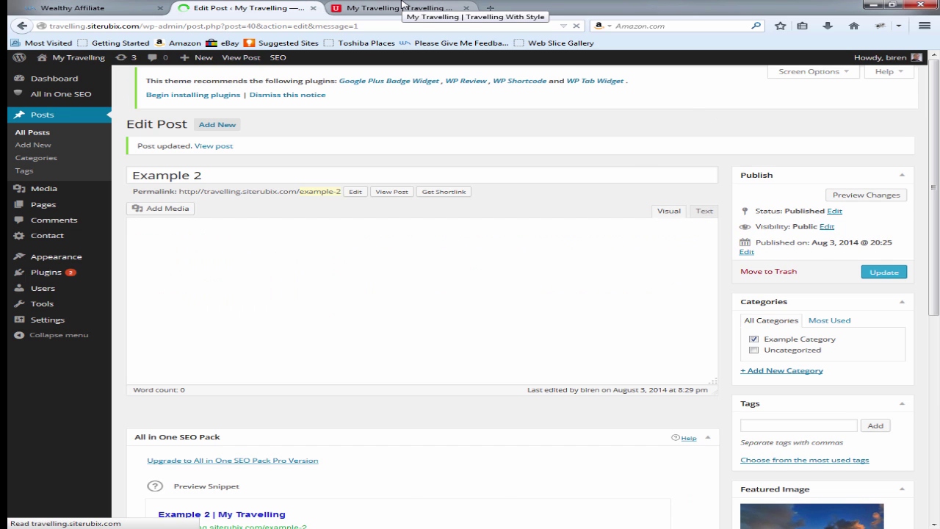
# Step: Reload the live homepage to confirm Example 2 appears under Example Category
pyautogui.click(401, 7)
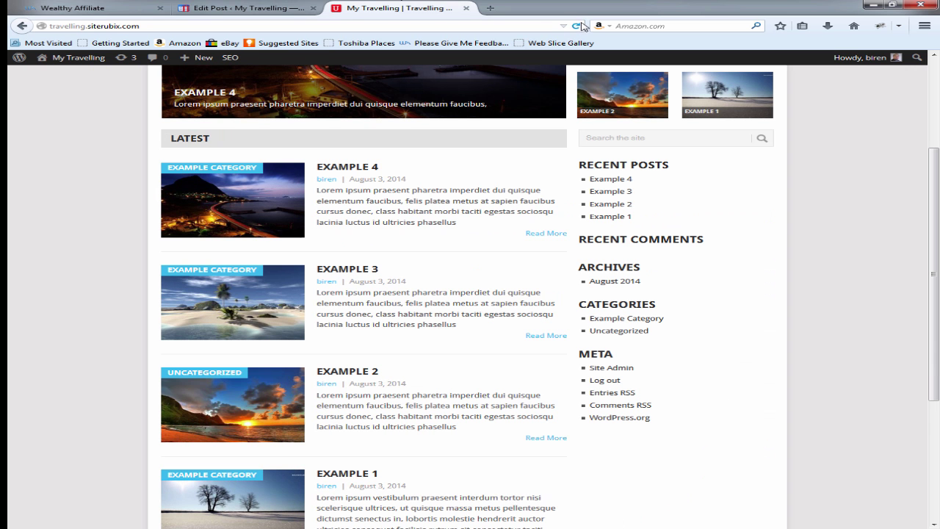
pyautogui.click(579, 26)
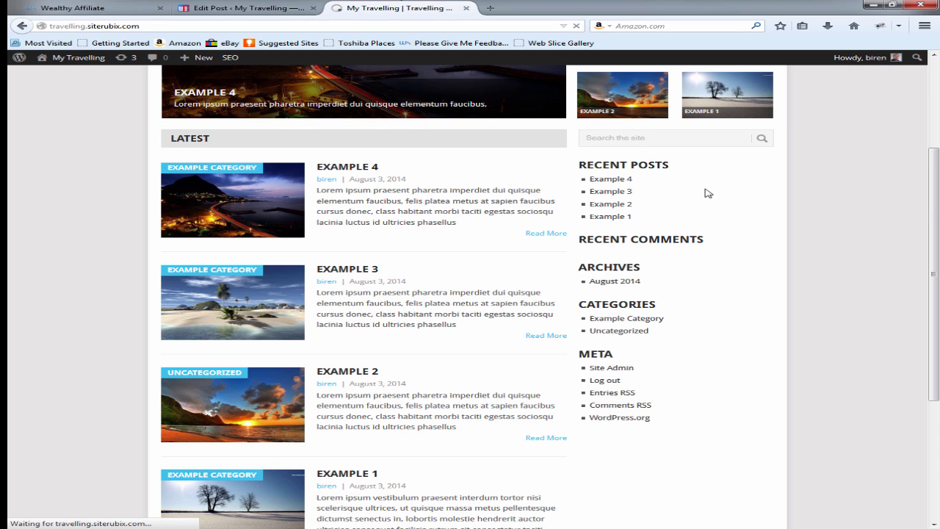
pyautogui.scroll(-3, 657, 378)
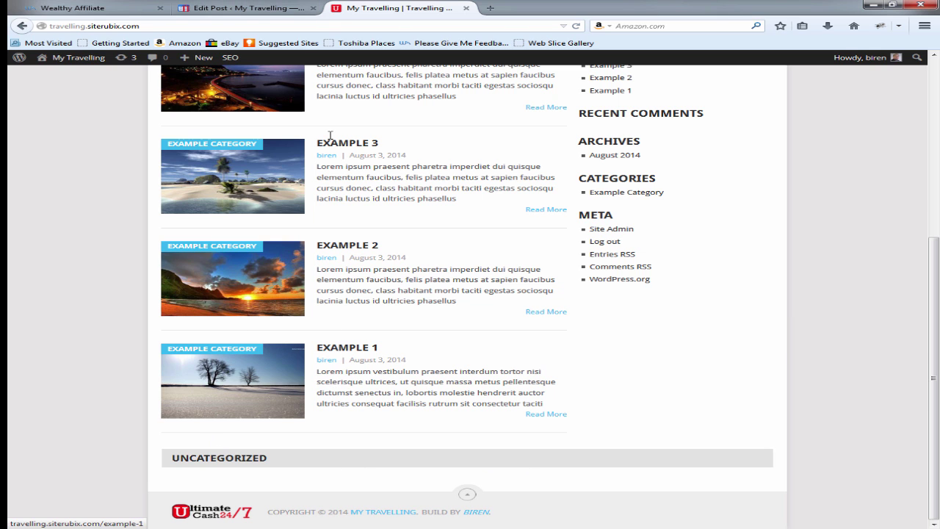
pyautogui.click(235, 7)
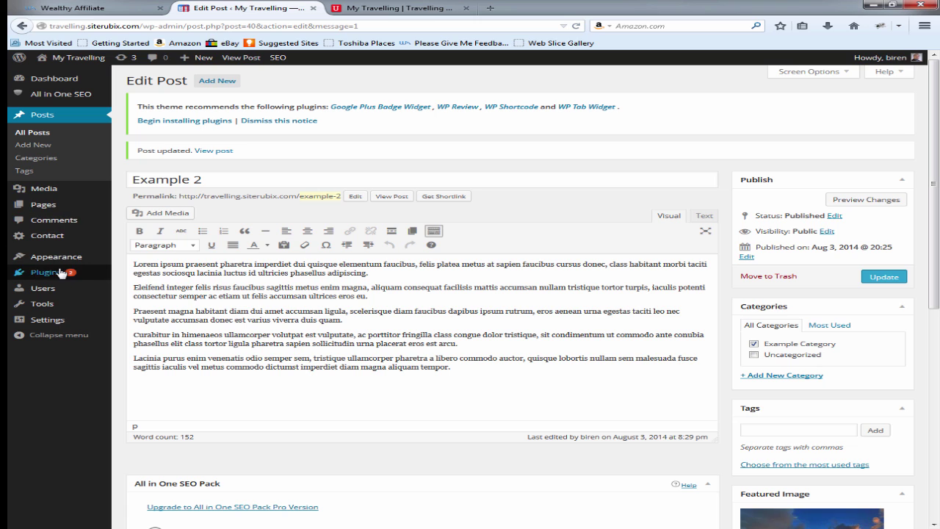
# Step: In Theme Options, keep Example Category for the Carousel and Trending sections and save changes
pyautogui.moveTo(60, 259)
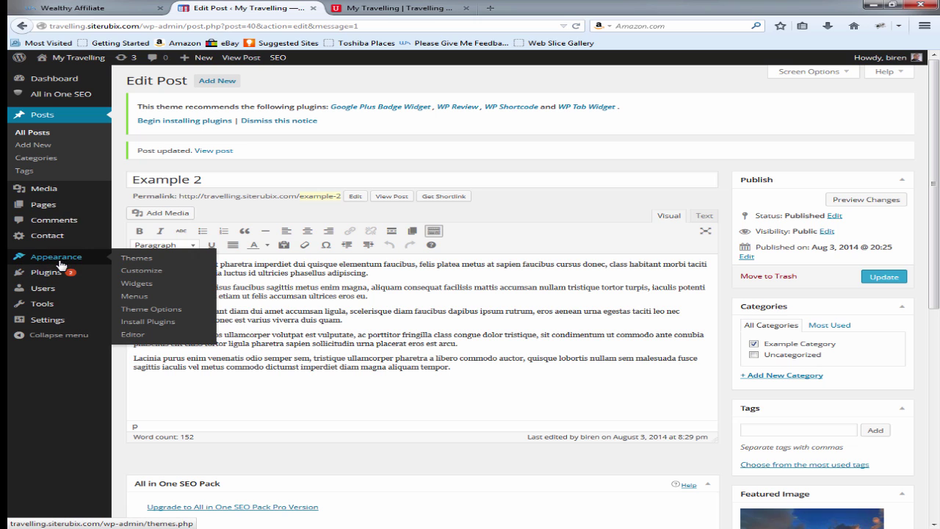
pyautogui.click(149, 312)
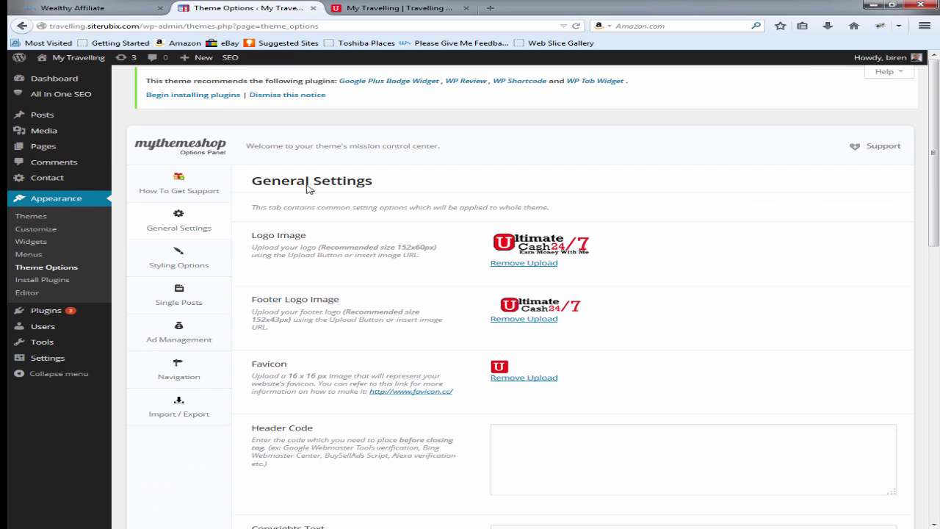
pyautogui.scroll(-10, 442, 296)
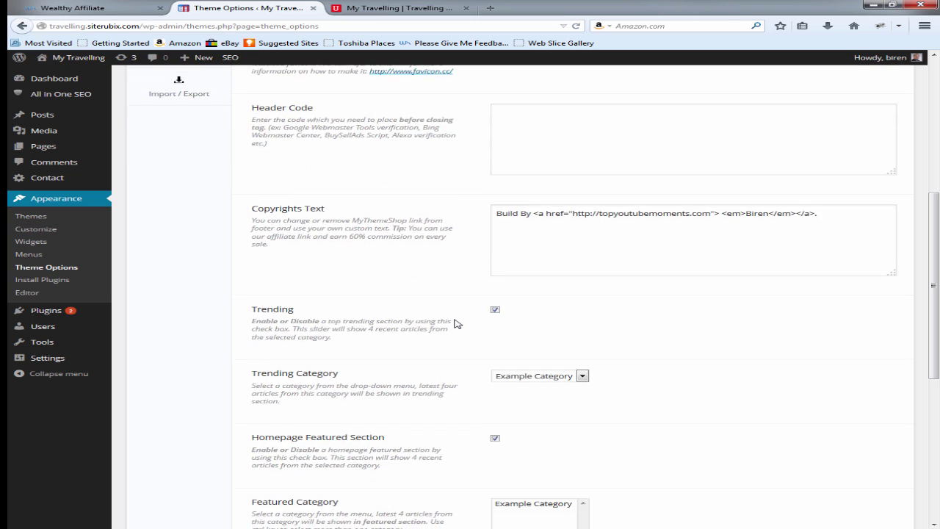
pyautogui.scroll(-5, 460, 323)
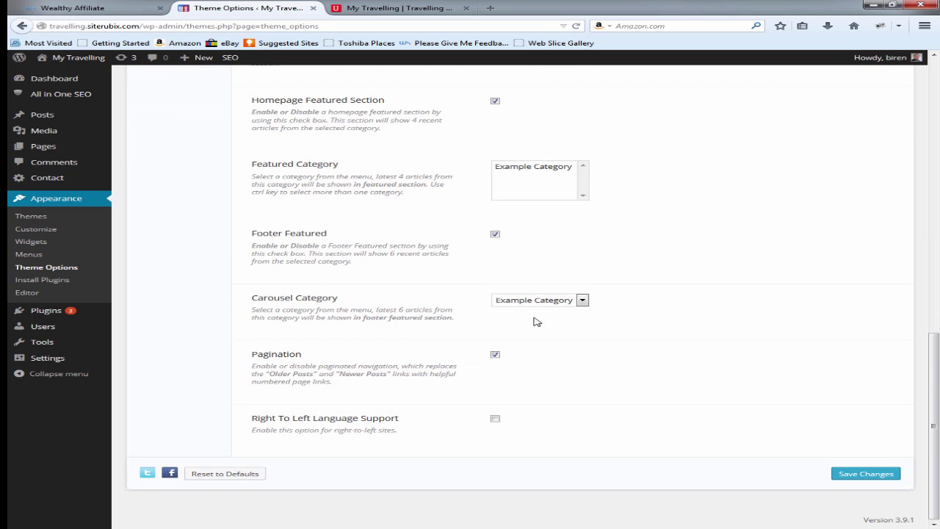
pyautogui.click(561, 301)
pyautogui.click(562, 302)
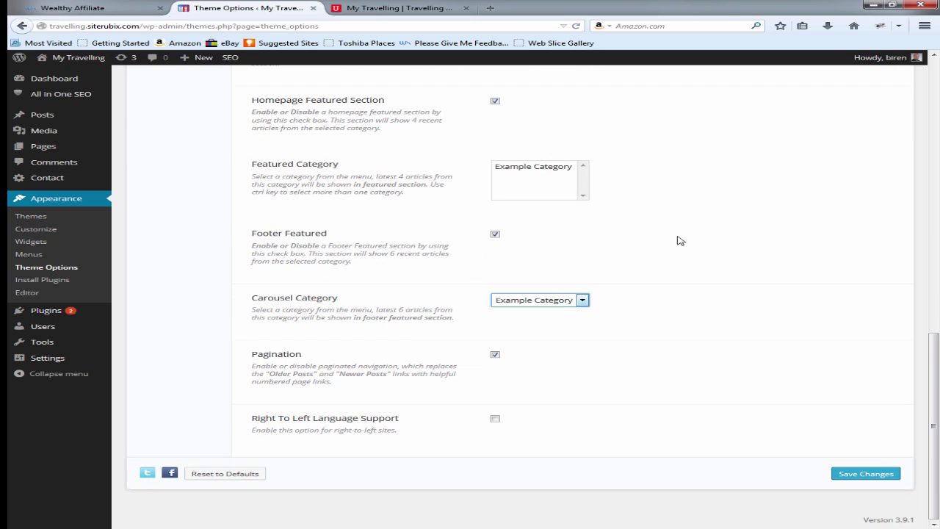
pyautogui.scroll(4, 679, 240)
pyautogui.click(558, 202)
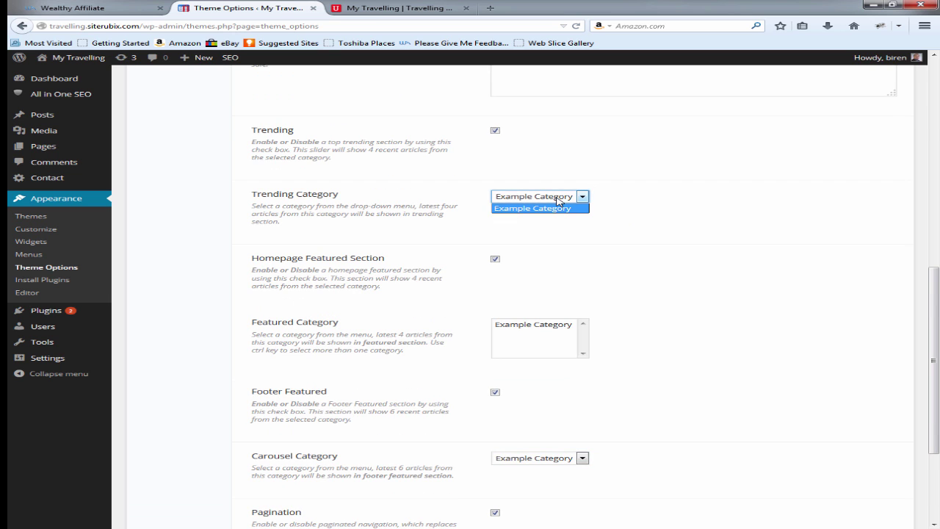
pyautogui.click(558, 204)
pyautogui.scroll(-4, 774, 388)
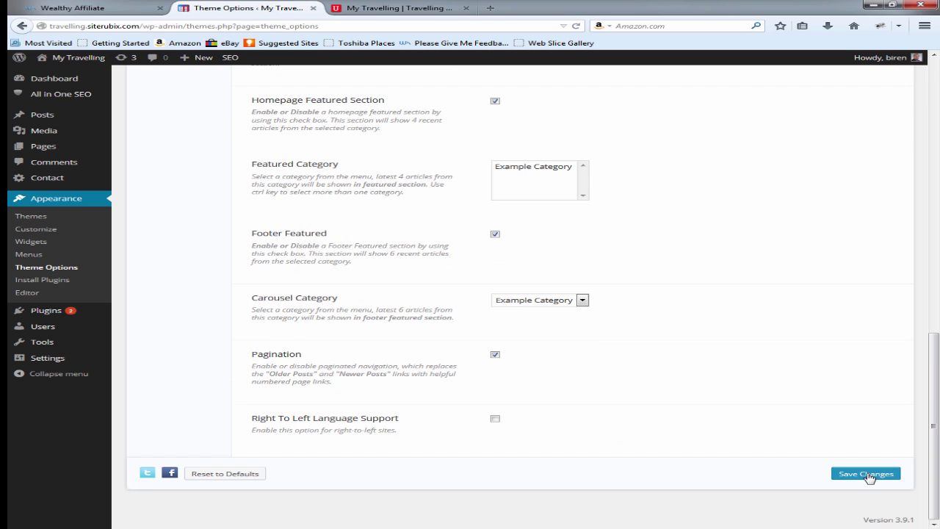
pyautogui.click(865, 474)
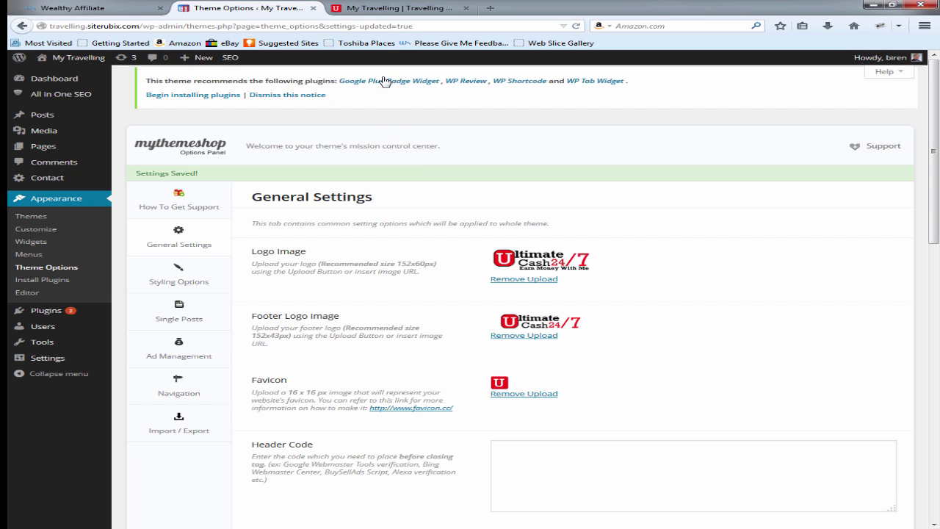
pyautogui.click(375, 7)
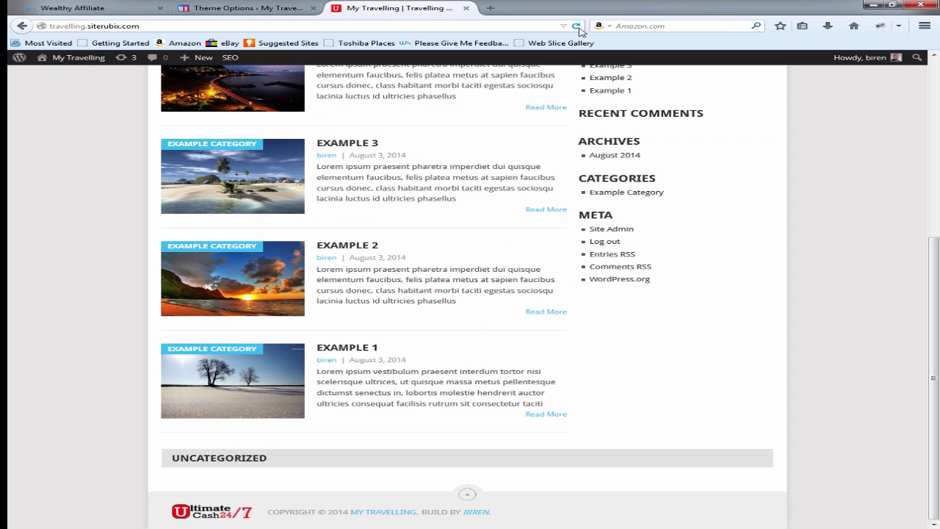
pyautogui.click(576, 26)
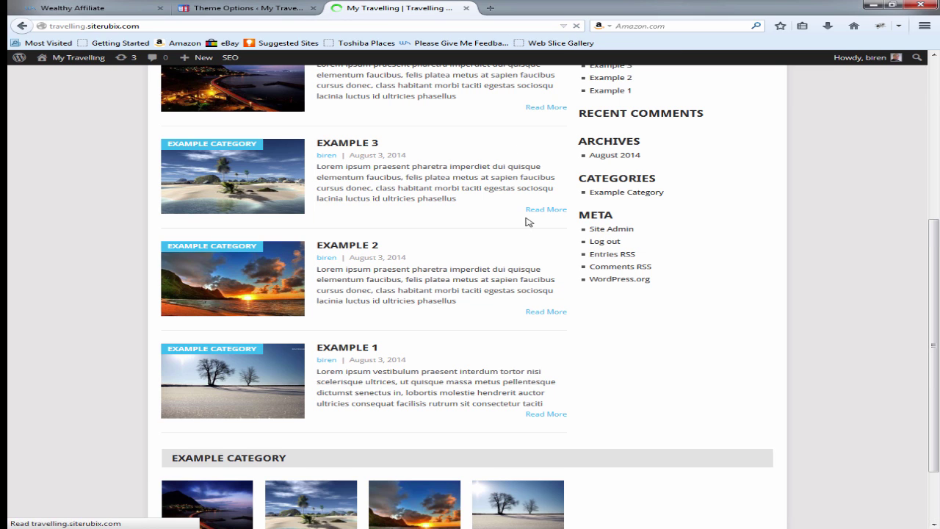
pyautogui.scroll(-1, 522, 262)
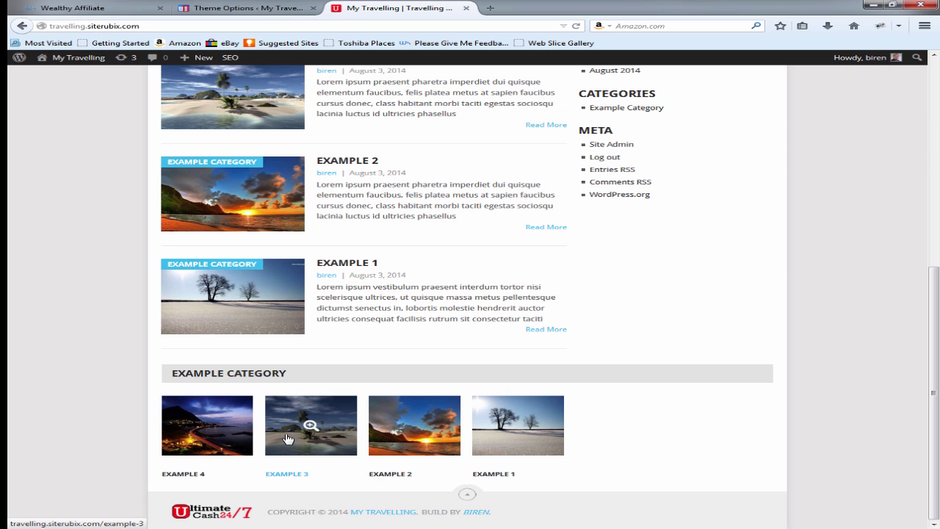
pyautogui.click(242, 9)
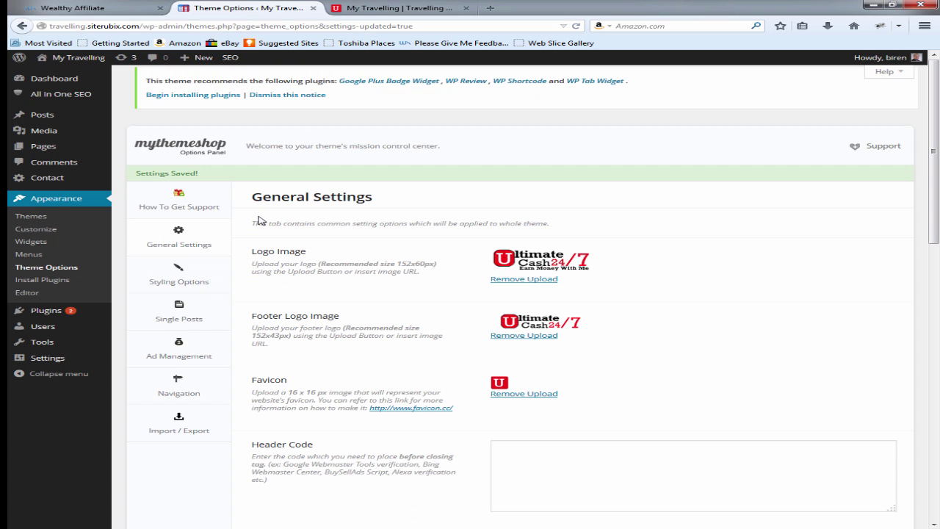
pyautogui.scroll(-10, 702, 304)
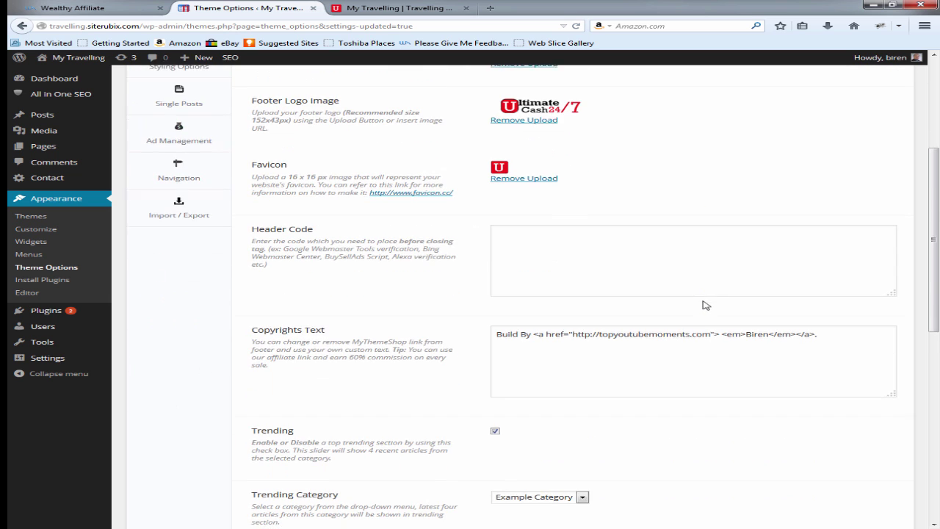
pyautogui.scroll(-1, 688, 318)
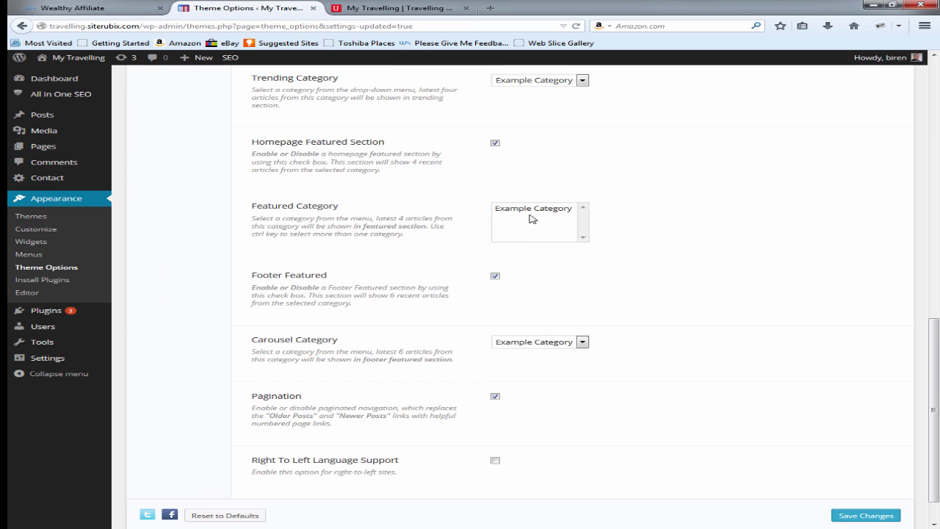
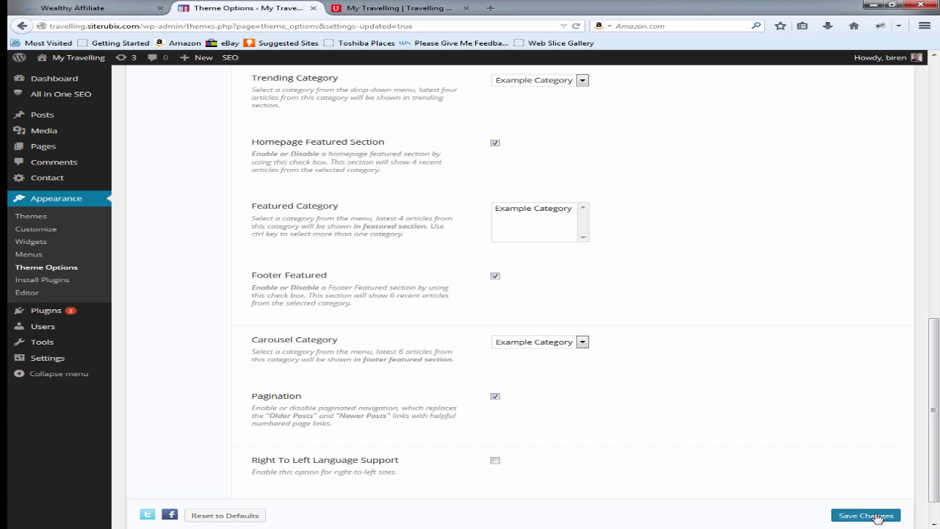
# Step: Save the Carousel and Trending theme options, then scroll the live front page to the top
pyautogui.click(885, 514)
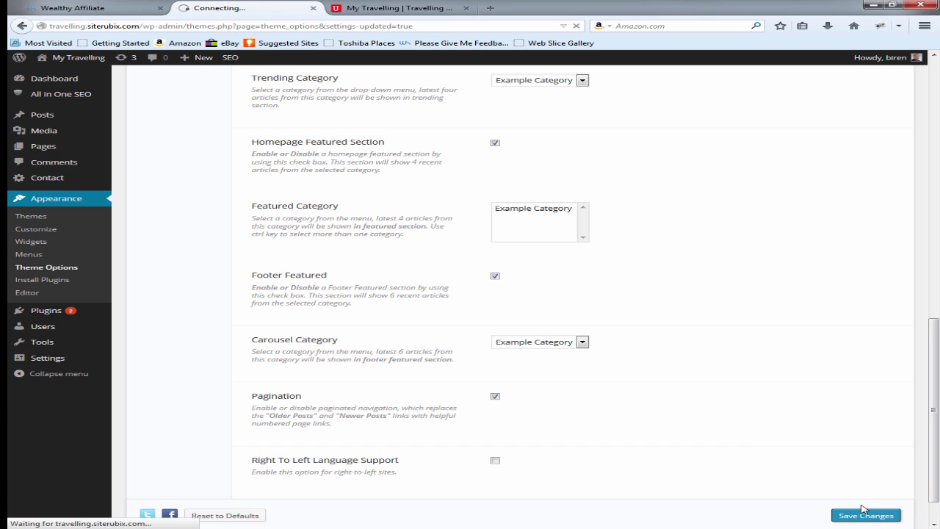
pyautogui.click(398, 6)
pyautogui.scroll(3, 459, 195)
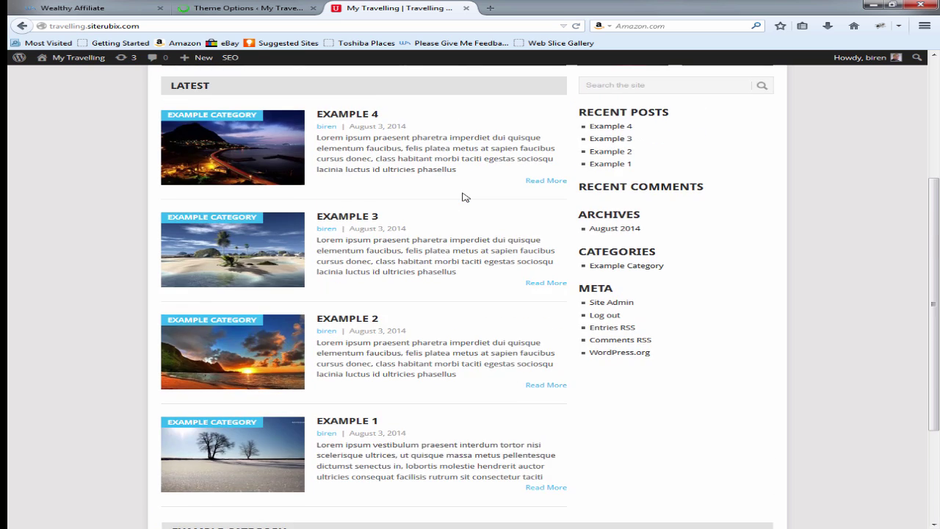
pyautogui.scroll(3, 464, 197)
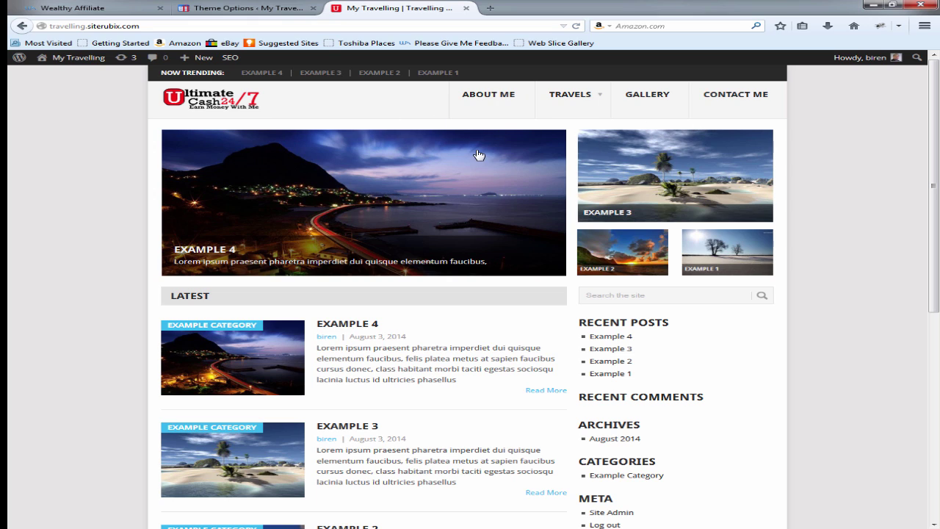
# Step: Open Ad Management in Theme Options, select the Header Banner box, then go to Media > Library
pyautogui.click(248, 7)
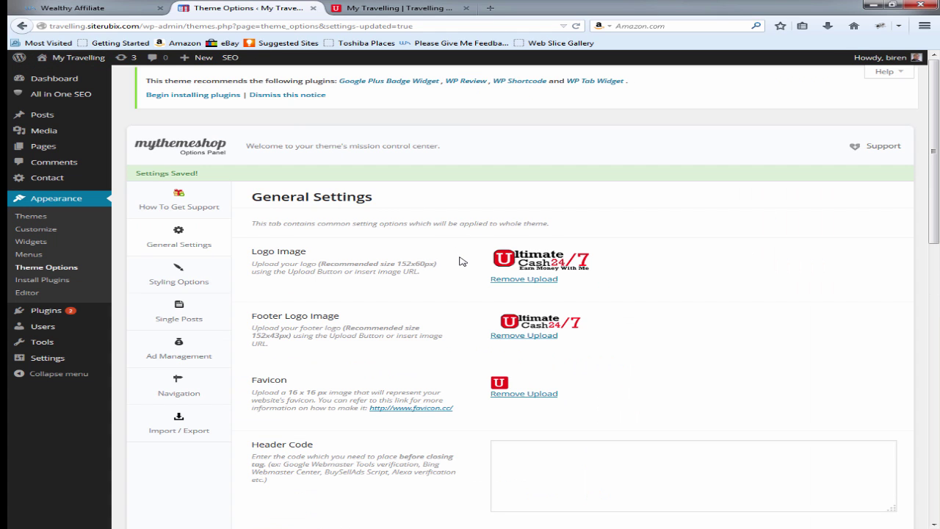
pyautogui.scroll(-2, 461, 262)
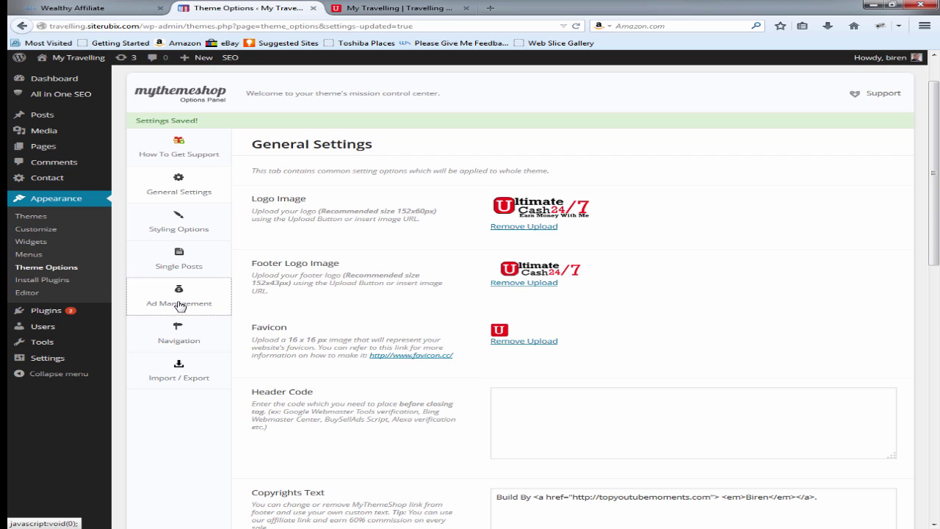
pyautogui.click(179, 305)
pyautogui.scroll(-1, 374, 257)
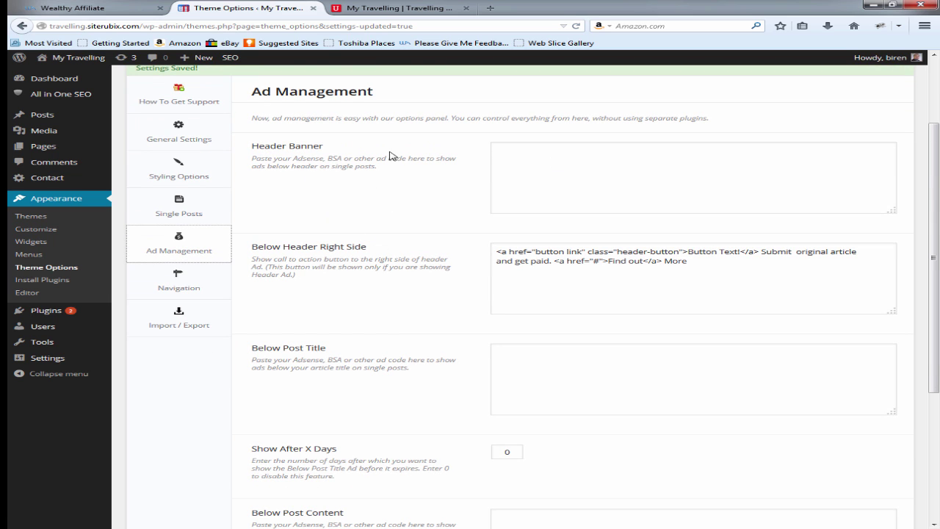
pyautogui.click(529, 161)
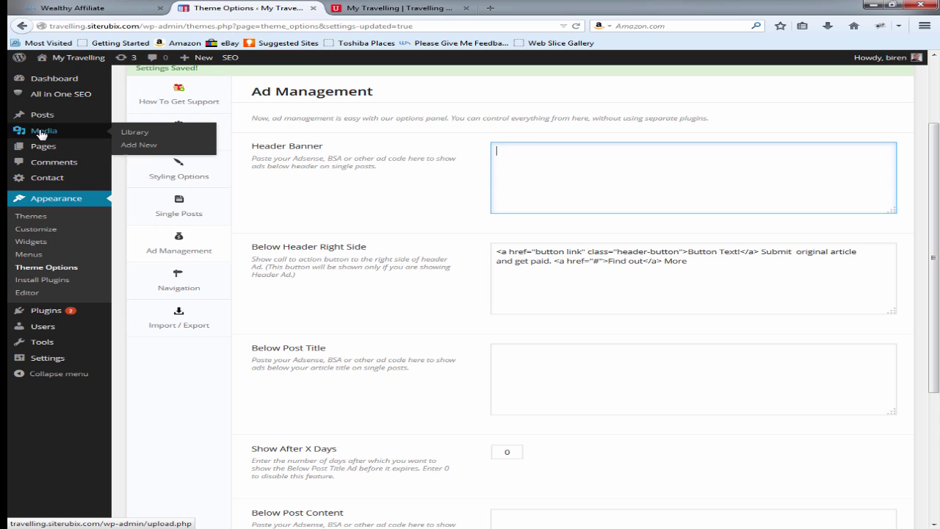
pyautogui.click(129, 132)
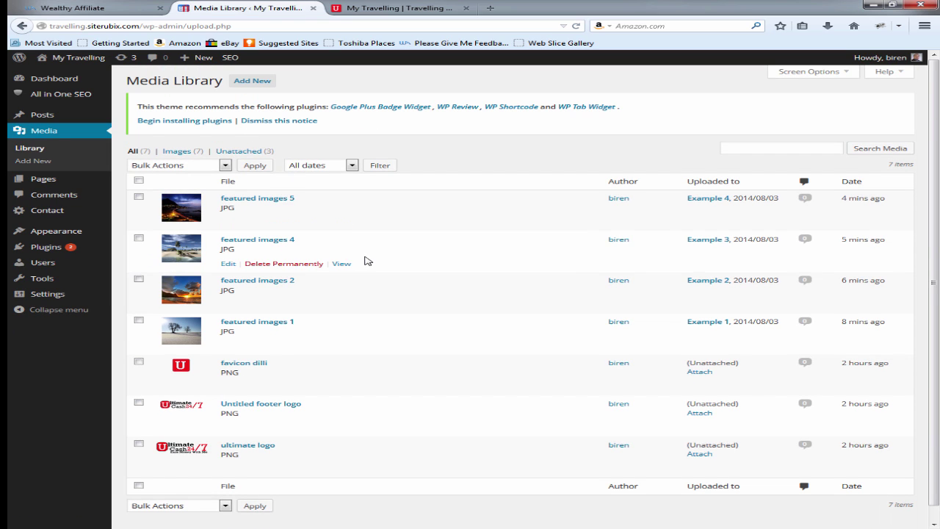
# Step: Upload header.png from the Logo folder as new media
pyautogui.scroll(-1, 360, 263)
pyautogui.scroll(1, 357, 266)
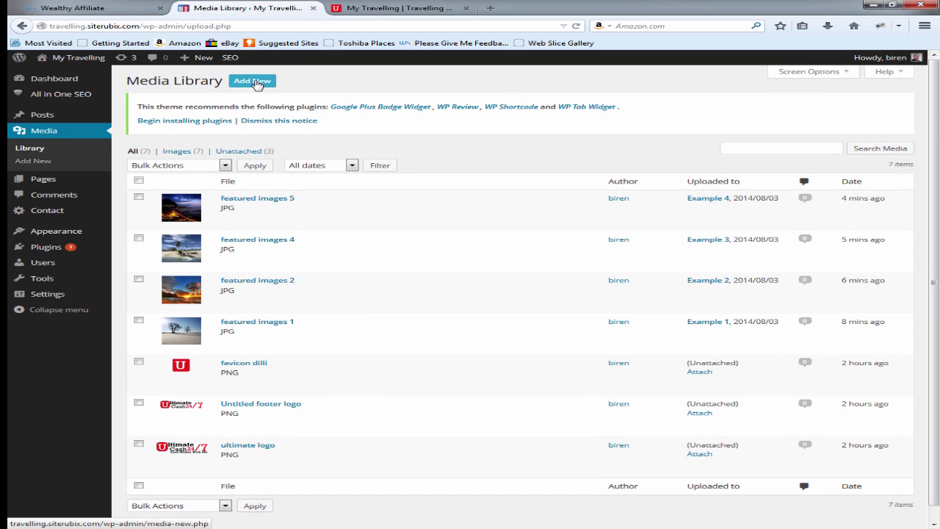
pyautogui.click(254, 81)
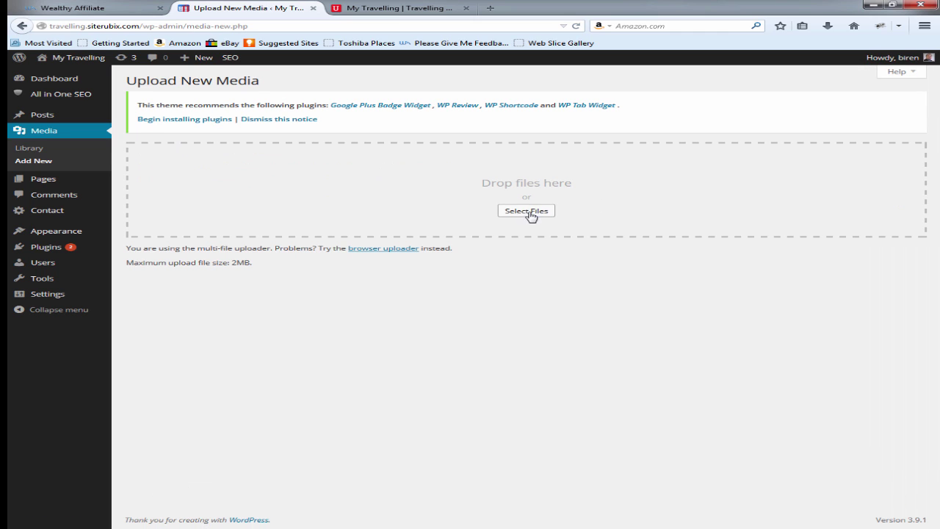
pyautogui.click(539, 215)
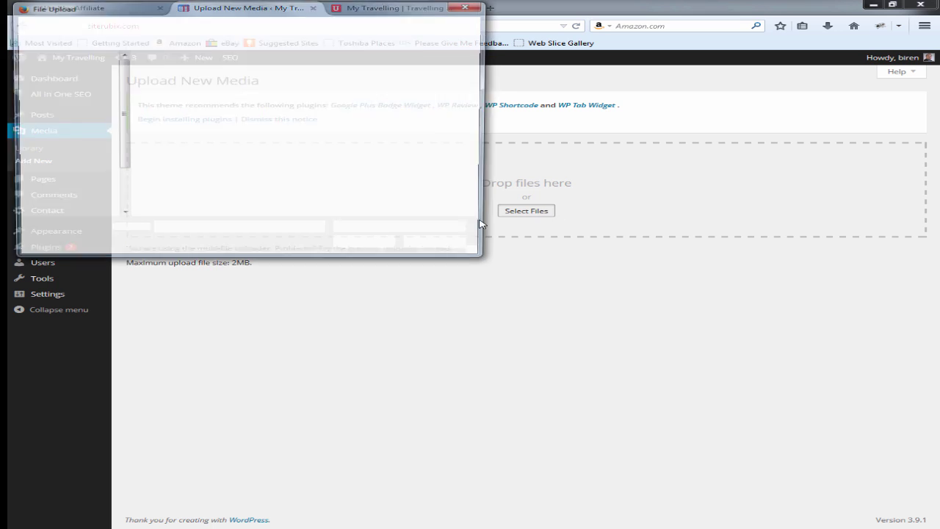
pyautogui.click(121, 24)
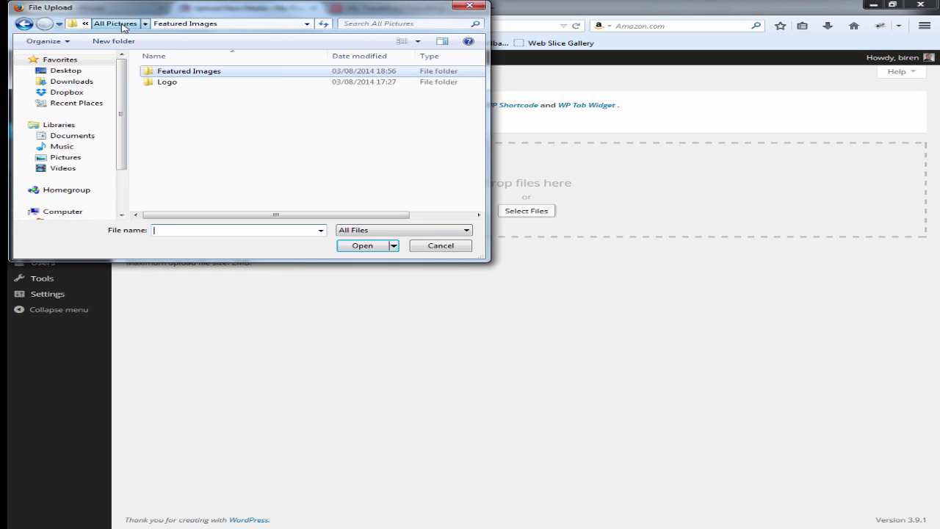
pyautogui.click(176, 84)
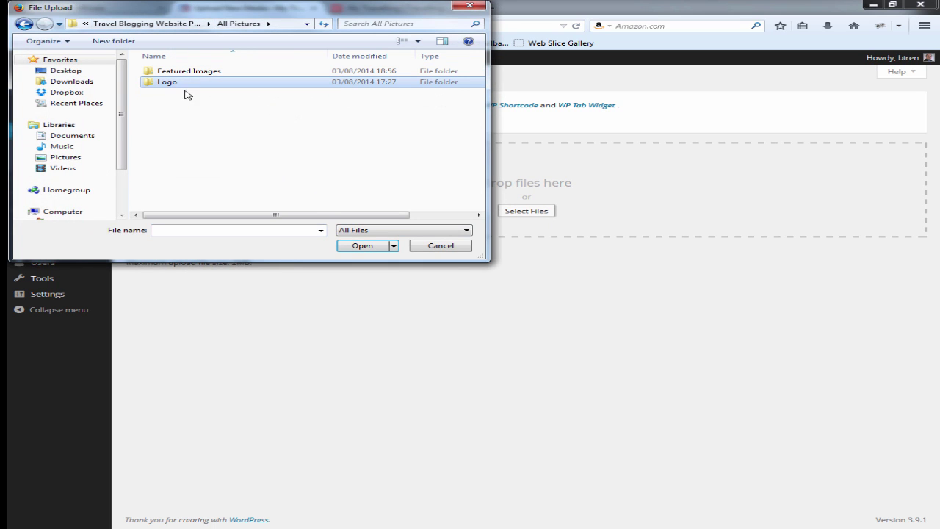
pyautogui.doubleClick(193, 84)
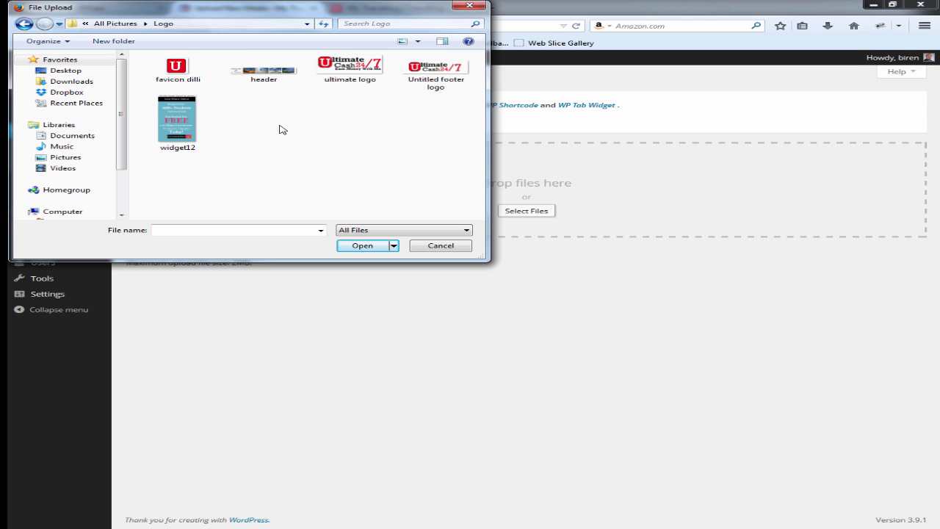
pyautogui.doubleClick(264, 70)
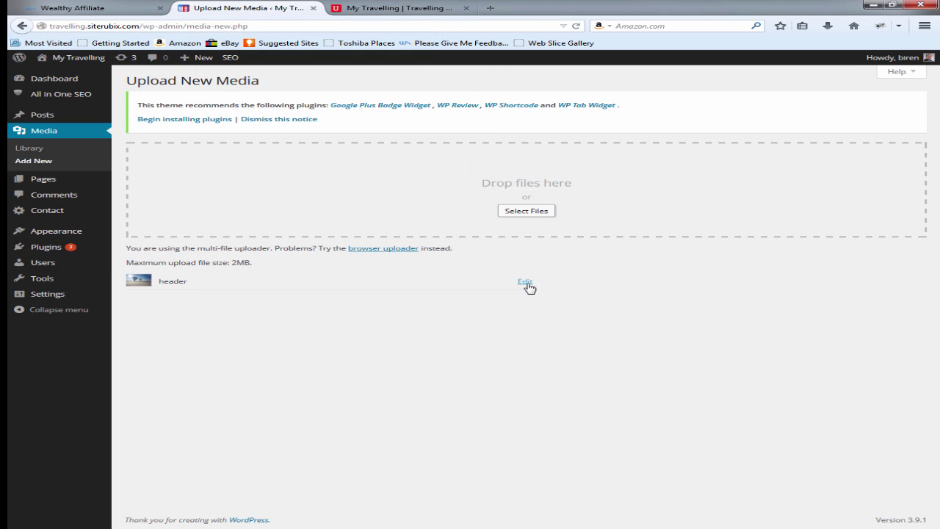
# Step: Open header.png's details and select its file URL for copying
pyautogui.click(525, 282)
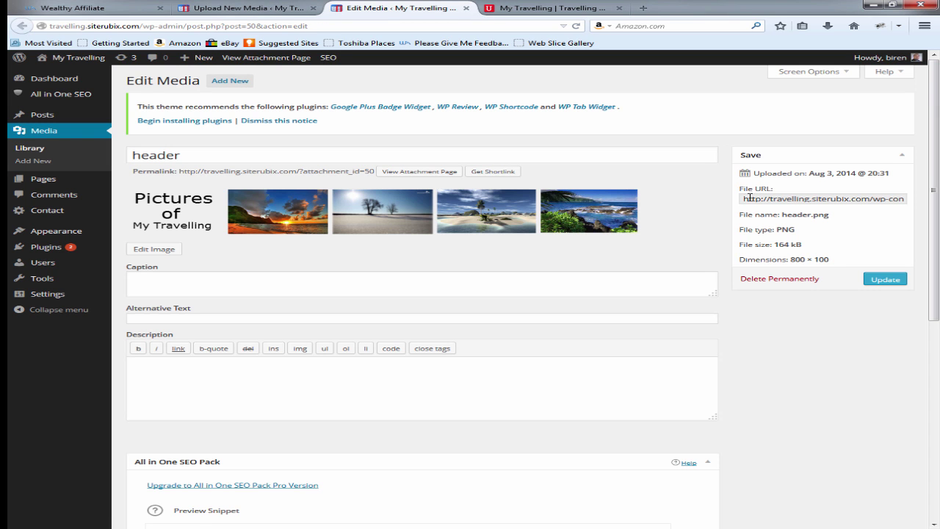
pyautogui.click(745, 198)
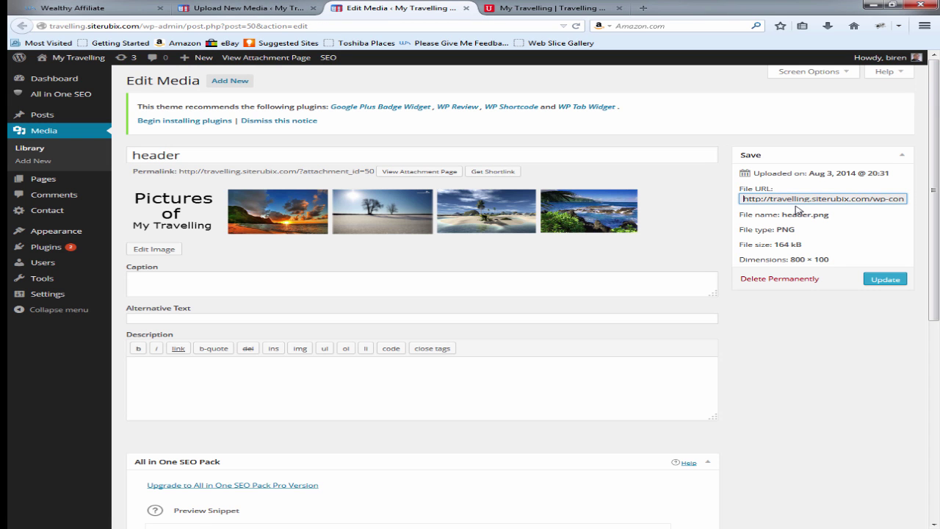
pyautogui.hotkey('ctrl', 'a')
pyautogui.hotkey('ctrl', 'c')
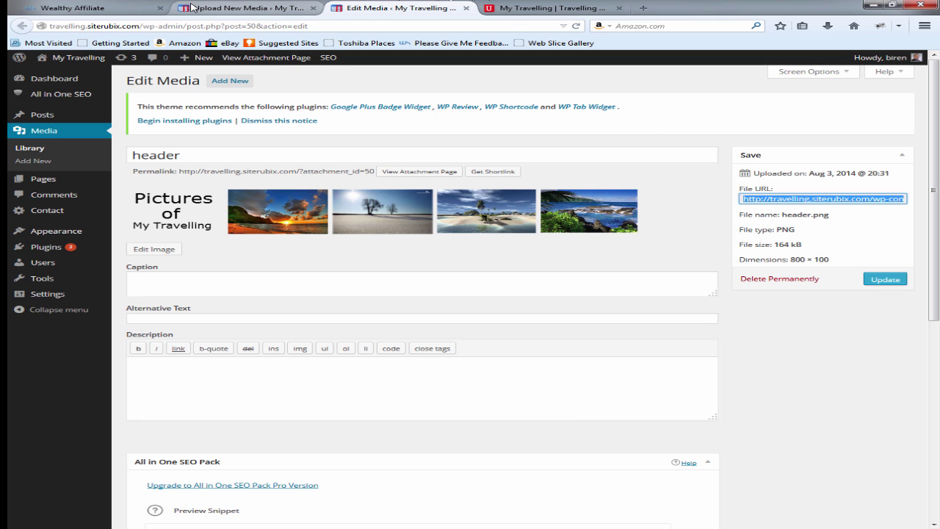
pyautogui.click(220, 7)
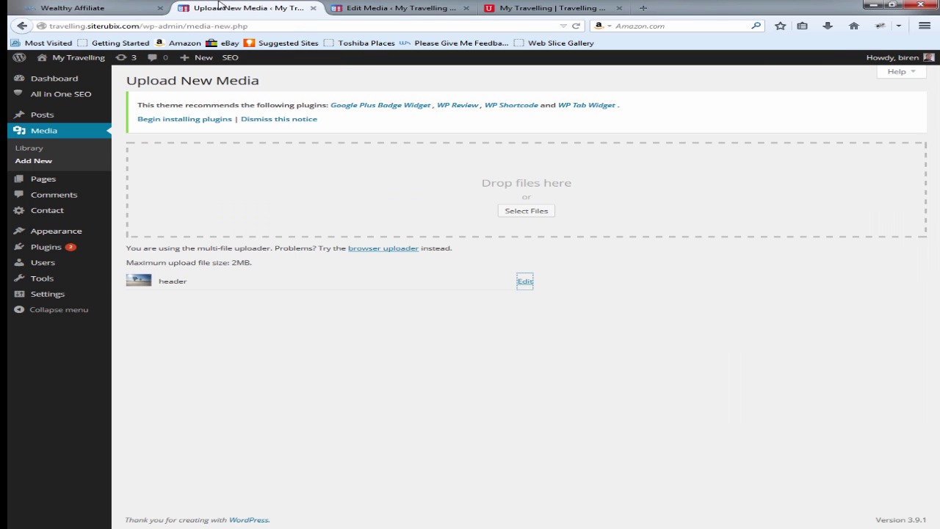
pyautogui.click(535, 6)
pyautogui.click(235, 8)
# Step: Enter an <img> tag with the header.png URL in the Header Banner ad code and save
pyautogui.moveTo(70, 235)
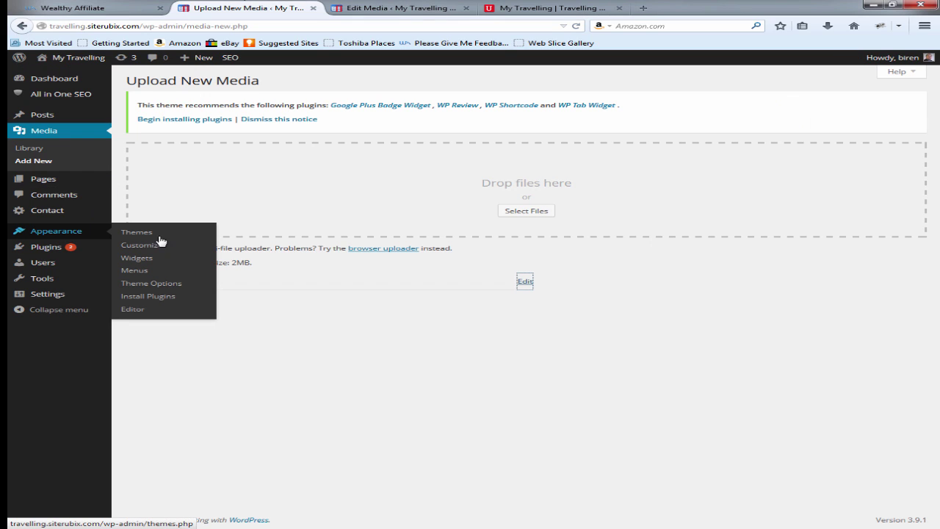
pyautogui.click(167, 284)
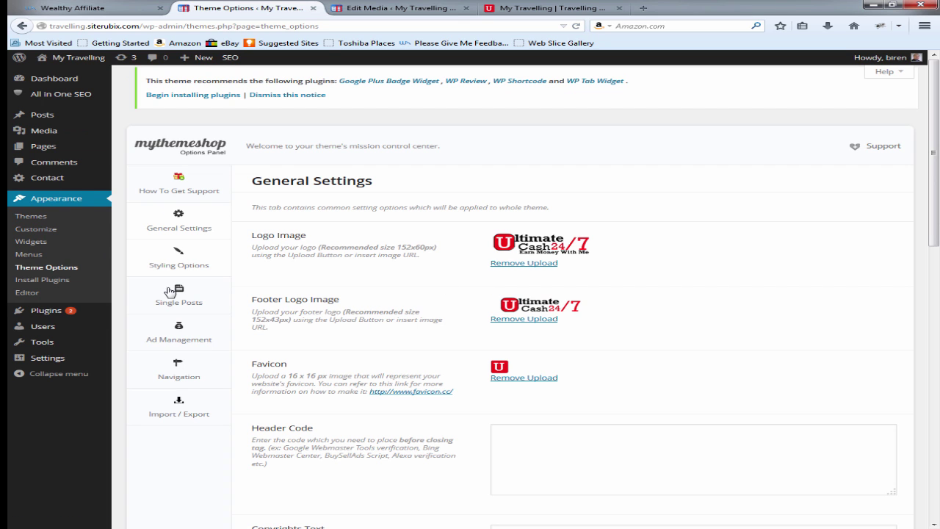
pyautogui.click(180, 343)
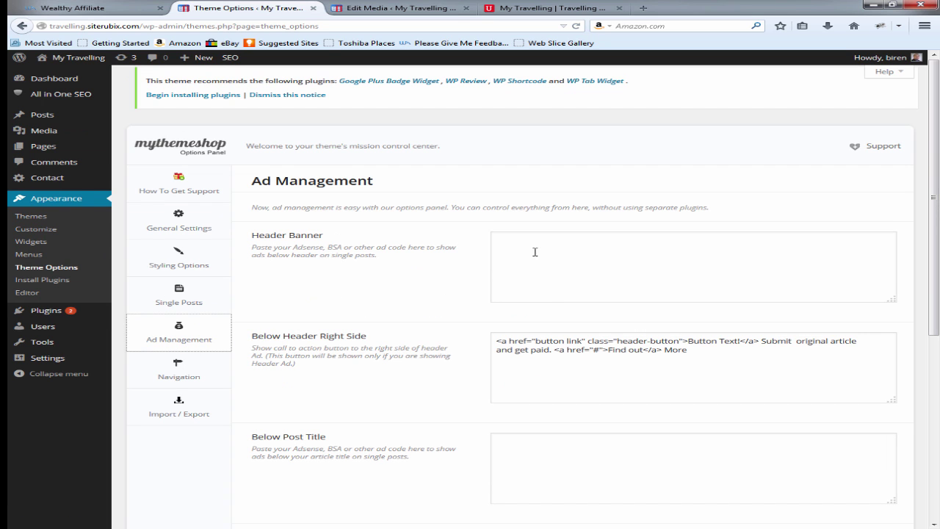
pyautogui.click(514, 250)
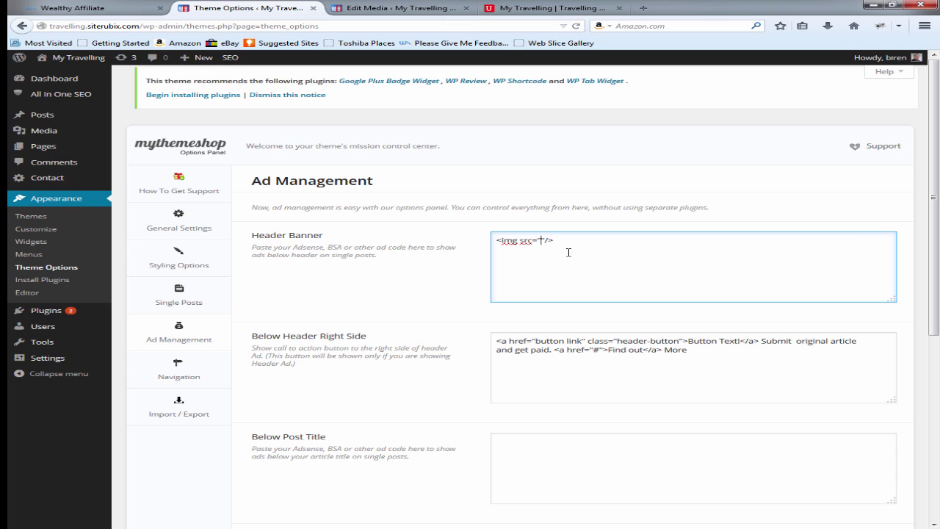
pyautogui.hotkey('ctrl', 'v')
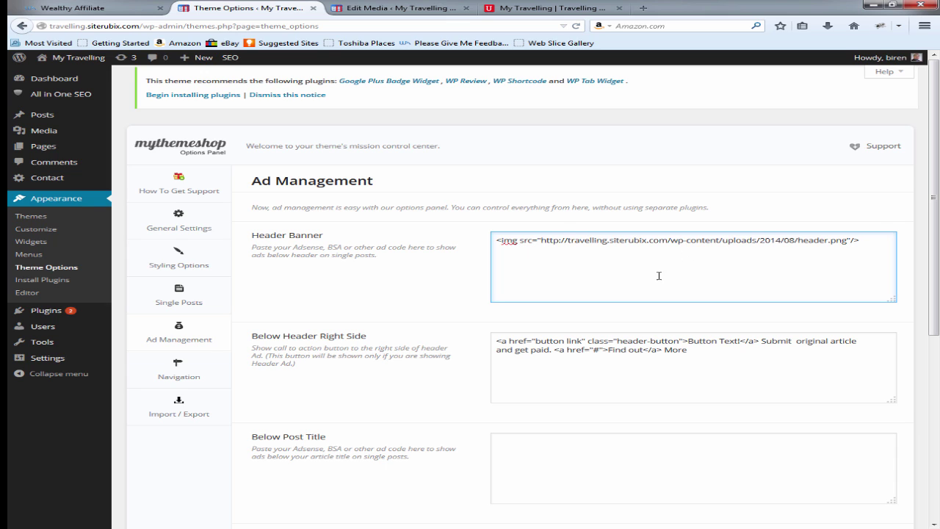
pyautogui.scroll(-3, 735, 361)
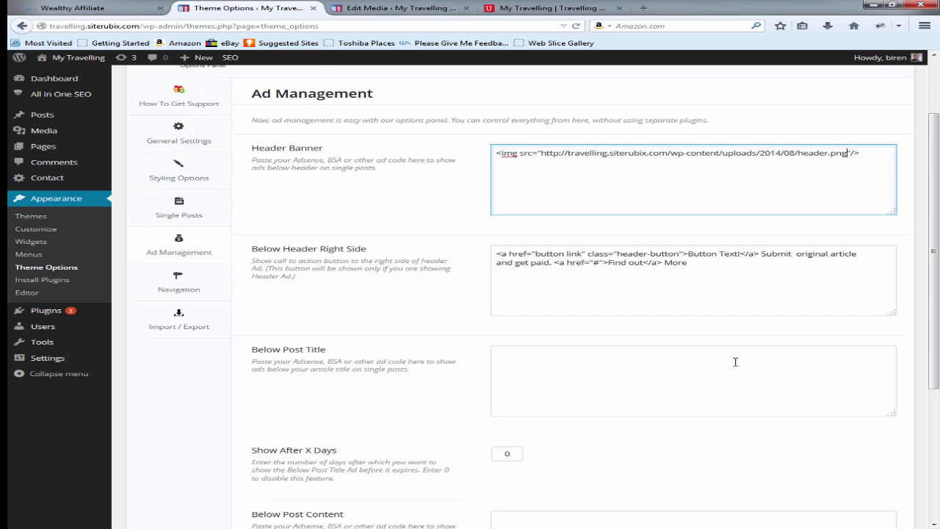
pyautogui.scroll(-5, 680, 376)
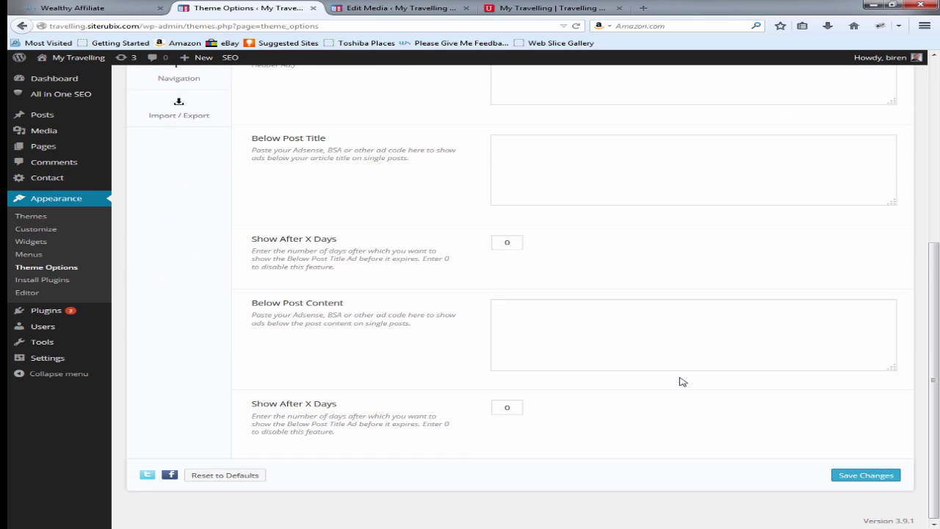
pyautogui.click(864, 476)
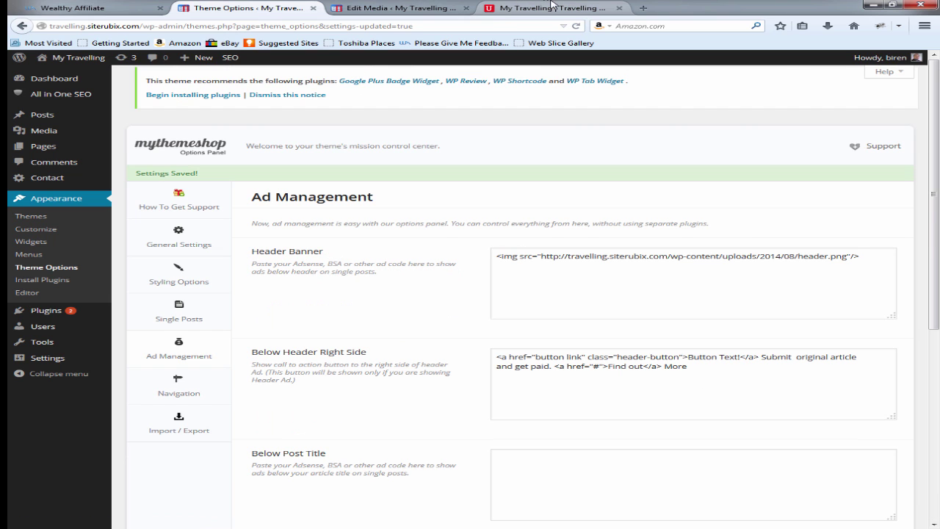
pyautogui.click(550, 8)
# Step: Reload the live site to see the new banner and test the 'Button Text!' call-to-action
pyautogui.click(578, 26)
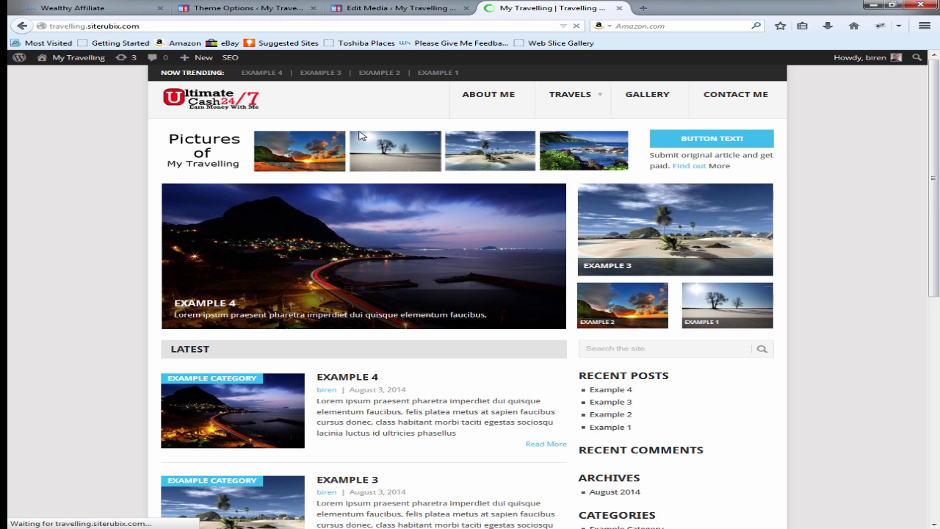
pyautogui.click(223, 8)
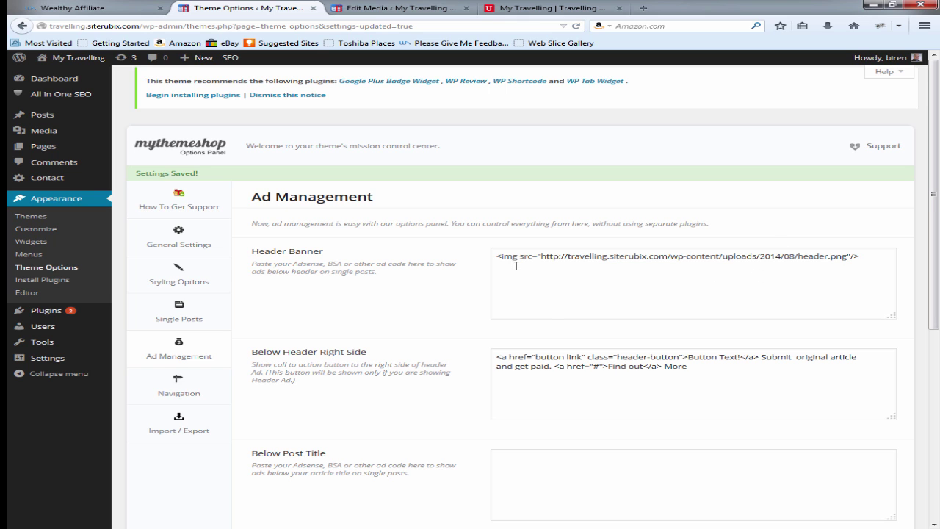
pyautogui.scroll(-3, 545, 324)
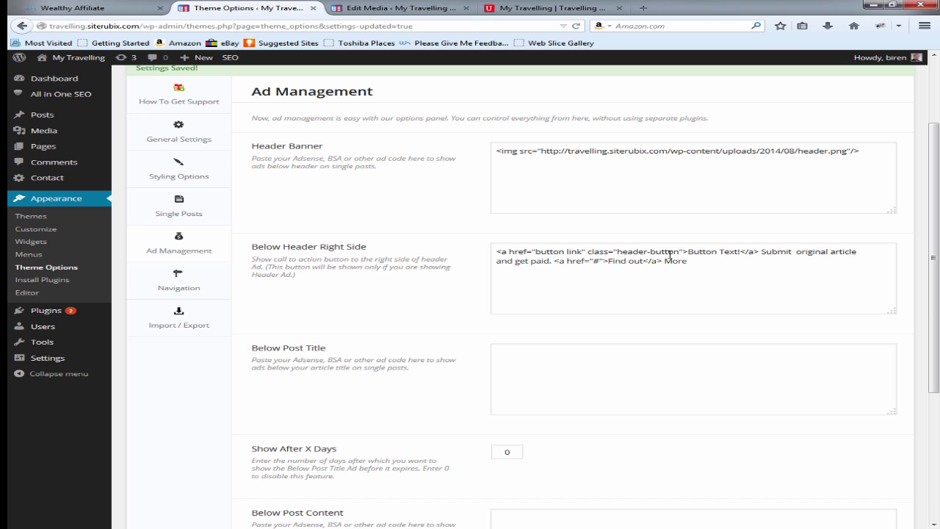
pyautogui.click(525, 10)
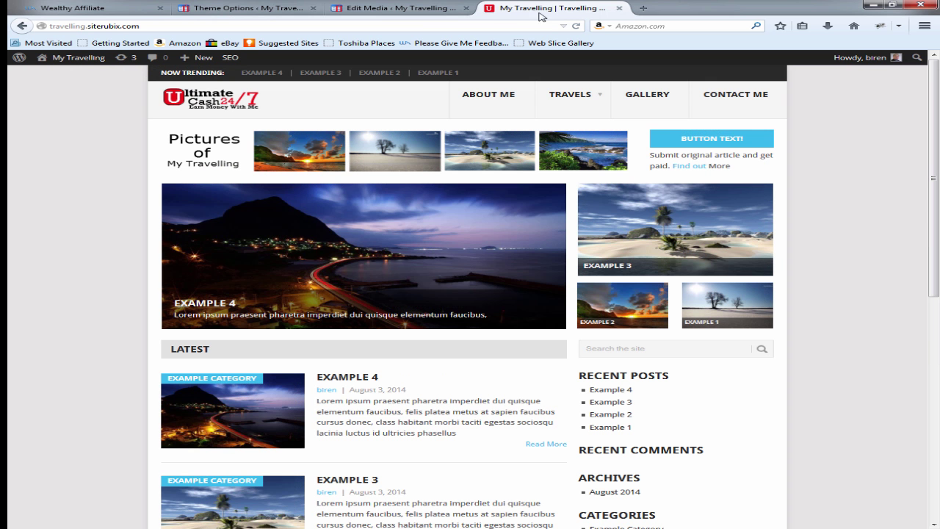
pyautogui.click(702, 138)
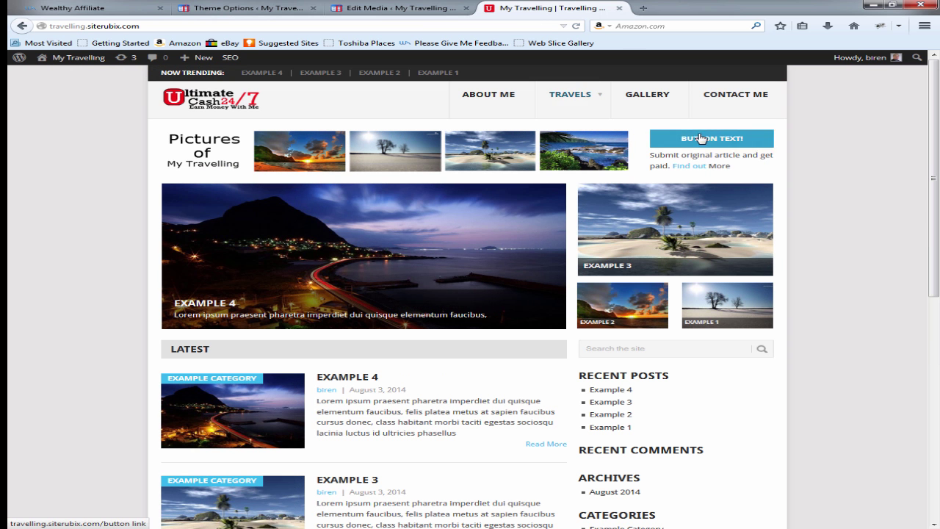
# Step: Relabel the Below Header Right Side button from 'Button Text!' to 'My Travelling' and save
pyautogui.click(355, 7)
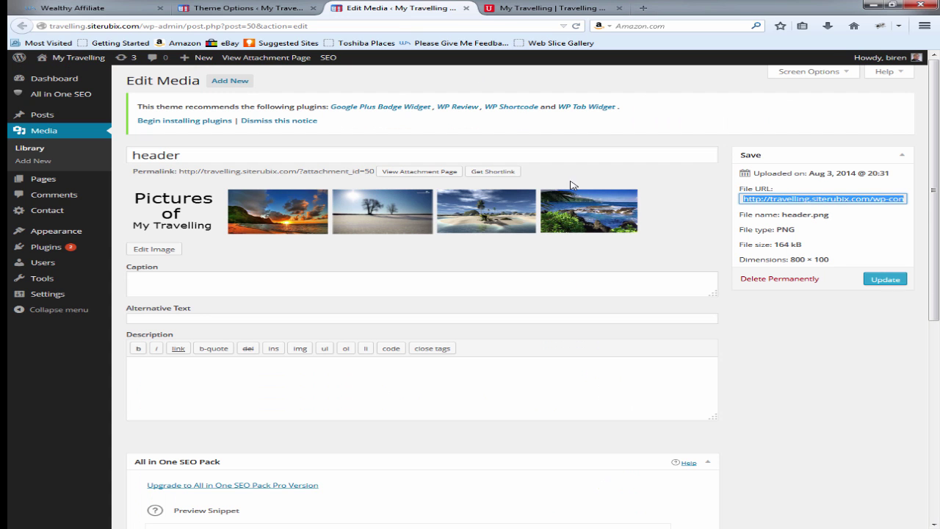
pyautogui.click(237, 7)
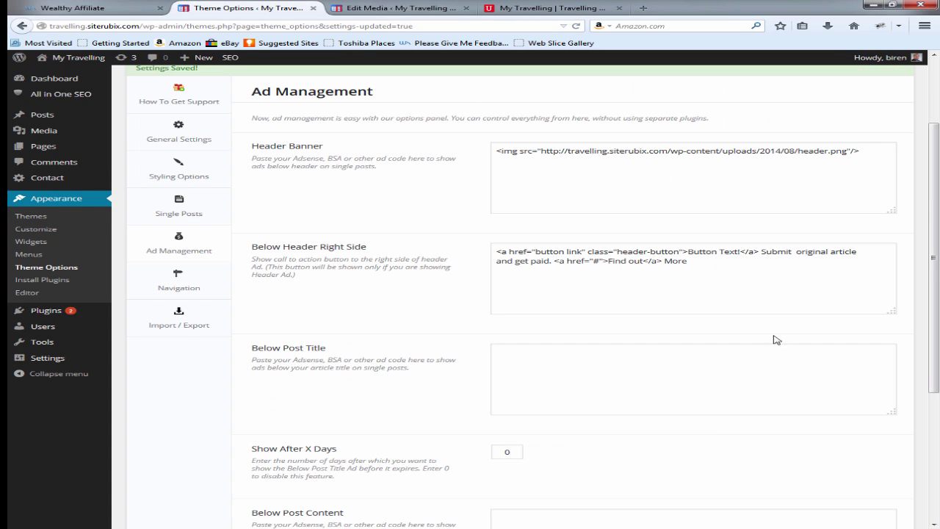
pyautogui.click(740, 251)
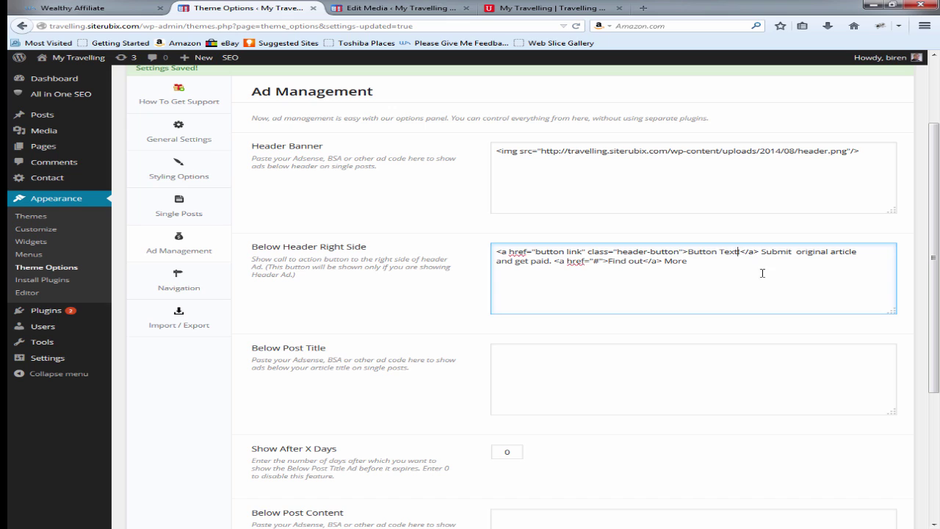
pyautogui.press('BackSpace')
pyautogui.press('BackSpace')
pyautogui.press('BackSpace')
pyautogui.press('BackSpace')
pyautogui.press('BackSpace')
pyautogui.press('BackSpace')
pyautogui.press('BackSpace')
pyautogui.press('BackSpace')
pyautogui.press('BackSpace')
pyautogui.press('BackSpace')
pyautogui.press('BackSpace')
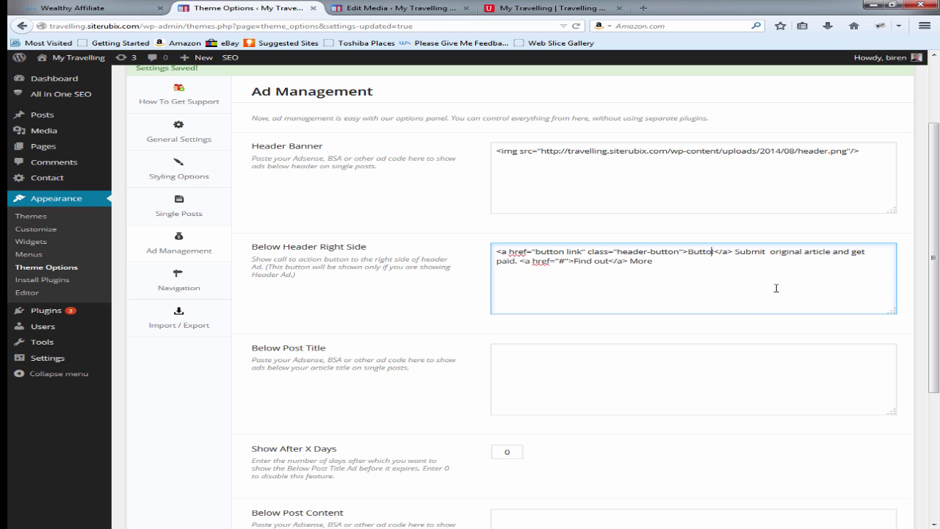
pyautogui.press('BackSpace')
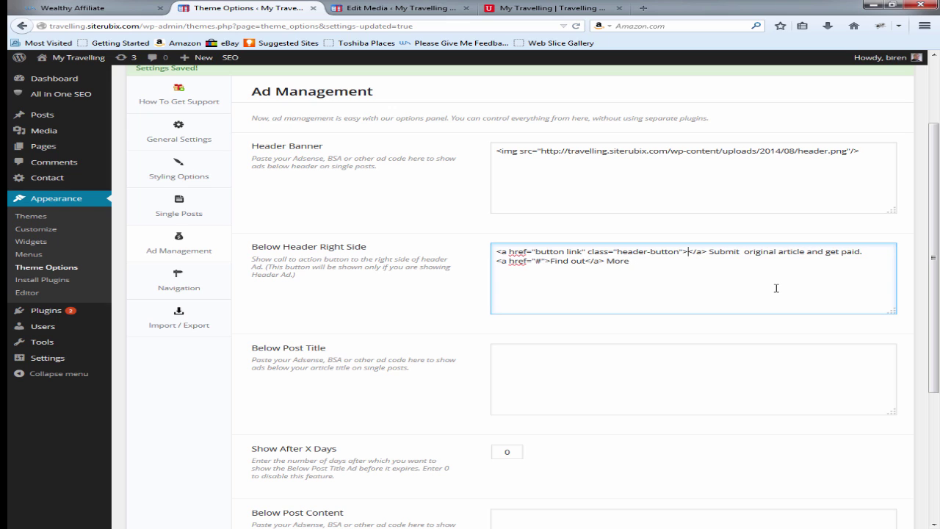
pyautogui.write('Click H')
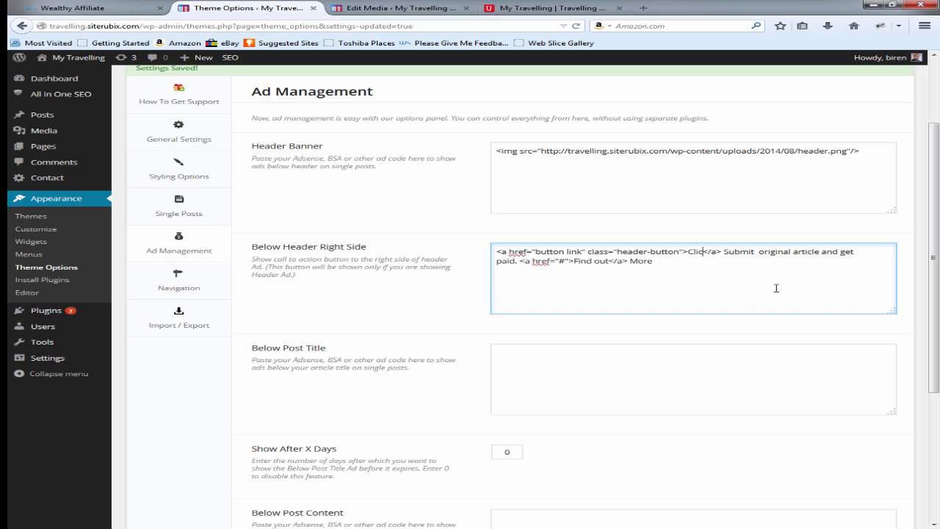
pyautogui.write('ere To Se')
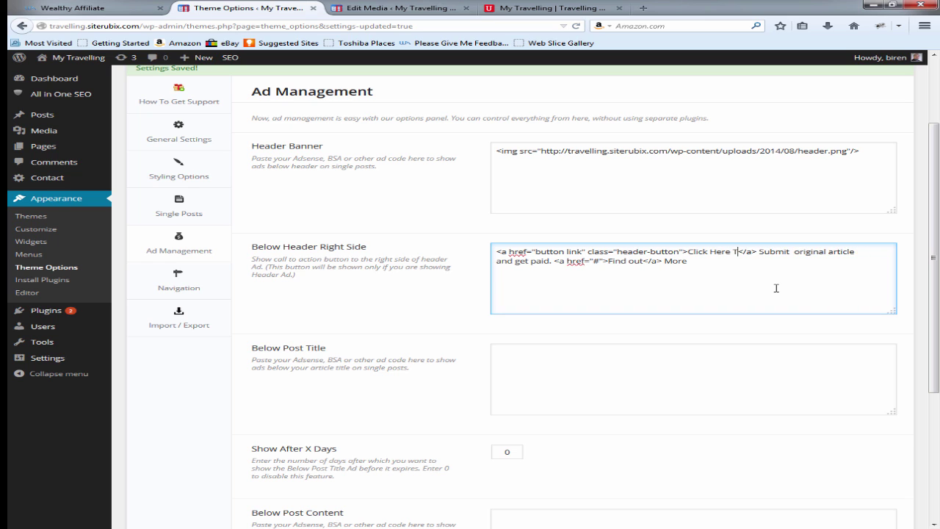
pyautogui.write('e')
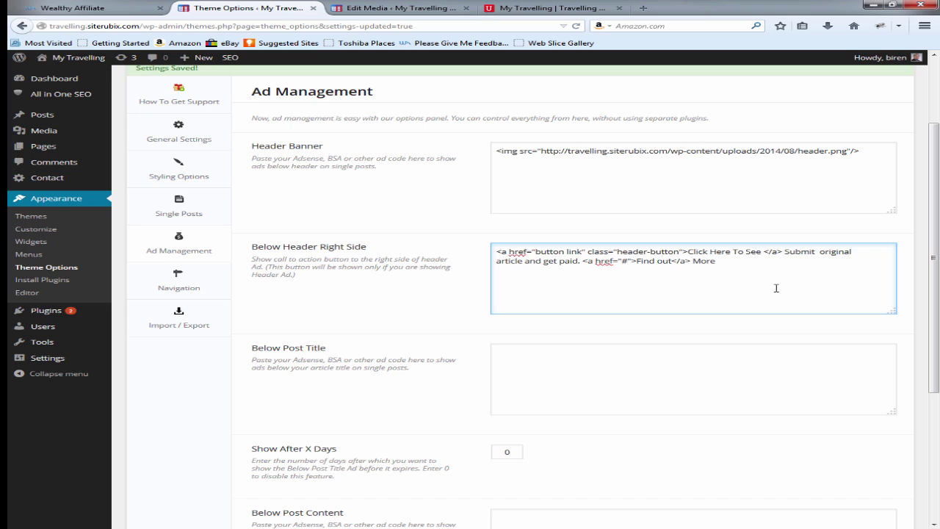
pyautogui.press('BackSpace')
pyautogui.press('BackSpace')
pyautogui.press('BackSpace')
pyautogui.press('BackSpace')
pyautogui.press('BackSpace')
pyautogui.press('BackSpace')
pyautogui.press('BackSpace')
pyautogui.press('BackSpace')
pyautogui.press('BackSpace')
pyautogui.press('BackSpace')
pyautogui.press('BackSpace')
pyautogui.press('BackSpace')
pyautogui.press('BackSpace')
pyautogui.press('BackSpace')
pyautogui.press('BackSpace')
pyautogui.press('BackSpace')
pyautogui.press('BackSpace')
pyautogui.press('BackSpace')
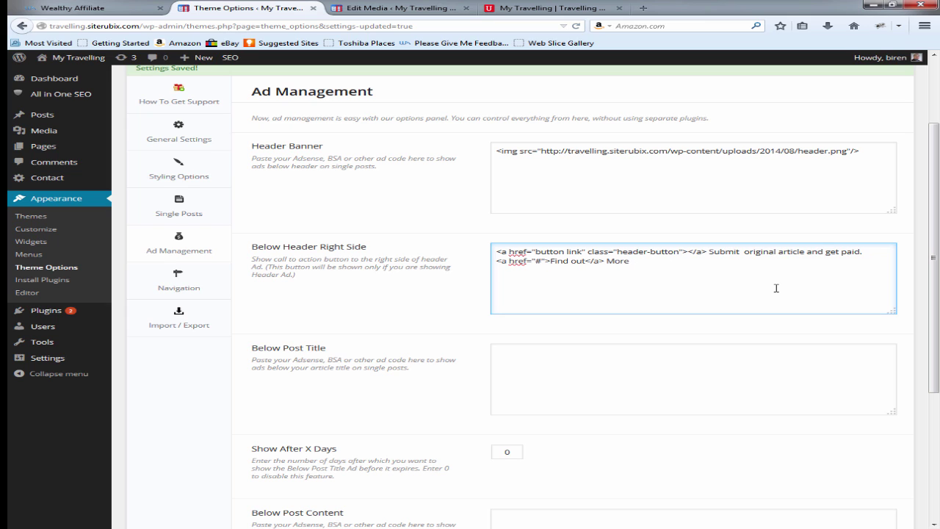
pyautogui.write('My Travel')
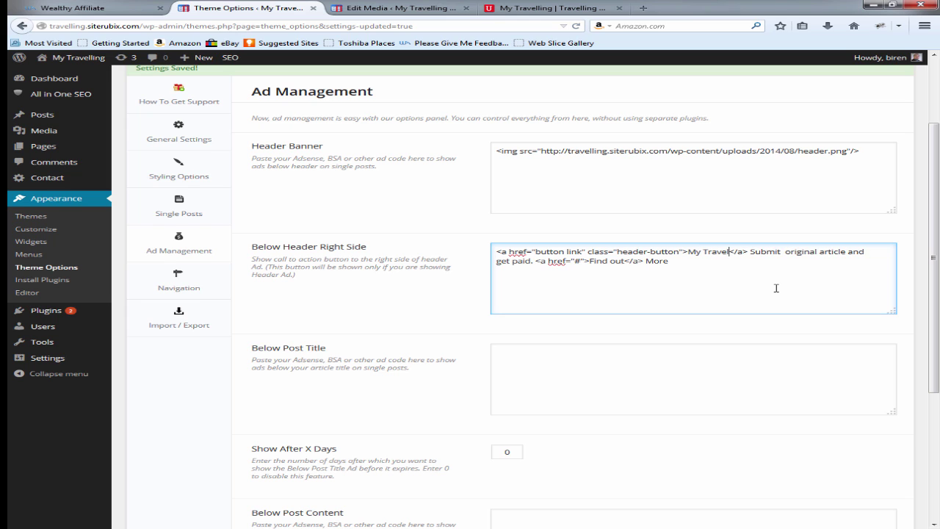
pyautogui.write('ling')
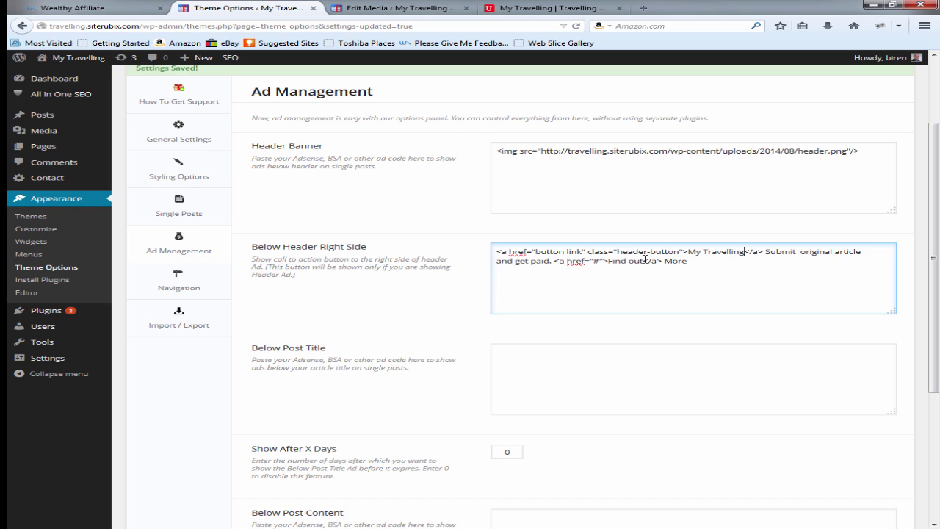
pyautogui.scroll(-5, 685, 346)
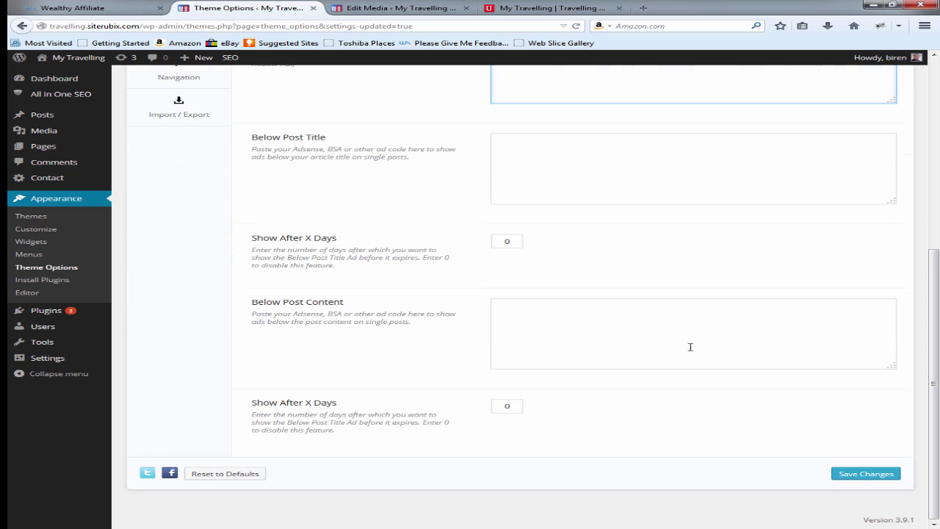
pyautogui.click(853, 485)
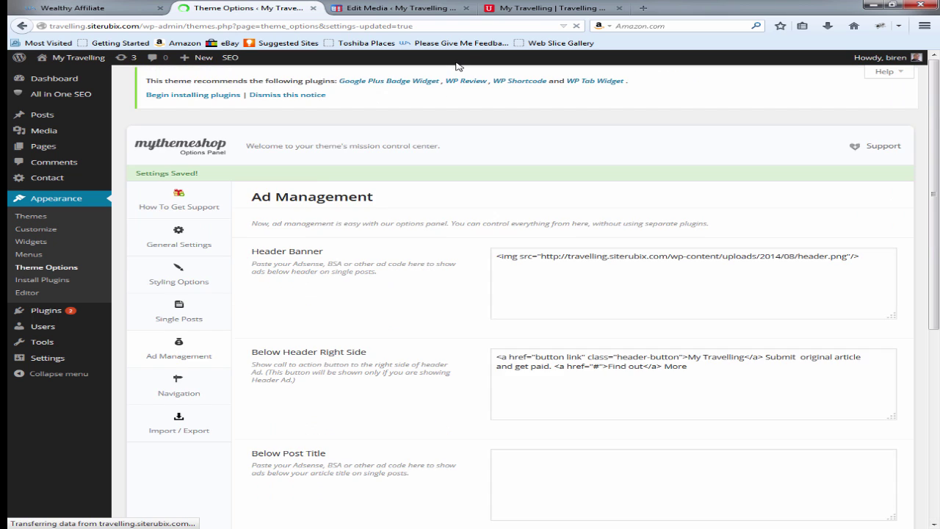
pyautogui.click(516, 13)
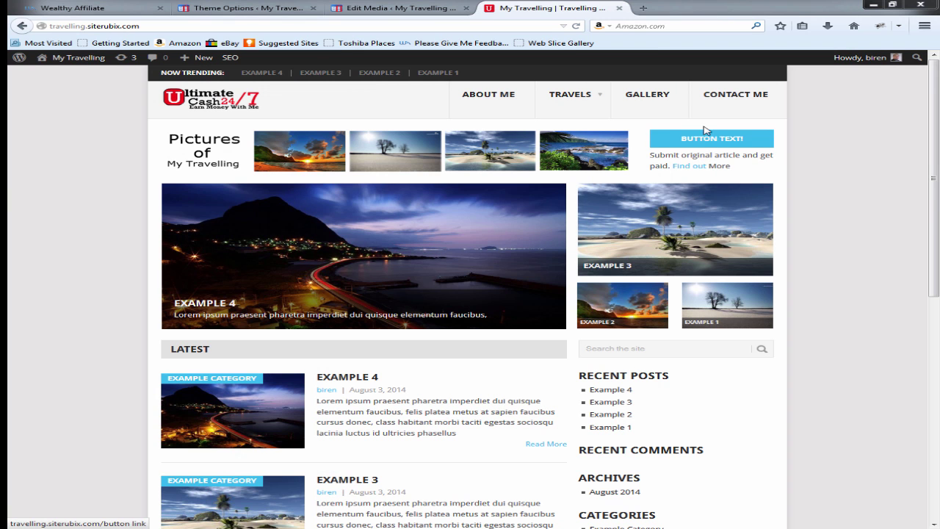
pyautogui.click(575, 25)
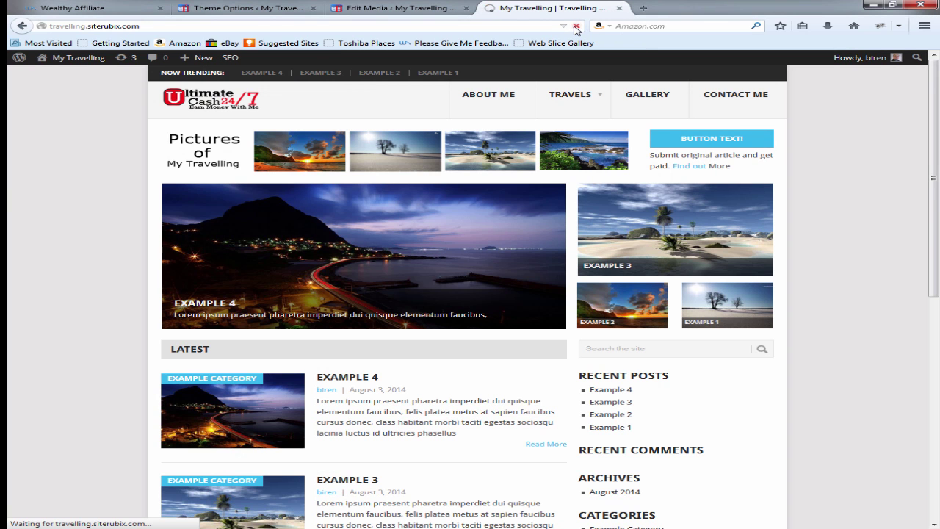
pyautogui.click(699, 142)
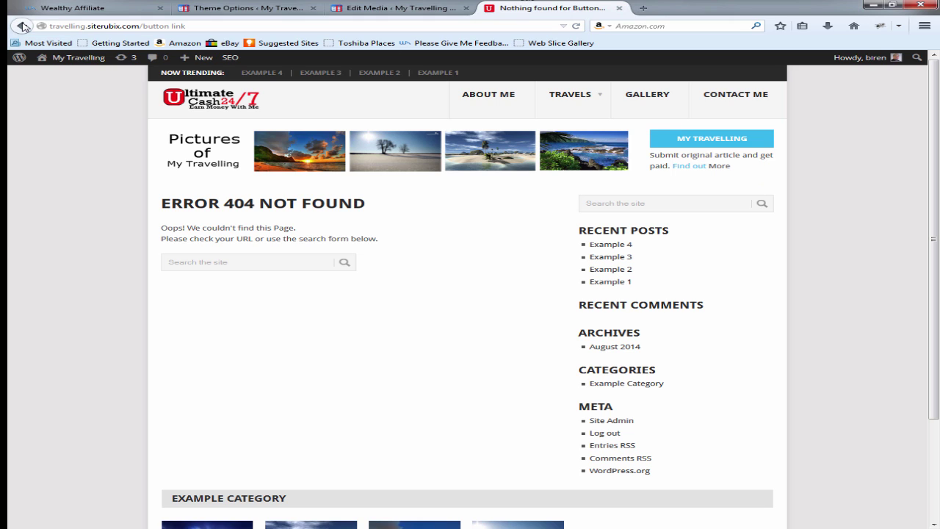
pyautogui.click(279, 8)
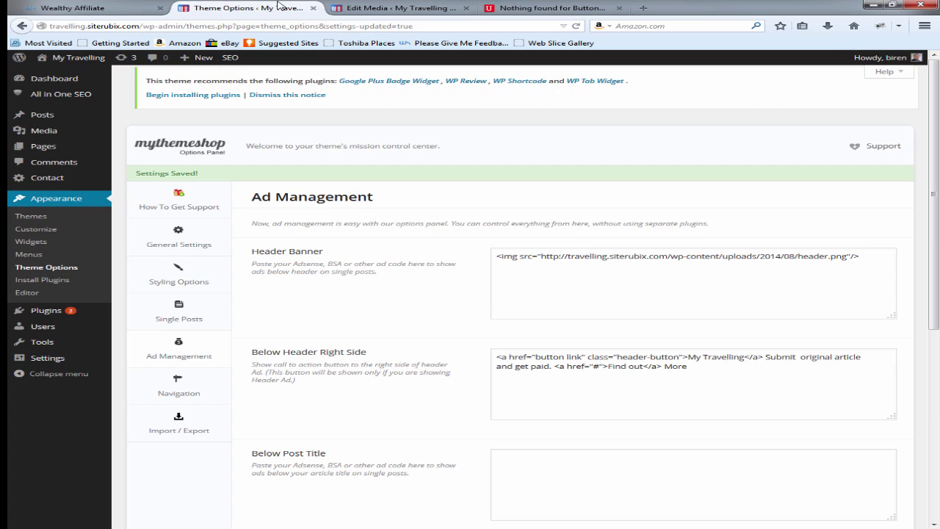
pyautogui.click(597, 366)
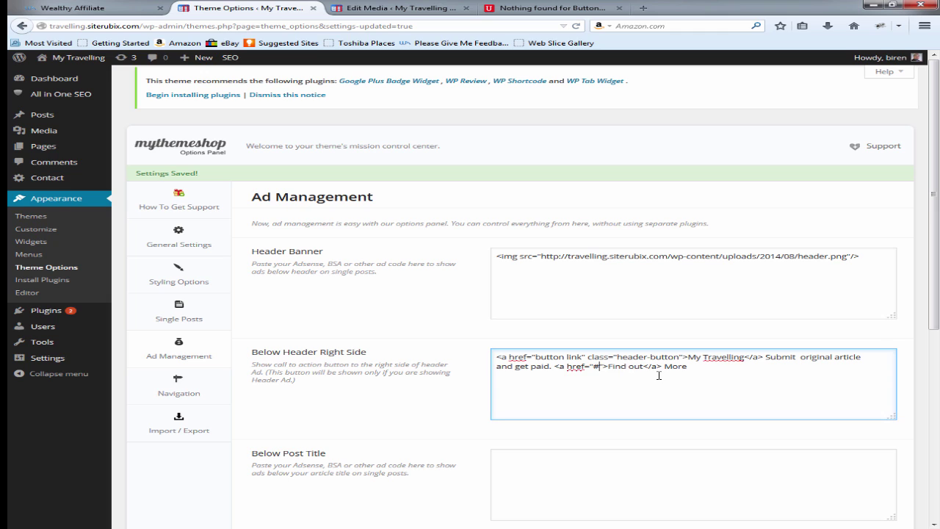
pyautogui.press('BackSpace')
pyautogui.write('http://topyoutubemom')
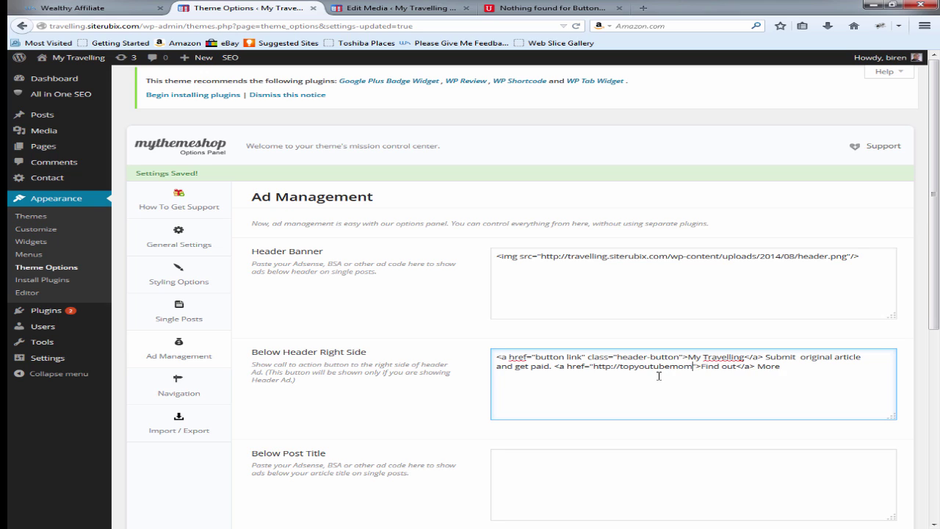
pyautogui.write('ents.com')
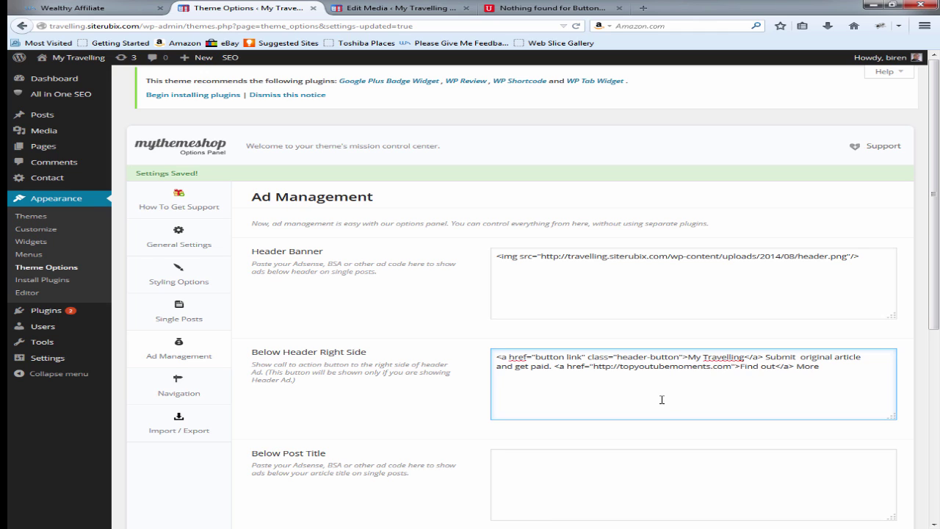
pyautogui.scroll(-3, 768, 352)
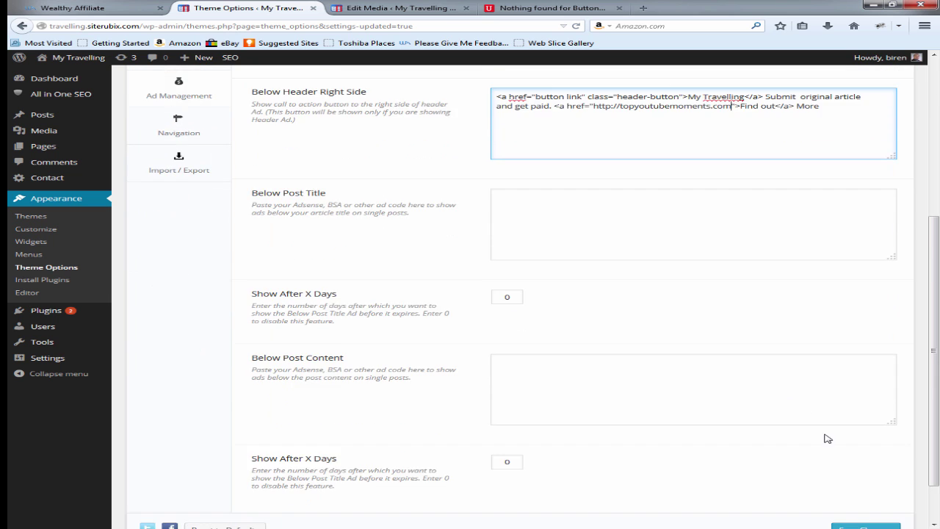
pyautogui.scroll(-2, 828, 438)
pyautogui.click(862, 476)
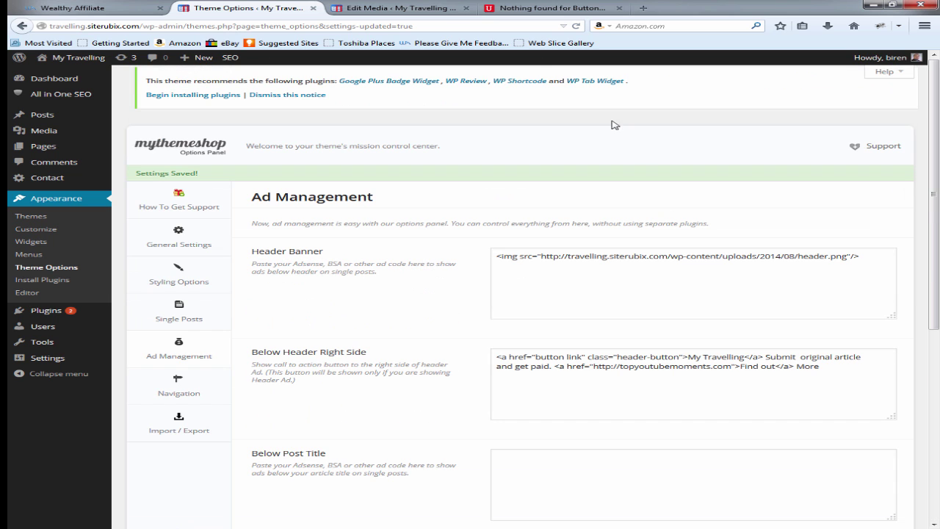
pyautogui.click(401, 8)
# Step: Reload the live site and test the MY TRAVELLING button twice, then return to Ad Management
pyautogui.click(558, 8)
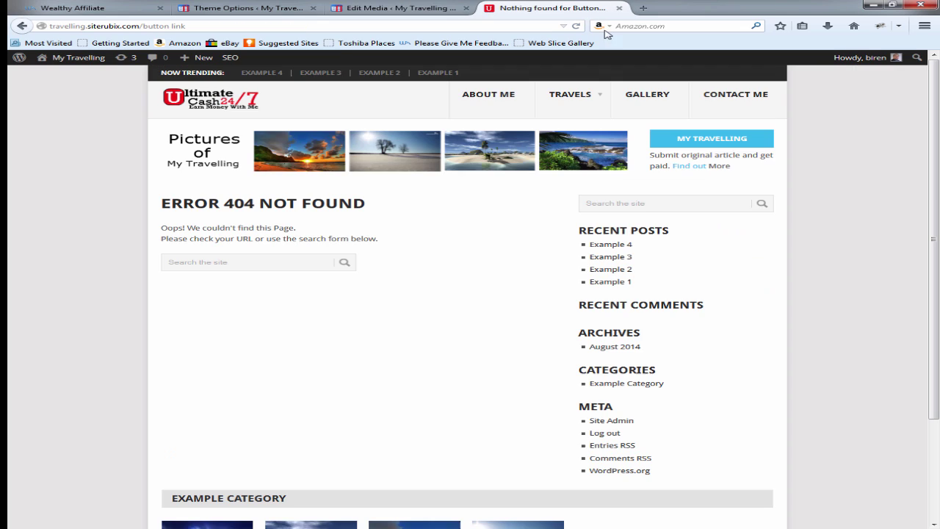
pyautogui.click(577, 27)
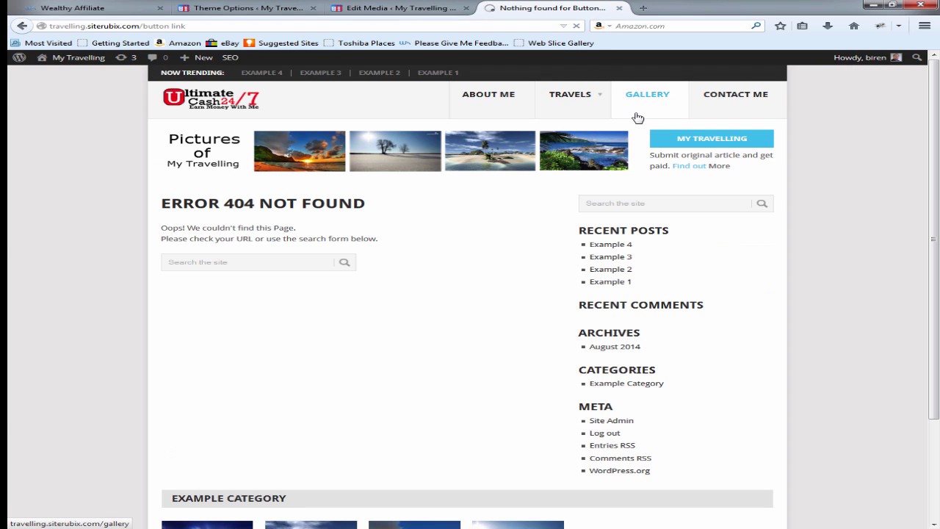
pyautogui.click(720, 141)
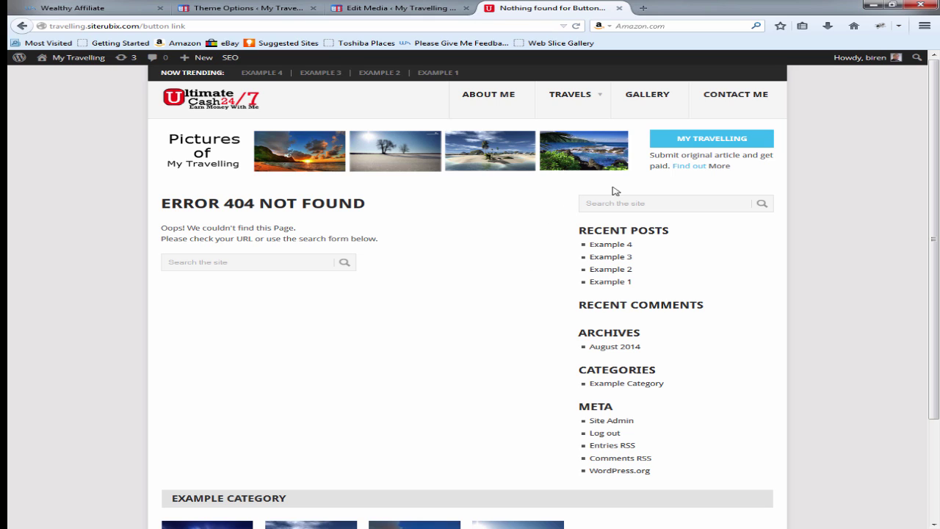
pyautogui.click(707, 140)
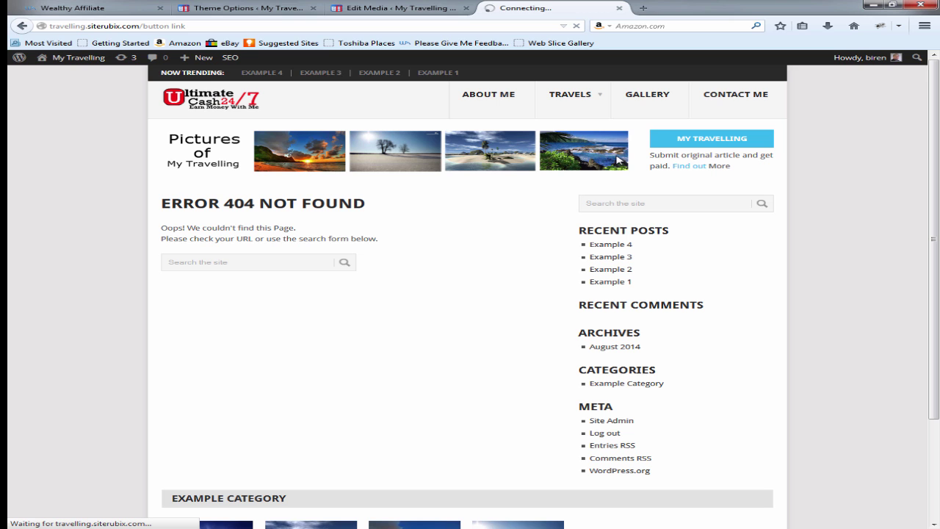
pyautogui.click(268, 8)
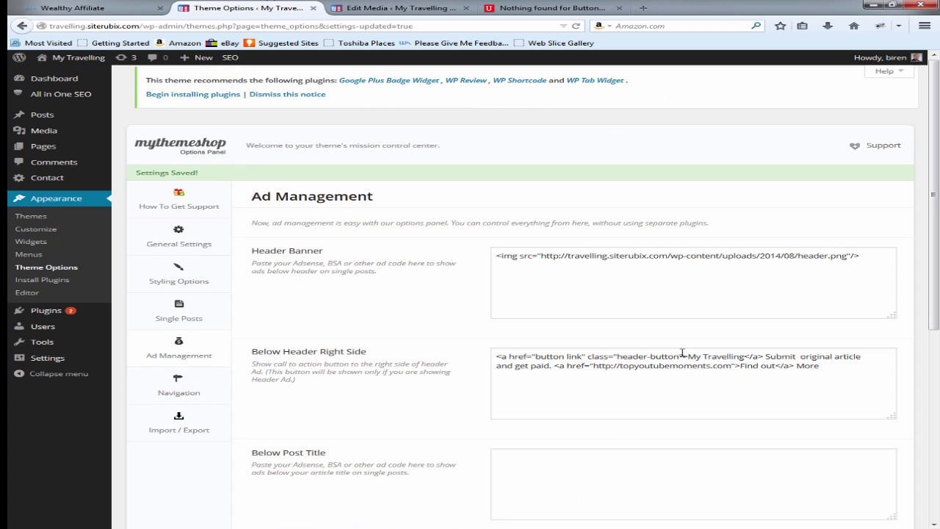
# Step: Save the Ad Management settings again and view the two uploaded 'button' images on Upload New Media
pyautogui.scroll(-3, 682, 357)
pyautogui.scroll(-6, 743, 287)
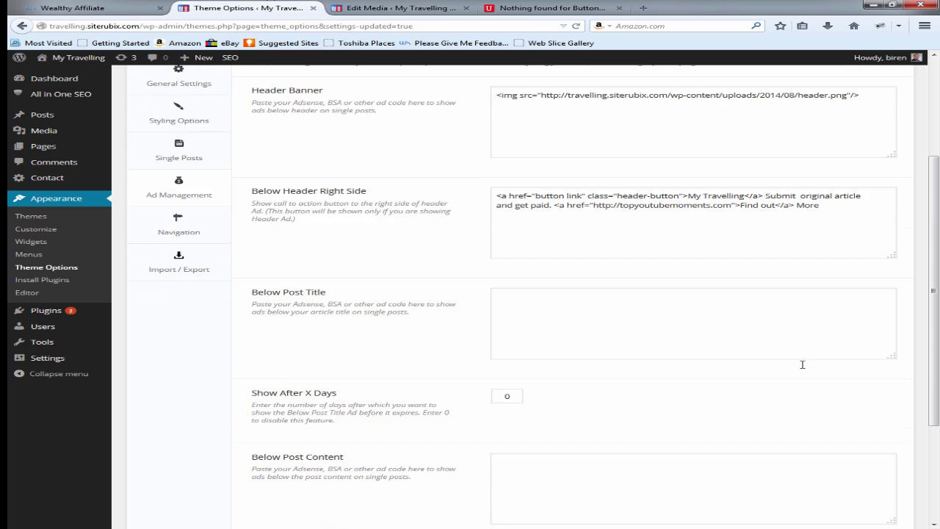
pyautogui.click(865, 474)
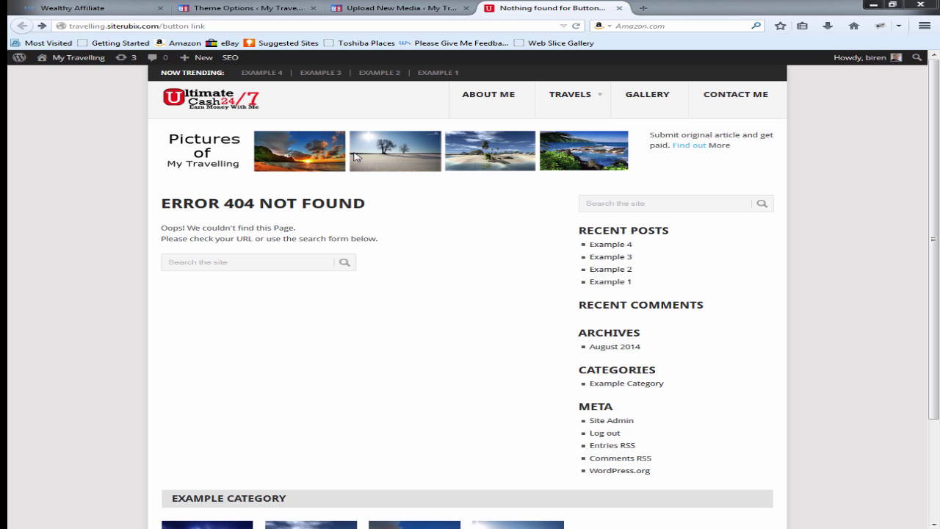
pyautogui.click(286, 6)
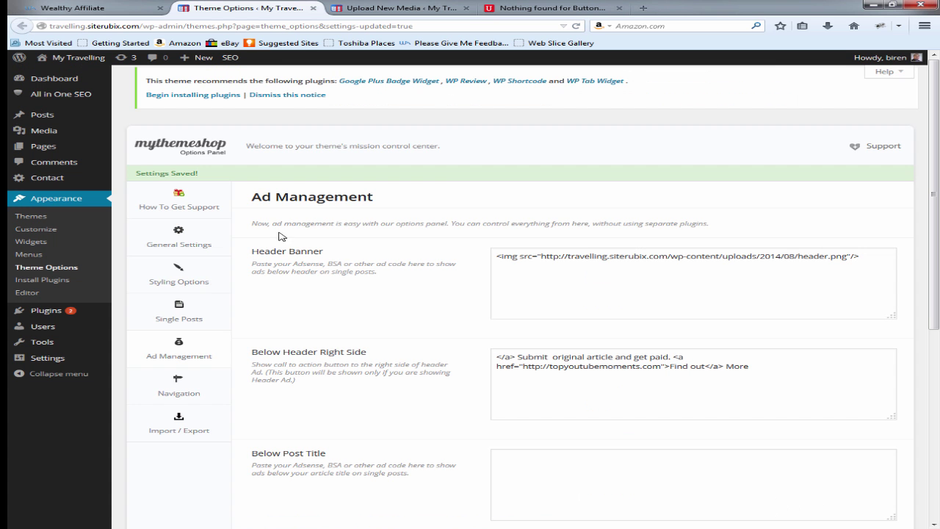
pyautogui.click(386, 6)
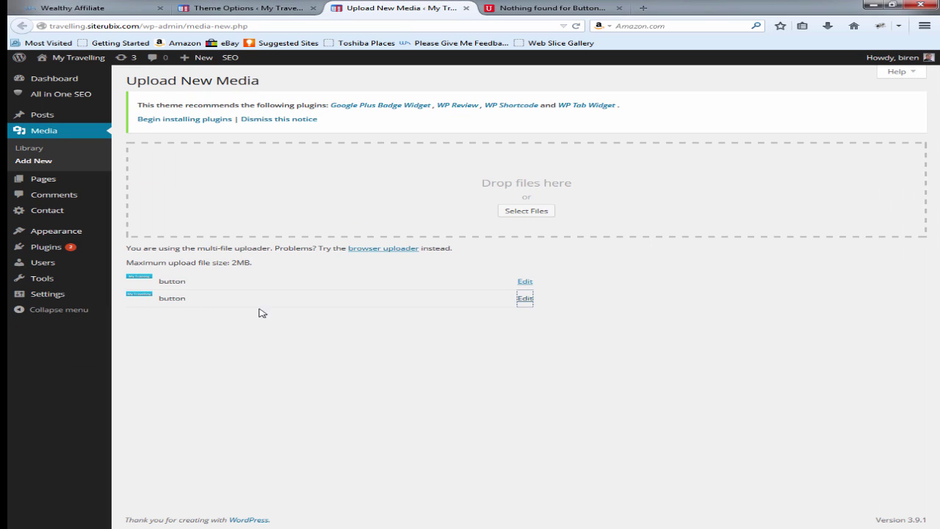
# Step: Open button1.png's Edit Media page, select its file URL, then return to Ad Management
pyautogui.click(525, 301)
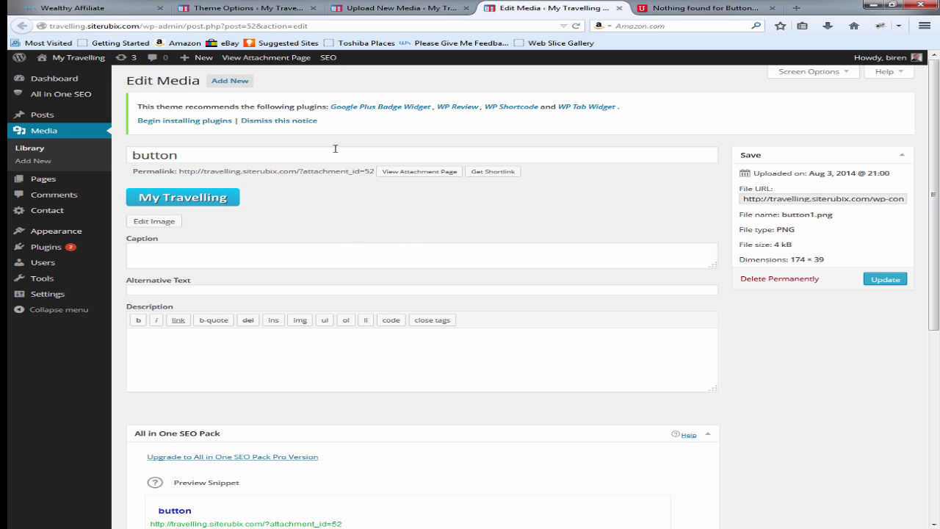
pyautogui.click(773, 199)
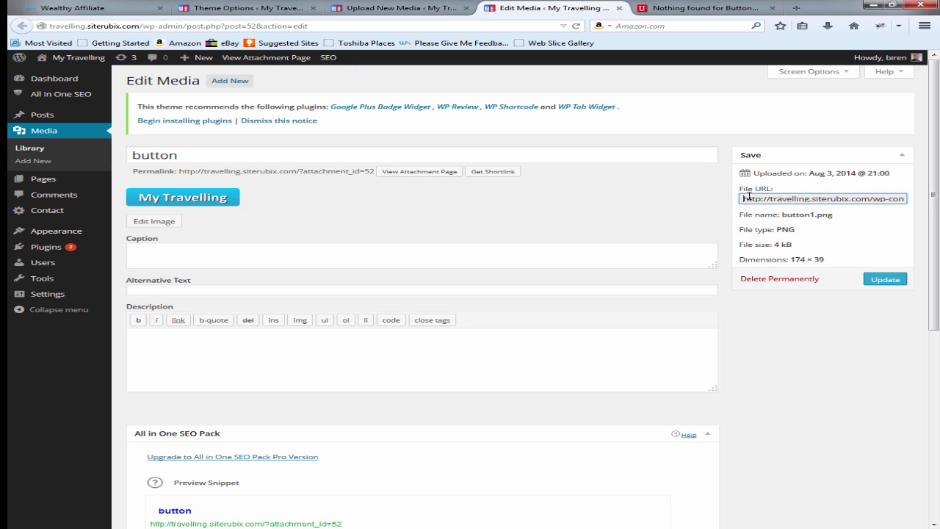
pyautogui.hotkey('ctrl', 'a')
pyautogui.hotkey('ctrl', 'c')
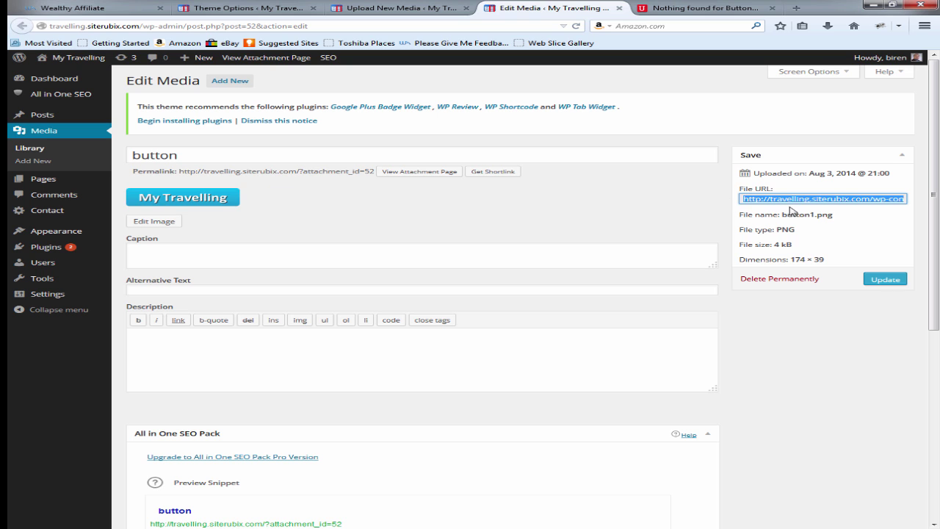
pyautogui.click(394, 7)
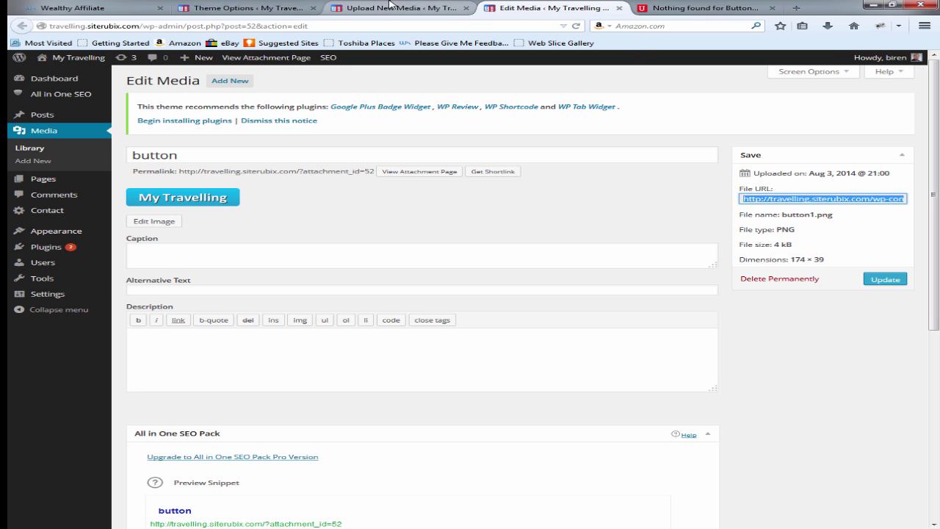
pyautogui.click(242, 8)
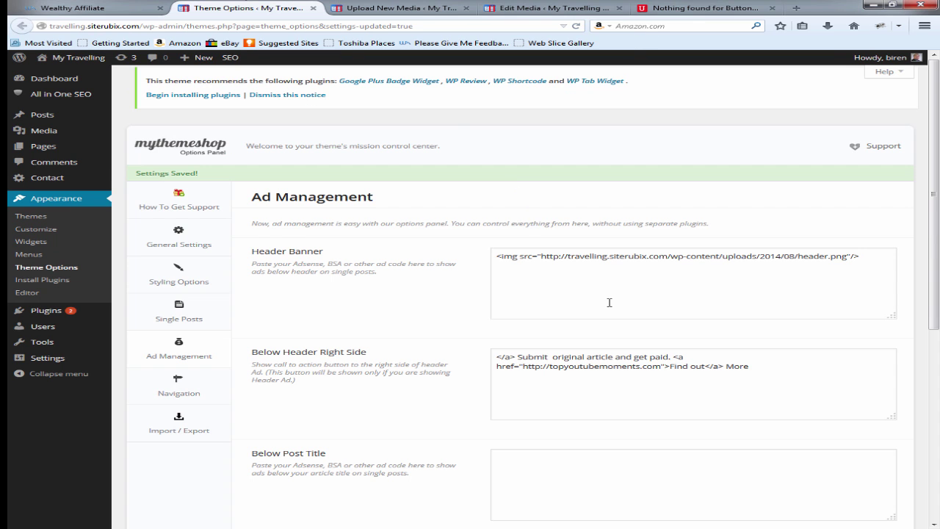
pyautogui.scroll(-3, 609, 302)
pyautogui.click(498, 253)
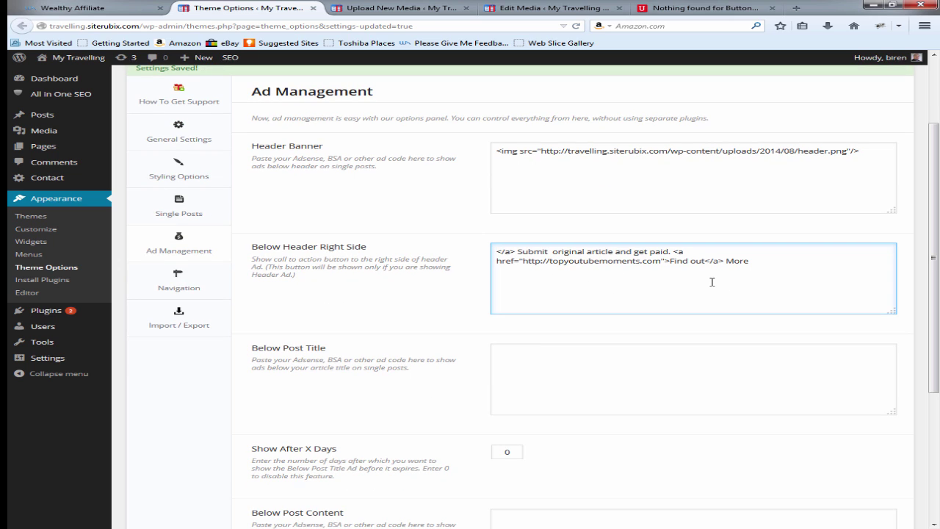
pyautogui.write('<a hrer')
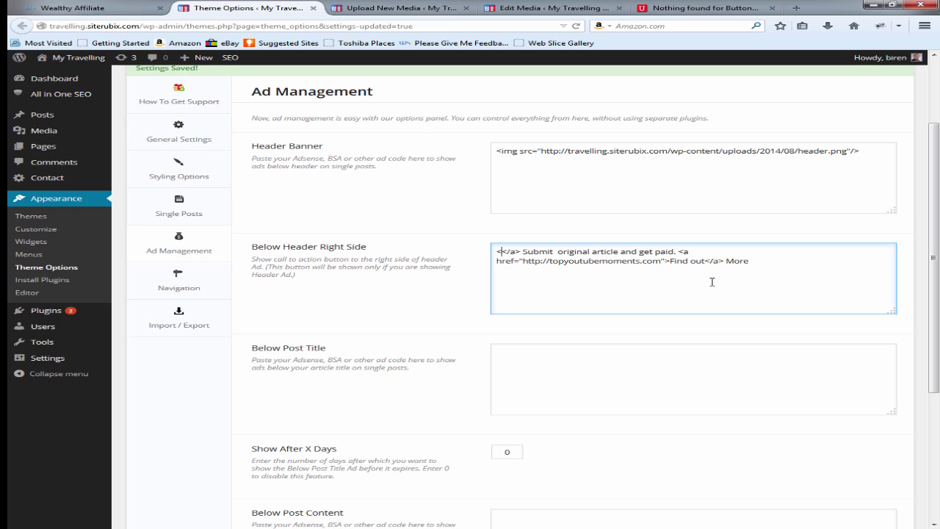
pyautogui.press('BackSpace')
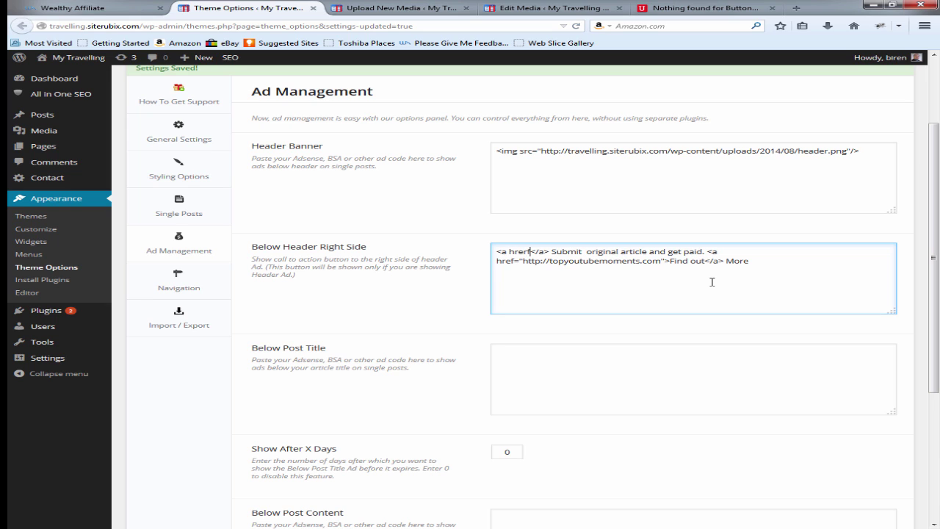
pyautogui.write('f')
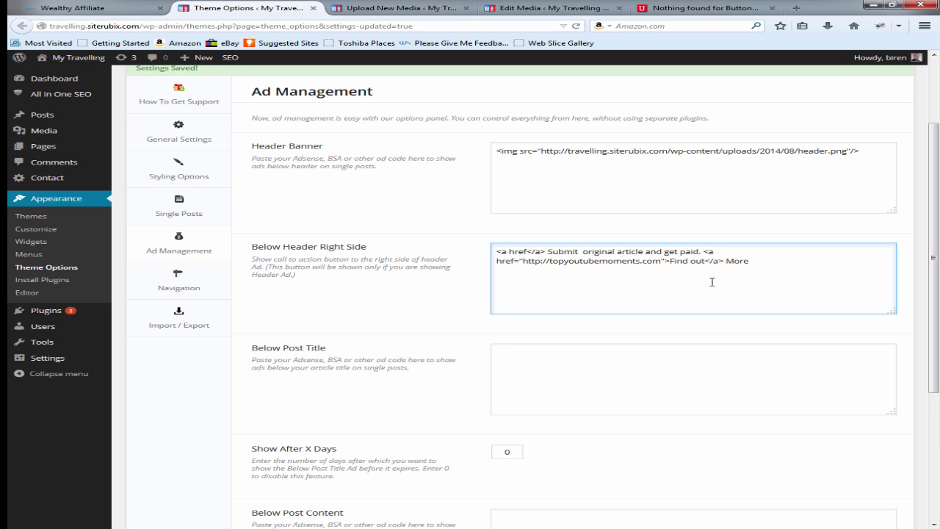
pyautogui.write('=""')
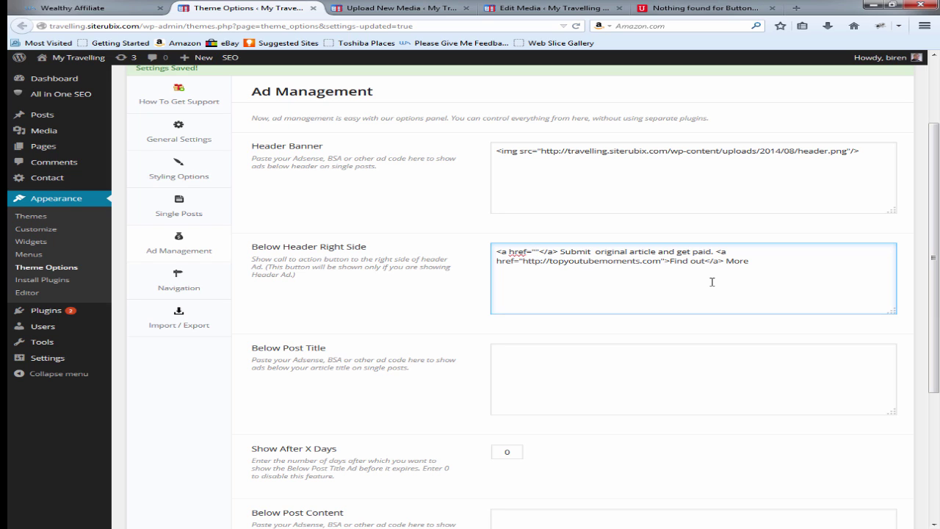
pyautogui.write('http')
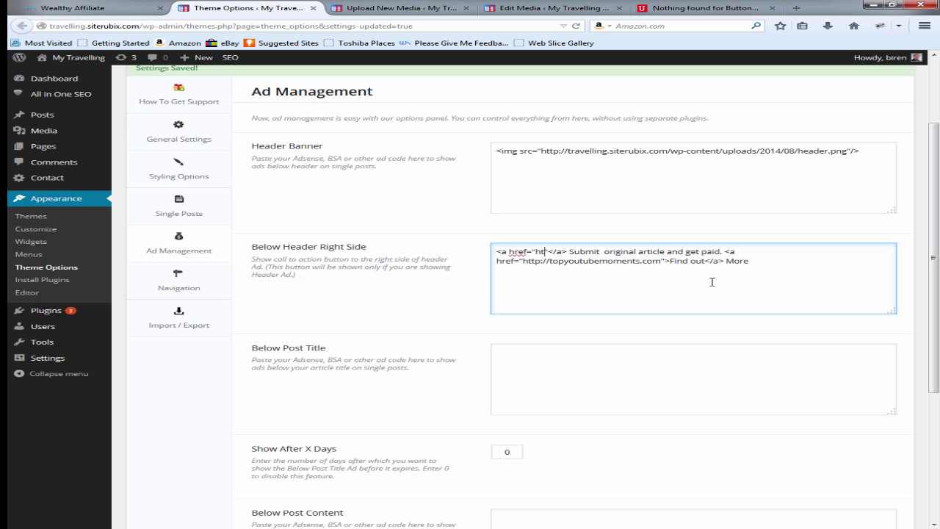
pyautogui.write('://')
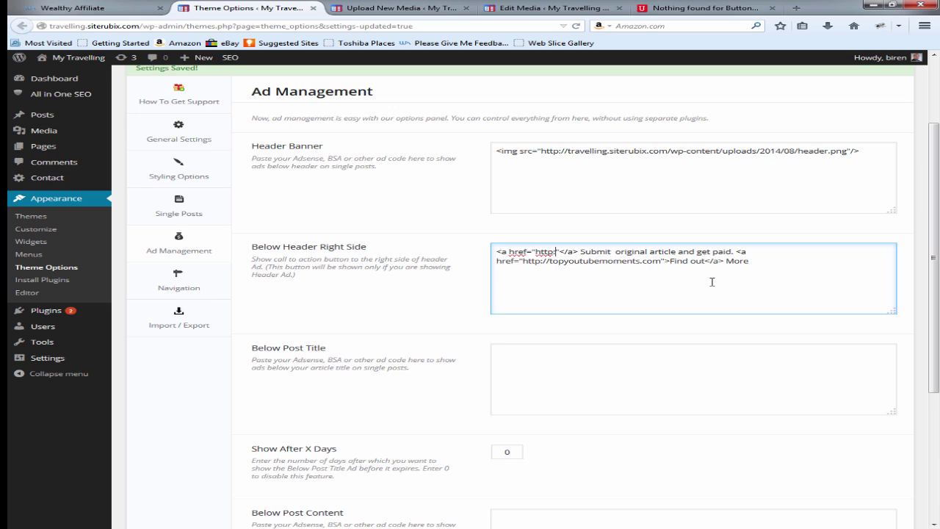
pyautogui.write('topyoutub')
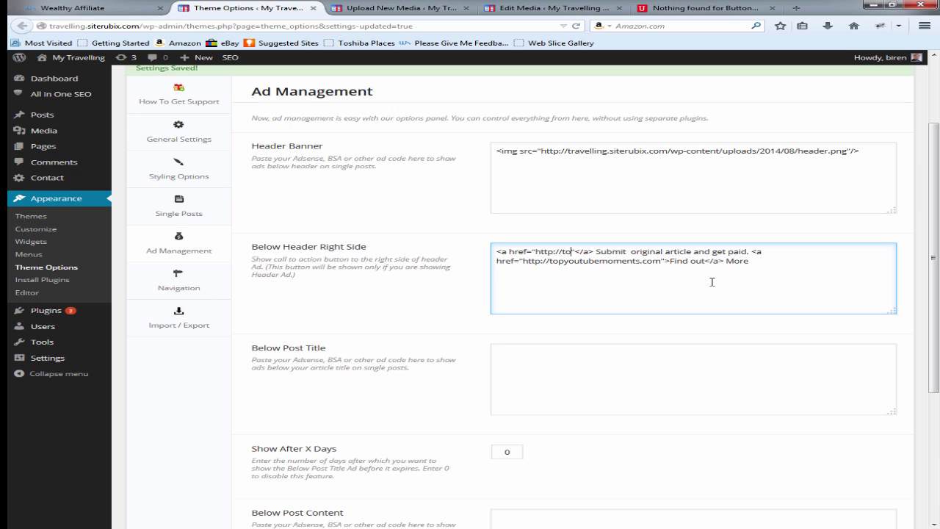
pyautogui.write('emo')
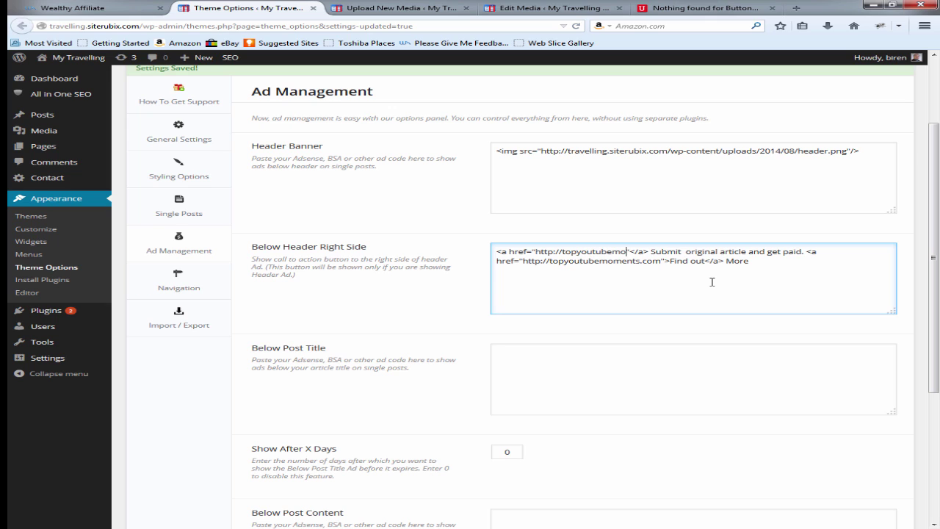
pyautogui.write('ments')
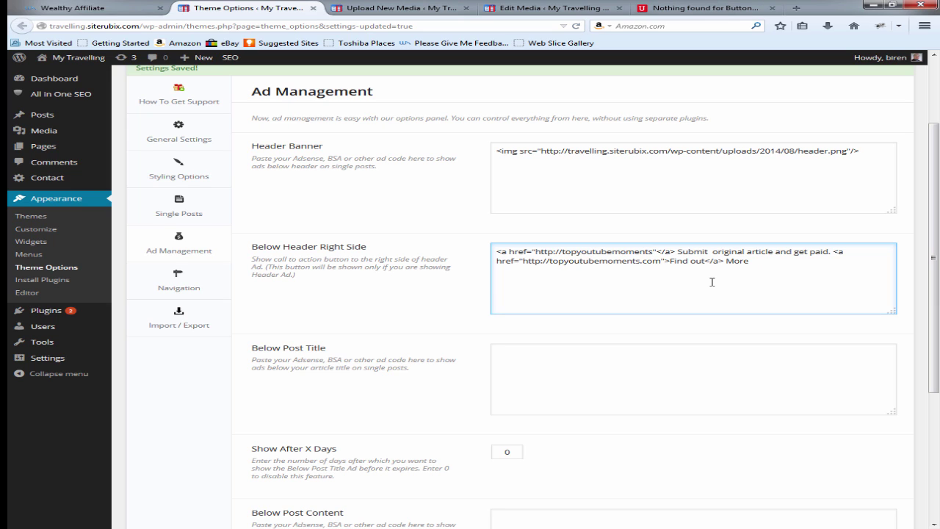
pyautogui.write('>')
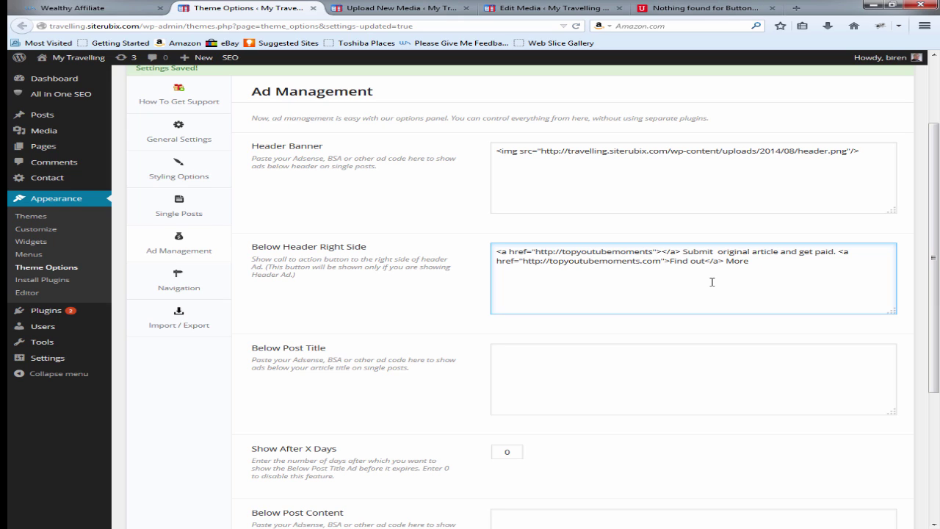
pyautogui.write('<img sr')
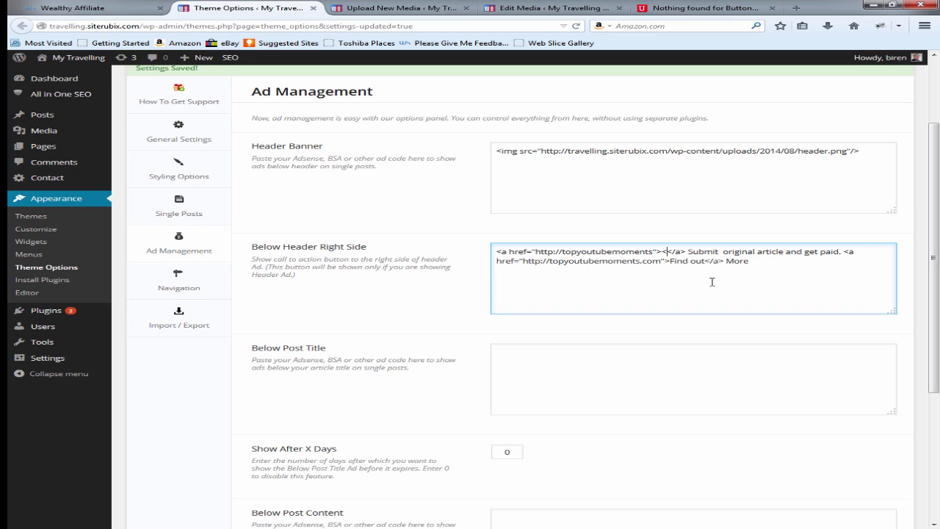
pyautogui.write('c')
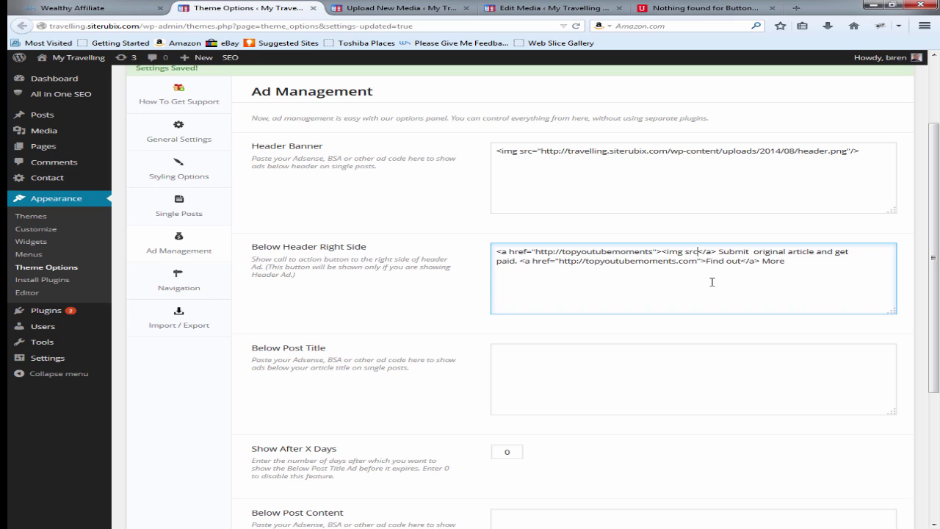
pyautogui.write('=""')
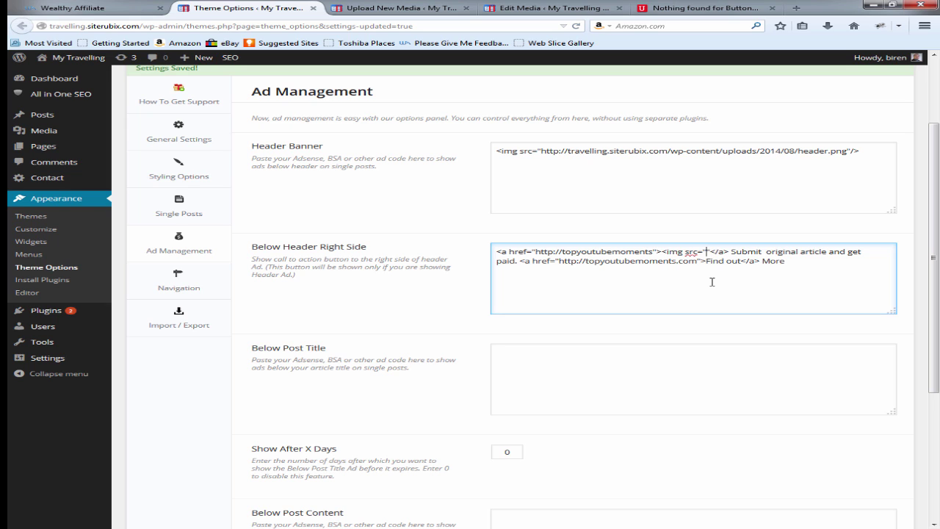
pyautogui.hotkey('ctrl', 'v')
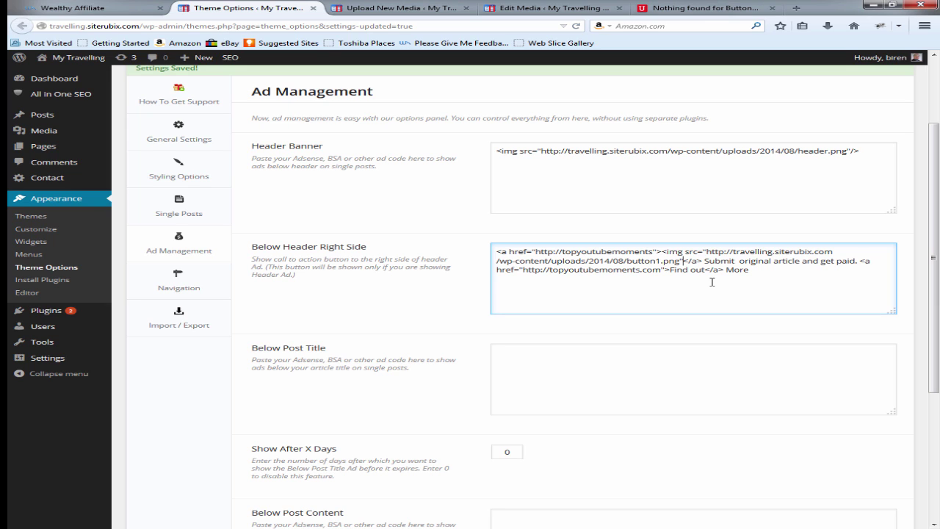
pyautogui.write('/>')
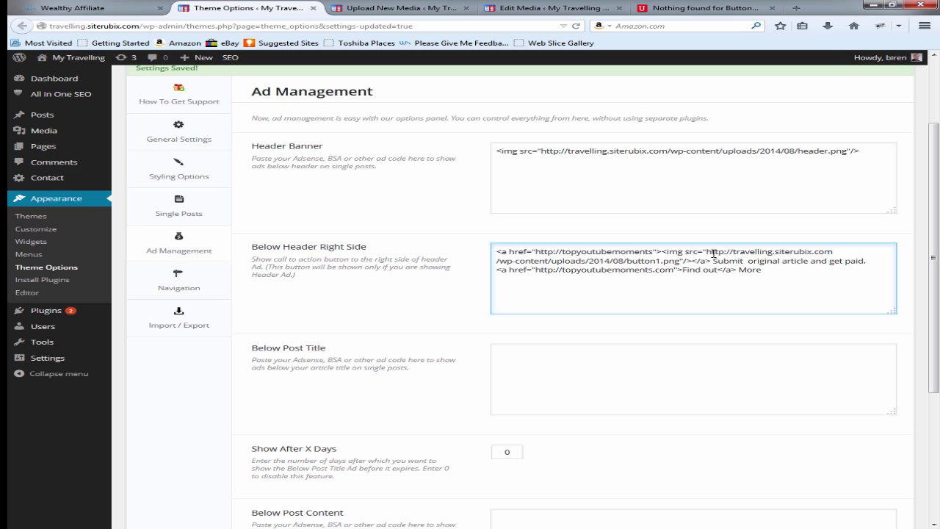
# Step: Save the Ad Management settings and switch to the live site's tab
pyautogui.scroll(-3, 749, 350)
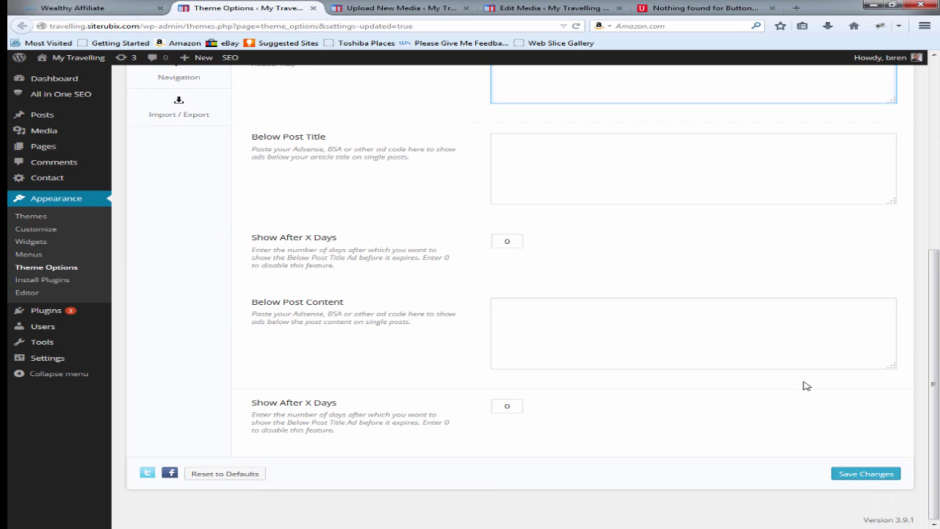
pyautogui.click(851, 474)
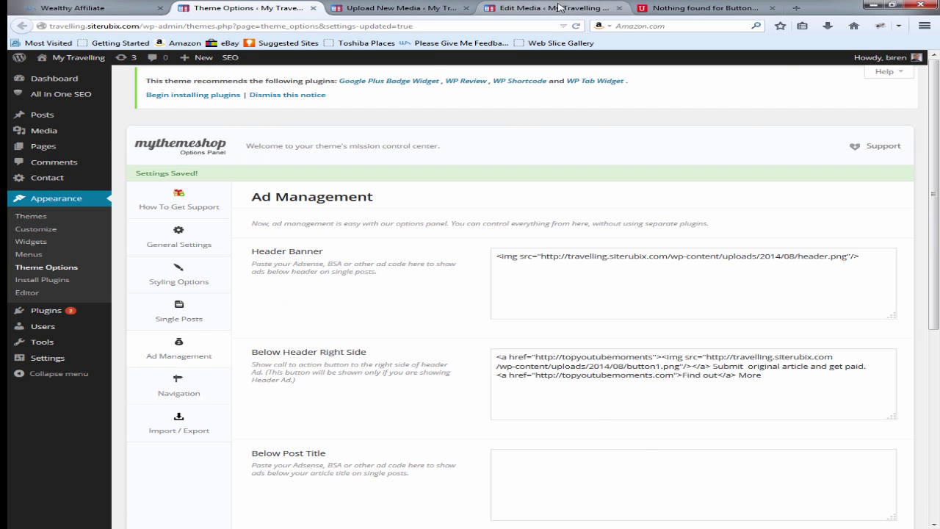
pyautogui.click(683, 8)
# Step: Reload the site, see the My Travelling button's link hit 'Server not found', and return to Ad Management
pyautogui.click(664, 86)
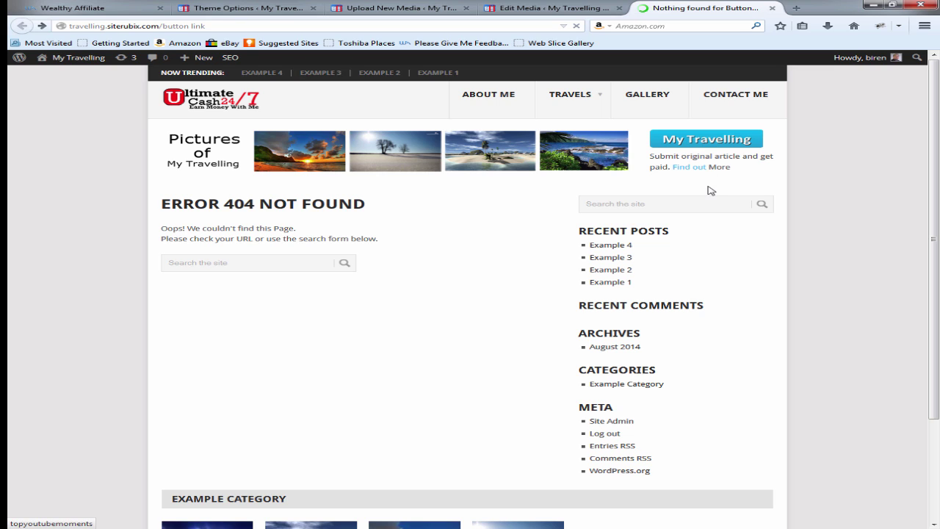
pyautogui.click(701, 140)
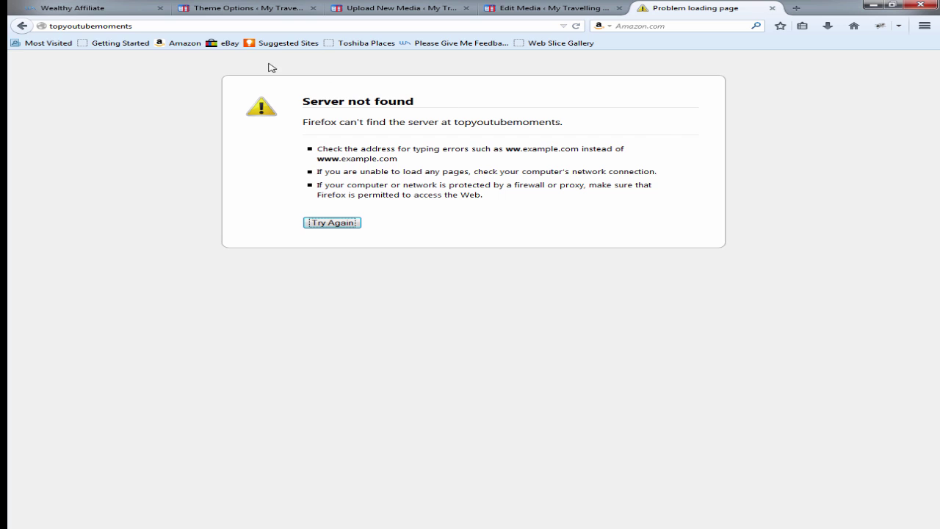
pyautogui.click(20, 26)
pyautogui.click(260, 7)
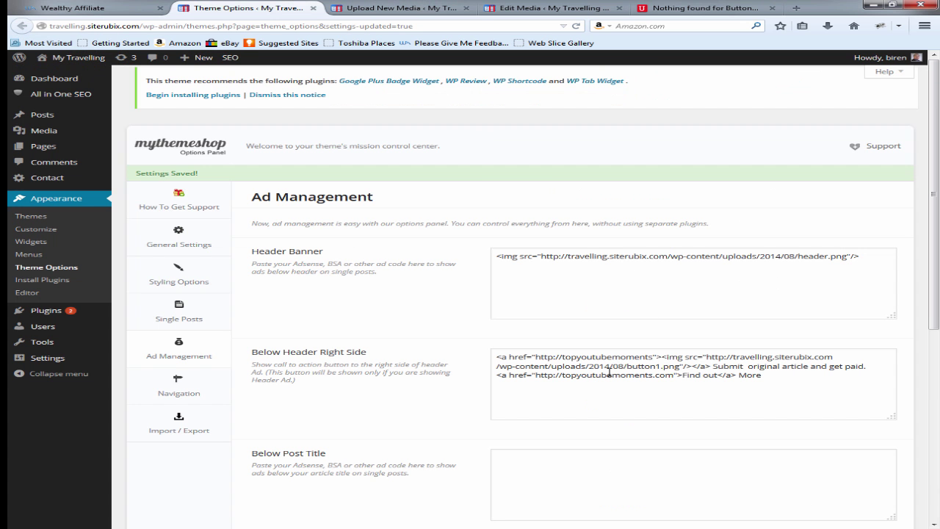
pyautogui.click(652, 356)
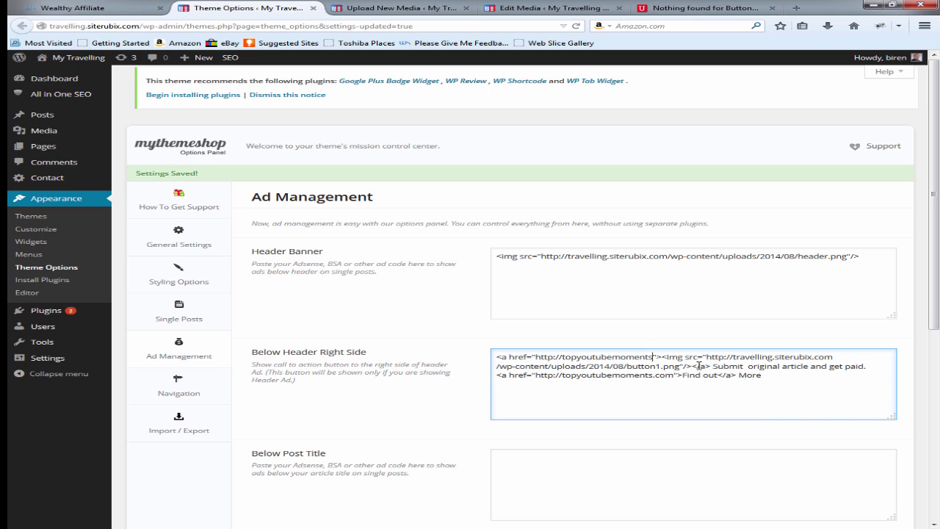
pyautogui.write('.com')
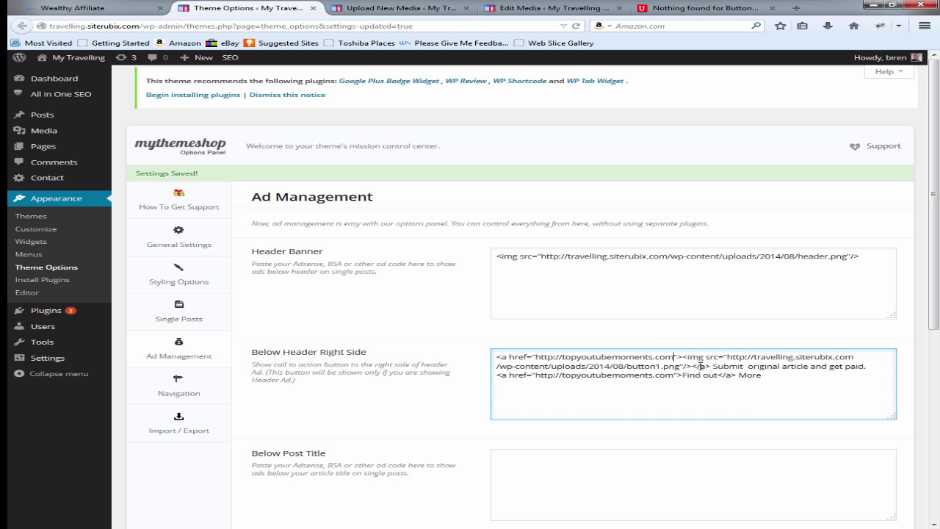
pyautogui.scroll(-5, 837, 411)
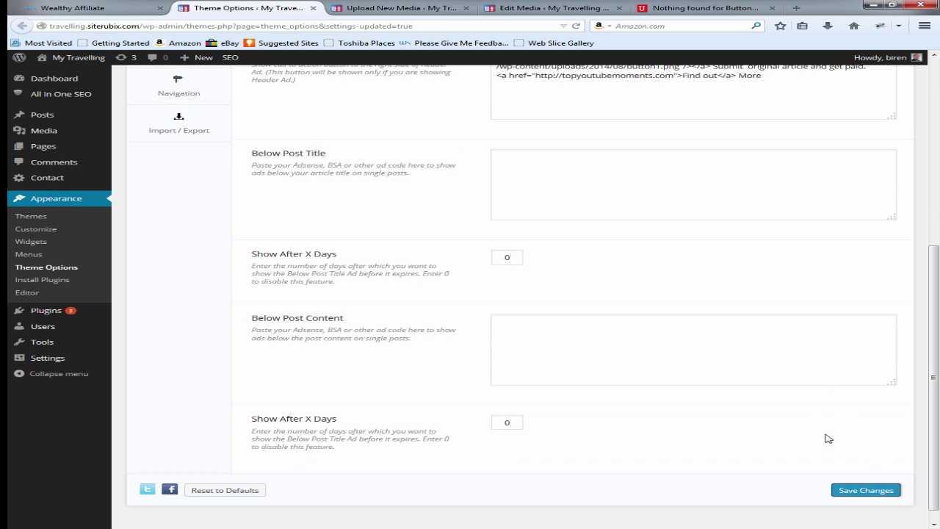
pyautogui.click(866, 492)
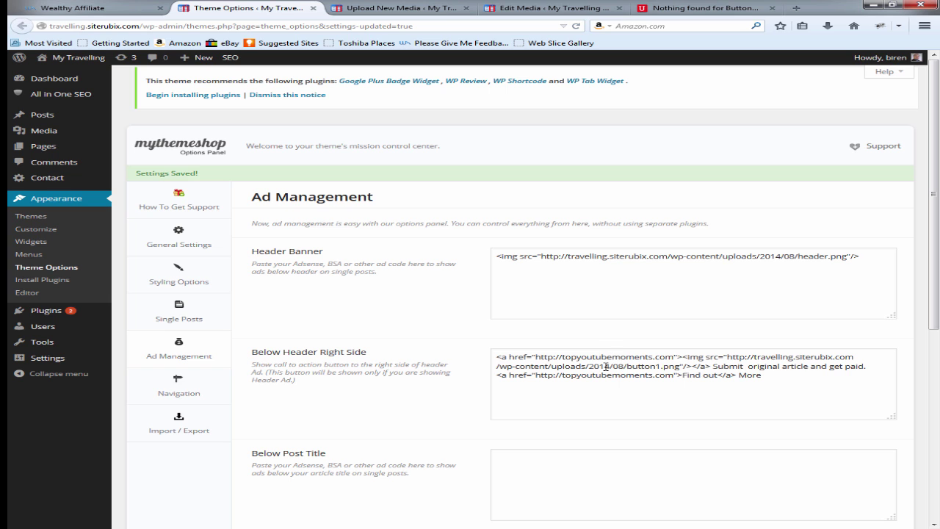
# Step: Reload the live site, confirm the My Travelling button opens Top YouTube Moments, then go back
pyautogui.click(567, 8)
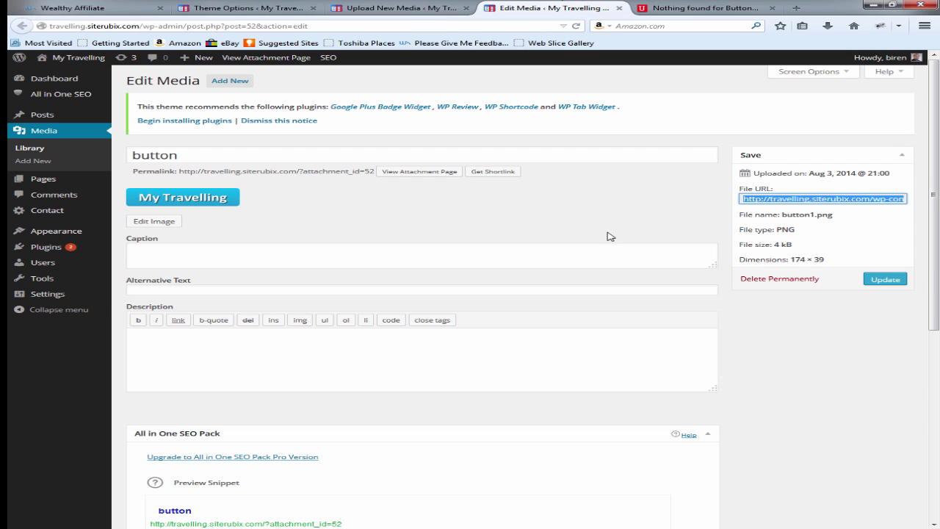
pyautogui.click(721, 7)
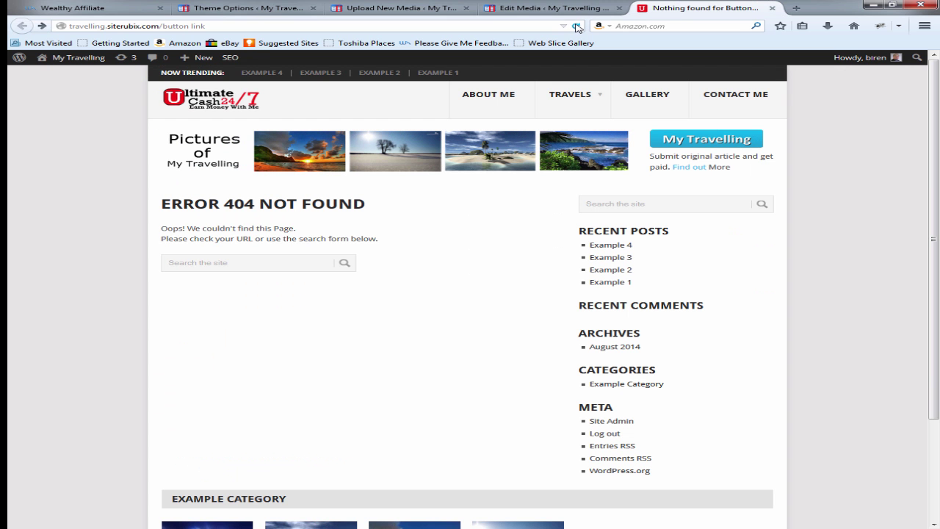
pyautogui.click(576, 26)
pyautogui.click(707, 141)
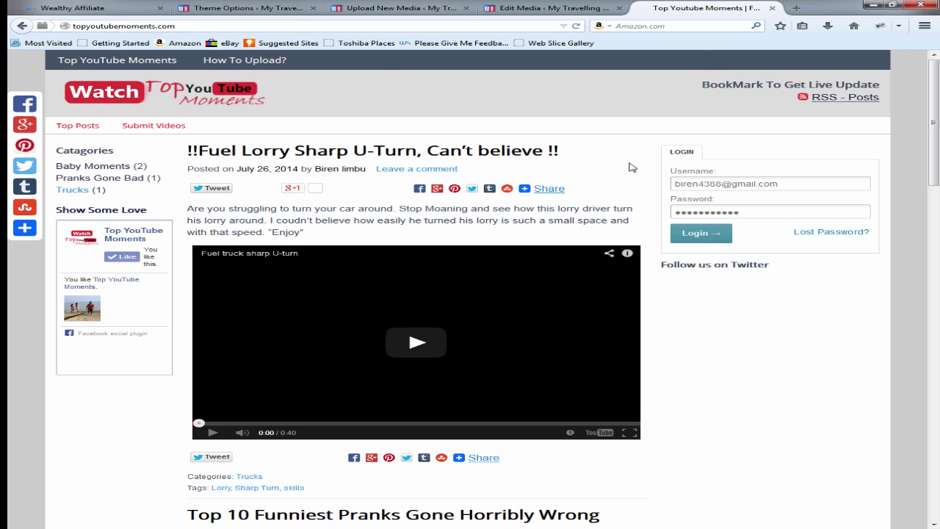
pyautogui.click(22, 26)
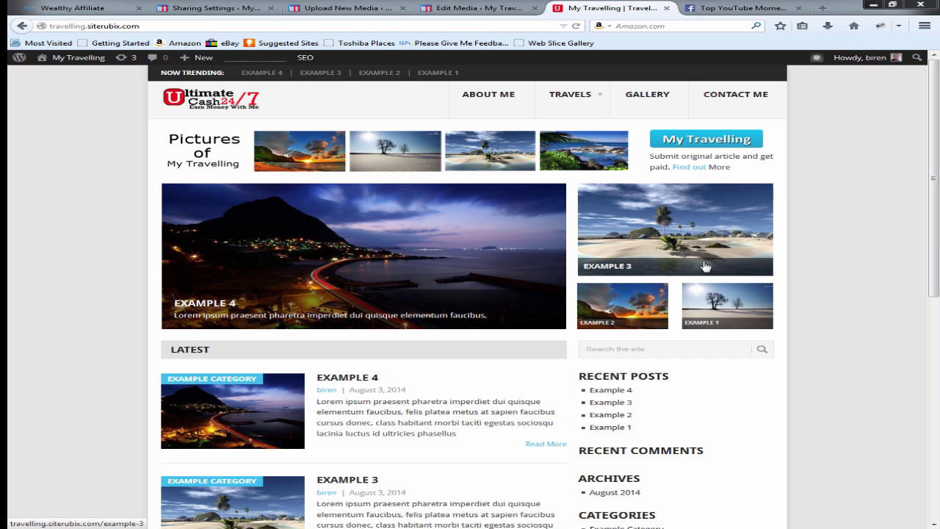
# Step: Open the EXAMPLE 4 post and scroll through its code block and About the Author box
pyautogui.click(351, 380)
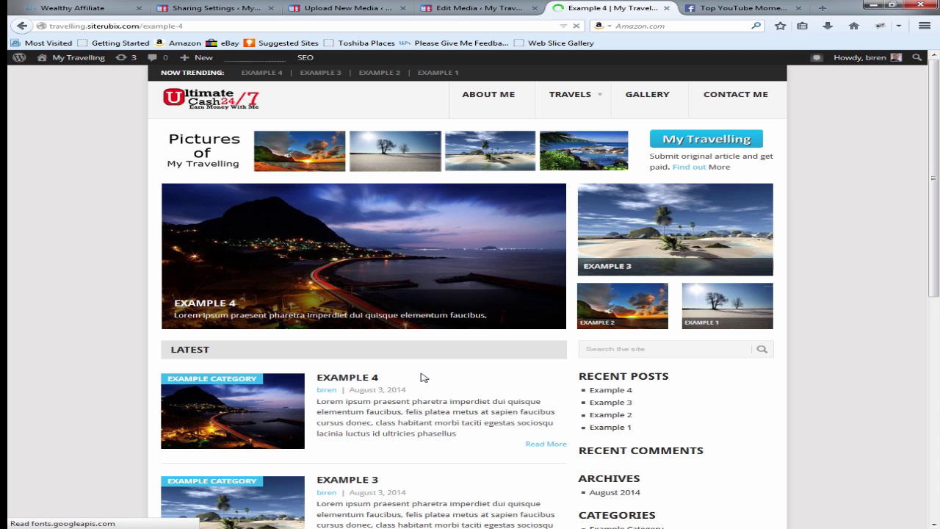
pyautogui.scroll(-5, 423, 368)
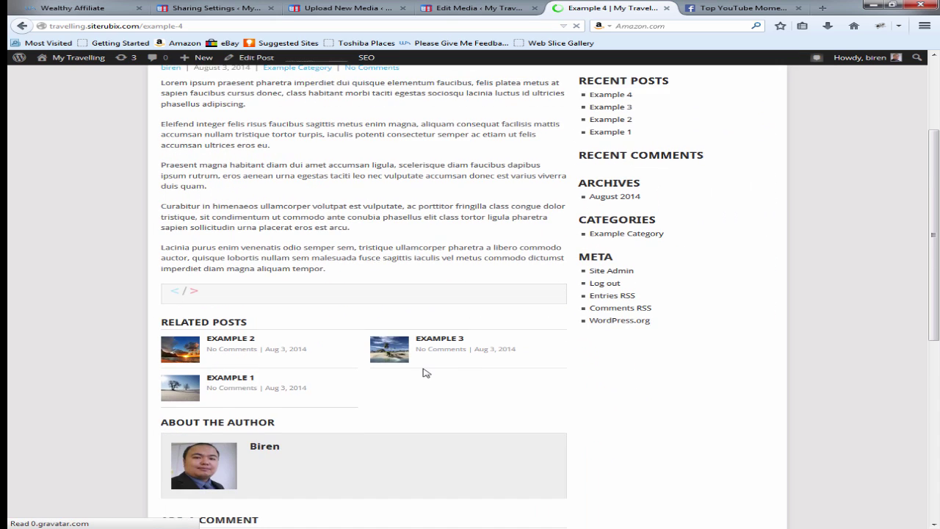
pyautogui.scroll(-4, 354, 441)
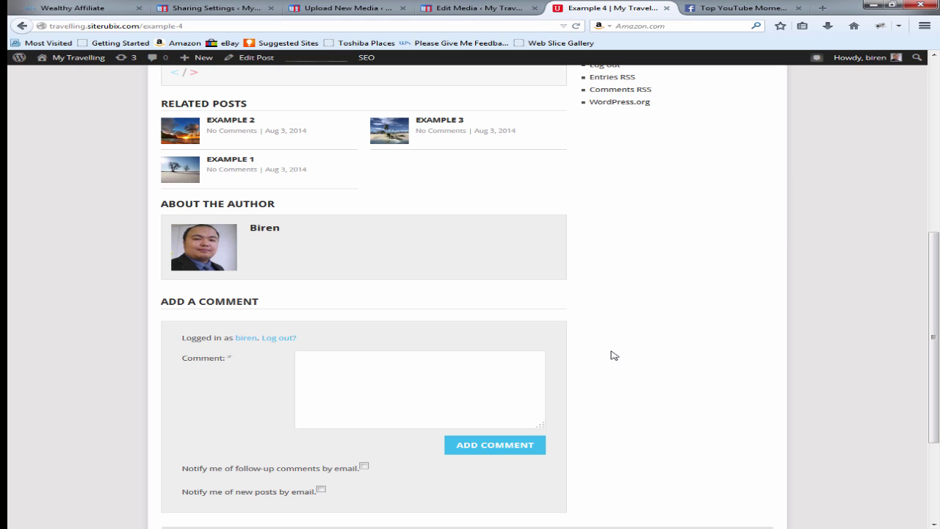
pyautogui.scroll(3, 611, 355)
pyautogui.scroll(2, 595, 351)
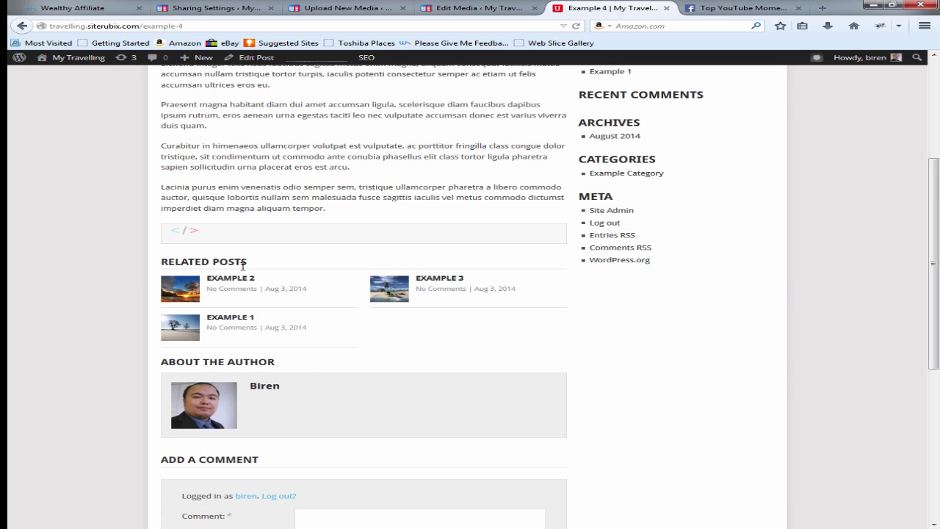
pyautogui.scroll(3, 389, 306)
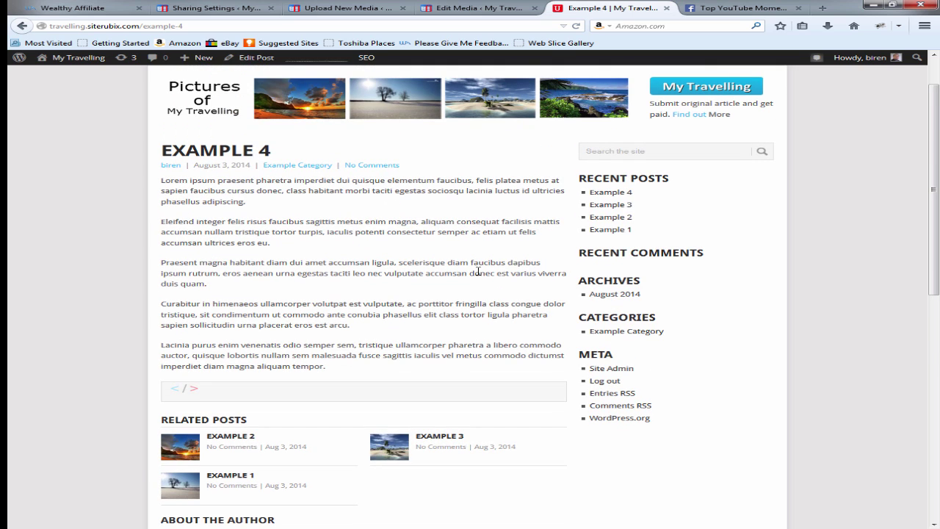
pyautogui.scroll(-3, 415, 341)
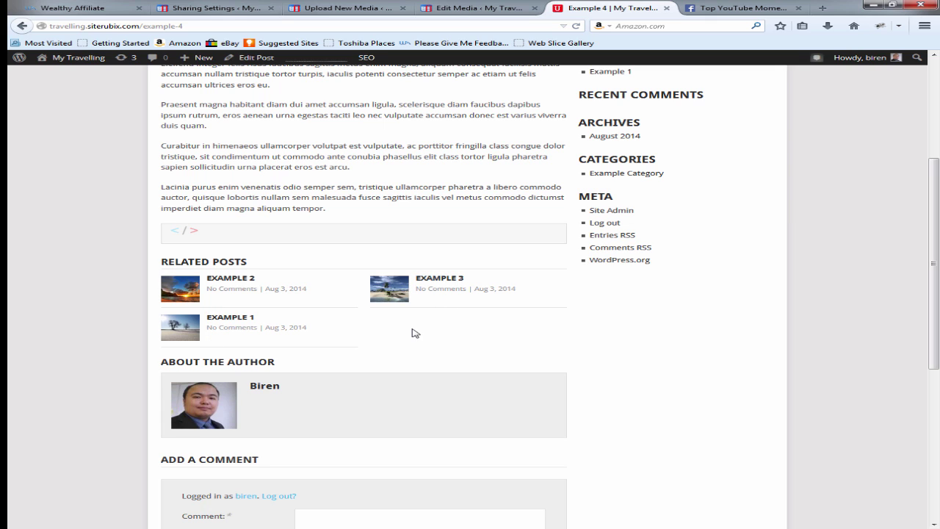
pyautogui.scroll(-2, 418, 333)
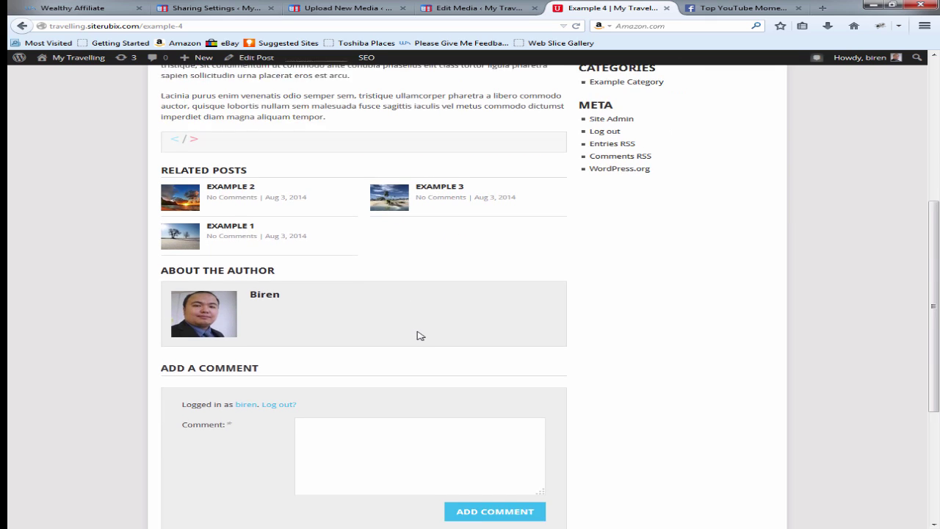
pyautogui.scroll(3, 418, 333)
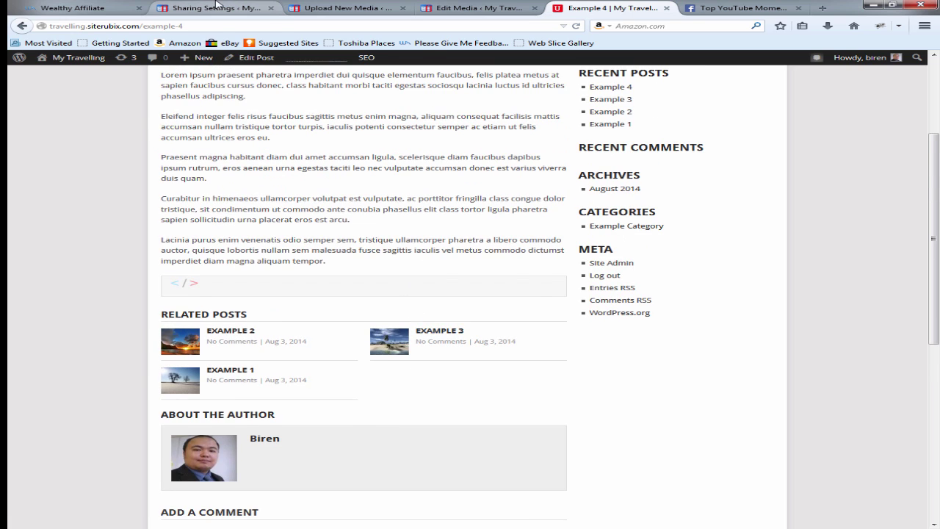
pyautogui.click(169, 7)
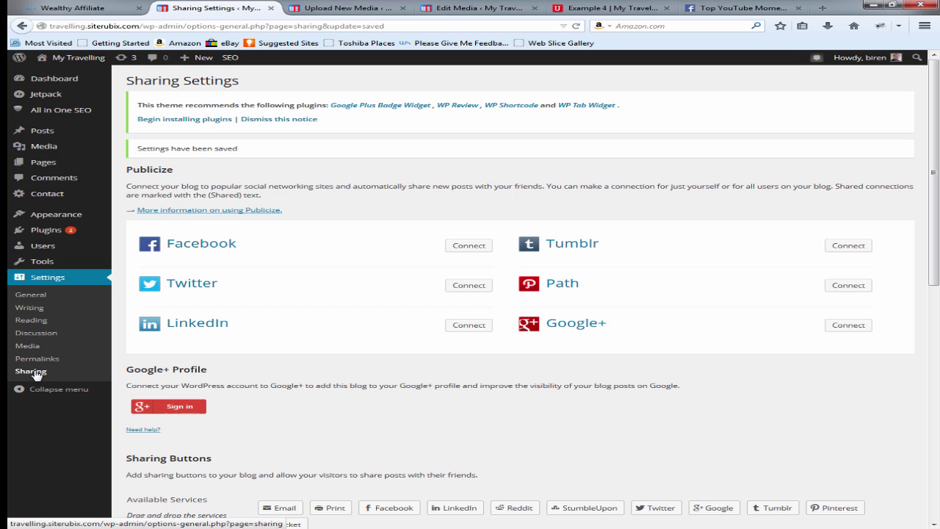
# Step: Connect Publicize to Facebook, sharing to the Top YouTube Moments page
pyautogui.click(474, 249)
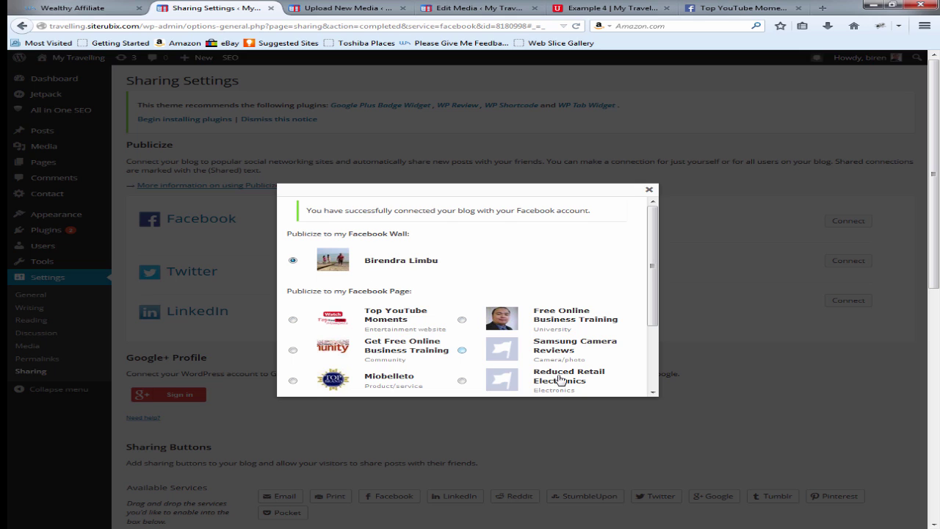
pyautogui.click(293, 319)
pyautogui.scroll(-2, 535, 339)
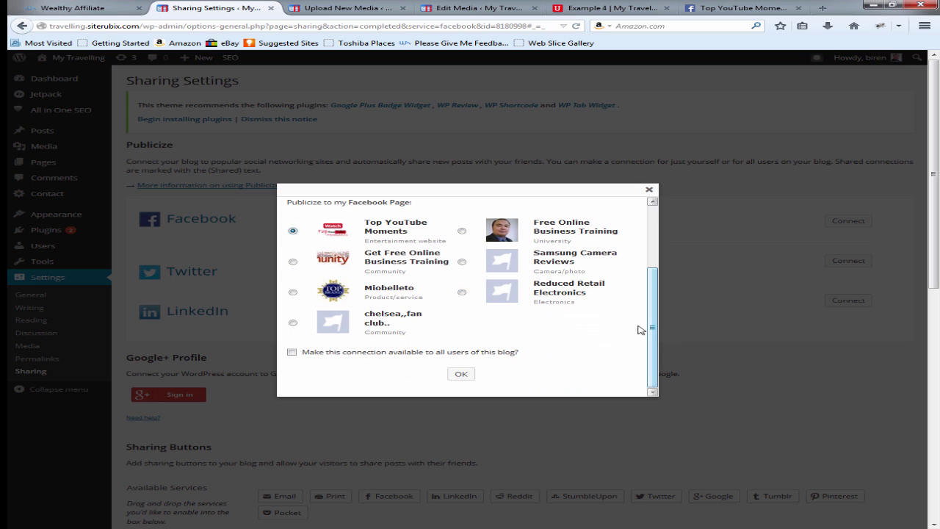
pyautogui.click(463, 375)
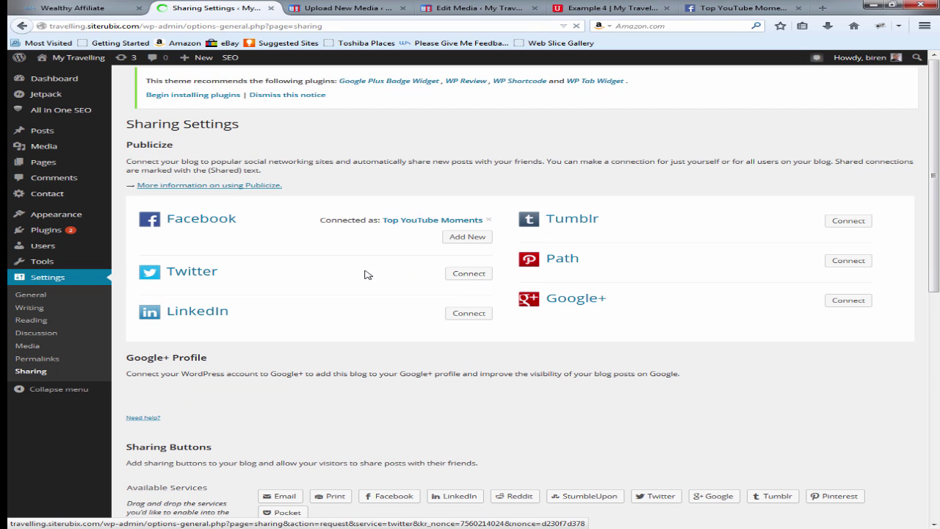
# Step: Connect Publicize to Twitter by authorizing the WordPress app on the account
pyautogui.click(471, 274)
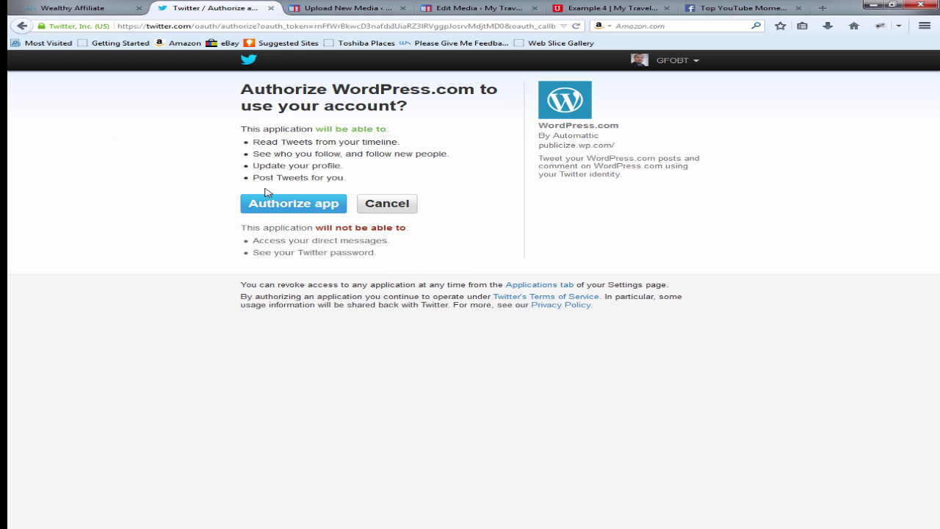
pyautogui.click(273, 203)
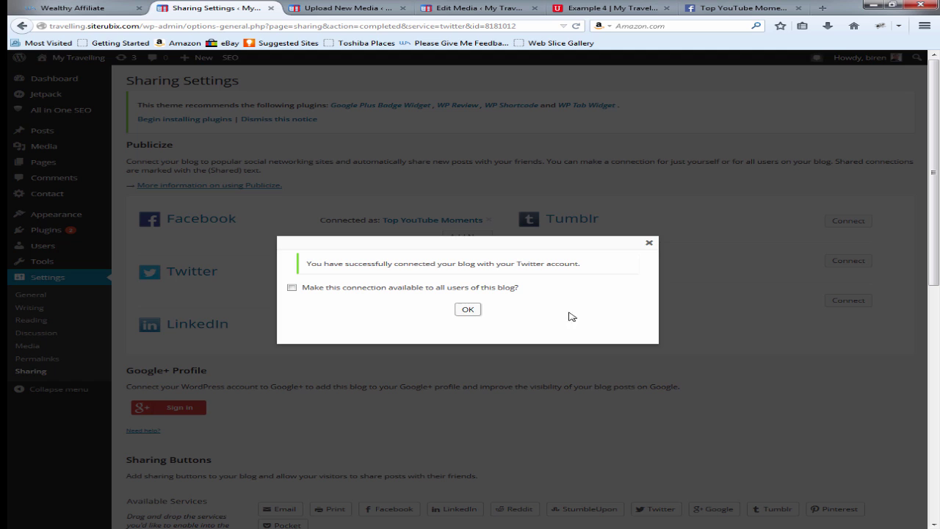
pyautogui.click(471, 311)
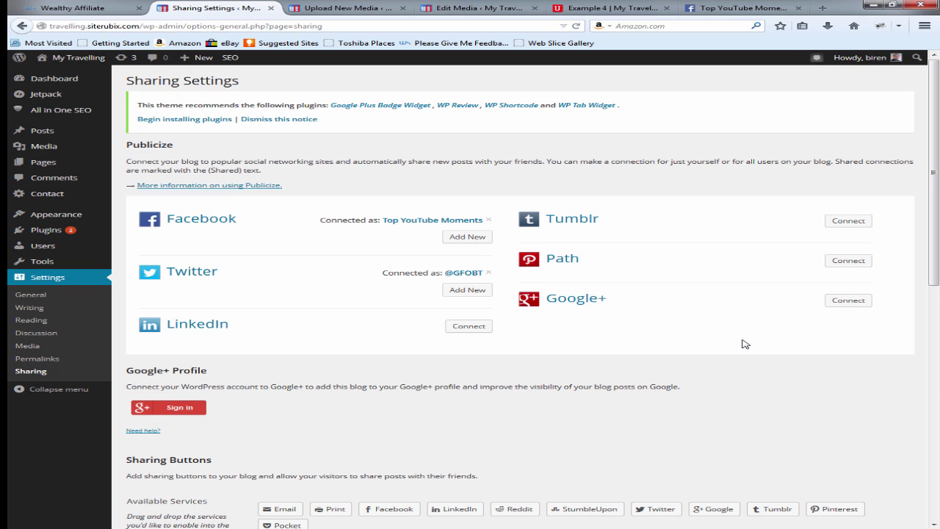
# Step: Connect Publicize to Google+ with the chosen Google account and accepted permissions
pyautogui.click(850, 304)
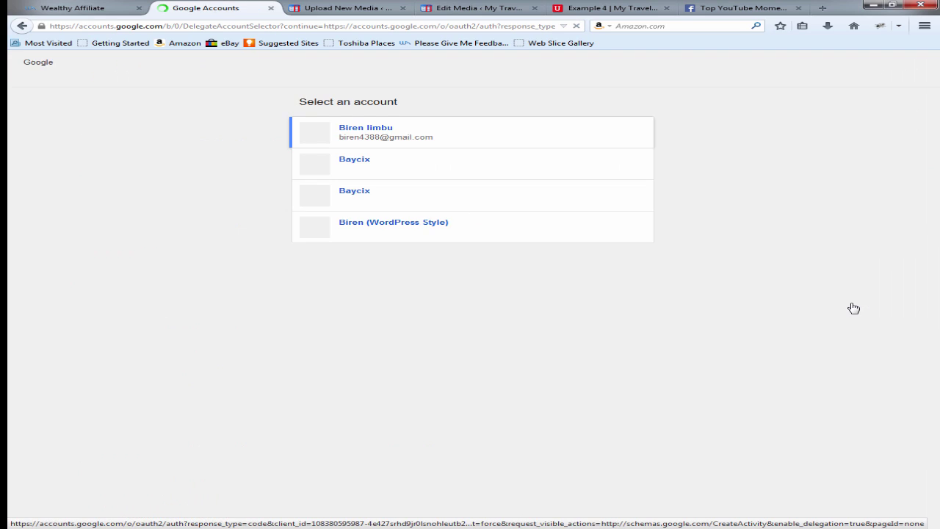
pyautogui.click(404, 139)
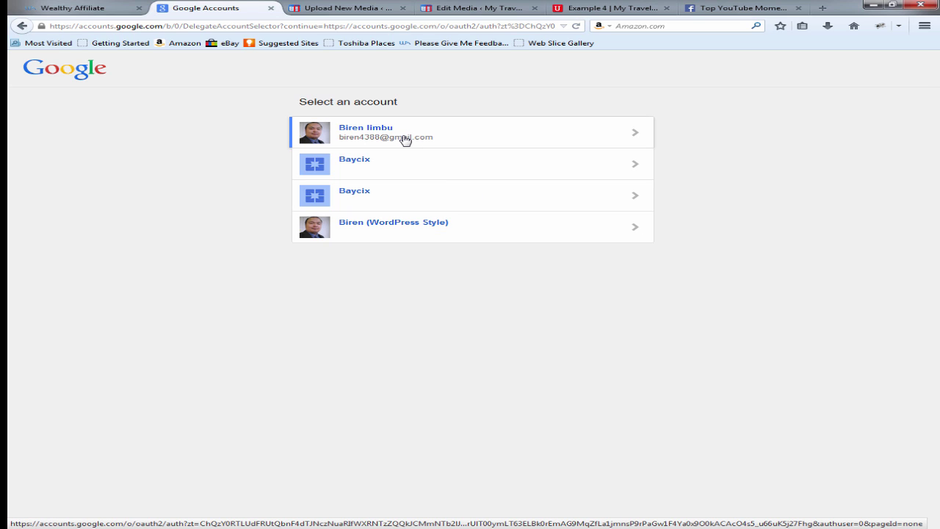
pyautogui.click(465, 135)
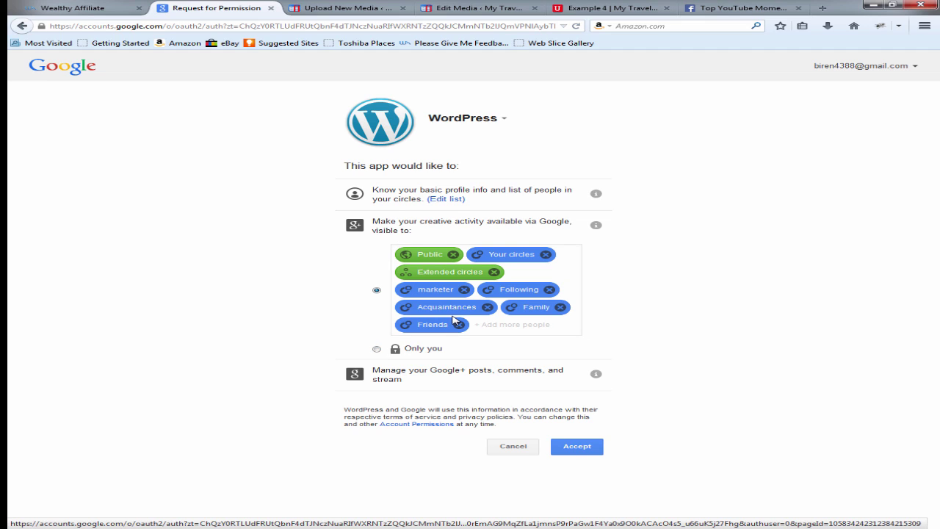
pyautogui.click(581, 449)
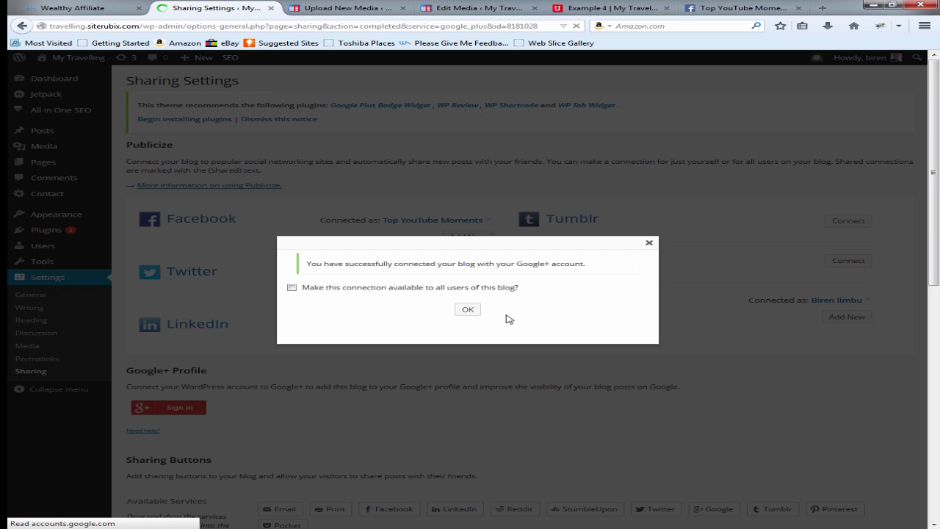
pyautogui.click(469, 310)
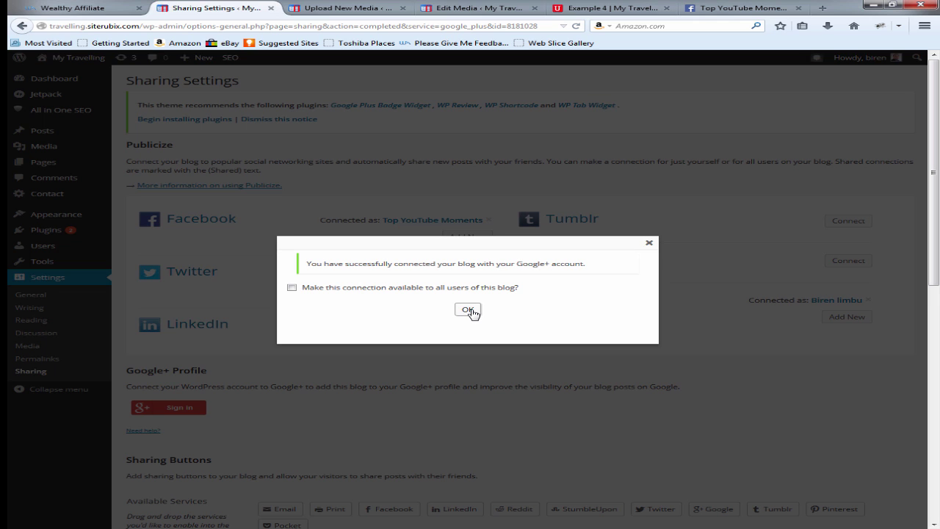
pyautogui.scroll(-2, 453, 415)
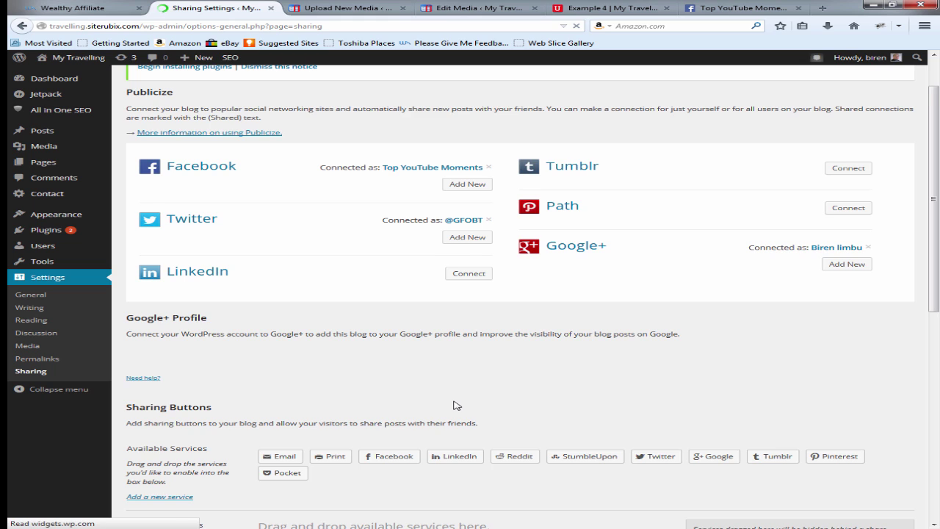
# Step: Add Facebook, Twitter, Google and Tumblr to the enabled sharing buttons and save
pyautogui.scroll(-4, 454, 404)
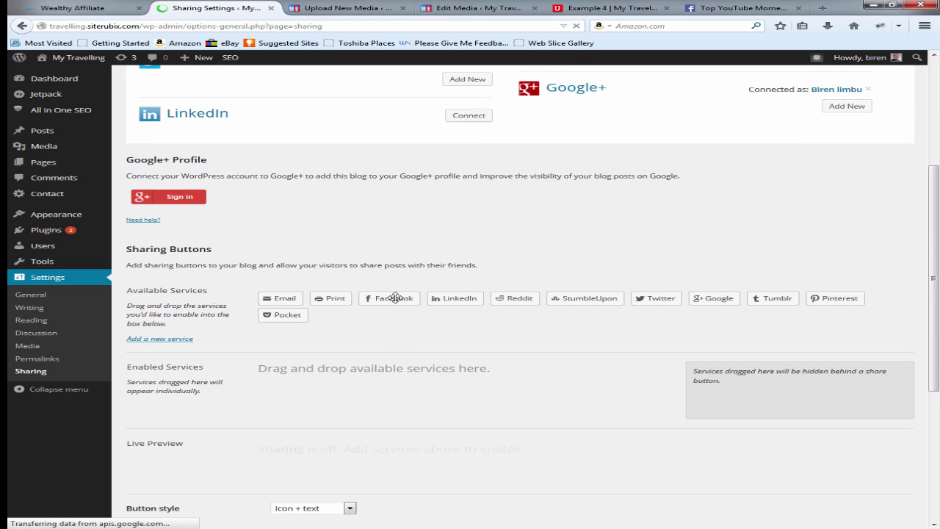
pyautogui.moveTo(395, 298); pyautogui.dragTo(352, 383)
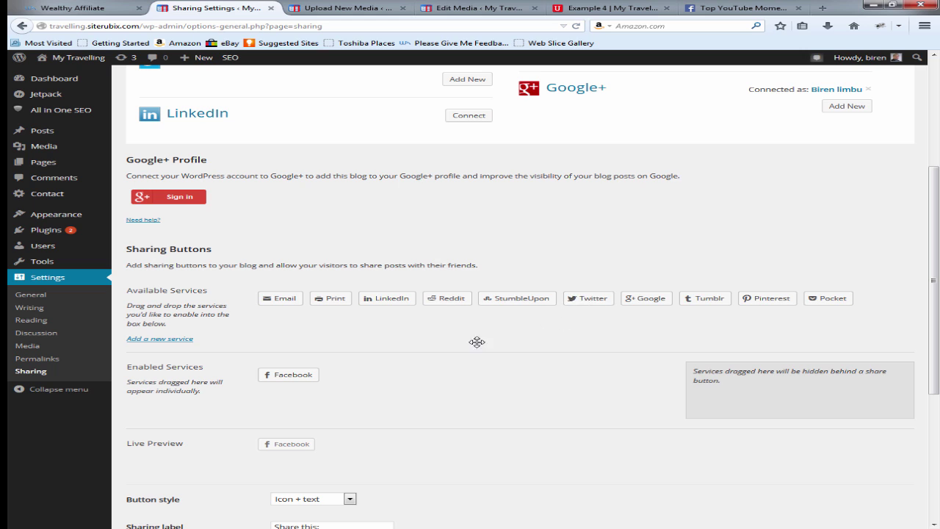
pyautogui.moveTo(476, 342); pyautogui.dragTo(364, 378)
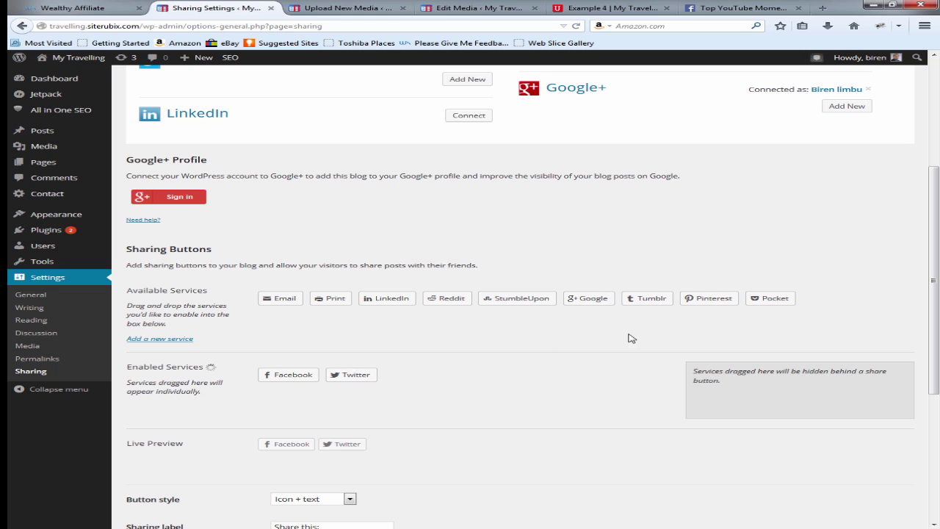
pyautogui.moveTo(597, 298); pyautogui.dragTo(432, 375)
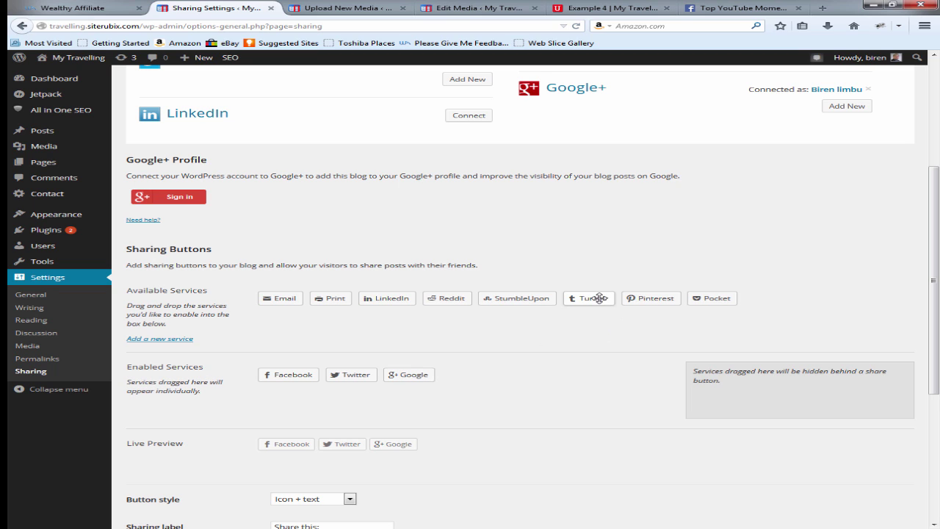
pyautogui.moveTo(598, 298); pyautogui.dragTo(548, 374)
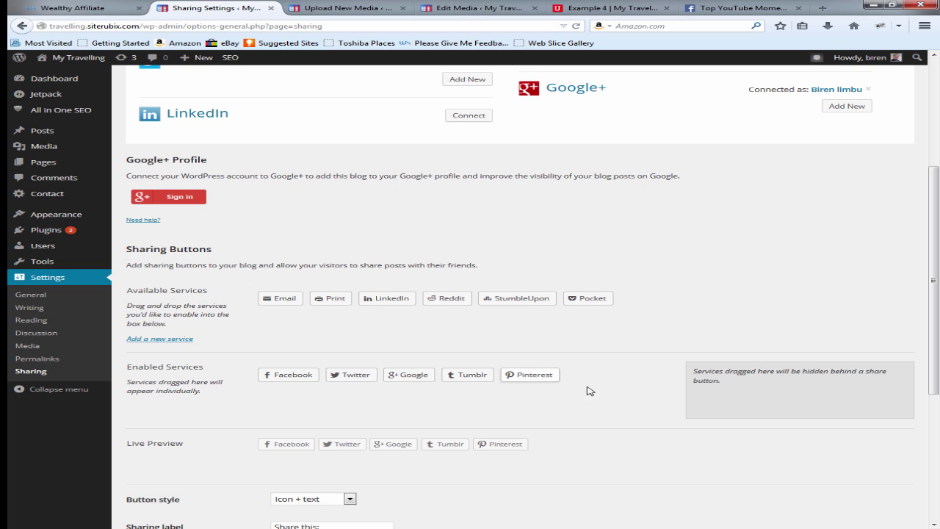
pyautogui.scroll(-6, 587, 390)
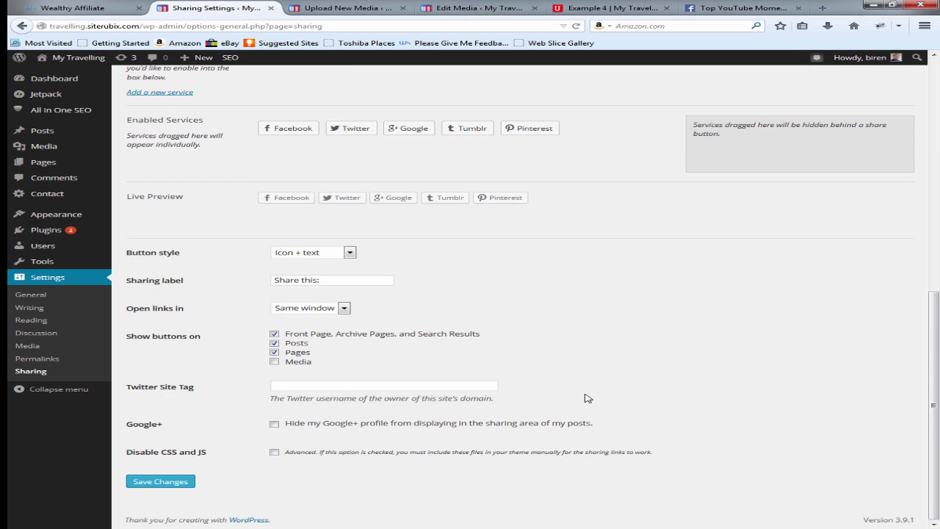
pyautogui.click(175, 481)
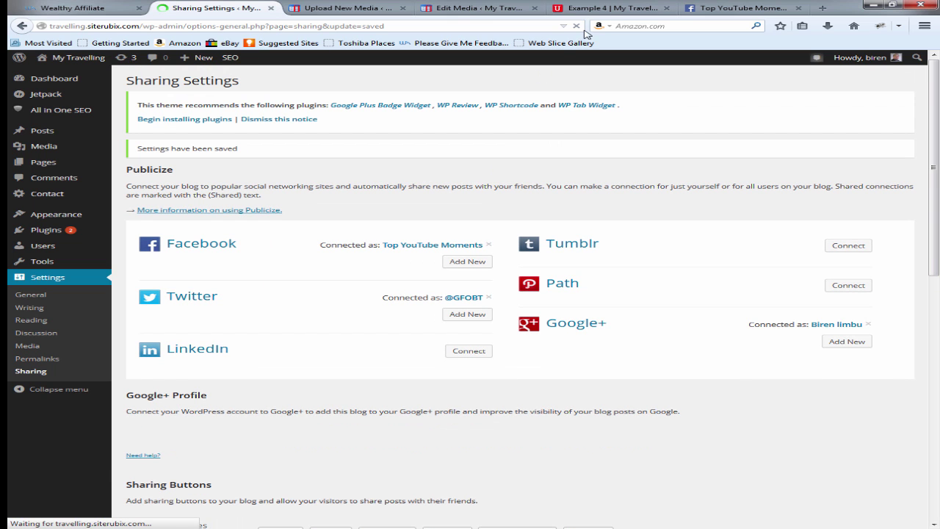
# Step: Reload the Example 4 post to confirm all five Share This buttons appear, then return to Sharing Settings
pyautogui.click(600, 10)
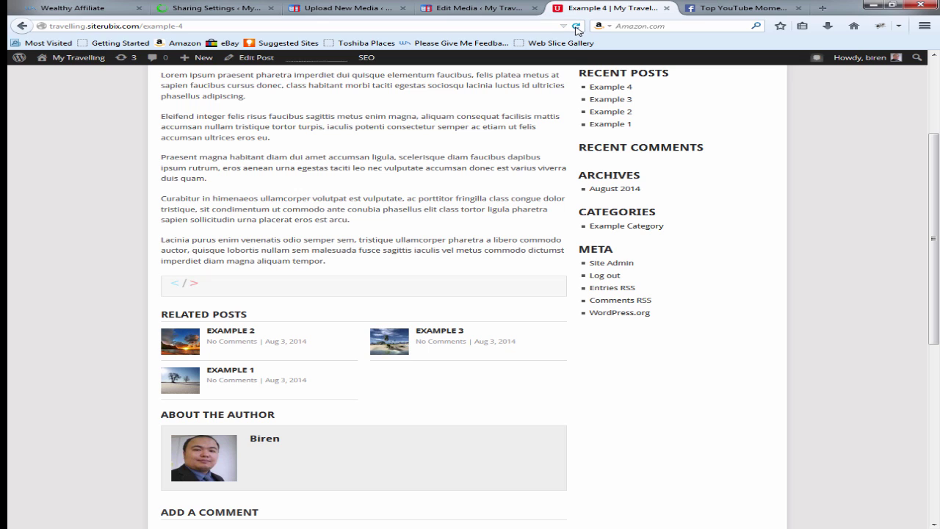
pyautogui.click(577, 27)
pyautogui.scroll(-3, 193, 220)
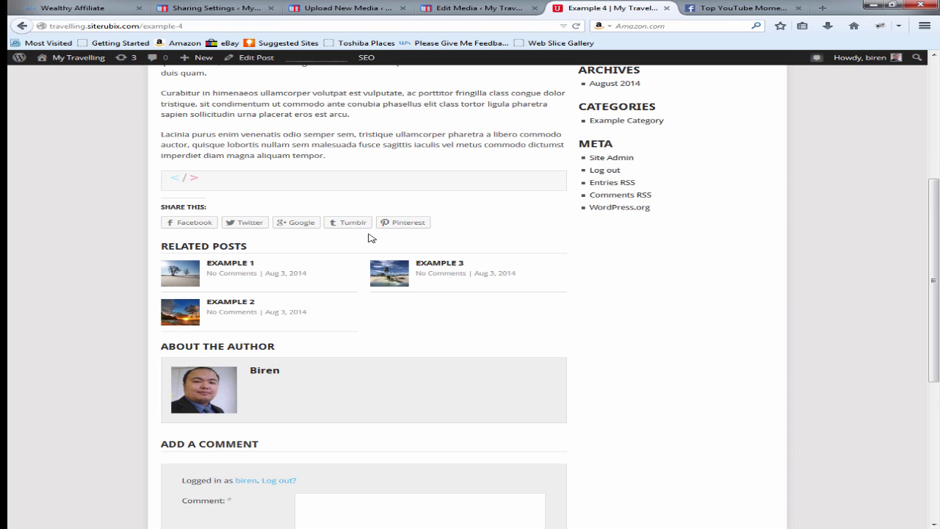
pyautogui.scroll(-2, 360, 235)
pyautogui.scroll(3, 348, 181)
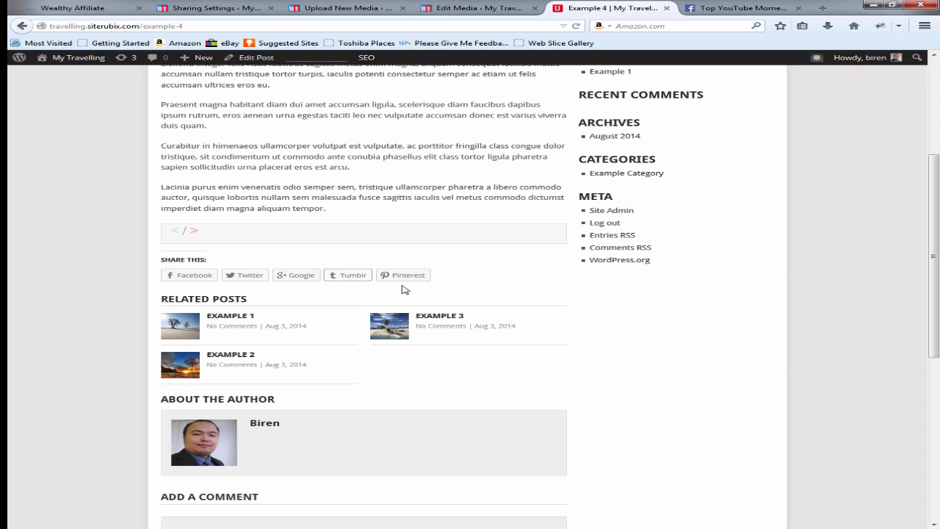
pyautogui.scroll(-5, 404, 287)
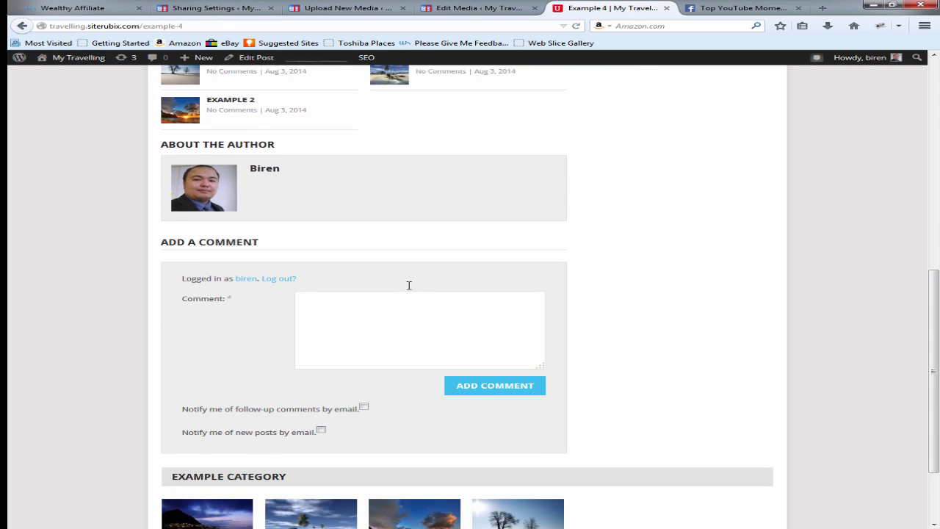
pyautogui.scroll(5, 409, 286)
pyautogui.scroll(-4, 409, 289)
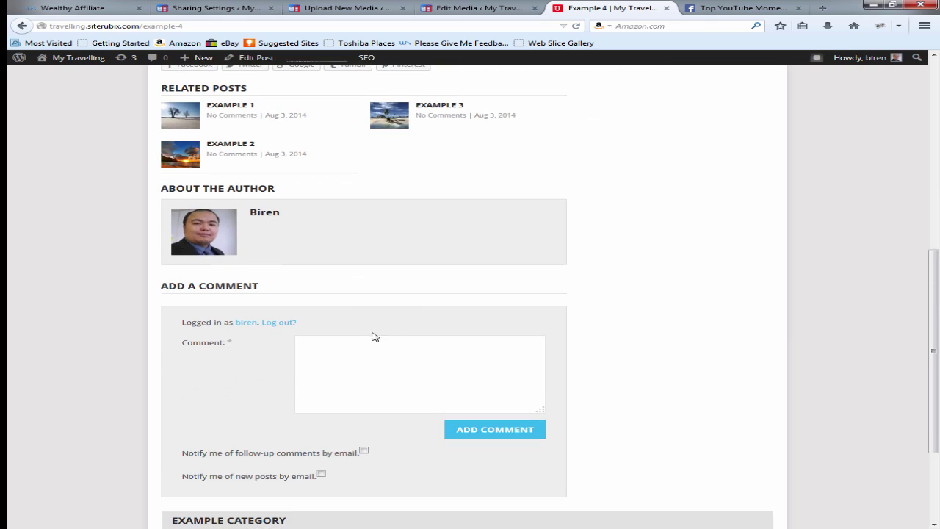
pyautogui.scroll(10, 397, 301)
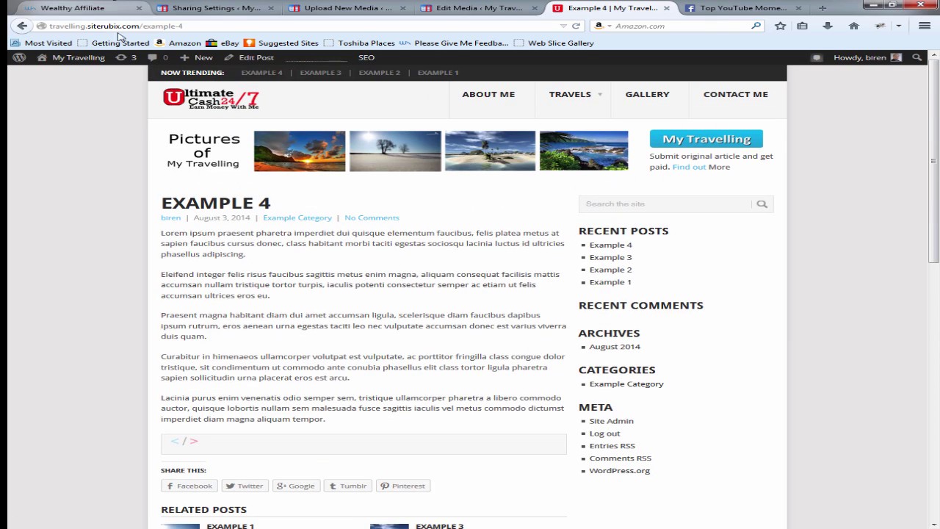
pyautogui.click(199, 4)
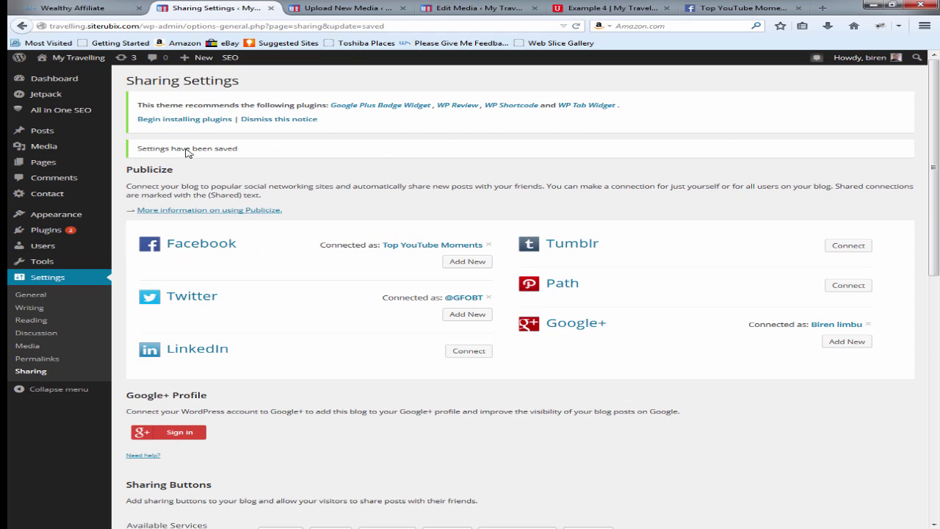
# Step: Activate Jetpack Comments from the full list of Jetpack features
pyautogui.click(52, 98)
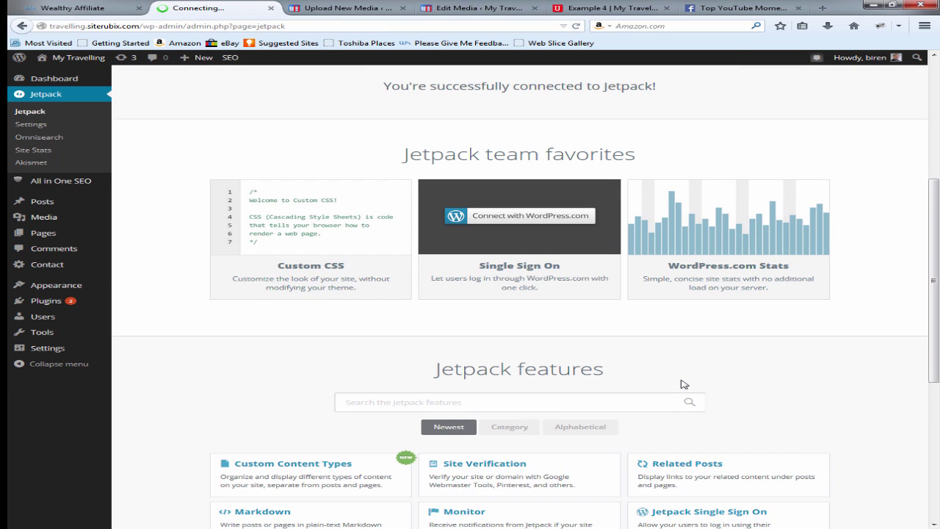
pyautogui.scroll(-3, 683, 383)
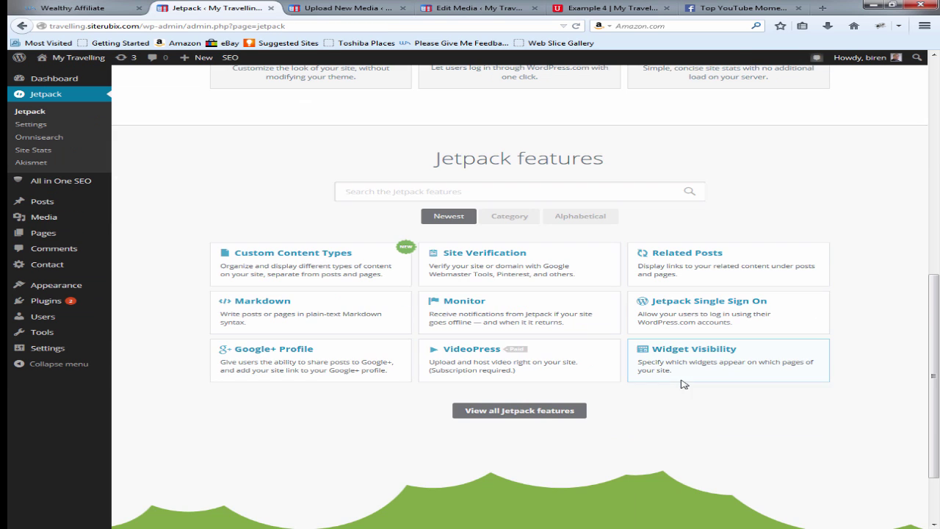
pyautogui.click(493, 412)
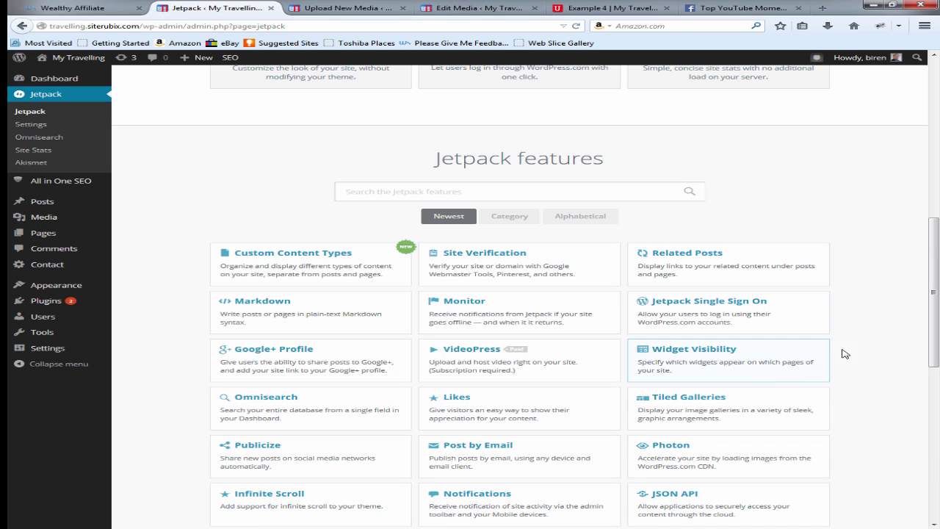
pyautogui.scroll(-4, 876, 344)
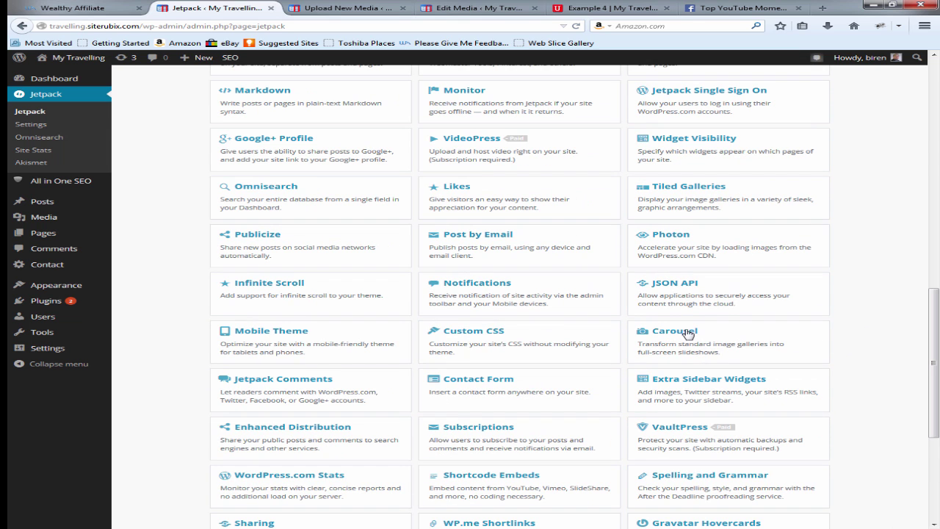
pyautogui.click(293, 389)
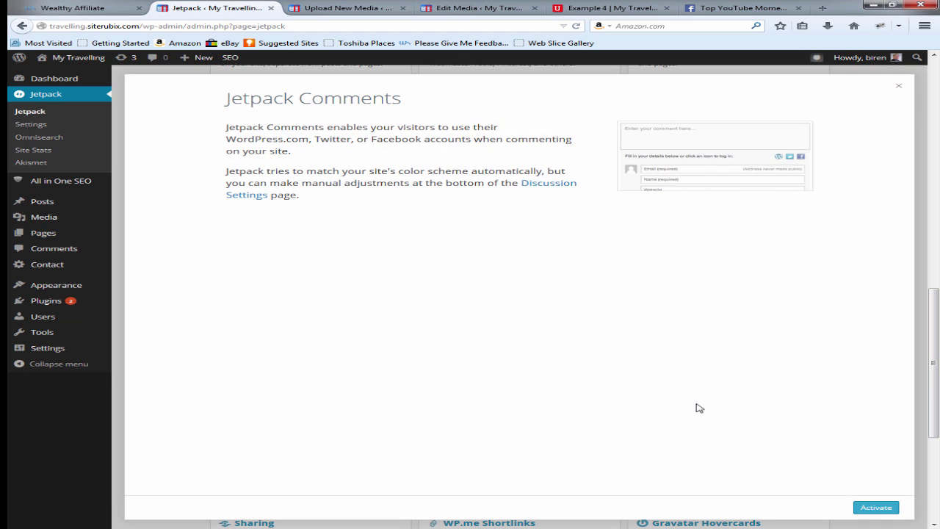
pyautogui.click(877, 513)
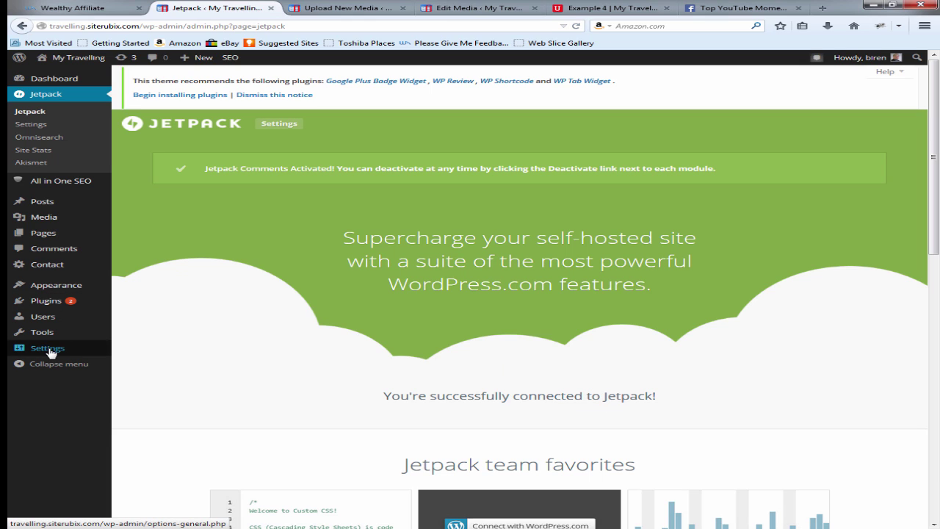
# Step: Save Discussion settings with the 'Comment Please' greeting and Light scheme, then go to the Example 4 post
pyautogui.moveTo(50, 351)
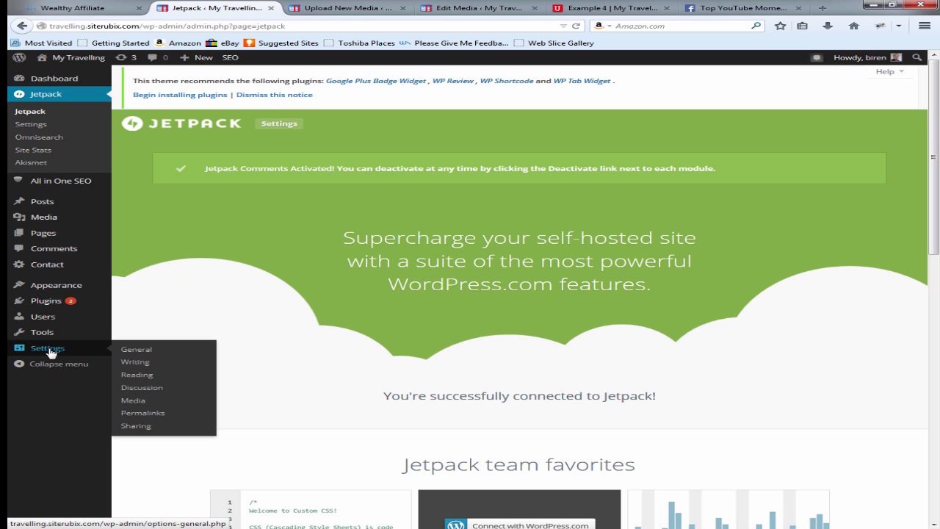
pyautogui.click(144, 390)
pyautogui.scroll(-5, 411, 355)
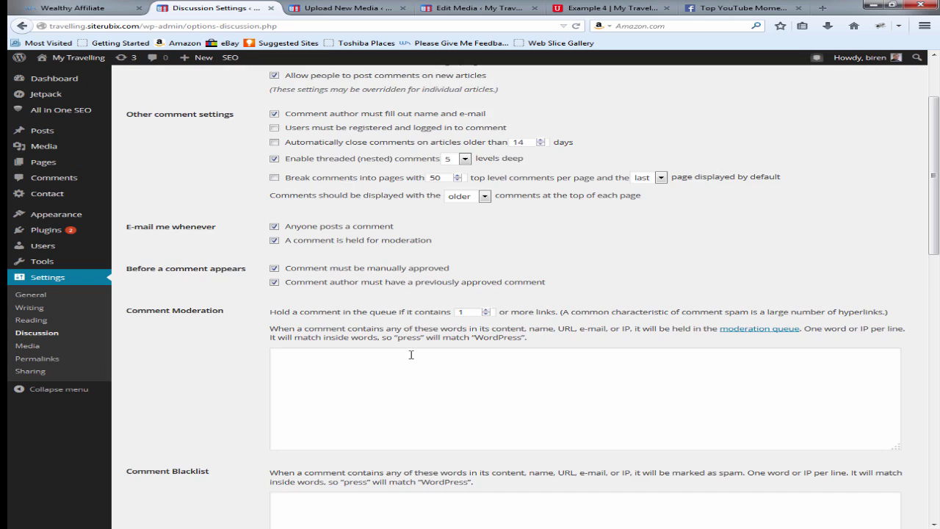
pyautogui.scroll(-7, 411, 355)
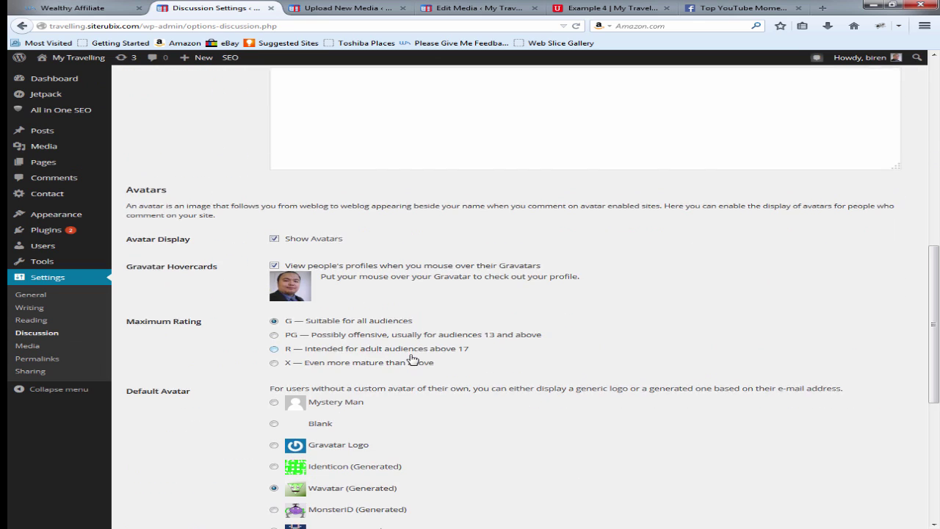
pyautogui.scroll(-5, 413, 359)
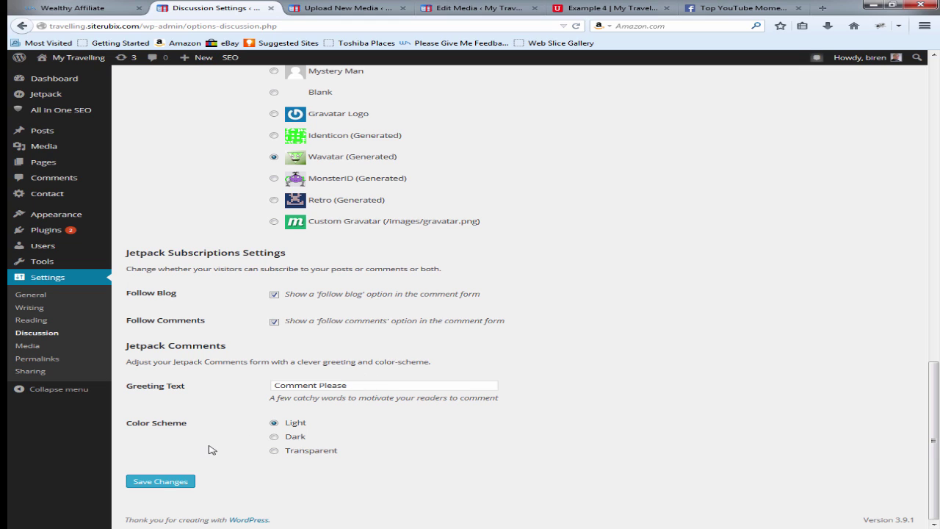
pyautogui.click(169, 482)
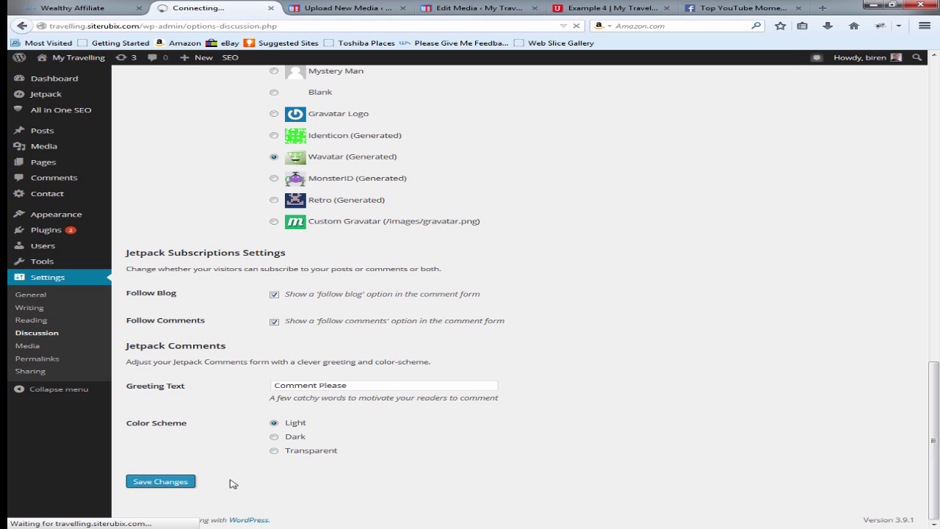
pyautogui.click(597, 11)
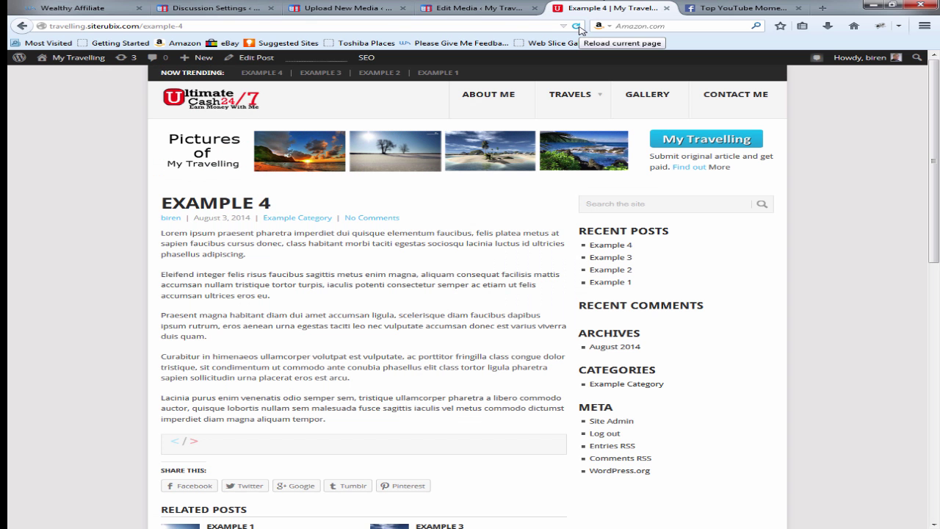
# Step: Reload Example 4 and preview its 'Comment Please' Jetpack comment form, then return to Discussion Settings
pyautogui.click(577, 25)
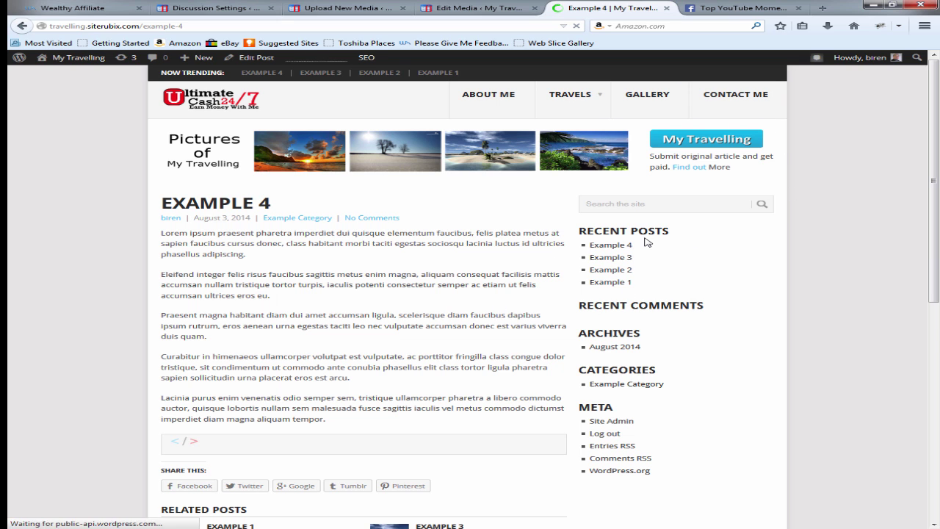
pyautogui.scroll(-5, 633, 236)
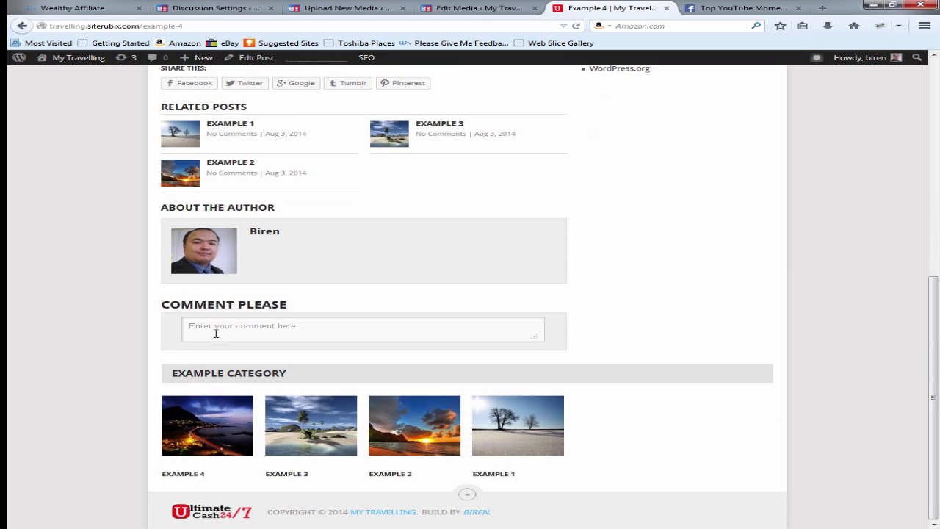
pyautogui.click(216, 333)
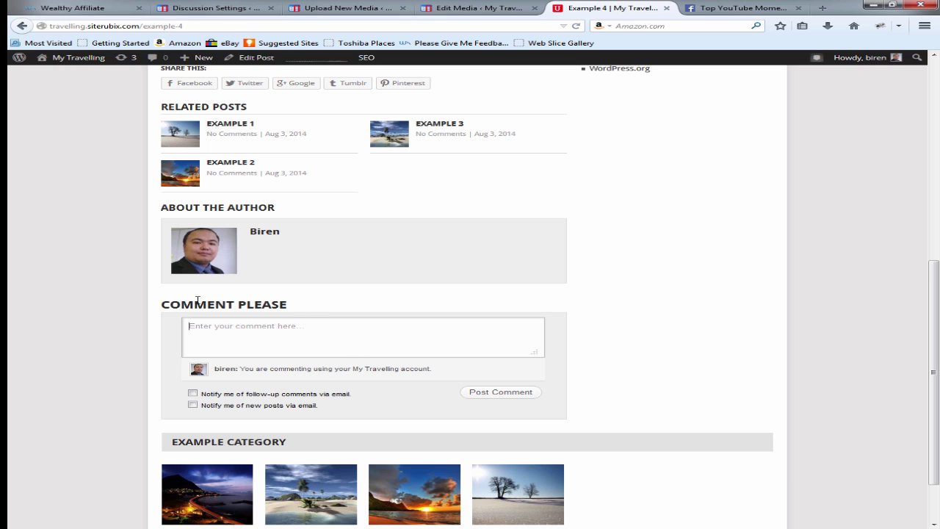
pyautogui.click(224, 8)
pyautogui.scroll(-15, 424, 469)
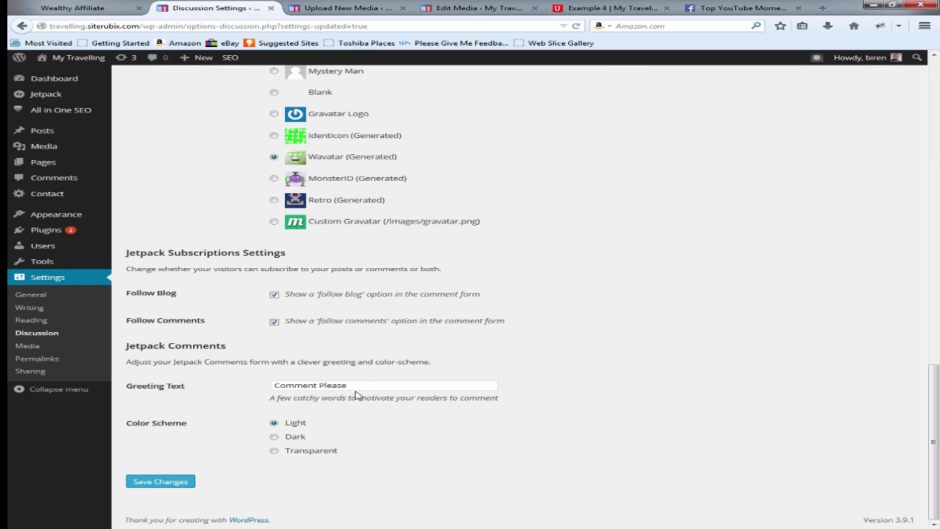
pyautogui.moveTo(354, 384); pyautogui.dragTo(267, 382)
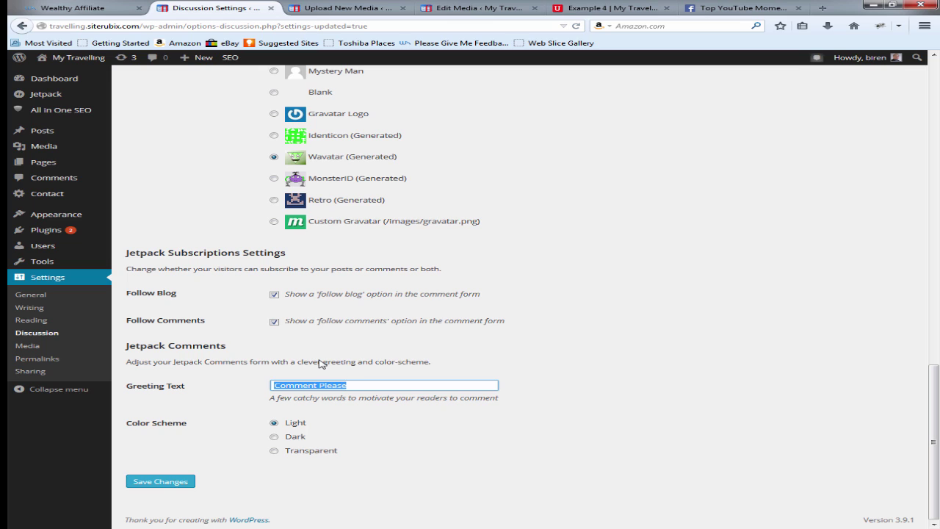
pyautogui.write('Please')
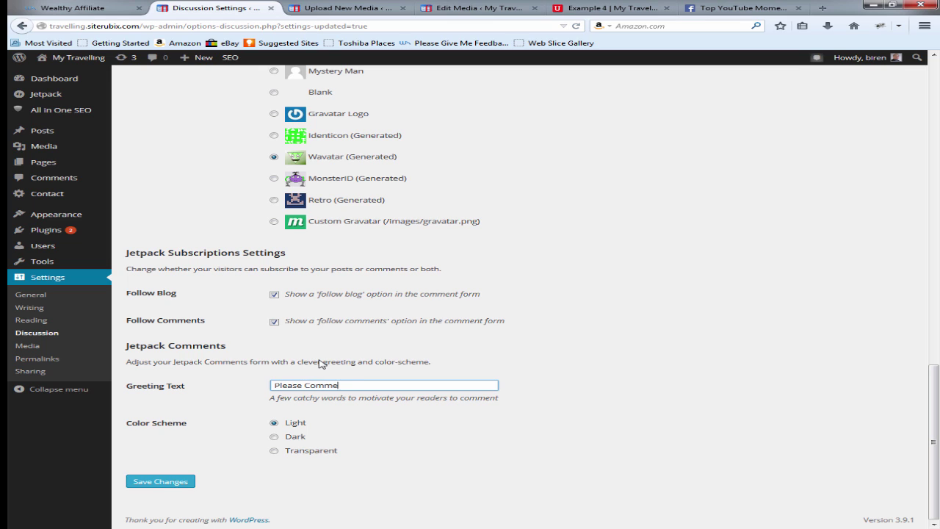
pyautogui.click(160, 481)
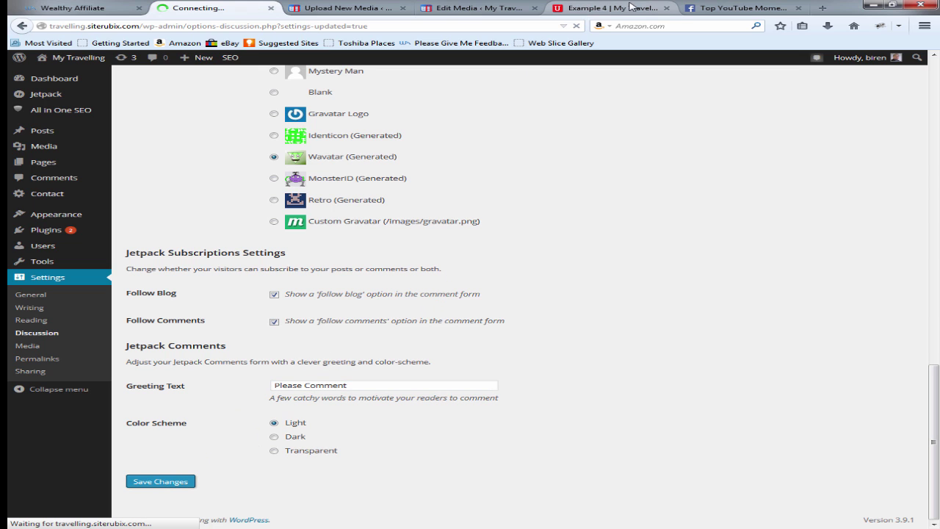
pyautogui.click(587, 8)
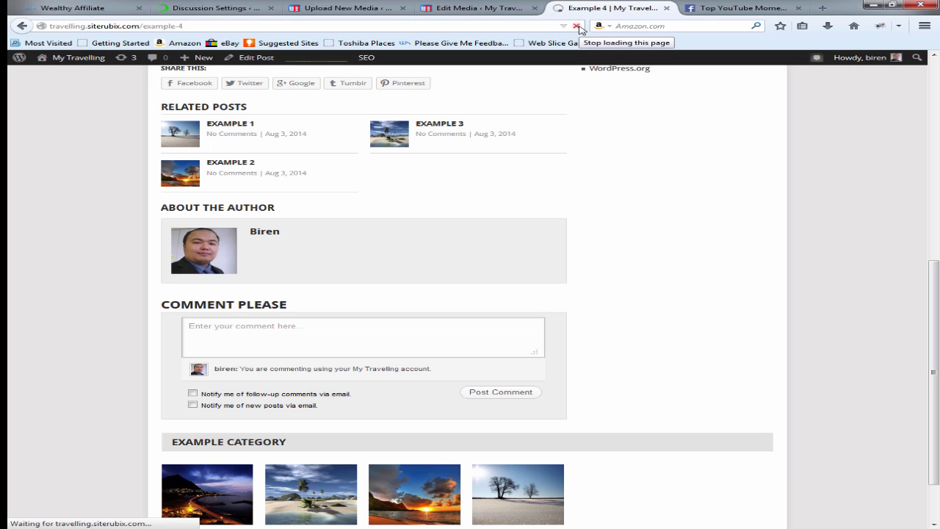
pyautogui.moveTo(287, 304); pyautogui.dragTo(168, 304)
pyautogui.click(407, 304)
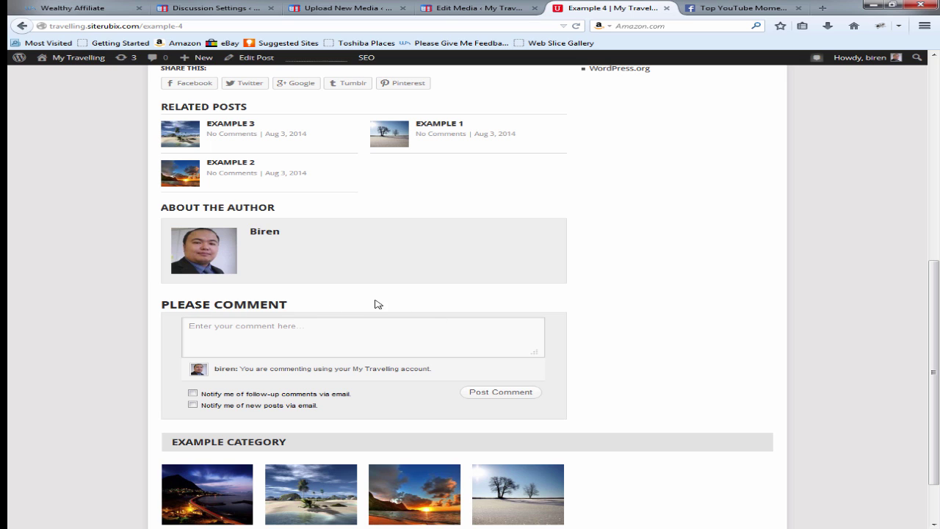
pyautogui.scroll(1, 549, 314)
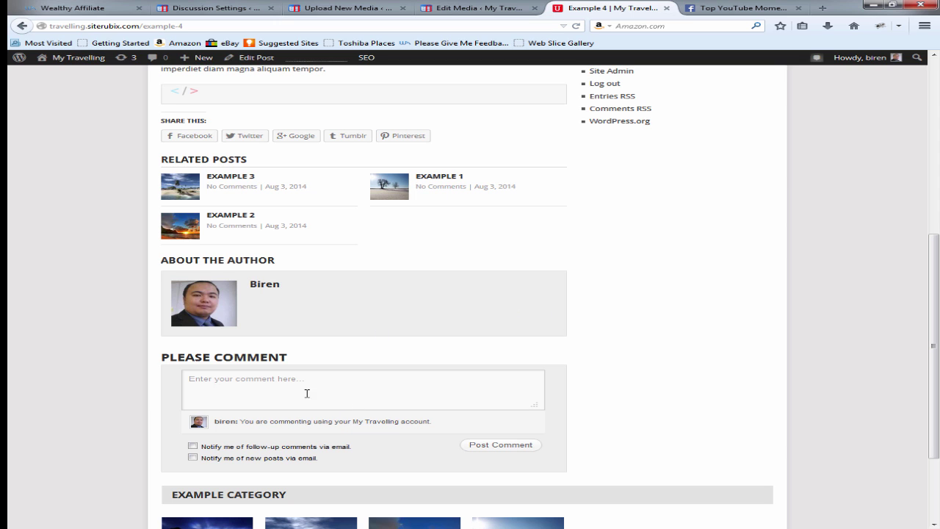
pyautogui.scroll(1, 345, 269)
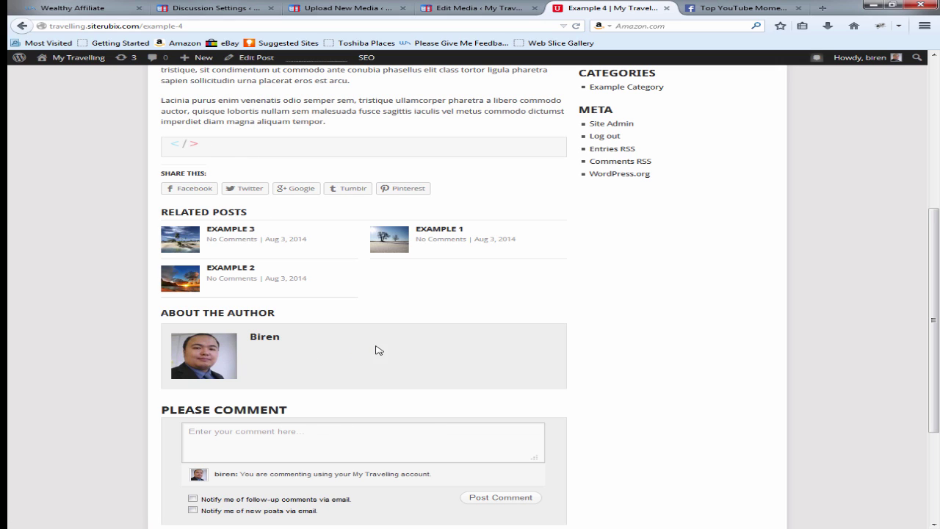
# Step: Inspect the empty code block in Firebug to show its 'syntax brush-html' pre markup and styles
pyautogui.rightClick(272, 152)
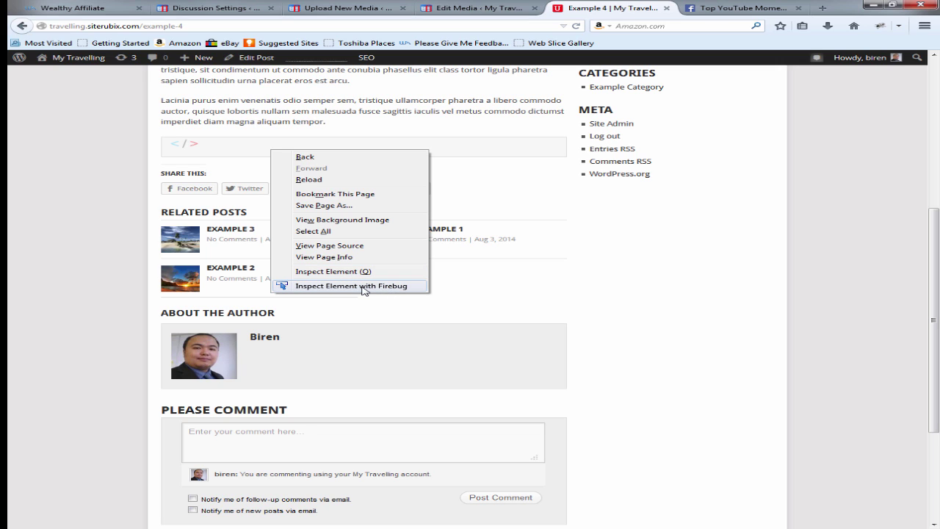
pyautogui.press('Escape')
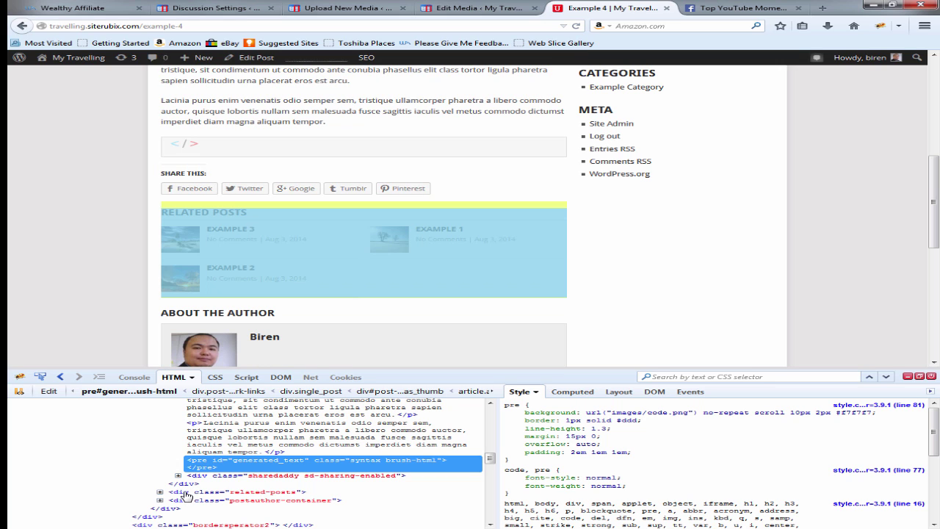
pyautogui.scroll(5, 218, 490)
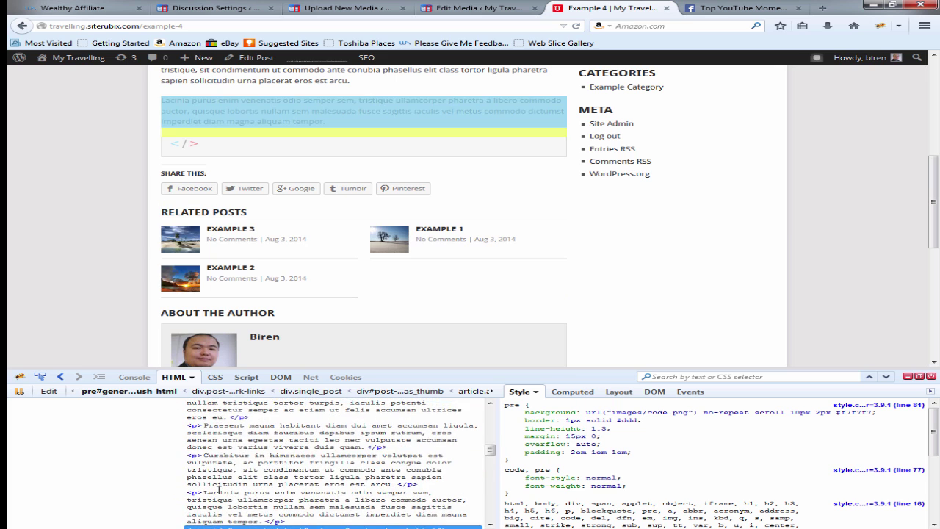
pyautogui.scroll(-1, 189, 497)
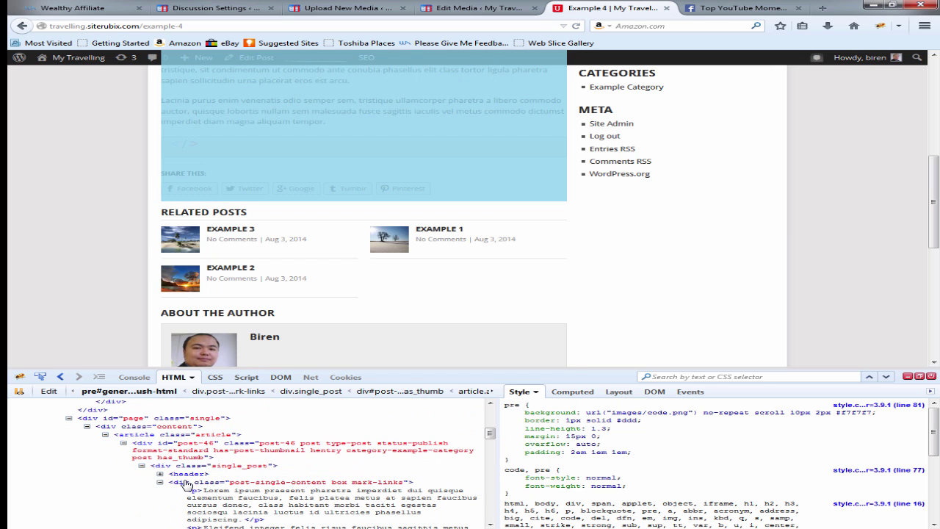
pyautogui.scroll(-2, 213, 491)
pyautogui.scroll(-6, 215, 489)
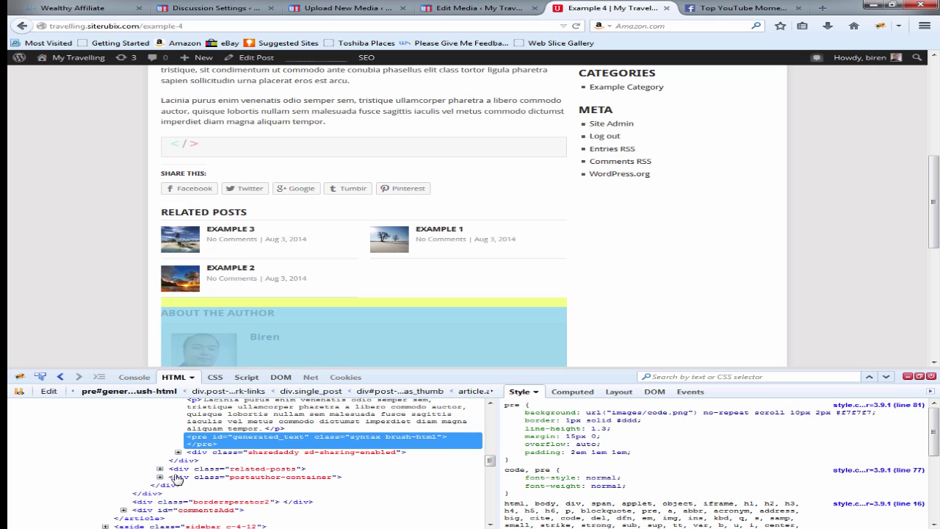
# Step: Try adding a display: none property to the pre rule, then remove the misspelled declaration
pyautogui.scroll(1, 228, 456)
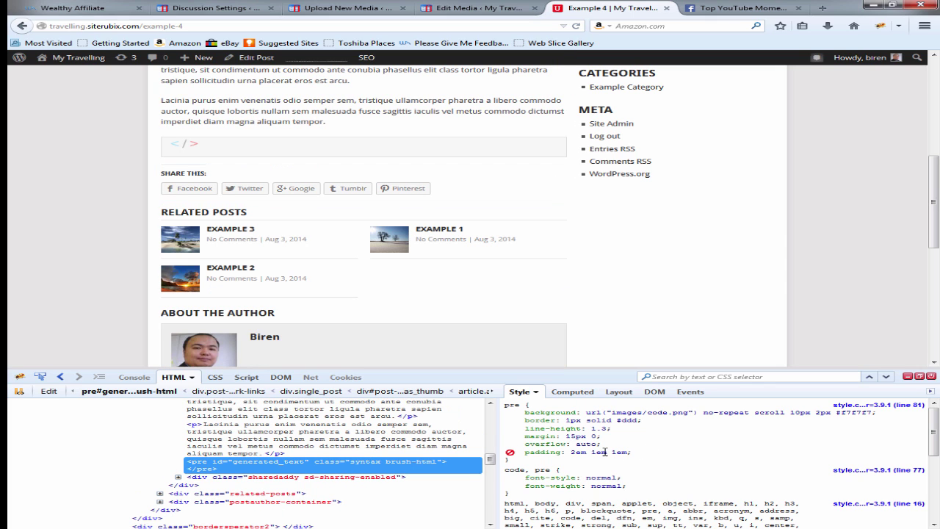
pyautogui.click(597, 451)
pyautogui.press('Return')
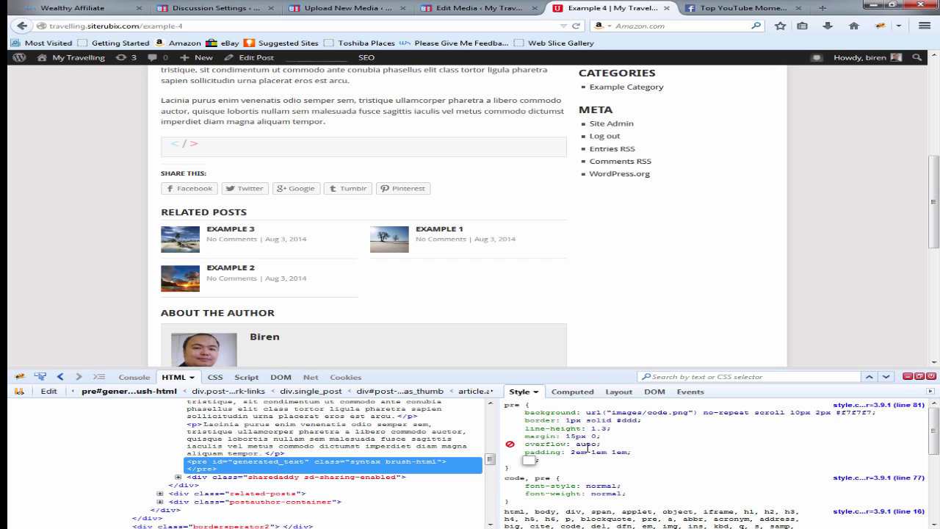
pyautogui.write('disple')
pyautogui.press('BackSpace')
pyautogui.press('BackSpace')
pyautogui.press('BackSpace')
pyautogui.press('BackSpace')
pyautogui.write('spaly')
pyautogui.write(': ')
pyautogui.write('none')
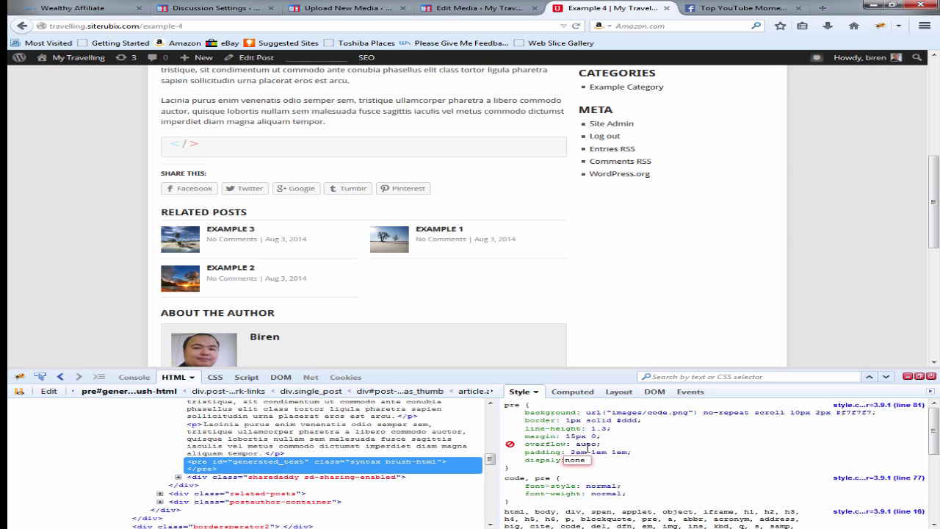
pyautogui.press('Return')
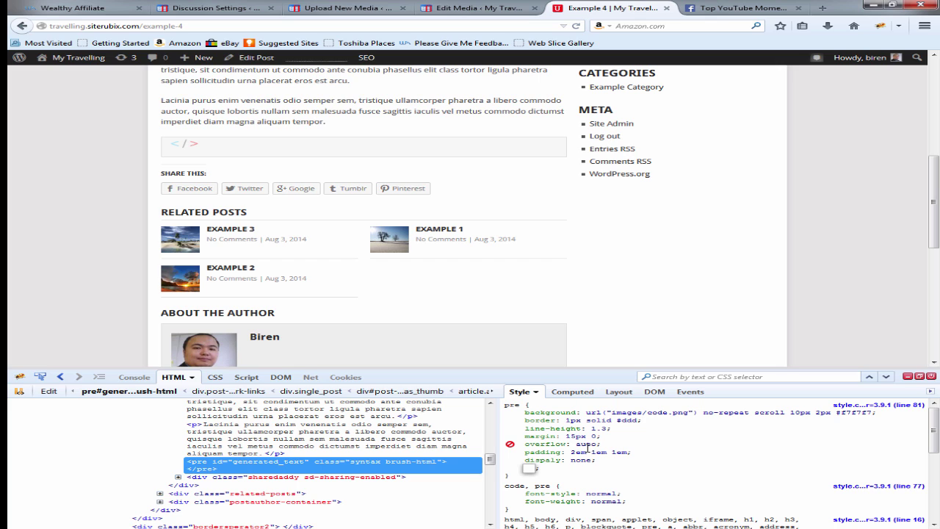
pyautogui.click(580, 460)
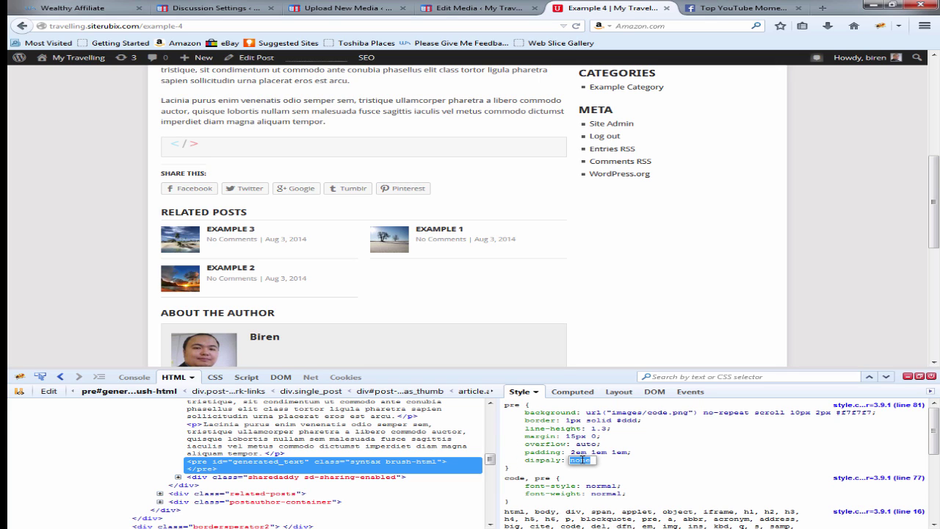
pyautogui.press('BackSpace')
pyautogui.press('Tab')
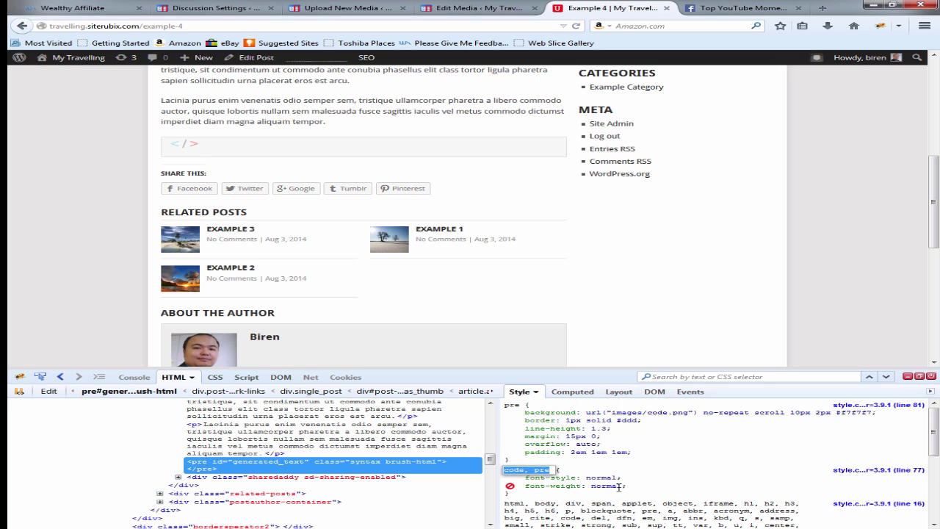
# Step: Add display: none to the code, pre rule and copy its rule declaration
pyautogui.click(619, 486)
pyautogui.click(604, 486)
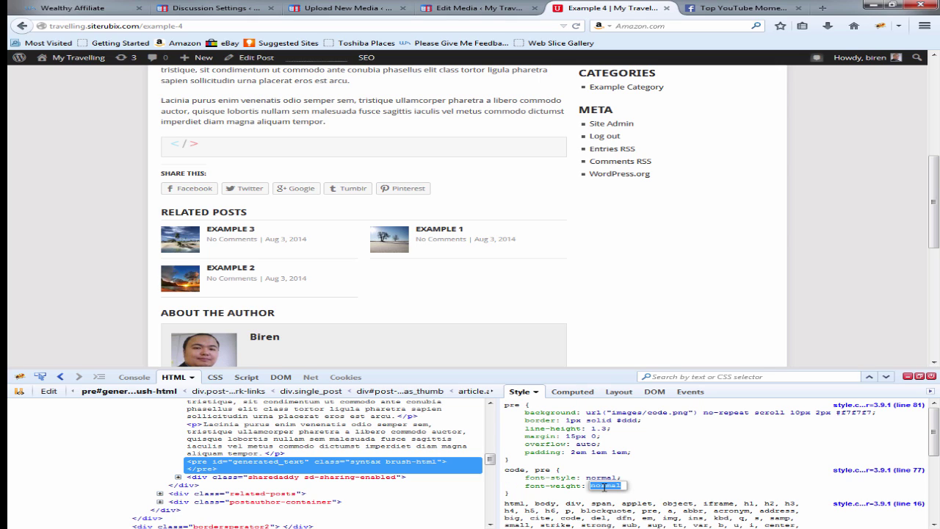
pyautogui.press('Tab')
pyautogui.write('dis')
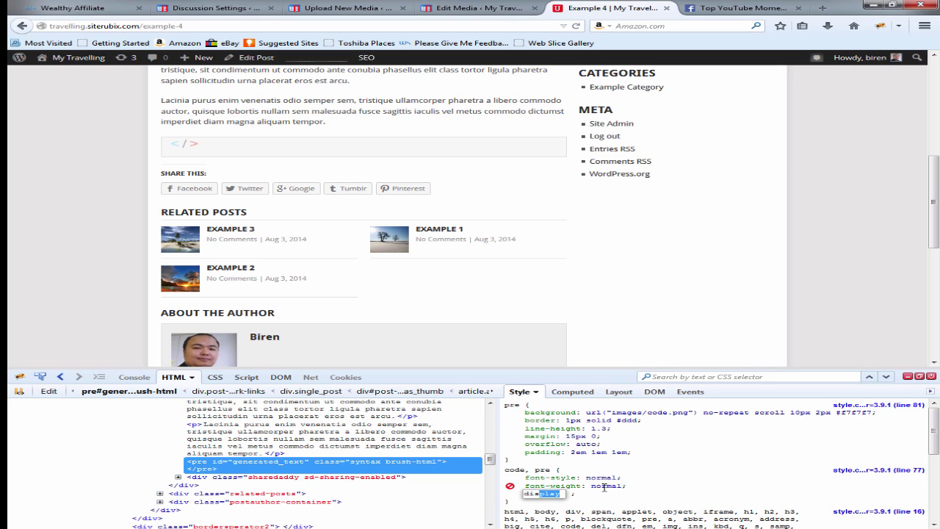
pyautogui.write('play: none;')
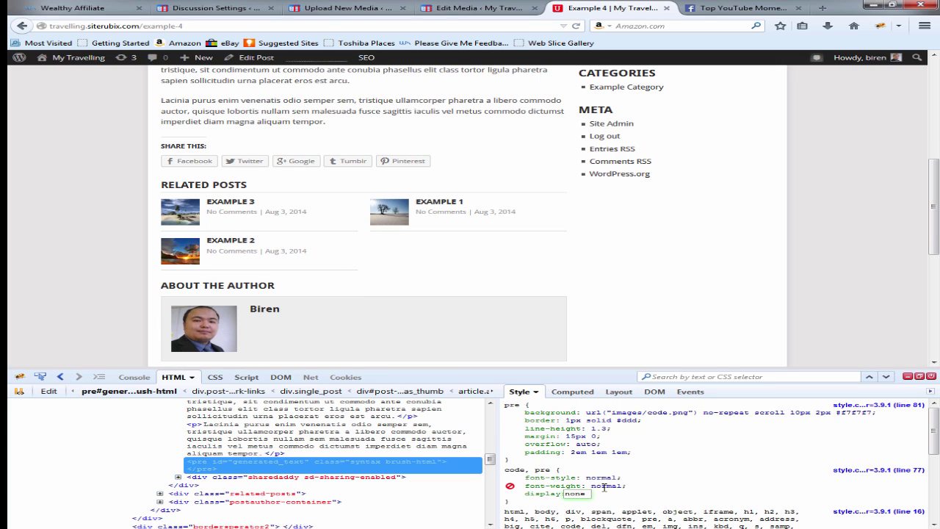
pyautogui.rightClick(516, 470)
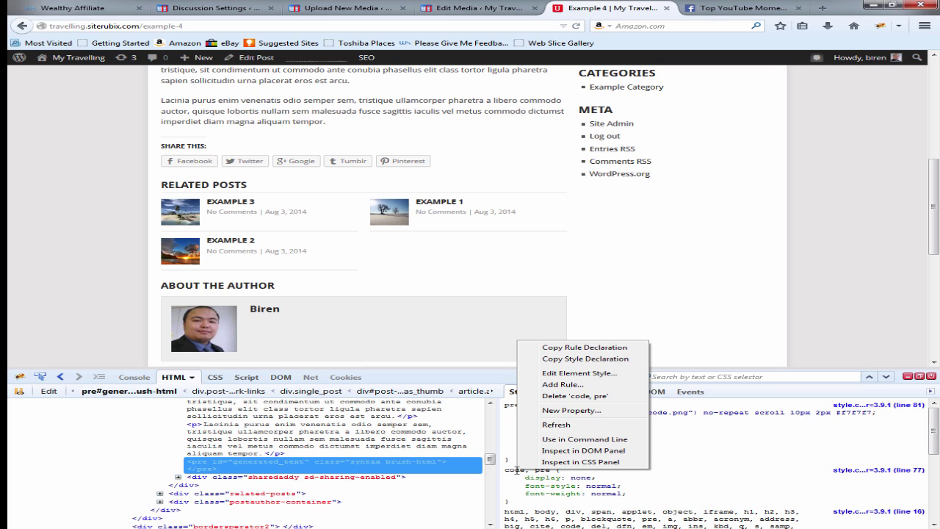
pyautogui.click(560, 350)
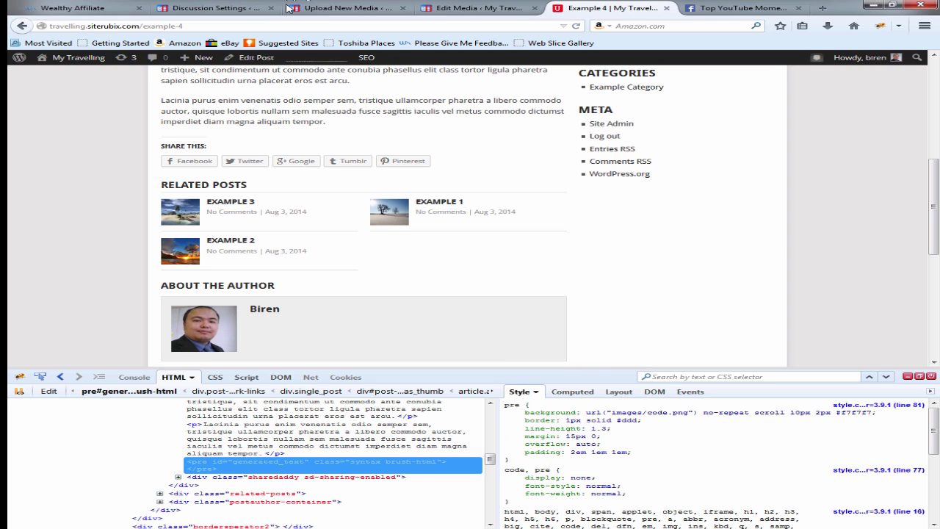
# Step: Open the My Travelling theme's Styling Options in Theme Options, closing the inspector
pyautogui.click(217, 8)
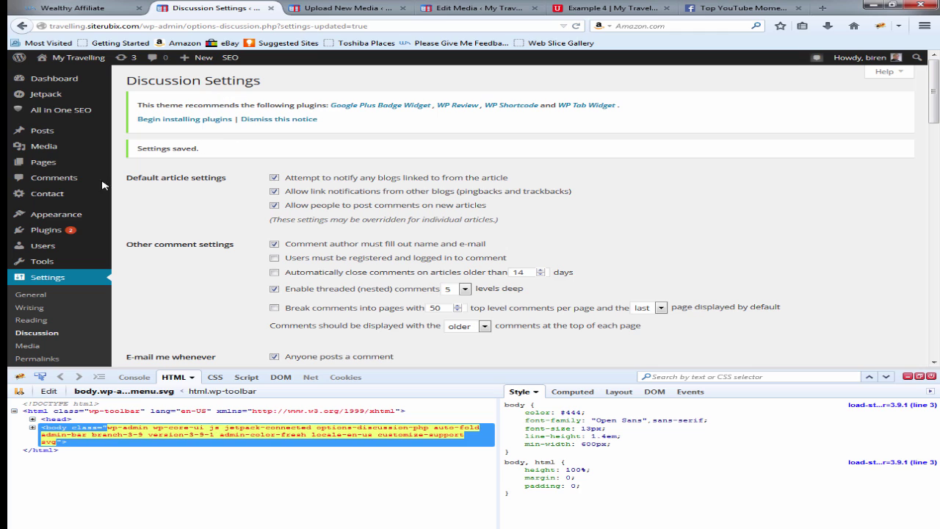
pyautogui.moveTo(65, 213)
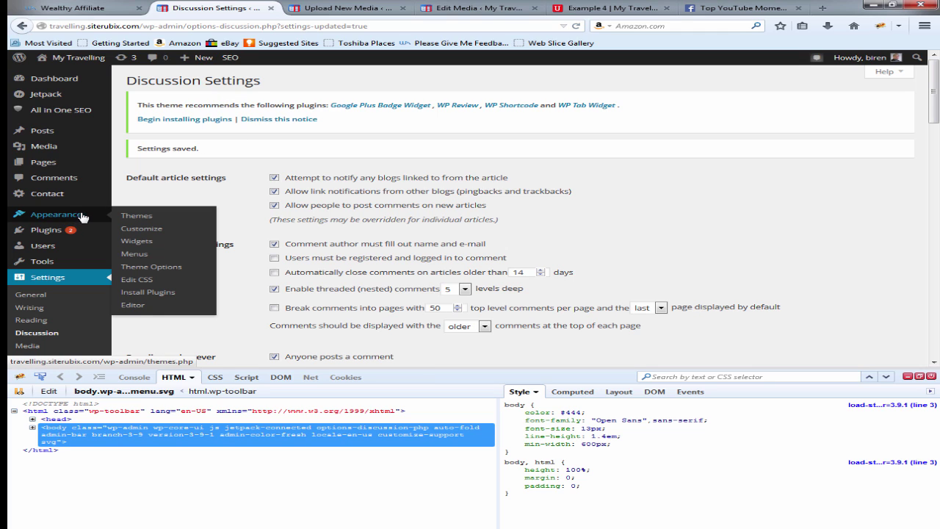
pyautogui.click(151, 271)
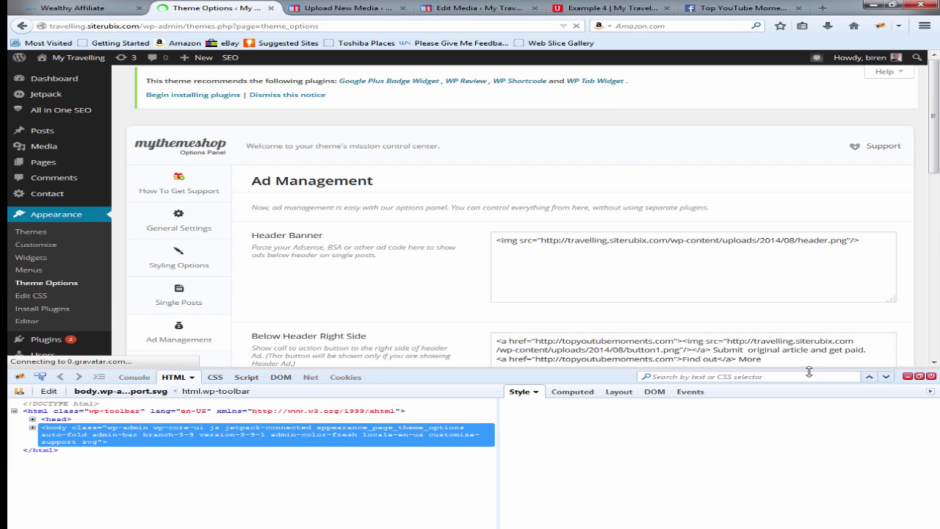
pyautogui.click(908, 376)
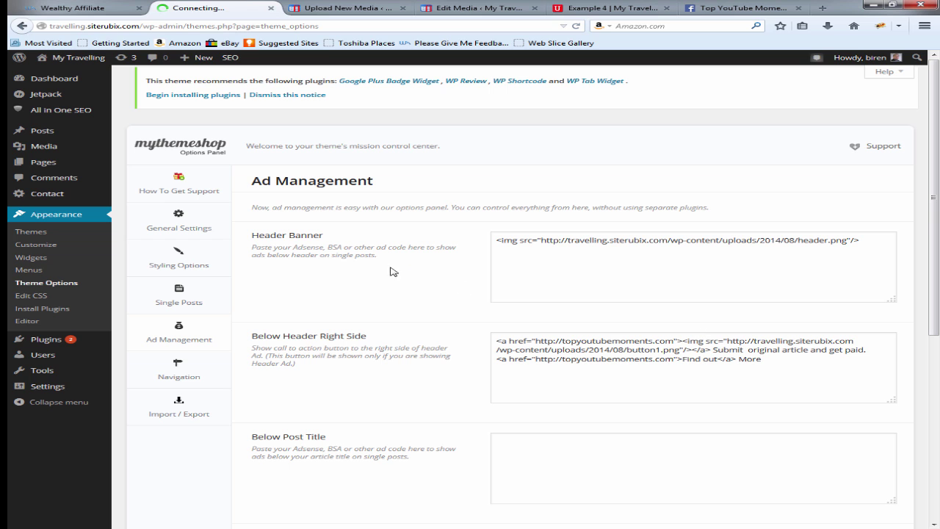
pyautogui.click(182, 266)
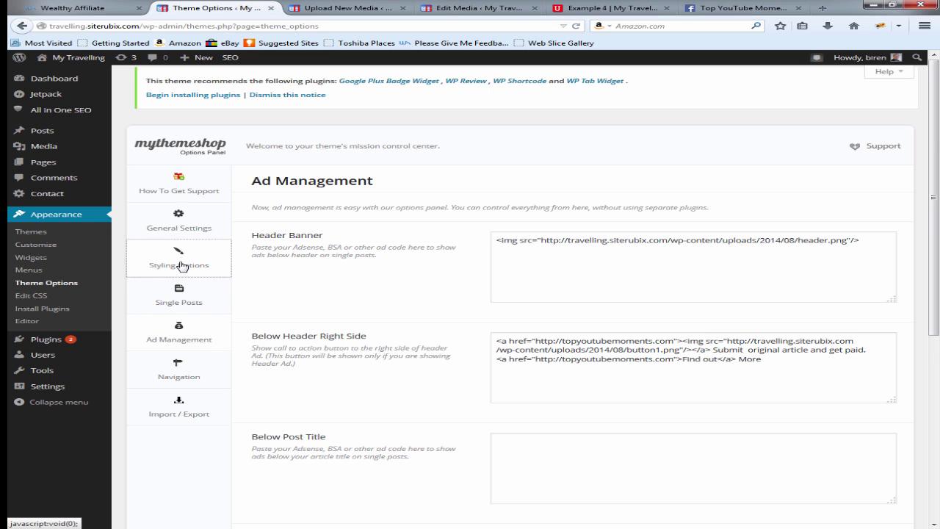
pyautogui.scroll(-3, 490, 366)
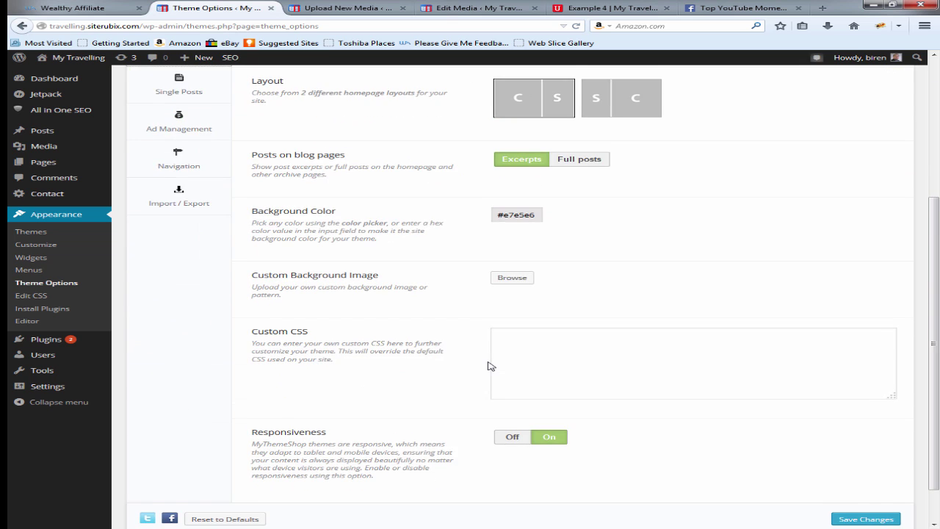
pyautogui.scroll(-1, 491, 366)
# Step: Paste the code, pre display: none rule into Custom CSS, drop the font-weight line, and save
pyautogui.click(517, 300)
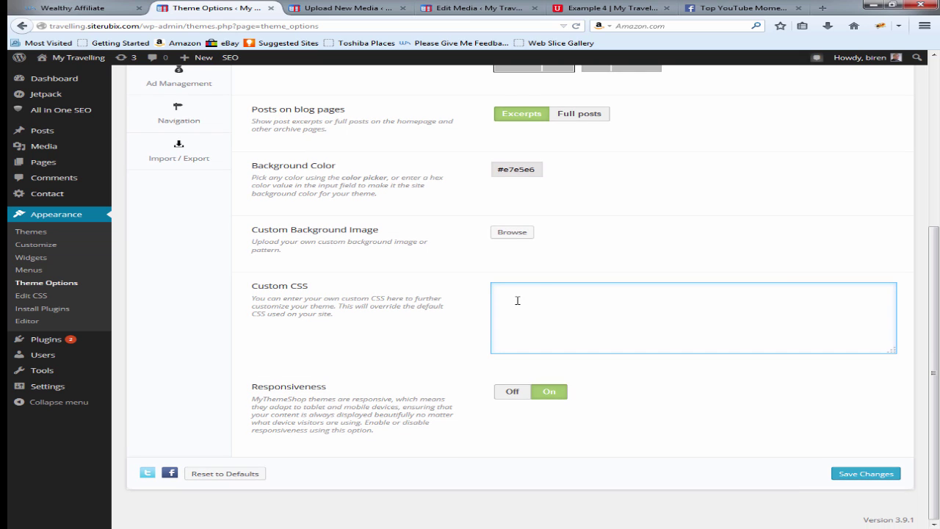
pyautogui.hotkey('ctrl', 'v')
pyautogui.press('BackSpace')
pyautogui.press('BackSpace')
pyautogui.press('BackSpace')
pyautogui.press('BackSpace')
pyautogui.press('BackSpace')
pyautogui.press('BackSpace')
pyautogui.press('BackSpace')
pyautogui.press('BackSpace')
pyautogui.press('BackSpace')
pyautogui.press('BackSpace')
pyautogui.press('BackSpace')
pyautogui.press('BackSpace')
pyautogui.press('BackSpace')
pyautogui.press('BackSpace')
pyautogui.press('BackSpace')
pyautogui.press('BackSpace')
pyautogui.press('BackSpace')
pyautogui.press('BackSpace')
pyautogui.press('BackSpace')
pyautogui.press('BackSpace')
pyautogui.click(859, 476)
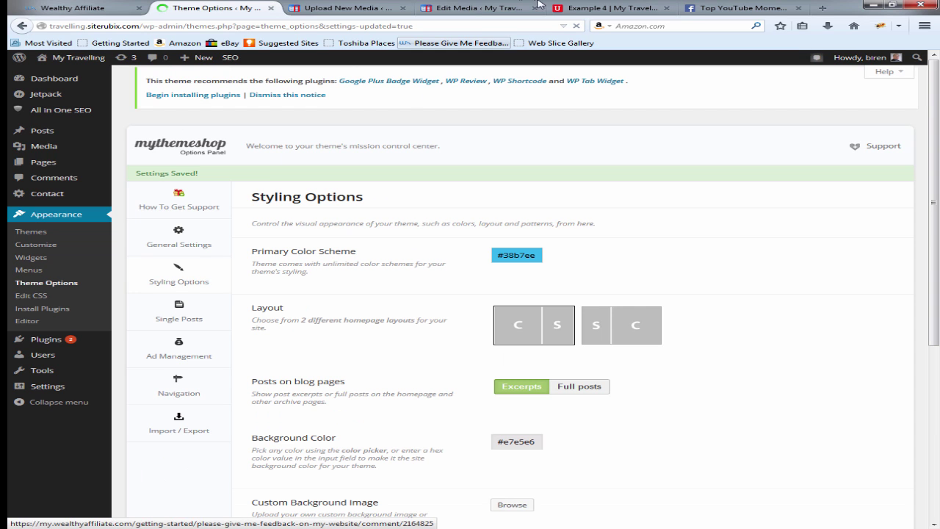
# Step: Reload the Example 4 post and inspect the author box element
pyautogui.click(593, 6)
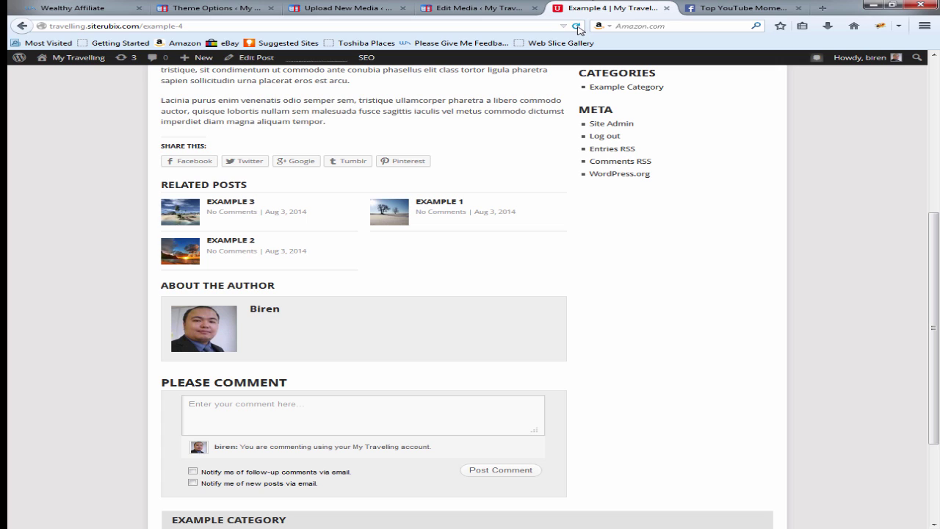
pyautogui.click(577, 27)
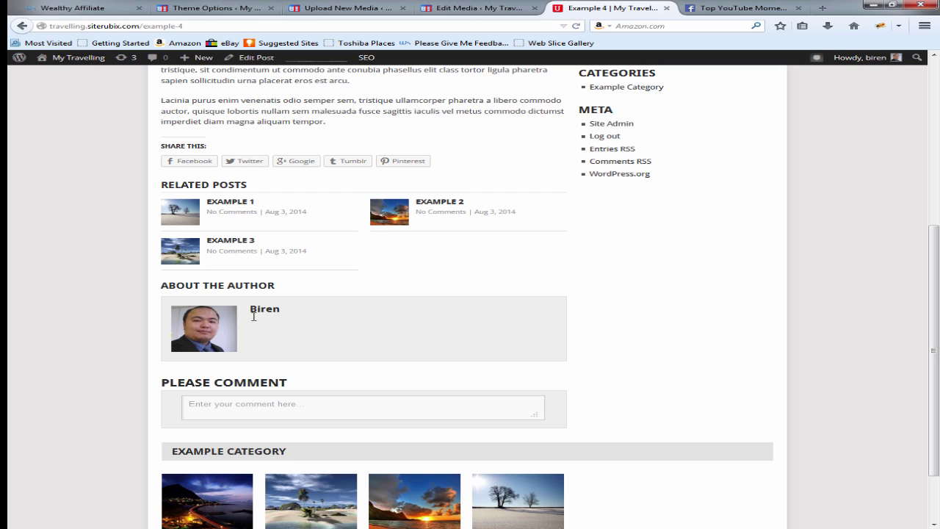
pyautogui.rightClick(329, 317)
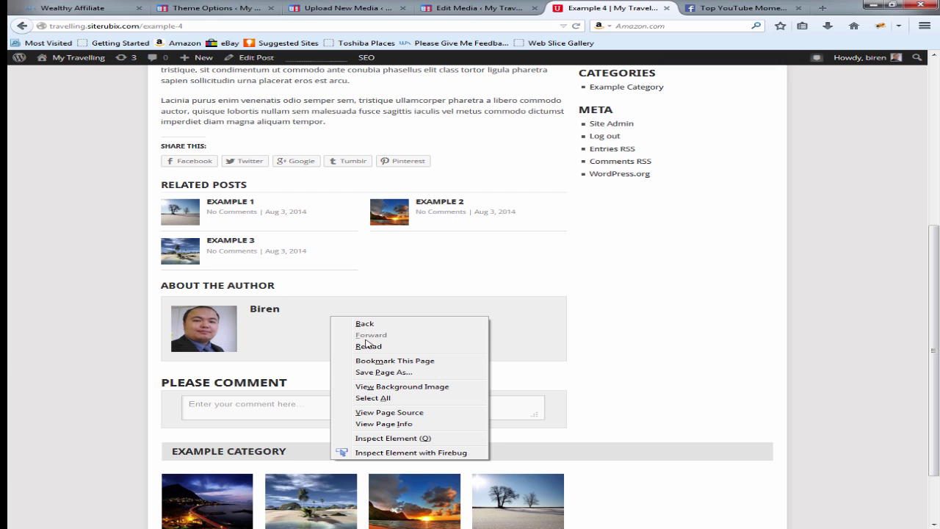
pyautogui.click(411, 451)
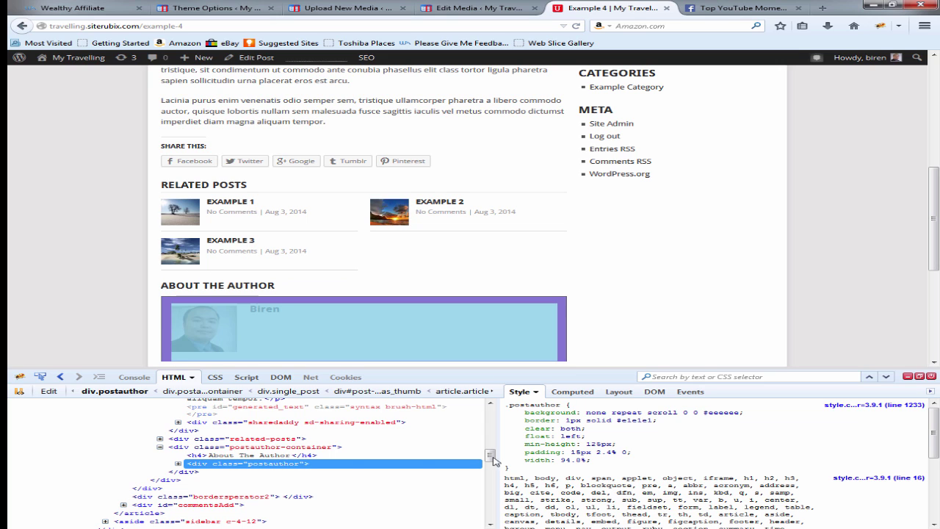
# Step: Add display:none to the .postauthor rule and copy its rule declaration
pyautogui.click(576, 461)
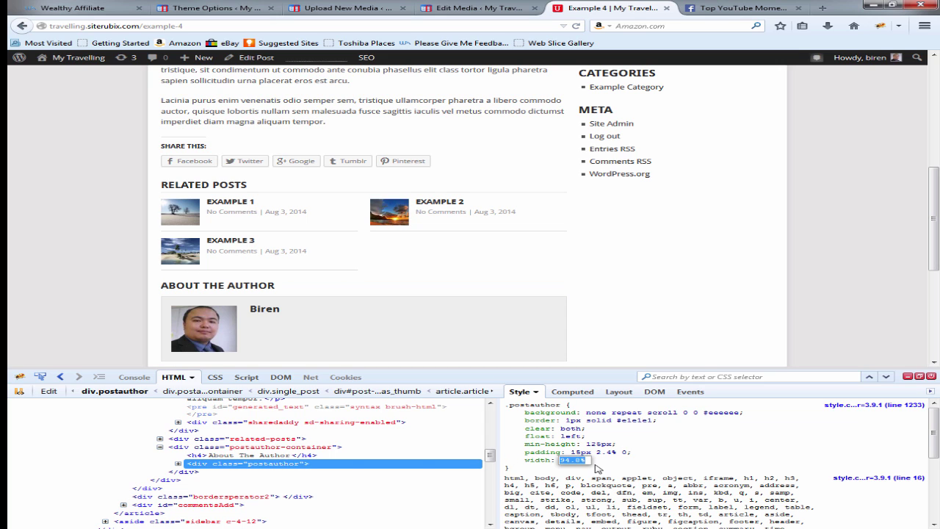
pyautogui.press('Return')
pyautogui.write('display:none')
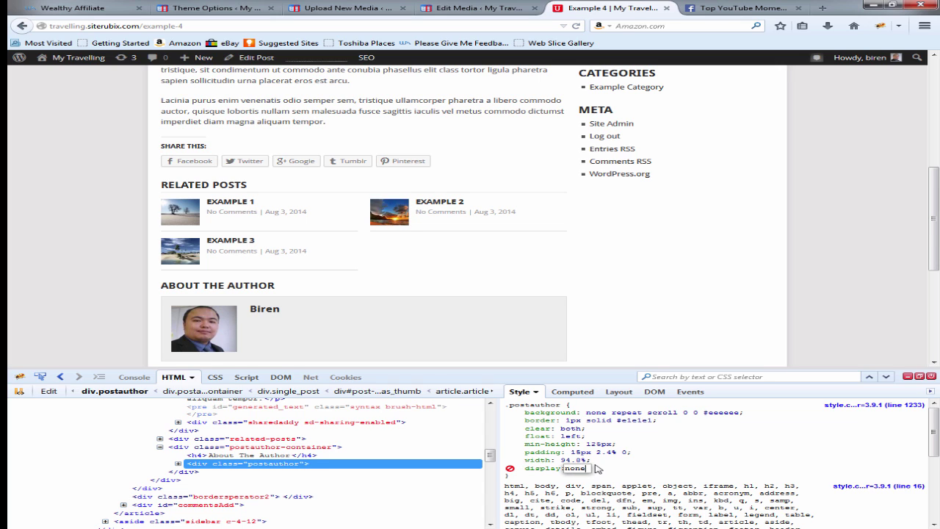
pyautogui.press('Return')
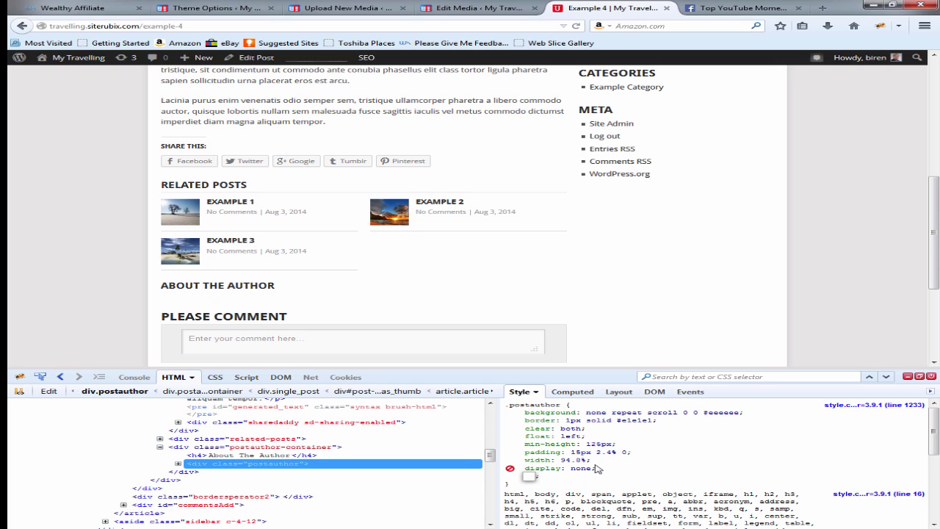
pyautogui.rightClick(515, 405)
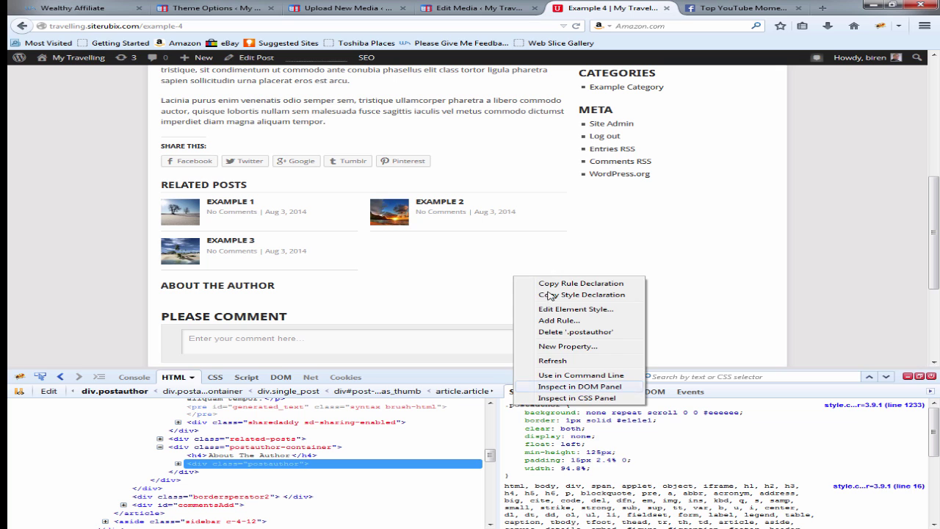
pyautogui.click(552, 285)
pyautogui.click(221, 8)
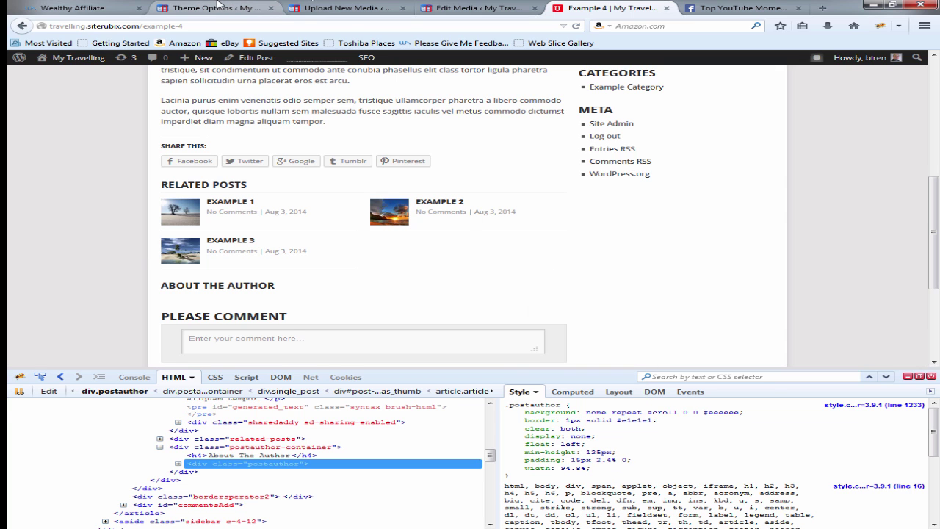
# Step: Paste the .postauthor rule into Custom CSS, keep only display: none, and save the theme options
pyautogui.scroll(-5, 612, 302)
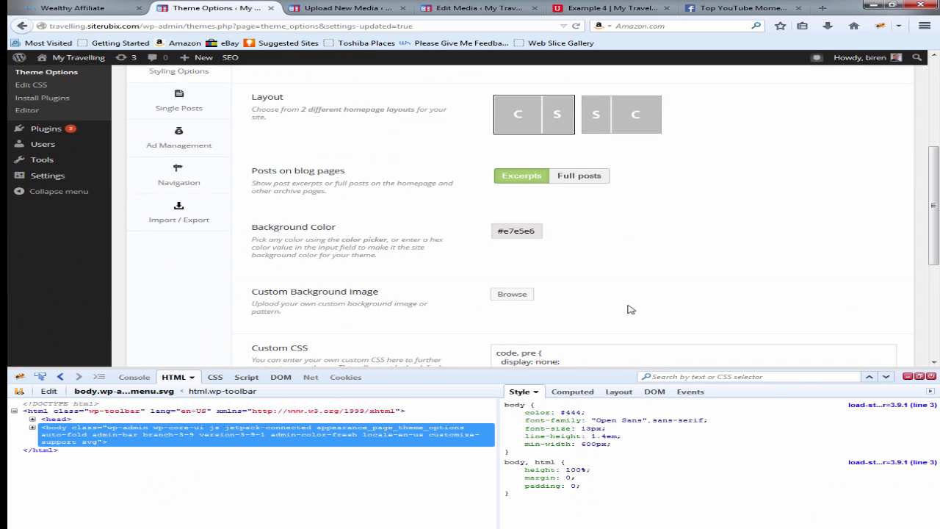
pyautogui.scroll(-2, 633, 306)
pyautogui.click(505, 291)
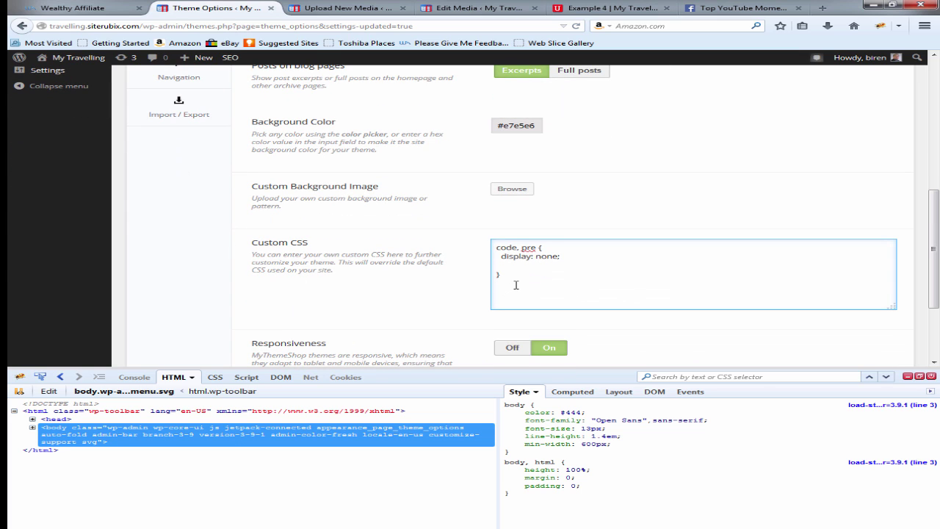
pyautogui.hotkey('ctrl', 'v')
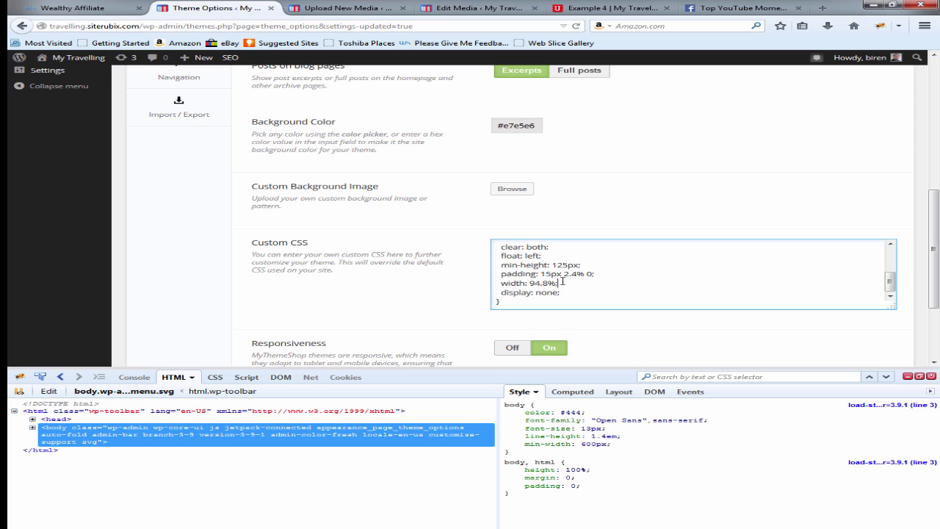
pyautogui.press('BackSpace')
pyautogui.press('BackSpace')
pyautogui.press('BackSpace')
pyautogui.press('BackSpace')
pyautogui.press('BackSpace')
pyautogui.press('BackSpace')
pyautogui.press('BackSpace')
pyautogui.press('BackSpace')
pyautogui.press('BackSpace')
pyautogui.press('BackSpace')
pyautogui.press('BackSpace')
pyautogui.press('BackSpace')
pyautogui.press('BackSpace')
pyautogui.press('BackSpace')
pyautogui.press('BackSpace')
pyautogui.press('BackSpace')
pyautogui.press('BackSpace')
pyautogui.press('BackSpace')
pyautogui.press('BackSpace')
pyautogui.press('BackSpace')
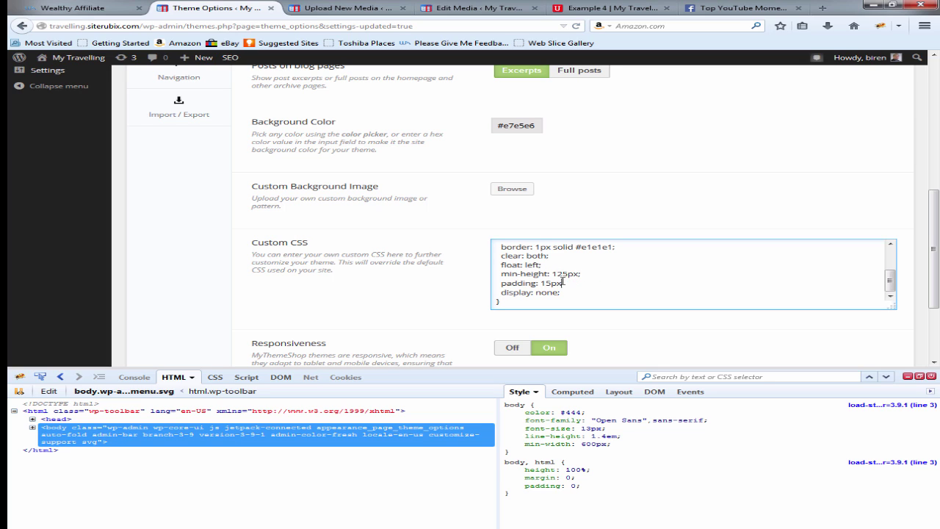
pyautogui.press('BackSpace')
pyautogui.press('BackSpace')
pyautogui.press('BackSpace')
pyautogui.press('BackSpace')
pyautogui.press('BackSpace')
pyautogui.press('BackSpace')
pyautogui.press('BackSpace')
pyautogui.press('BackSpace')
pyautogui.press('BackSpace')
pyautogui.press('BackSpace')
pyautogui.press('BackSpace')
pyautogui.press('BackSpace')
pyautogui.press('BackSpace')
pyautogui.press('BackSpace')
pyautogui.press('BackSpace')
pyautogui.press('BackSpace')
pyautogui.press('BackSpace')
pyautogui.press('BackSpace')
pyautogui.press('BackSpace')
pyautogui.press('BackSpace')
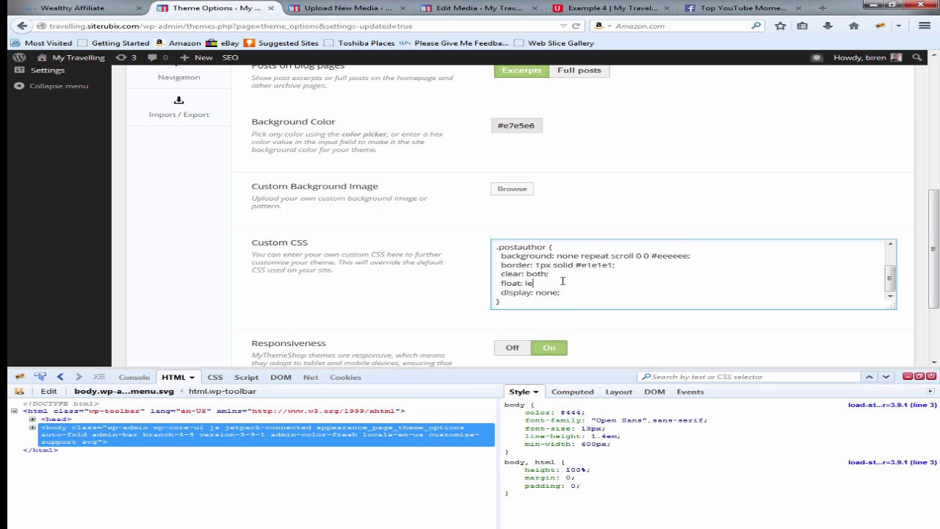
pyautogui.press('BackSpace')
pyautogui.press('BackSpace')
pyautogui.press('BackSpace')
pyautogui.press('BackSpace')
pyautogui.press('BackSpace')
pyautogui.press('BackSpace')
pyautogui.press('BackSpace')
pyautogui.press('BackSpace')
pyautogui.press('BackSpace')
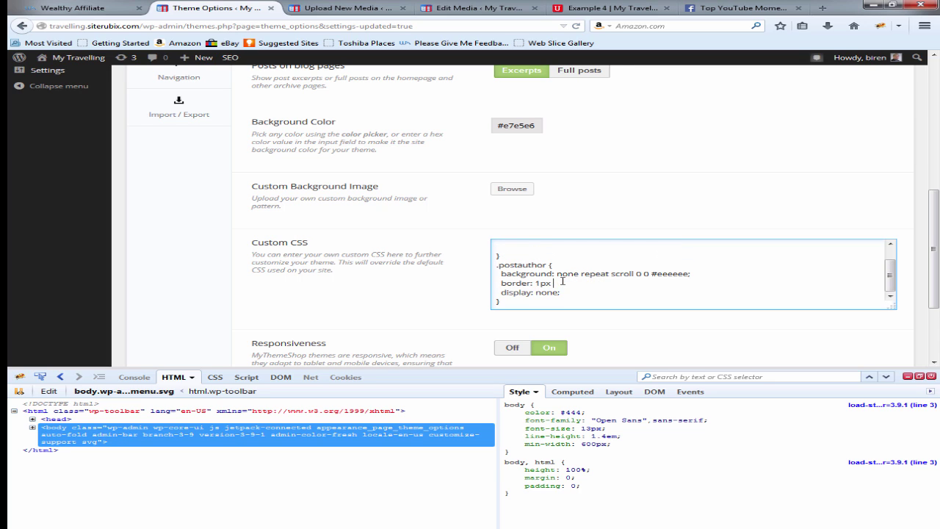
pyautogui.press('BackSpace')
pyautogui.press('BackSpace')
pyautogui.press('BackSpace')
pyautogui.press('BackSpace')
pyautogui.press('BackSpace')
pyautogui.press('BackSpace')
pyautogui.press('BackSpace')
pyautogui.press('BackSpace')
pyautogui.press('BackSpace')
pyautogui.press('BackSpace')
pyautogui.press('BackSpace')
pyautogui.press('BackSpace')
pyautogui.press('BackSpace')
pyautogui.press('BackSpace')
pyautogui.press('BackSpace')
pyautogui.press('BackSpace')
pyautogui.press('BackSpace')
pyautogui.press('BackSpace')
pyautogui.press('BackSpace')
pyautogui.press('BackSpace')
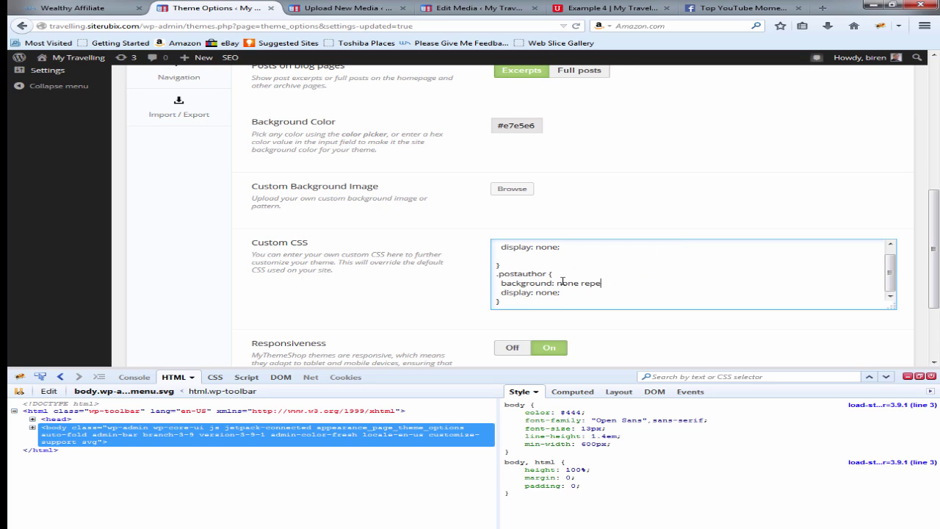
pyautogui.press('BackSpace')
pyautogui.press('BackSpace')
pyautogui.press('BackSpace')
pyautogui.press('BackSpace')
pyautogui.press('BackSpace')
pyautogui.press('BackSpace')
pyautogui.press('BackSpace')
pyautogui.press('BackSpace')
pyautogui.press('BackSpace')
pyautogui.press('BackSpace')
pyautogui.press('BackSpace')
pyautogui.press('BackSpace')
pyautogui.press('BackSpace')
pyautogui.press('BackSpace')
pyautogui.press('BackSpace')
pyautogui.press('BackSpace')
pyautogui.press('BackSpace')
pyautogui.press('BackSpace')
pyautogui.press('BackSpace')
pyautogui.press('BackSpace')
pyautogui.scroll(-3, 699, 336)
pyautogui.click(864, 312)
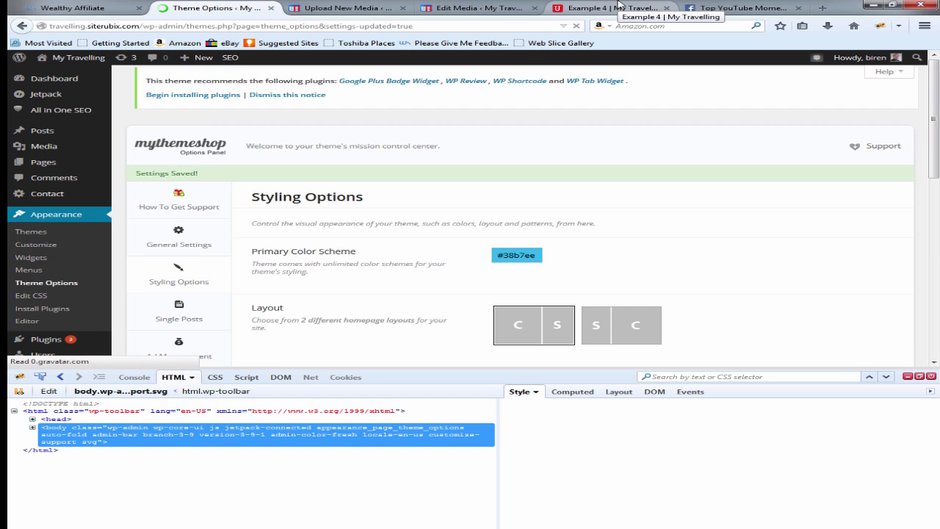
# Step: Inspect the About the Author heading on the Example 4 post
pyautogui.click(619, 7)
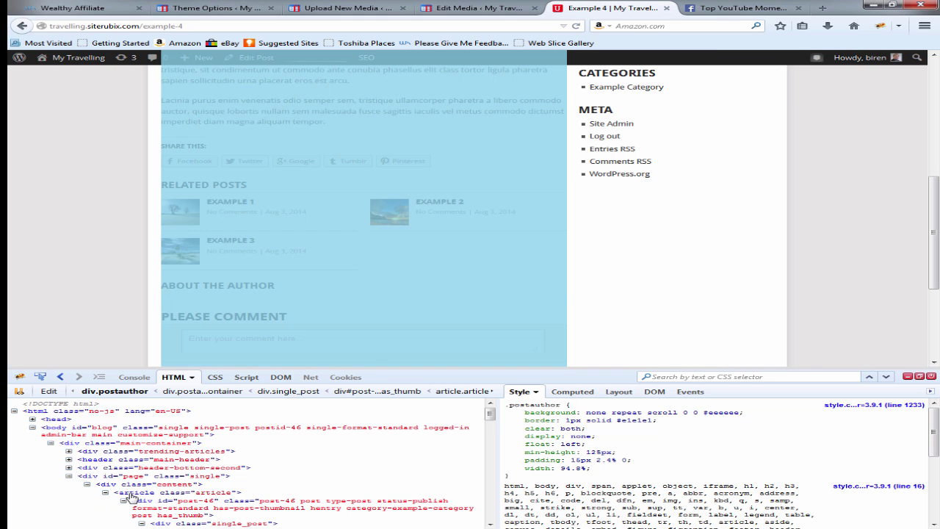
pyautogui.rightClick(203, 286)
pyautogui.click(279, 424)
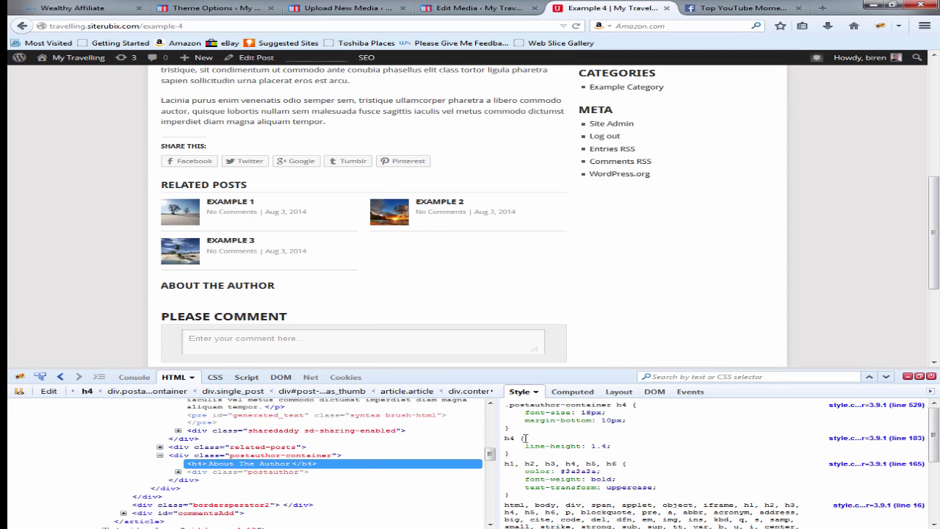
# Step: Add display: none to the heading's h4 rule and copy the rule declaration
pyautogui.click(596, 446)
pyautogui.press('Tab')
pyautogui.write('display')
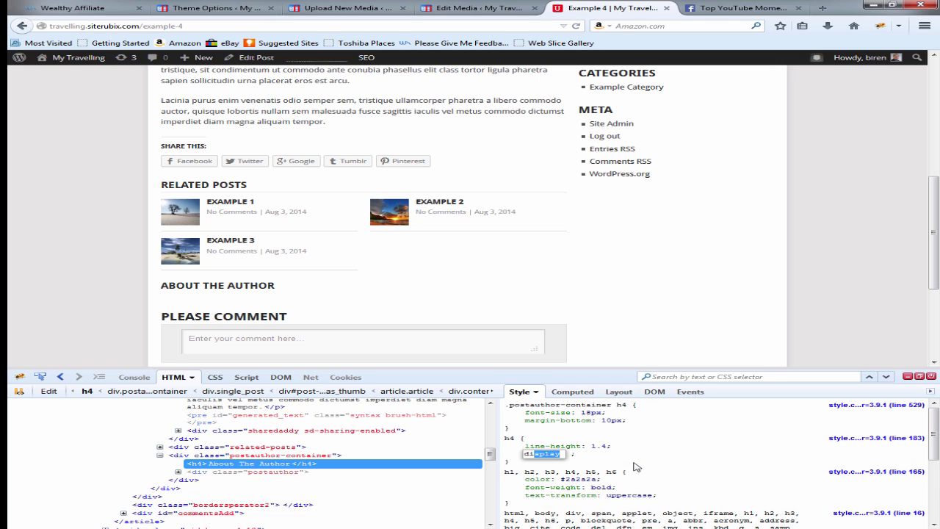
pyautogui.press('Tab')
pyautogui.write('no')
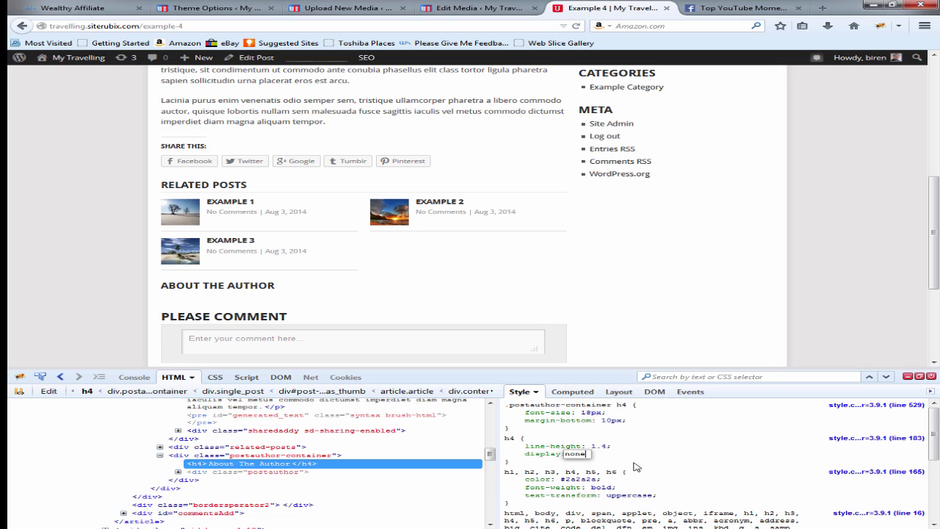
pyautogui.press('Return')
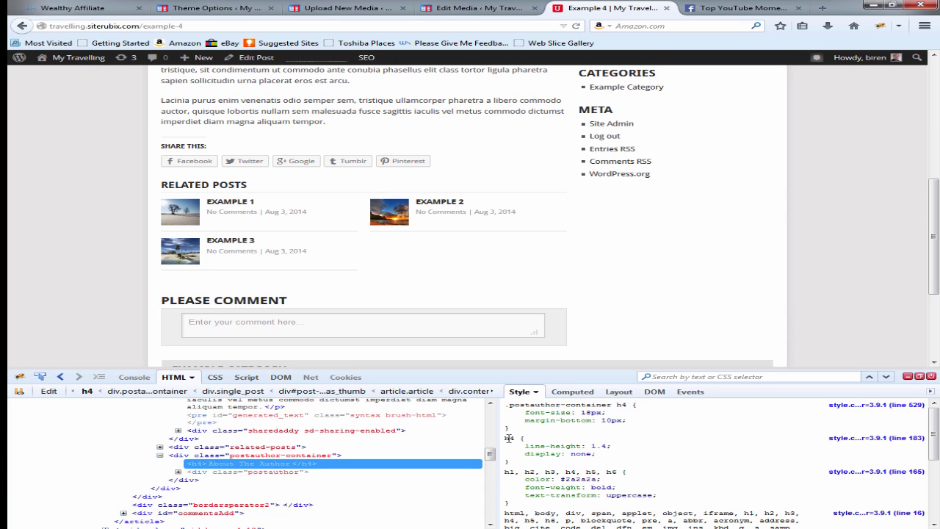
pyautogui.rightClick(508, 439)
pyautogui.click(556, 316)
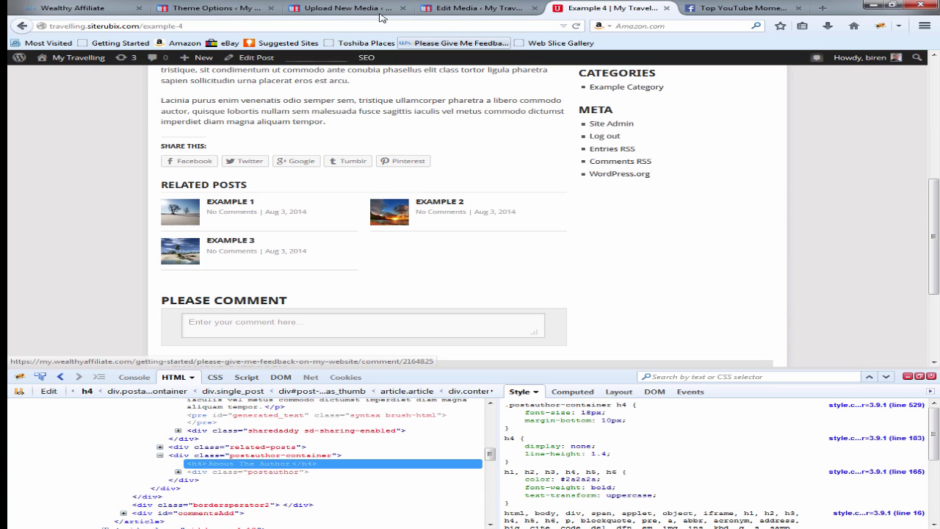
pyautogui.click(217, 8)
# Step: Paste the h4 rule on a new line after the last Custom CSS rule and save
pyautogui.scroll(-10, 613, 314)
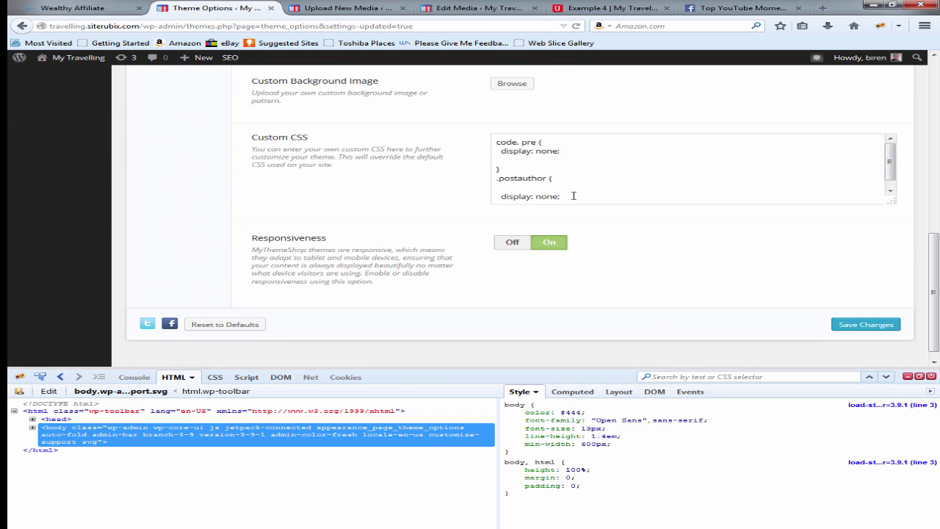
pyautogui.click(573, 196)
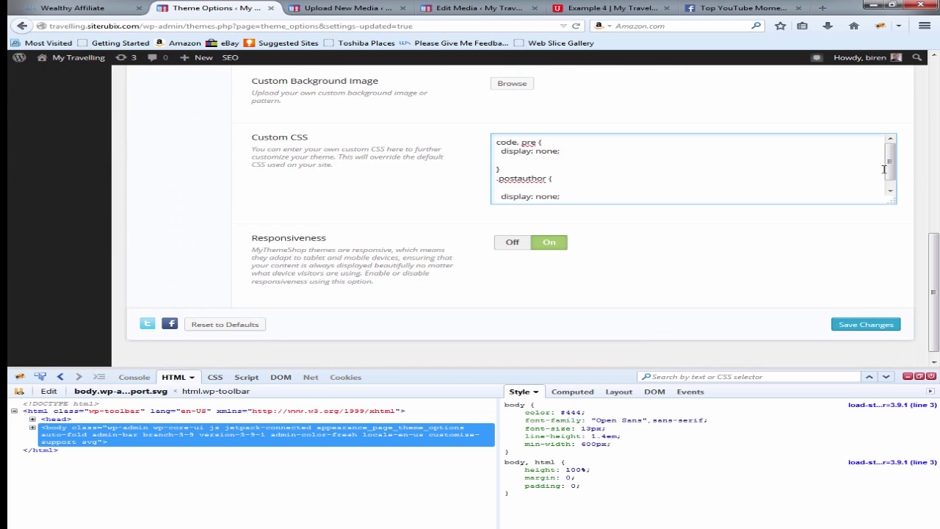
pyautogui.click(890, 190)
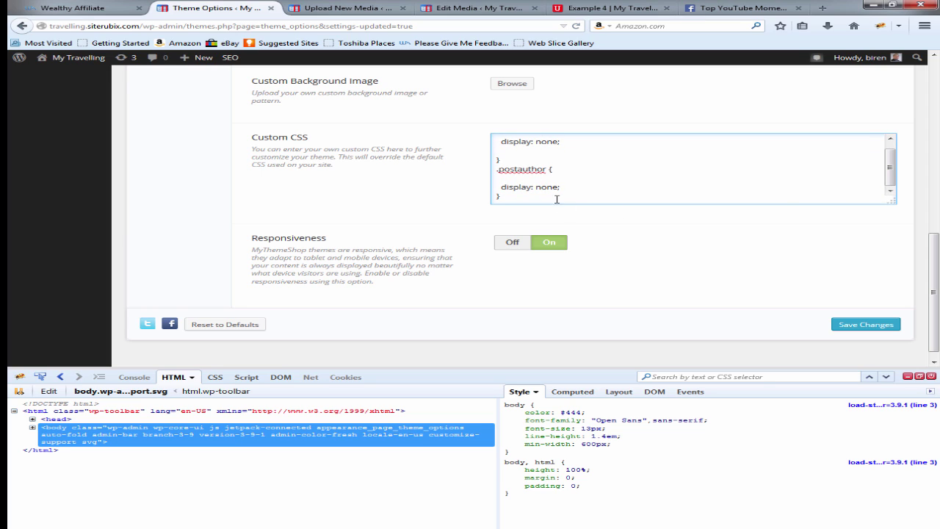
pyautogui.press('Return')
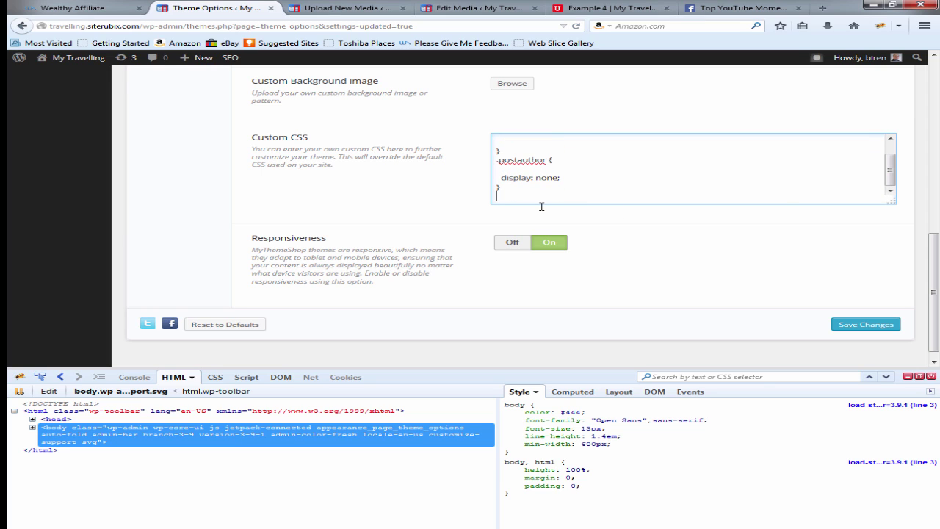
pyautogui.press('Return')
pyautogui.hotkey('ctrl', 'v')
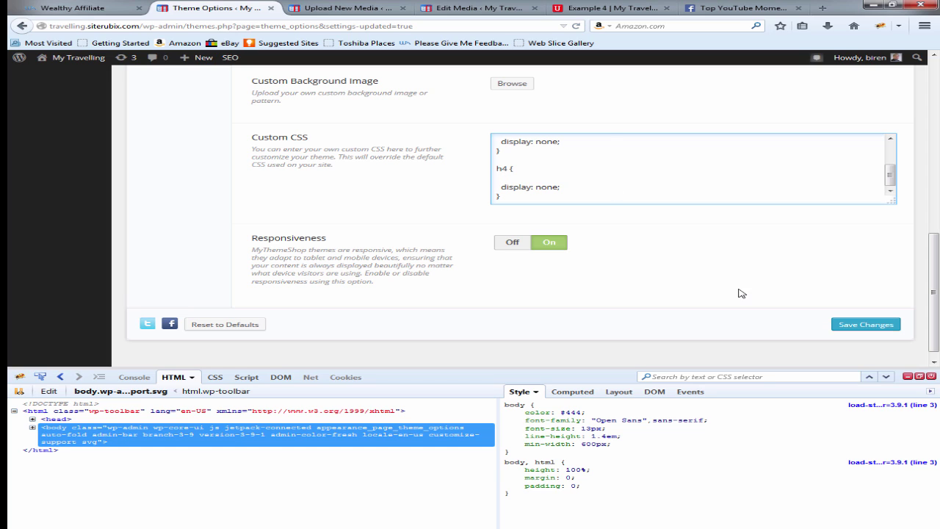
pyautogui.scroll(3, 605, 181)
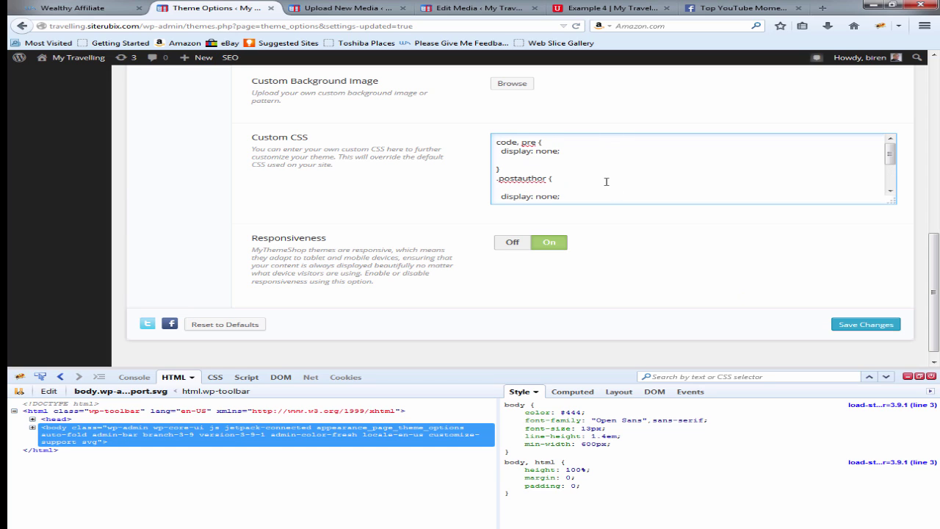
pyautogui.scroll(-2, 606, 181)
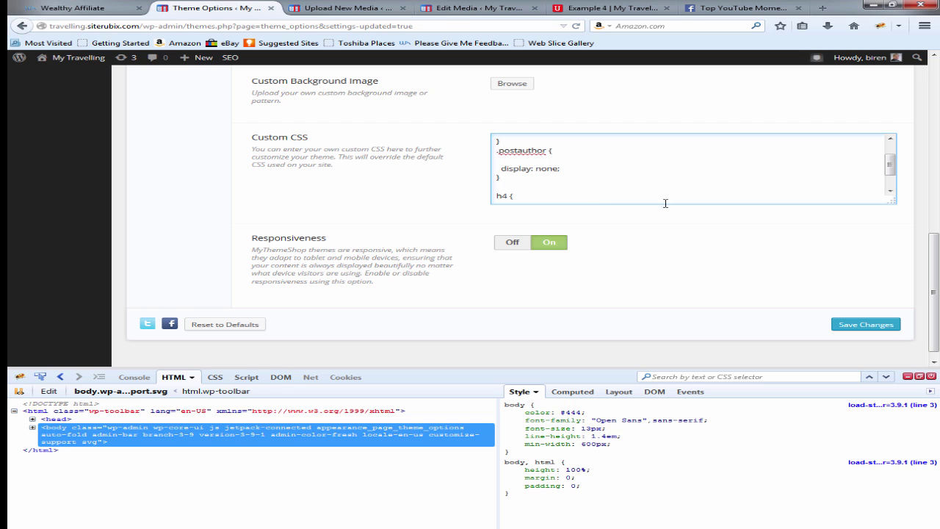
pyautogui.click(854, 325)
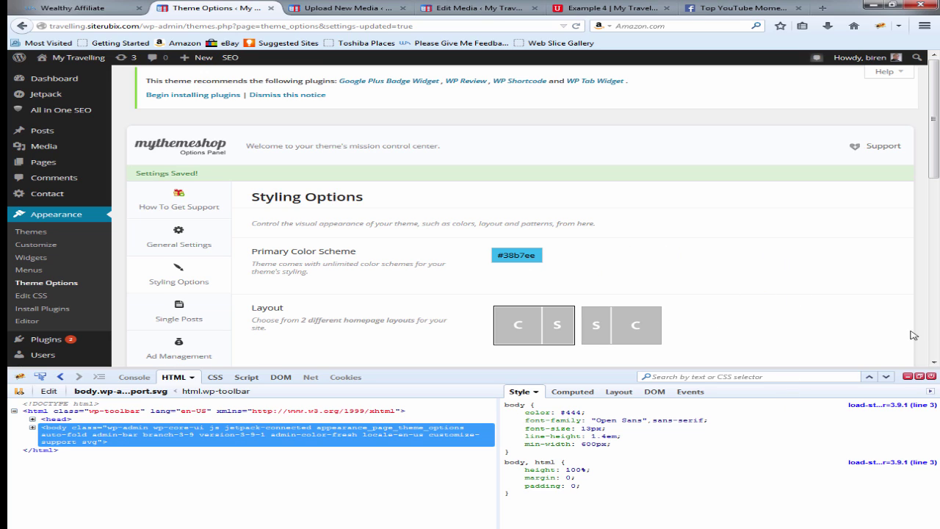
# Step: Review the Custom CSS and save the theme options a second time
pyautogui.scroll(-5, 752, 282)
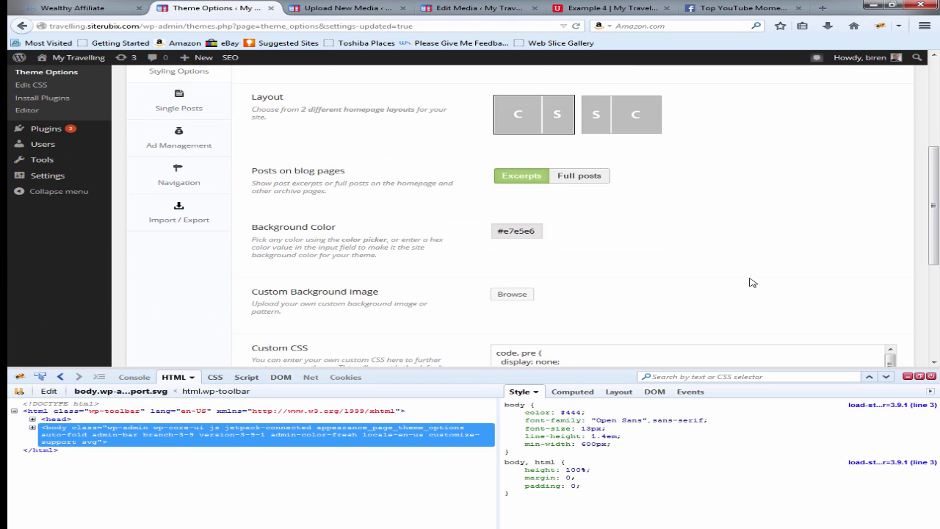
pyautogui.scroll(-5, 752, 282)
pyautogui.scroll(2, 751, 280)
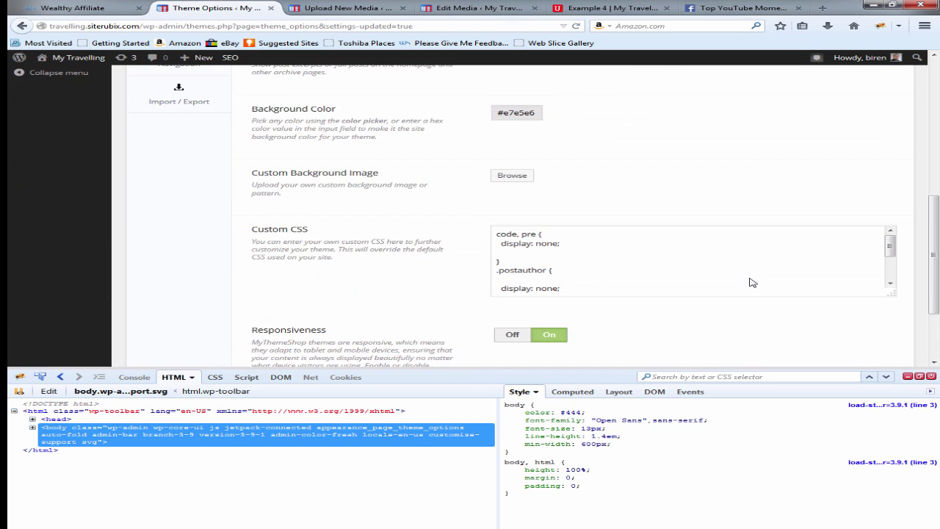
pyautogui.scroll(-2, 751, 281)
pyautogui.click(852, 313)
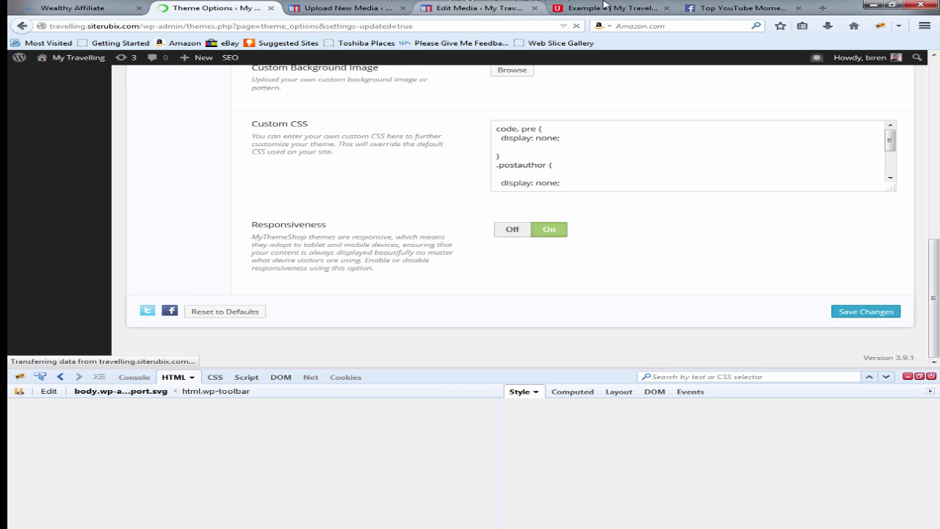
# Step: Reload the Example 4 post and expand the comment form below it
pyautogui.click(599, 10)
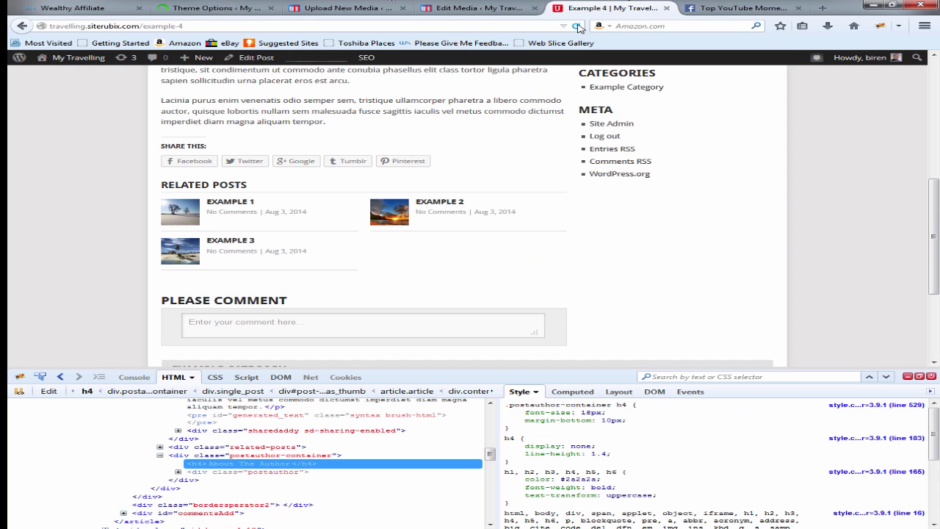
pyautogui.click(576, 25)
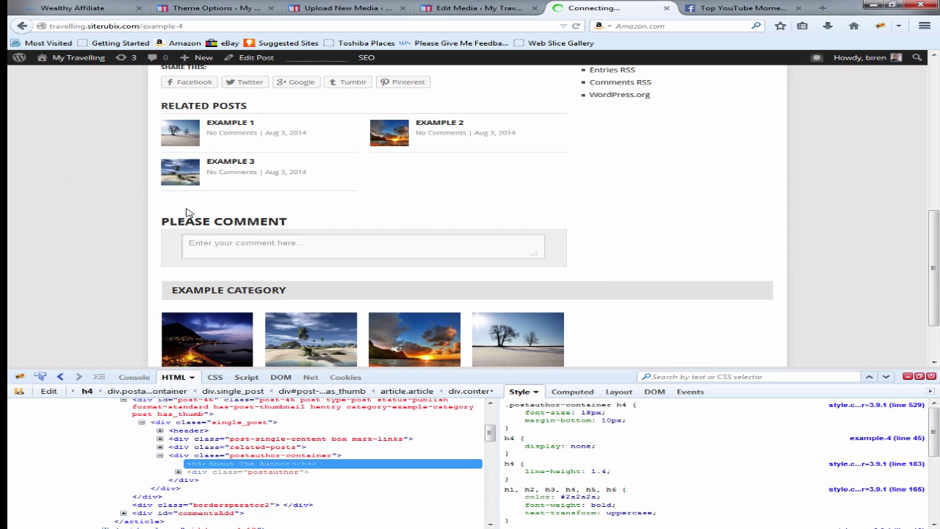
pyautogui.click(372, 242)
# Step: Scroll through the Example 4 post to confirm the author box no longer appears
pyautogui.scroll(-3, 602, 230)
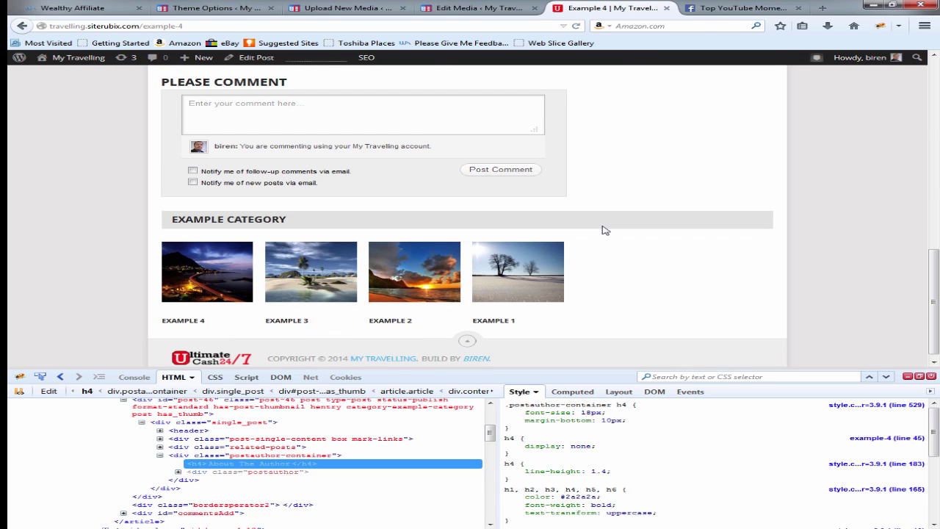
pyautogui.scroll(15, 604, 230)
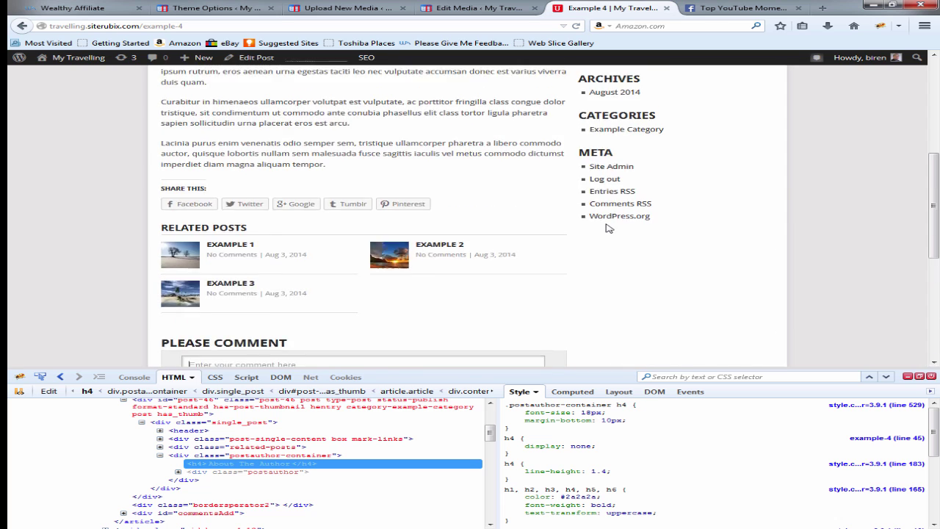
pyautogui.scroll(-5, 729, 222)
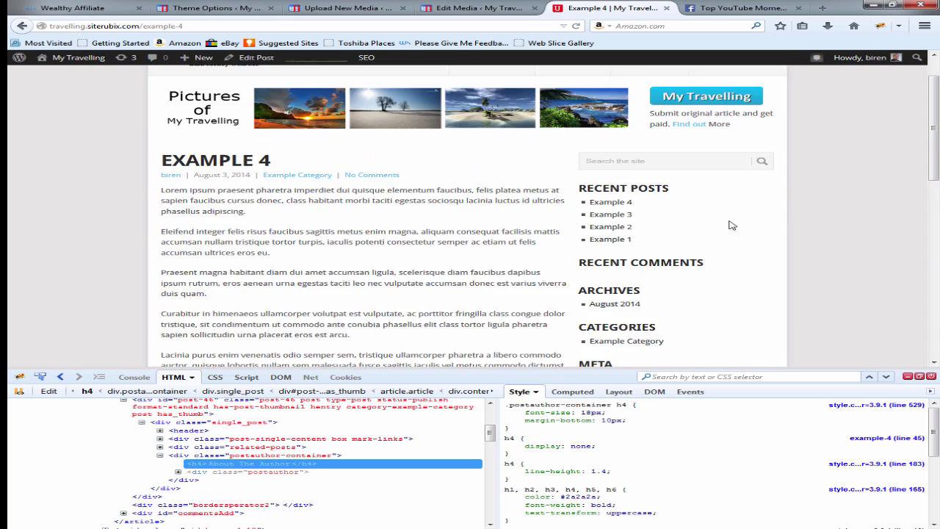
pyautogui.scroll(4, 760, 179)
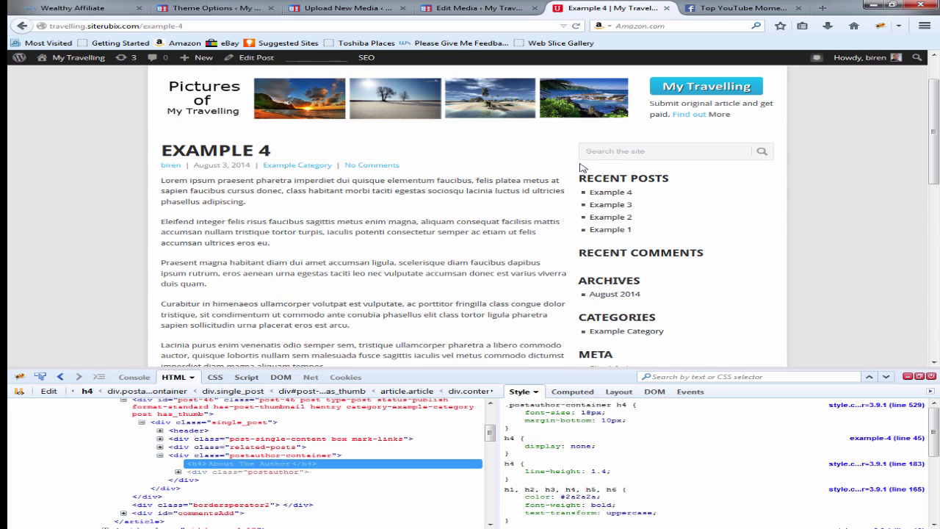
pyautogui.scroll(-3, 609, 233)
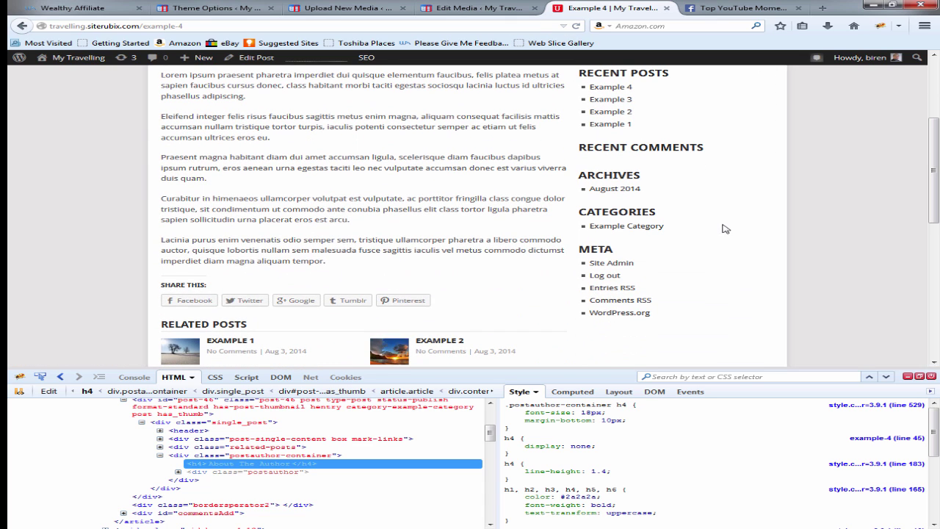
pyautogui.scroll(3, 694, 137)
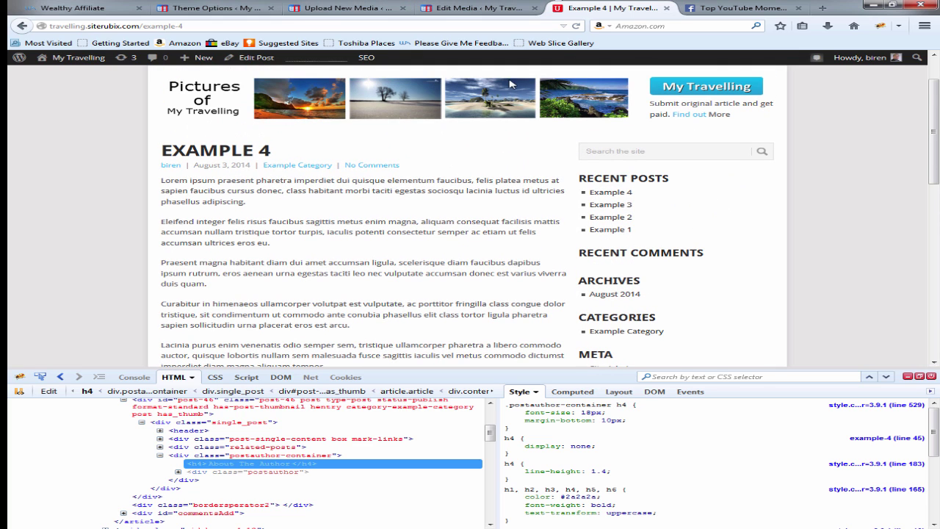
pyautogui.scroll(2, 640, 184)
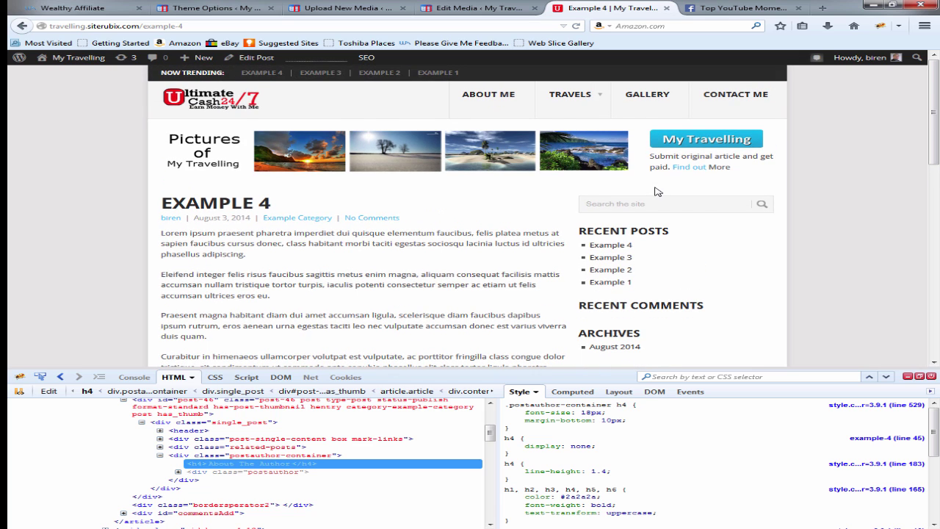
pyautogui.scroll(-2, 657, 191)
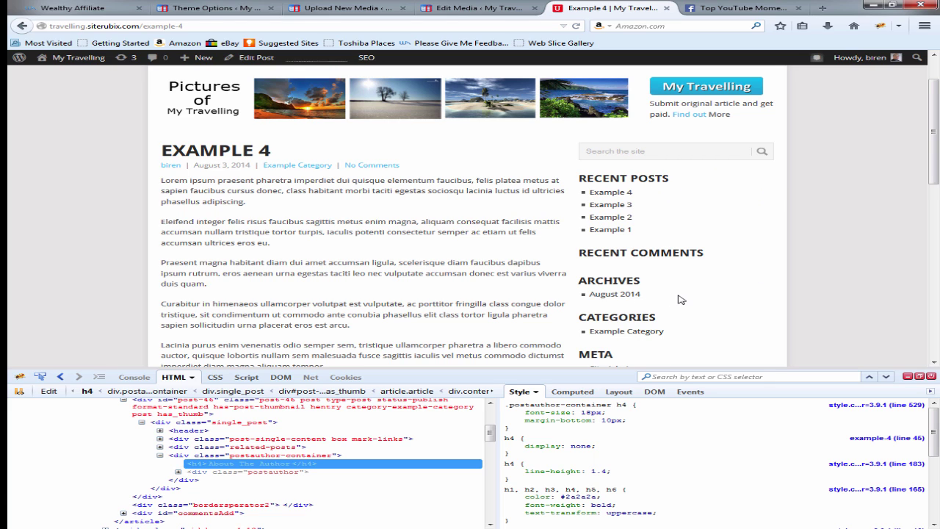
pyautogui.scroll(-5, 678, 298)
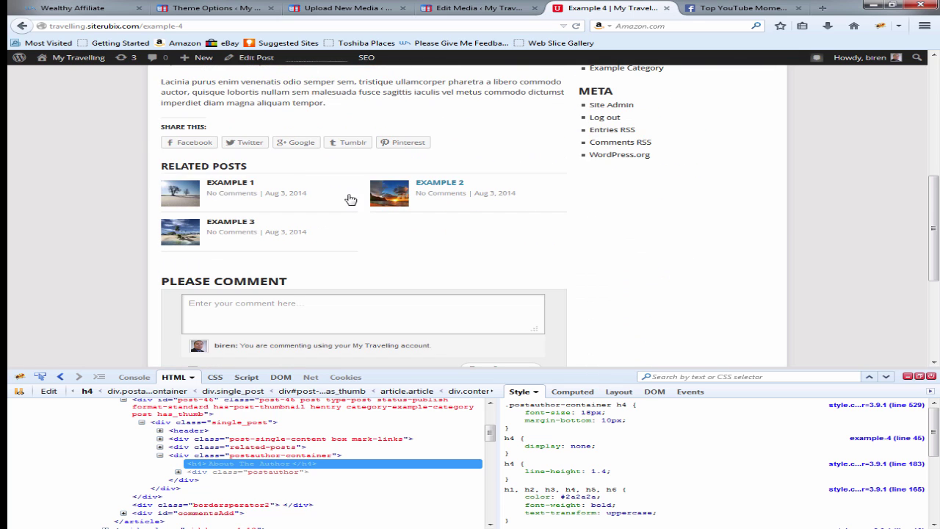
pyautogui.scroll(3, 512, 242)
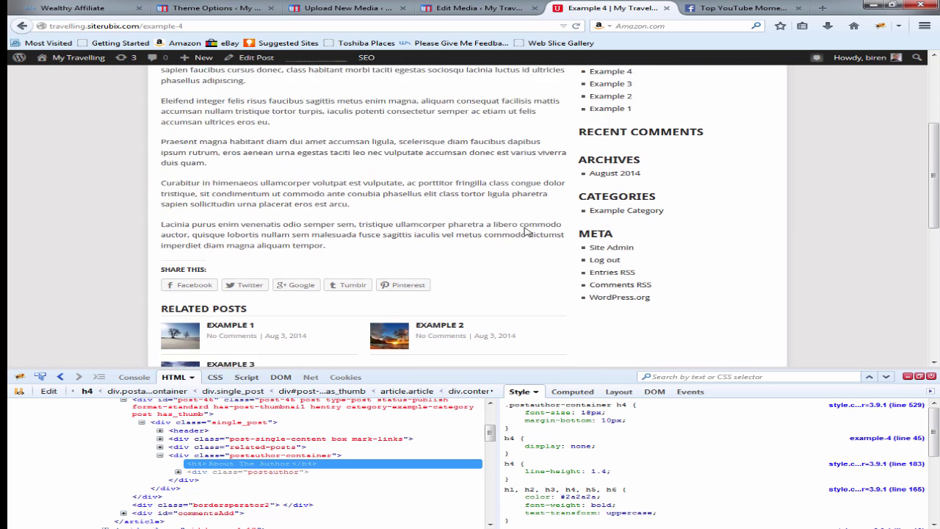
pyautogui.scroll(1, 625, 131)
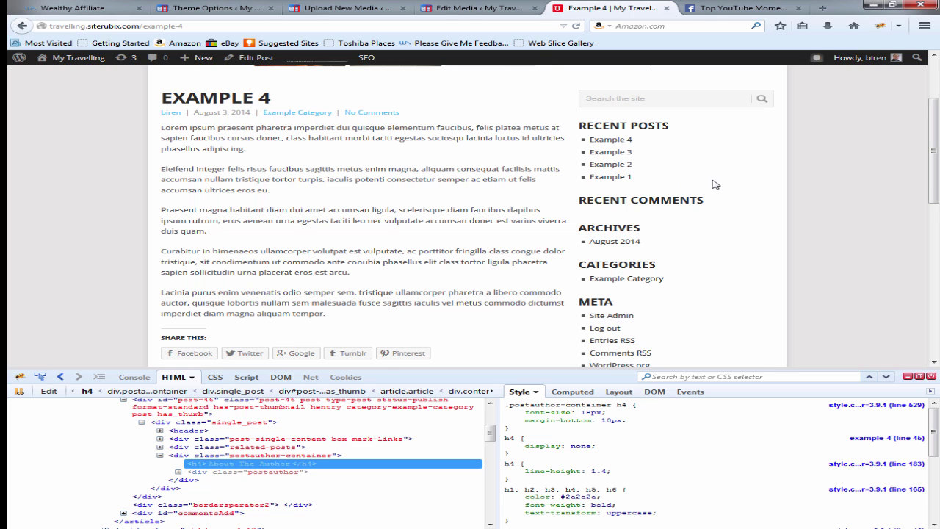
pyautogui.scroll(2, 716, 184)
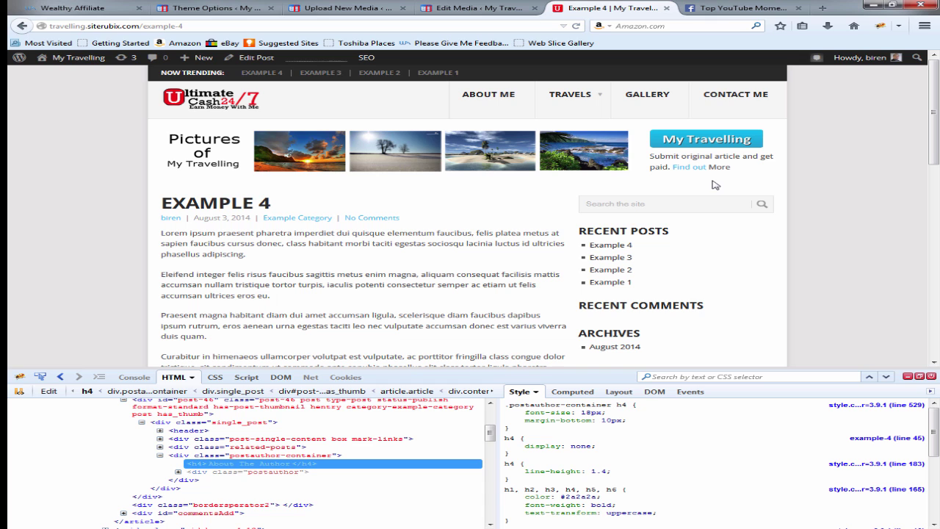
# Step: In Theme Options, open General Settings and then the Ad Management section
pyautogui.click(221, 9)
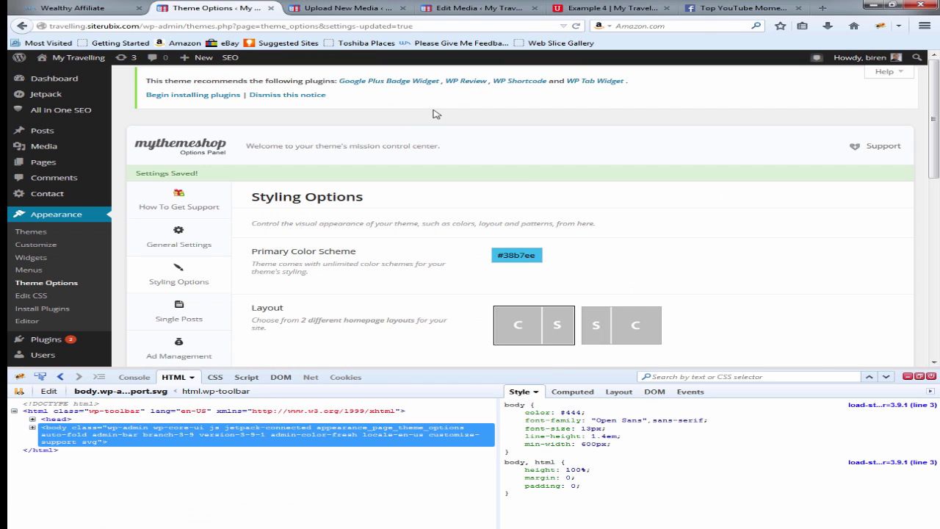
pyautogui.scroll(-3, 667, 275)
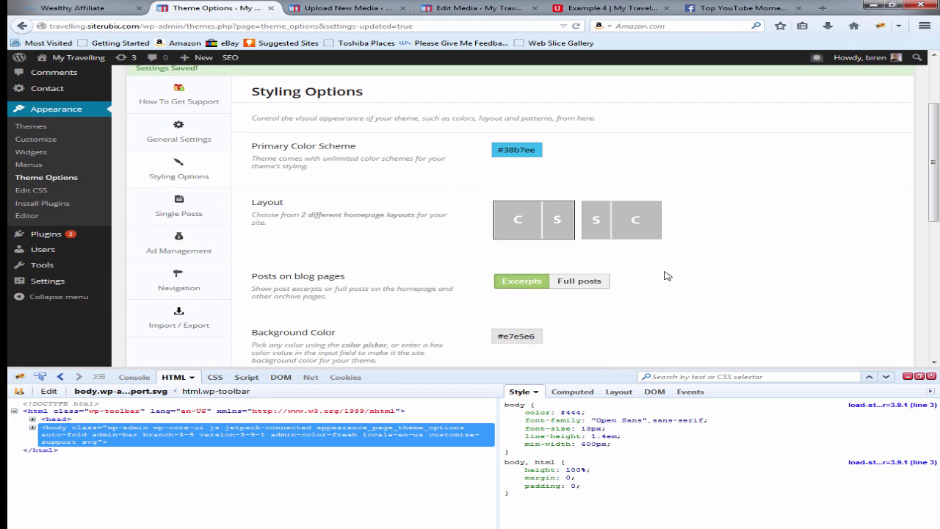
pyautogui.click(169, 139)
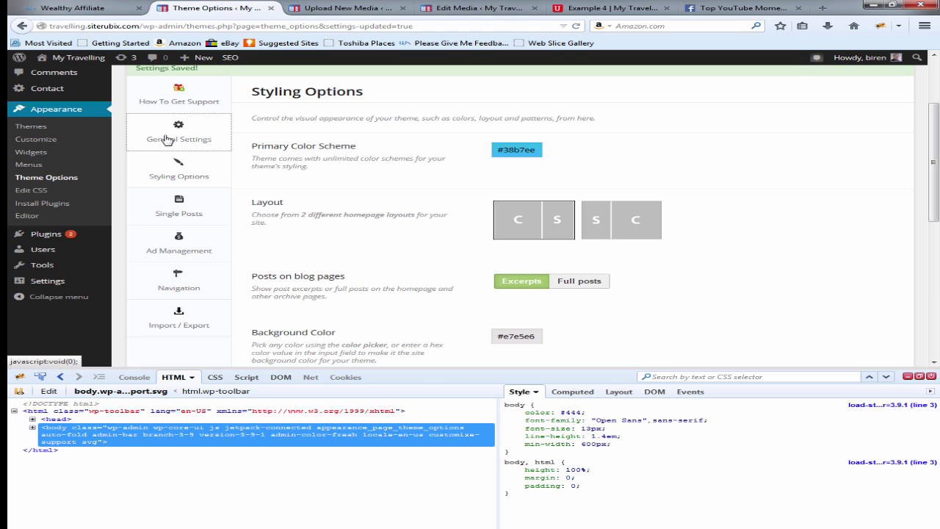
pyautogui.scroll(-7, 705, 214)
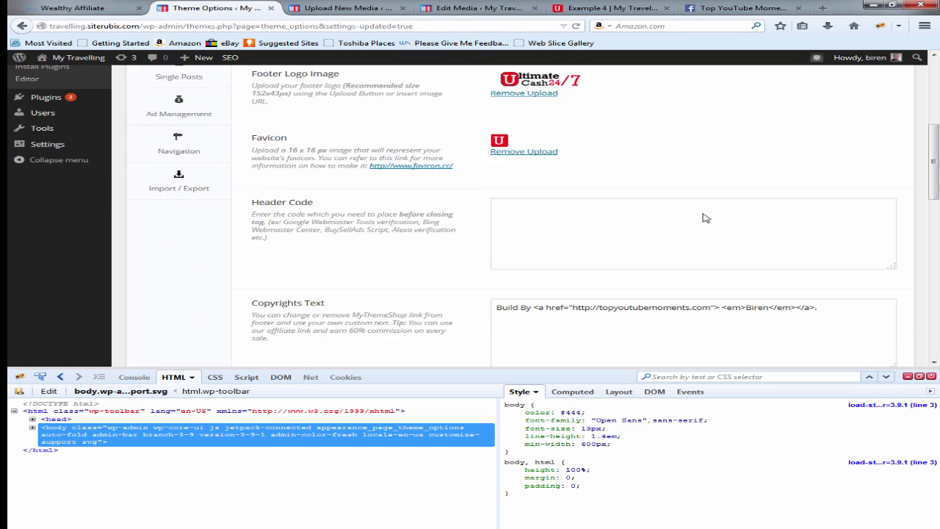
pyautogui.scroll(7, 704, 214)
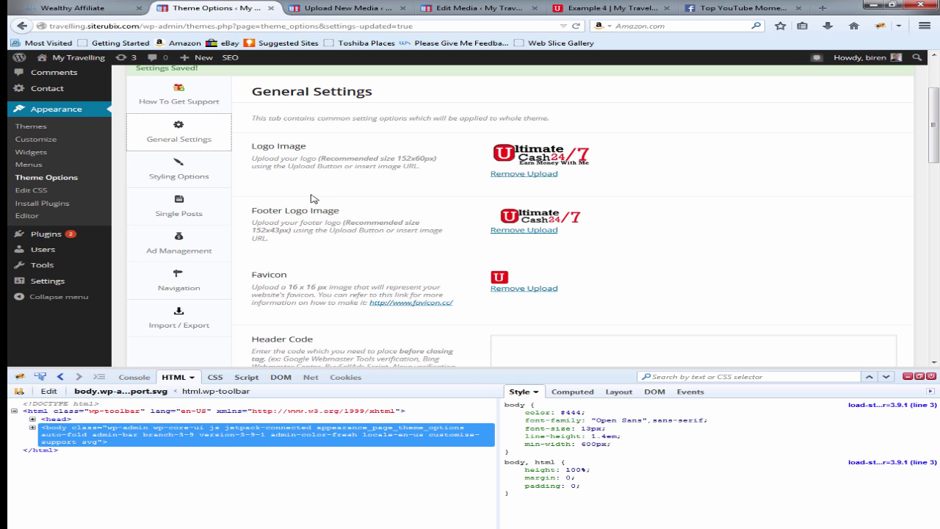
pyautogui.click(185, 248)
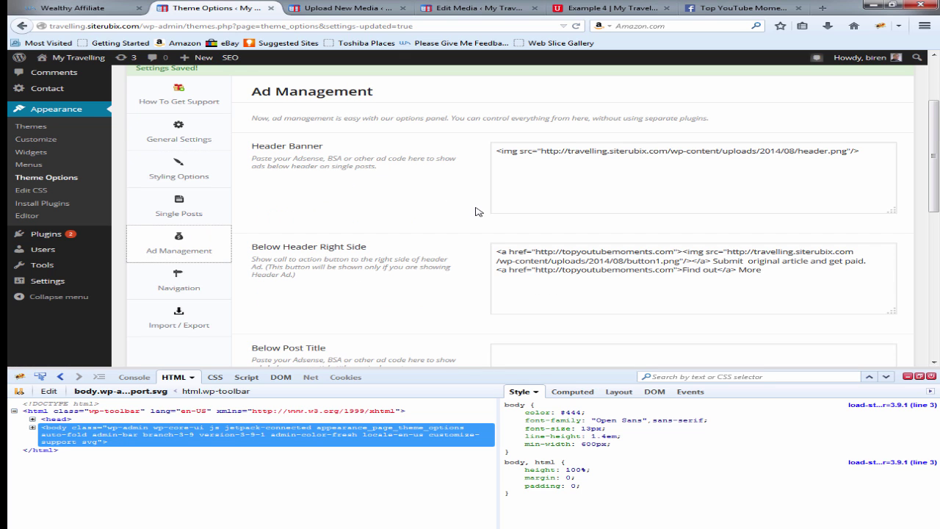
pyautogui.scroll(-10, 475, 211)
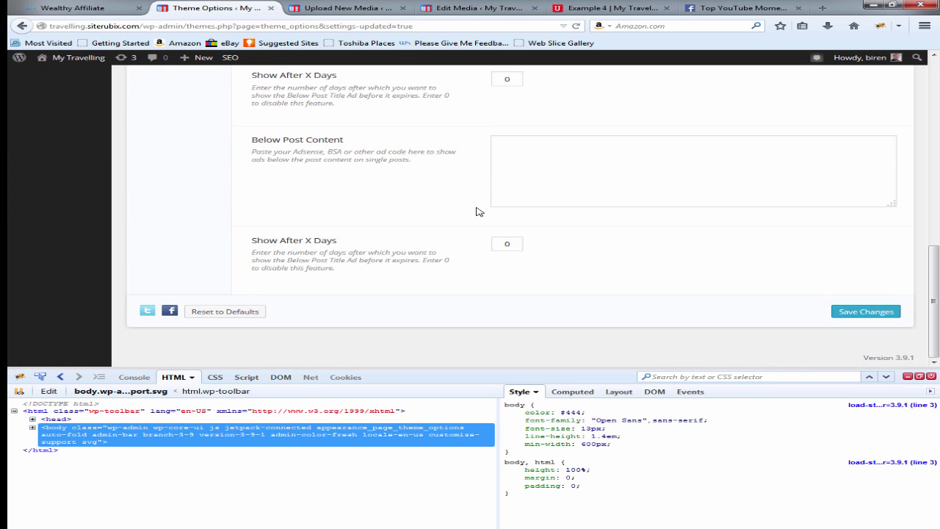
pyautogui.scroll(5, 476, 212)
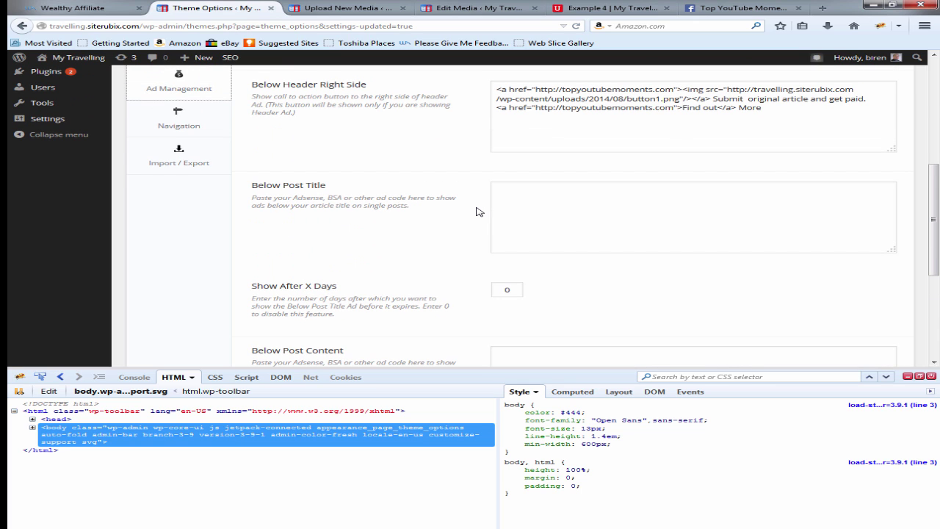
# Step: Inspect the Below Post Title ad code and Show After X Days fields without changing them
pyautogui.click(533, 205)
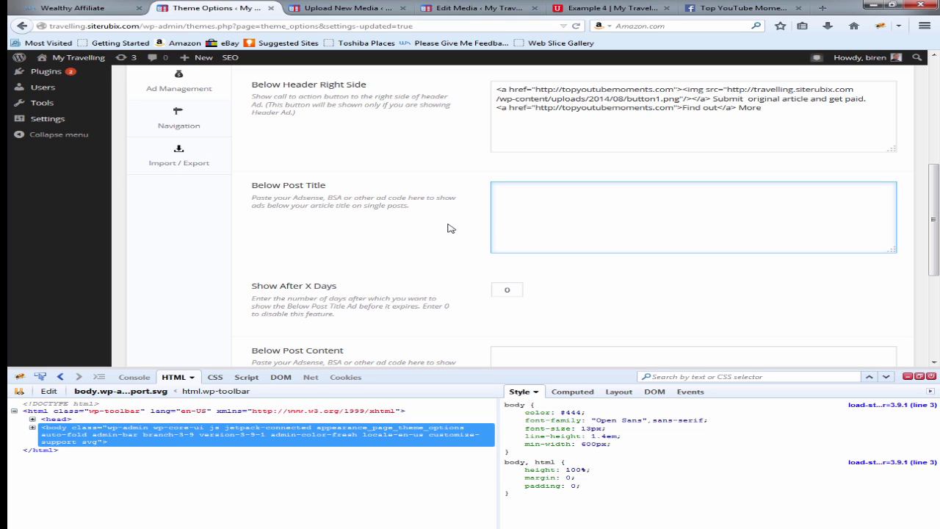
pyautogui.scroll(2, 295, 239)
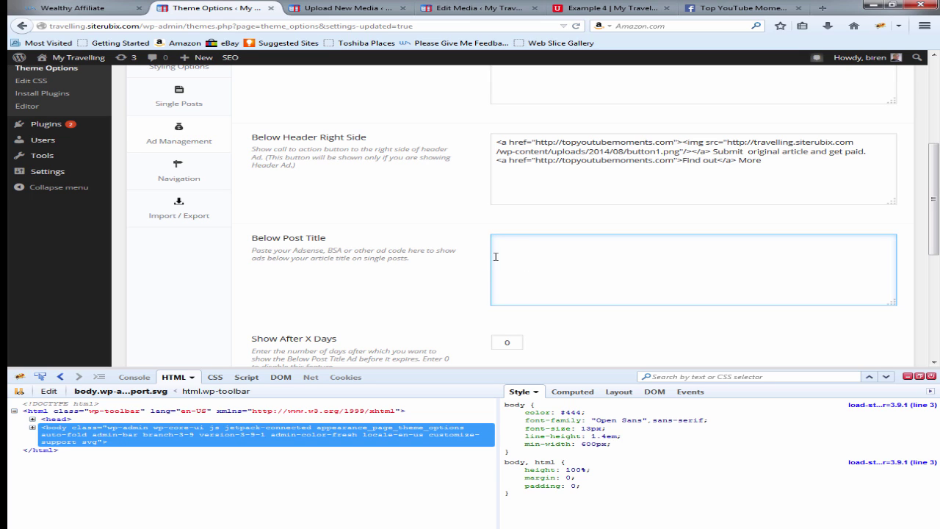
pyautogui.scroll(-3, 353, 269)
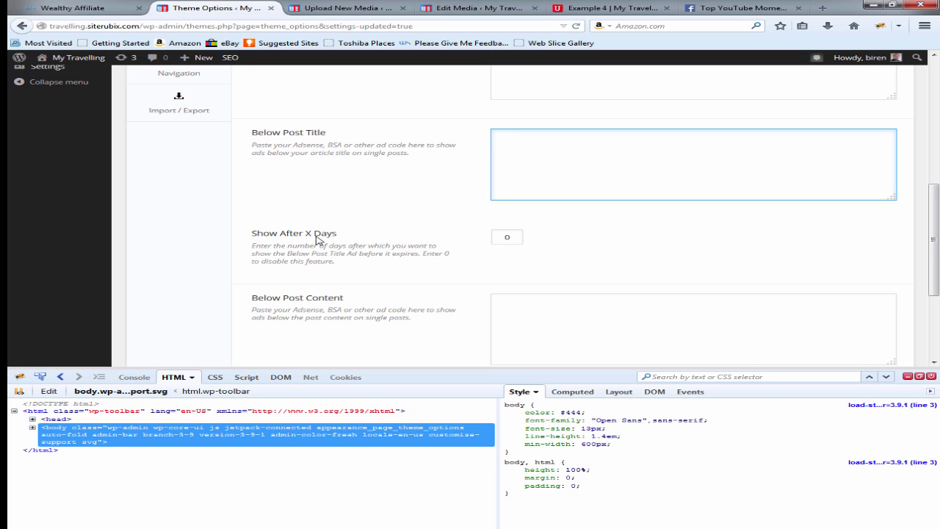
pyautogui.click(517, 235)
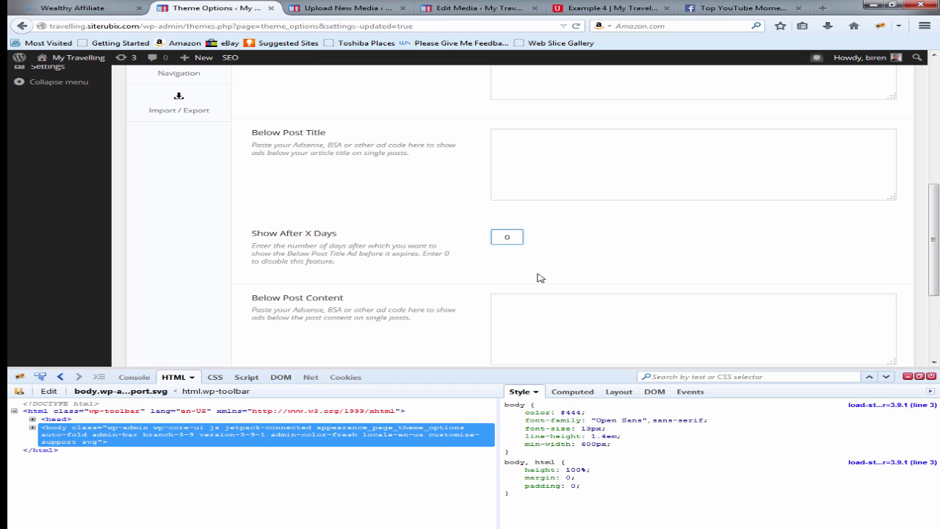
pyautogui.scroll(-3, 541, 278)
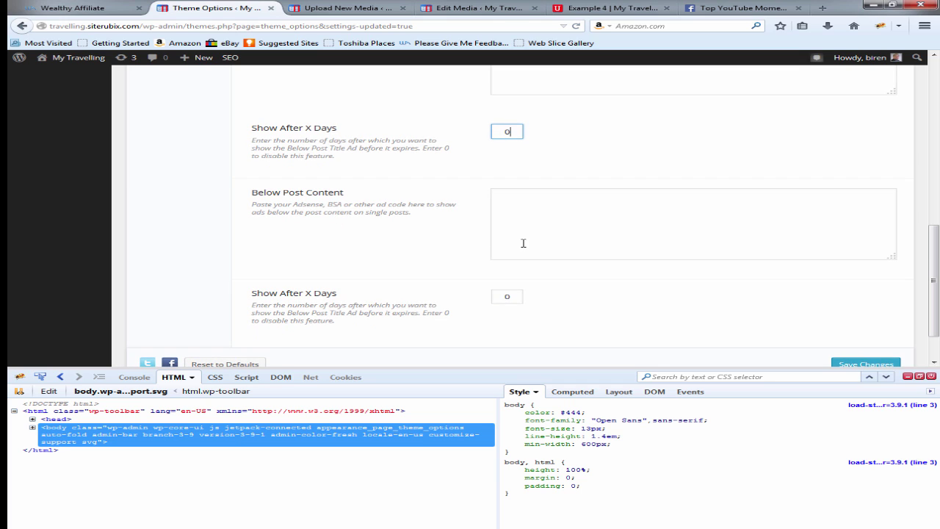
pyautogui.scroll(-2, 407, 243)
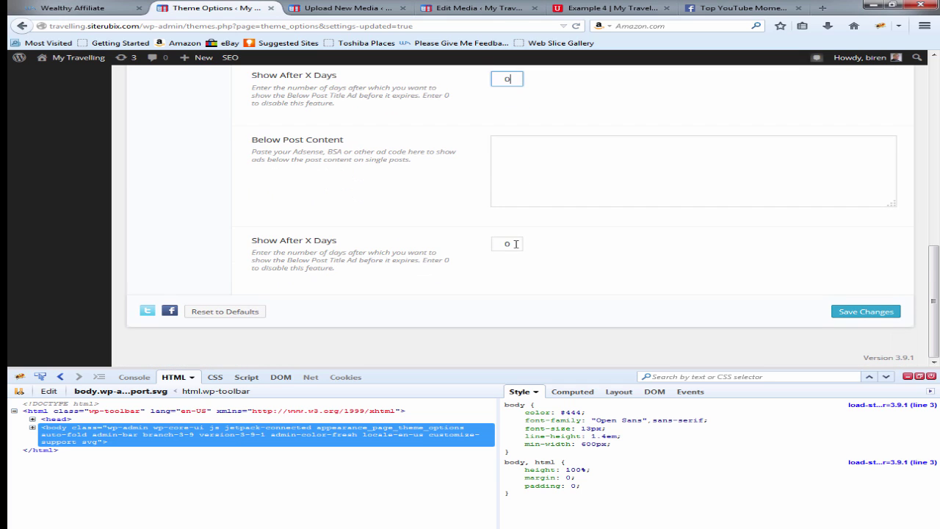
pyautogui.moveTo(516, 244); pyautogui.dragTo(492, 243)
pyautogui.click(591, 263)
pyautogui.scroll(5, 485, 257)
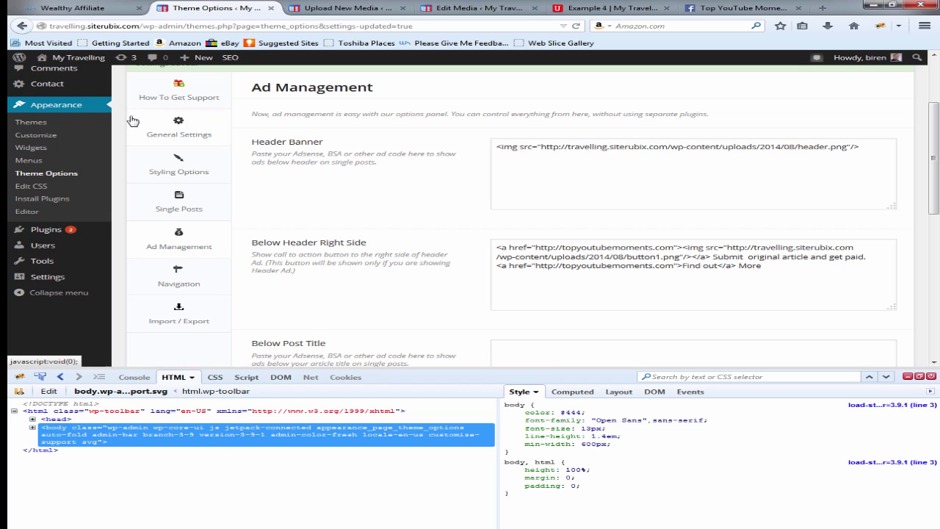
# Step: Open the Widgets page, close the inspector, and scroll the Example 4 post toward Related Posts
pyautogui.click(35, 147)
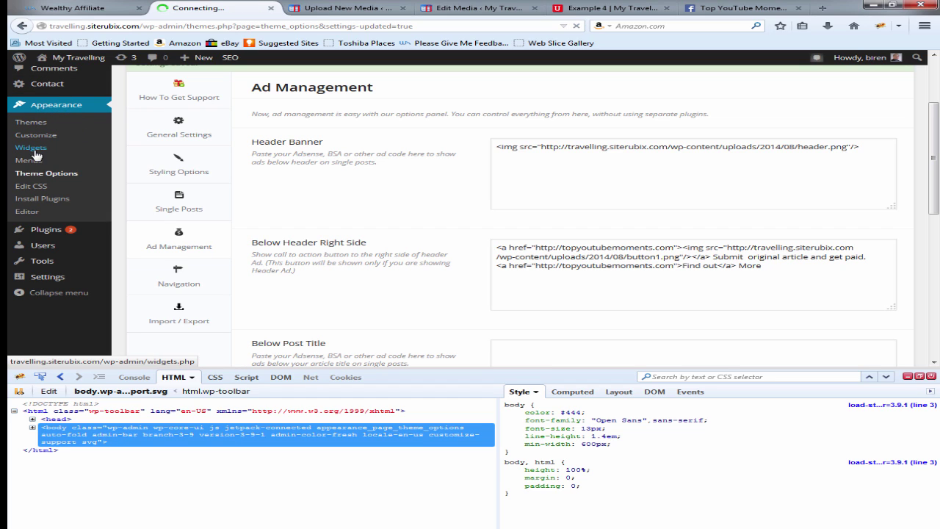
pyautogui.click(931, 377)
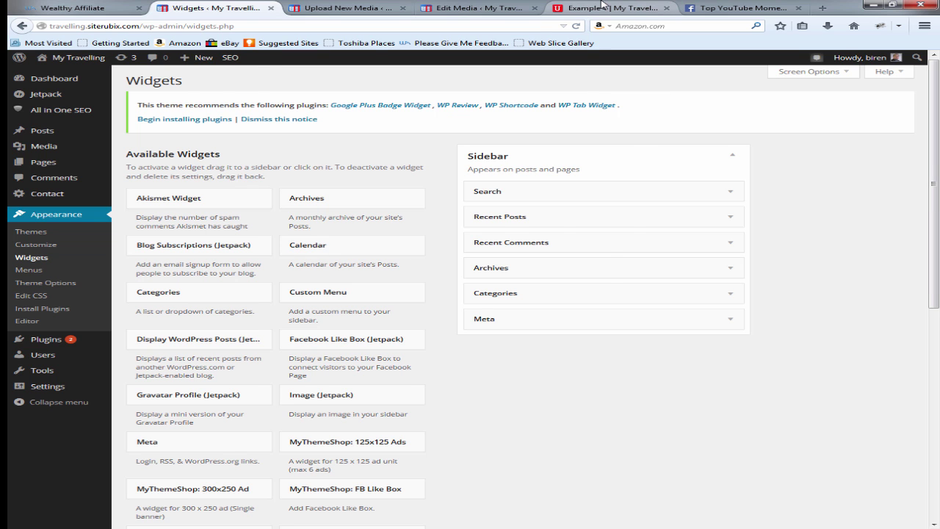
pyautogui.click(604, 7)
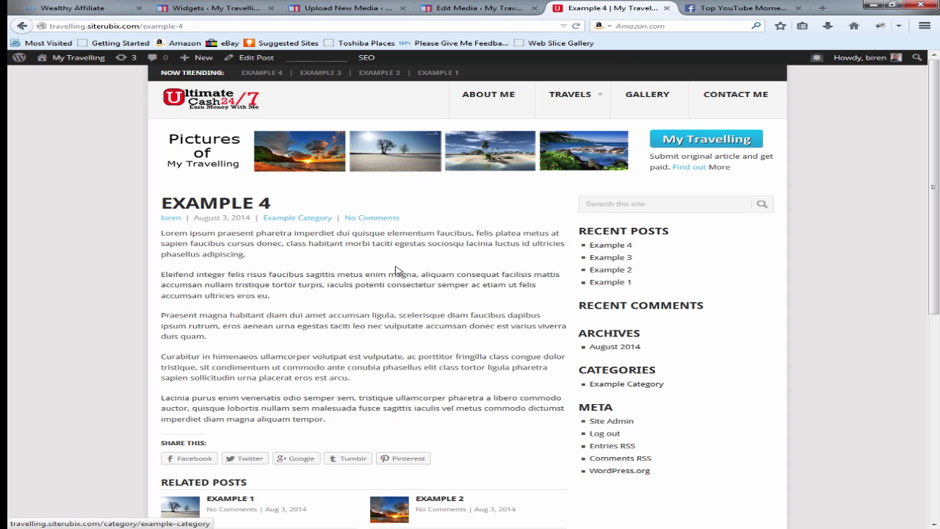
pyautogui.scroll(-3, 402, 275)
pyautogui.scroll(-3, 405, 278)
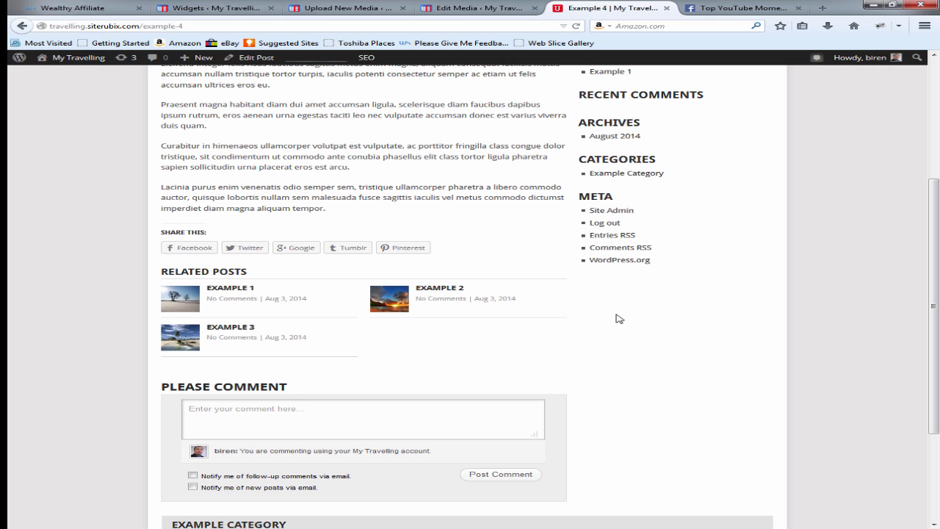
# Step: Bring up the Appearance > Widgets admin page for the My Travelling site
pyautogui.click(206, 7)
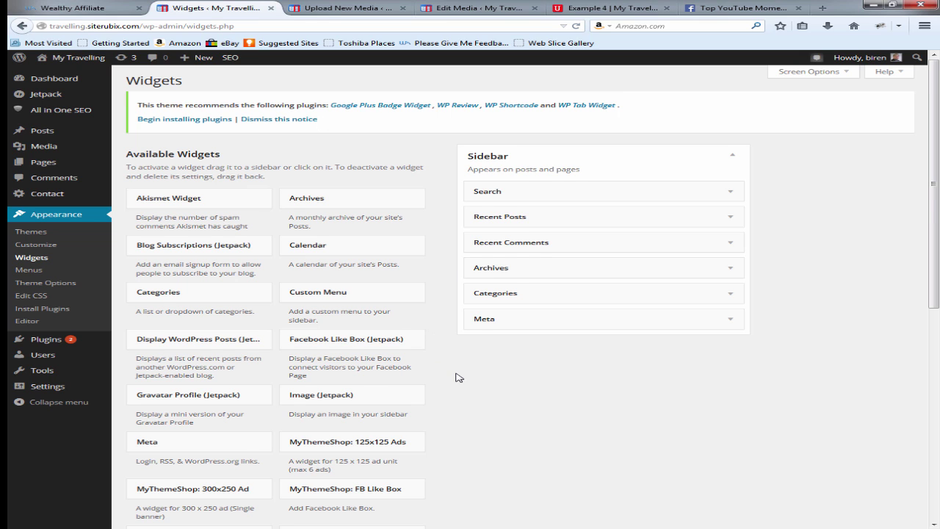
# Step: Remove Recent Posts, Recent Comments, Archives, Categories and Meta from the sidebar, keeping only Search
pyautogui.scroll(-1, 459, 378)
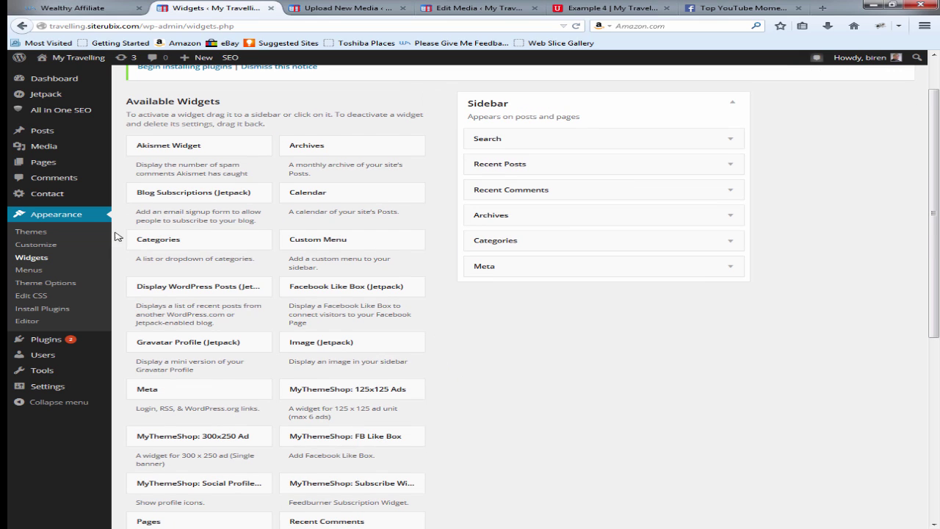
pyautogui.click(30, 269)
pyautogui.moveTo(541, 168); pyautogui.dragTo(248, 169)
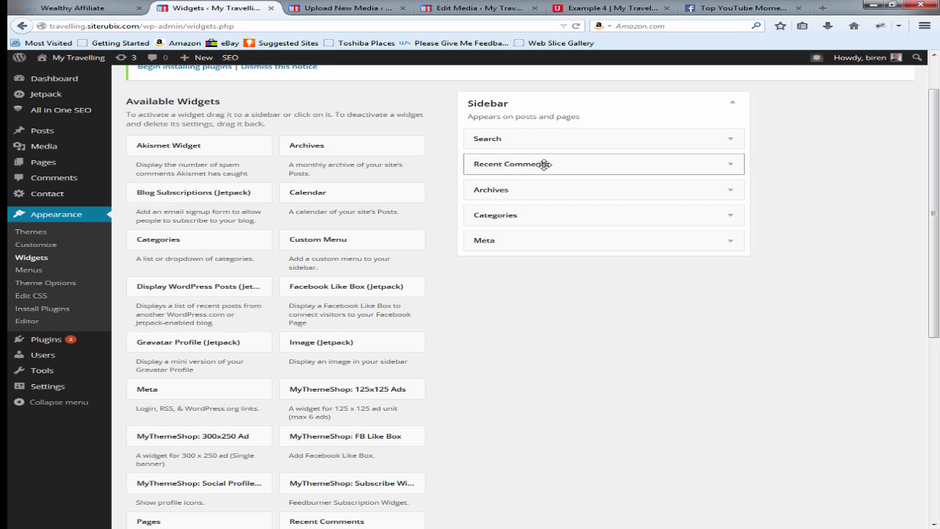
pyautogui.moveTo(541, 163); pyautogui.dragTo(343, 164)
pyautogui.moveTo(564, 169); pyautogui.dragTo(352, 172)
pyautogui.moveTo(529, 162); pyautogui.dragTo(288, 166)
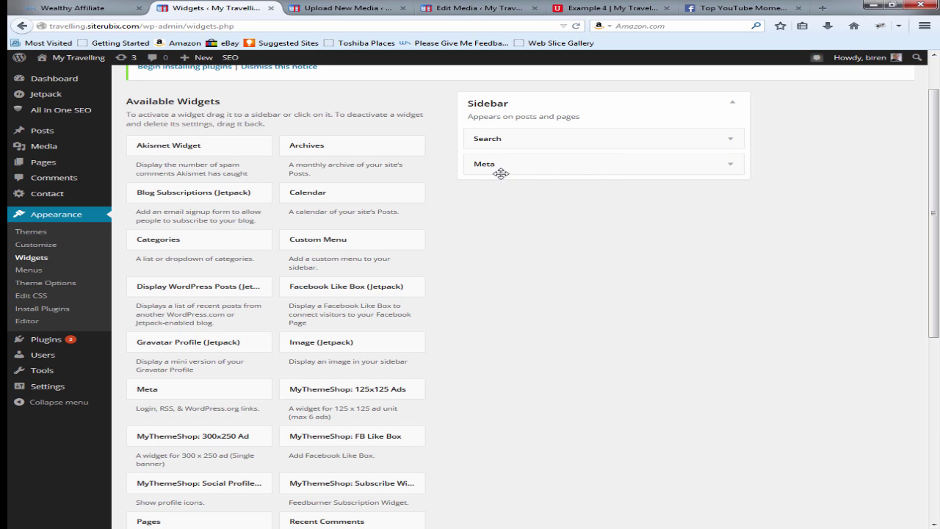
pyautogui.moveTo(566, 163); pyautogui.dragTo(346, 177)
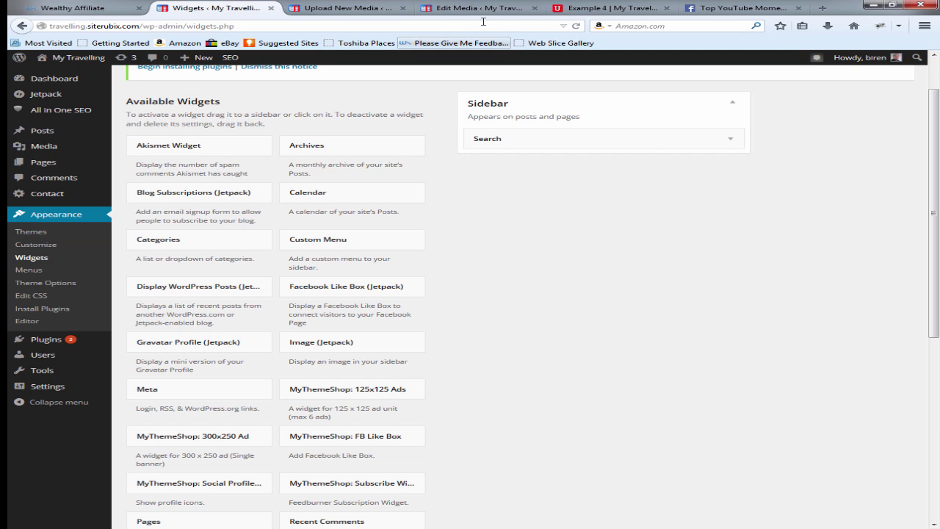
pyautogui.click(606, 8)
# Step: Review the homepage with its search-only sidebar and try its search box, then return to Widgets
pyautogui.scroll(5, 168, 301)
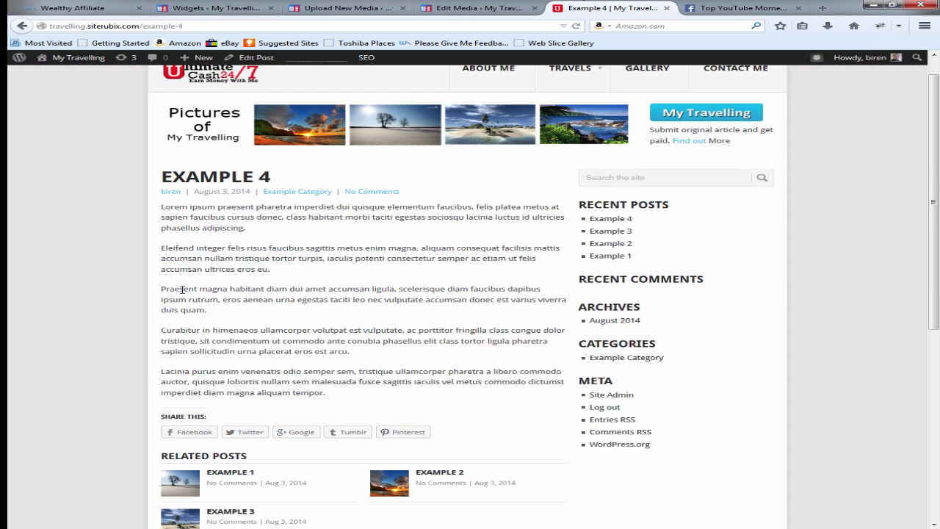
pyautogui.click(202, 97)
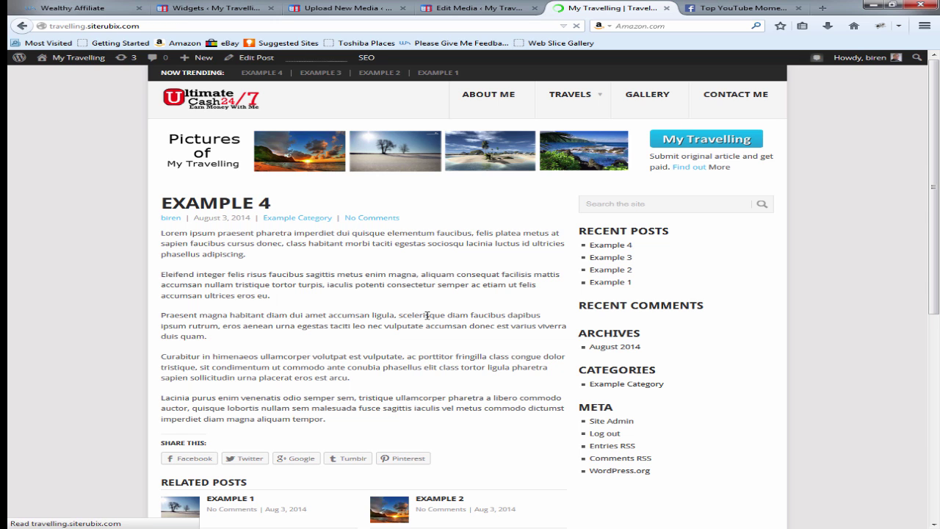
pyautogui.scroll(-4, 482, 434)
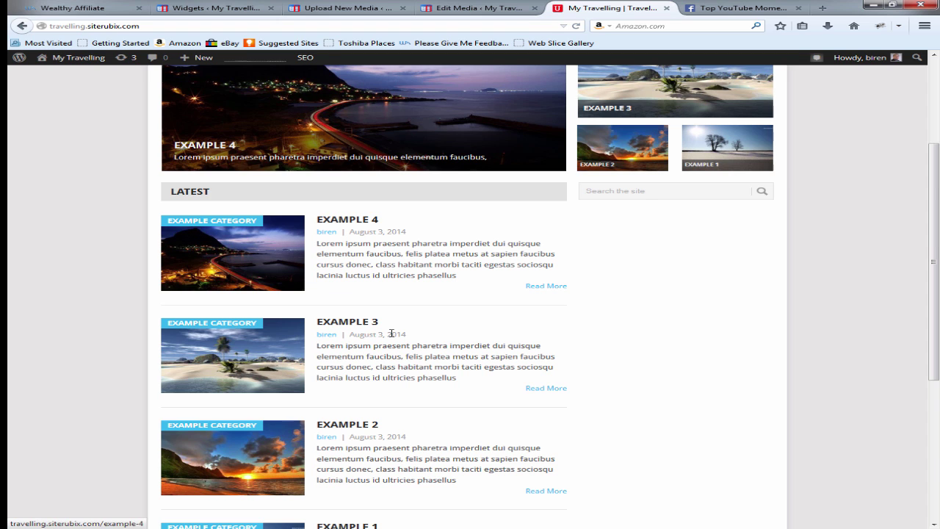
pyautogui.scroll(-6, 392, 333)
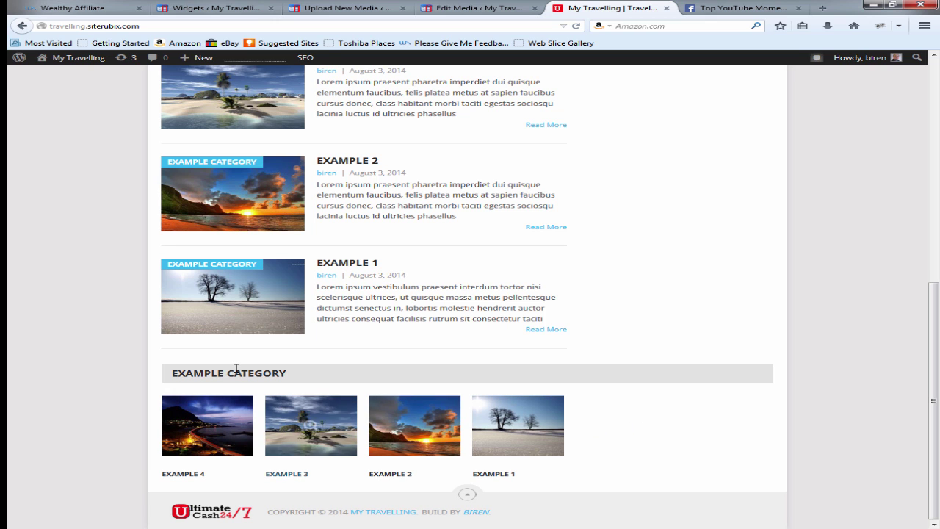
pyautogui.scroll(10, 580, 299)
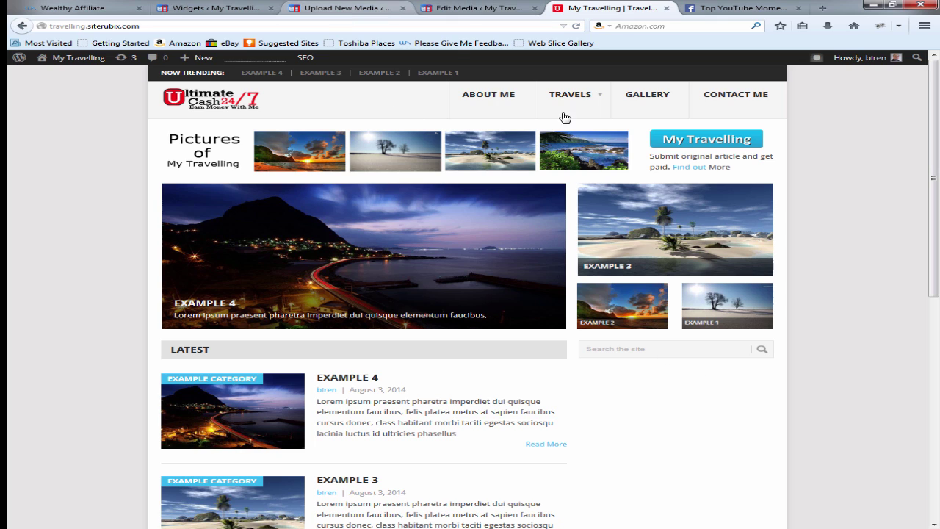
pyautogui.click(622, 349)
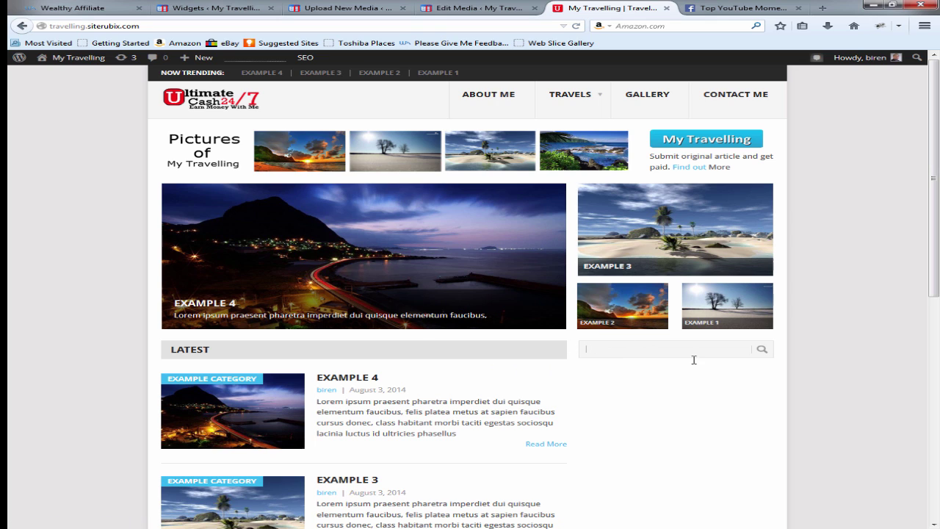
pyautogui.click(224, 6)
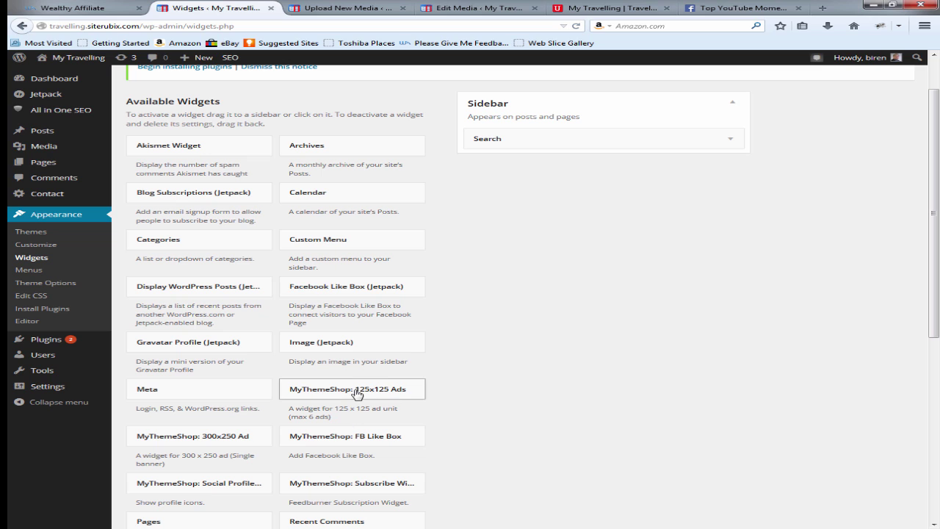
# Step: Add the 125x125 Ads widget to the sidebar and copy Ad 1's image URL into Ads 3–6
pyautogui.moveTo(350, 388); pyautogui.dragTo(533, 155)
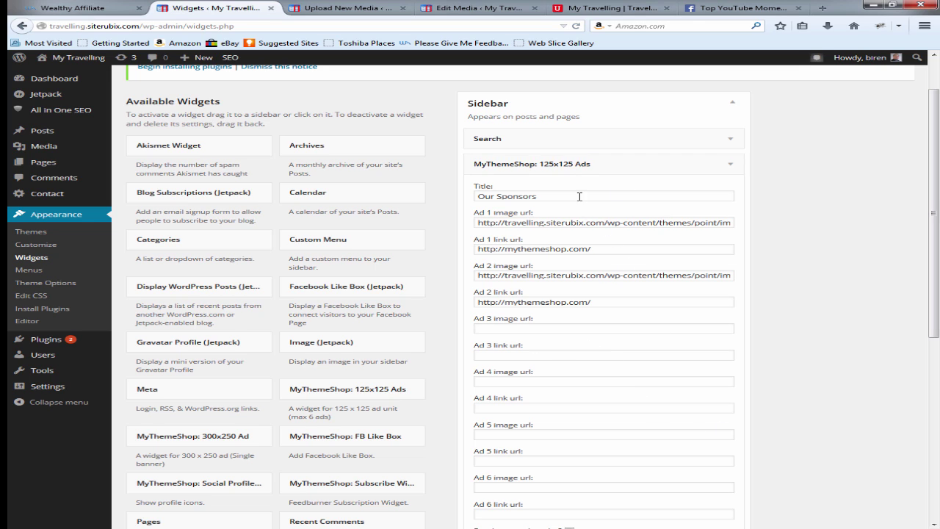
pyautogui.click(634, 223)
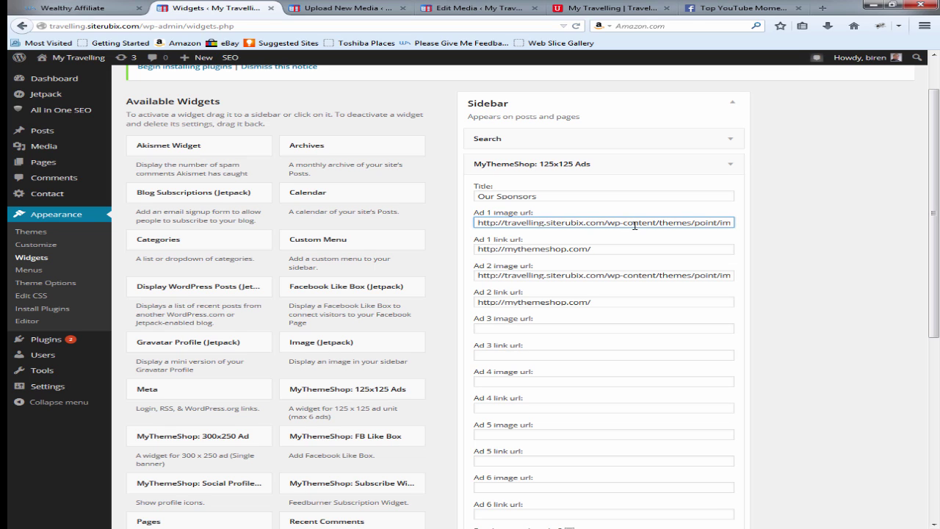
pyautogui.tripleClick(635, 223)
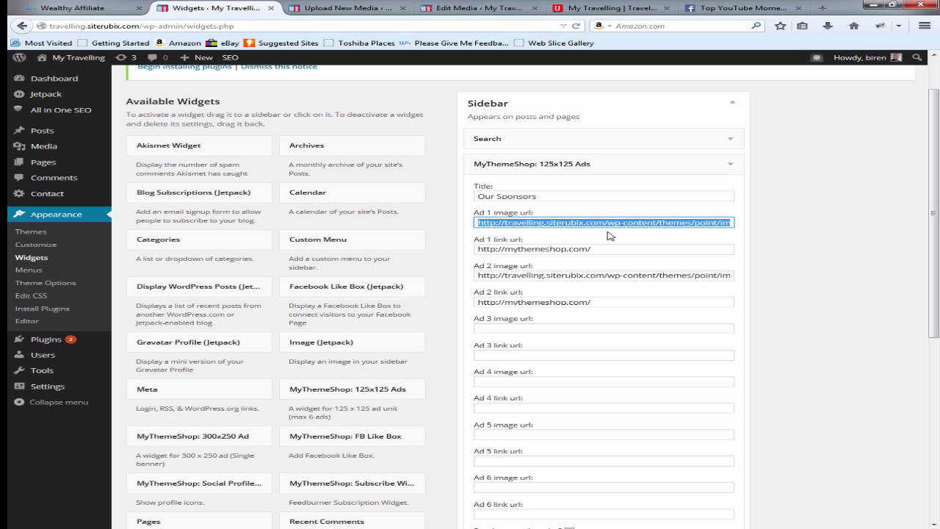
pyautogui.click(541, 328)
pyautogui.hotkey('ctrl', 'v')
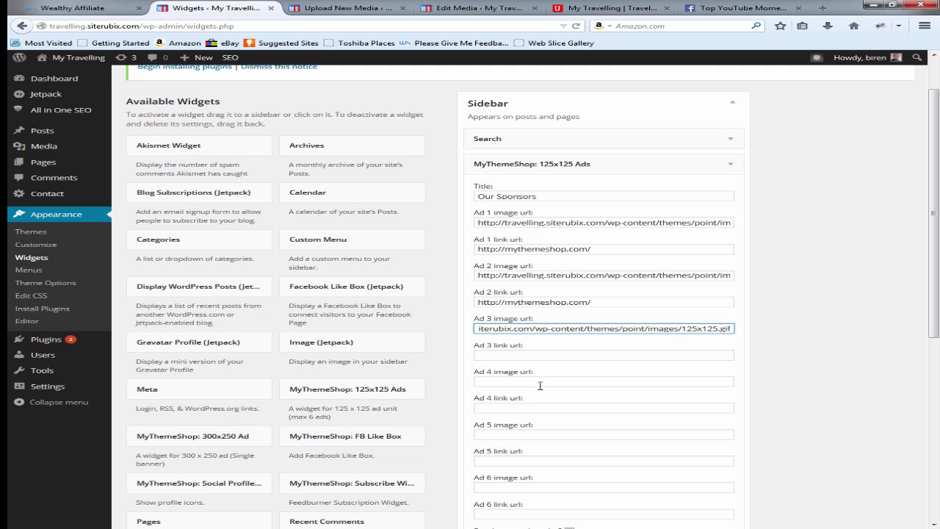
pyautogui.click(540, 384)
pyautogui.write('http://travelling.siterubix.com/wp-content/themes/point/images/125x125.gif')
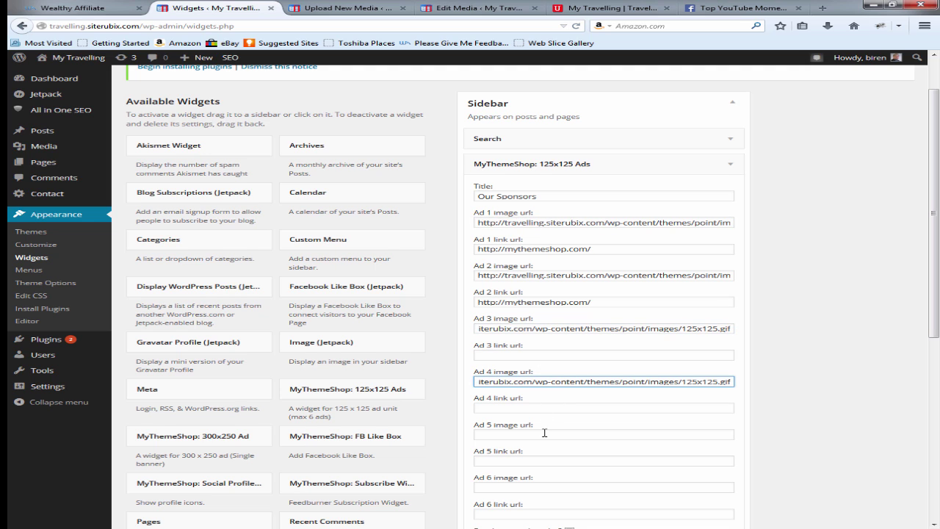
pyautogui.click(544, 433)
pyautogui.write('http://travelling.siterubix.com/wp-content/themes/point/images/125x125.gif')
pyautogui.click(558, 487)
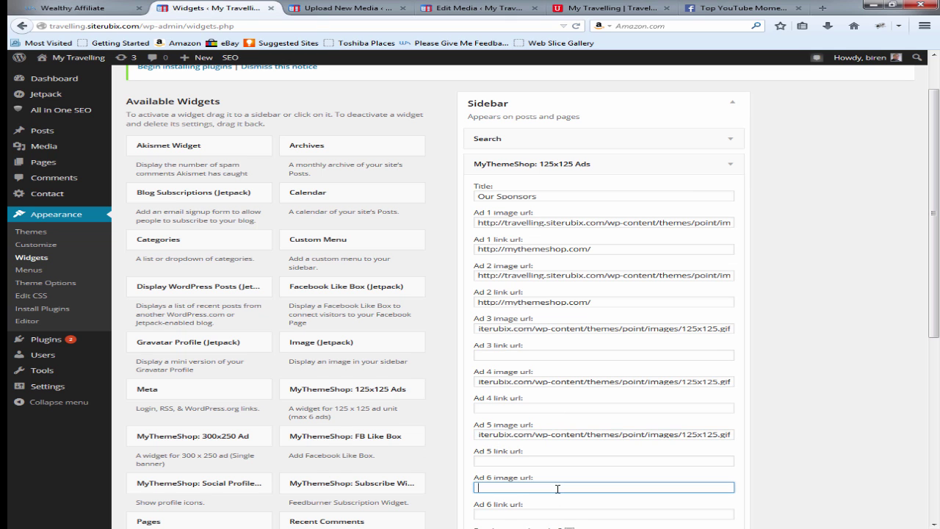
pyautogui.write('http://travelling.siterubix.com/wp-content/themes/point/images/125x125.gif')
pyautogui.scroll(-4, 562, 491)
pyautogui.scroll(4, 564, 492)
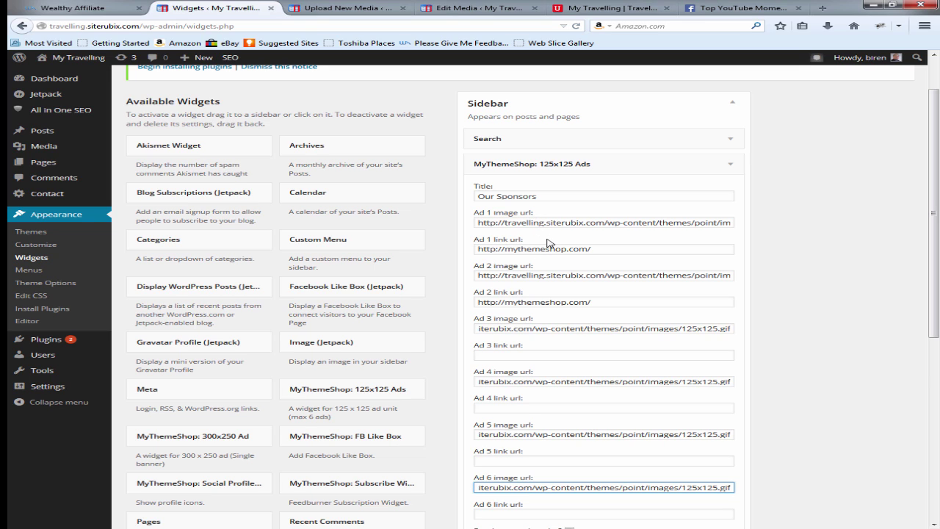
pyautogui.moveTo(590, 250); pyautogui.dragTo(473, 247)
pyautogui.hotkey('ctrl', 'c')
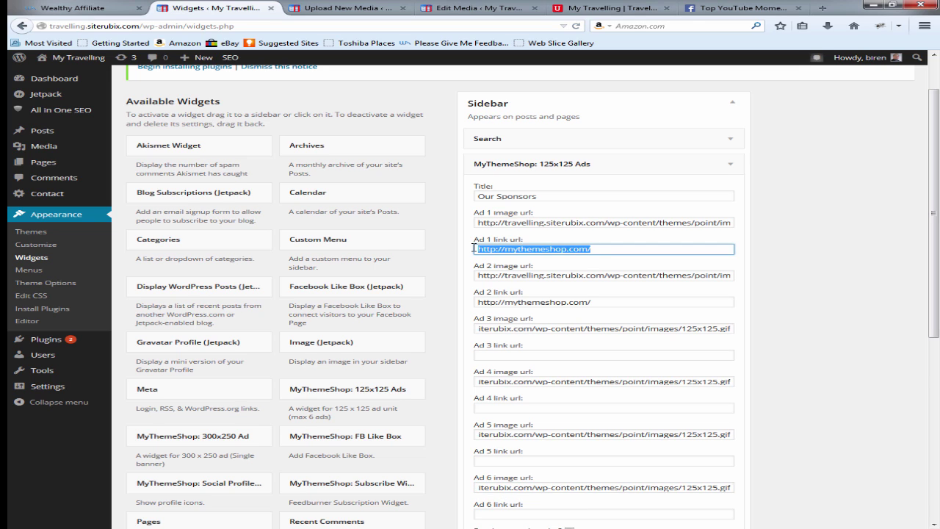
pyautogui.click(526, 355)
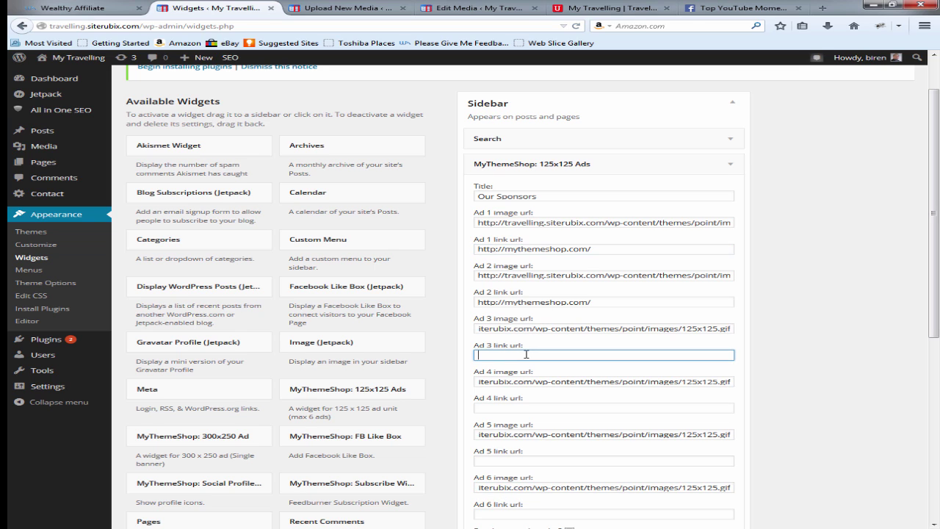
pyautogui.hotkey('ctrl', 'v')
pyautogui.scroll(-3, 572, 392)
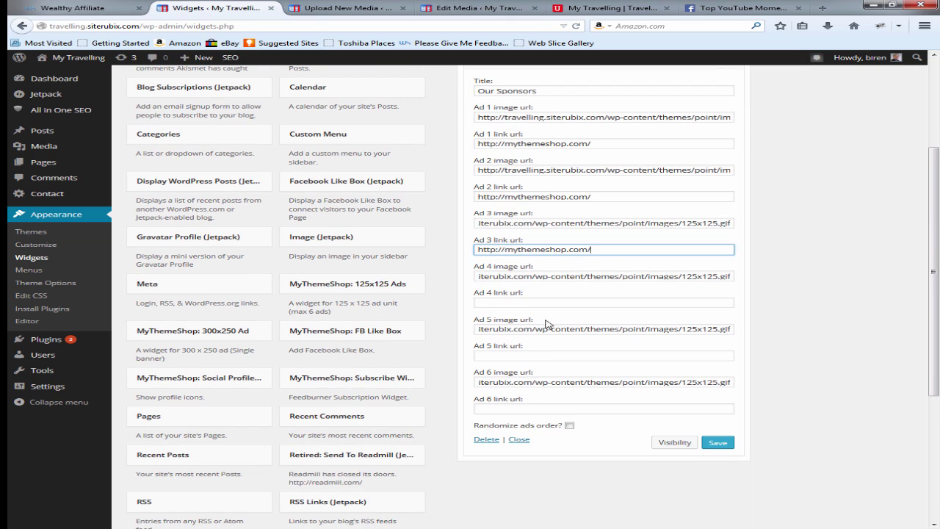
pyautogui.click(554, 302)
pyautogui.hotkey('ctrl', 'v')
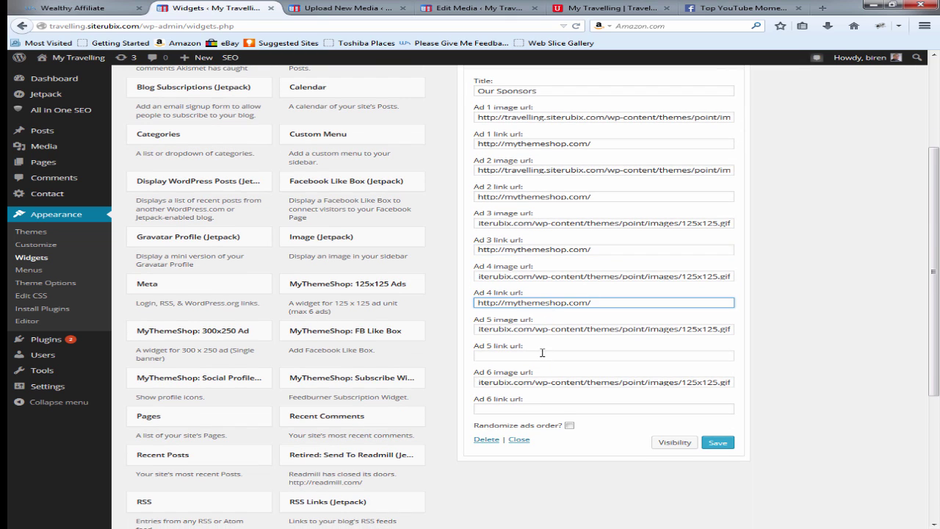
pyautogui.click(542, 354)
pyautogui.hotkey('ctrl', 'v')
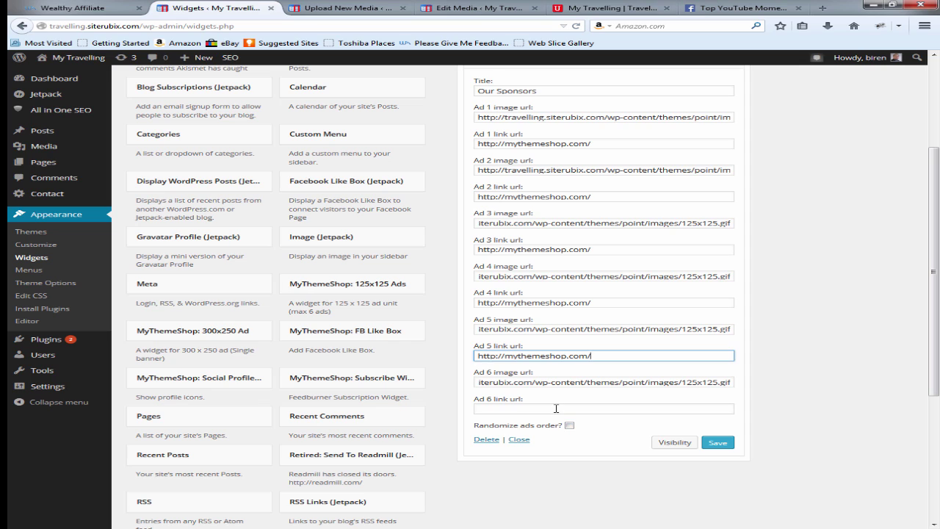
pyautogui.click(556, 408)
pyautogui.hotkey('ctrl', 'v')
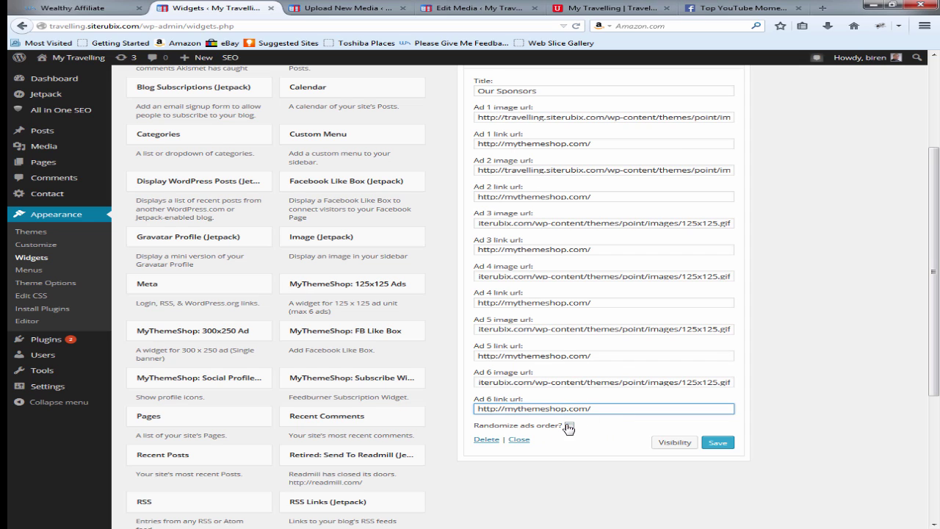
# Step: Enable random ad order, save the Our Sponsors widget, and reload the homepage
pyautogui.click(569, 425)
pyautogui.click(727, 443)
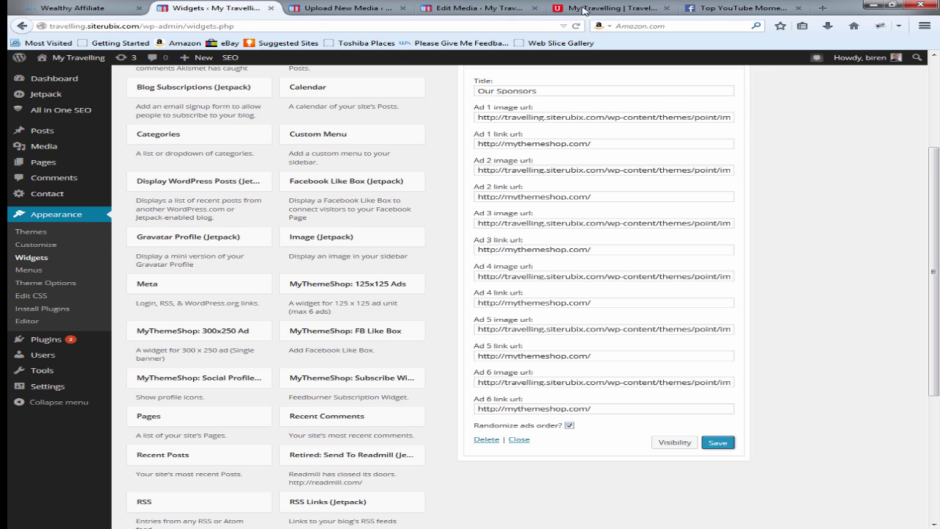
pyautogui.click(585, 9)
pyautogui.click(576, 25)
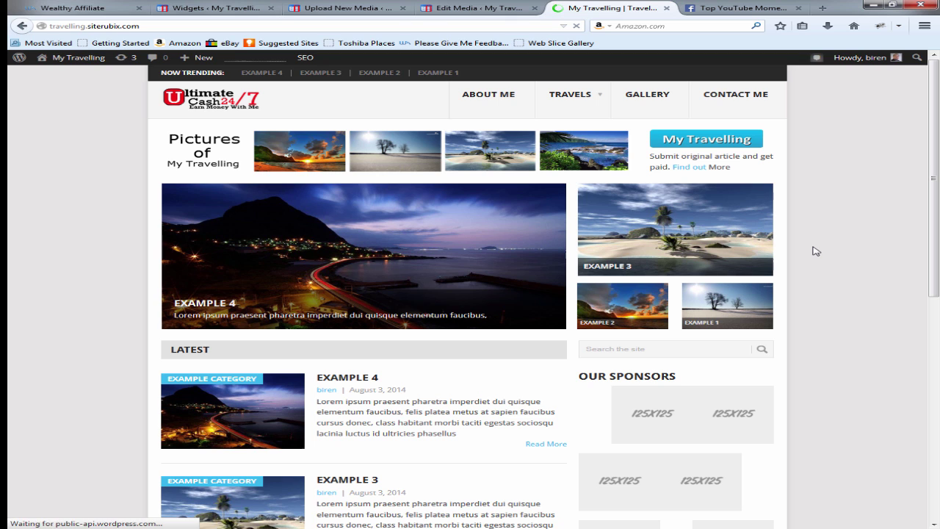
# Step: Scroll the homepage to view the Our Sponsors ad blocks, then go back to Widgets
pyautogui.scroll(-5, 815, 251)
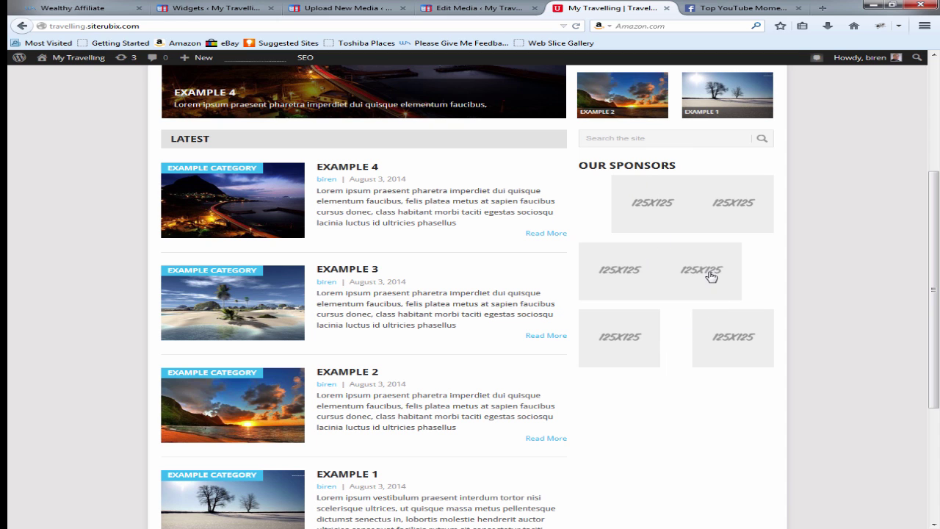
pyautogui.scroll(5, 802, 238)
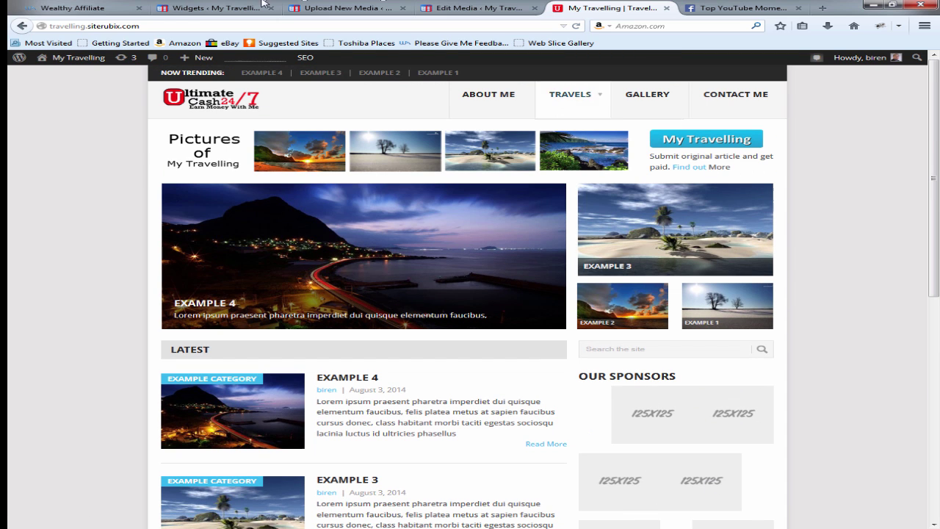
pyautogui.click(209, 8)
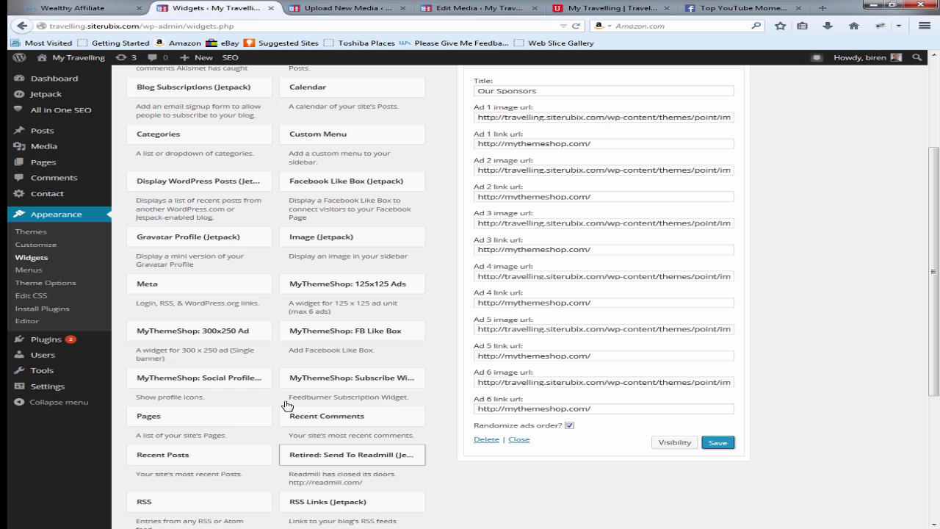
# Step: Remove the 125x125 sponsor ads widget from the sidebar
pyautogui.scroll(3, 538, 262)
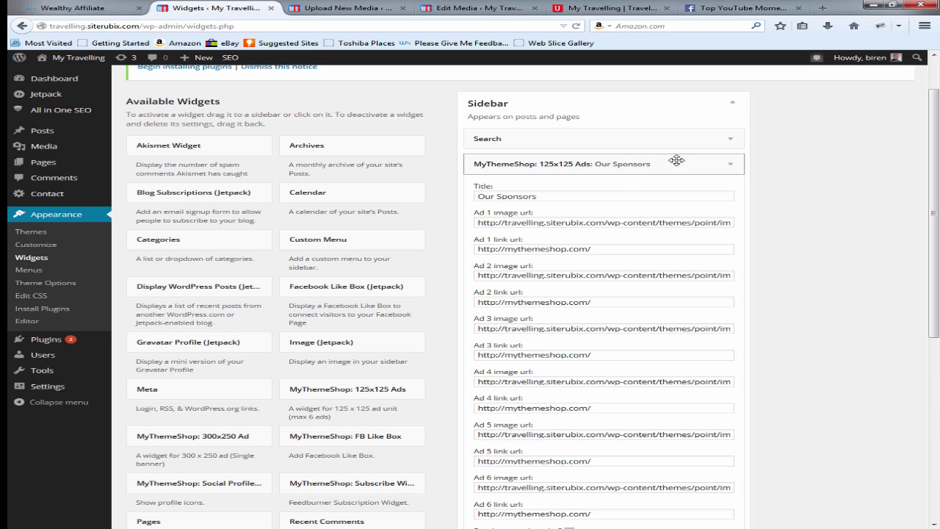
pyautogui.scroll(-3, 580, 426)
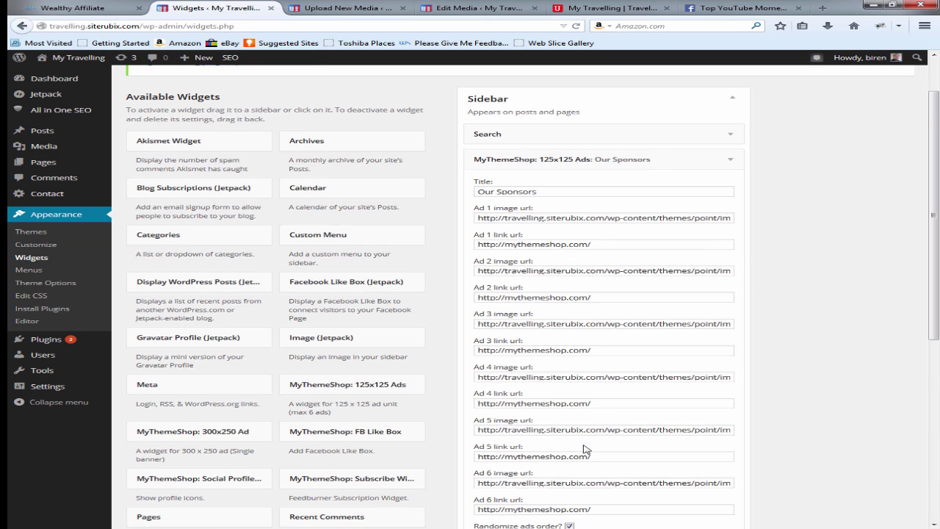
pyautogui.scroll(3, 808, 389)
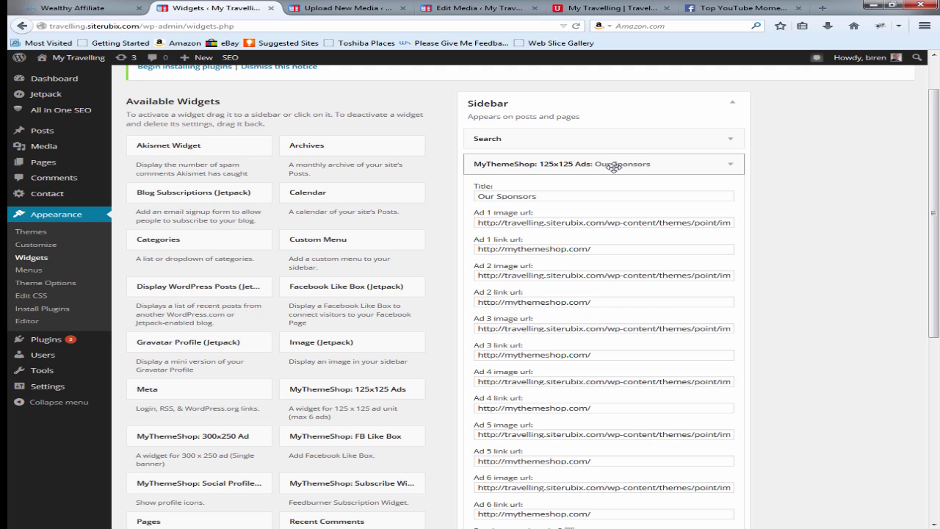
pyautogui.moveTo(613, 166); pyautogui.dragTo(274, 180)
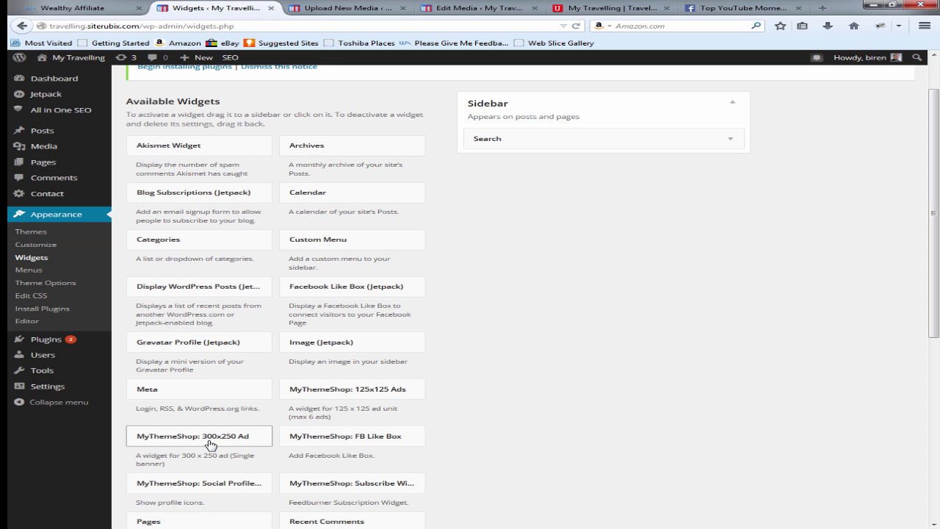
# Step: Add a 300x250 Ad widget titled 'Our Sponsors' to the sidebar and save it
pyautogui.moveTo(220, 439); pyautogui.dragTo(566, 158)
pyautogui.click(519, 192)
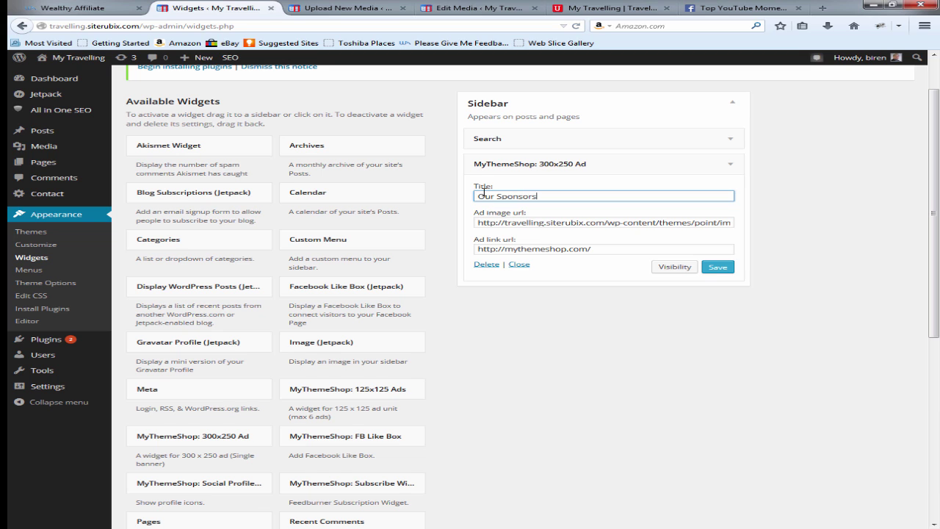
pyautogui.write('Our Sponsors')
pyautogui.click(718, 266)
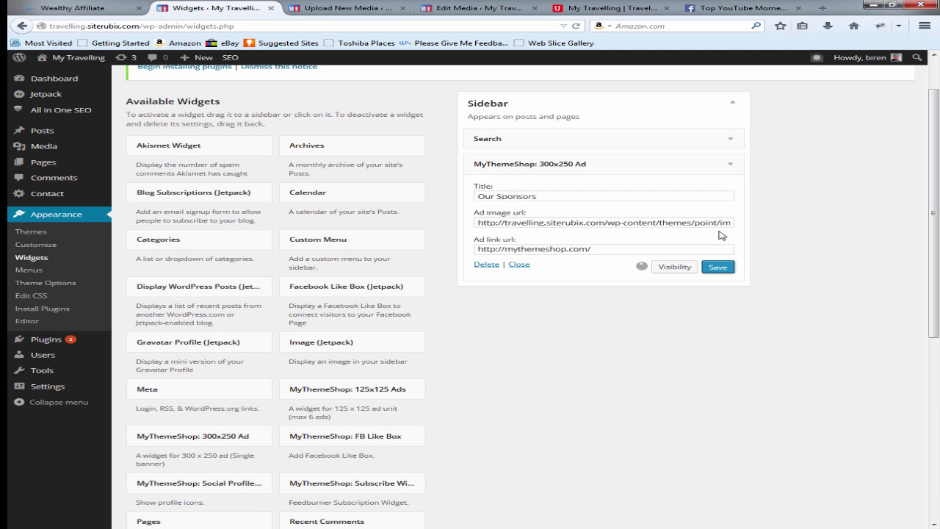
pyautogui.click(602, 8)
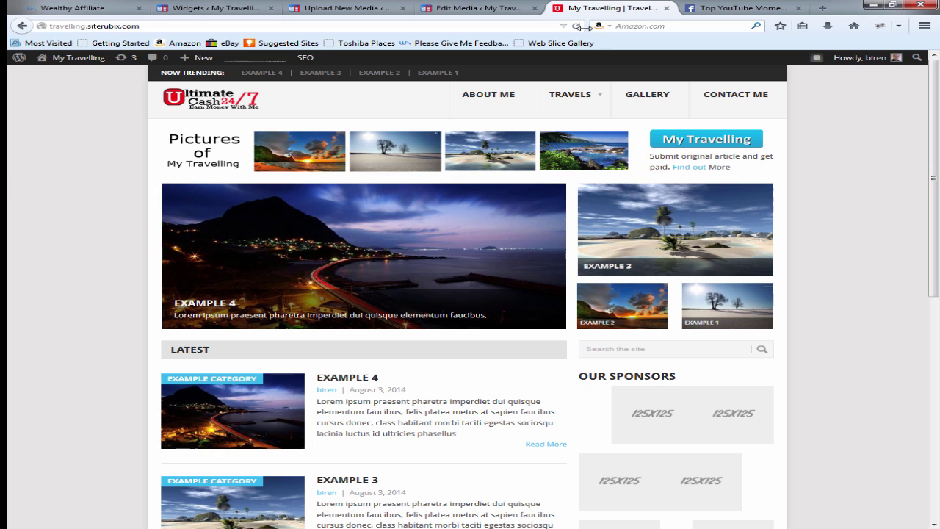
# Step: Reload the front page and scroll to the 300x250 Our Sponsors ad, then return to Widgets
pyautogui.click(575, 27)
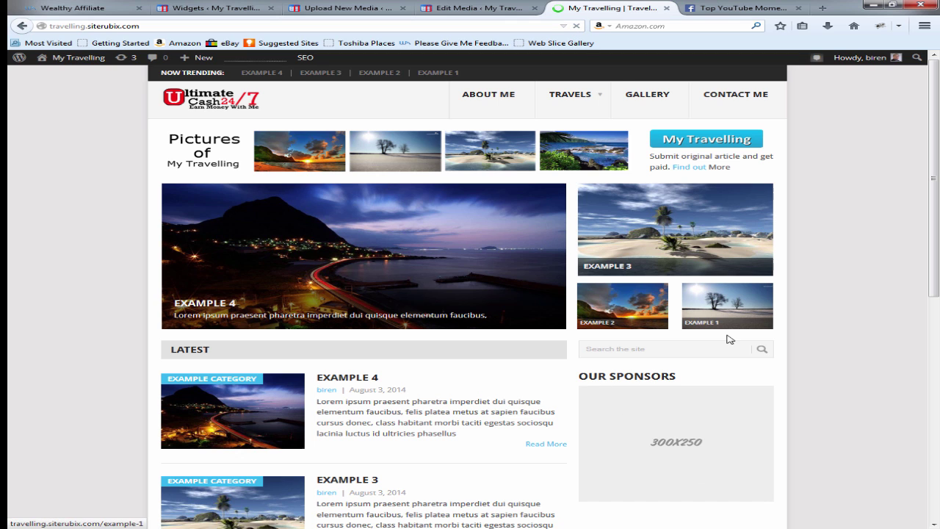
pyautogui.scroll(-3, 768, 420)
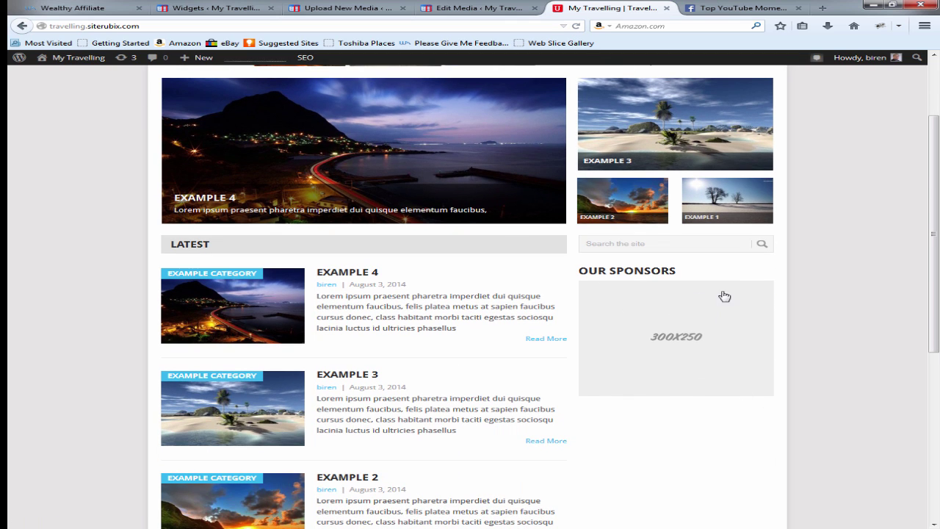
pyautogui.scroll(-2, 734, 315)
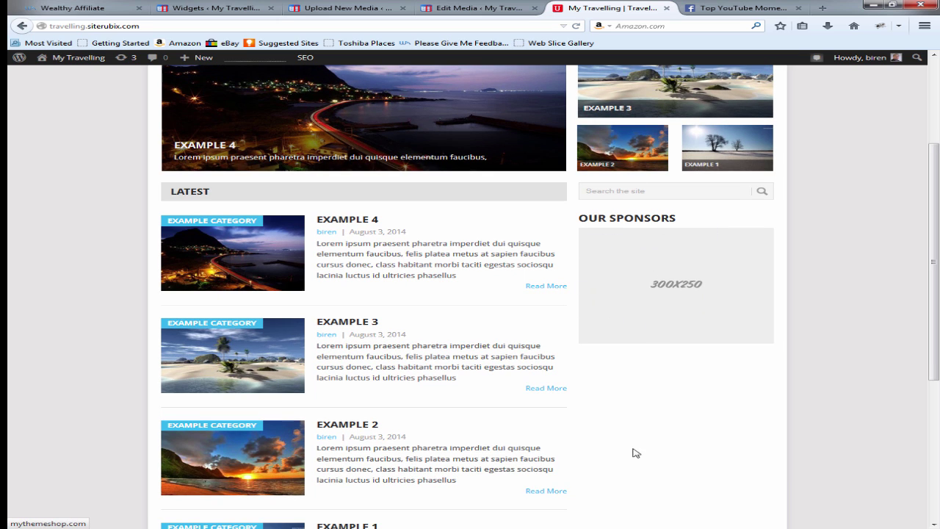
pyautogui.click(208, 9)
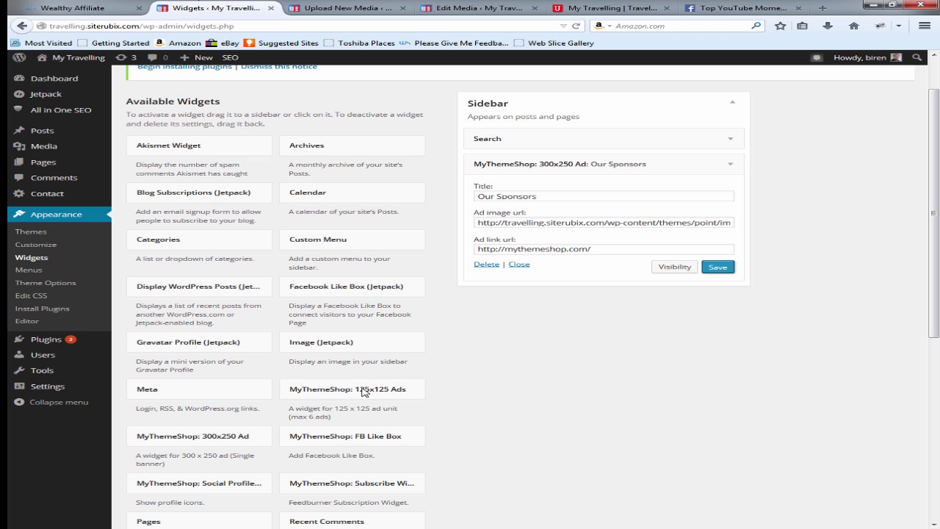
# Step: Collapse Our Sponsors and add a second 300x250 Ad widget saved as 'Our sponsors 2'
pyautogui.click(729, 164)
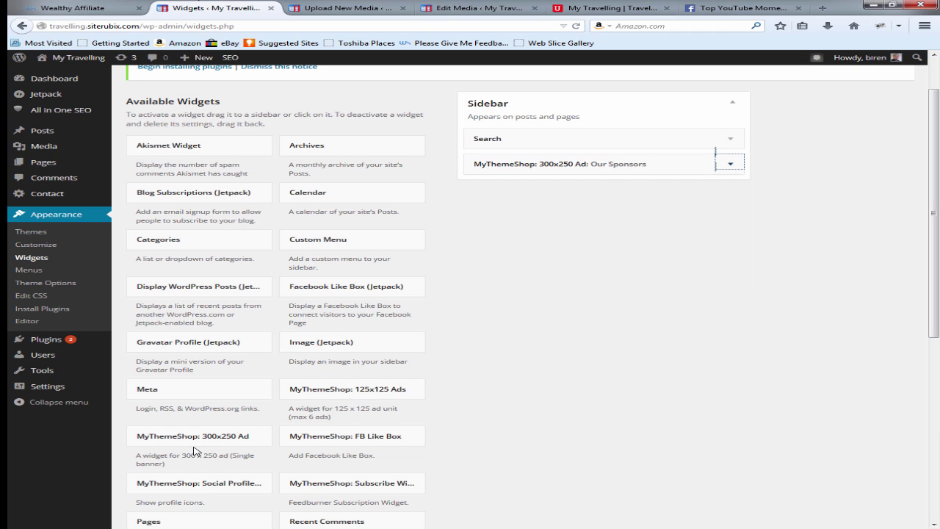
pyautogui.moveTo(220, 432); pyautogui.dragTo(613, 189)
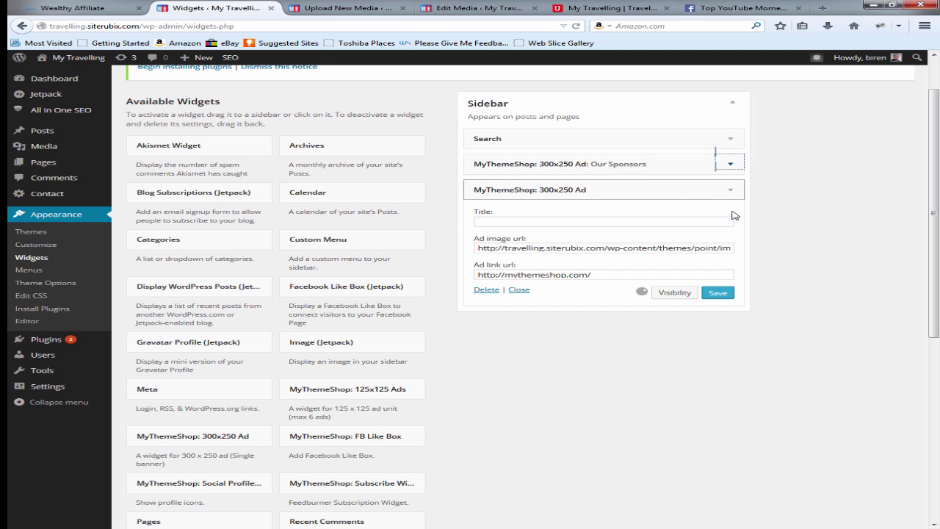
pyautogui.click(588, 224)
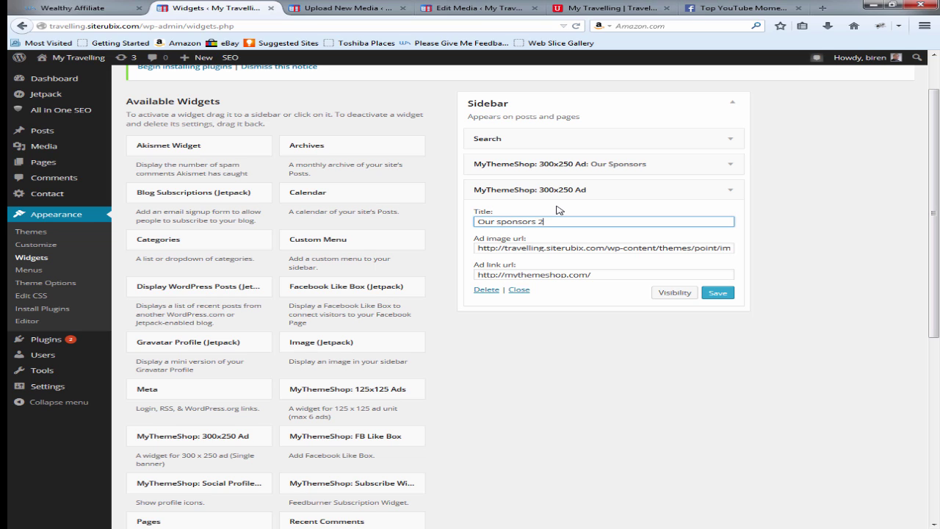
pyautogui.click(717, 292)
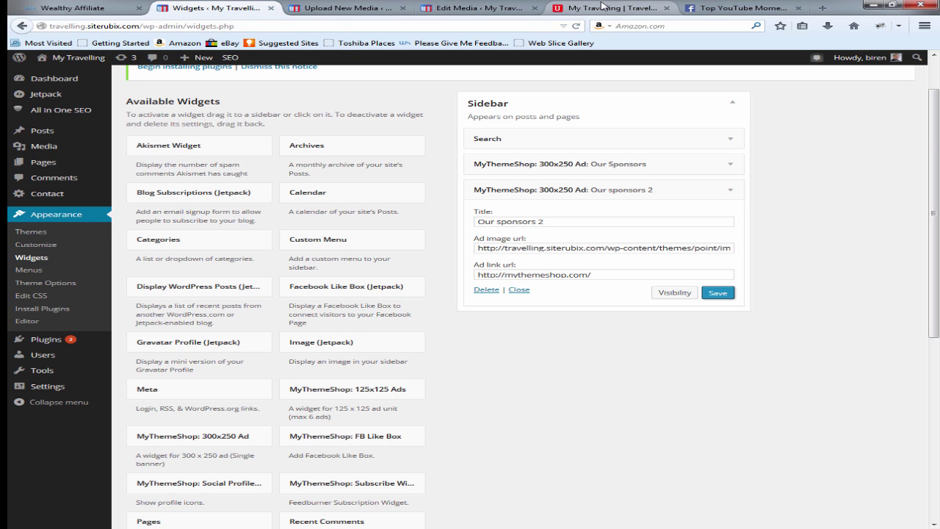
pyautogui.click(609, 7)
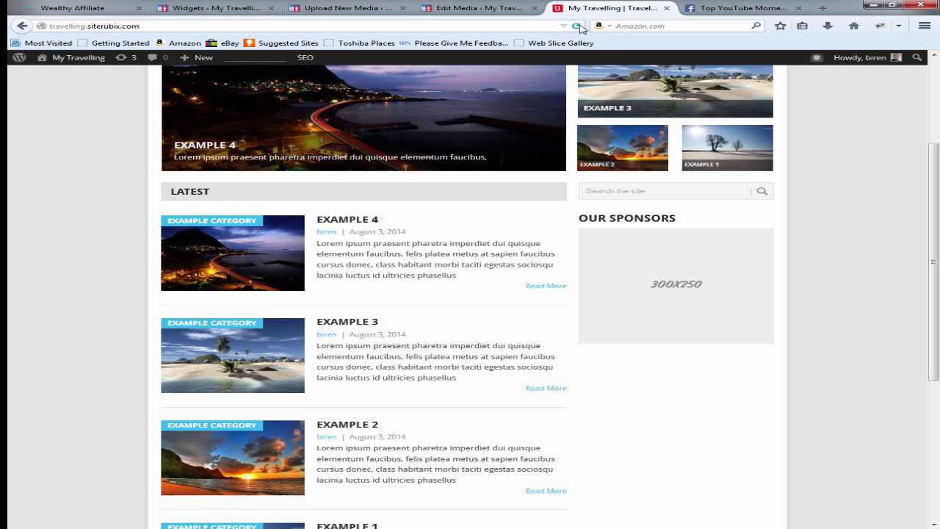
# Step: Reload the front page with both ads, test the sponsor ad's MyThemeShop link, and return to Widgets
pyautogui.click(577, 26)
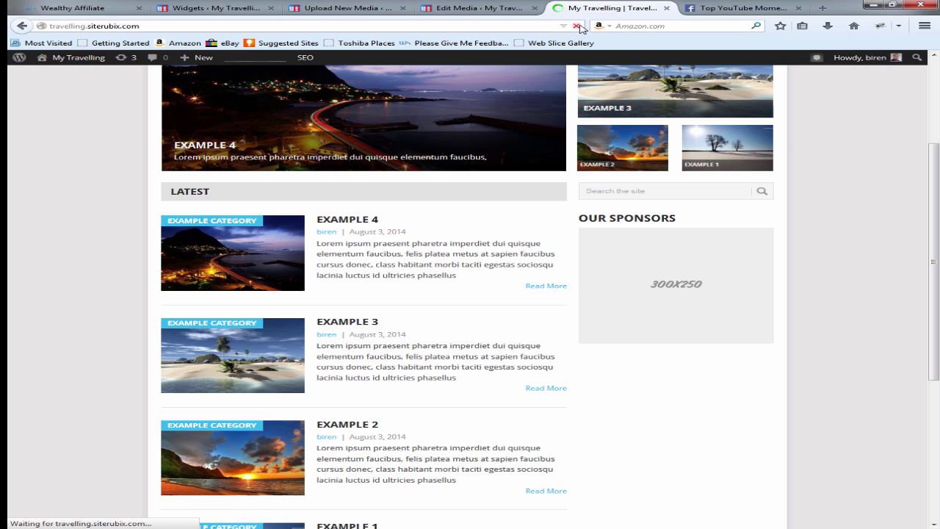
pyautogui.click(676, 275)
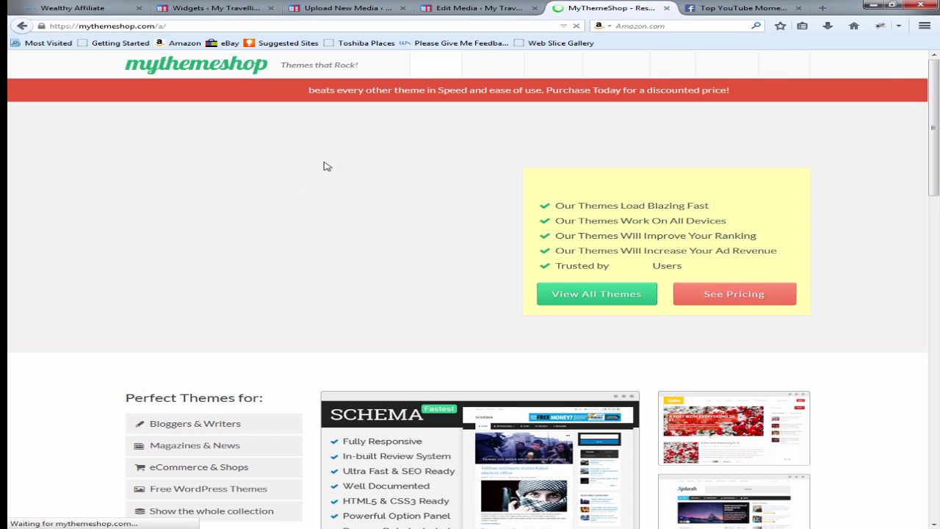
pyautogui.click(23, 26)
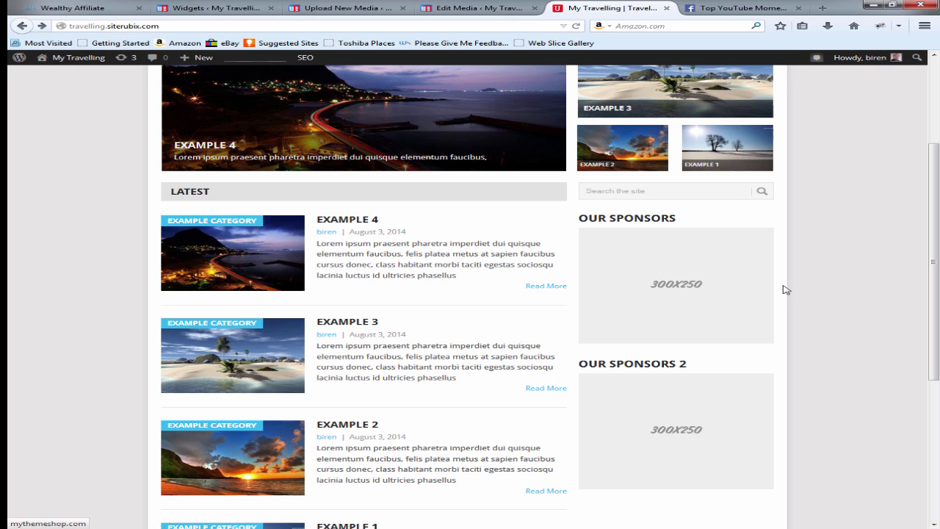
pyautogui.scroll(-2, 627, 294)
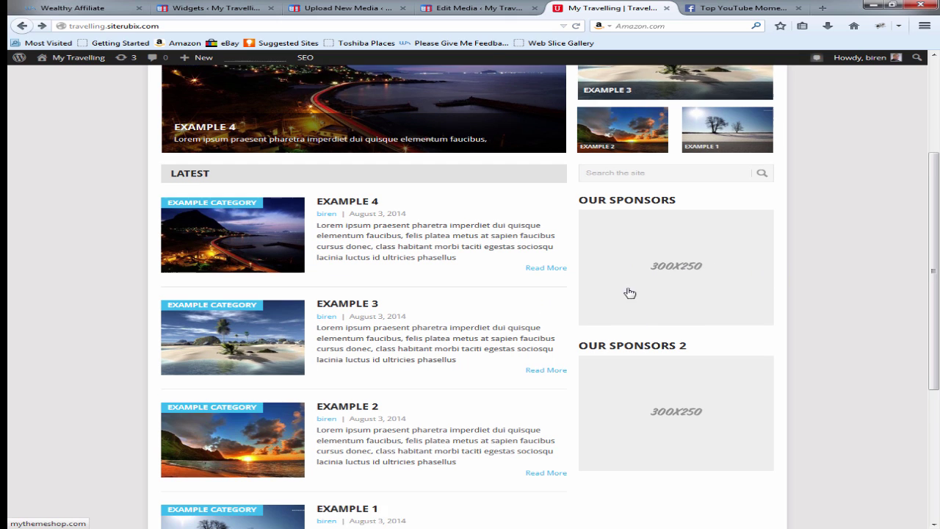
pyautogui.click(201, 7)
pyautogui.scroll(-5, 286, 315)
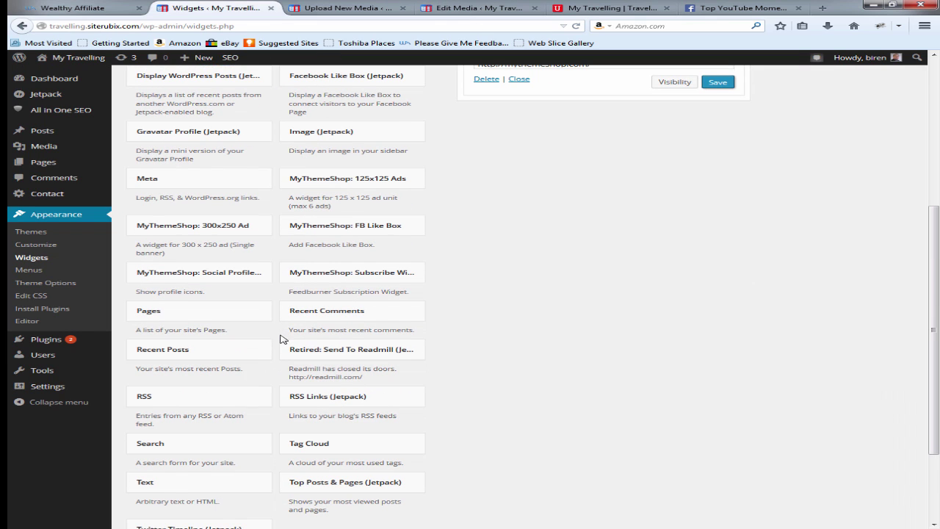
# Step: Add a Text widget to the sidebar and remove both 300x250 sponsor ad widgets
pyautogui.scroll(-1, 271, 485)
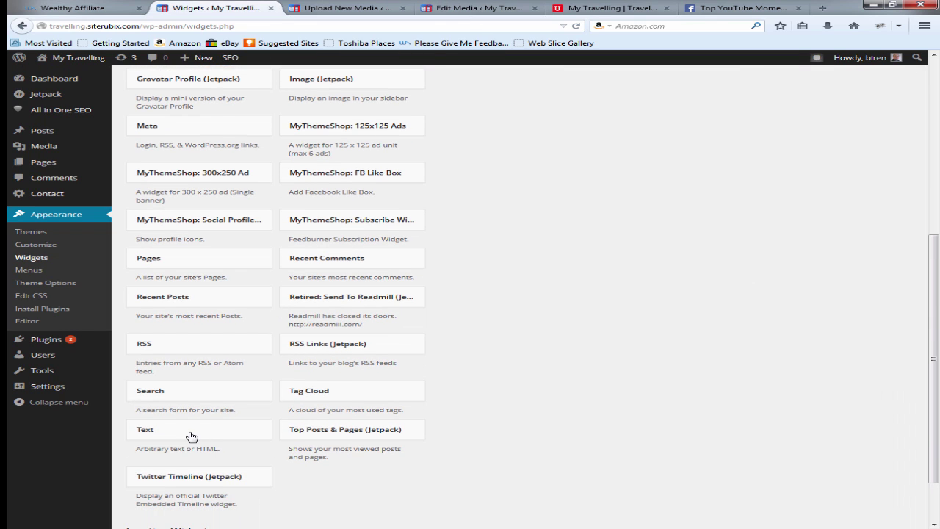
pyautogui.moveTo(191, 436); pyautogui.dragTo(556, 117)
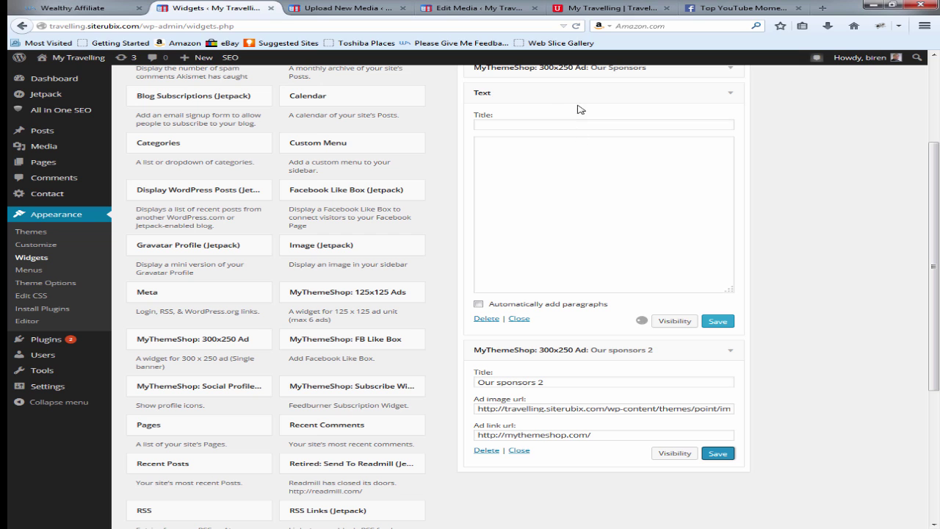
pyautogui.click(730, 93)
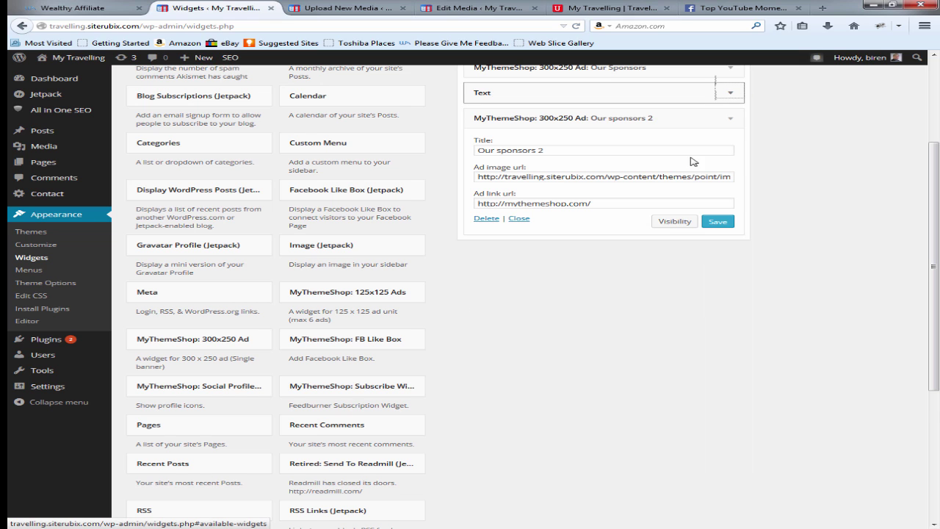
pyautogui.moveTo(593, 119); pyautogui.dragTo(305, 148)
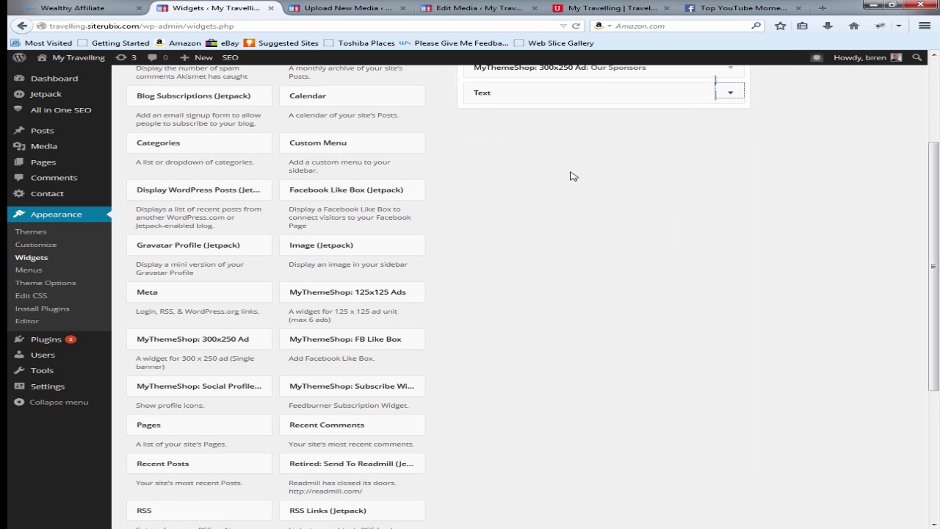
pyautogui.scroll(3, 573, 176)
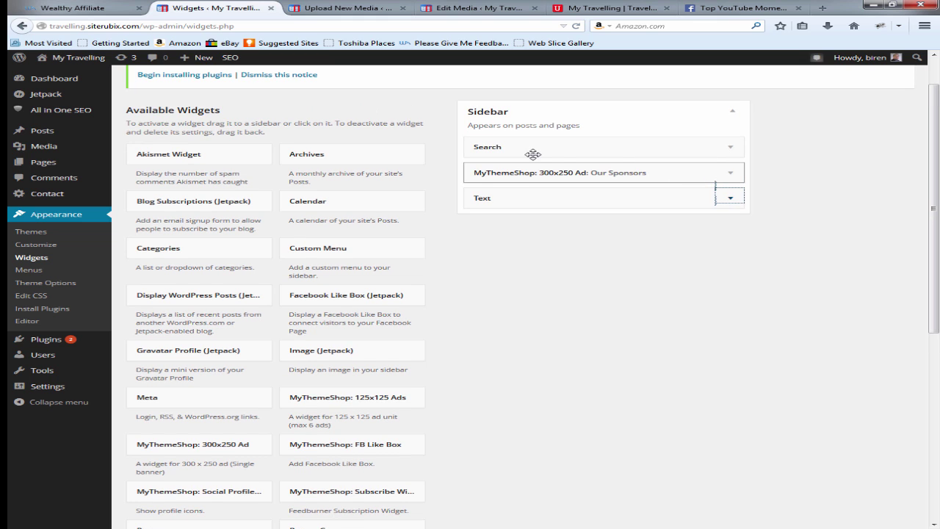
pyautogui.moveTo(532, 173); pyautogui.dragTo(261, 157)
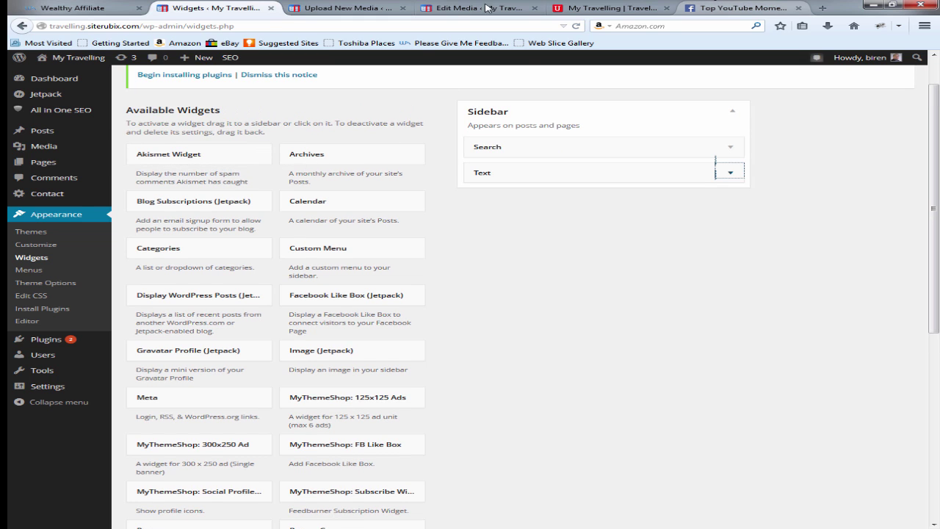
pyautogui.hotkey('ctrl', '9')
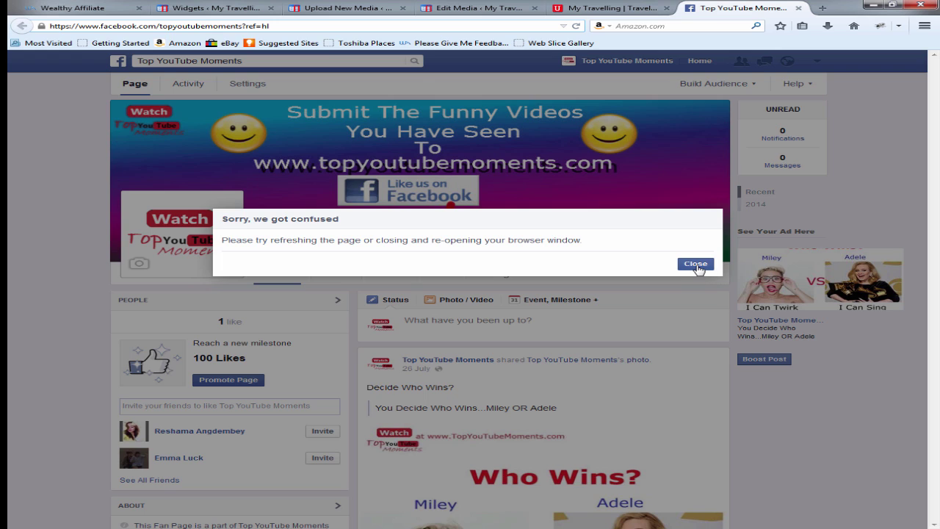
# Step: Dismiss the Facebook error and load getfreeonlinebusinesstraining.com in the last tab
pyautogui.click(696, 262)
pyautogui.click(85, 24)
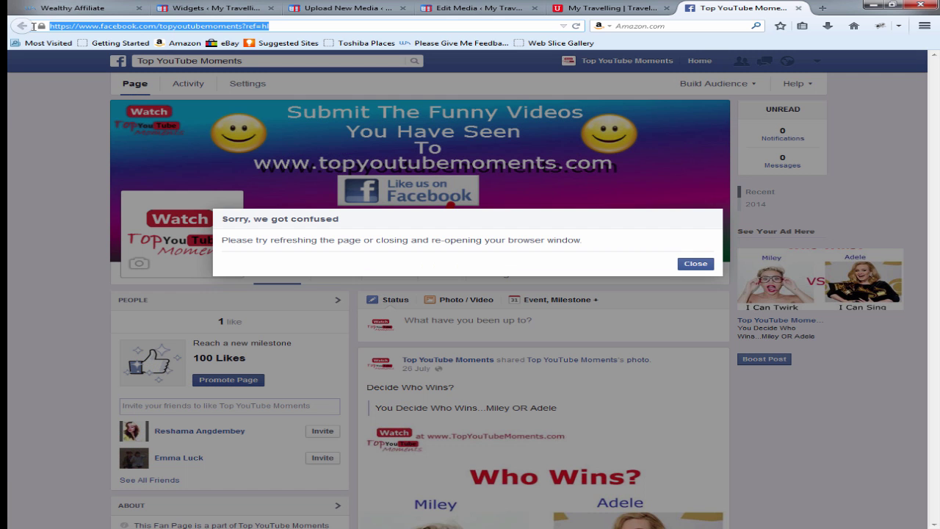
pyautogui.write('ger')
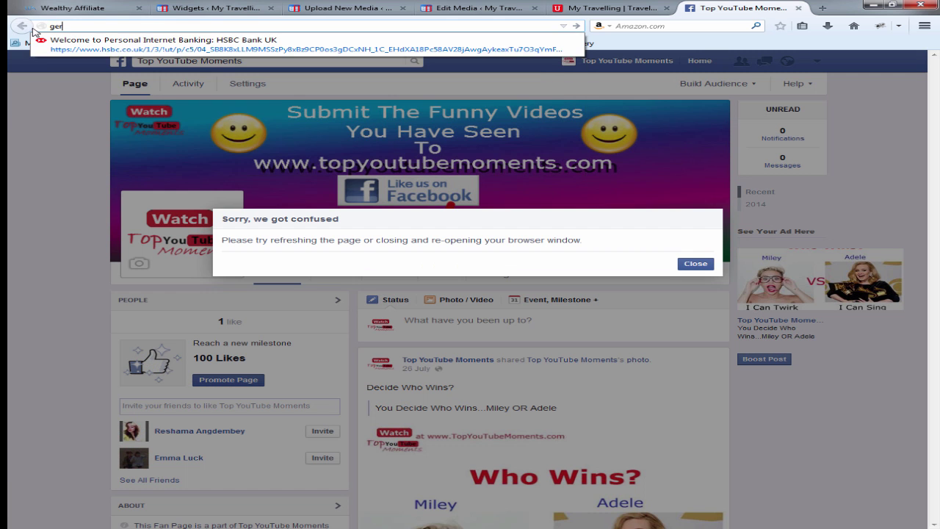
pyautogui.press('BackSpace')
pyautogui.write('t')
pyautogui.press('Return')
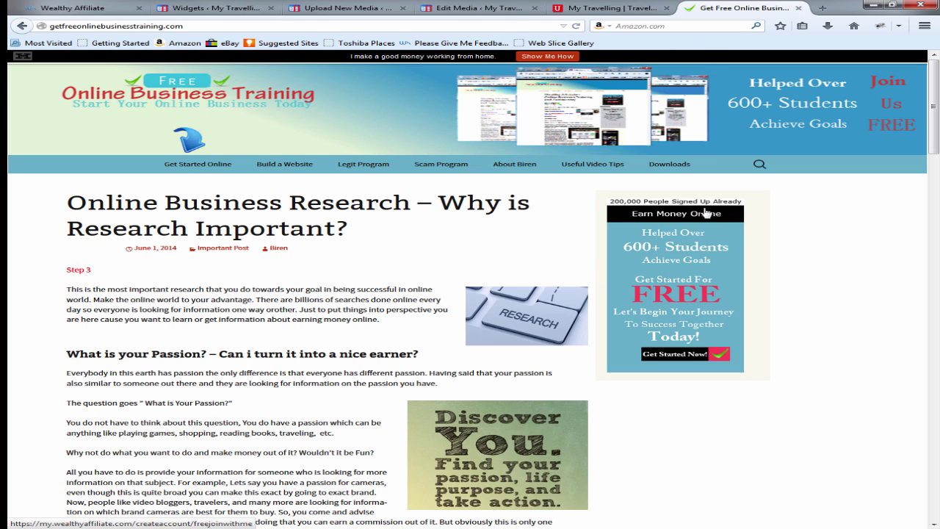
# Step: Follow the training site's sidebar signup ad, go back, and return to the WordPress Widgets page
pyautogui.click(673, 274)
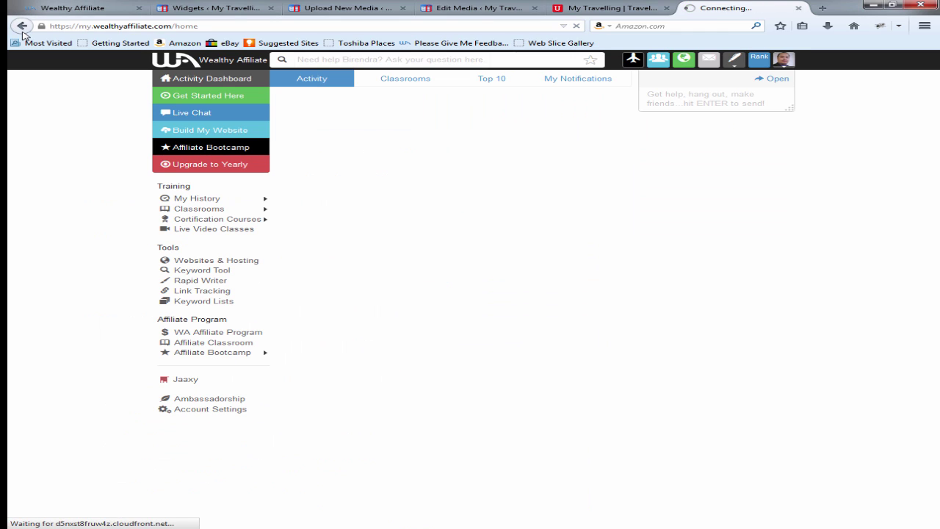
pyautogui.click(22, 29)
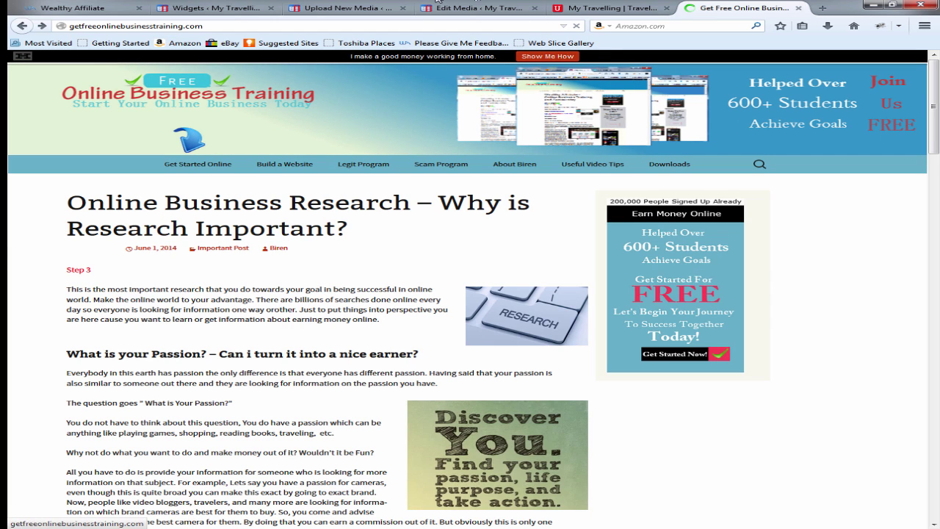
pyautogui.click(216, 8)
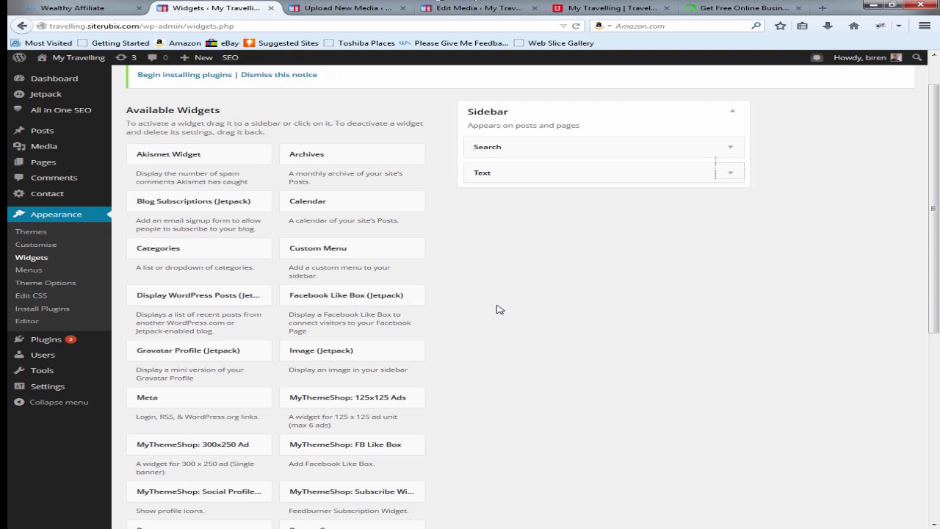
# Step: Title the Sidebar Text widget 'My Ads' and start its HTML linking to topyoutubemoments.com with an empty image
pyautogui.click(730, 174)
pyautogui.click(536, 204)
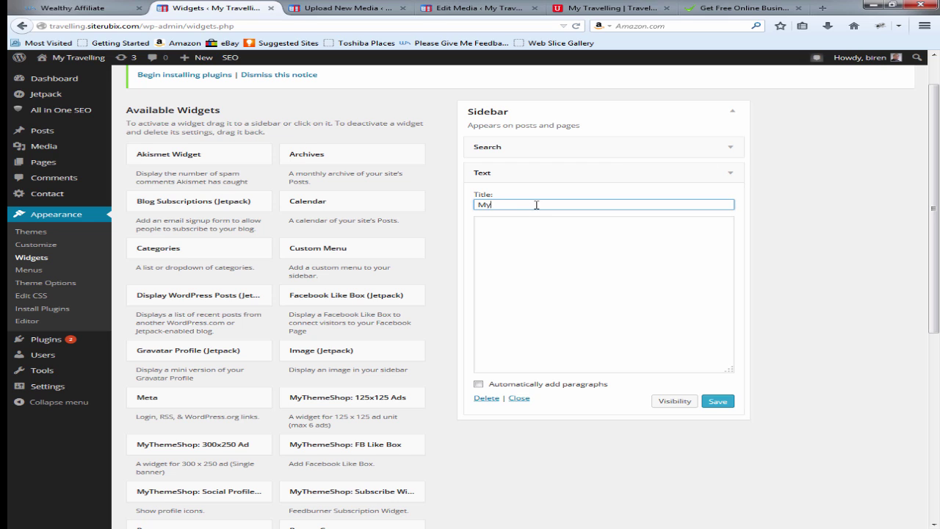
pyautogui.click(526, 245)
pyautogui.click(716, 7)
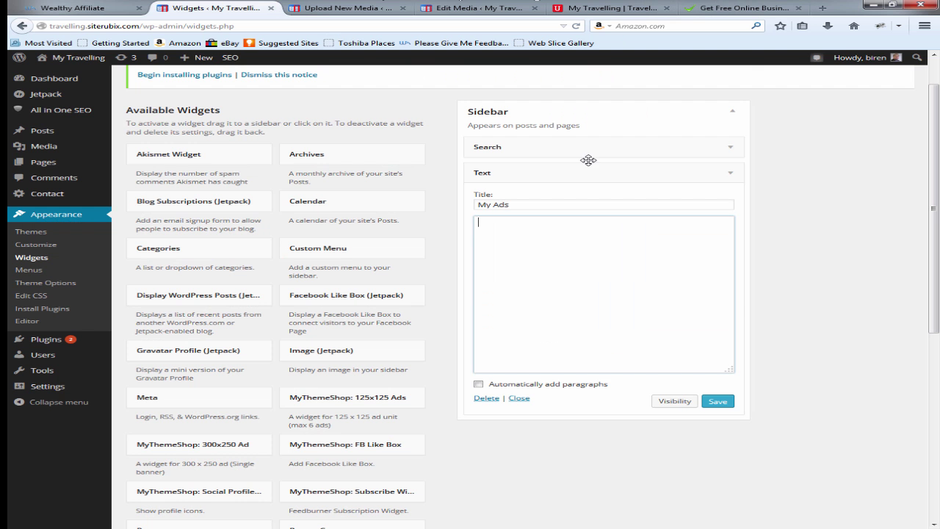
pyautogui.click(209, 7)
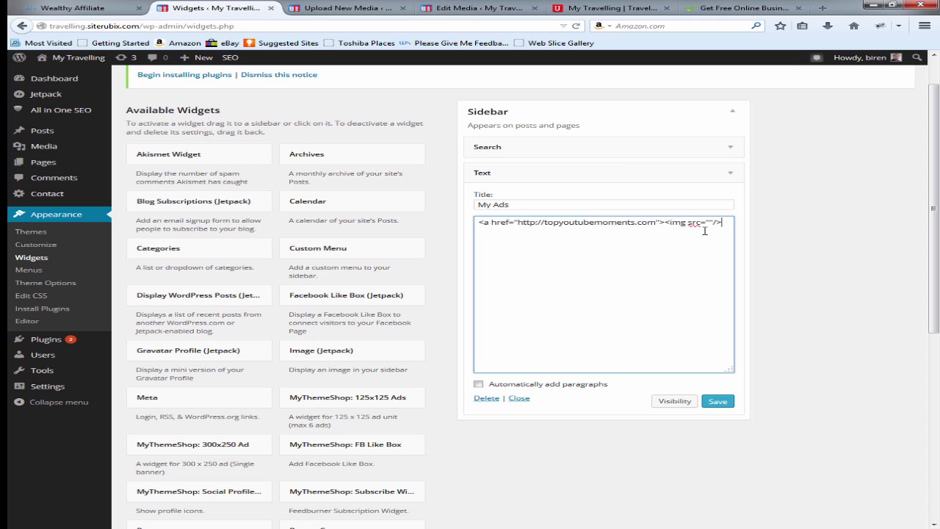
pyautogui.write('/a>')
pyautogui.click(749, 8)
pyautogui.moveTo(289, 169)
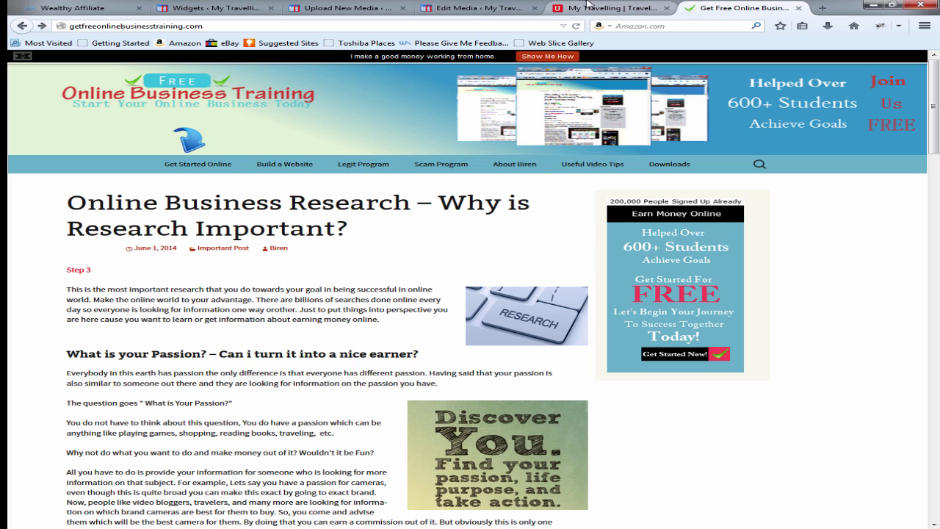
# Step: Start a new media upload from Media > Add New on the My Travelling site
pyautogui.click(587, 6)
pyautogui.click(437, 14)
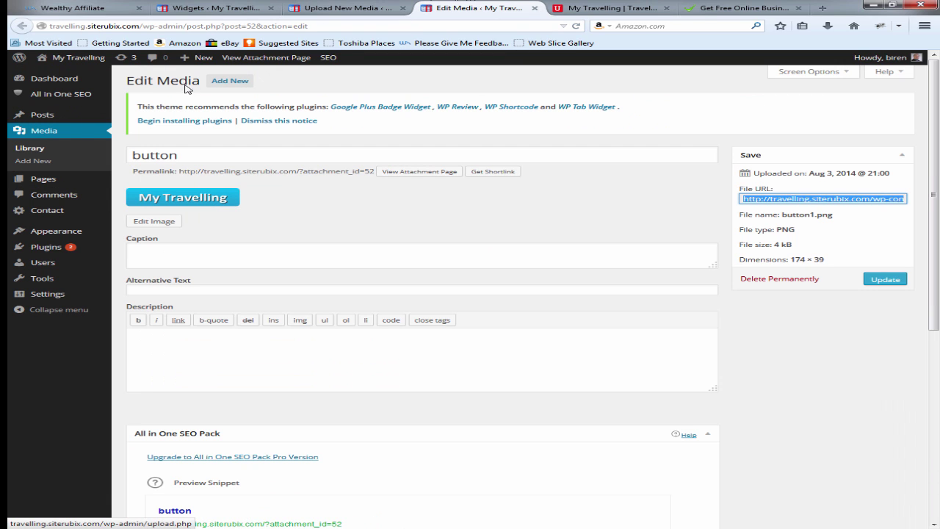
pyautogui.click(230, 81)
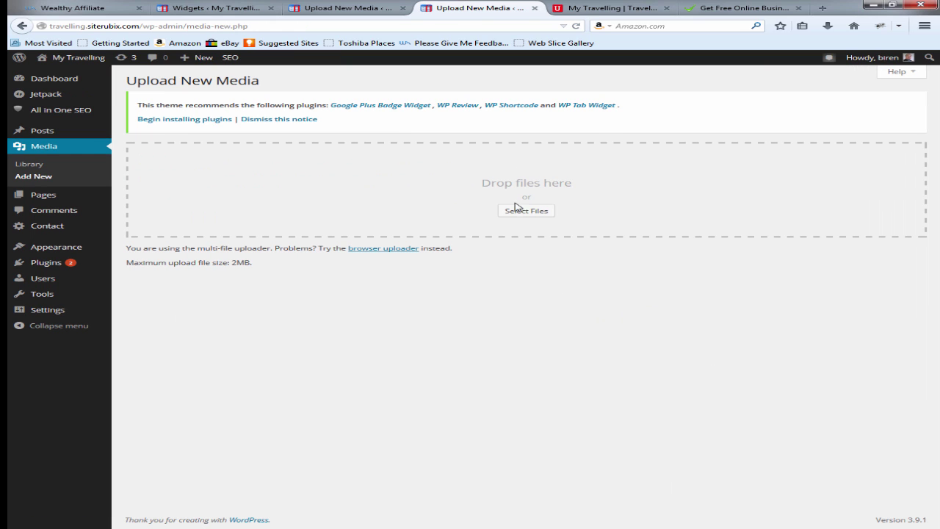
pyautogui.click(527, 213)
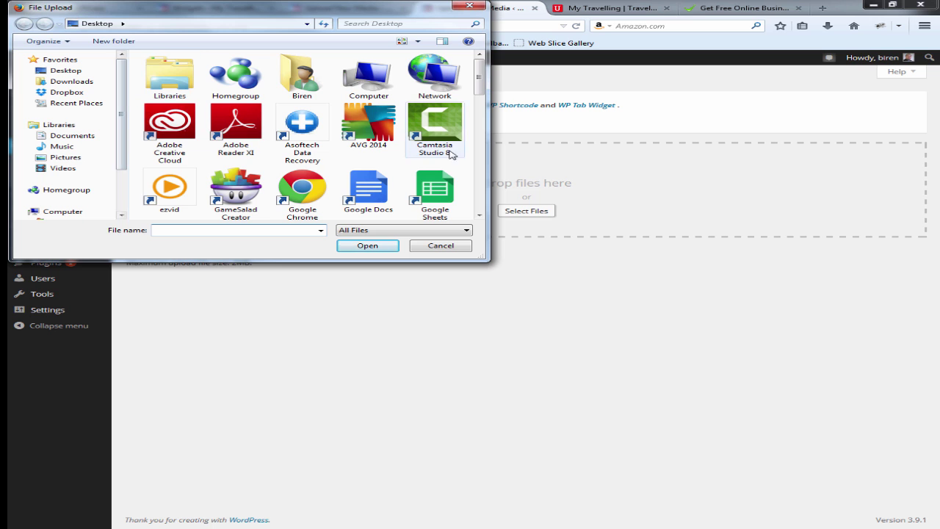
# Step: Upload widget12.png from the All Pictures > Logo folder and select its file URL on the Edit Media page
pyautogui.moveTo(480, 84); pyautogui.dragTo(485, 208)
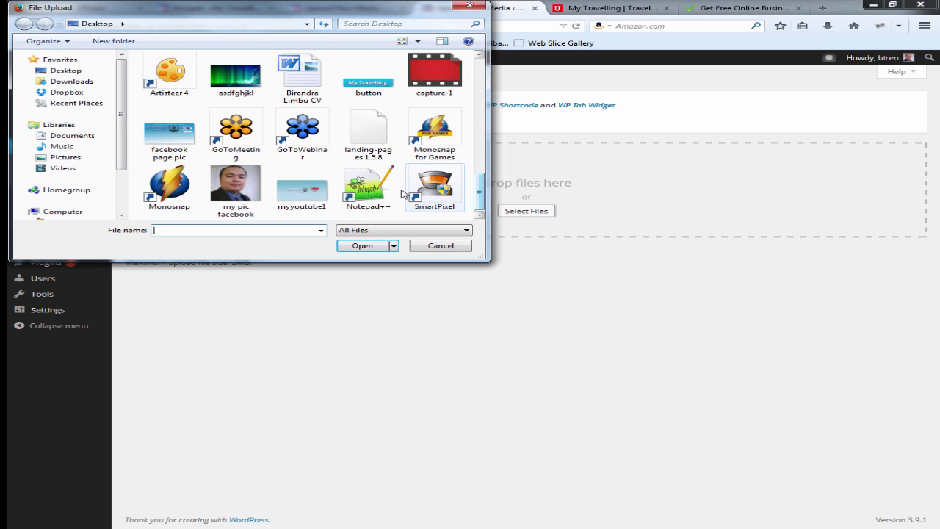
pyautogui.scroll(3, 441, 169)
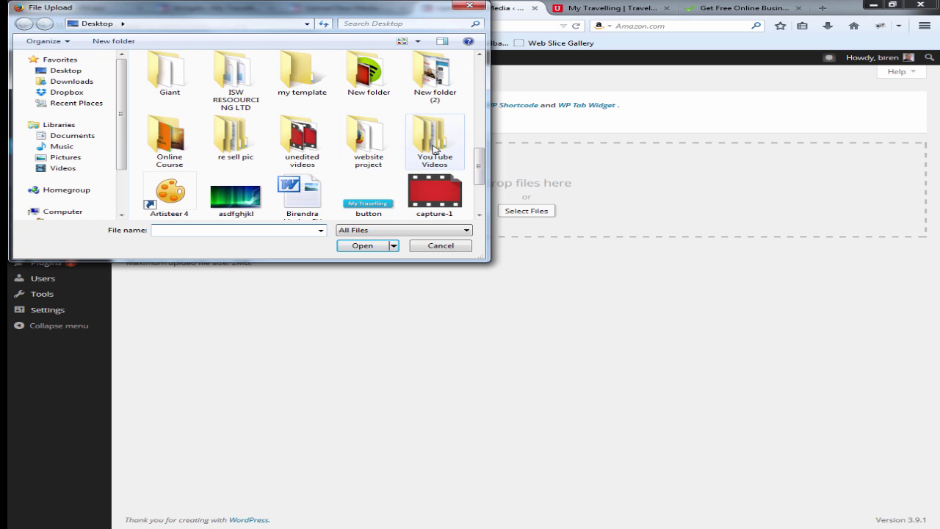
pyautogui.doubleClick(433, 151)
pyautogui.doubleClick(185, 97)
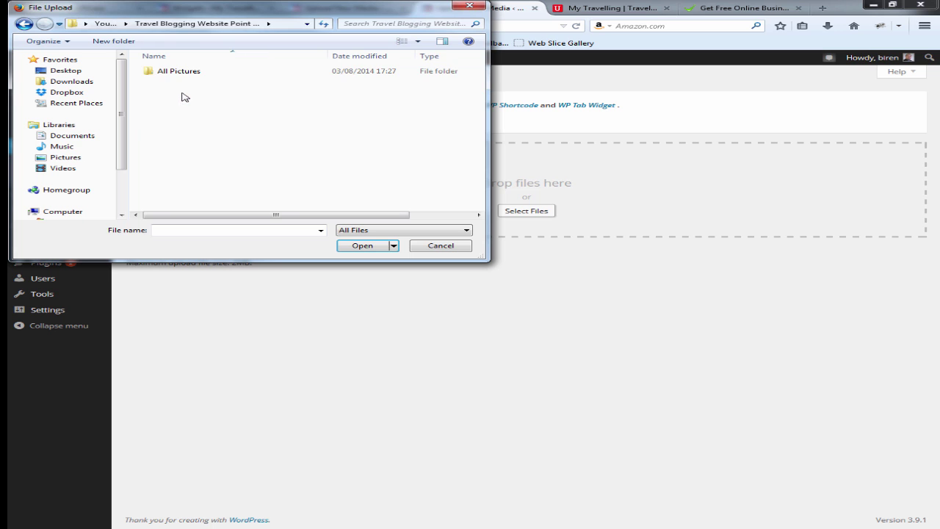
pyautogui.doubleClick(188, 72)
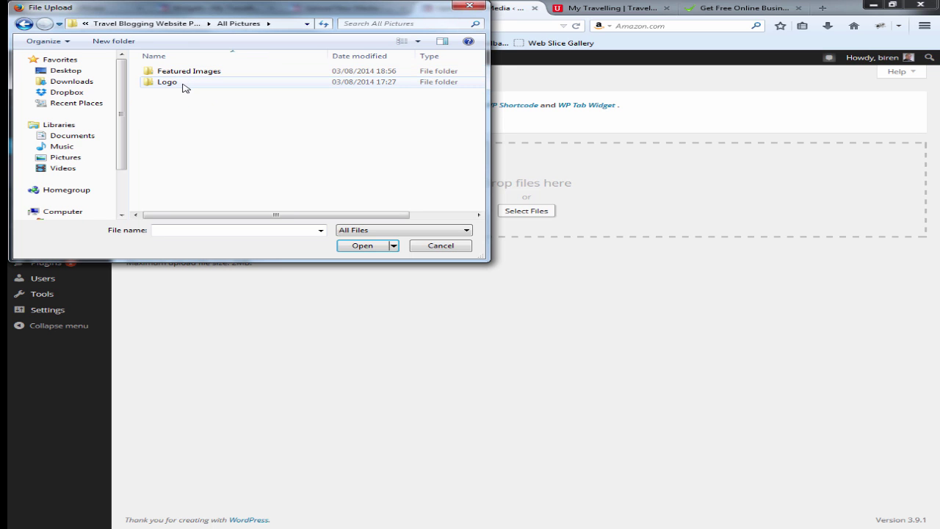
pyautogui.doubleClick(184, 82)
pyautogui.doubleClick(196, 119)
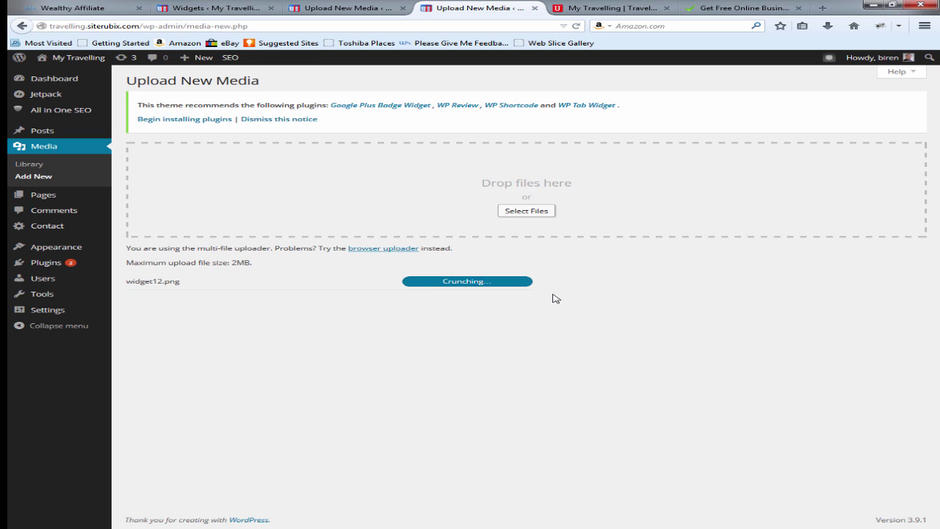
pyautogui.click(524, 283)
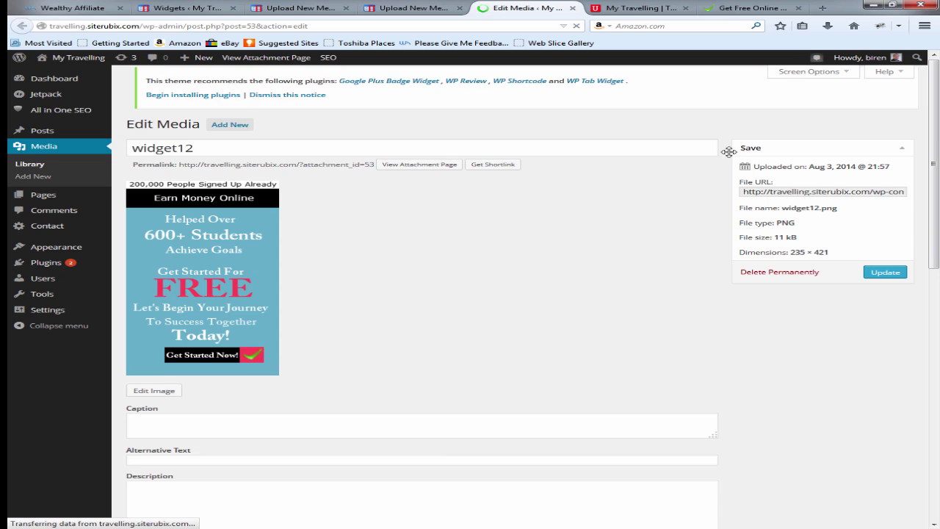
pyautogui.click(776, 198)
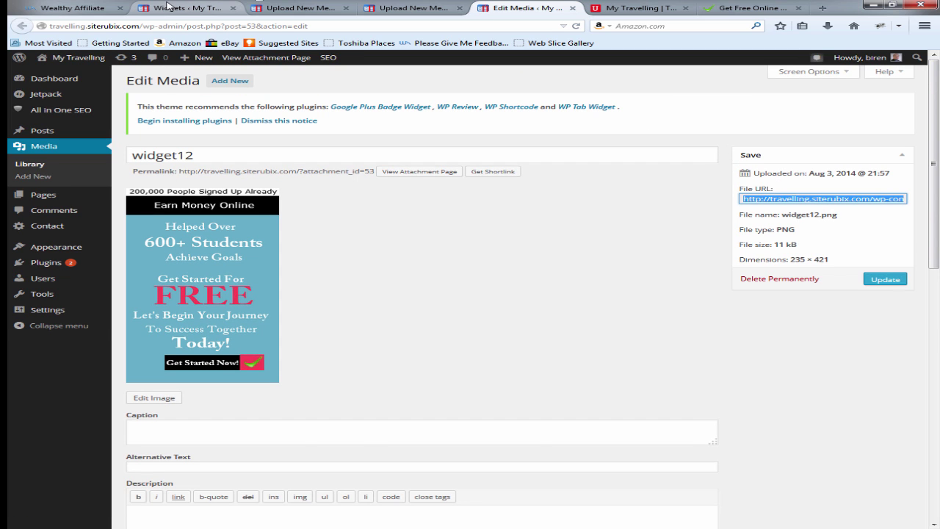
# Step: Paste the widget12.png URL into the My Ads image src and reload the My Travelling site to see the banner
pyautogui.click(169, 8)
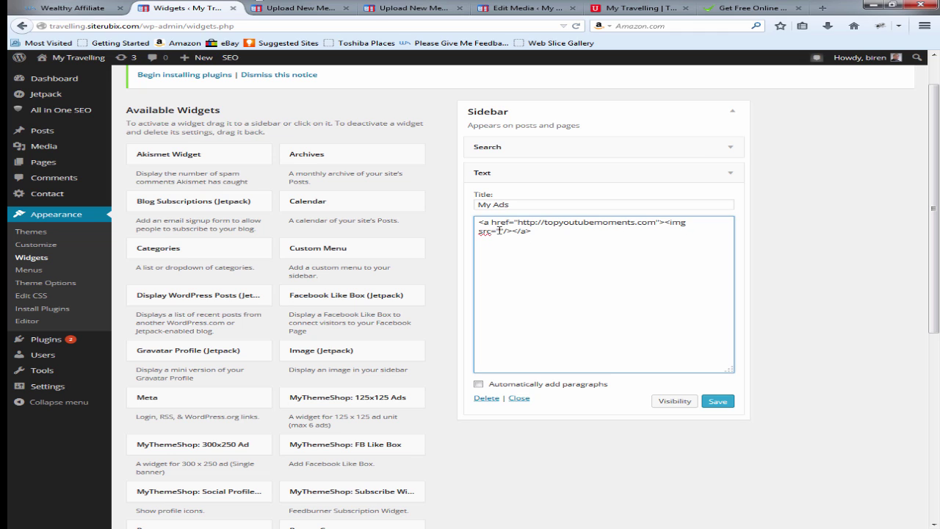
pyautogui.write('http://travelling.siterubix.com/wp-content/uploads/2014/08/widget12.png')
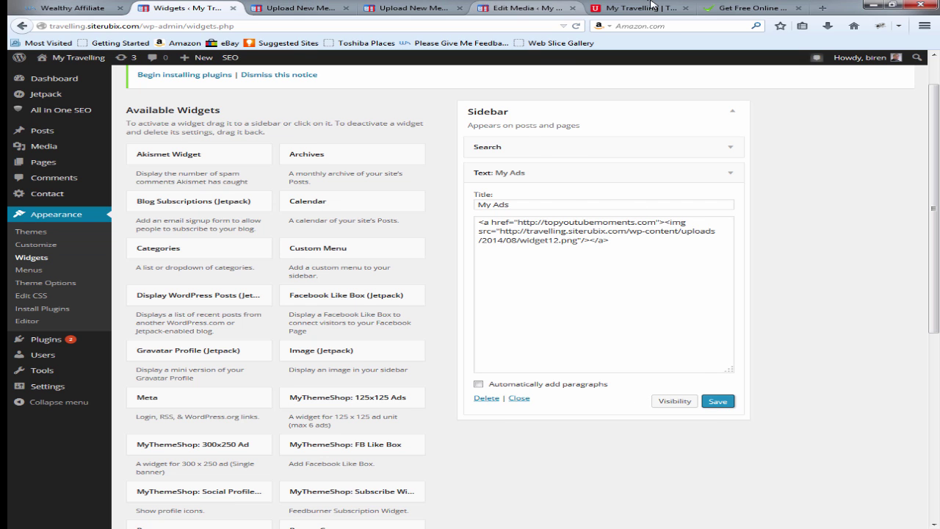
pyautogui.click(633, 9)
pyautogui.click(576, 27)
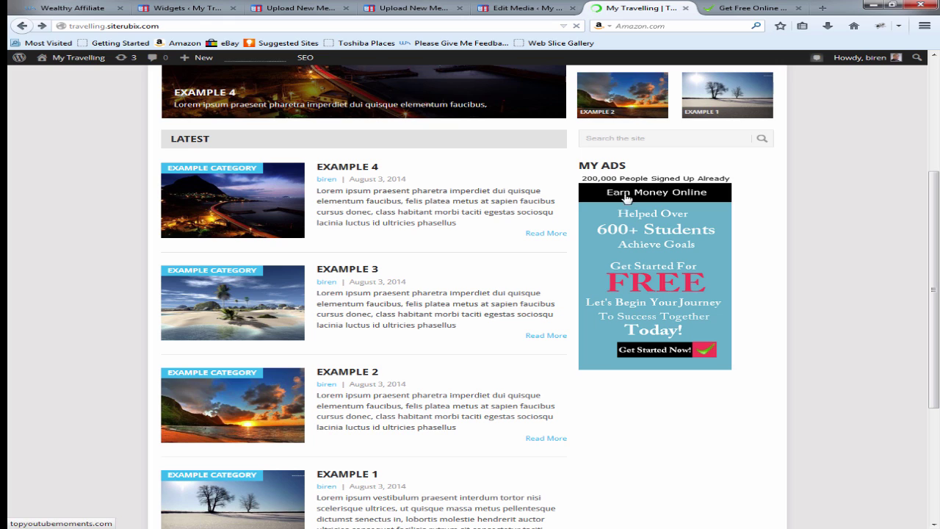
pyautogui.click(664, 239)
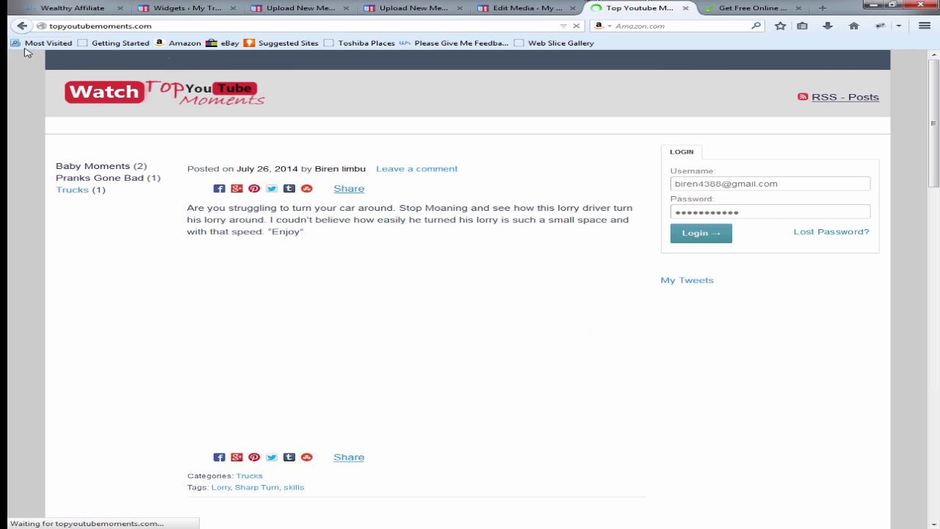
pyautogui.click(20, 26)
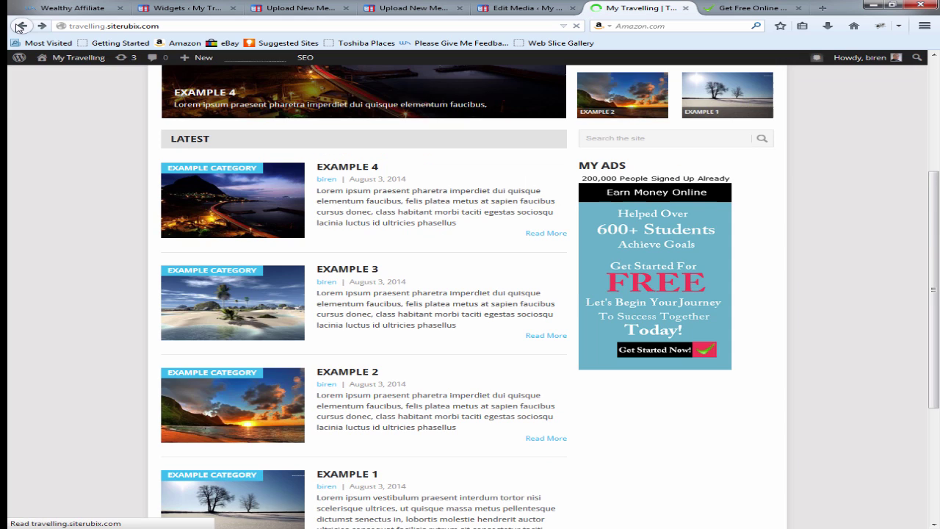
# Step: Add target"_blank after the topyoutubemoments.com address in the My Ads link code and save
pyautogui.click(25, 26)
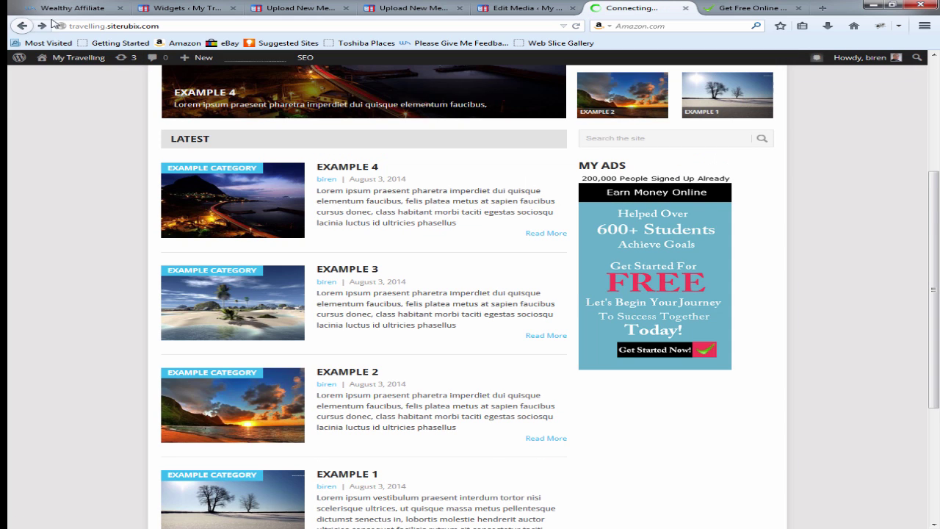
pyautogui.click(187, 8)
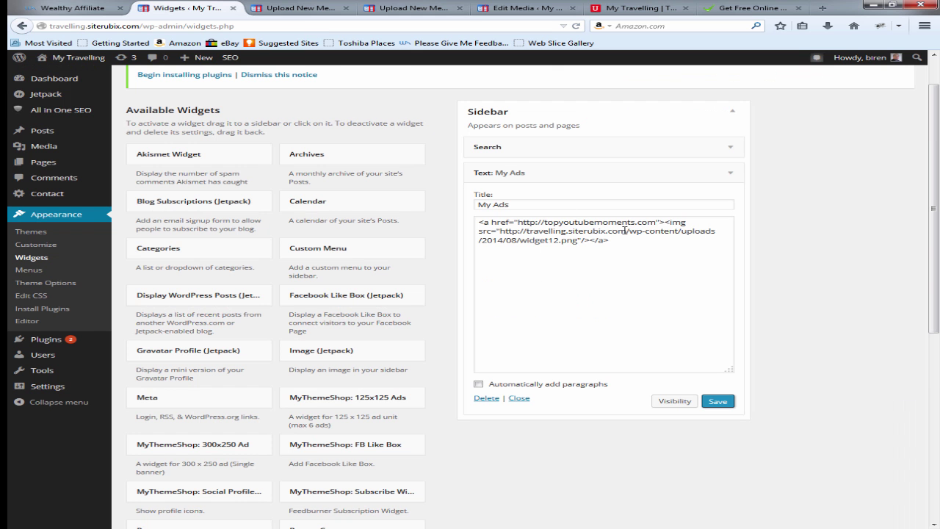
pyautogui.click(660, 222)
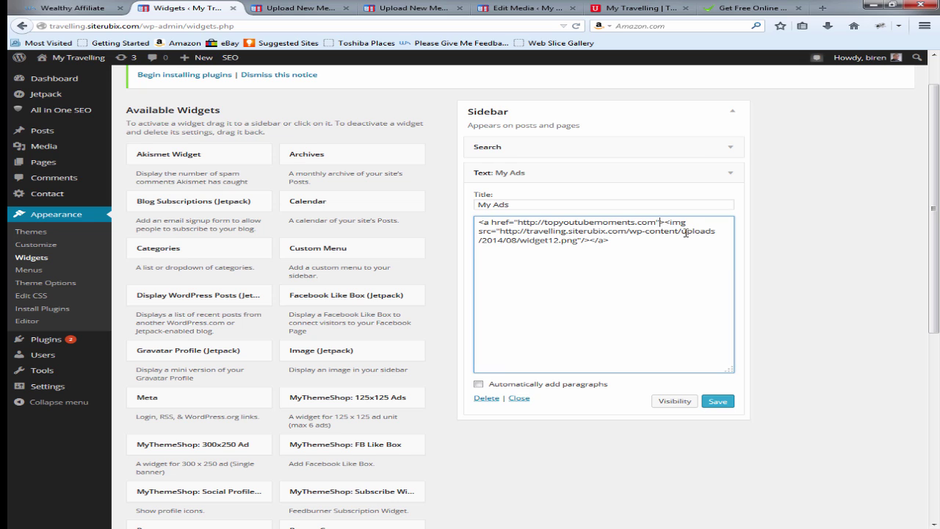
pyautogui.write('target"_blank')
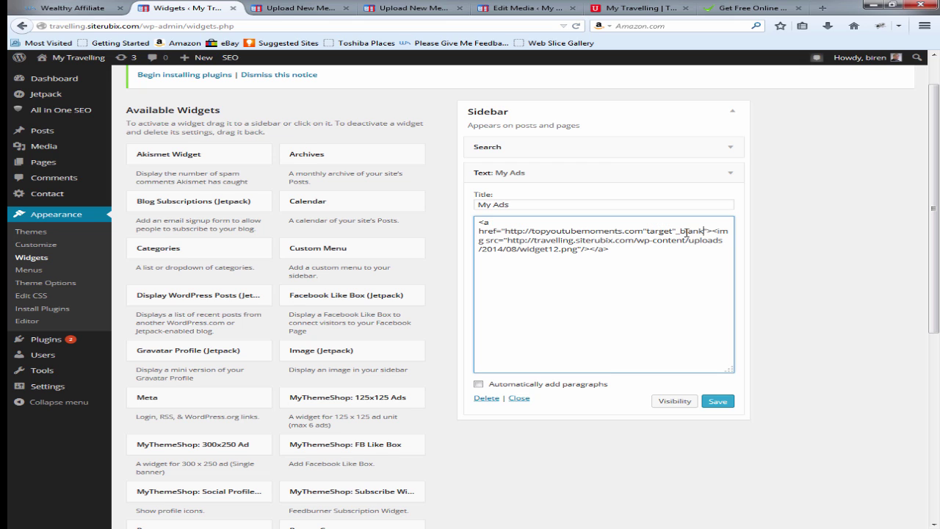
pyautogui.click(727, 403)
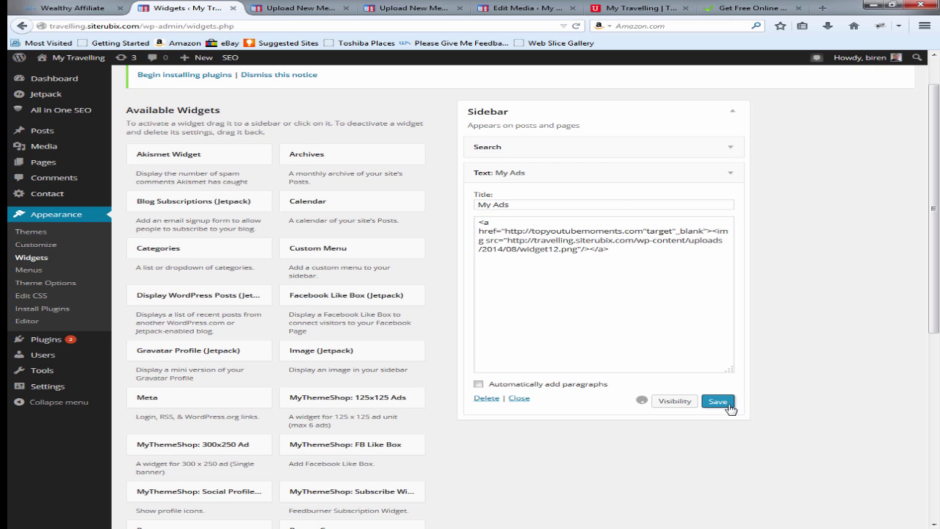
# Step: Reload the My Travelling site to test the banner, then go back to the Widgets admin page
pyautogui.click(629, 7)
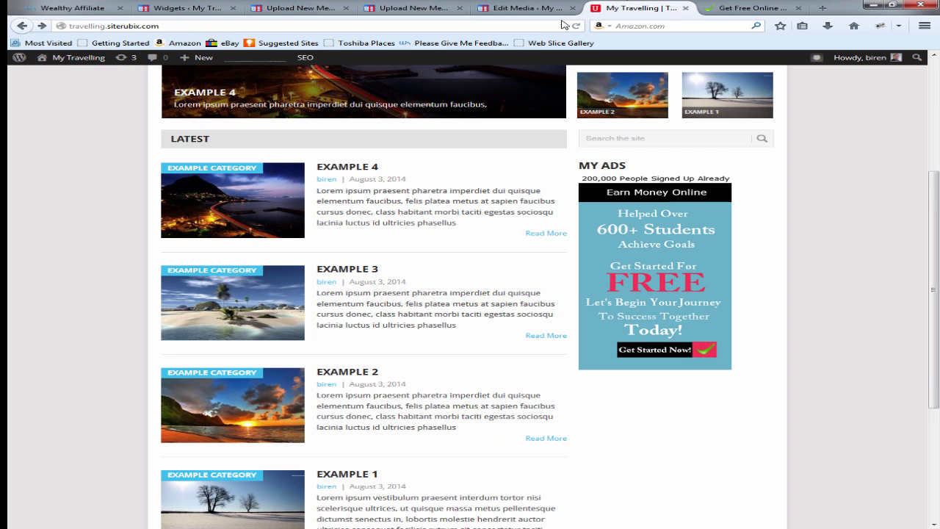
pyautogui.press('F5')
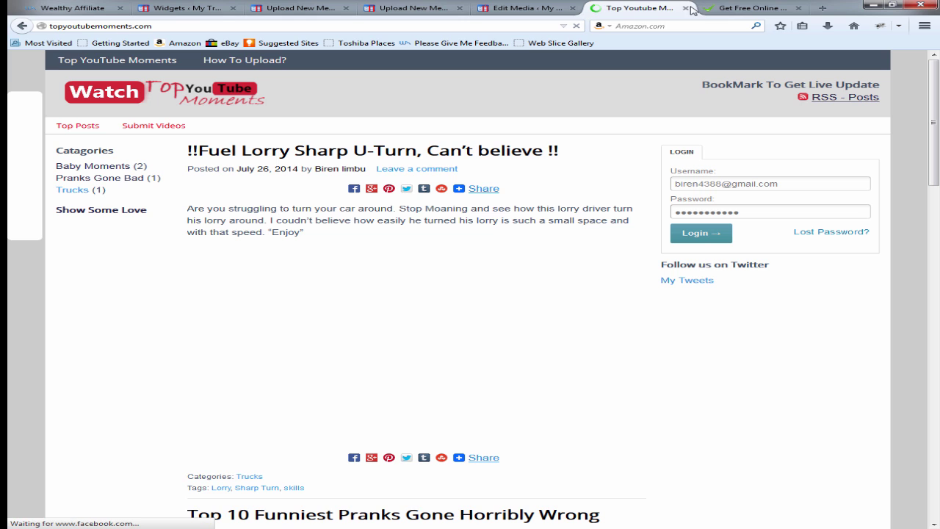
pyautogui.click(23, 26)
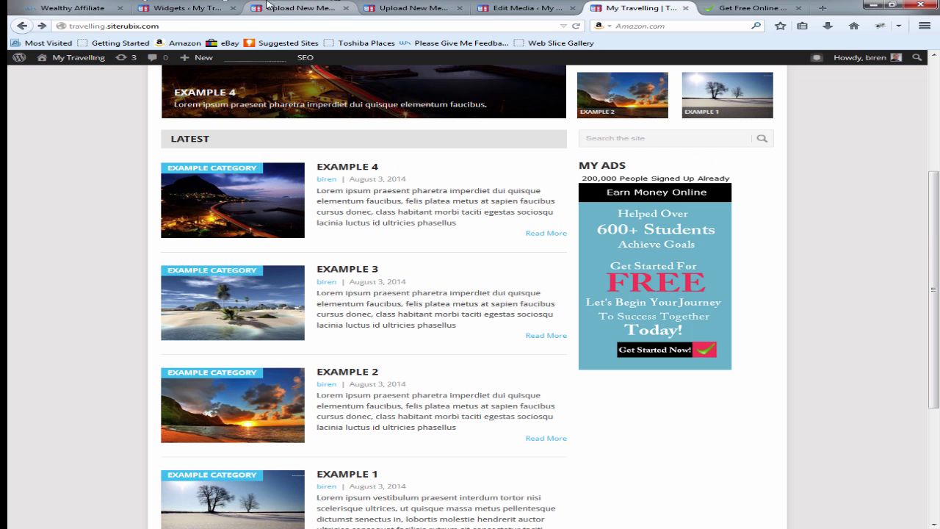
pyautogui.click(183, 7)
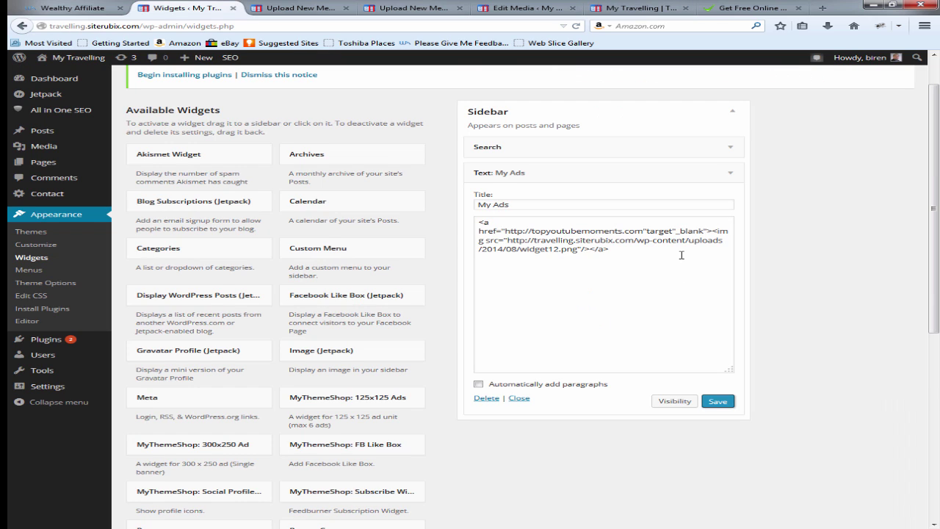
# Step: Correct the My Ads link to read target="_blank" with a separating space, and save the widget
pyautogui.click(647, 231)
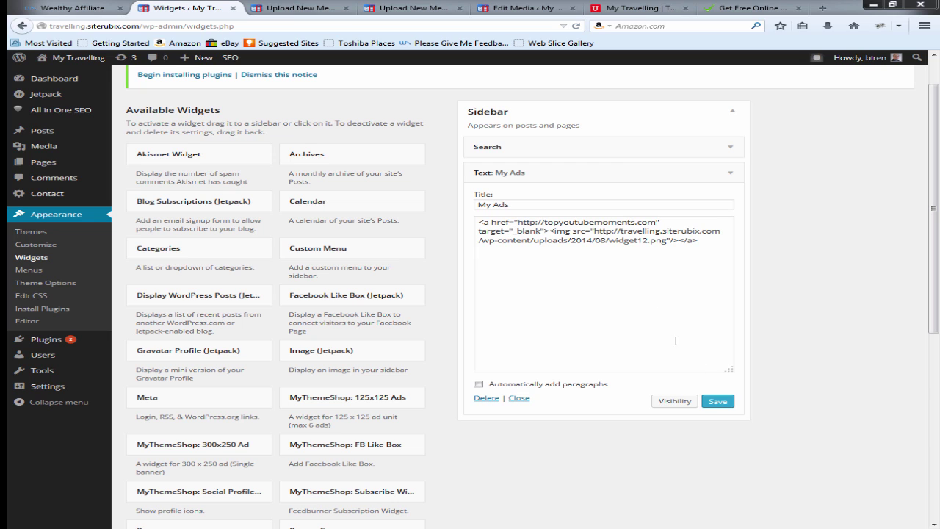
pyautogui.click(726, 402)
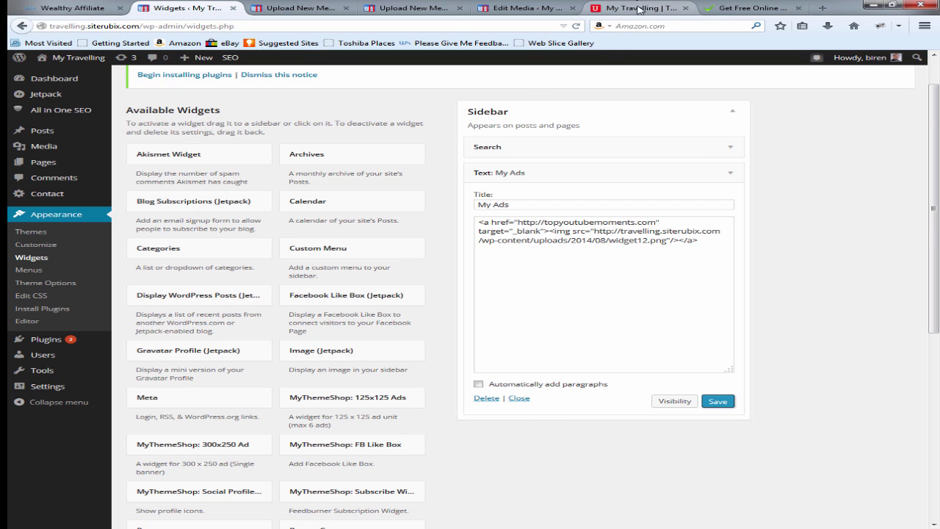
# Step: Reload the travel site and confirm the My Ads banner opens topyoutubemoments.com in a new tab
pyautogui.click(639, 9)
pyautogui.click(579, 26)
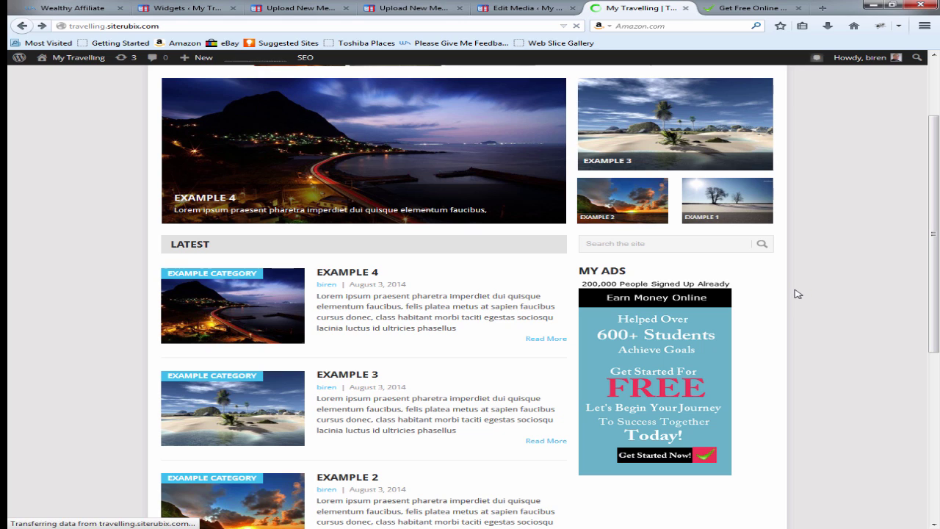
pyautogui.click(664, 350)
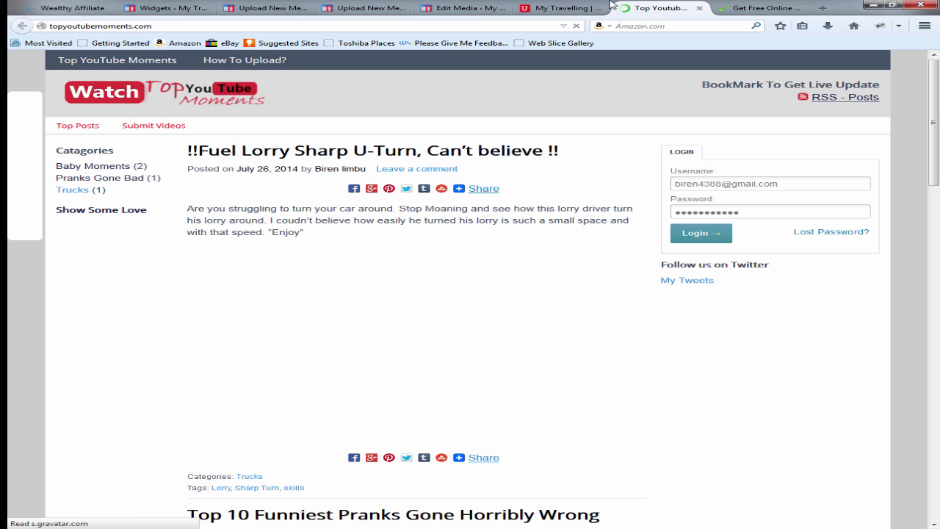
pyautogui.click(560, 6)
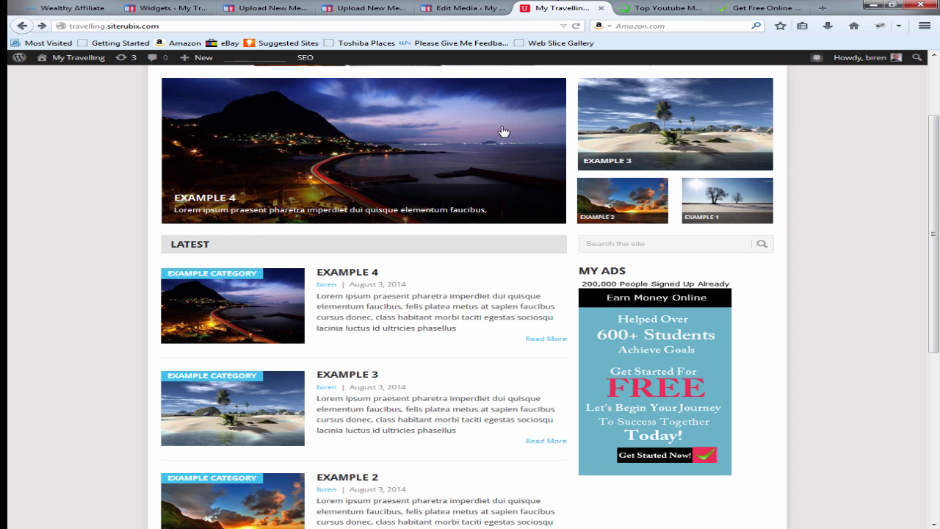
pyautogui.click(661, 8)
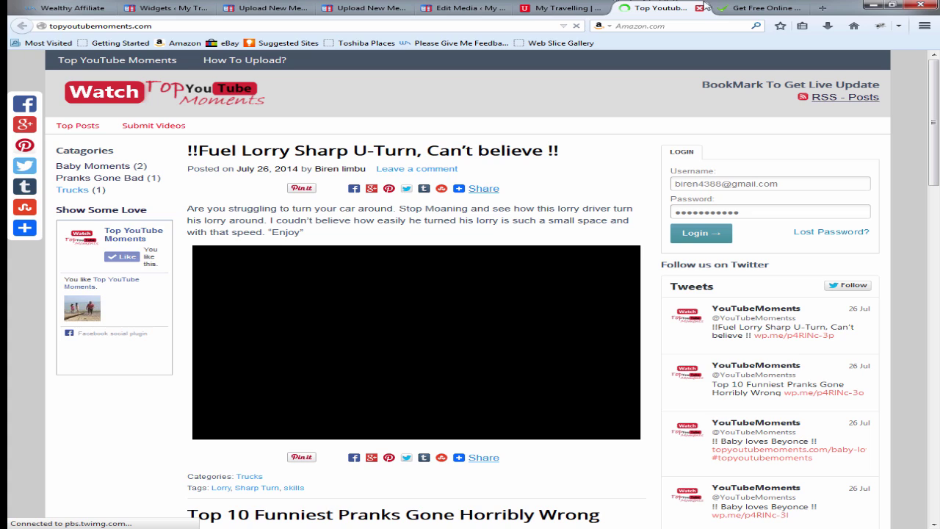
# Step: Close the Top YouTube Moments, Edit Media and duplicate Upload New Media tabs
pyautogui.click(699, 9)
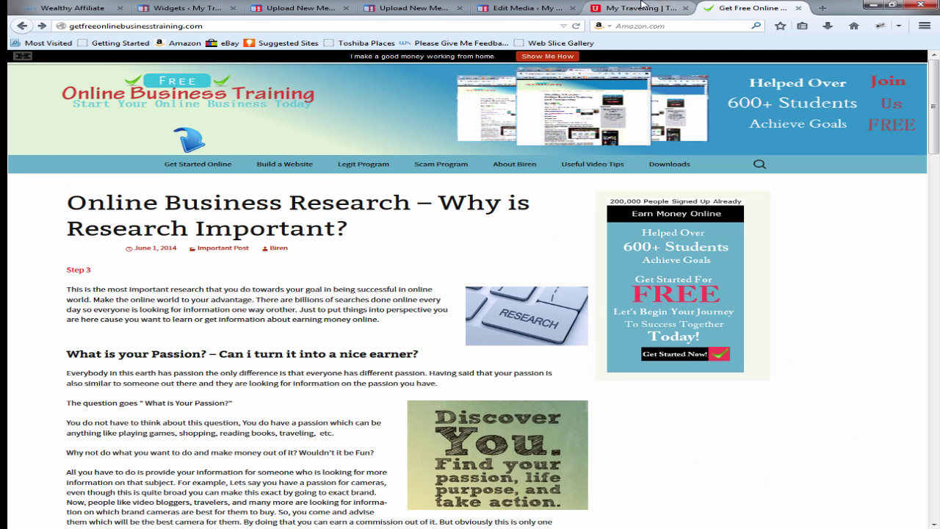
pyautogui.click(541, 7)
pyautogui.click(565, 8)
pyautogui.click(572, 8)
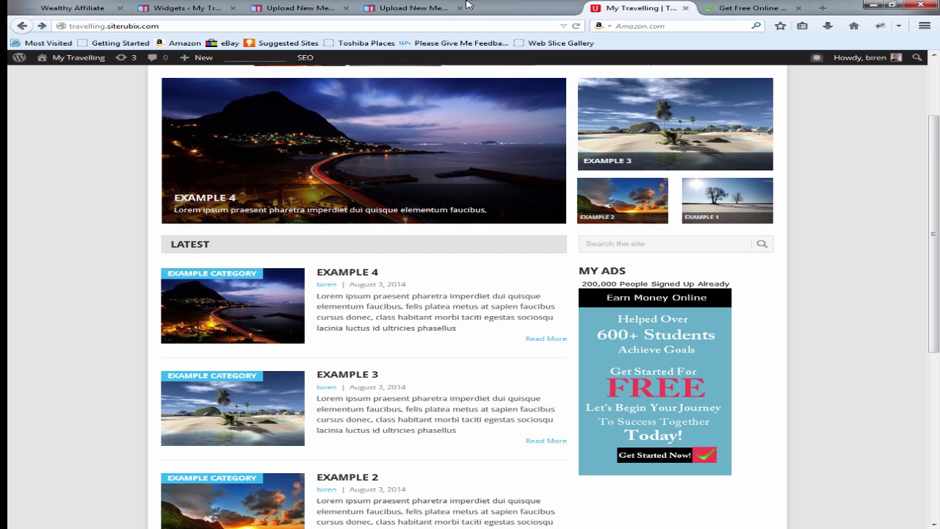
pyautogui.click(522, 13)
pyautogui.click(535, 8)
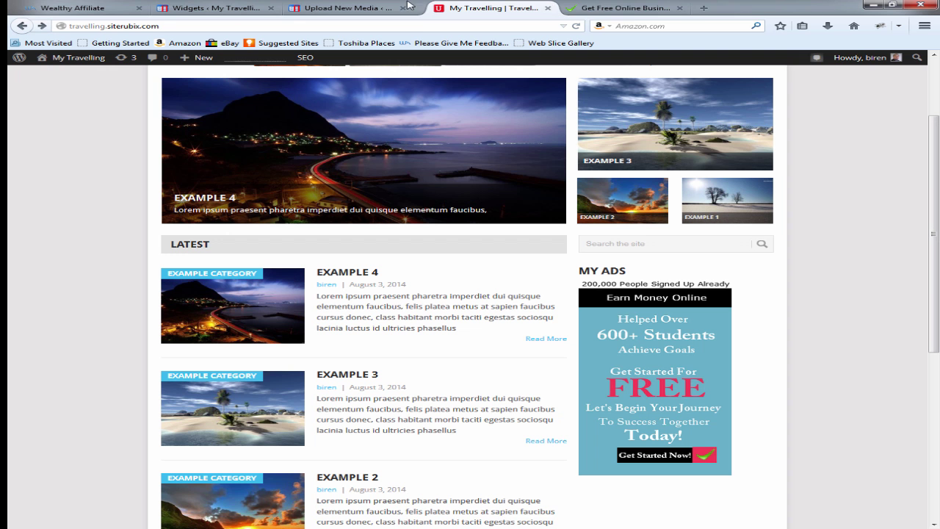
pyautogui.click(396, 8)
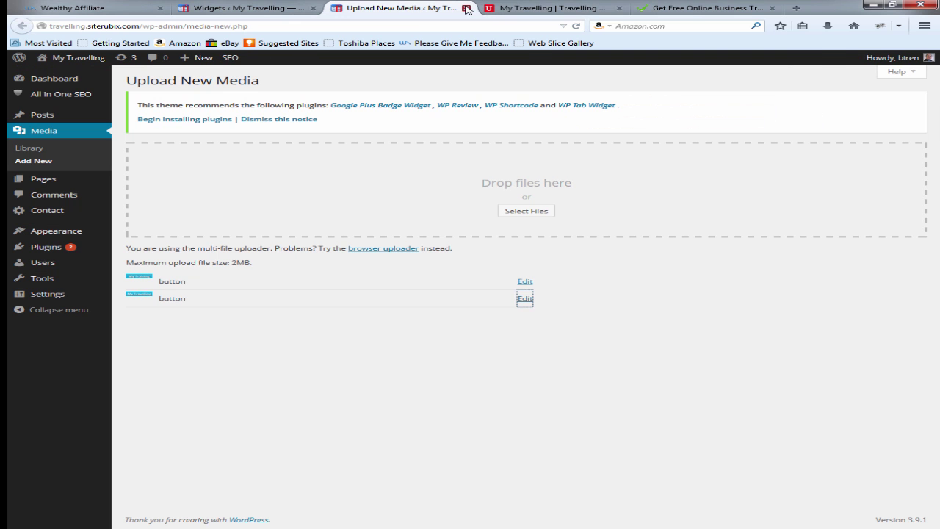
pyautogui.click(467, 9)
# Step: Collapse Text: My Ads and drag a Facebook Like Box (Jetpack) widget into the Sidebar below it
pyautogui.click(245, 7)
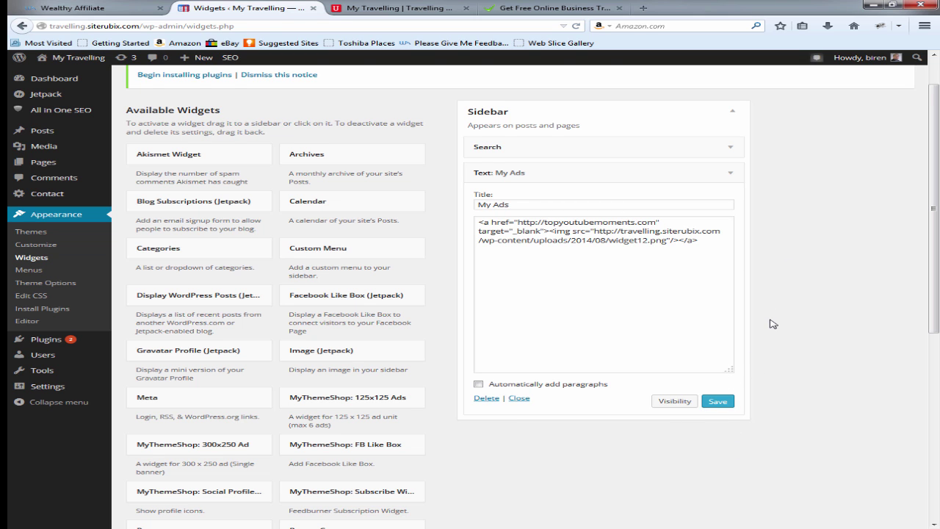
pyautogui.scroll(1, 772, 324)
pyautogui.scroll(-3, 768, 321)
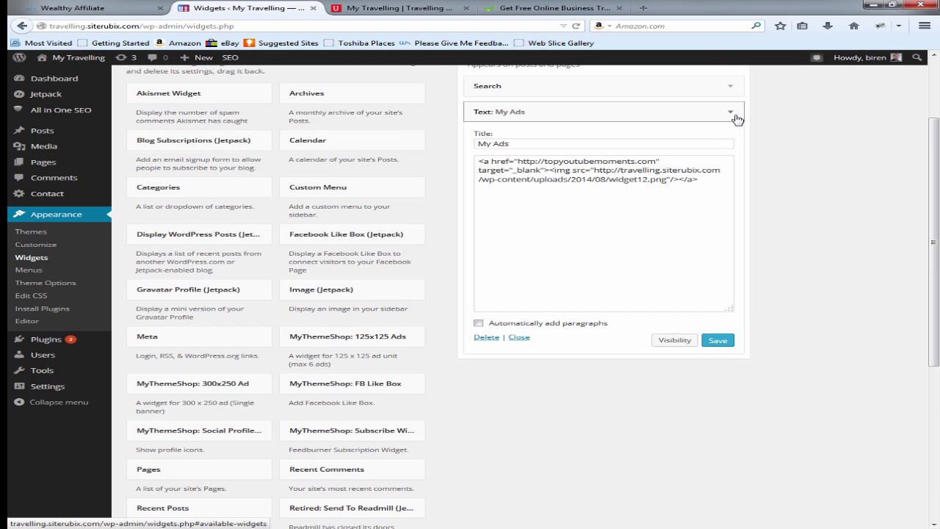
pyautogui.click(731, 113)
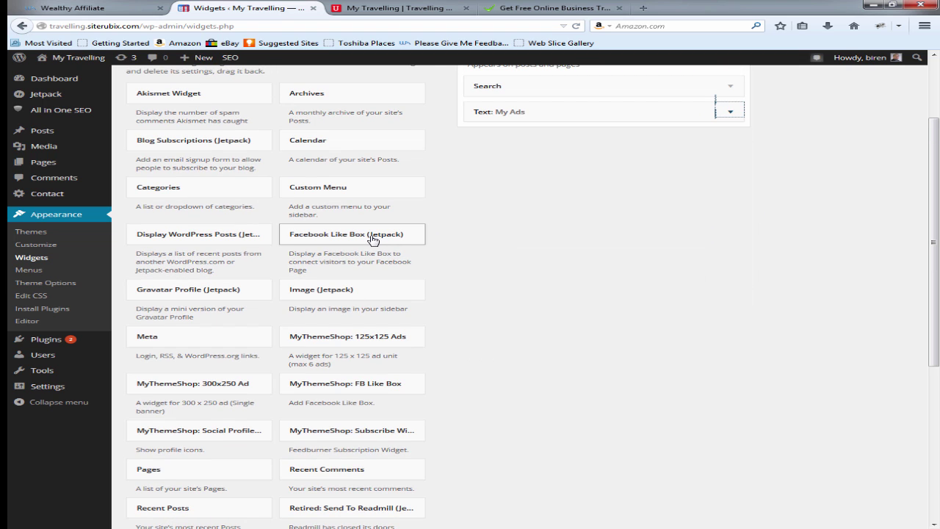
pyautogui.moveTo(388, 233); pyautogui.dragTo(568, 136)
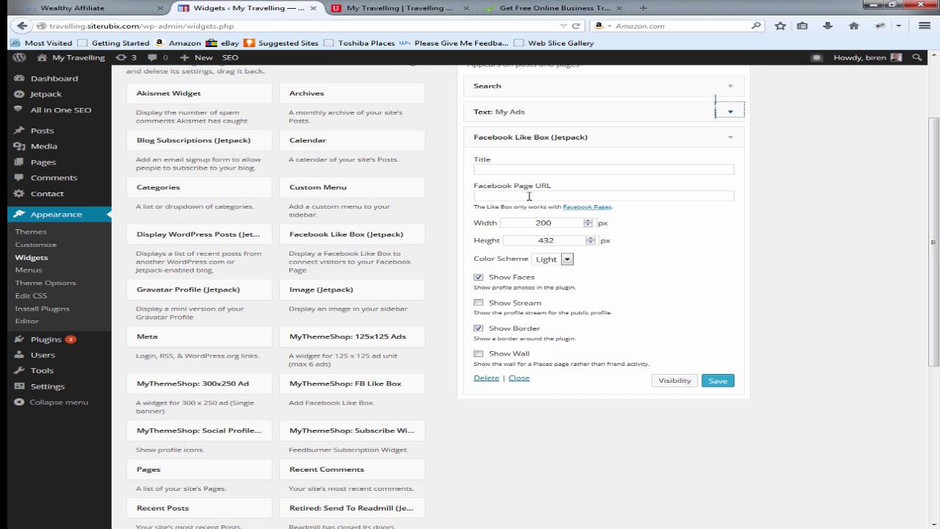
pyautogui.click(485, 197)
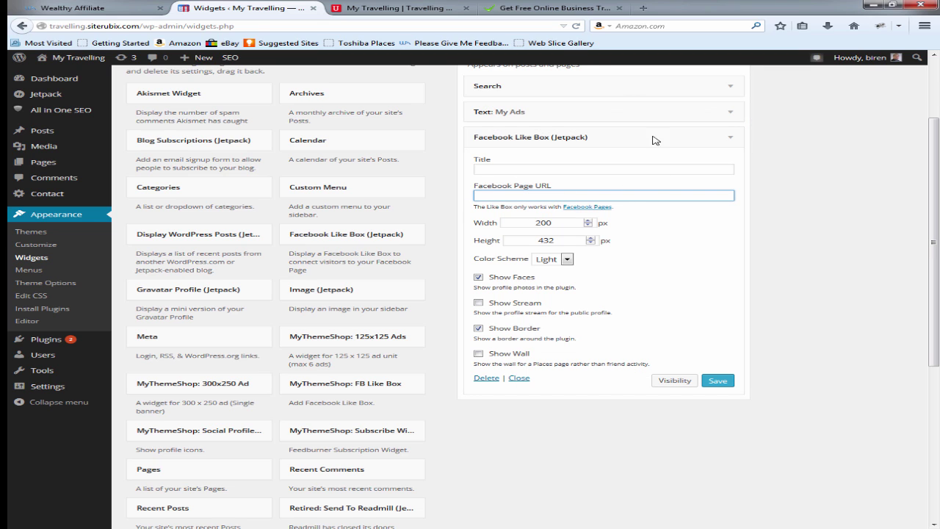
# Step: Open facebook.com in a new tab, switch to the Free Online Business Training page, and select its address
pyautogui.click(646, 8)
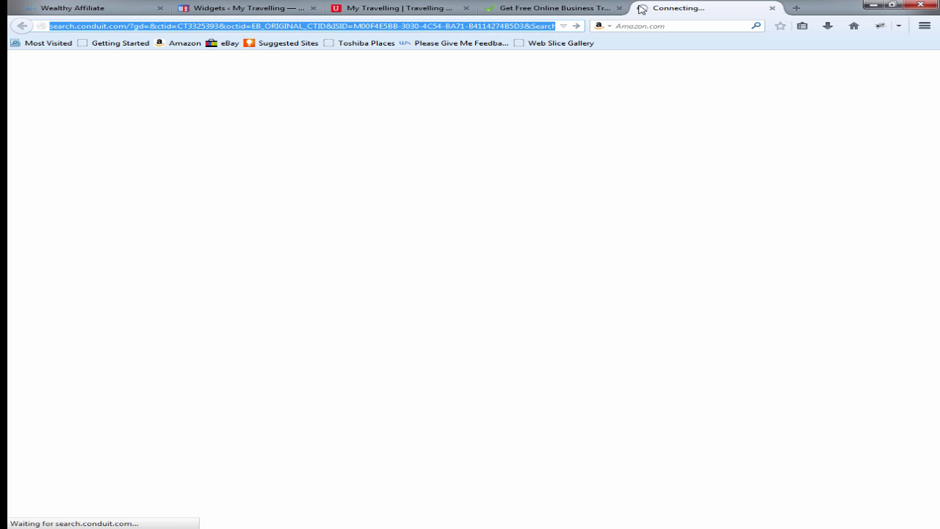
pyautogui.write('facebook.com/')
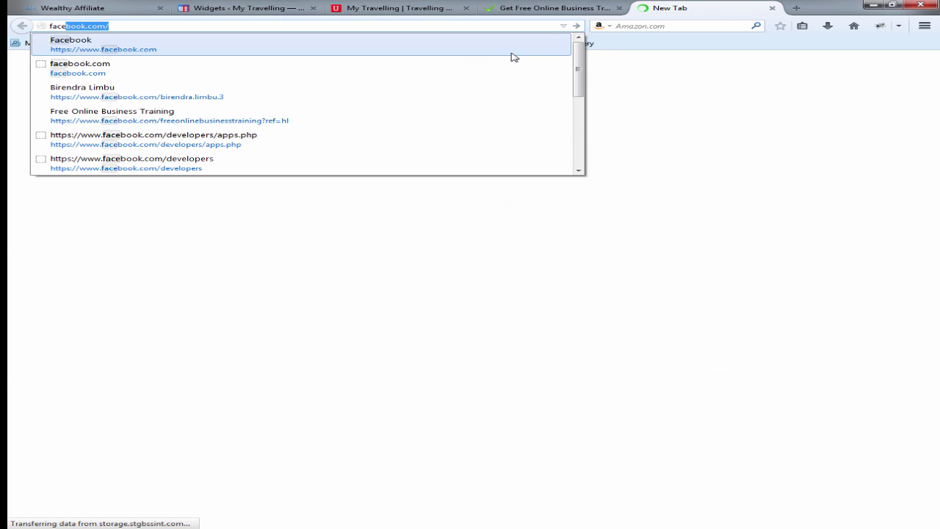
pyautogui.press('Return')
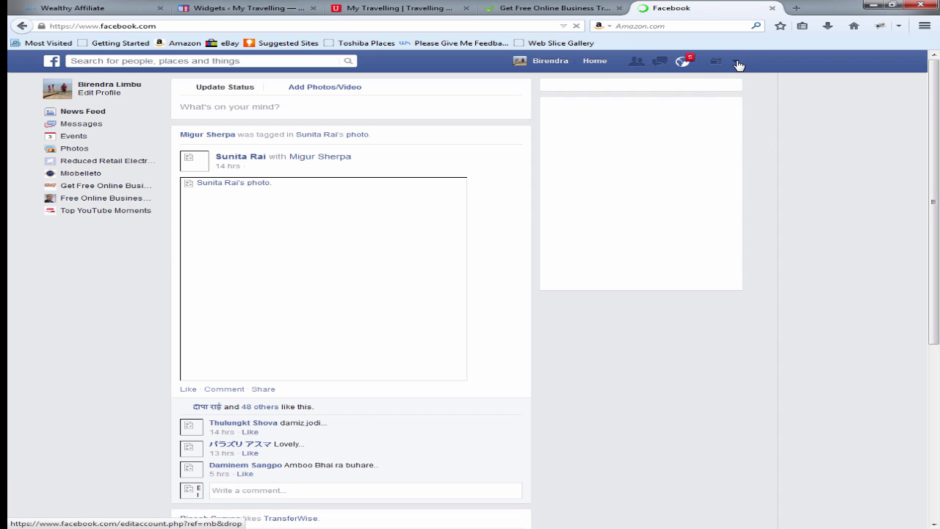
pyautogui.click(737, 63)
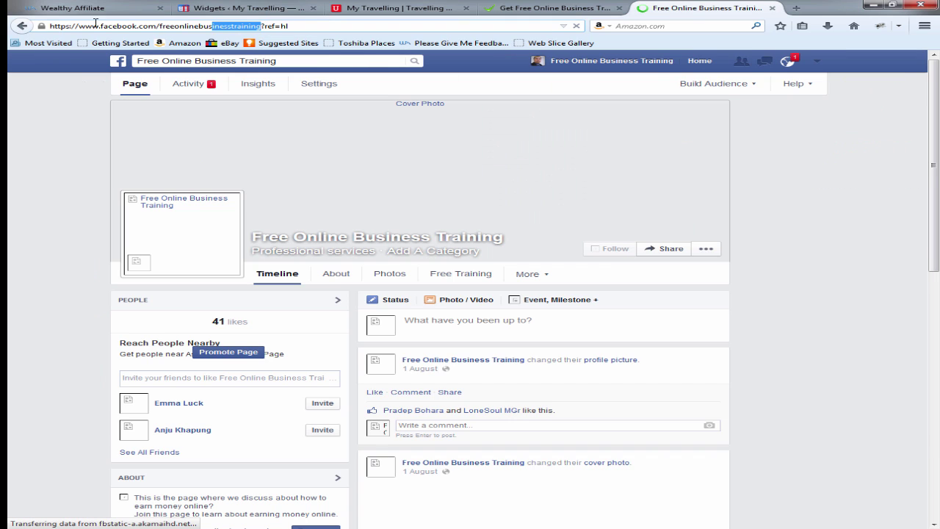
pyautogui.moveTo(260, 26); pyautogui.dragTo(53, 8)
pyautogui.hotkey('ctrl', 'c')
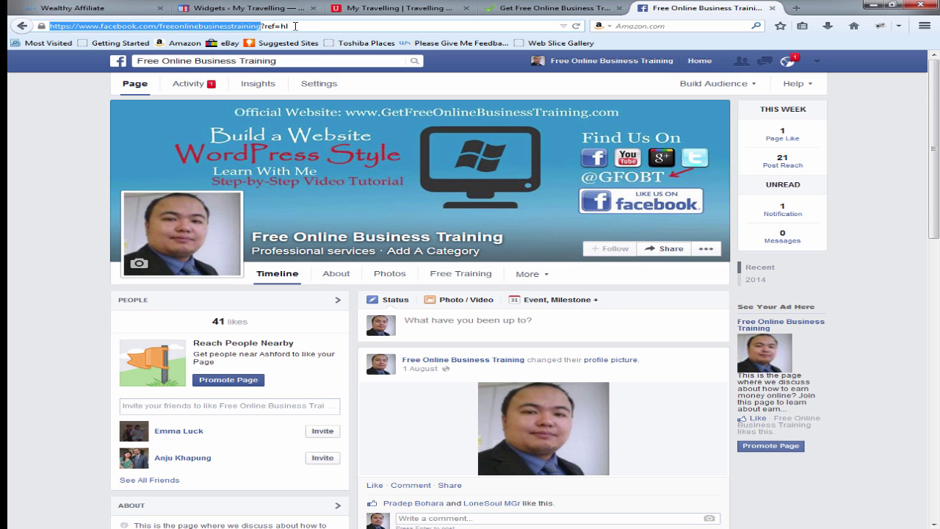
pyautogui.click(246, 8)
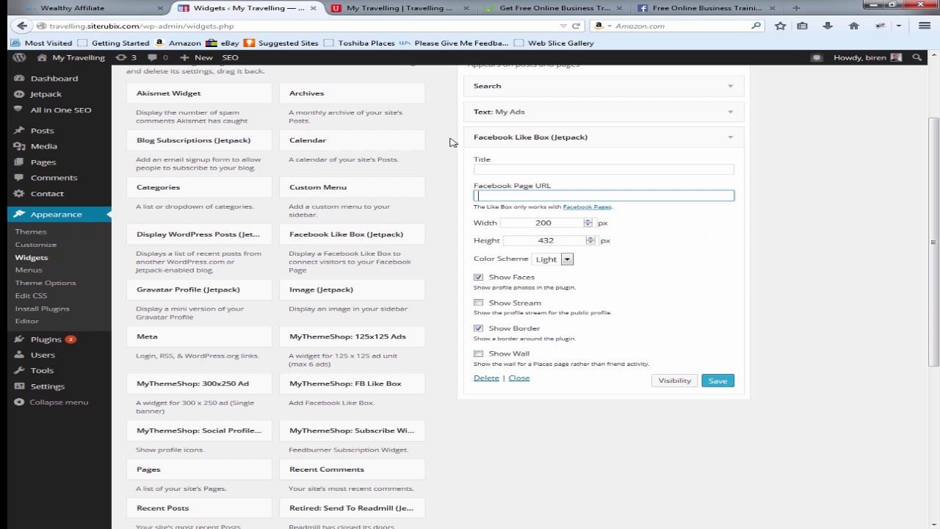
pyautogui.rightClick(509, 191)
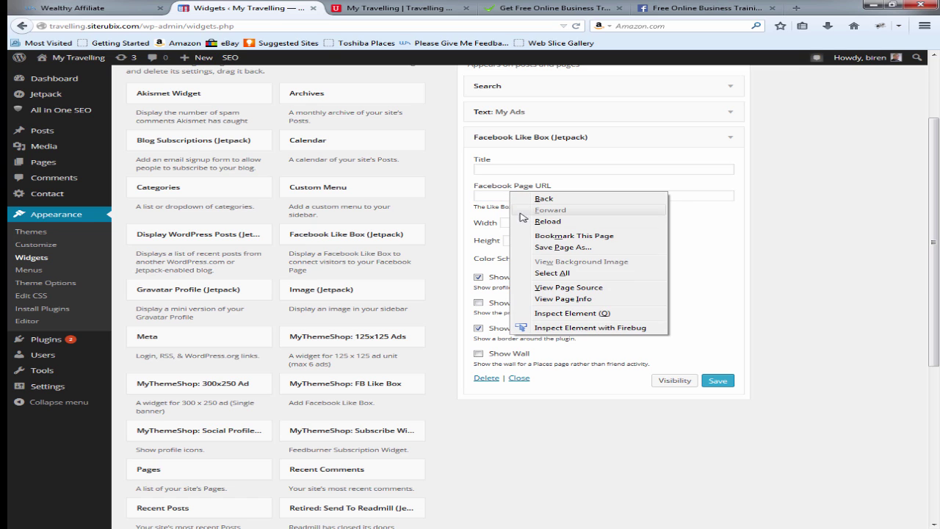
pyautogui.rightClick(488, 194)
pyautogui.click(550, 243)
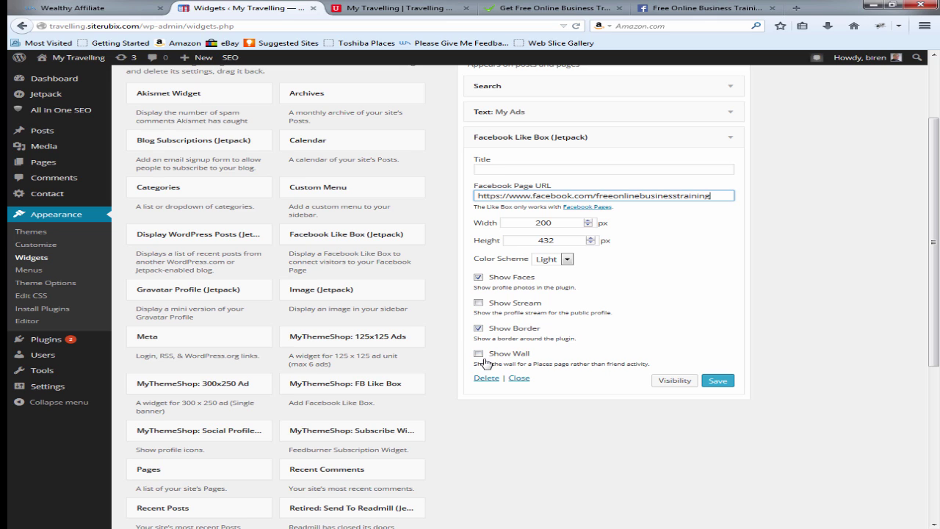
pyautogui.click(729, 383)
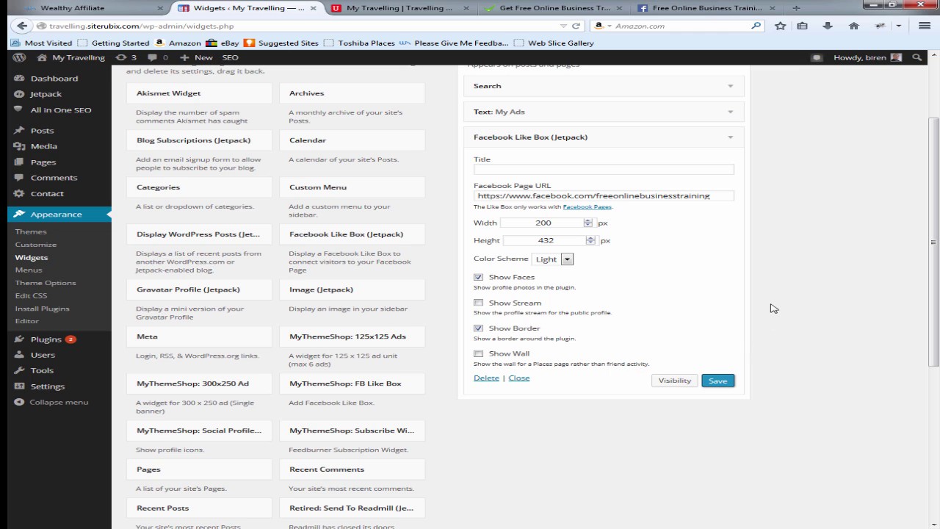
pyautogui.click(717, 380)
pyautogui.click(719, 382)
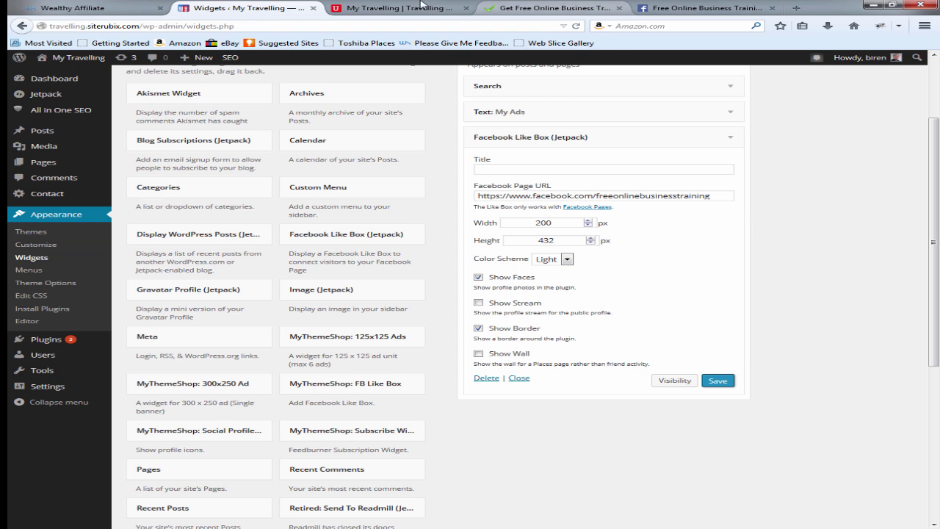
# Step: Reload the My Travelling homepage, close the extra tabs and log in to Facebook so the Like Box loads
pyautogui.click(430, 8)
pyautogui.click(576, 28)
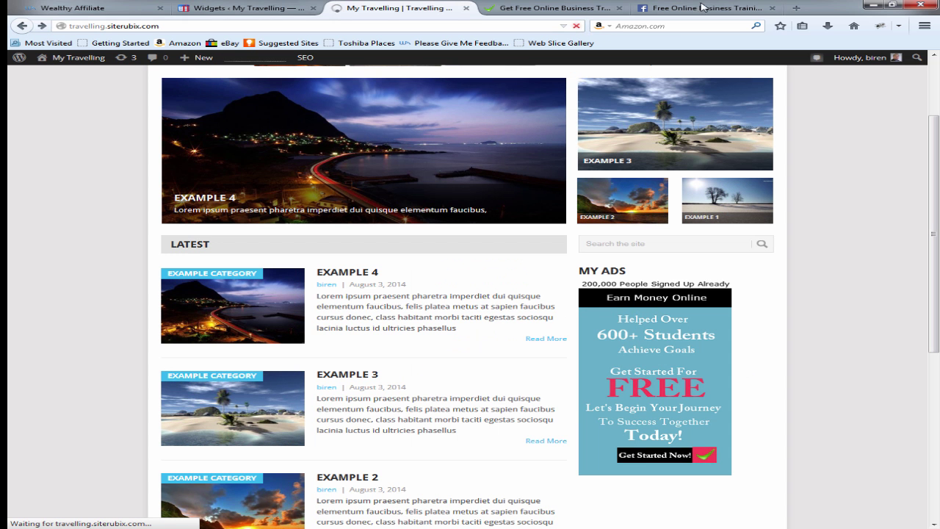
pyautogui.click(771, 8)
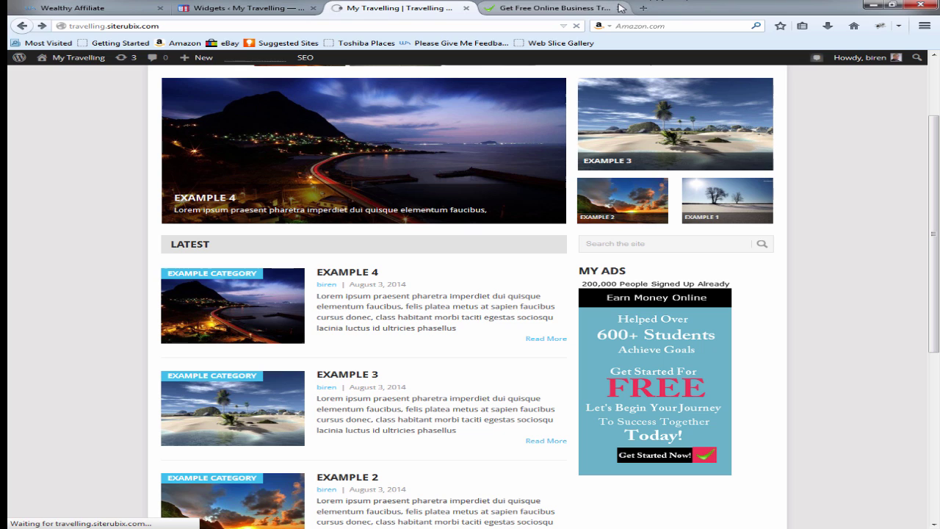
pyautogui.click(619, 9)
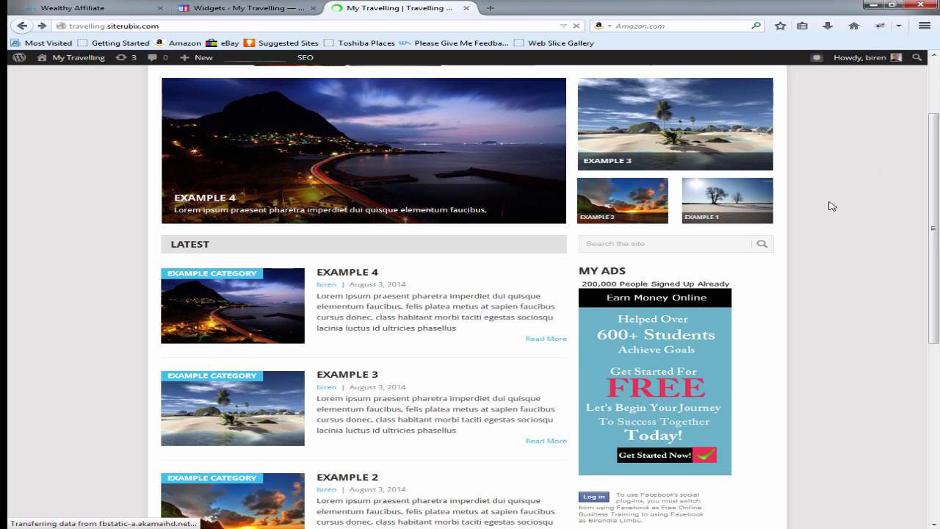
pyautogui.scroll(-4, 831, 207)
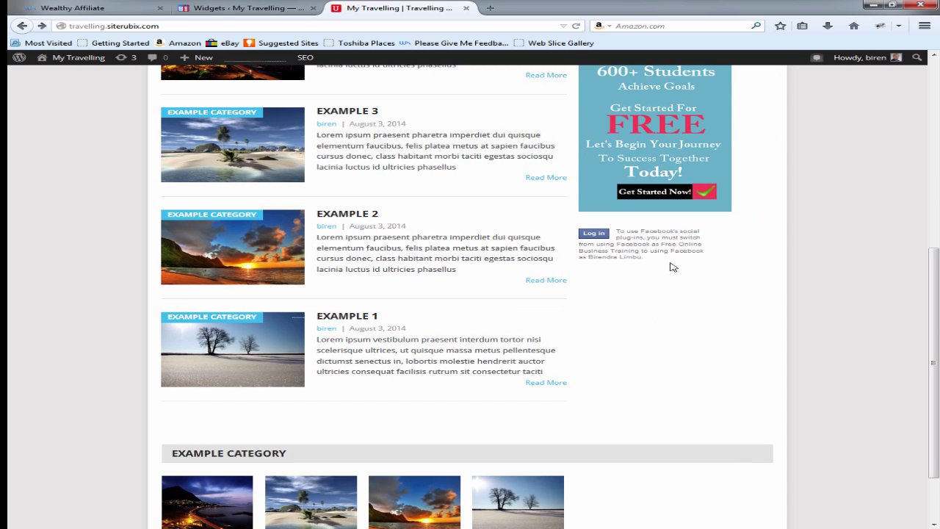
pyautogui.click(587, 238)
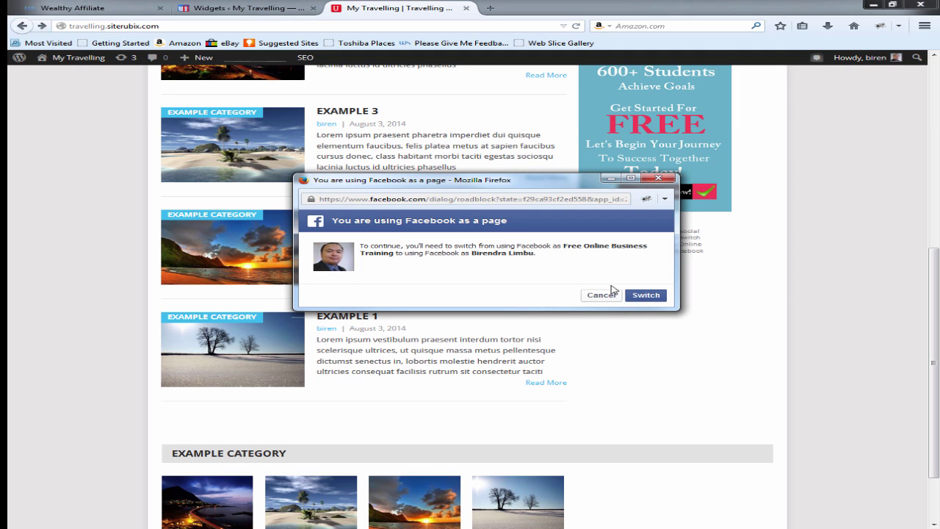
pyautogui.click(646, 295)
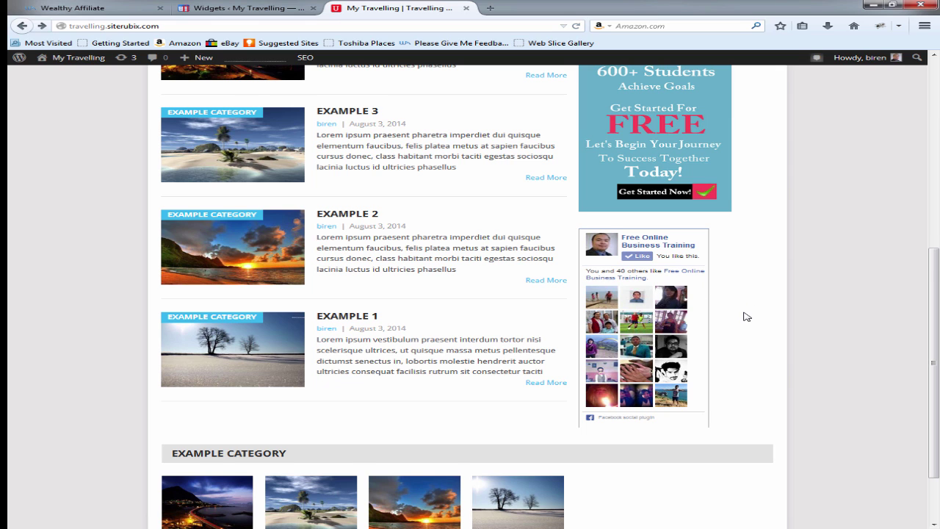
# Step: Scroll through the homepage to check the Free Online Business Training Like Box and footer
pyautogui.scroll(-1, 747, 317)
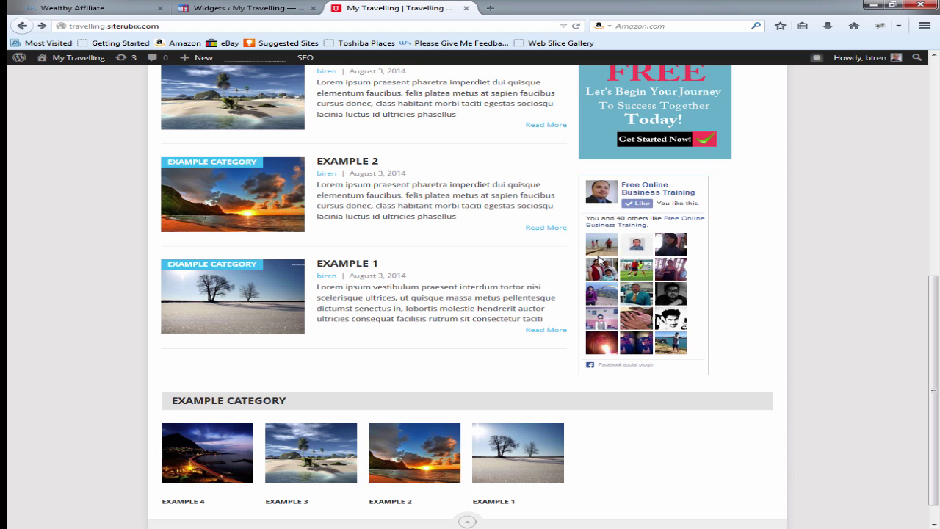
pyautogui.scroll(4, 737, 251)
pyautogui.scroll(-4, 726, 266)
pyautogui.scroll(3, 760, 220)
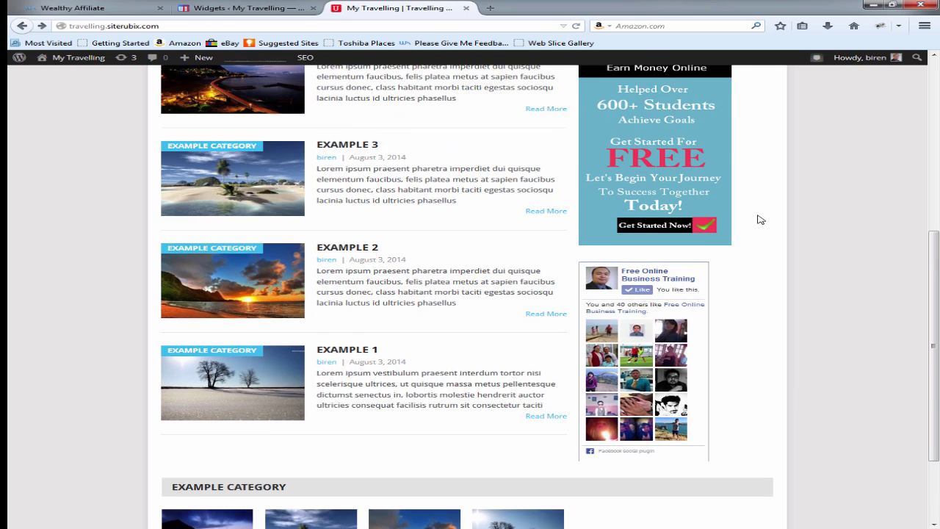
pyautogui.scroll(4, 734, 269)
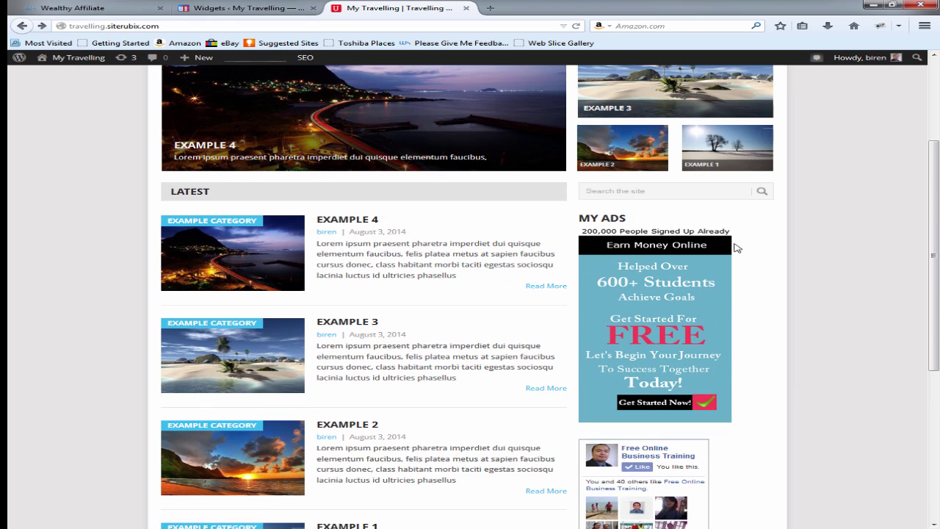
pyautogui.scroll(-8, 767, 261)
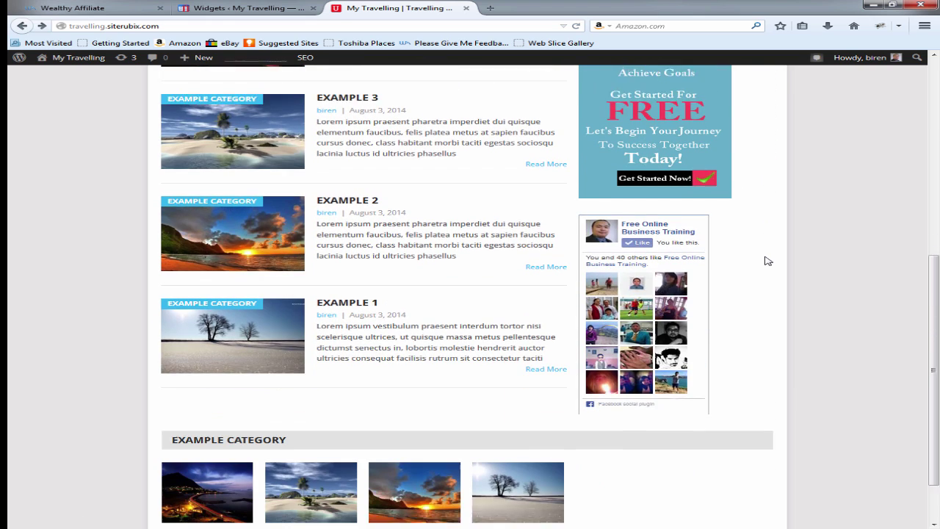
pyautogui.scroll(12, 767, 261)
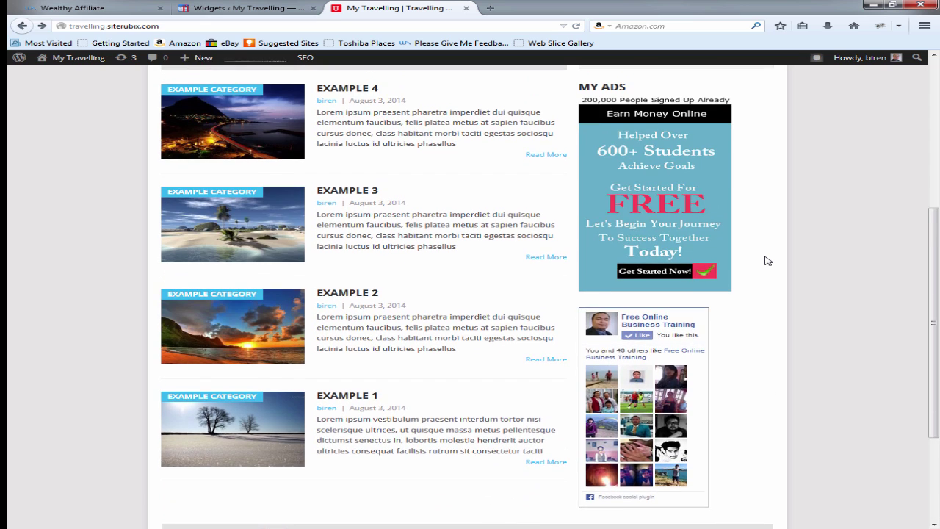
pyautogui.scroll(1, 767, 261)
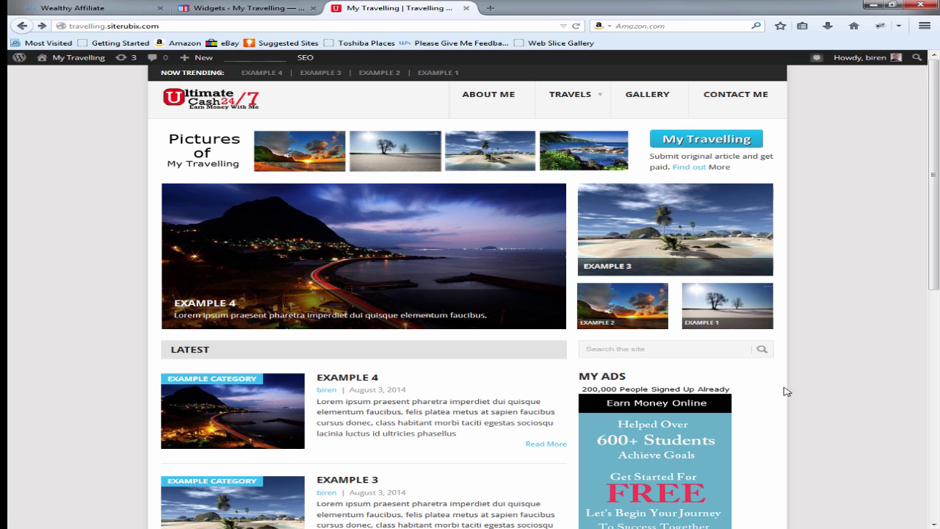
pyautogui.scroll(-9, 667, 413)
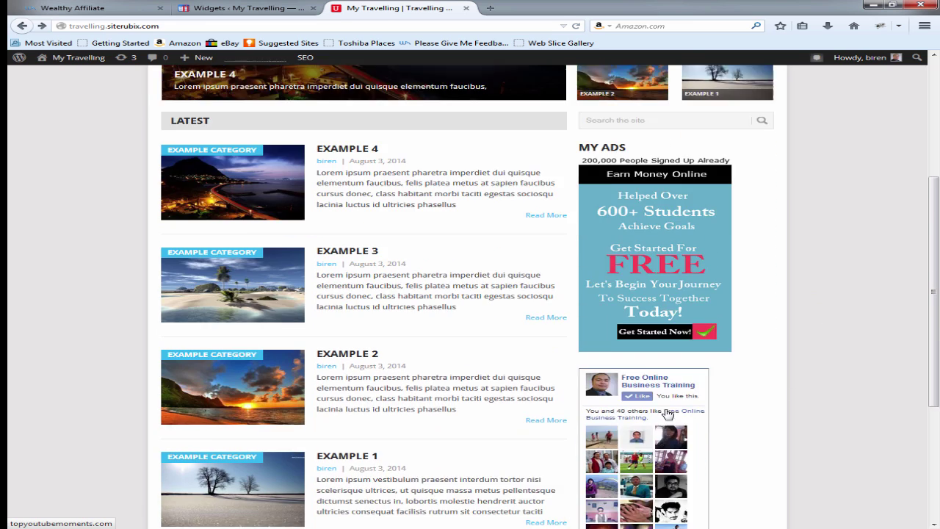
pyautogui.scroll(-4, 667, 413)
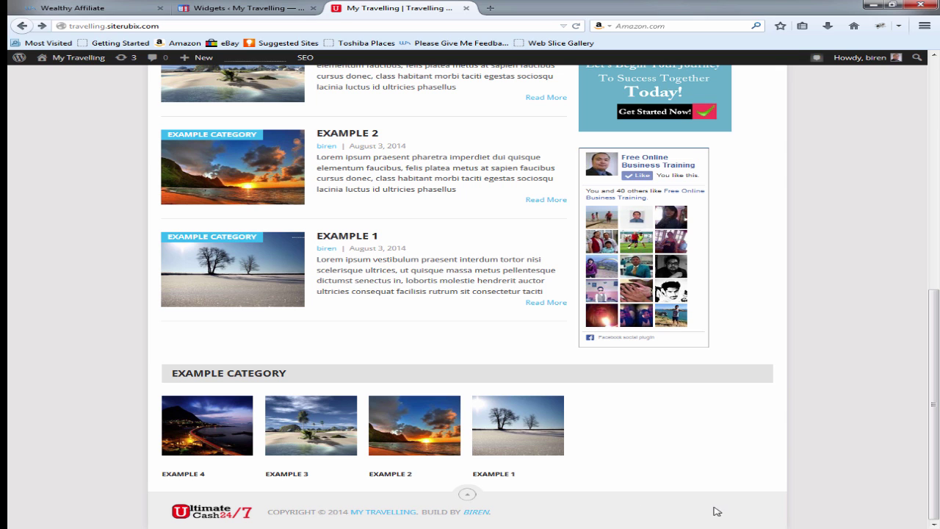
# Step: Load the Footer Menu in the menu editor, add the Privacy Policy page and save the menu
pyautogui.click(242, 9)
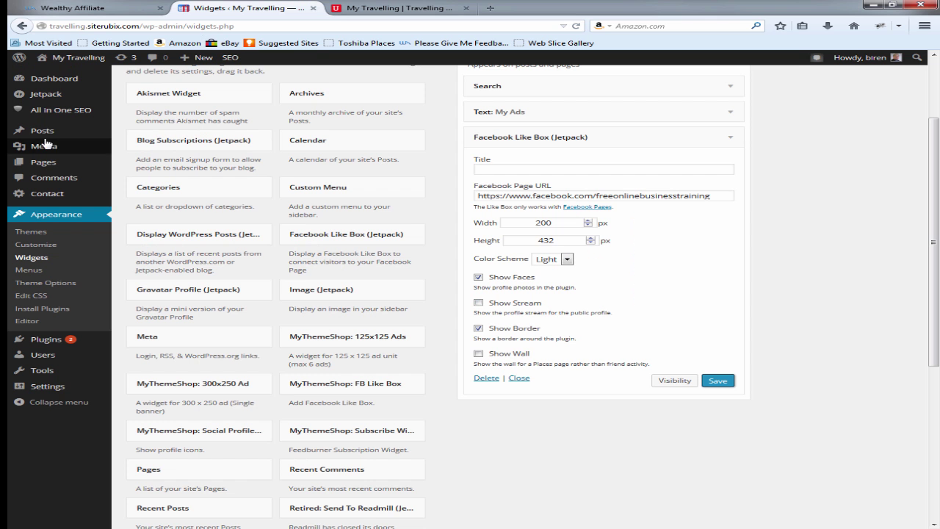
pyautogui.click(34, 270)
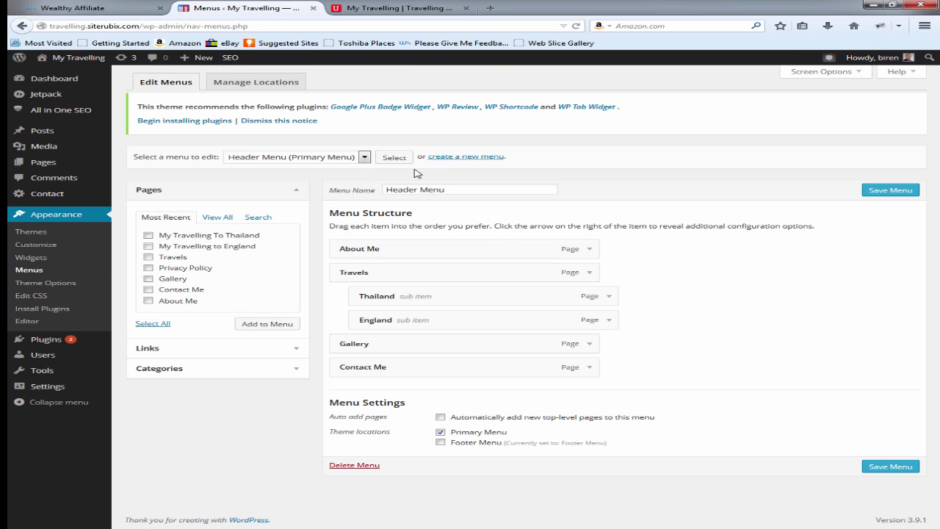
pyautogui.click(360, 158)
pyautogui.click(340, 169)
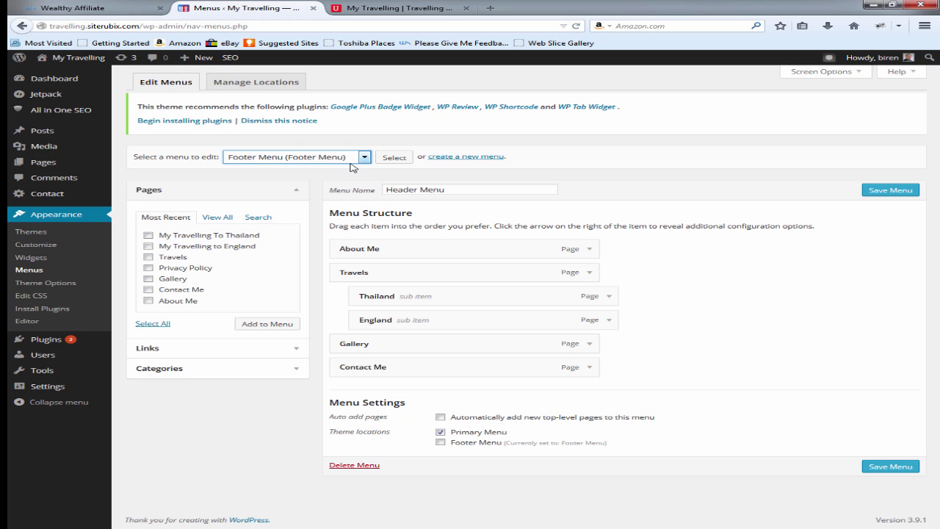
pyautogui.click(391, 158)
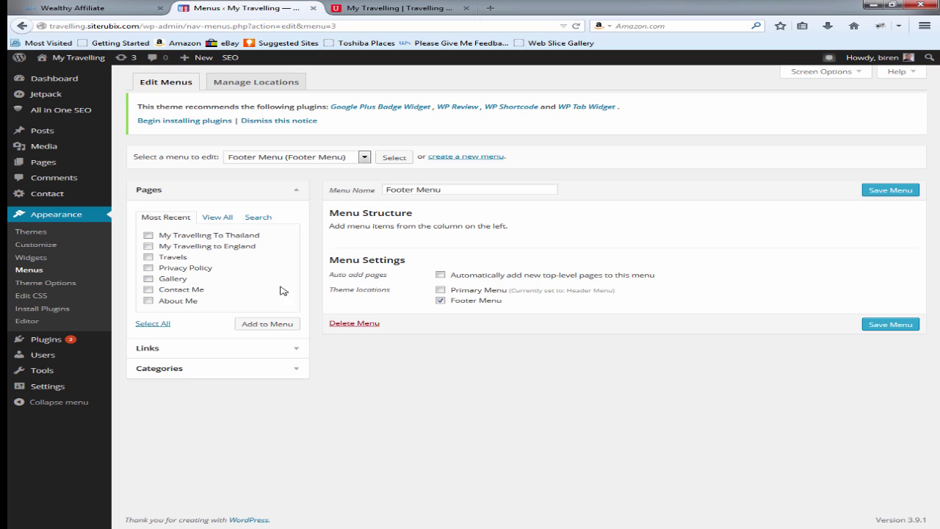
pyautogui.click(148, 267)
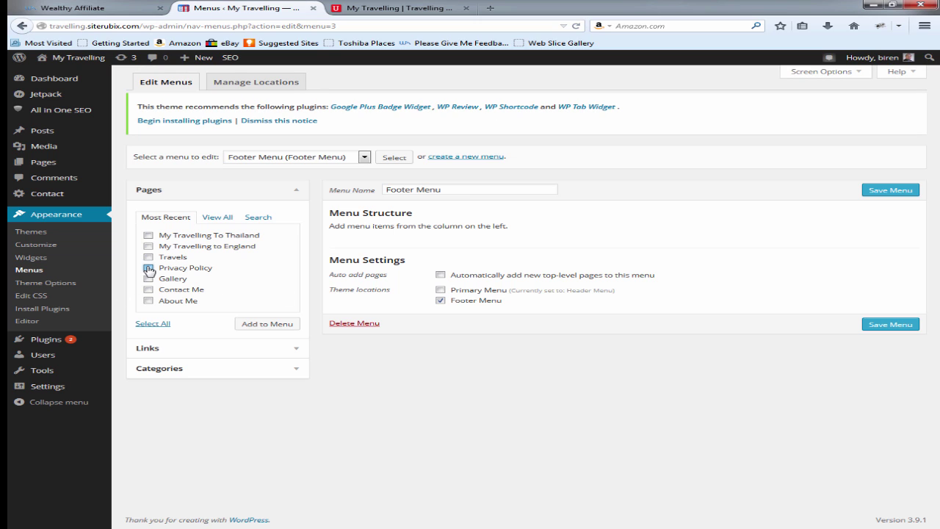
pyautogui.click(269, 324)
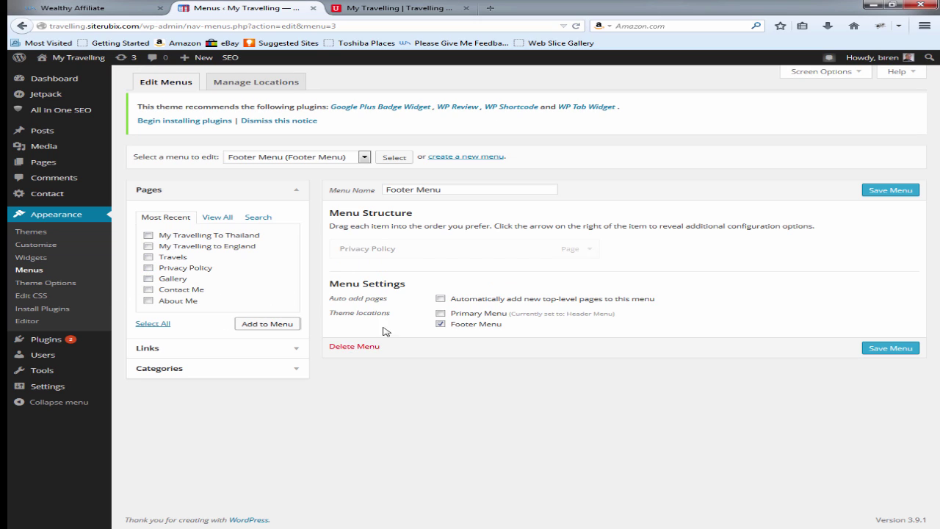
pyautogui.click(890, 190)
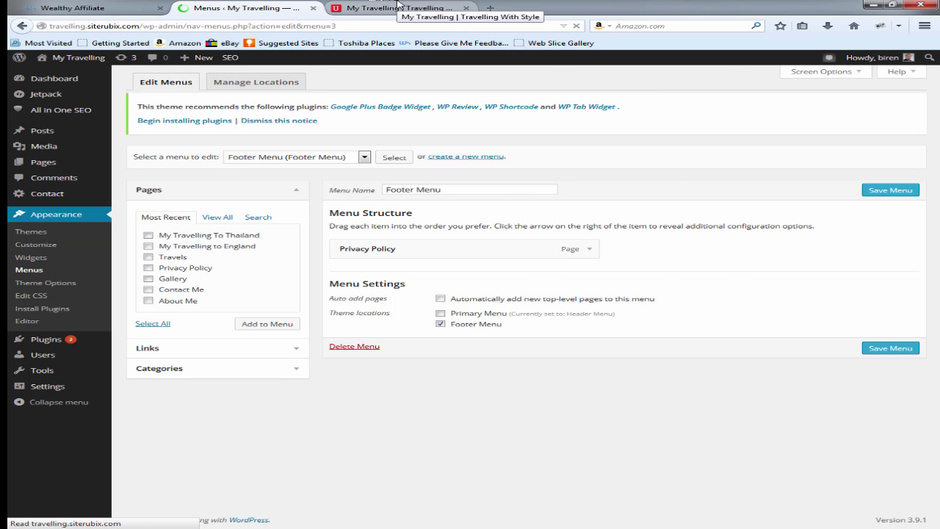
pyautogui.click(398, 6)
# Step: Reload the live site, confirm the PRIVACY POLICY link in the footer, then return to the Menus admin
pyautogui.click(576, 25)
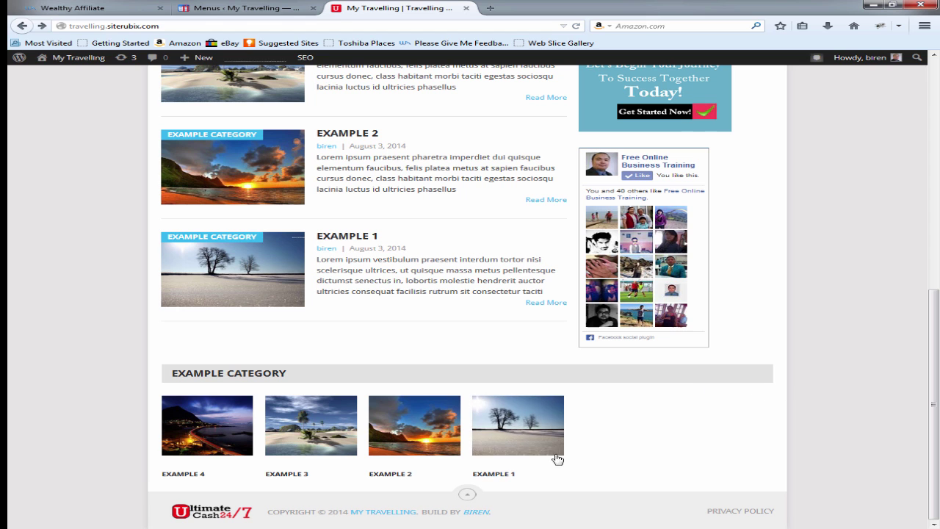
pyautogui.click(467, 494)
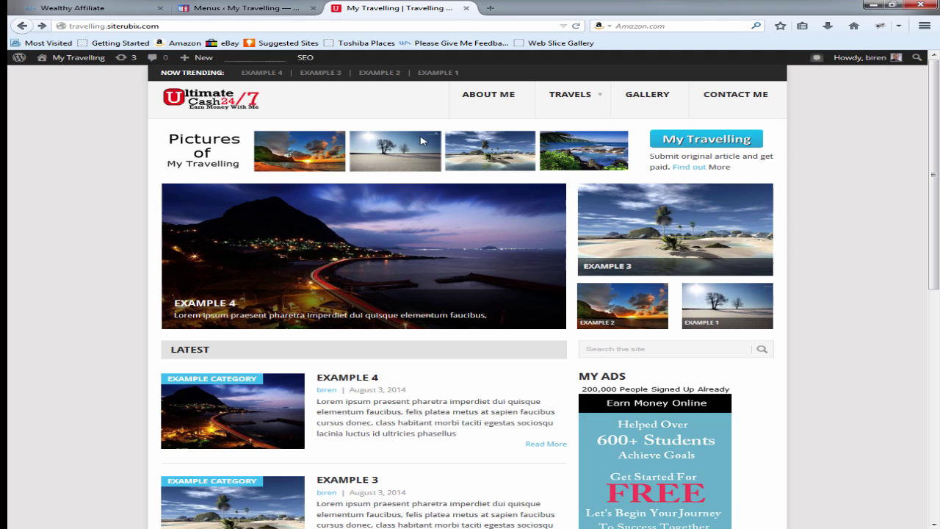
pyautogui.scroll(-6, 768, 210)
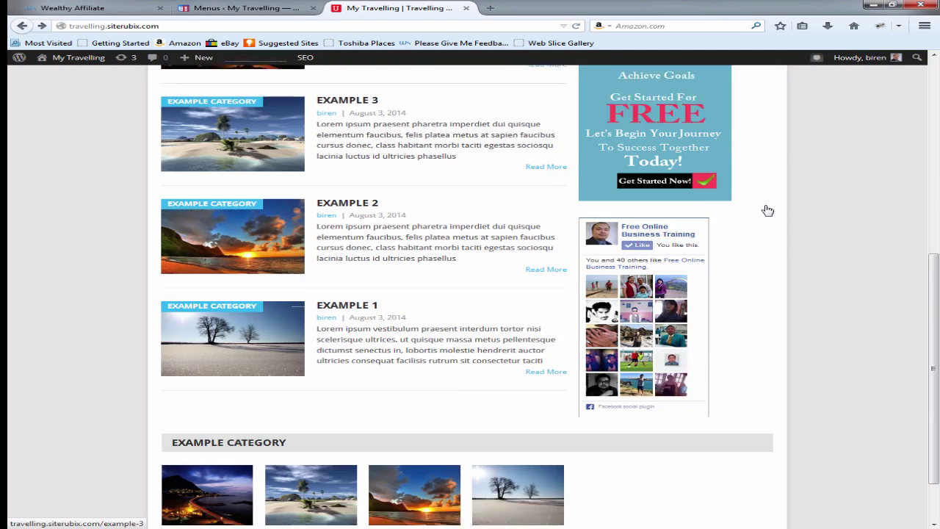
pyautogui.scroll(6, 768, 210)
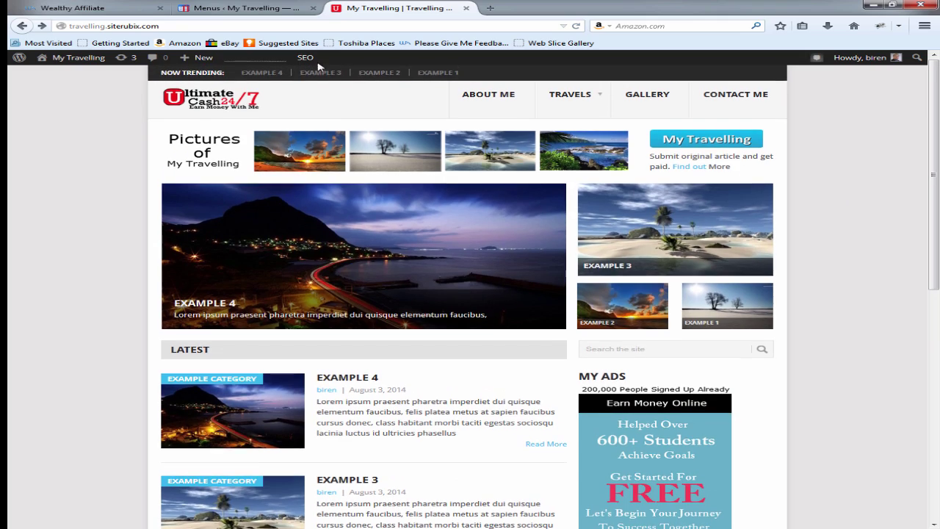
pyautogui.click(240, 8)
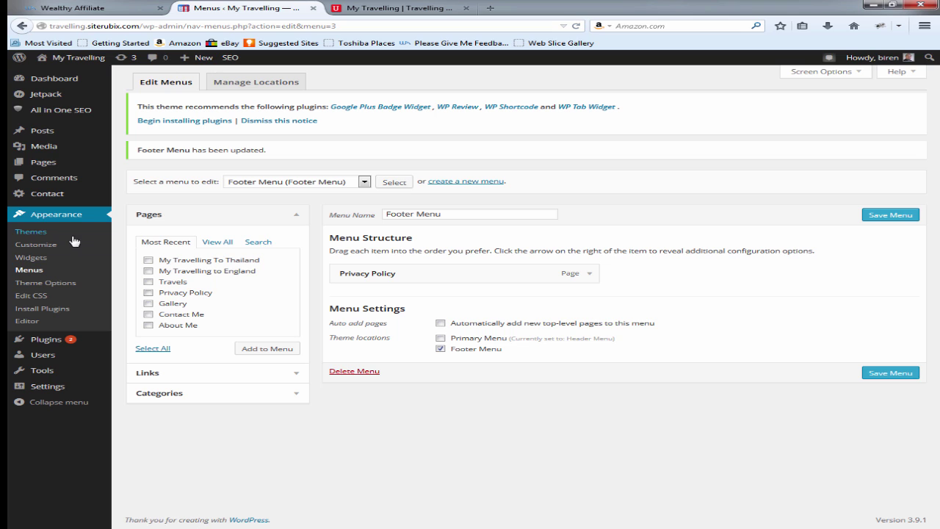
# Step: Open the Theme Options General Settings tab and place the cursor in the empty Header Code area
pyautogui.click(54, 284)
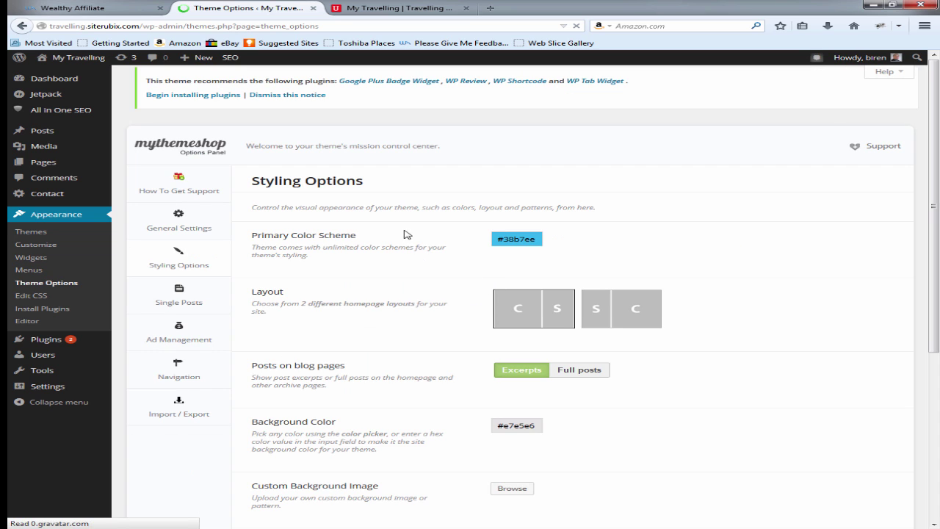
pyautogui.scroll(-3, 459, 298)
pyautogui.scroll(-2, 500, 308)
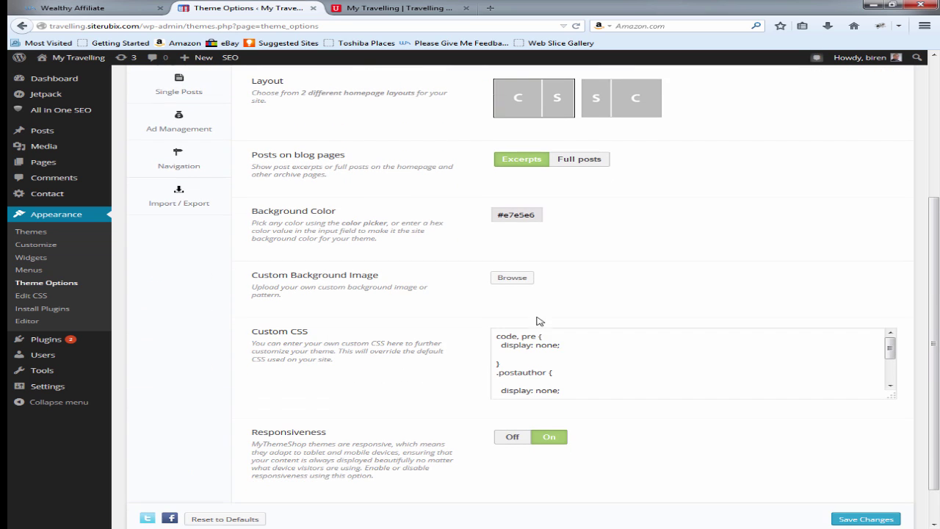
pyautogui.scroll(4, 454, 285)
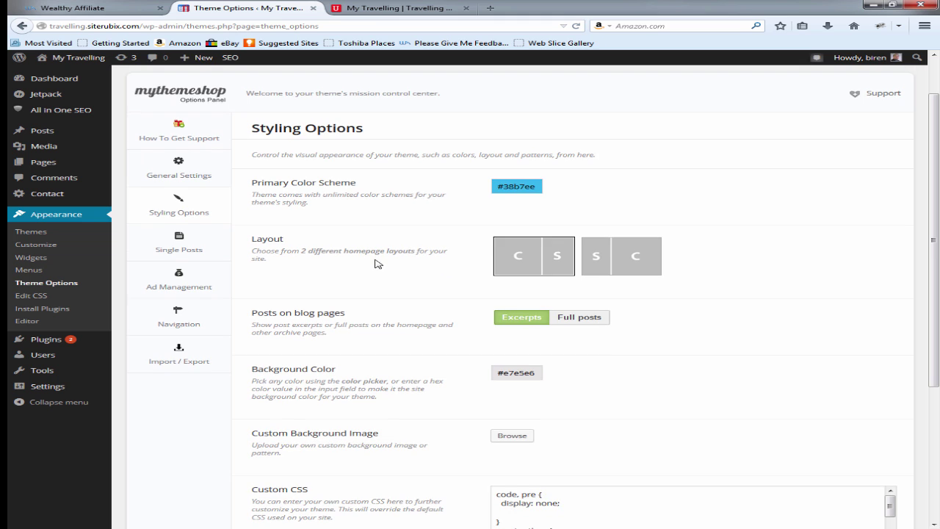
pyautogui.click(191, 169)
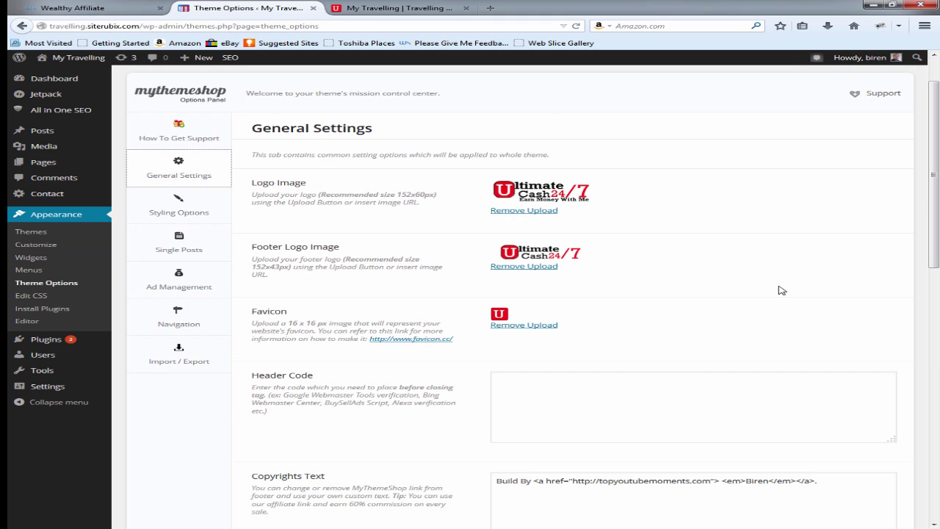
pyautogui.scroll(-4, 782, 290)
pyautogui.click(525, 241)
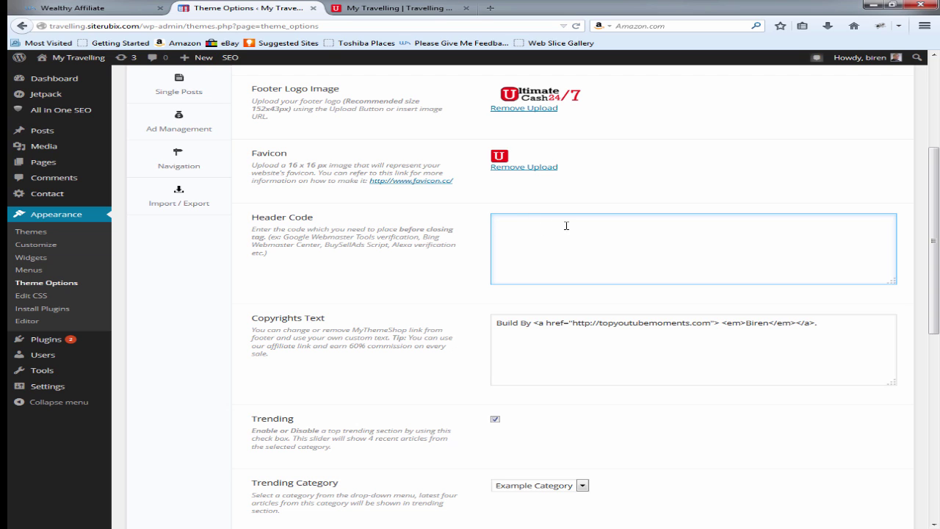
pyautogui.click(491, 8)
# Step: Search Google for 'google analytics' and enter the Analytics account's home listing its websites
pyautogui.write('g')
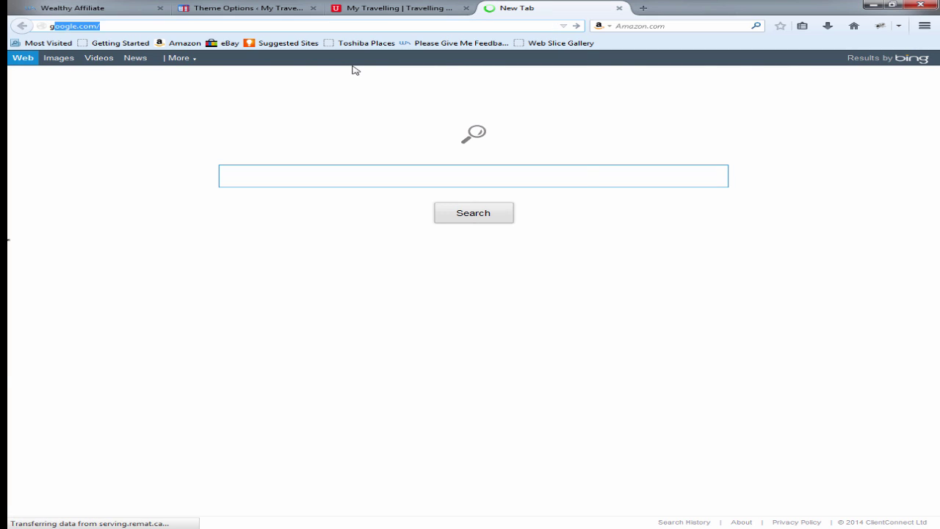
pyautogui.write('oogle')
pyautogui.press('Return')
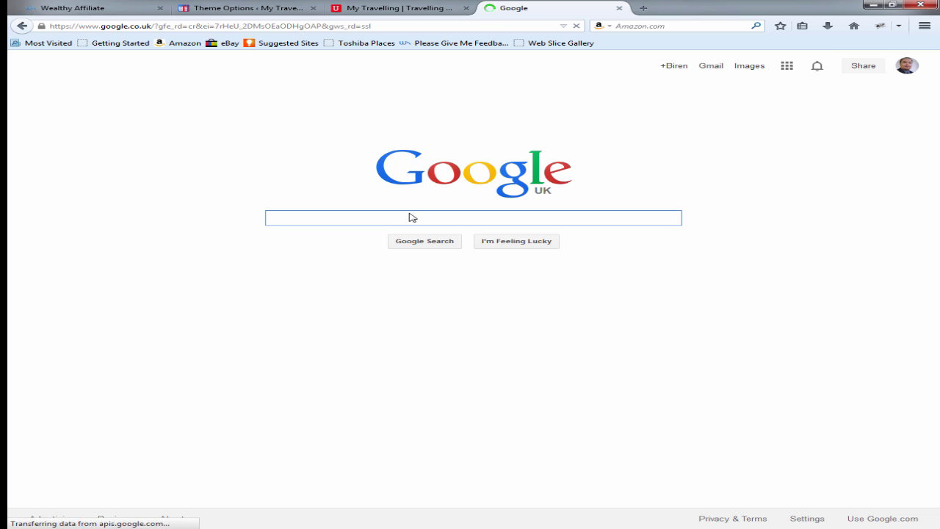
pyautogui.write('google')
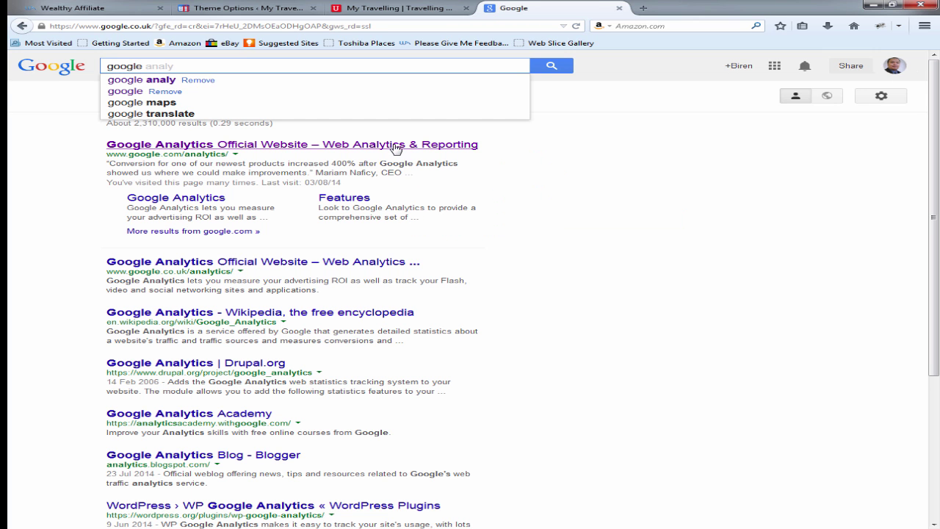
pyautogui.click(394, 147)
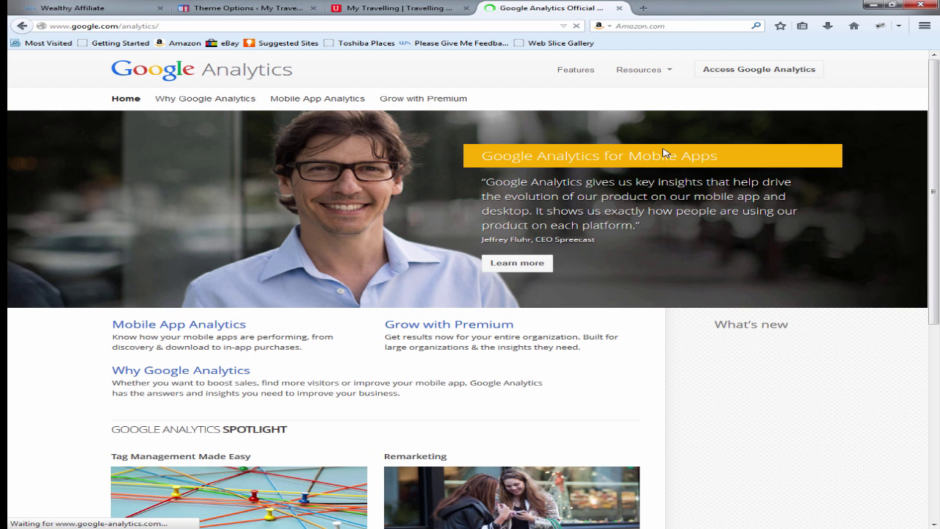
pyautogui.click(746, 75)
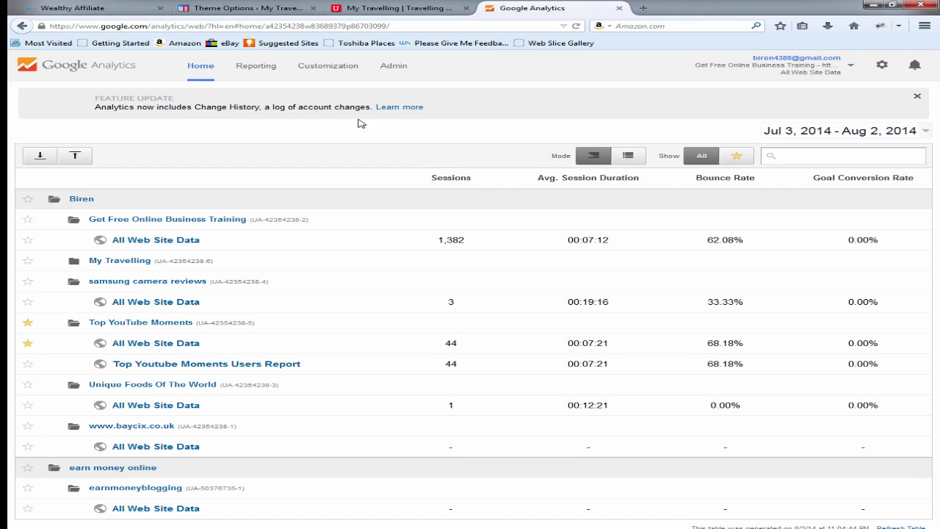
pyautogui.click(394, 67)
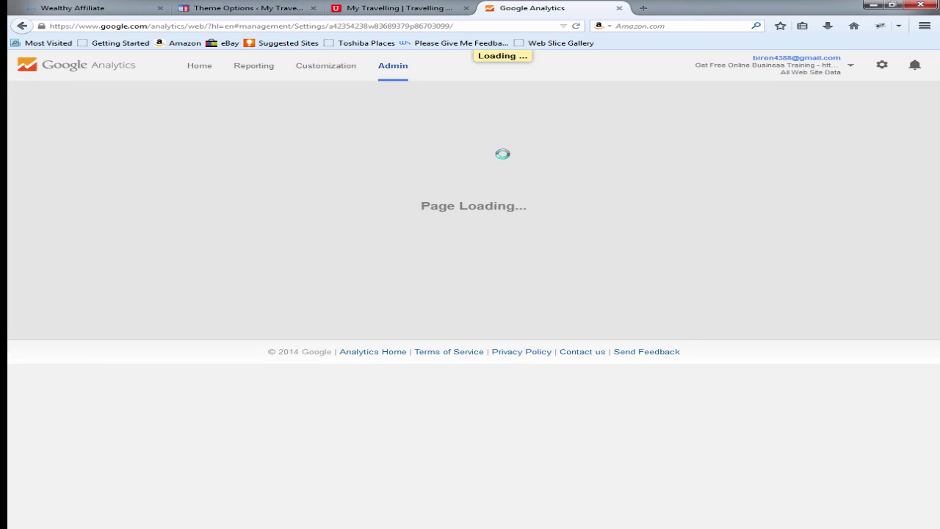
pyautogui.click(556, 151)
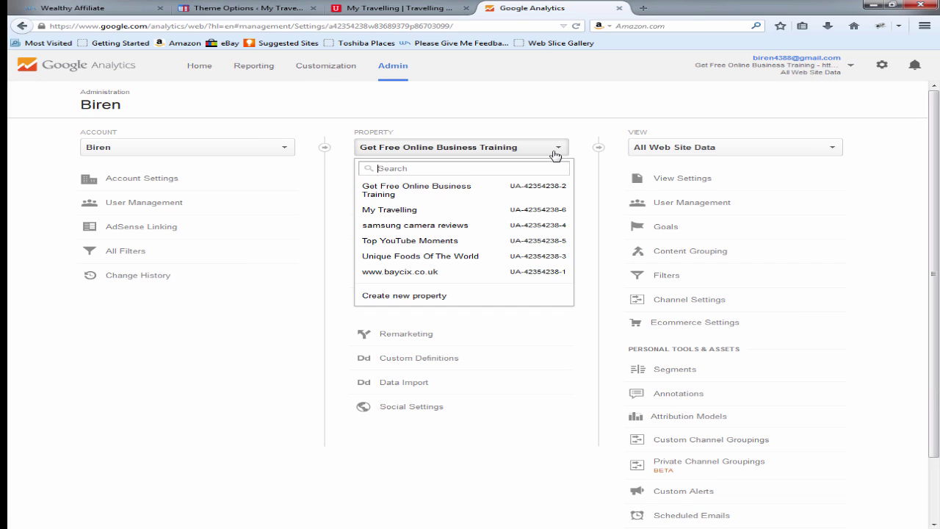
pyautogui.click(441, 304)
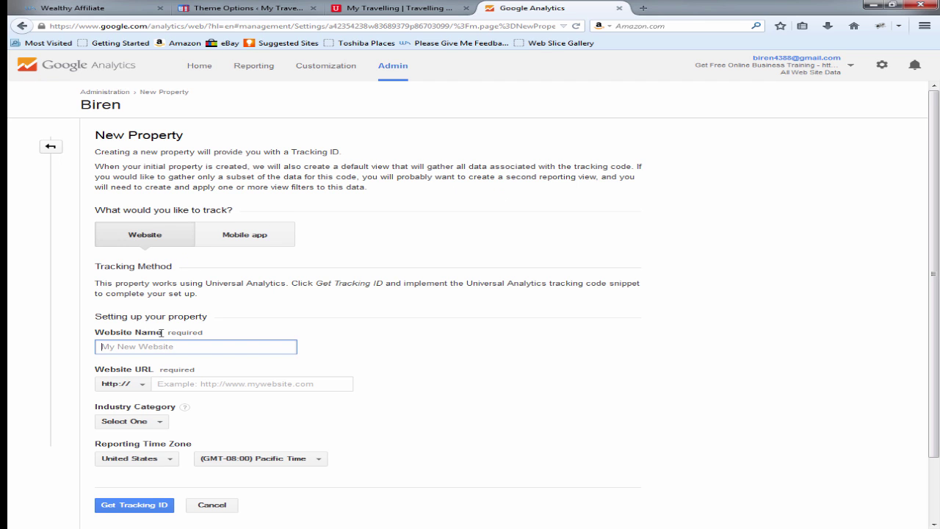
pyautogui.write('My Travelling')
pyautogui.click(182, 383)
pyautogui.click(179, 14)
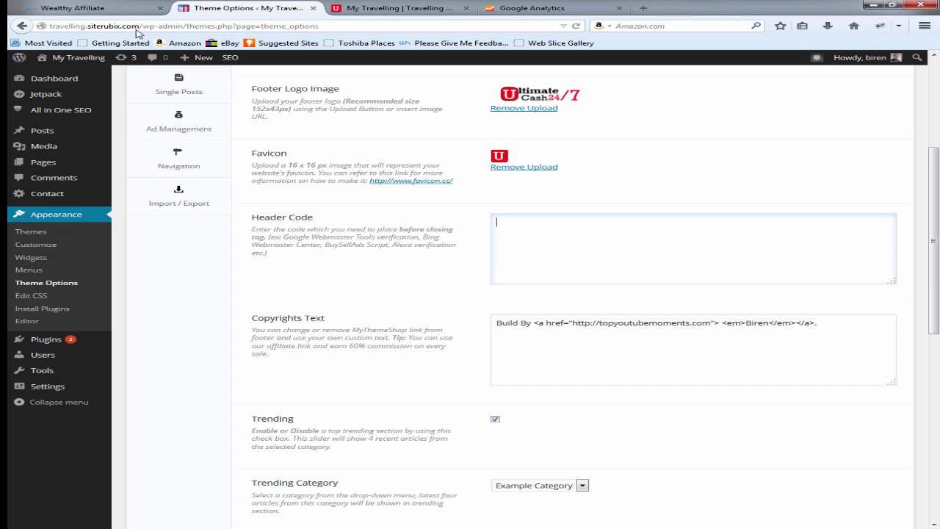
pyautogui.moveTo(140, 26); pyautogui.dragTo(24, 25)
pyautogui.hotkey('ctrl', 'c')
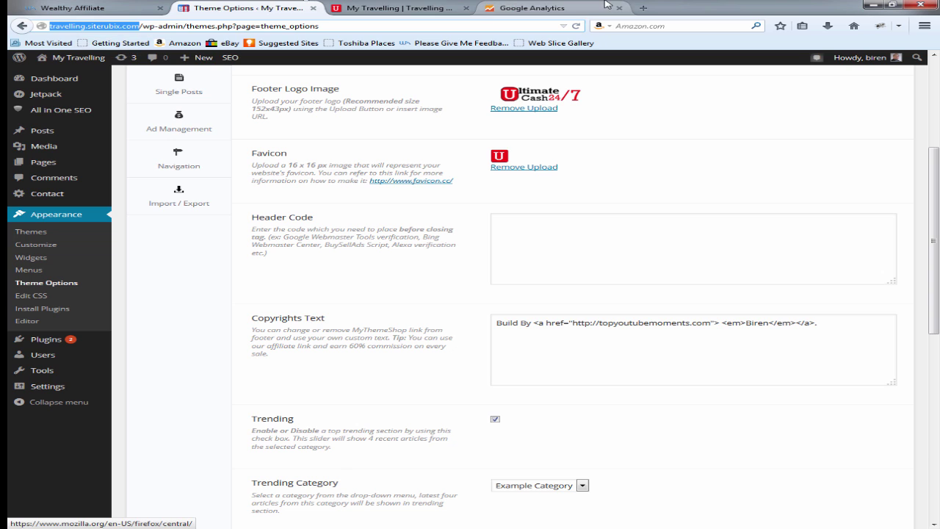
pyautogui.click(514, 8)
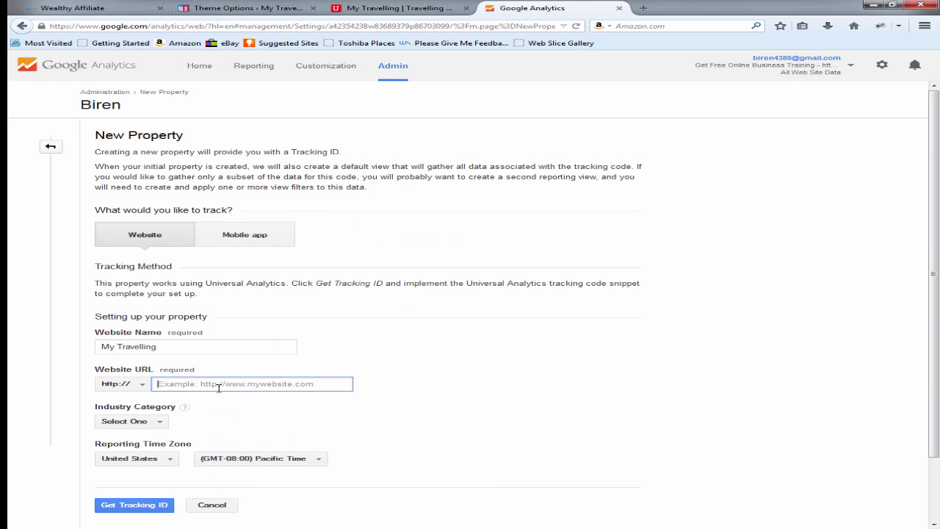
pyautogui.hotkey('ctrl', 'v')
# Step: Set the property's industry category to Travel and its time zone country to United Kingdom
pyautogui.scroll(-2, 235, 368)
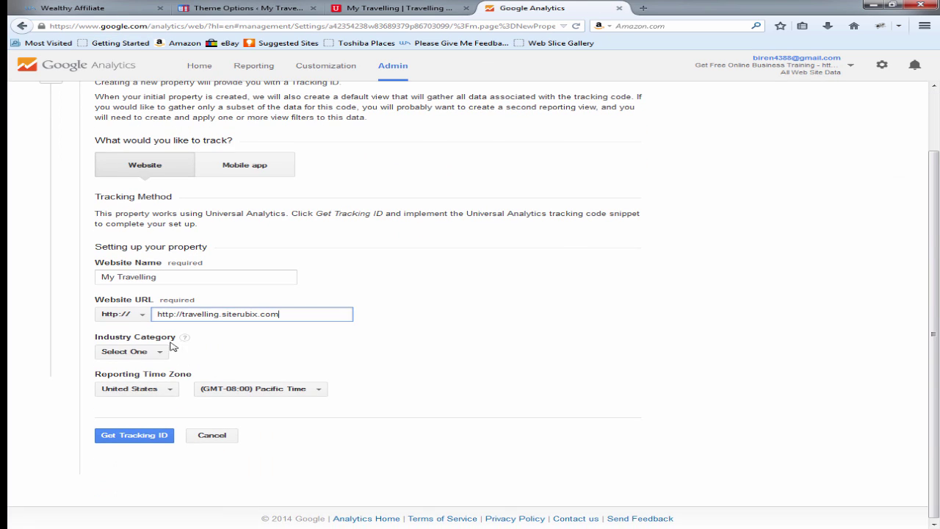
pyautogui.click(156, 352)
pyautogui.click(156, 352)
pyautogui.scroll(-6, 183, 411)
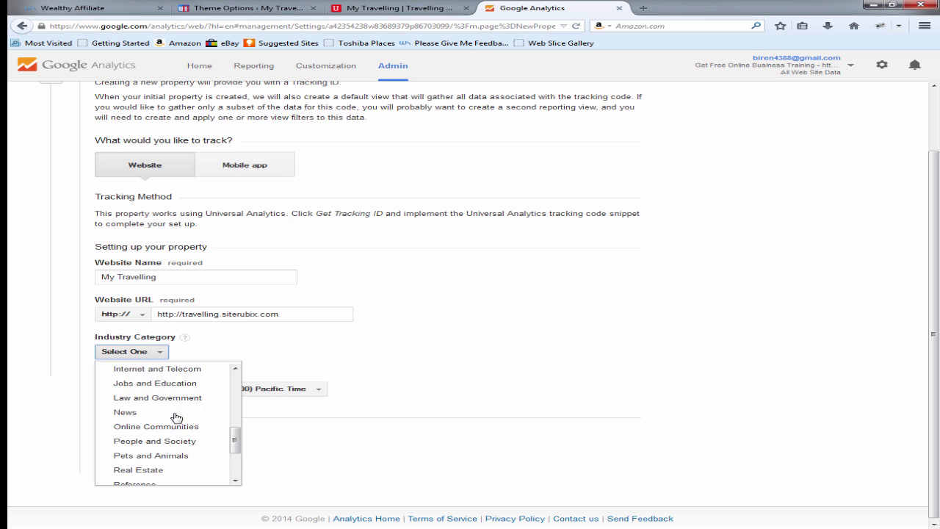
pyautogui.click(141, 463)
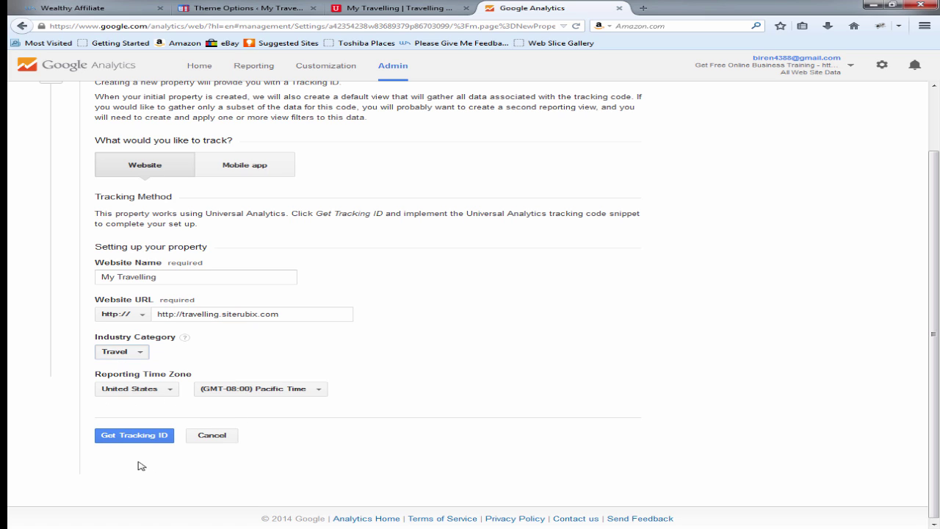
pyautogui.click(168, 392)
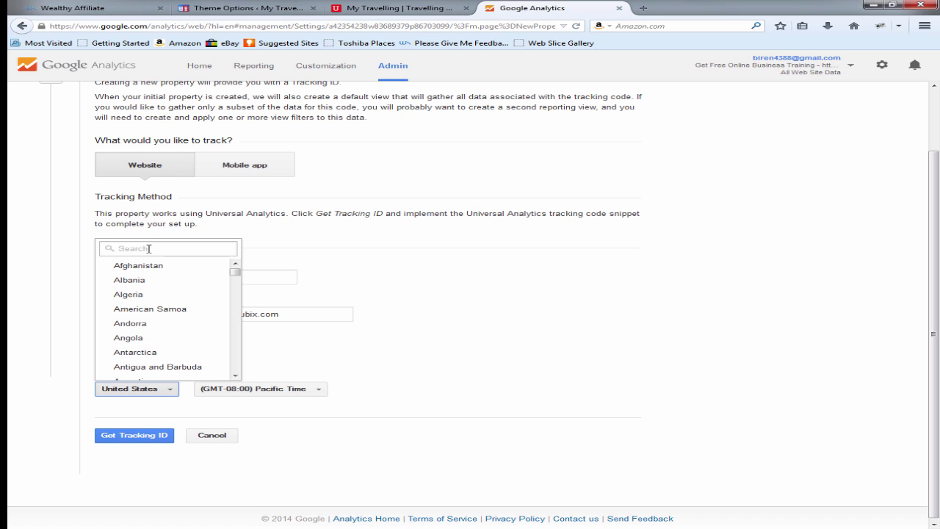
pyautogui.write('united')
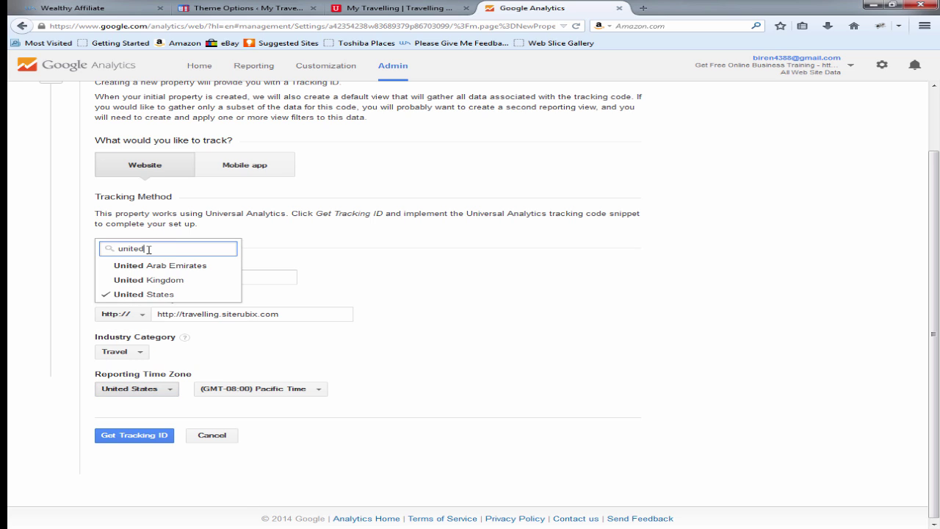
pyautogui.click(158, 282)
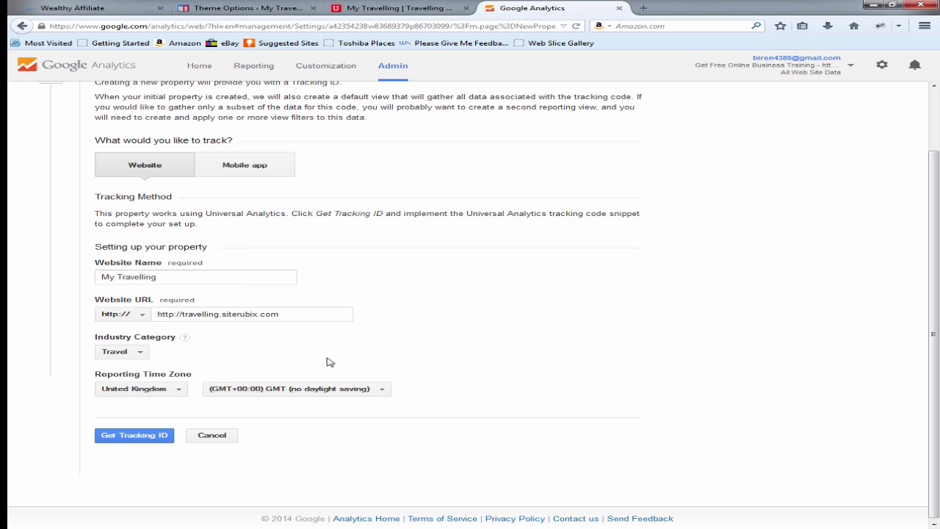
pyautogui.click(116, 435)
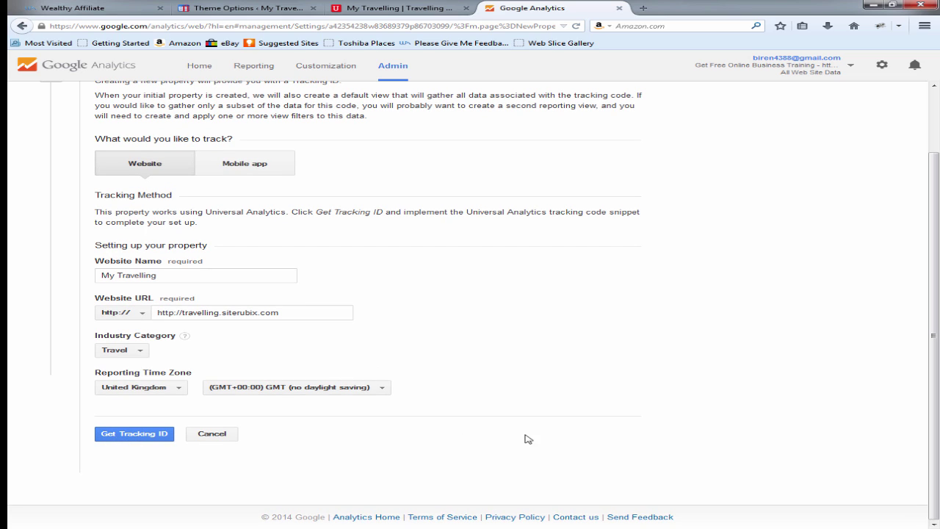
# Step: Get the tracking ID for My Travelling and select the full tracking code snippet
pyautogui.click(135, 435)
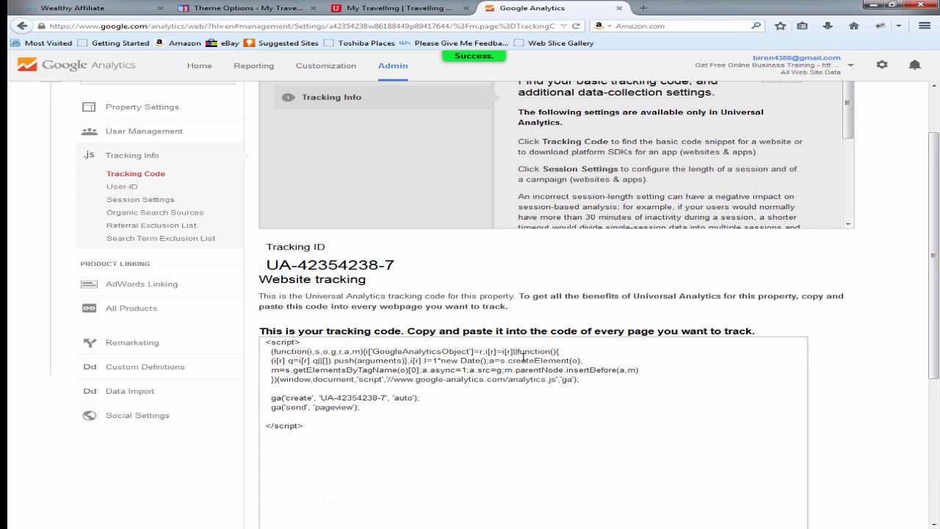
pyautogui.scroll(-1, 523, 358)
pyautogui.scroll(-2, 818, 293)
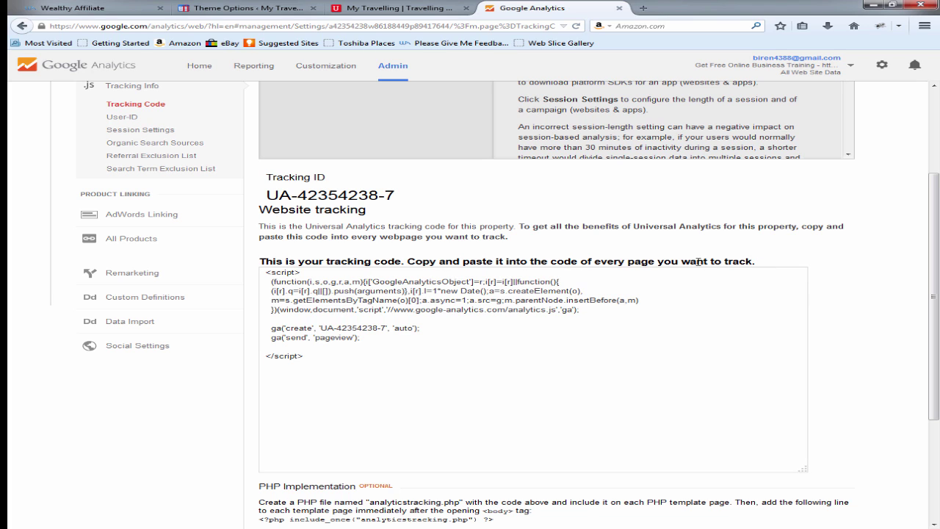
pyautogui.moveTo(353, 359); pyautogui.dragTo(271, 271)
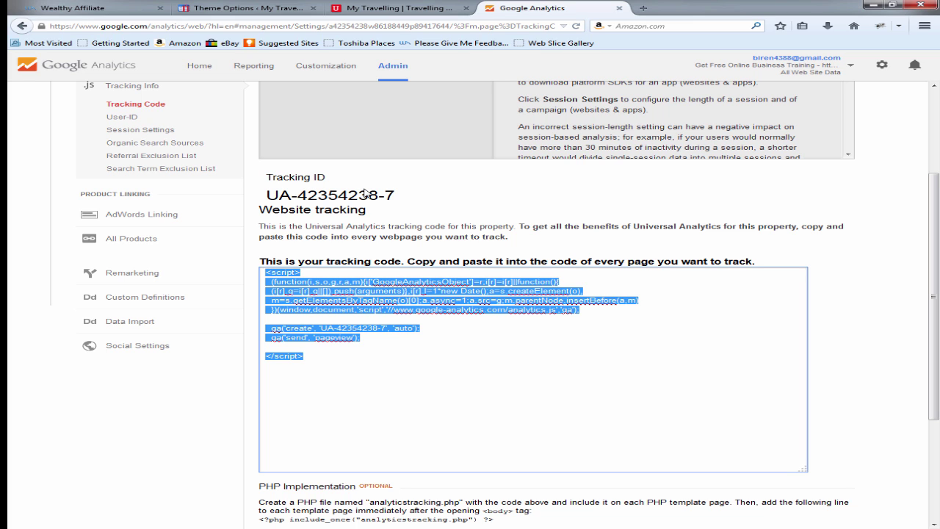
pyautogui.click(235, 9)
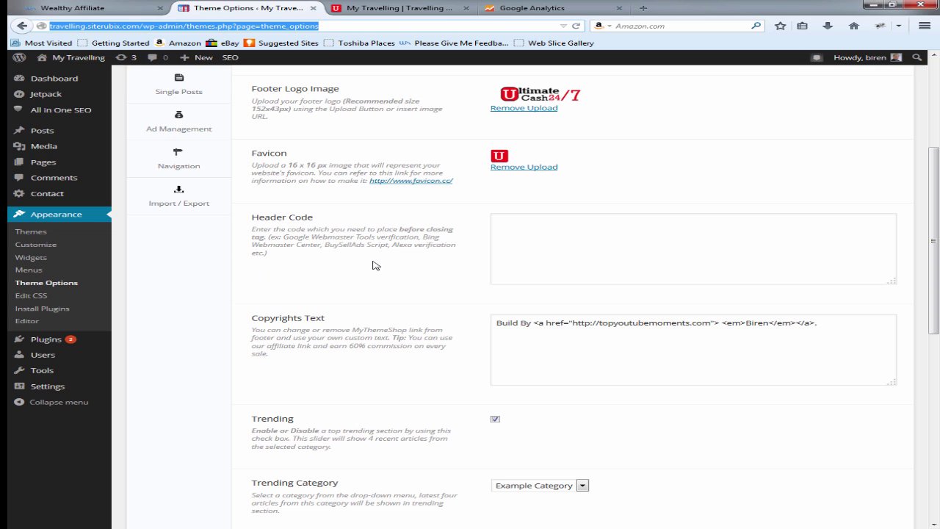
# Step: Paste the Analytics tracking code into the Header Code box, save Theme Options, and view the homepage
pyautogui.click(516, 227)
pyautogui.hotkey('ctrl', 'v')
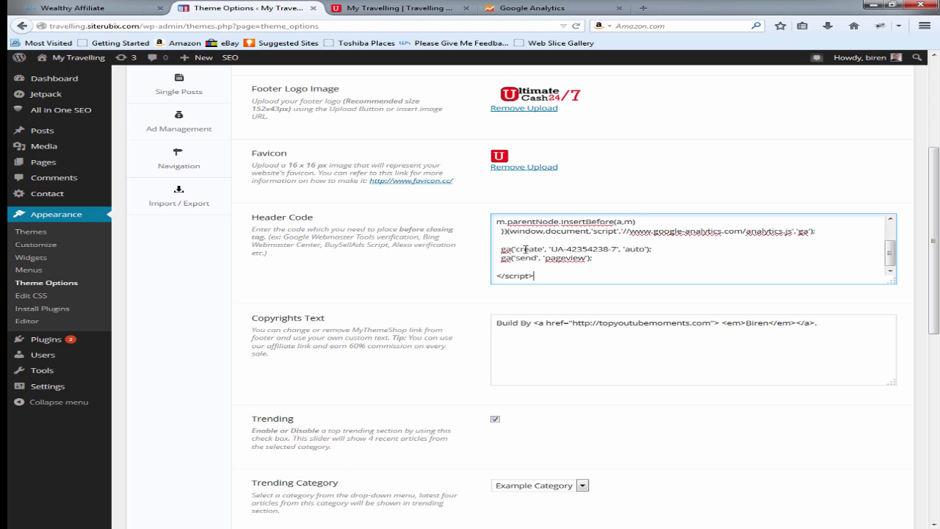
pyautogui.scroll(-4, 508, 323)
pyautogui.scroll(3, 556, 262)
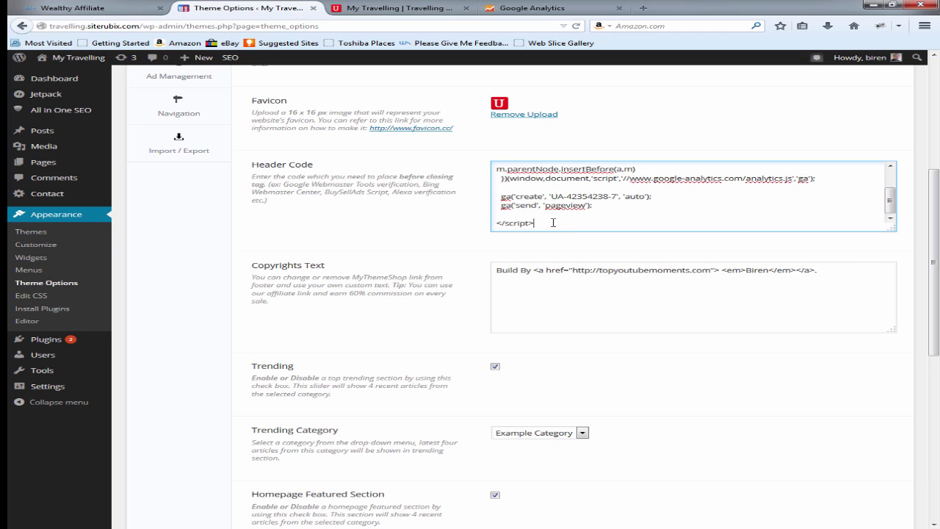
pyautogui.press('Return')
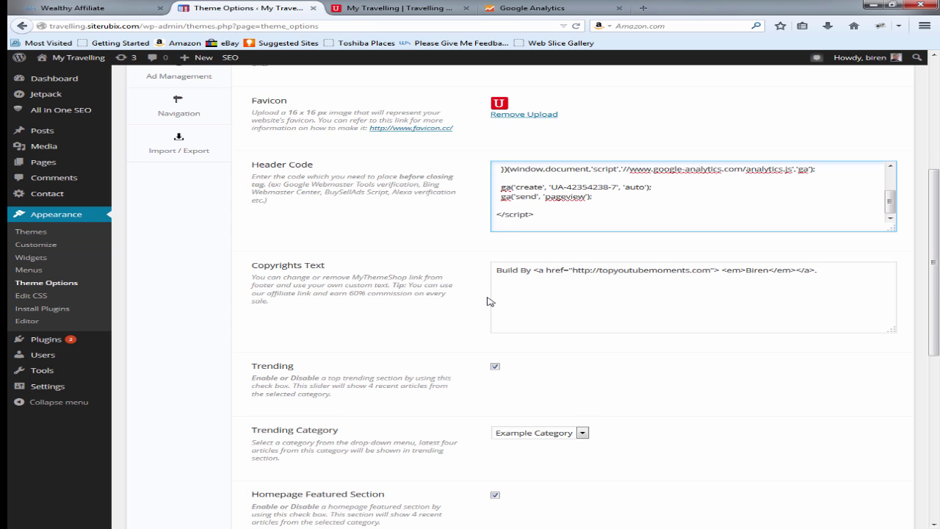
pyautogui.scroll(-5, 489, 301)
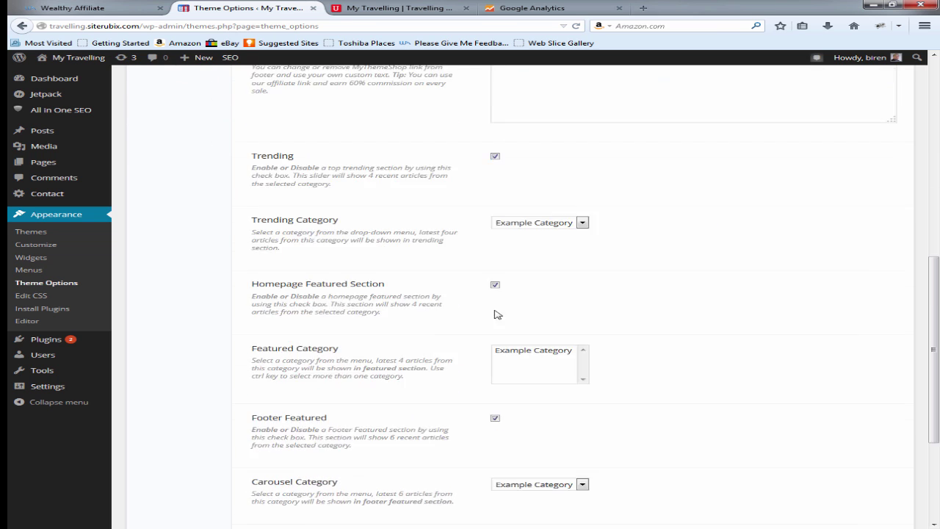
pyautogui.scroll(-5, 494, 314)
pyautogui.click(850, 478)
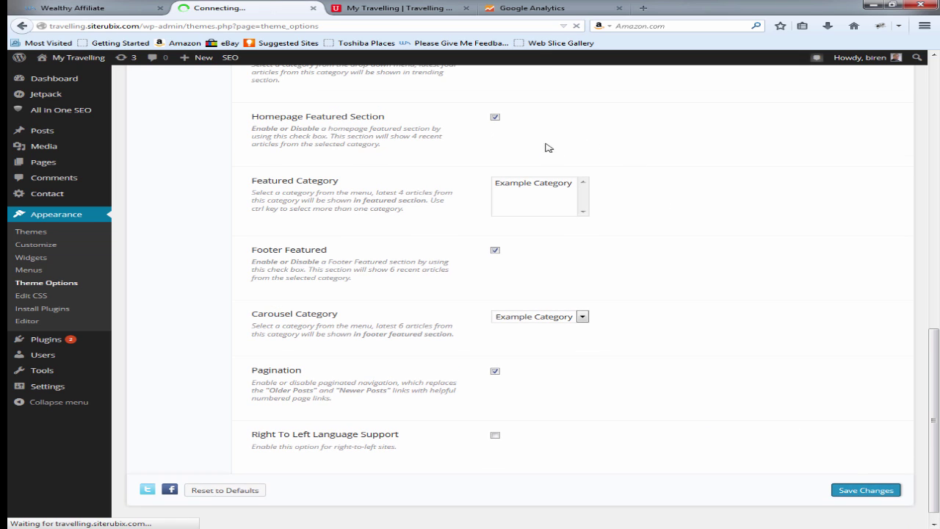
pyautogui.click(429, 8)
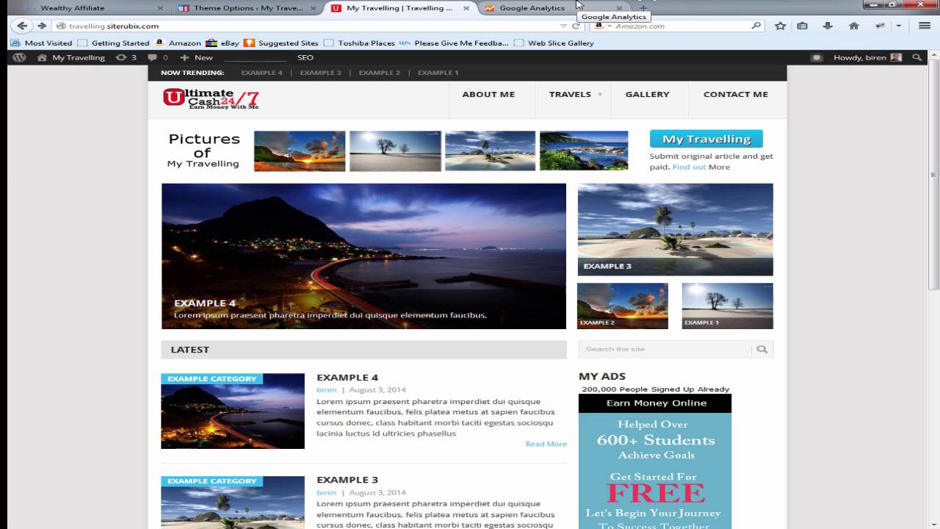
# Step: Open Reporting > Real-Time Overview to see 1 active desktop user on the My Travelling homepage
pyautogui.click(577, 7)
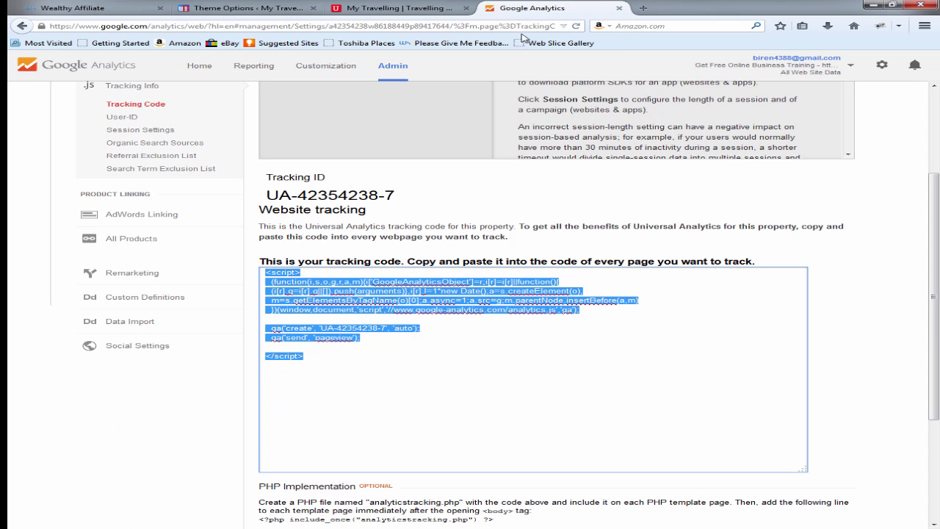
pyautogui.scroll(4, 189, 198)
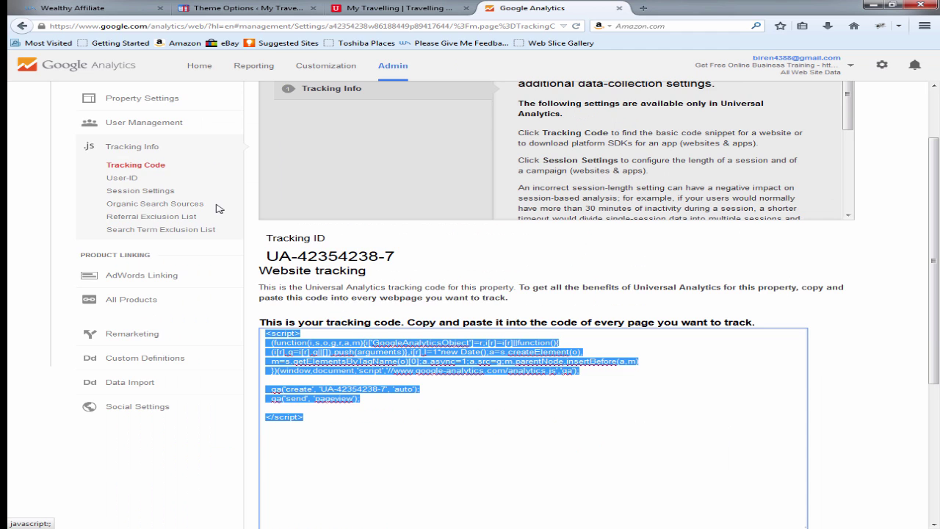
pyautogui.click(251, 66)
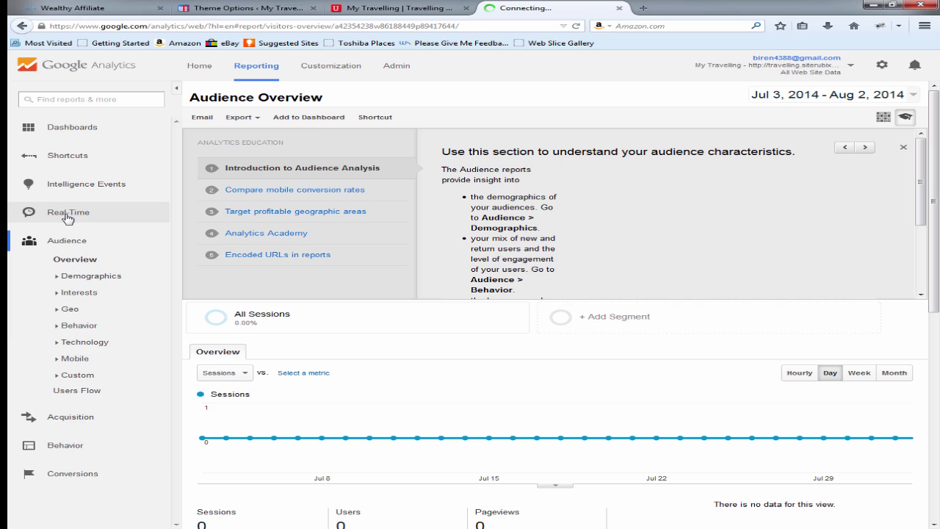
pyautogui.click(68, 215)
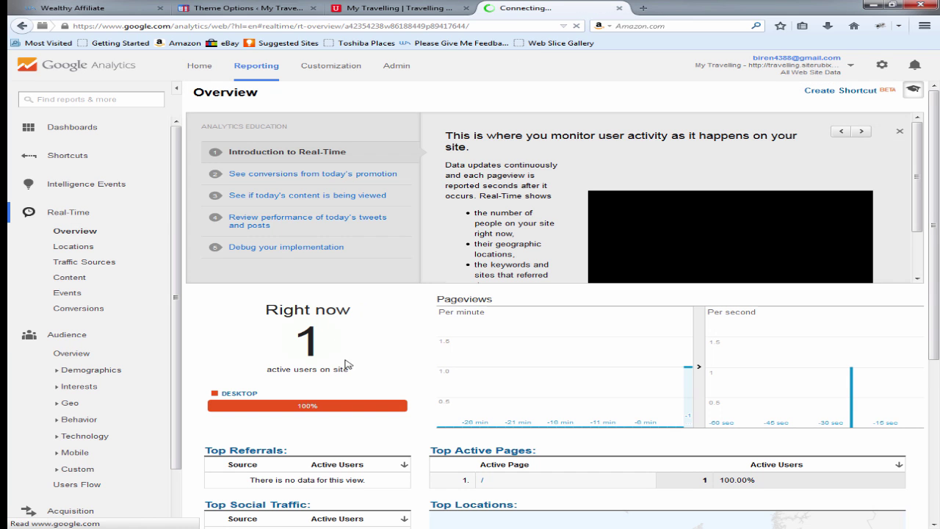
pyautogui.scroll(-5, 423, 420)
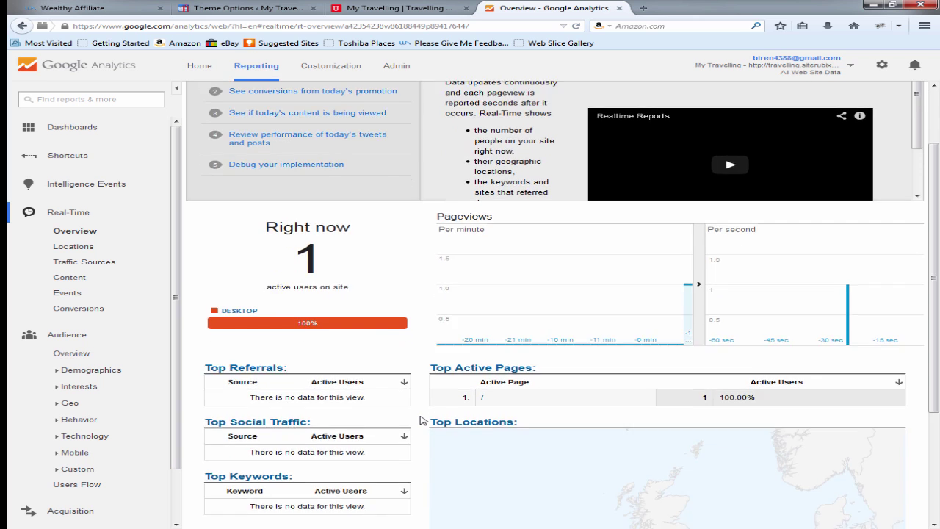
pyautogui.scroll(-1, 423, 420)
pyautogui.moveTo(730, 448)
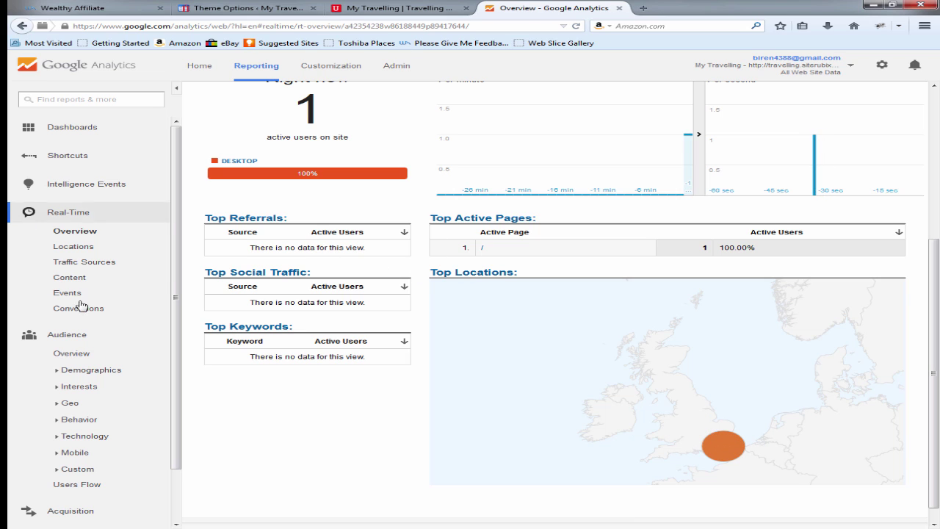
# Step: Open the Audience Overview report for Jul 3–Aug 2, 2014 and scroll through its empty 0-session data
pyautogui.click(73, 354)
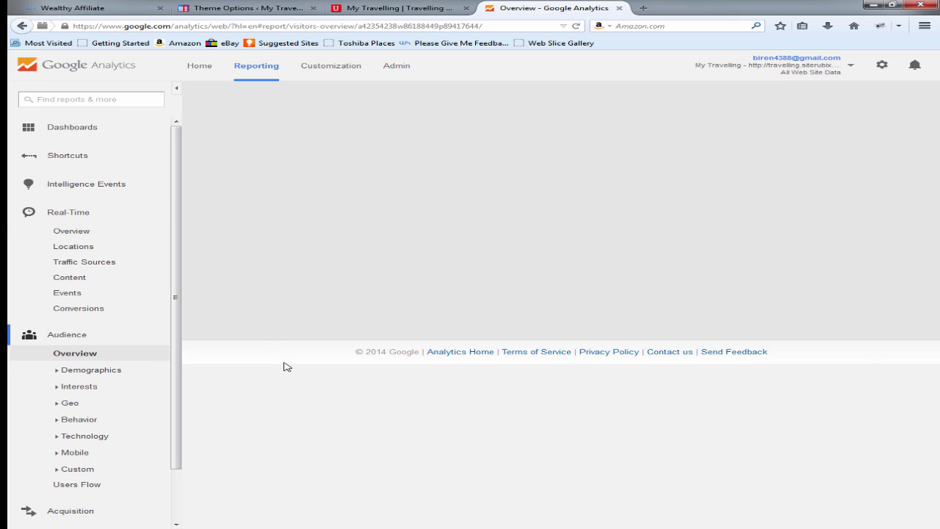
pyautogui.scroll(-1, 303, 382)
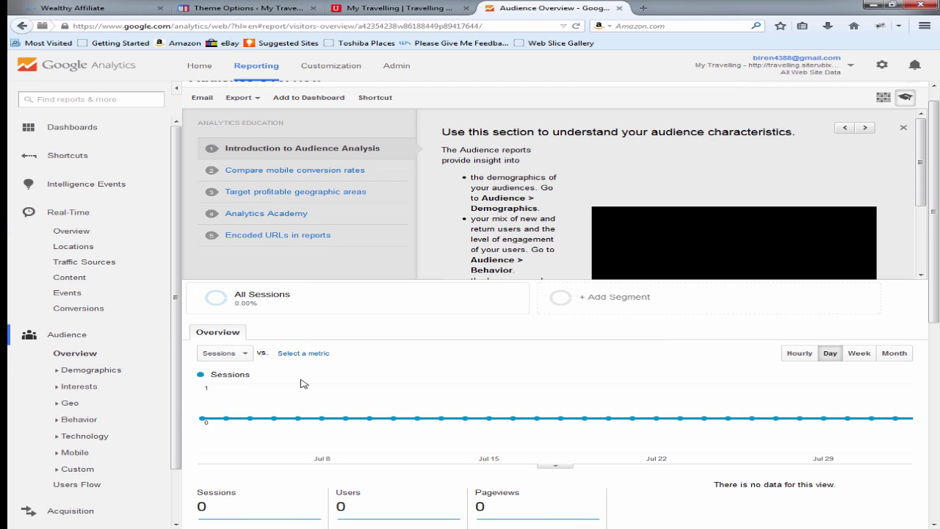
pyautogui.scroll(-3, 303, 383)
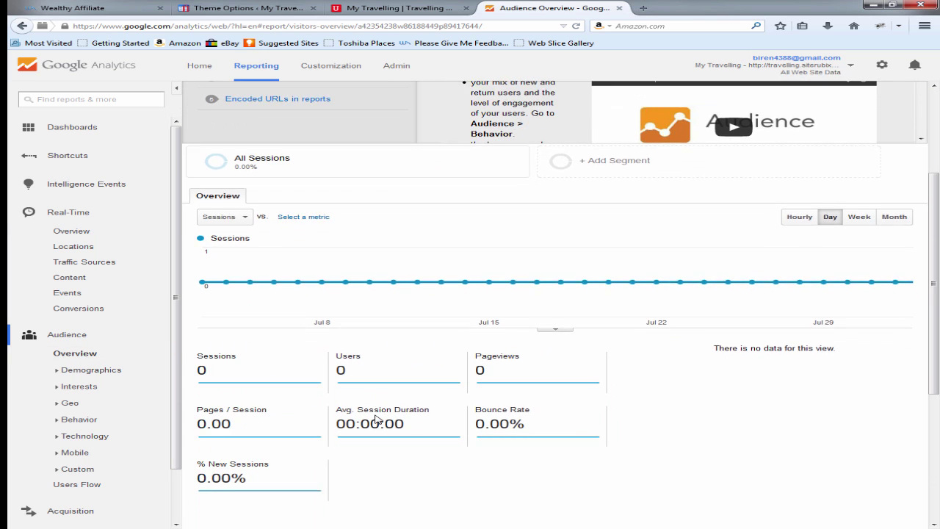
pyautogui.scroll(-2, 377, 418)
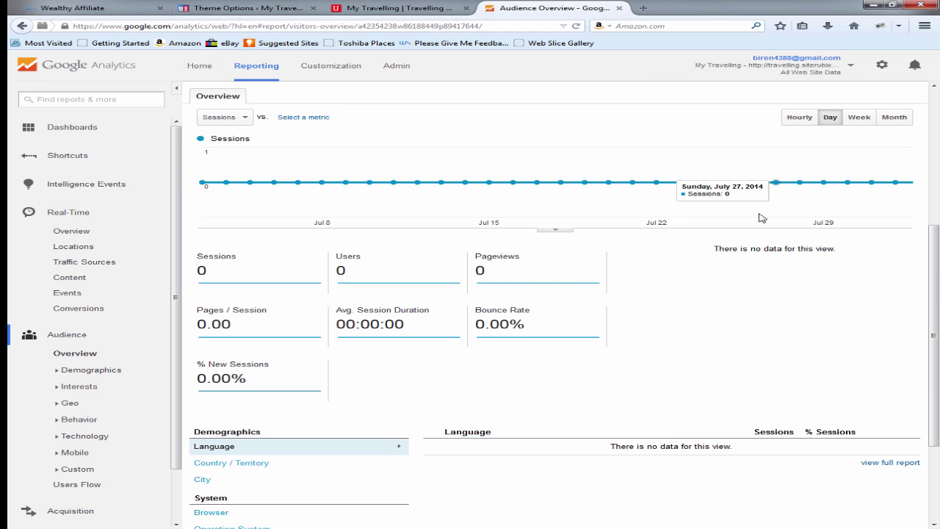
pyautogui.scroll(-1, 677, 302)
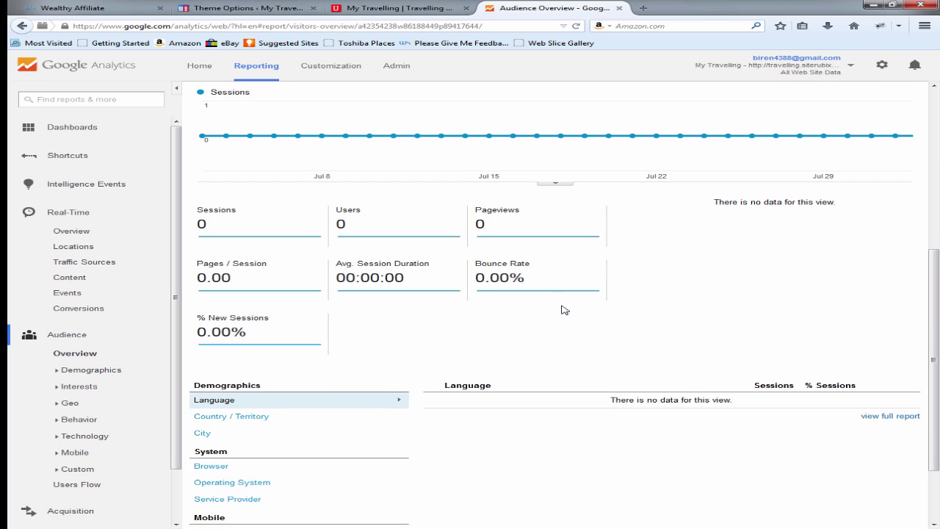
pyautogui.scroll(-1, 348, 420)
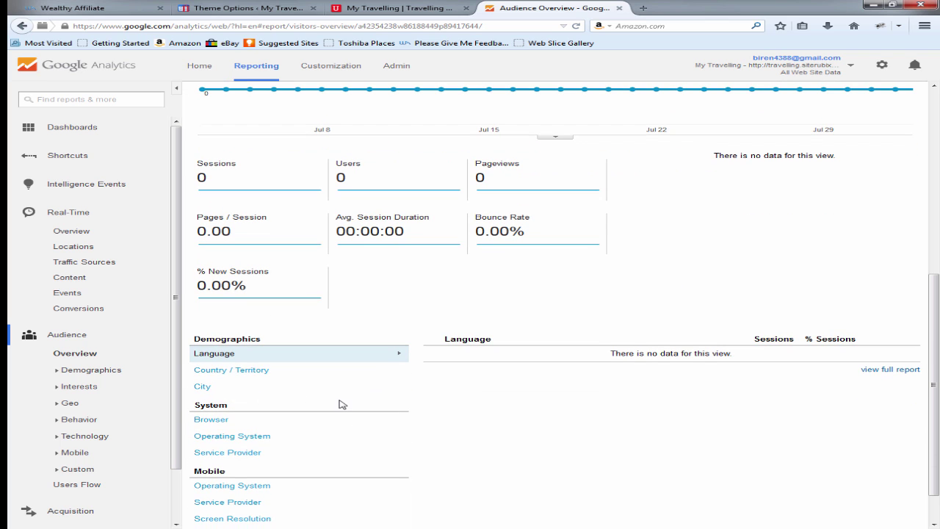
pyautogui.scroll(-1, 342, 404)
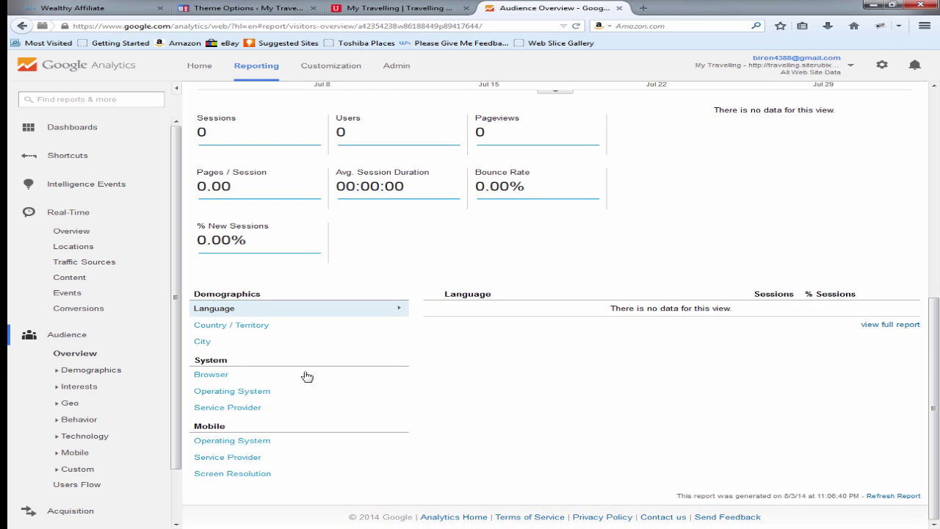
pyautogui.scroll(5, 375, 392)
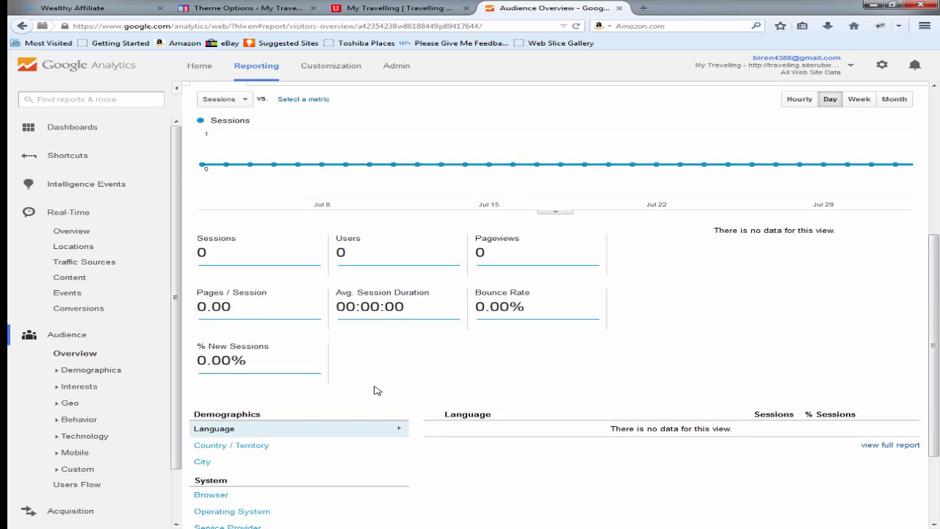
pyautogui.scroll(4, 375, 392)
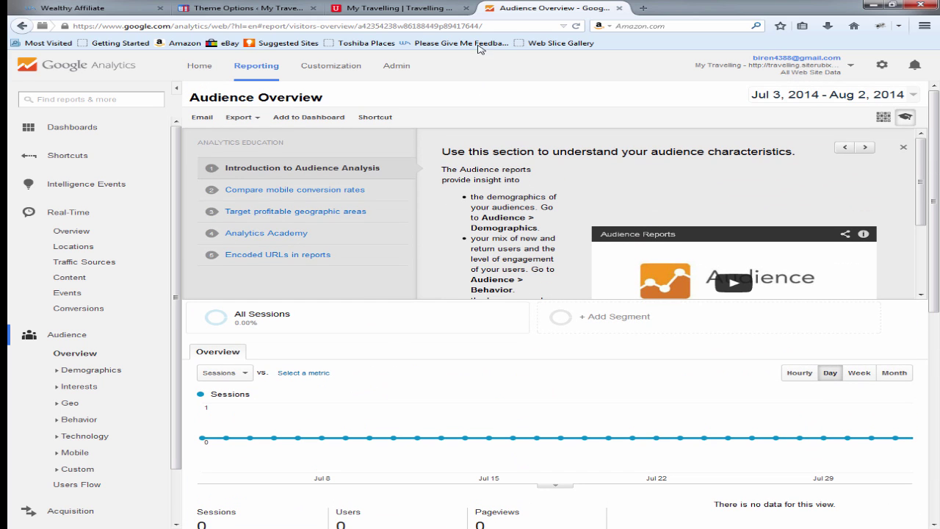
# Step: Close the Google Analytics tab and load google.com in a new browser tab
pyautogui.click(620, 9)
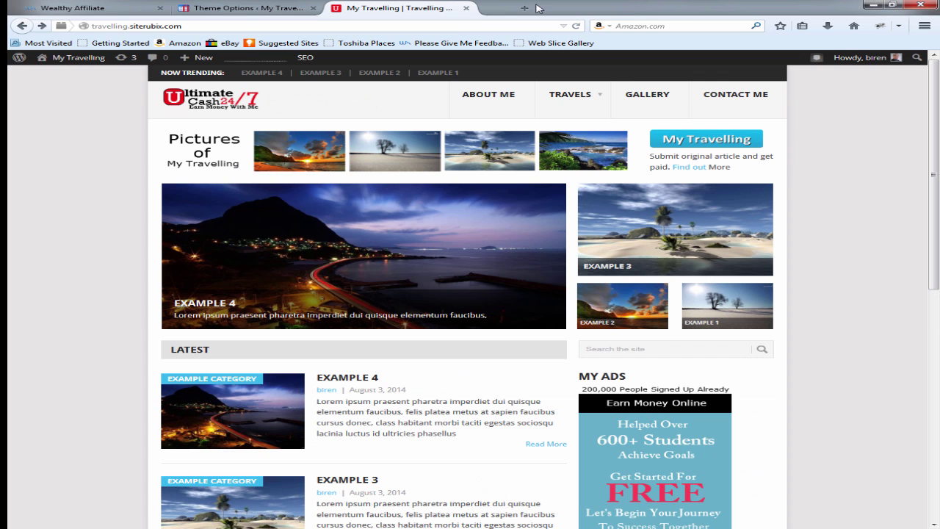
pyautogui.click(497, 11)
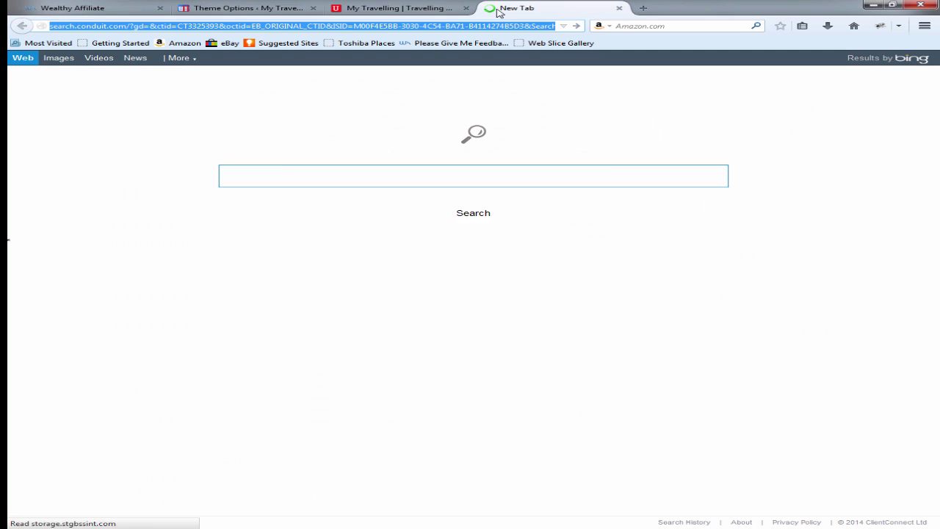
pyautogui.write('google.co.uk/?gfe_rd=cr&ei=o7LeU9fWDMaH4AbPxIDwCg&gws_rd=ssl')
pyautogui.press('Return')
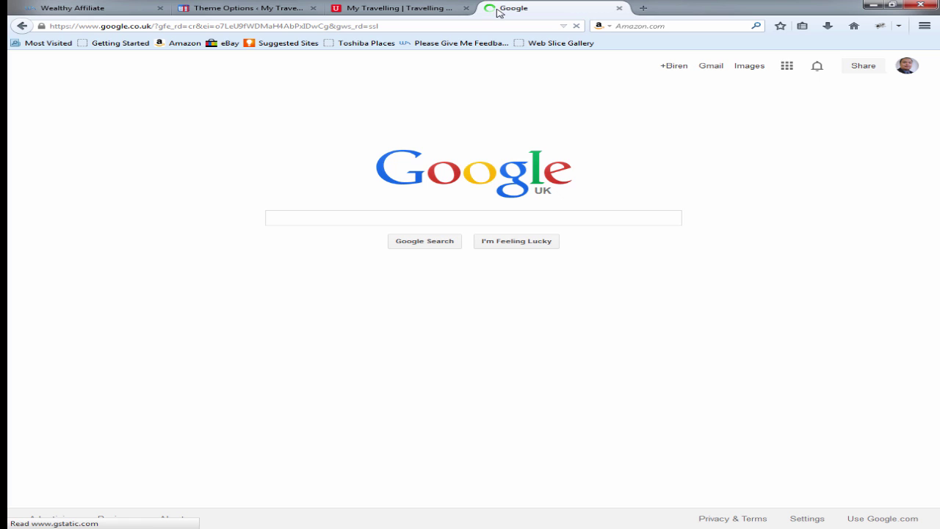
# Step: Search Google for 'google web' to find Google Webmaster Tools
pyautogui.write('oogle')
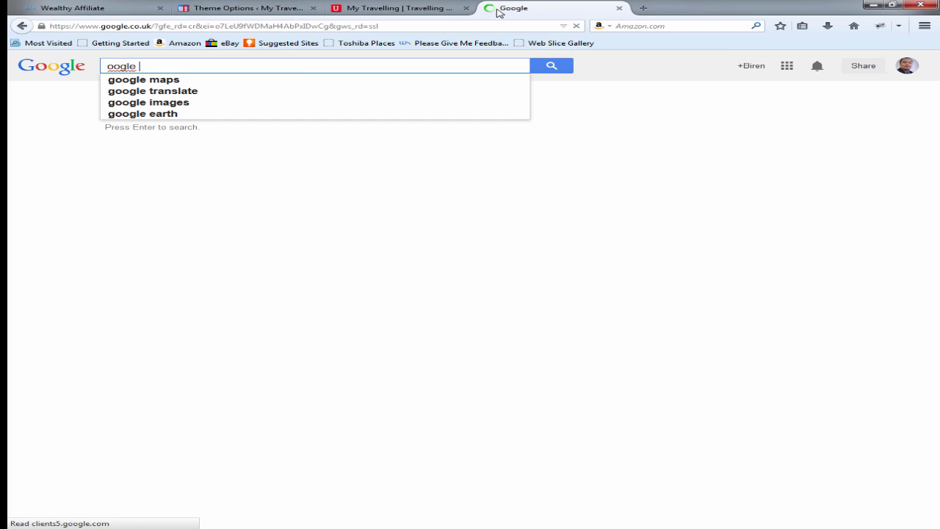
pyautogui.press('BackSpace')
pyautogui.press('BackSpace')
pyautogui.press('BackSpace')
pyautogui.press('BackSpace')
pyautogui.press('BackSpace')
pyautogui.press('BackSpace')
pyautogui.write('goo')
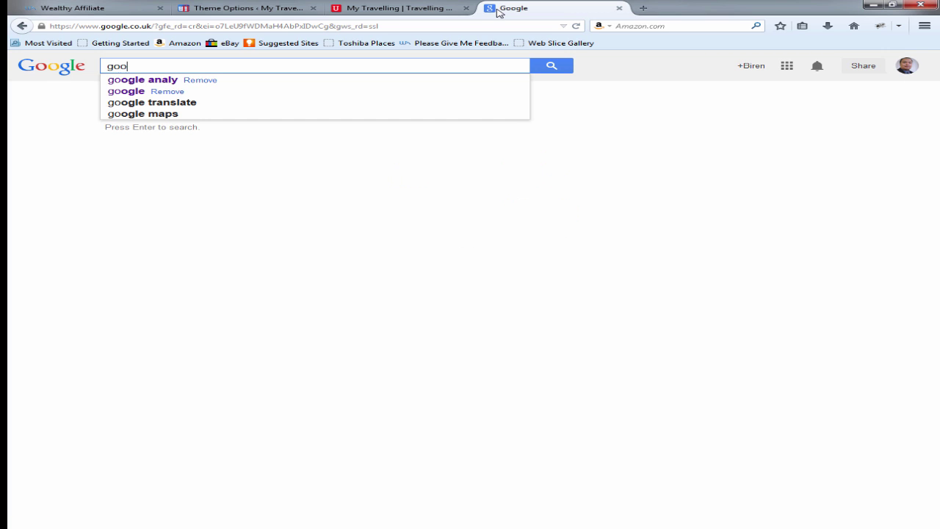
pyautogui.write('gle web')
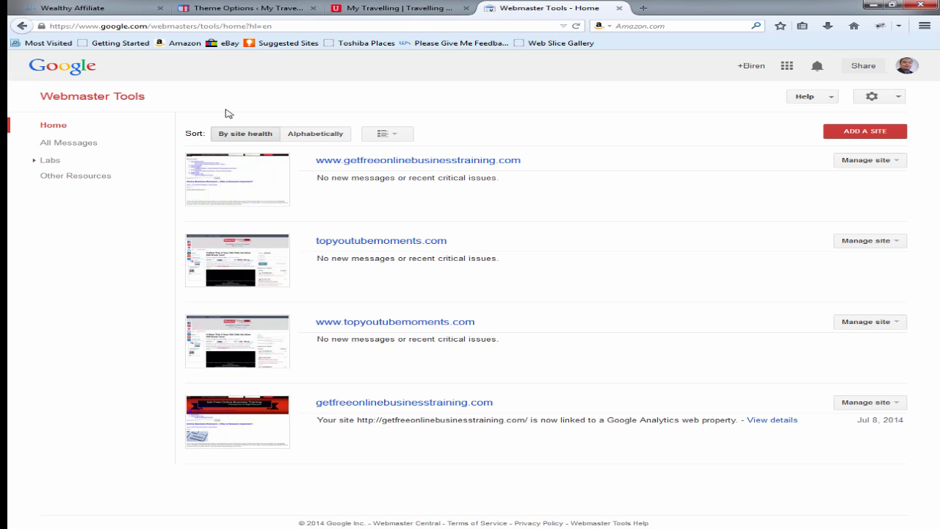
# Step: Add travelling.siterubix.com as a new Webmaster Tools site, pasting its URL copied from the WordPress tab
pyautogui.click(167, 122)
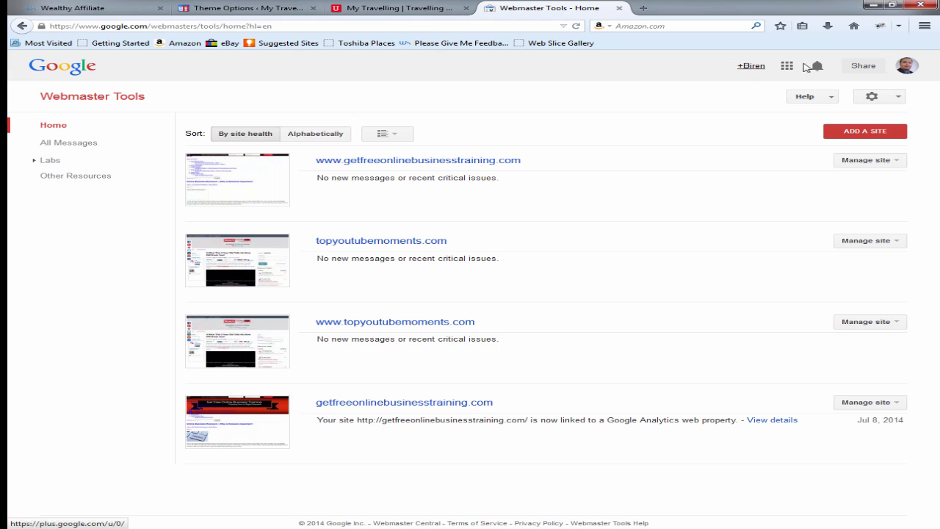
pyautogui.click(859, 133)
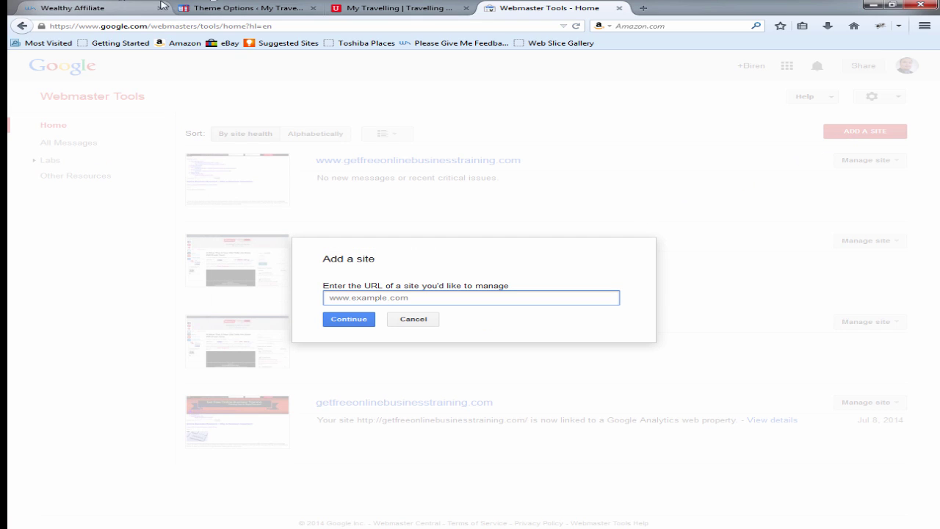
pyautogui.click(220, 7)
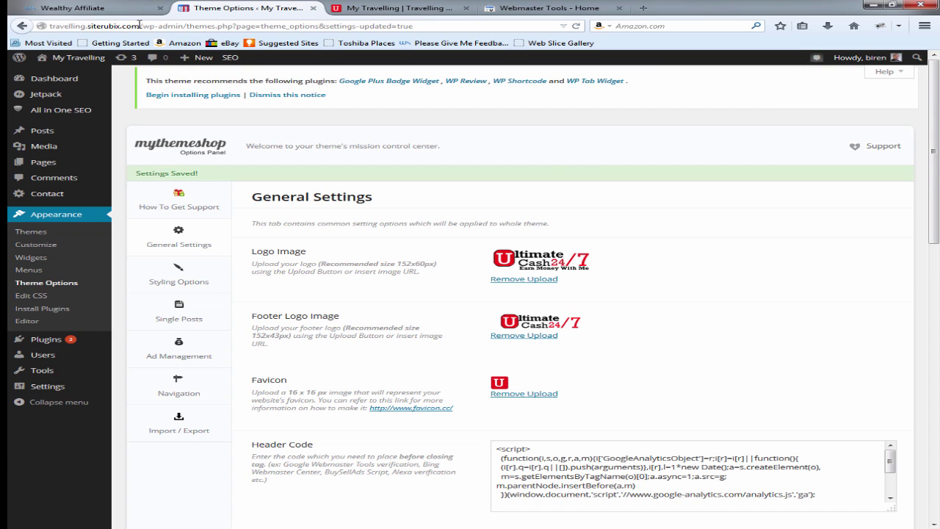
pyautogui.moveTo(139, 26); pyautogui.dragTo(35, 24)
pyautogui.hotkey('ctrl', 'c')
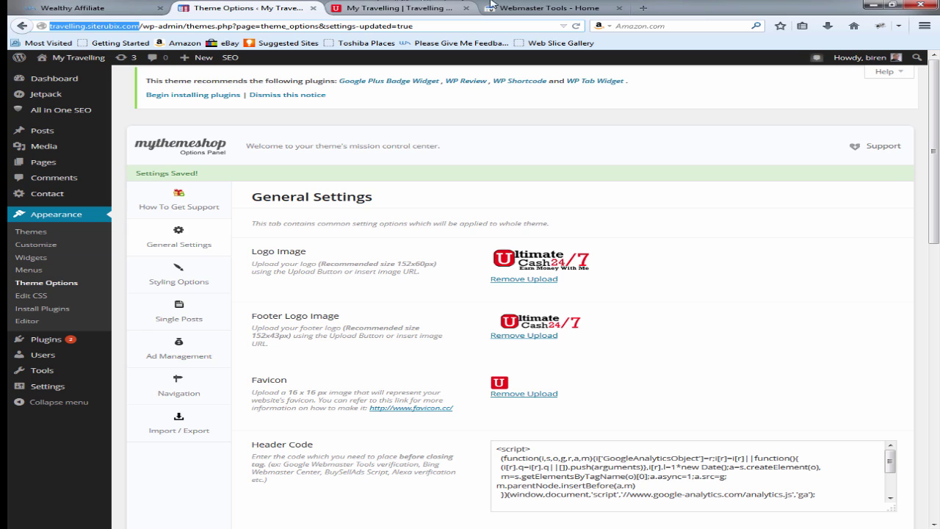
pyautogui.click(562, 7)
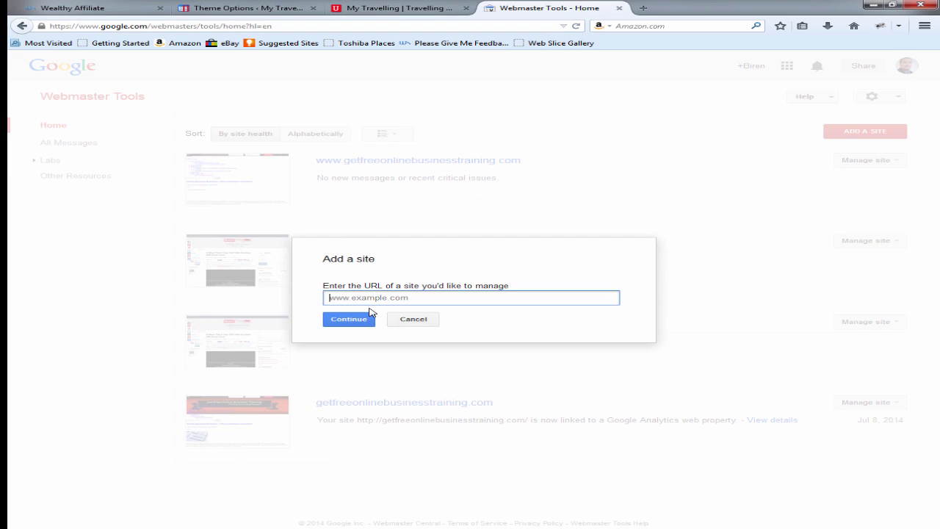
pyautogui.hotkey('ctrl', 'v')
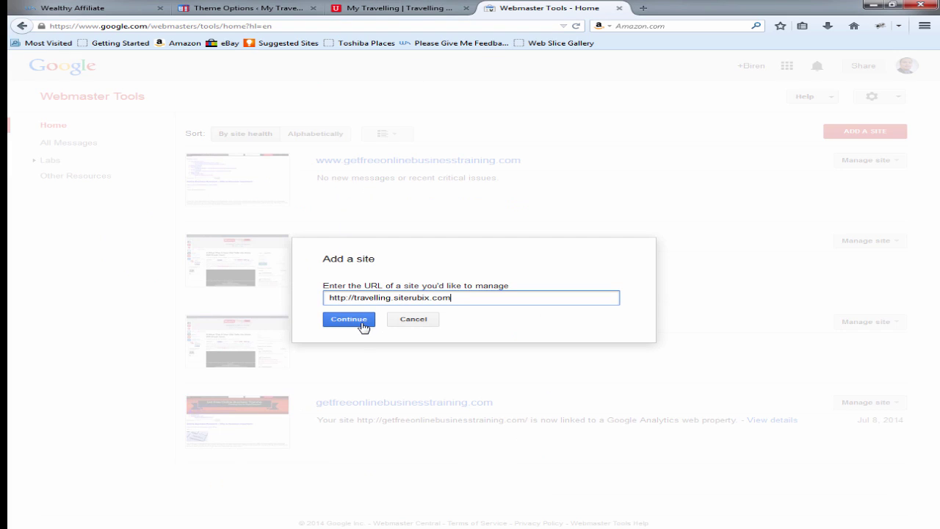
pyautogui.click(351, 320)
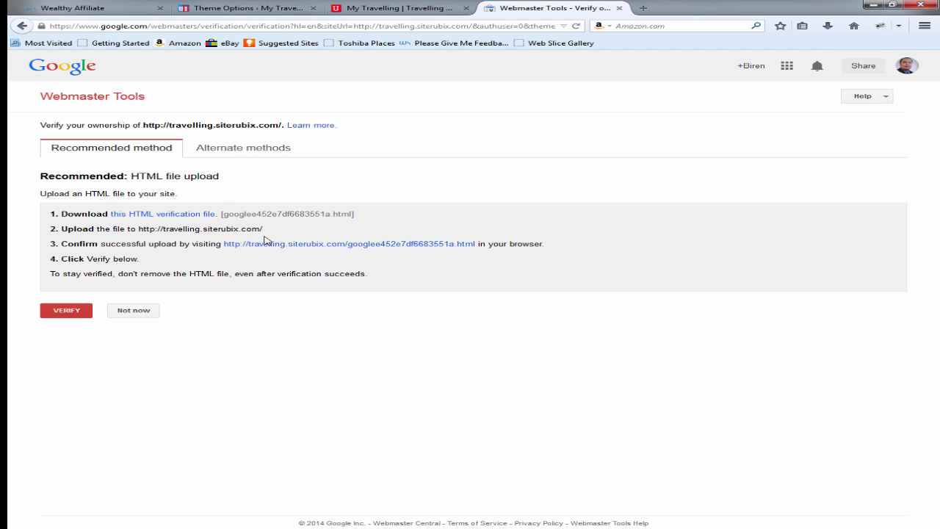
# Step: Verify travelling.siterubix.com through the Google Analytics alternate method and continue to its dashboard
pyautogui.click(245, 149)
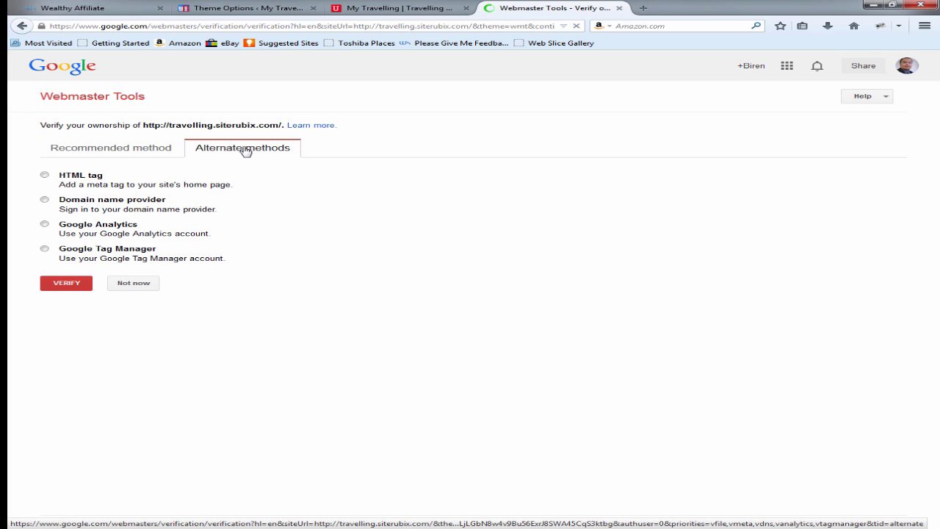
pyautogui.click(44, 224)
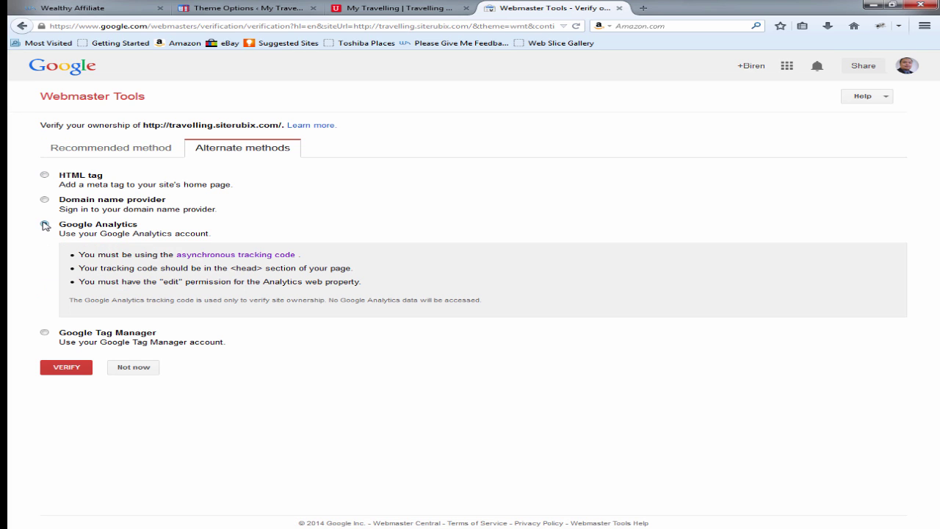
pyautogui.click(79, 368)
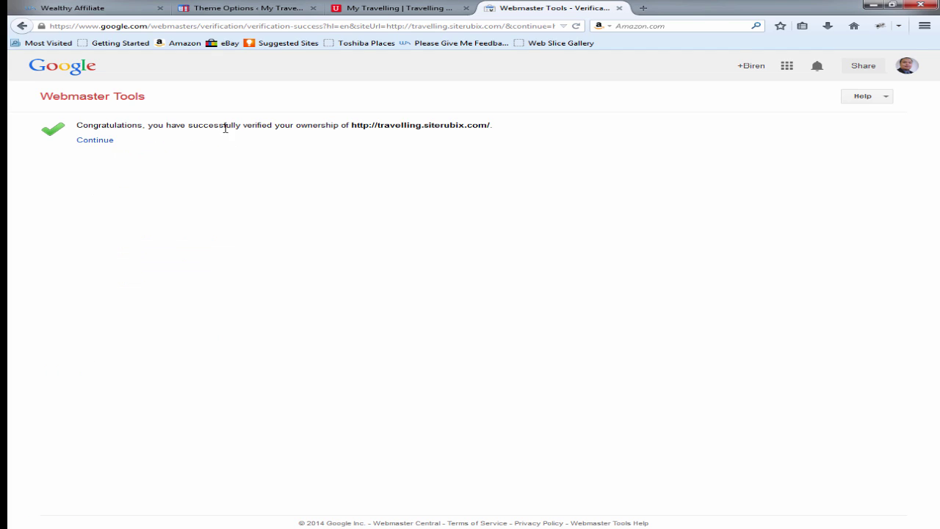
pyautogui.click(94, 141)
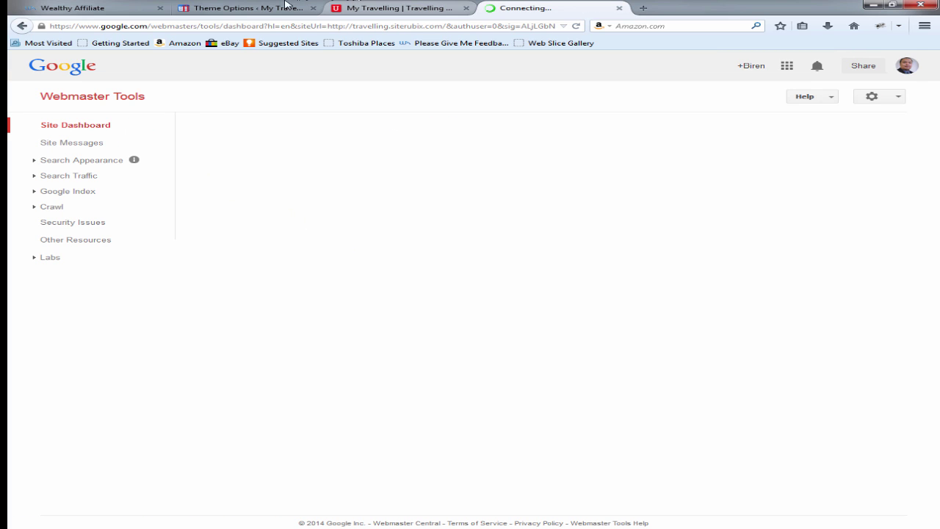
# Step: Search Plugins > Add New for 'google xml sitemaps' and install Google XML Sitemaps, confirming with OK
pyautogui.click(265, 7)
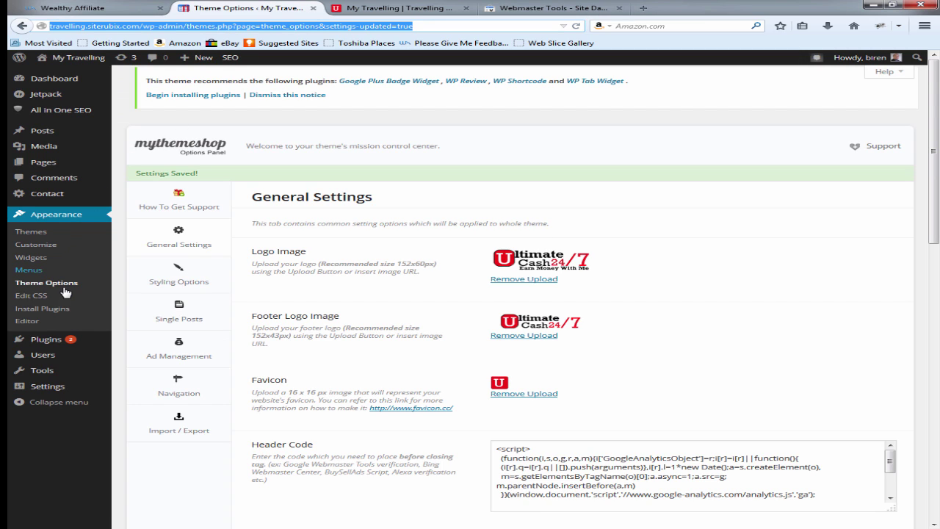
pyautogui.click(109, 339)
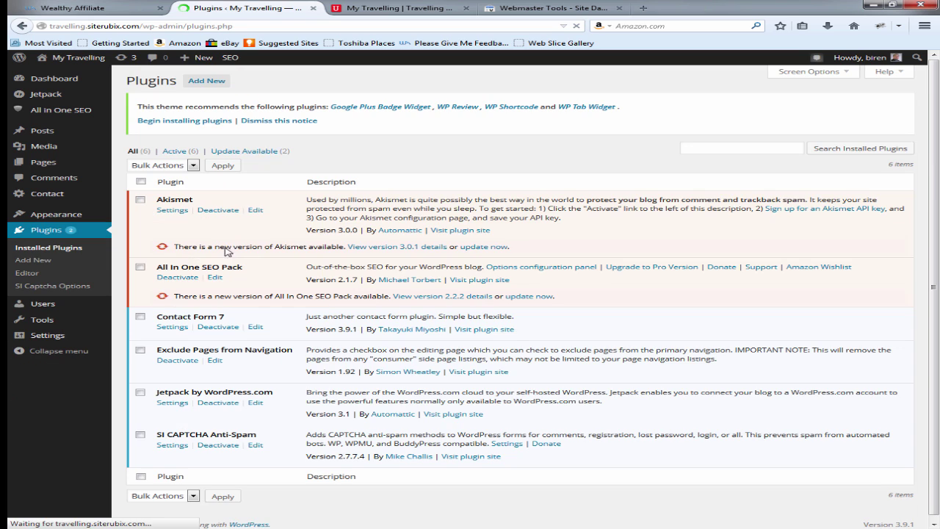
pyautogui.click(214, 83)
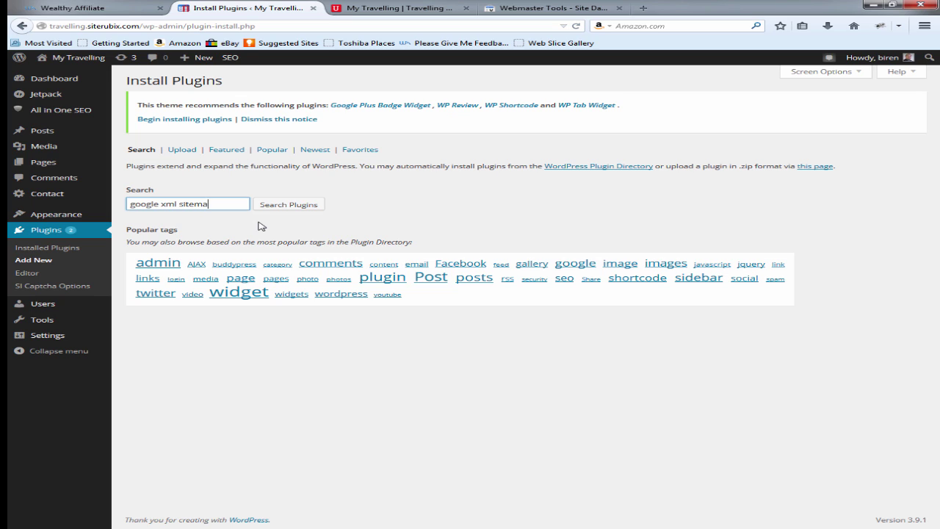
pyautogui.press('Return')
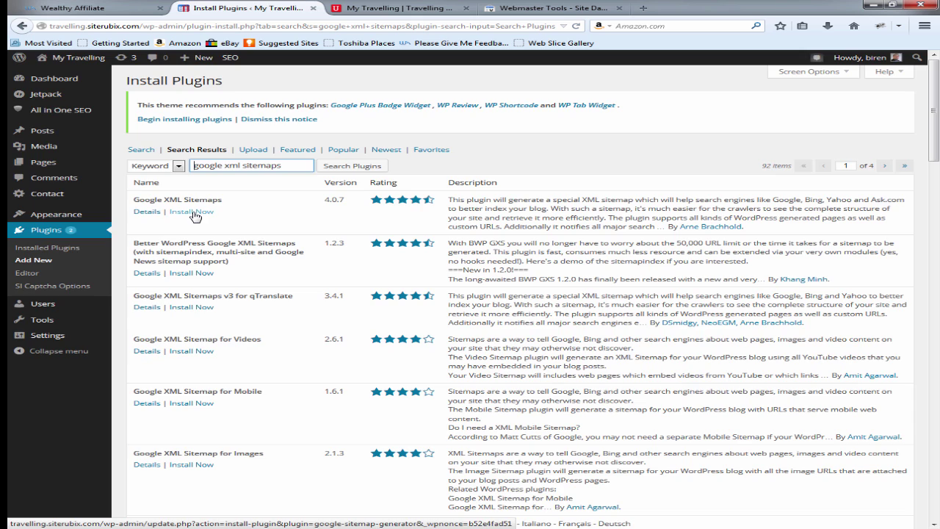
pyautogui.click(204, 213)
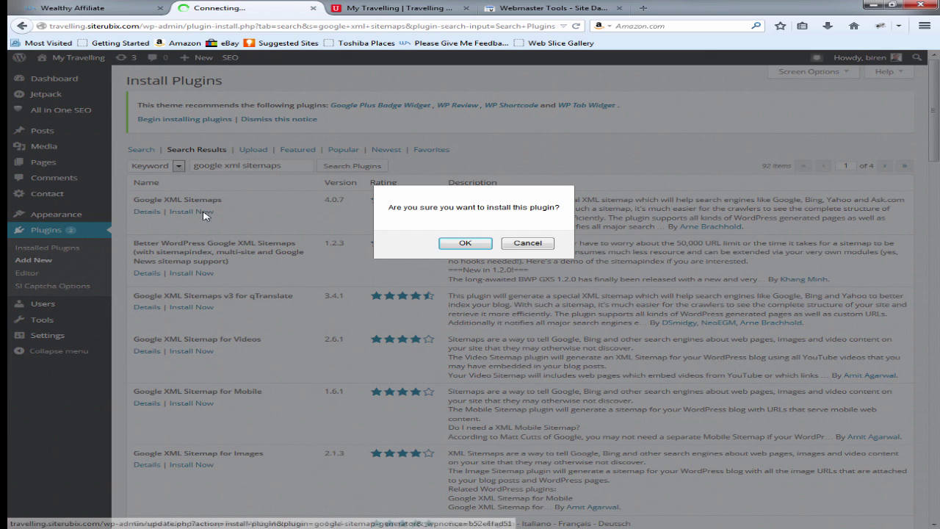
pyautogui.click(441, 245)
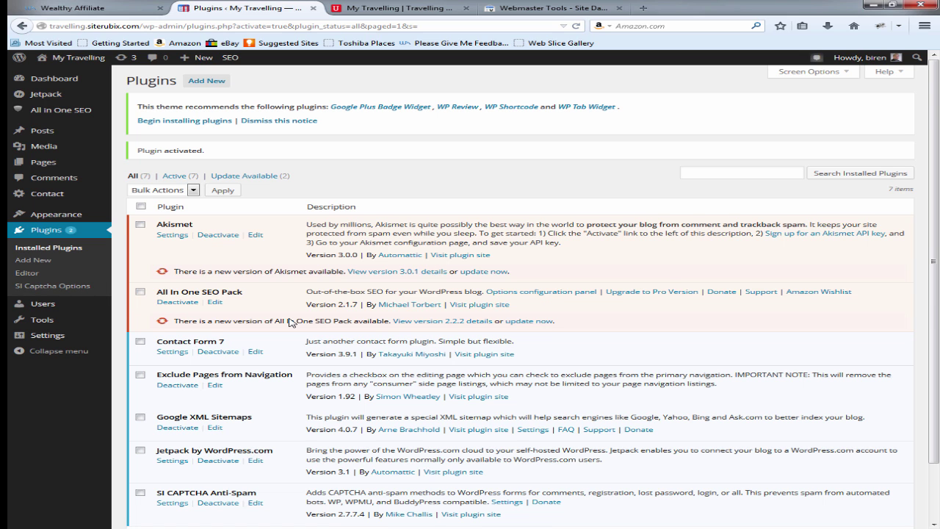
# Step: Open the Google XML Sitemaps settings and review the travelling.siterubix.com/sitemap.xml address and options
pyautogui.scroll(-2, 293, 323)
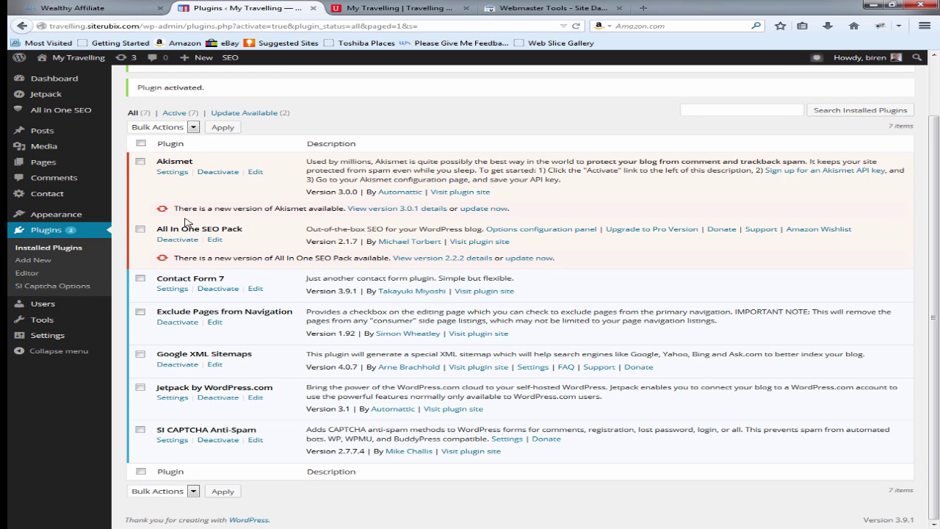
pyautogui.click(536, 367)
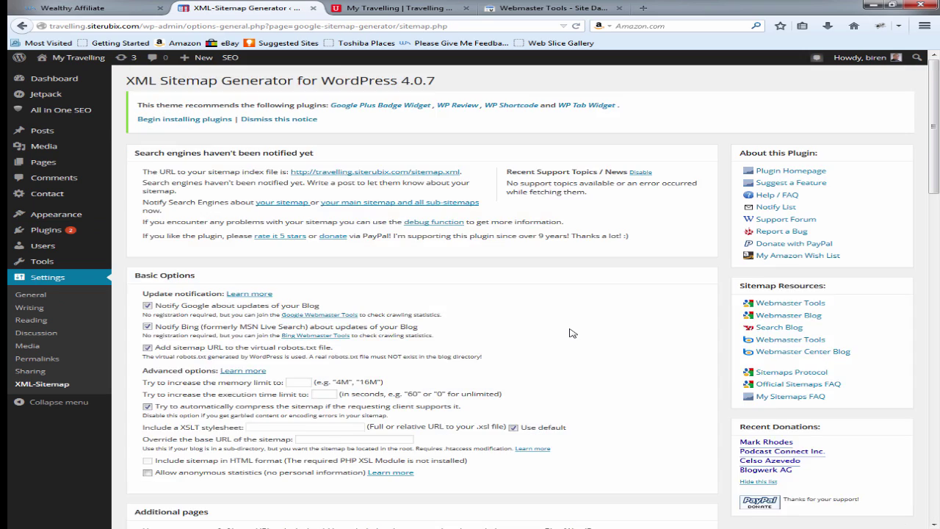
pyautogui.scroll(-5, 572, 333)
pyautogui.scroll(-6, 572, 333)
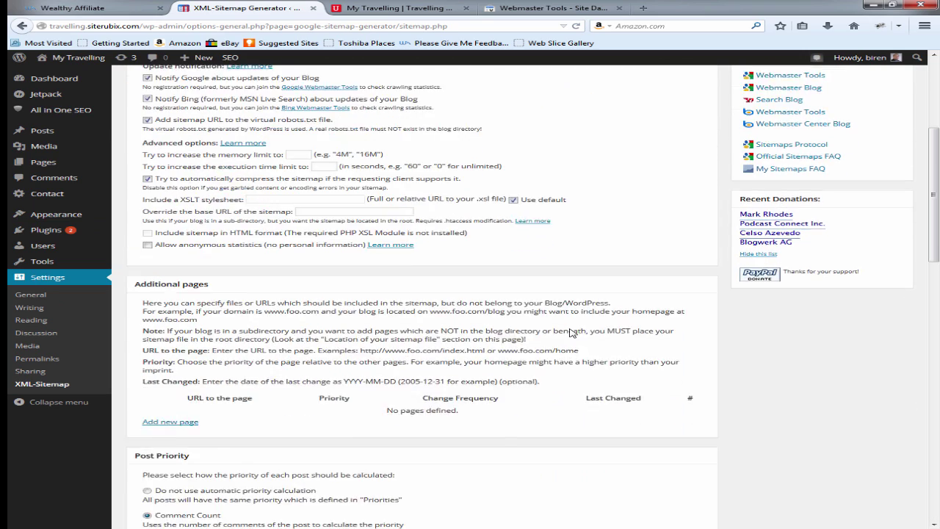
pyautogui.scroll(-6, 572, 332)
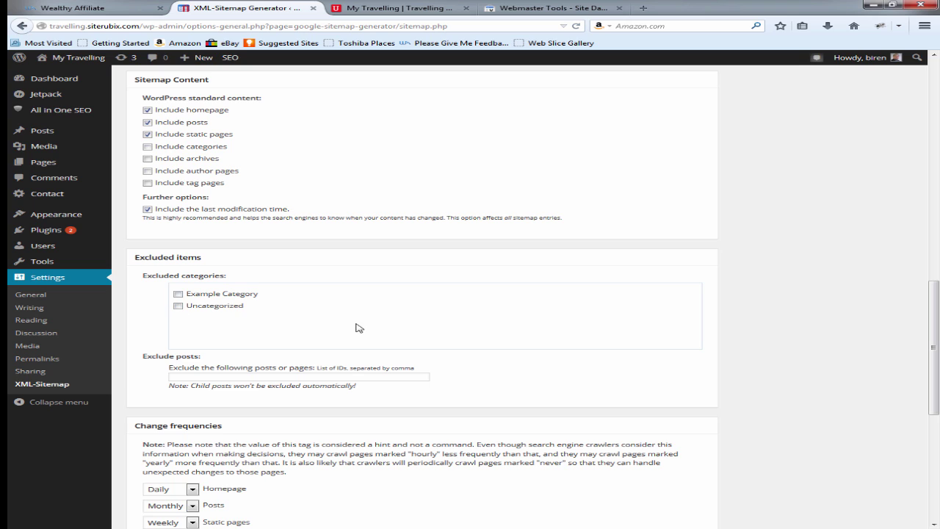
pyautogui.scroll(-7, 375, 332)
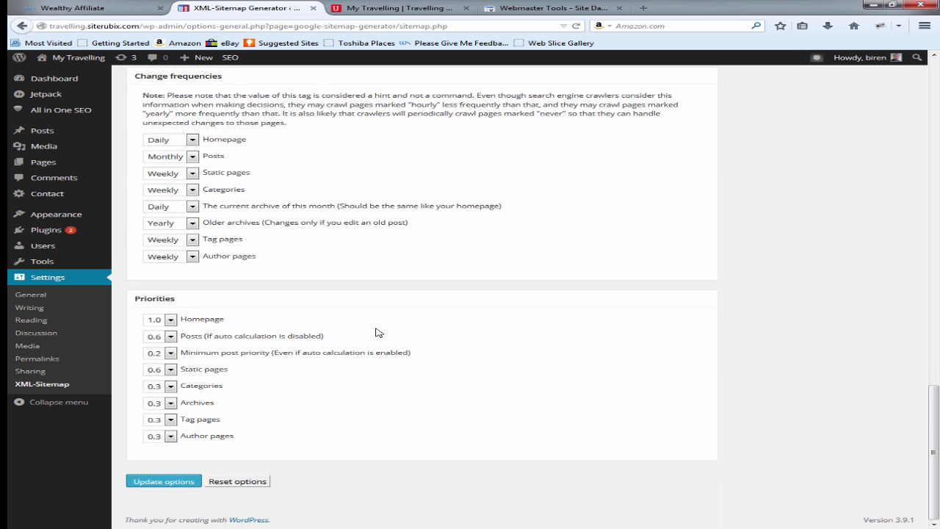
pyautogui.scroll(20, 377, 332)
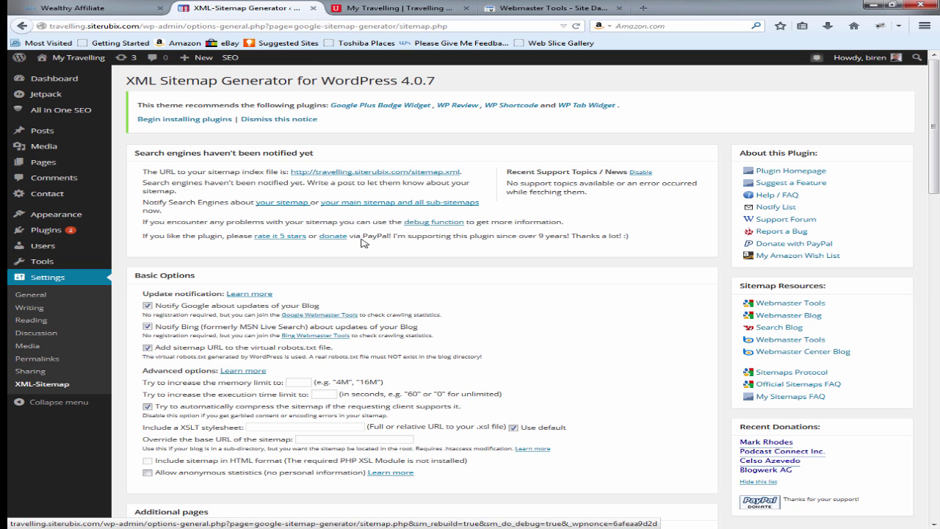
pyautogui.scroll(-4, 448, 251)
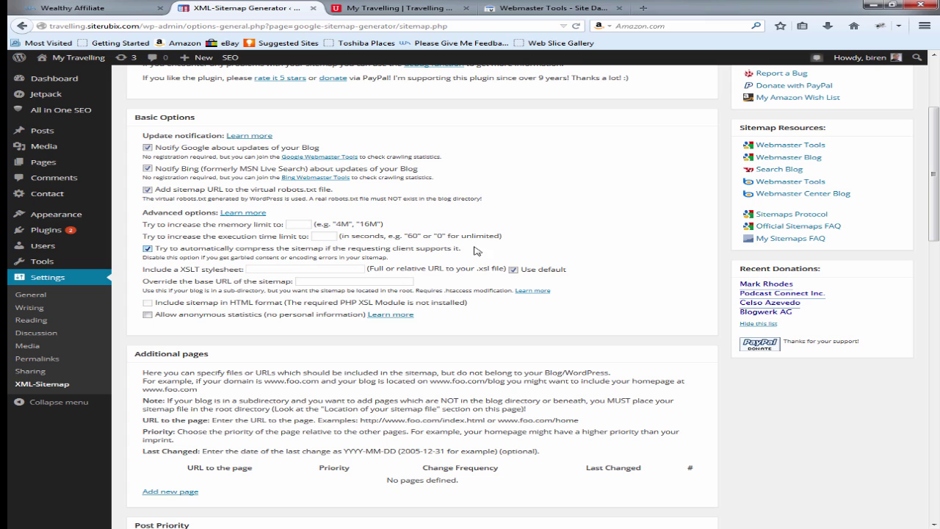
pyautogui.scroll(-1, 541, 262)
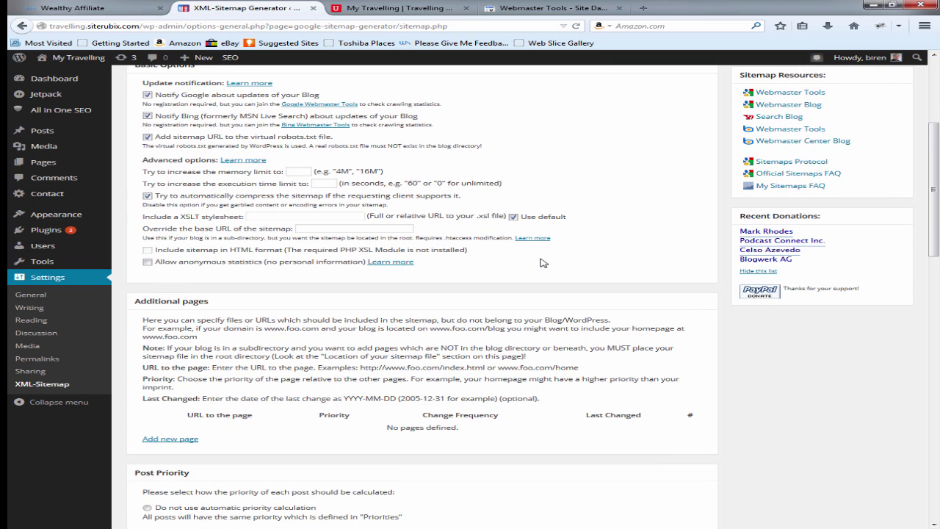
pyautogui.scroll(4, 541, 262)
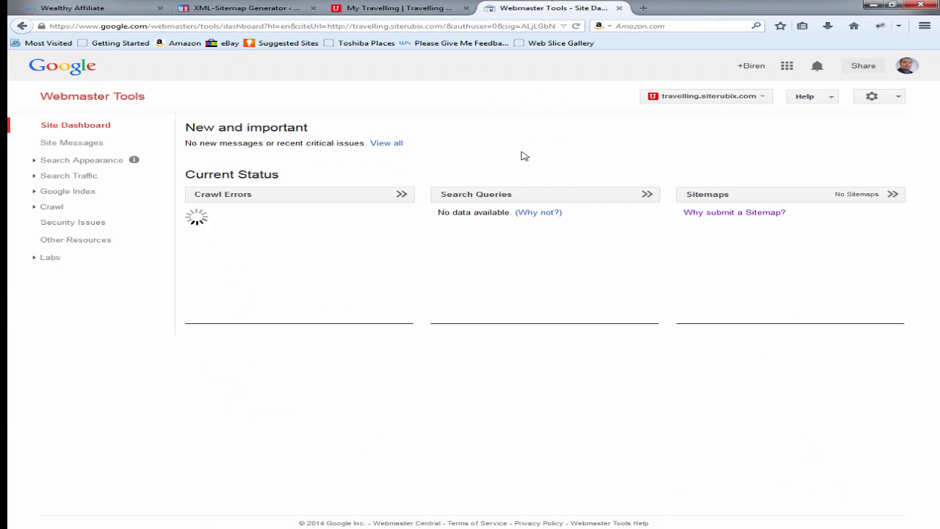
# Step: Navigate the travelling site's Webmaster Tools dashboard to the Crawl > Sitemaps page
pyautogui.click(549, 7)
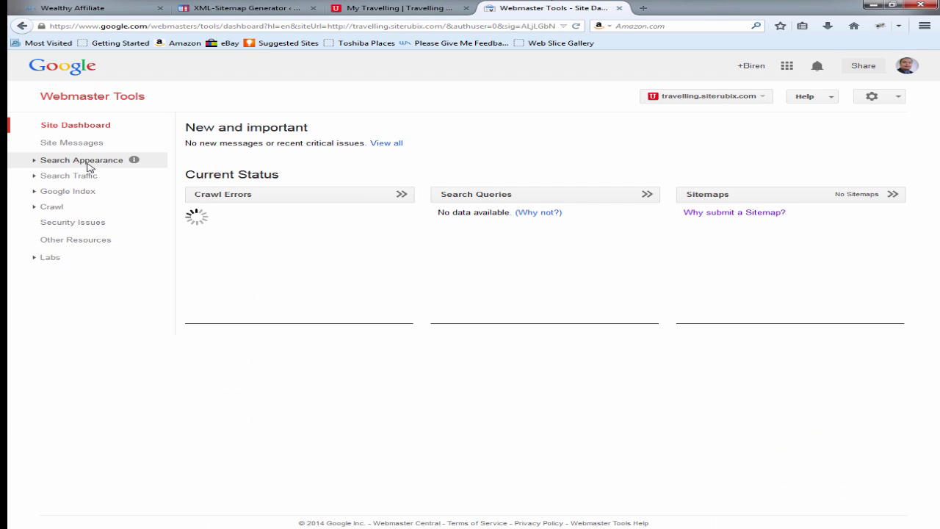
pyautogui.click(89, 146)
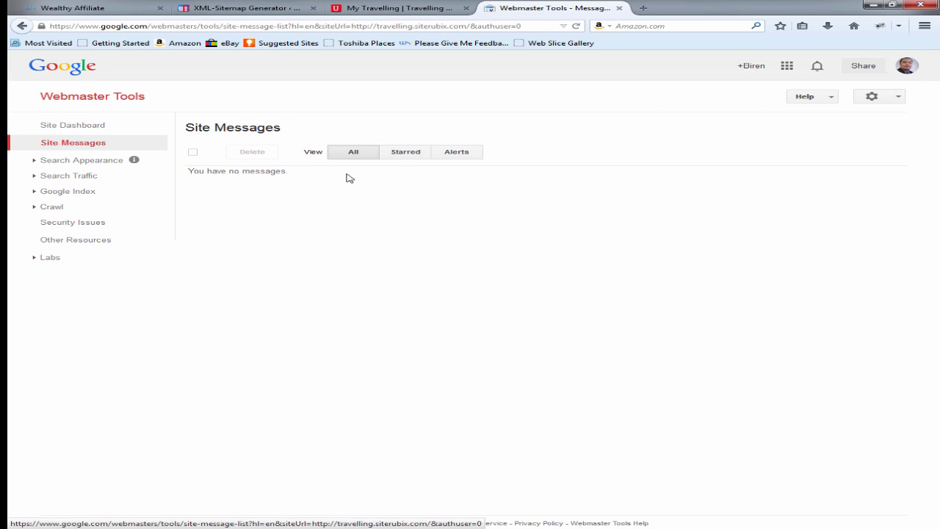
pyautogui.click(110, 176)
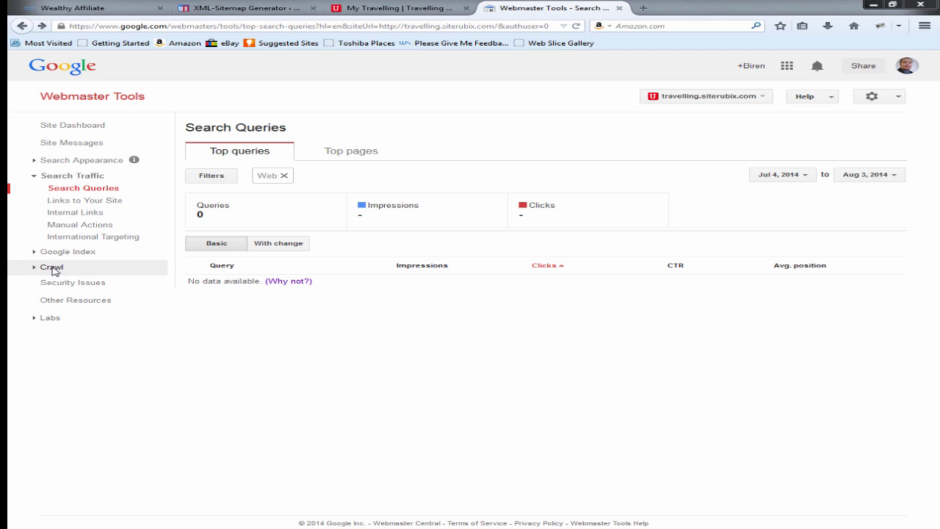
pyautogui.click(53, 268)
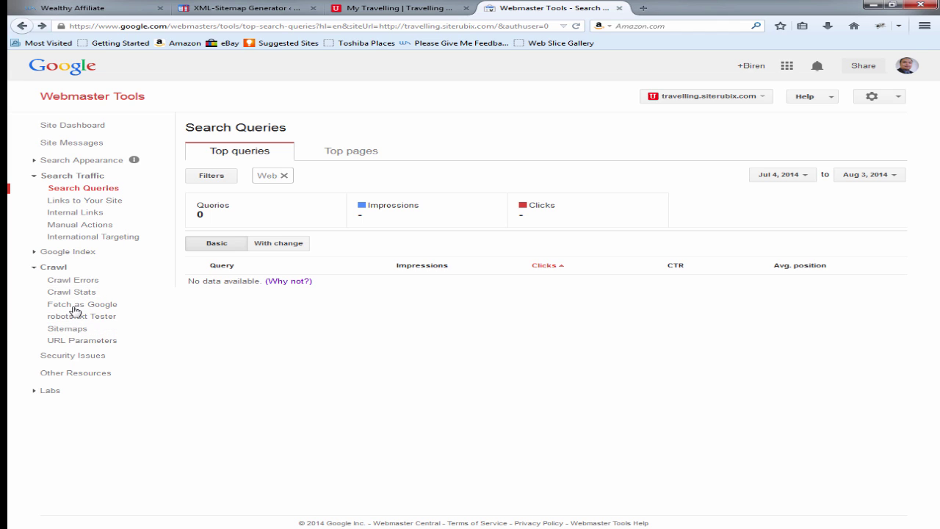
pyautogui.click(74, 331)
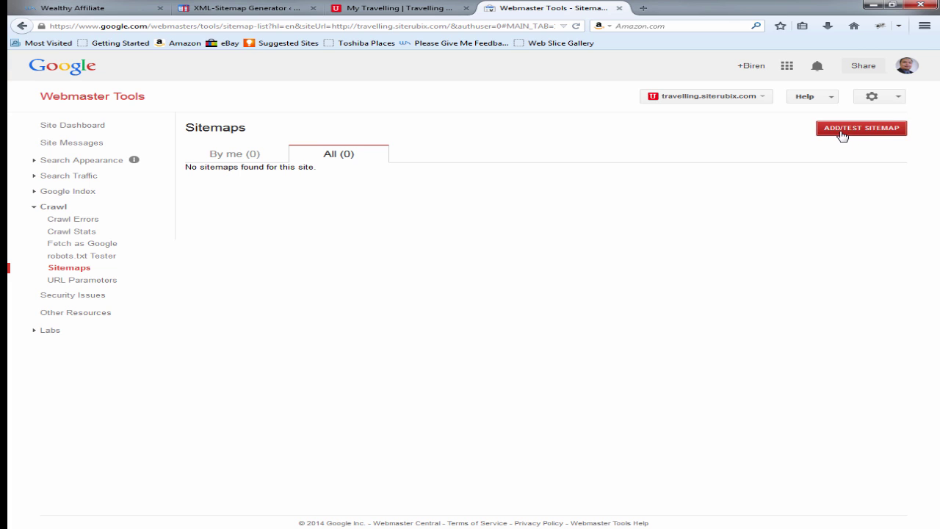
# Step: Open the Add/Test Sitemap form and check the sitemap URL in the XML-Sitemap Generator tab
pyautogui.click(842, 135)
pyautogui.click(802, 170)
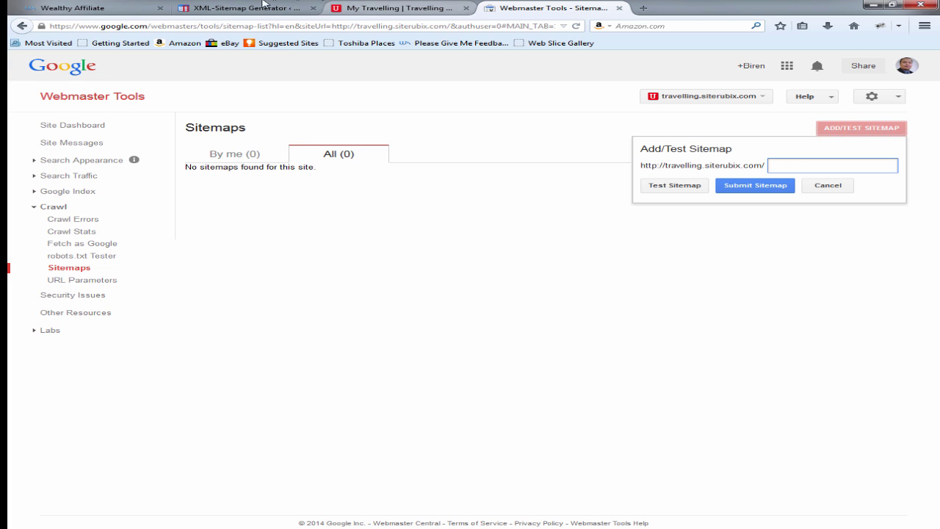
pyautogui.click(250, 7)
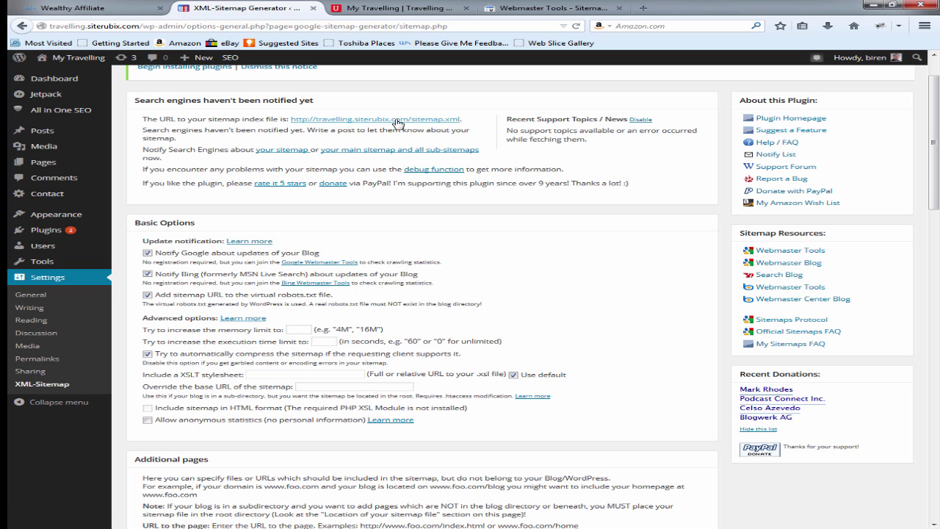
pyautogui.click(443, 125)
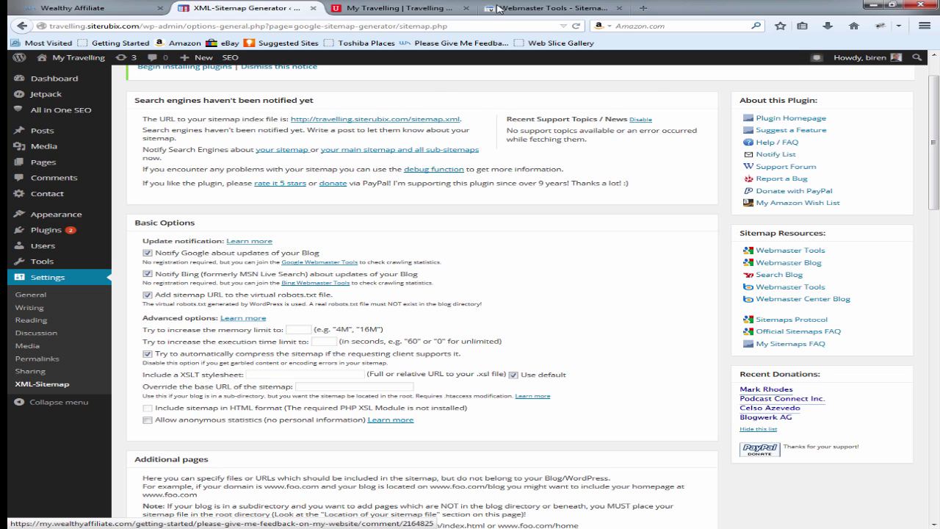
pyautogui.click(519, 7)
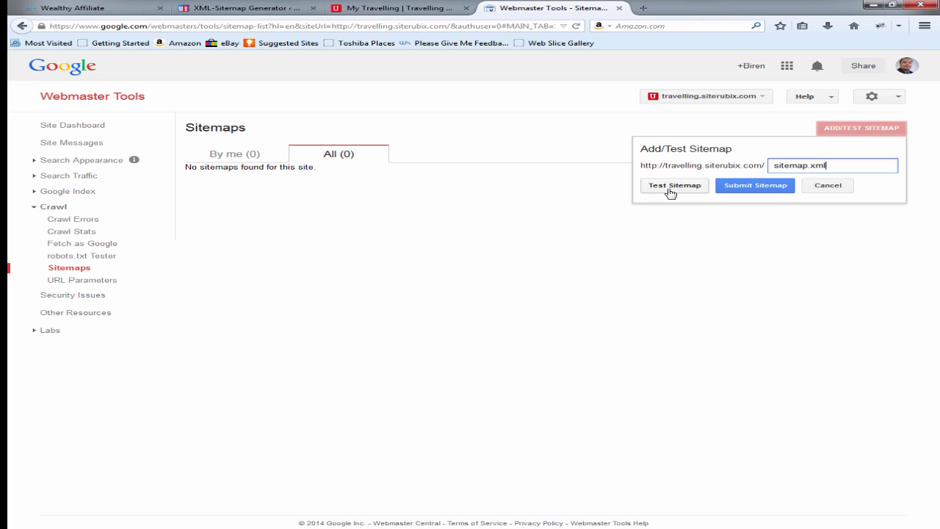
# Step: Test sitemap.xml and review the results showing no errors
pyautogui.click(671, 189)
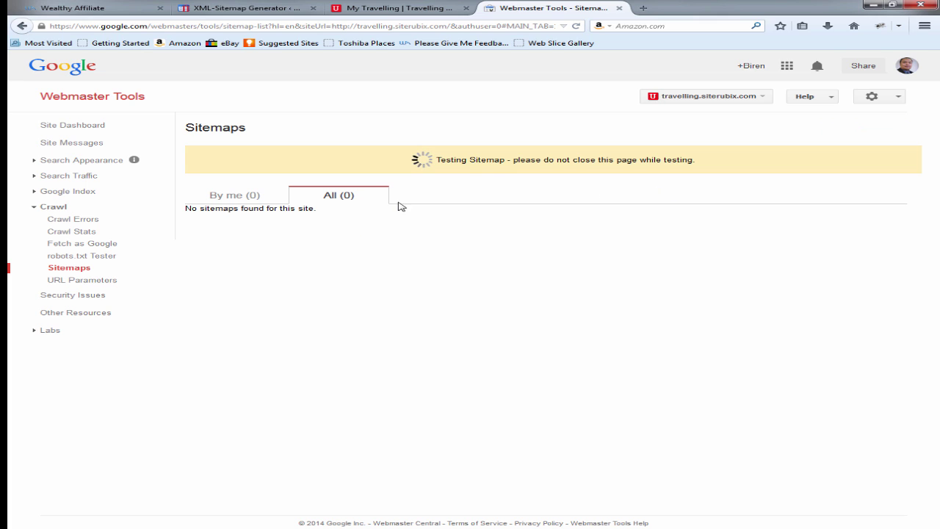
pyautogui.click(586, 160)
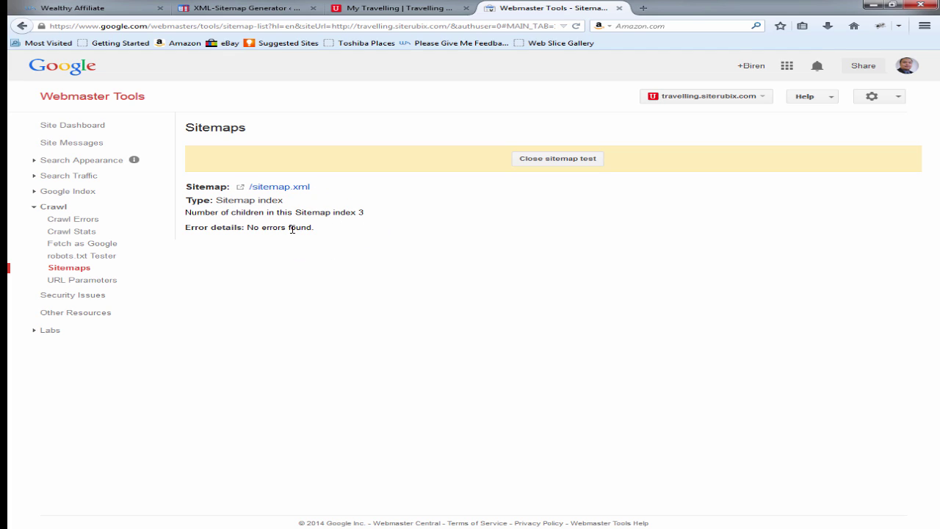
pyautogui.click(566, 161)
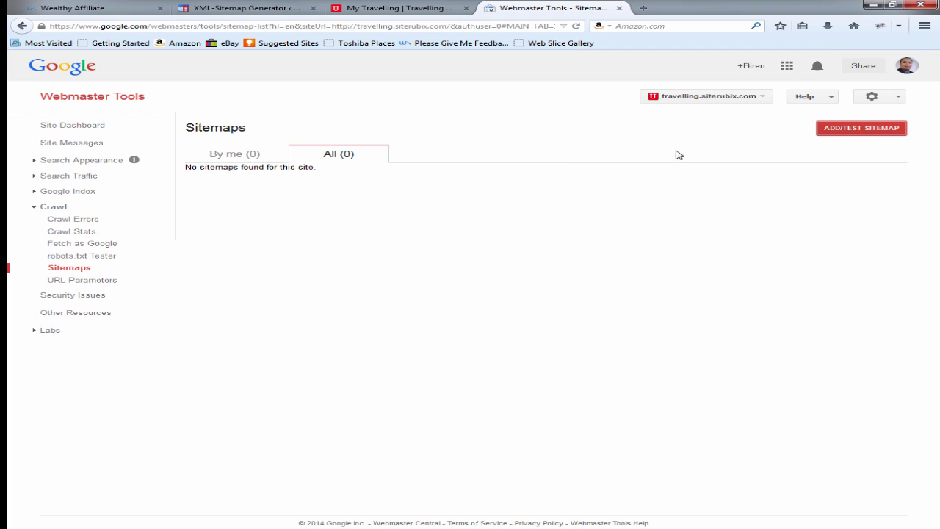
# Step: Submit sitemap.xml, refresh to see it listed as pending, and close the Webmaster Tools tab
pyautogui.click(848, 130)
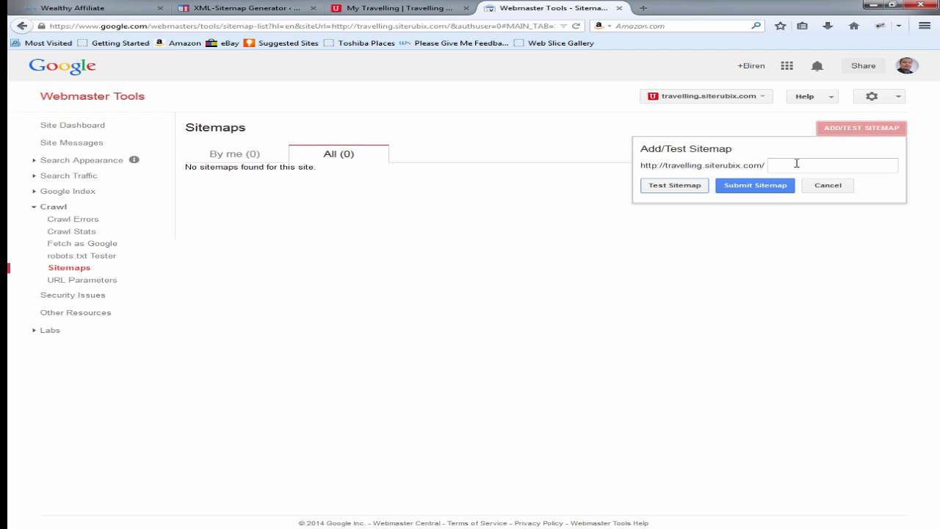
pyautogui.click(797, 163)
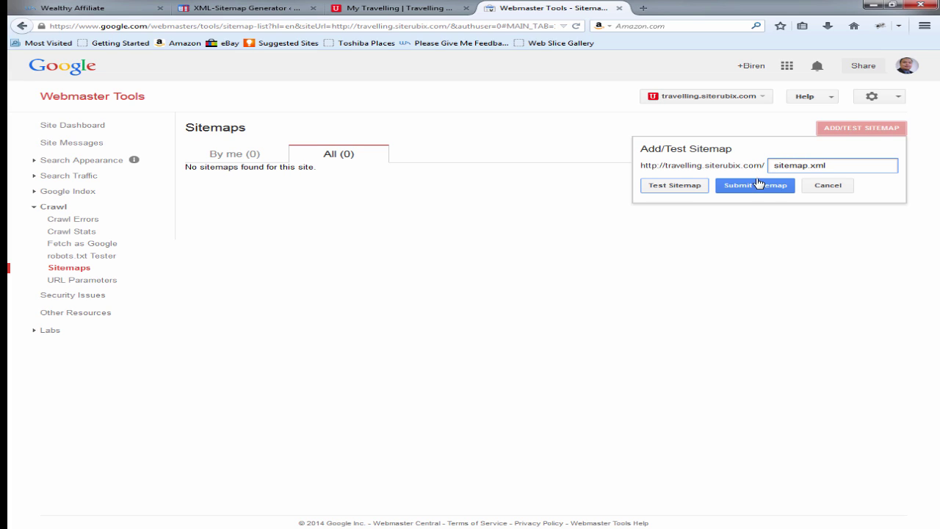
pyautogui.click(759, 184)
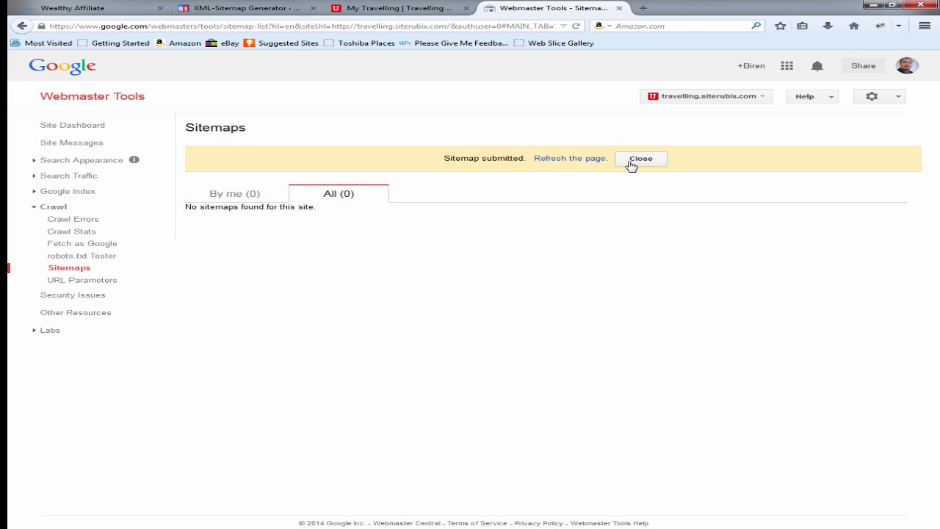
pyautogui.click(568, 157)
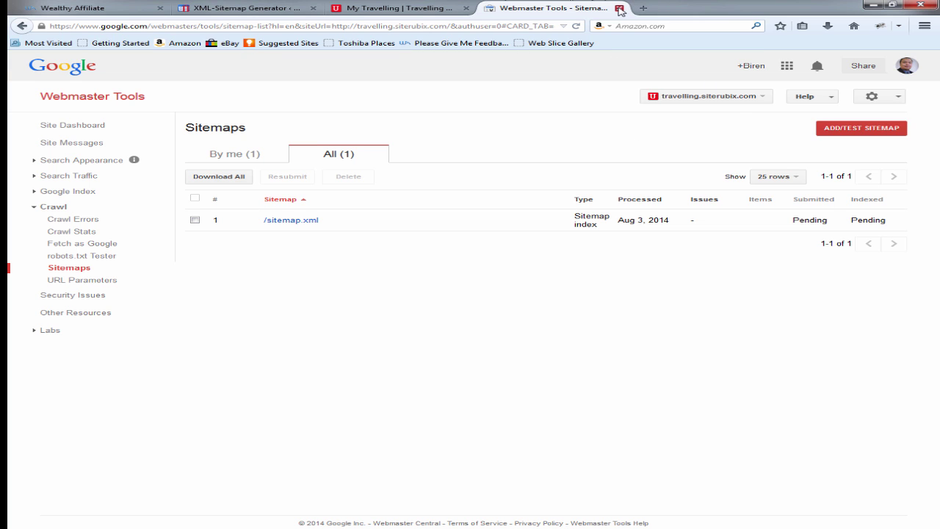
pyautogui.click(619, 8)
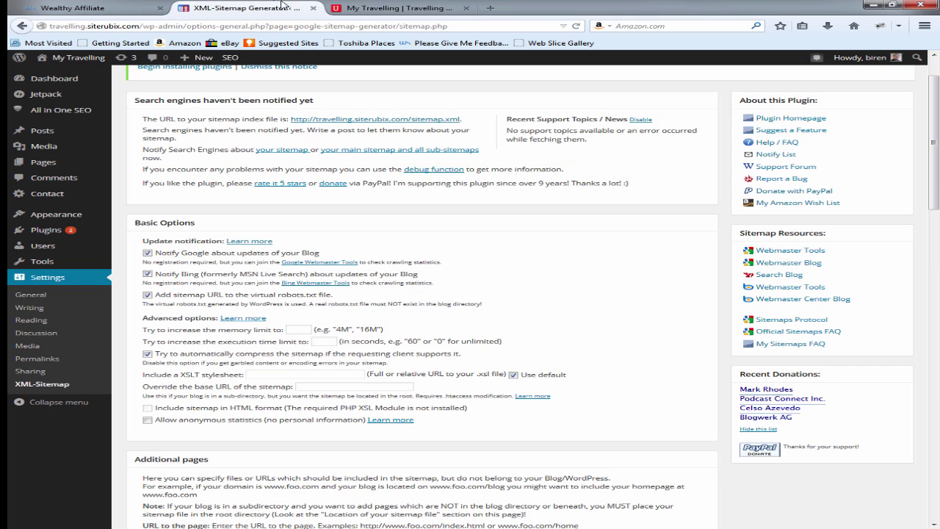
# Step: Close the sitemap settings tab, browse the homepage and empty Gallery page, then go to Dashboard
pyautogui.click(294, 7)
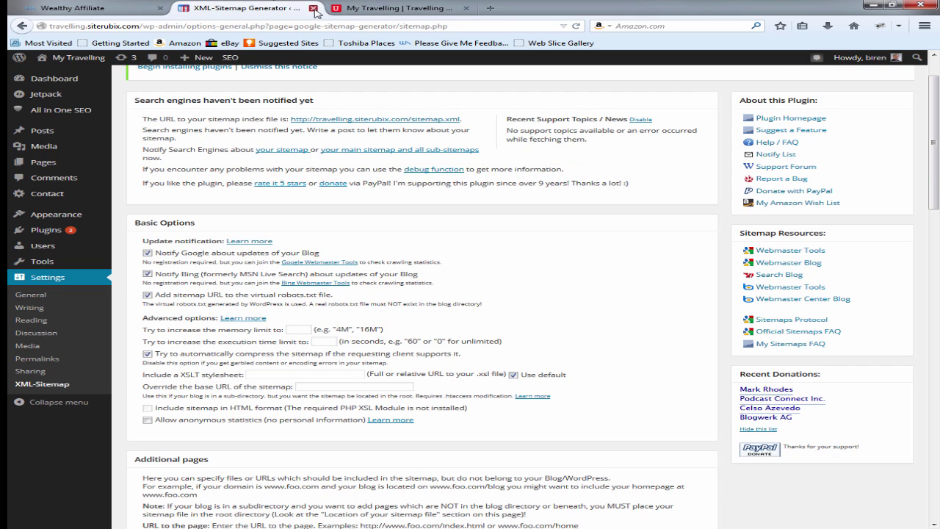
pyautogui.click(313, 8)
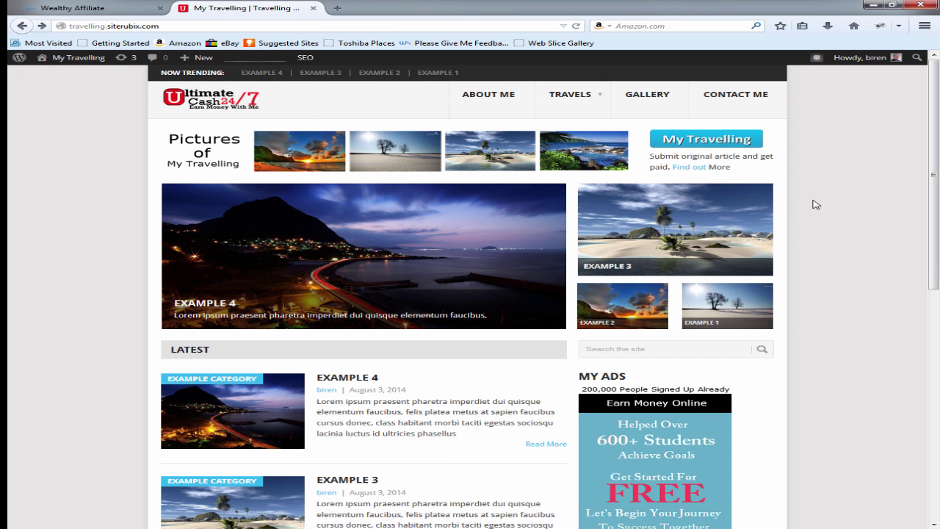
pyautogui.scroll(-1, 872, 198)
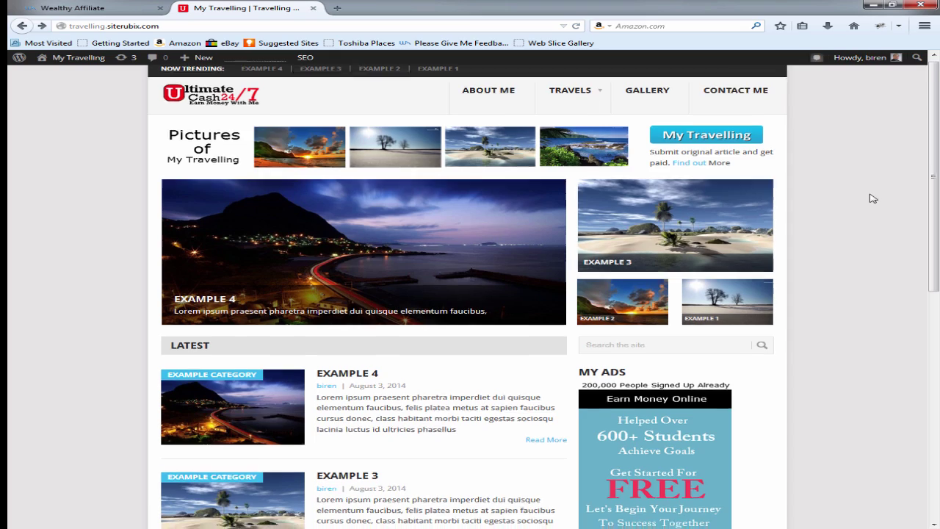
pyautogui.scroll(-6, 872, 198)
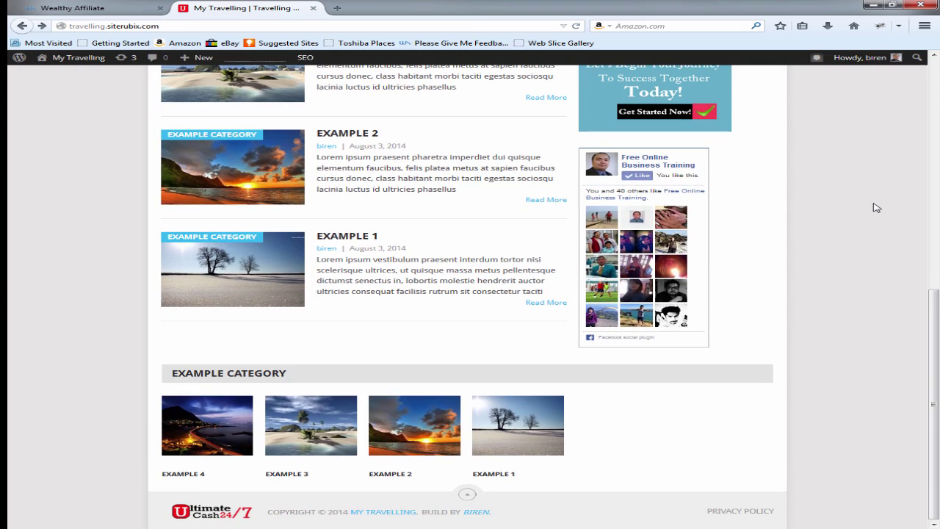
pyautogui.scroll(8, 872, 203)
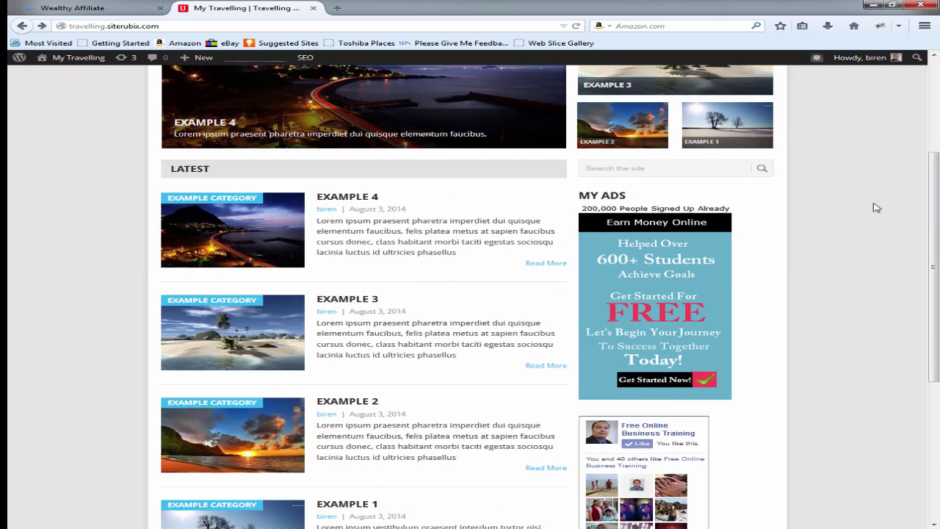
pyautogui.click(653, 96)
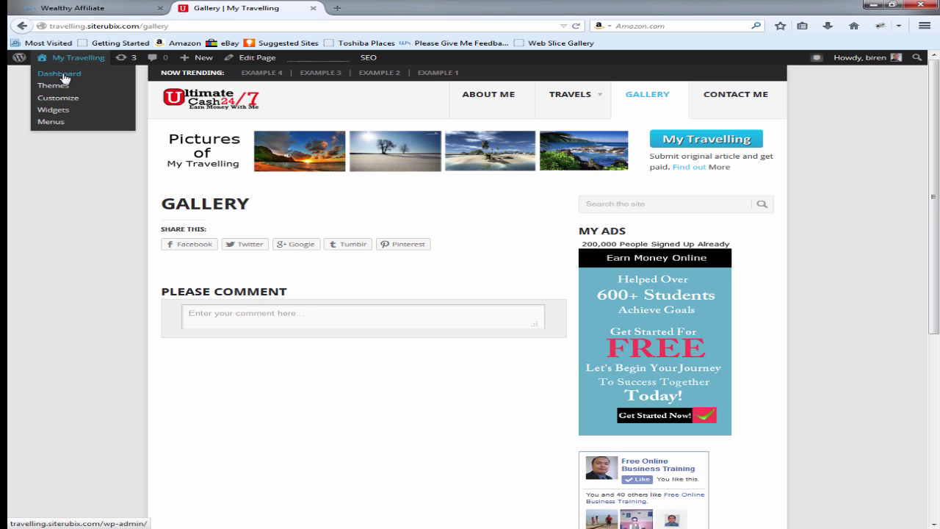
pyautogui.click(60, 75)
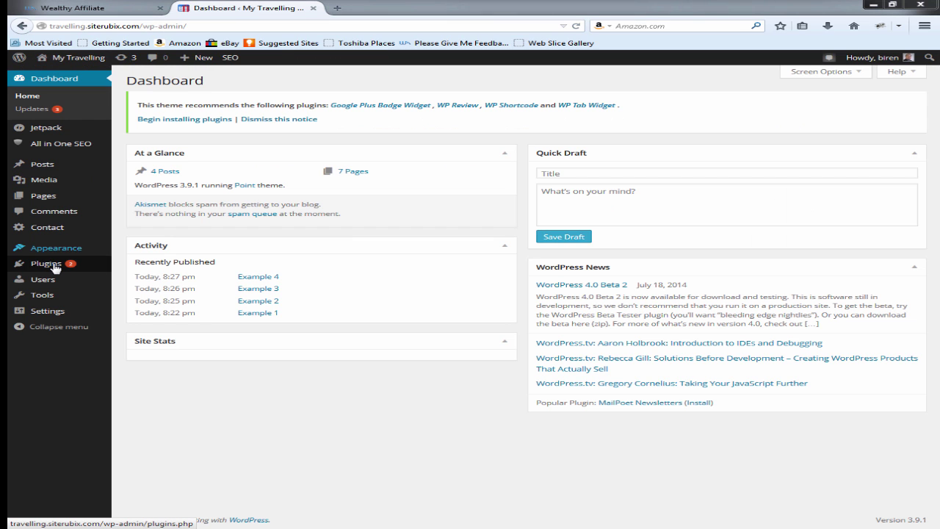
# Step: Search Plugins > Add New for 'envira' and install Envira Gallery Lite 1.1.0.1, confirming with OK
pyautogui.click(46, 263)
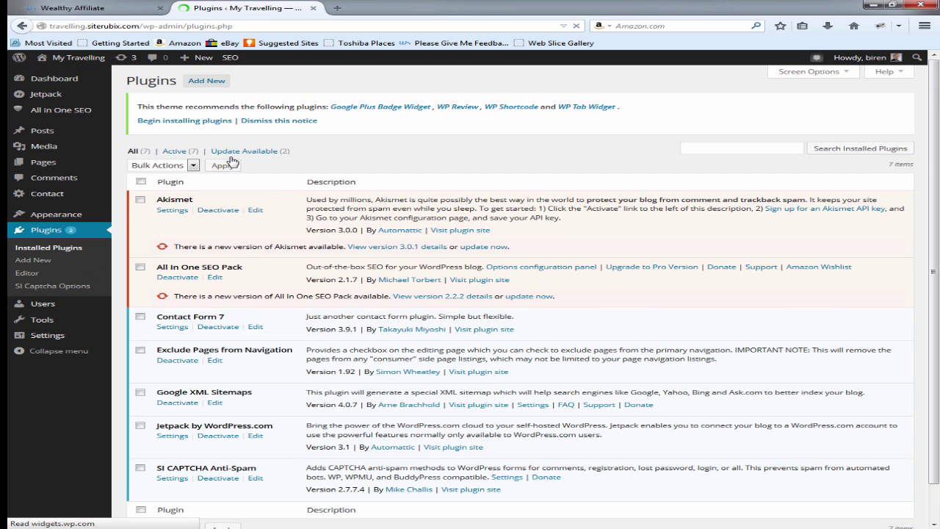
pyautogui.click(207, 81)
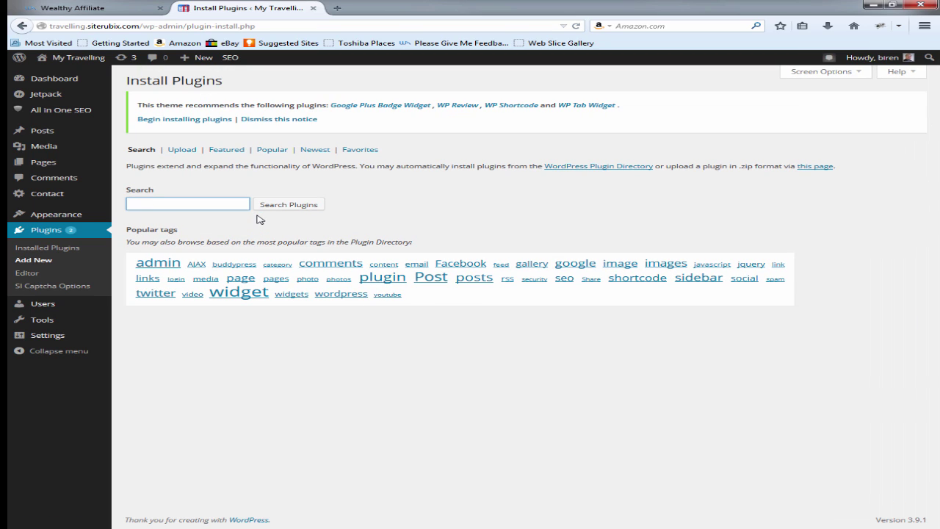
pyautogui.write('envira gallery')
pyautogui.press('Return')
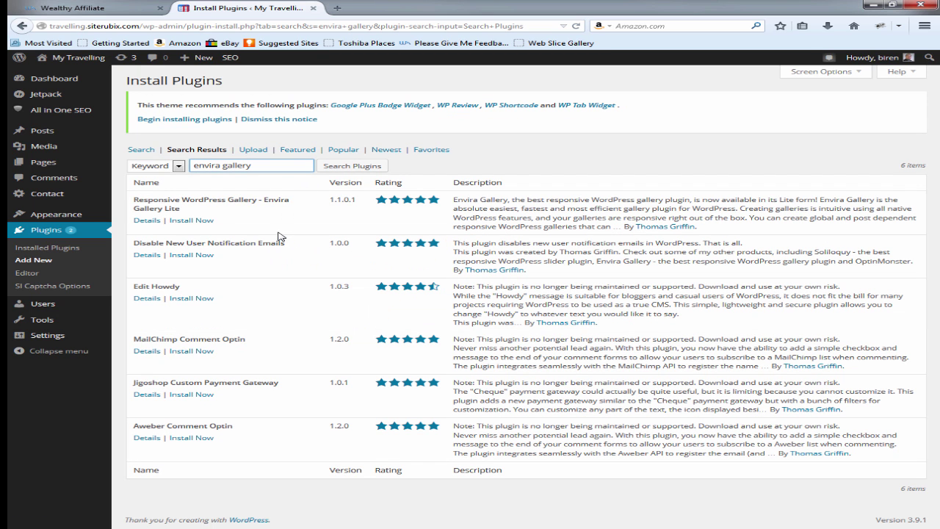
pyautogui.click(199, 221)
pyautogui.click(465, 243)
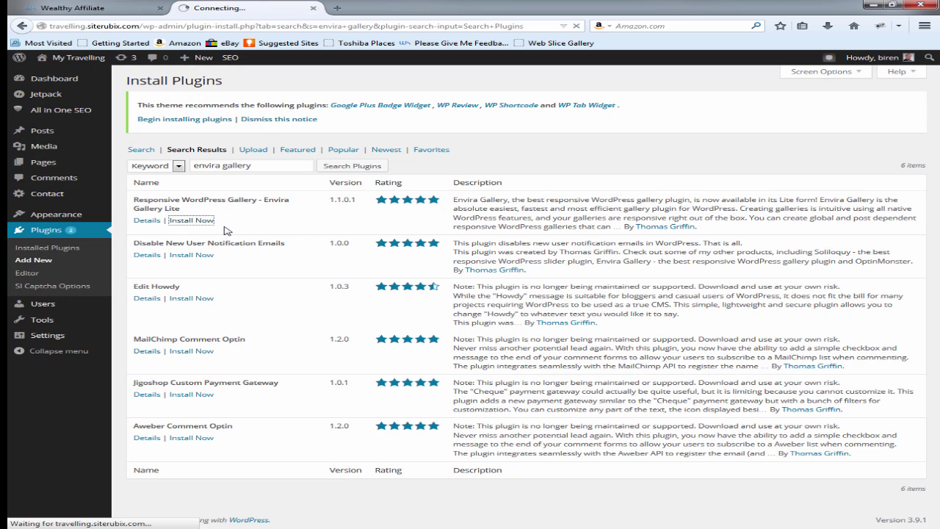
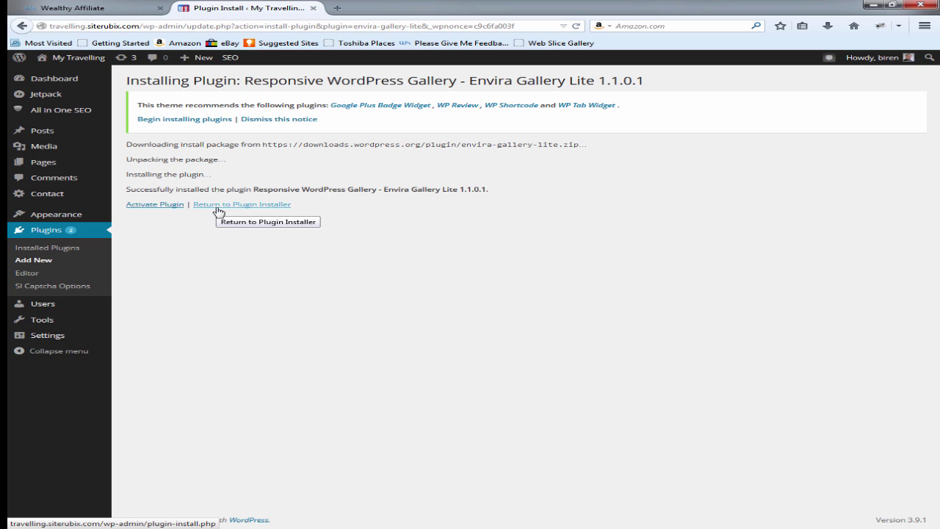
# Step: Activate Envira Gallery Lite and confirm its new Envira Gallery sidebar menu
pyautogui.click(166, 204)
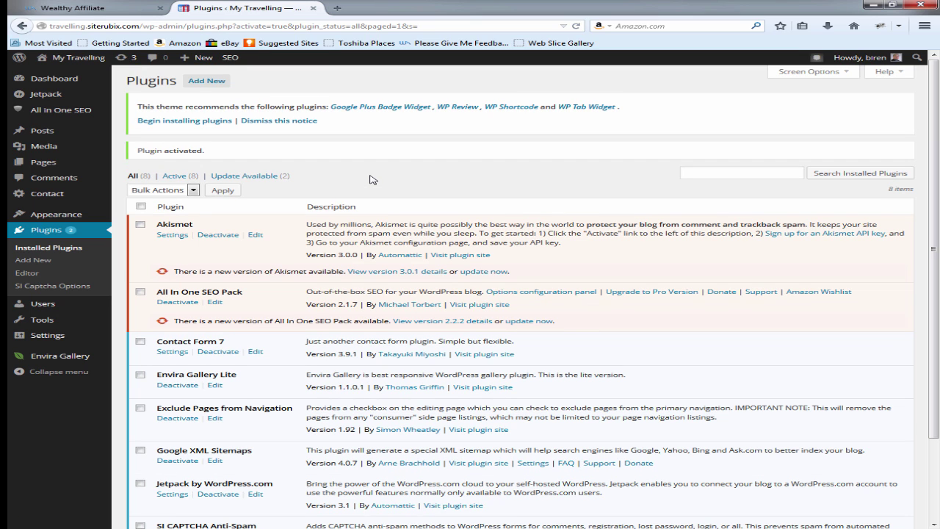
pyautogui.scroll(-3, 380, 179)
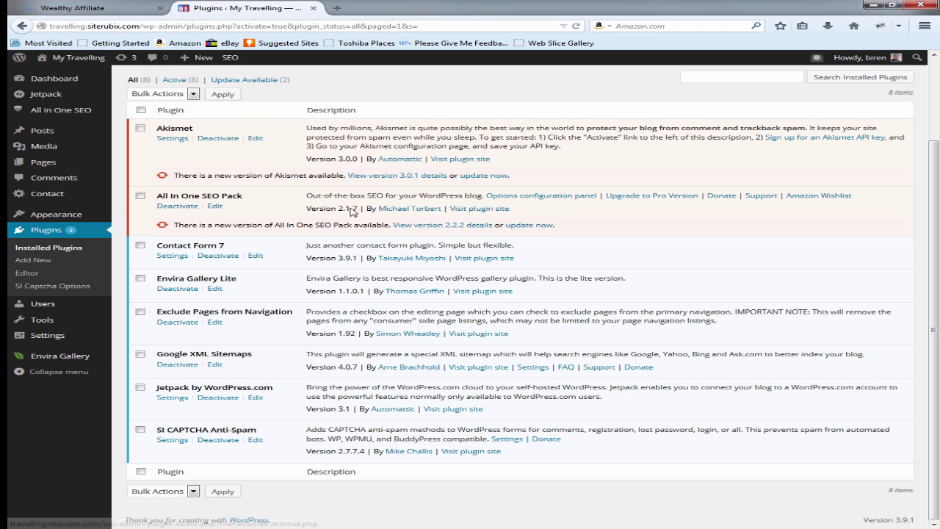
pyautogui.moveTo(45, 362)
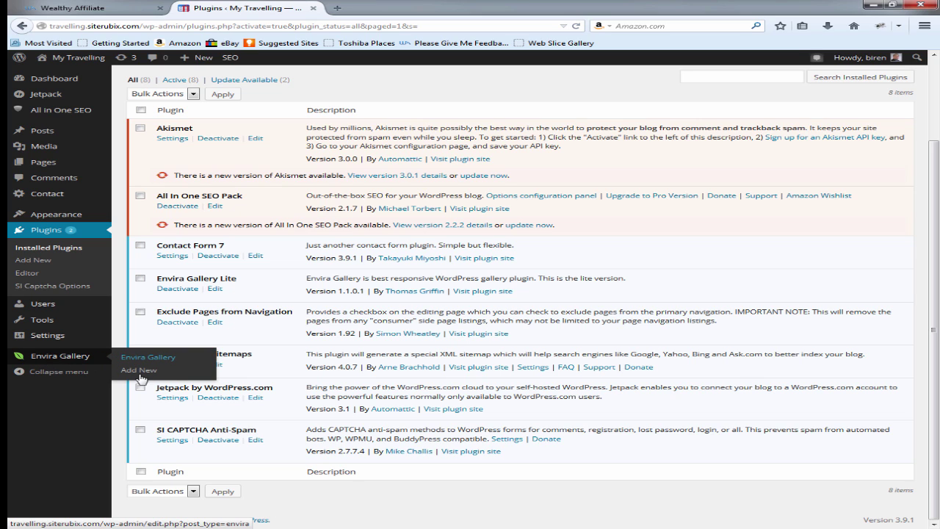
# Step: Start a new Envira gallery and upload all four images from the Featured Images folder
pyautogui.click(145, 359)
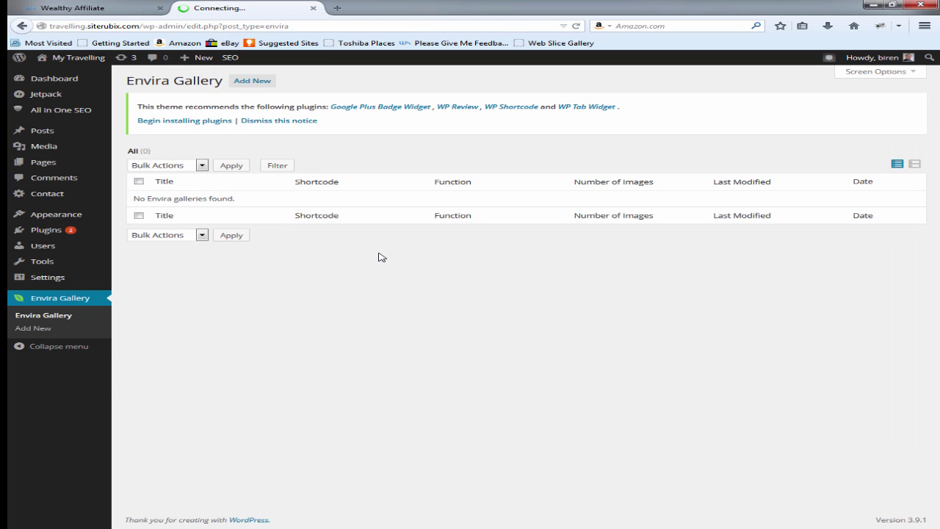
pyautogui.click(251, 83)
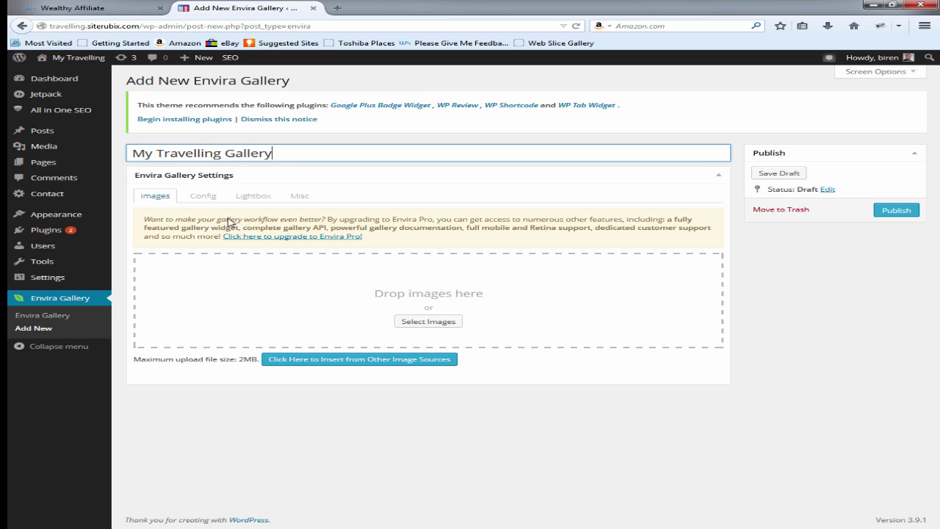
pyautogui.click(430, 321)
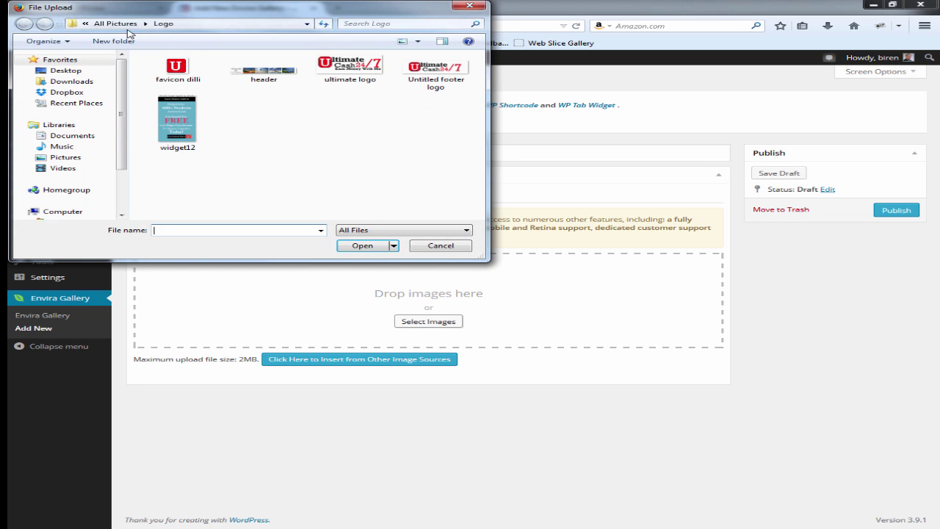
pyautogui.click(119, 26)
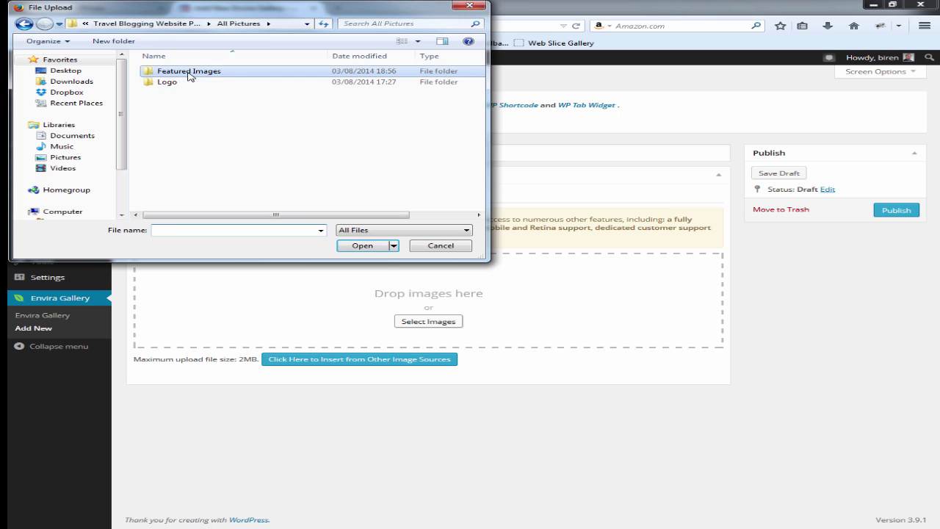
pyautogui.doubleClick(190, 72)
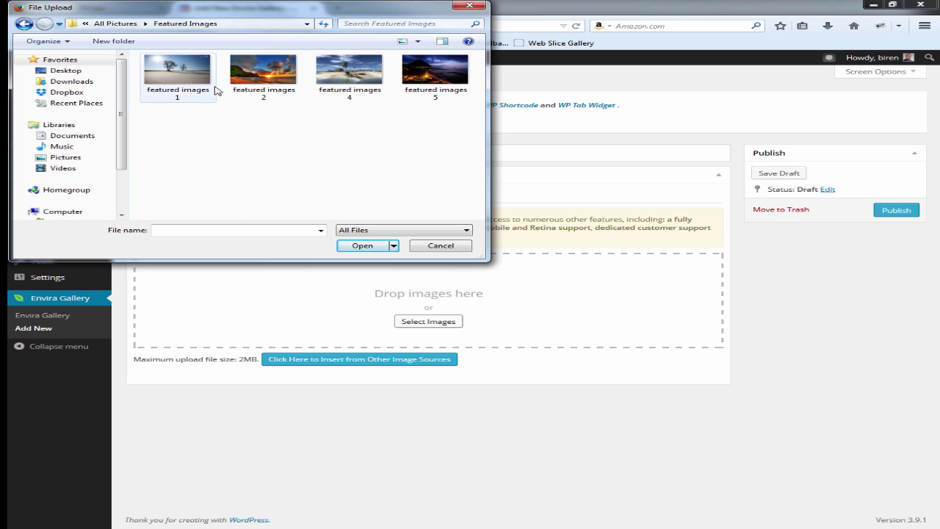
pyautogui.hotkey('ctrl', 'a')
pyautogui.click(362, 245)
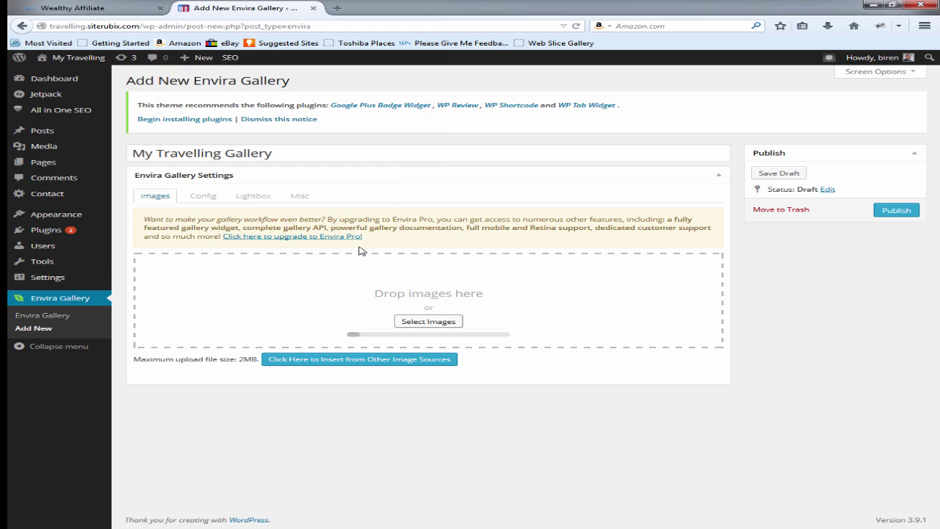
# Step: Set the gallery's Config columns to Two Columns and publish it
pyautogui.click(204, 196)
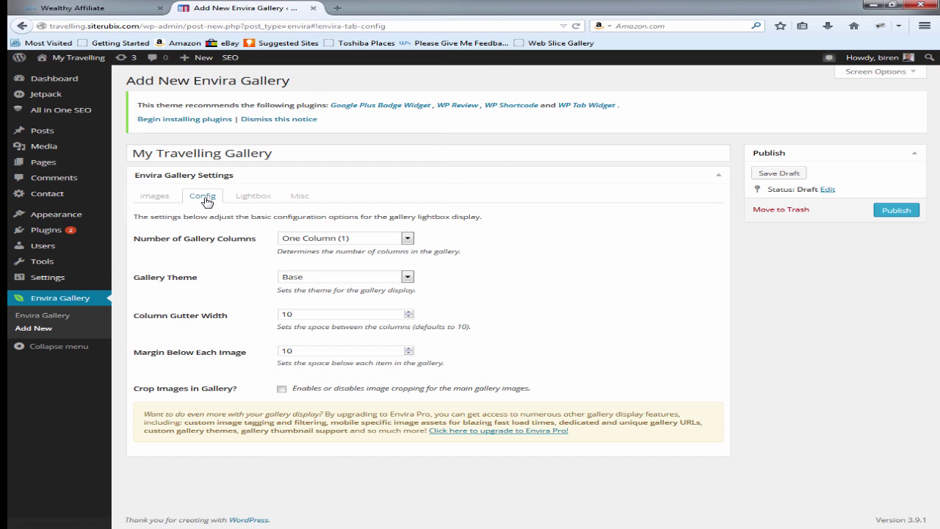
pyautogui.click(359, 241)
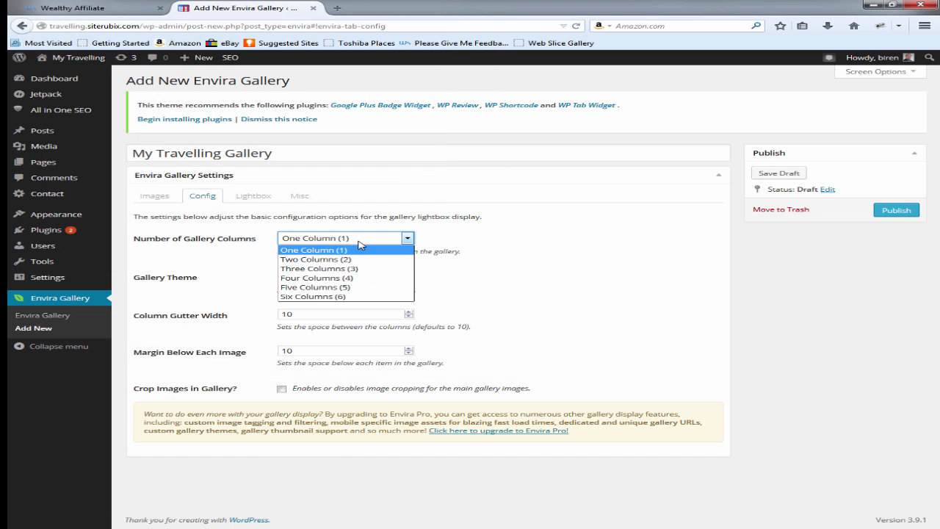
pyautogui.click(332, 271)
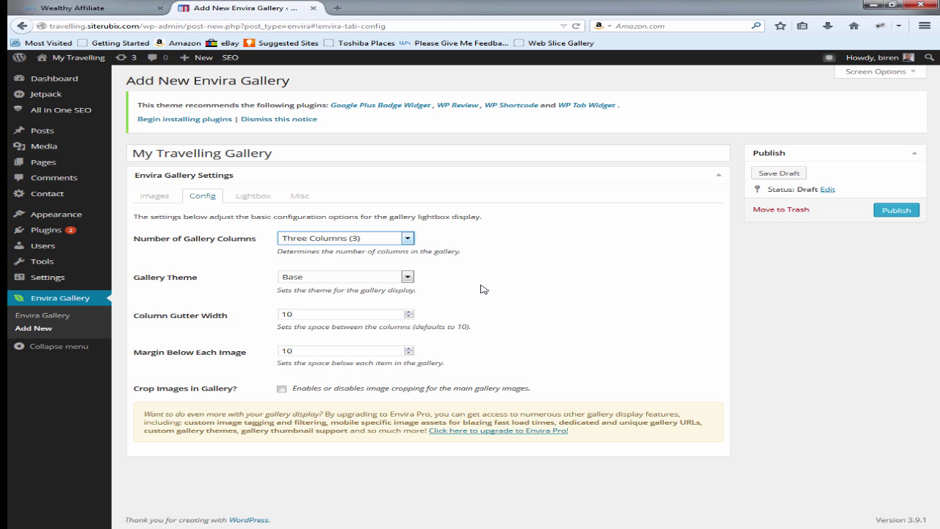
pyautogui.click(371, 239)
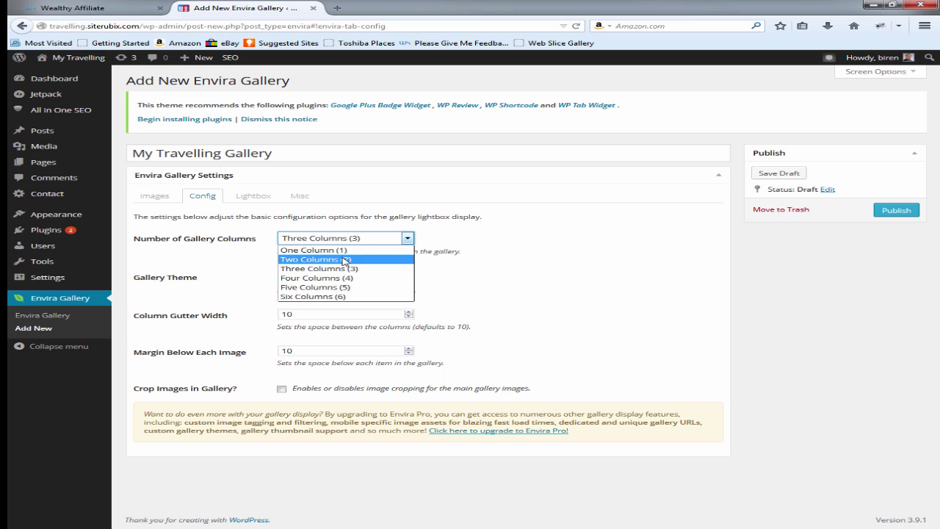
pyautogui.click(345, 261)
pyautogui.click(155, 197)
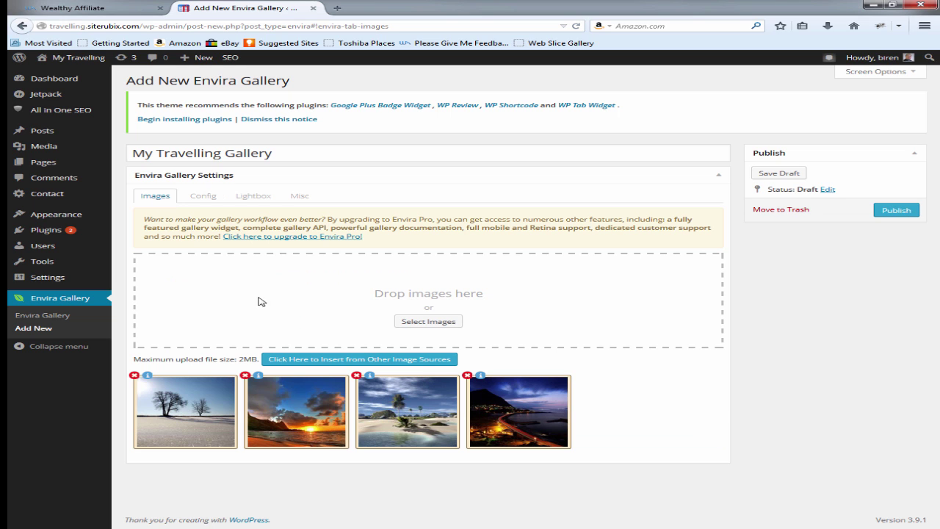
pyautogui.click(212, 201)
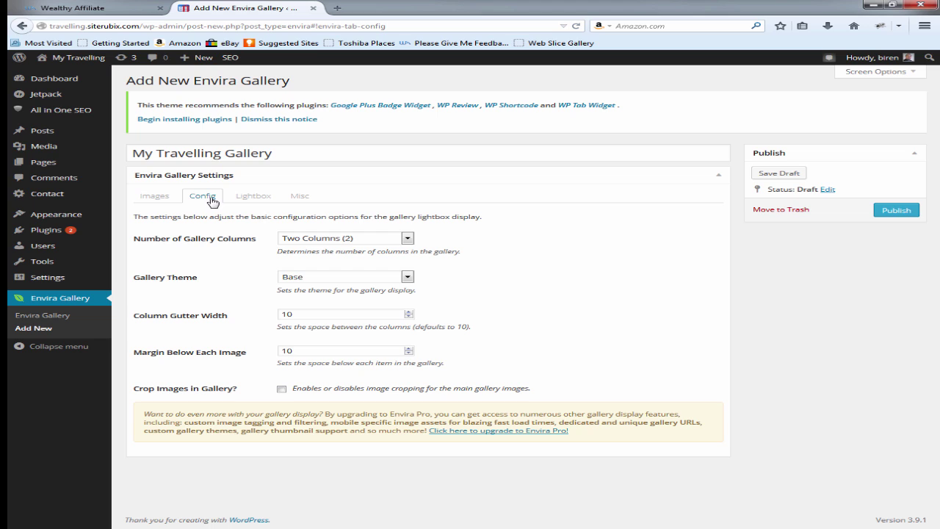
pyautogui.click(371, 238)
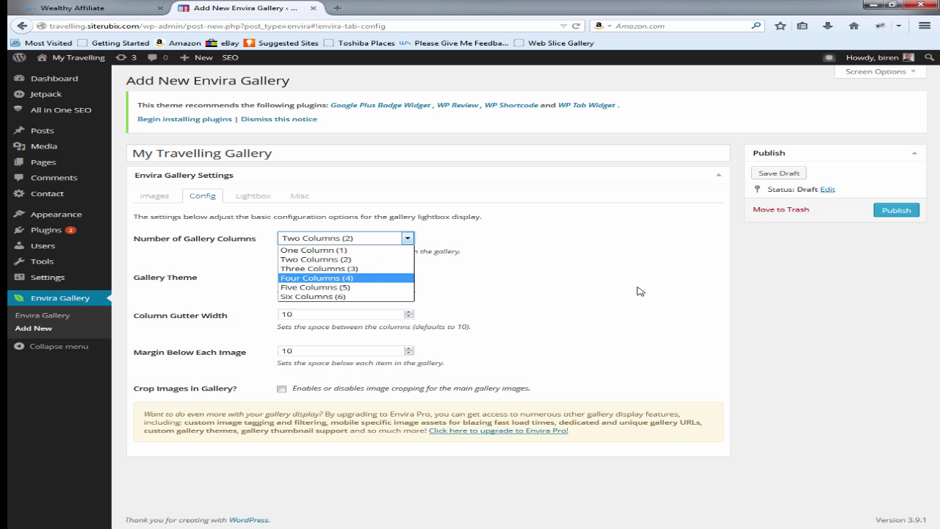
pyautogui.click(616, 254)
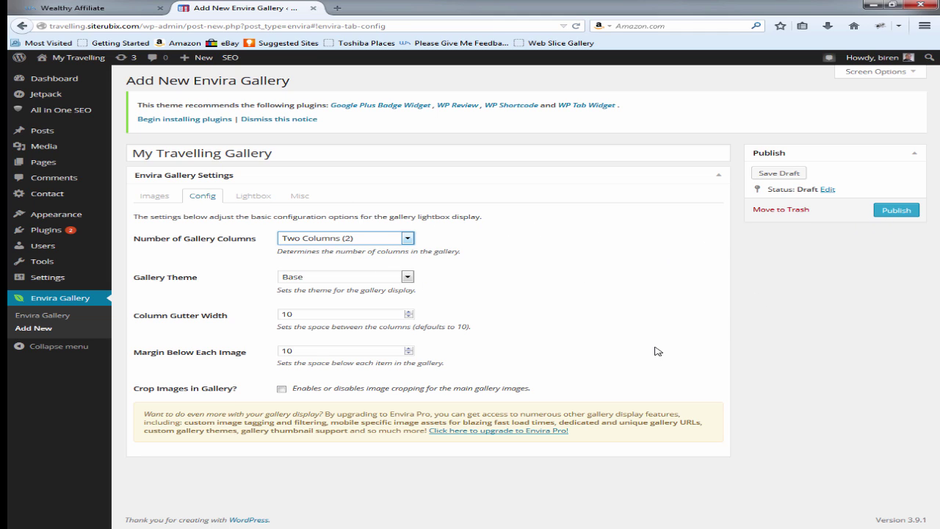
pyautogui.click(893, 218)
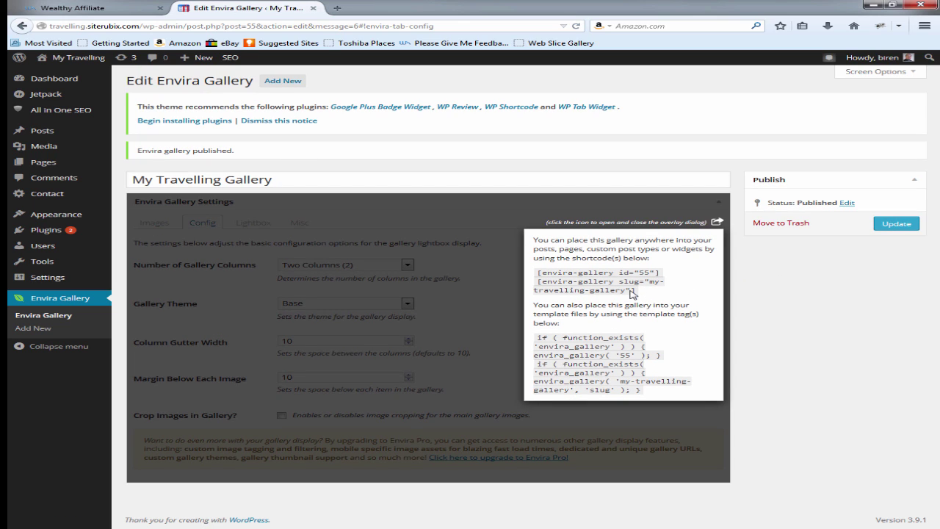
# Step: Copy both gallery shortcodes and go to Pages to edit the Gallery page
pyautogui.moveTo(635, 293); pyautogui.dragTo(538, 272)
pyautogui.hotkey('ctrl', 'c')
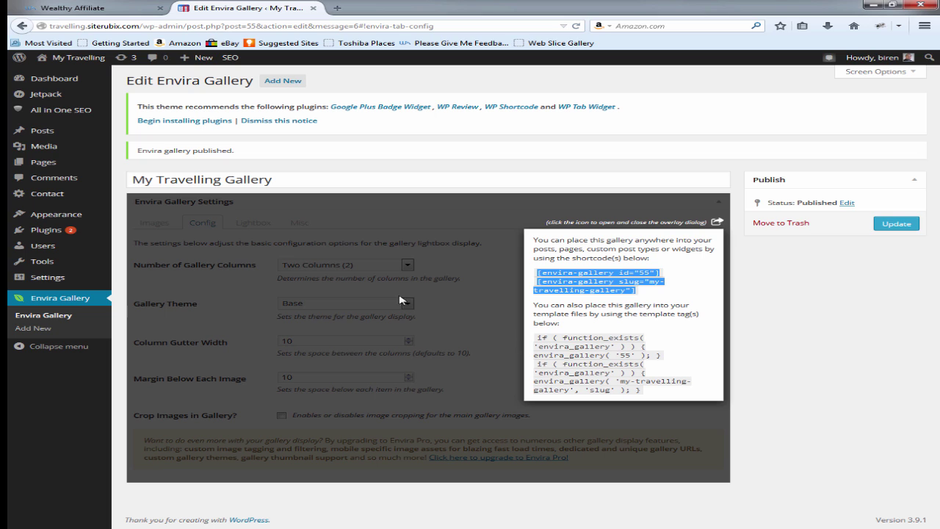
pyautogui.moveTo(74, 216)
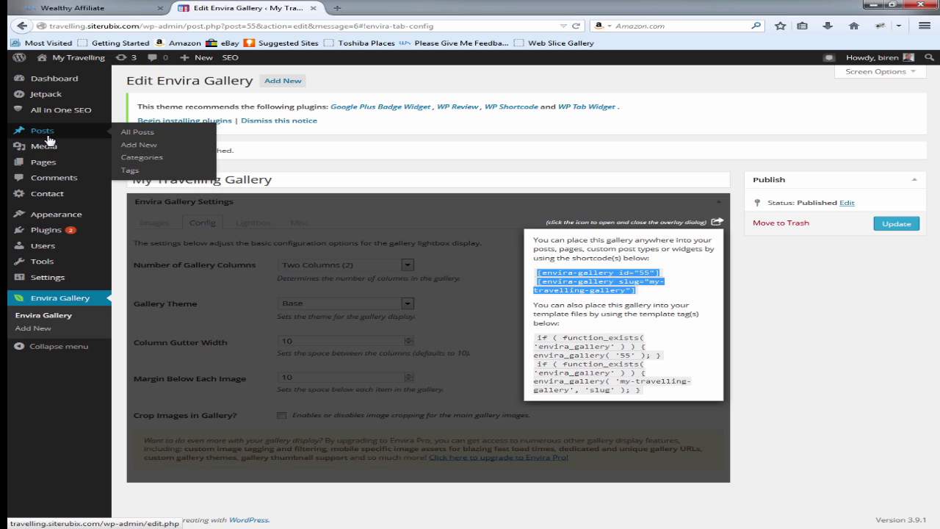
pyautogui.click(42, 162)
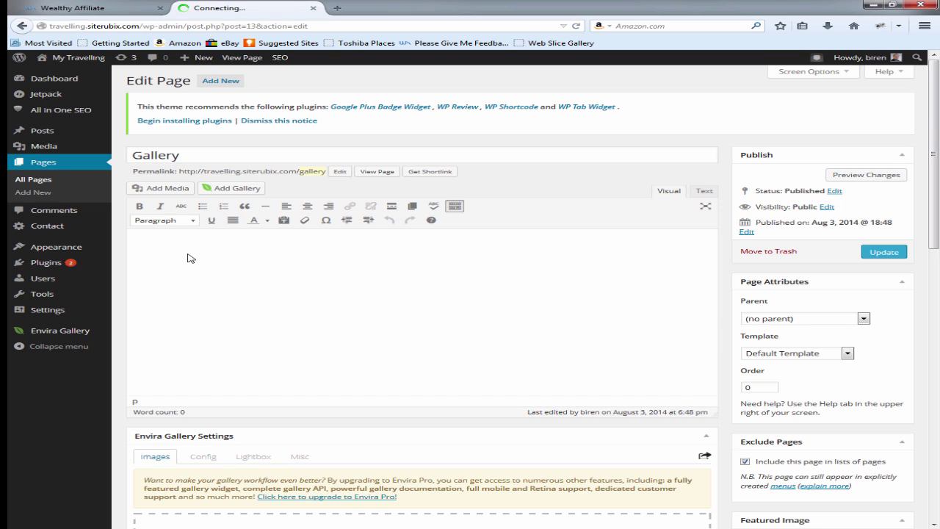
# Step: Paste the shortcodes, give the page the no-sidebar template, update and preview it
pyautogui.hotkey('ctrl', 'v')
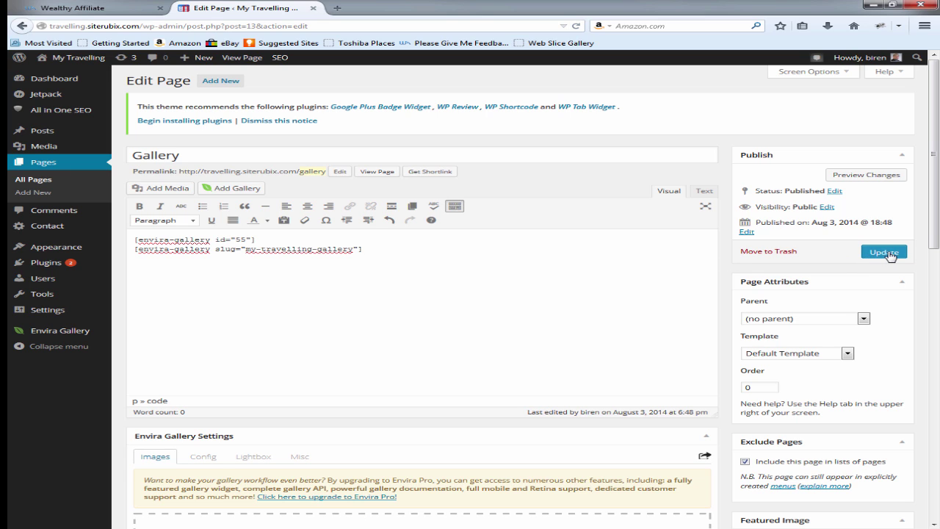
pyautogui.click(808, 355)
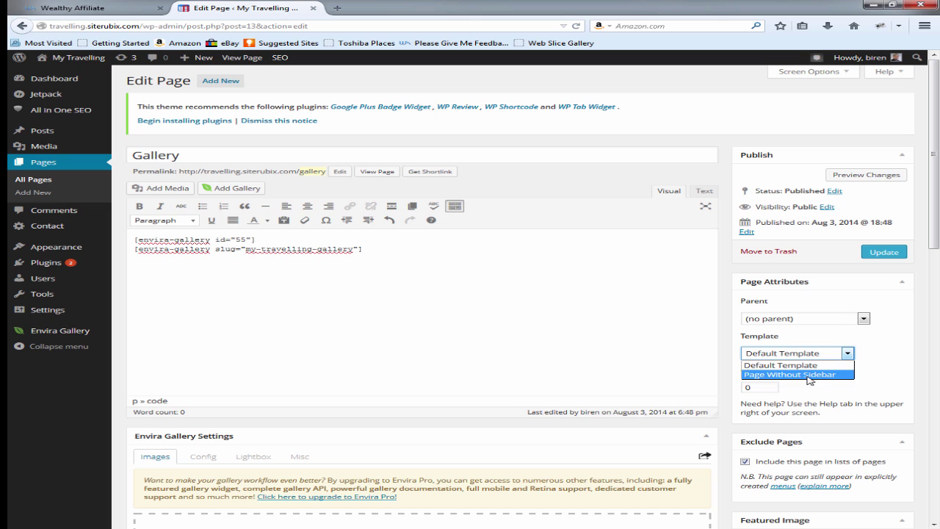
pyautogui.click(809, 376)
pyautogui.click(889, 253)
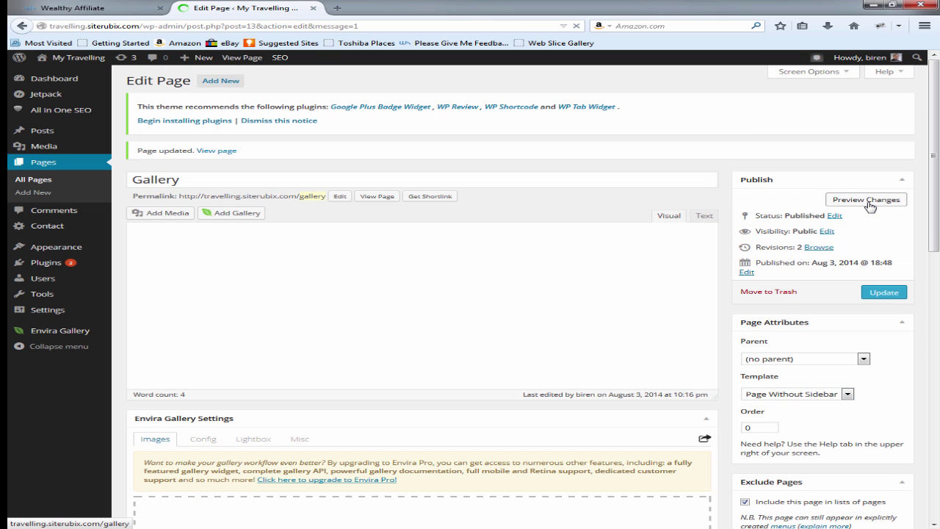
pyautogui.click(866, 200)
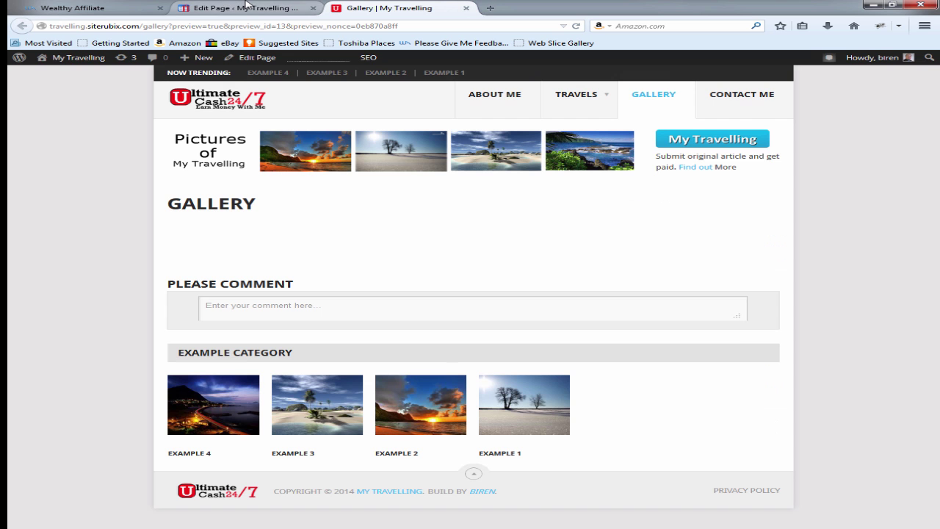
pyautogui.click(252, 8)
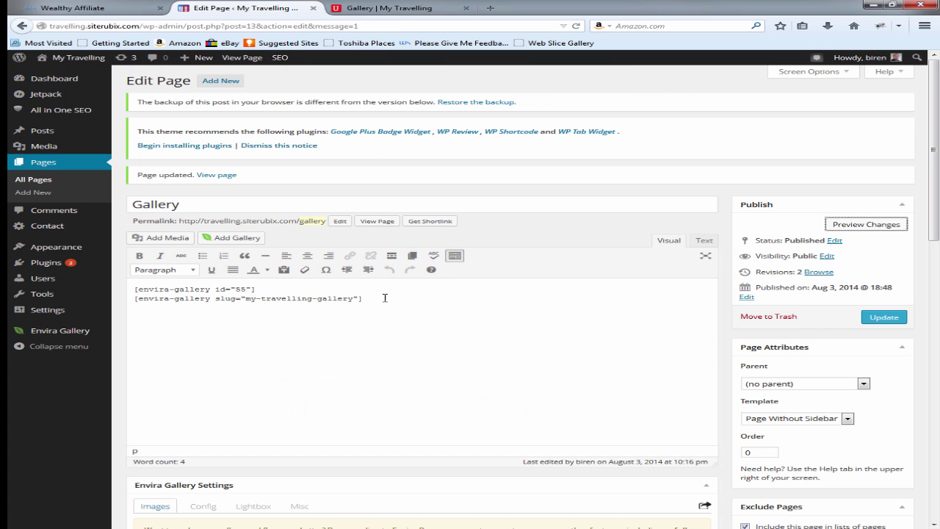
pyautogui.click(883, 317)
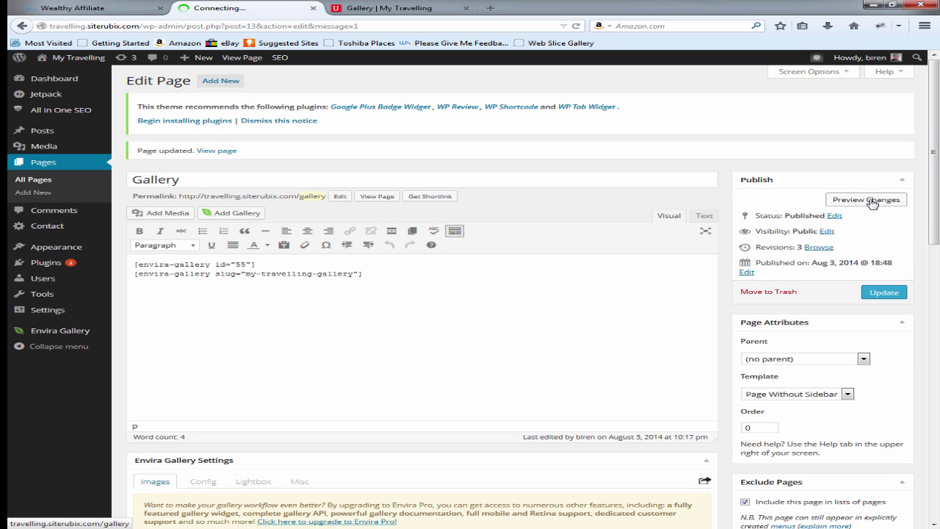
pyautogui.click(870, 199)
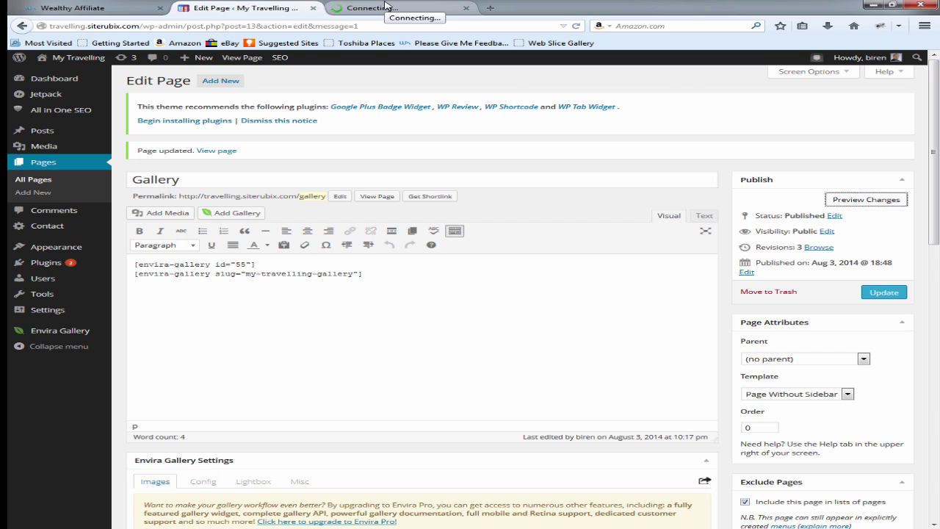
pyautogui.click(386, 8)
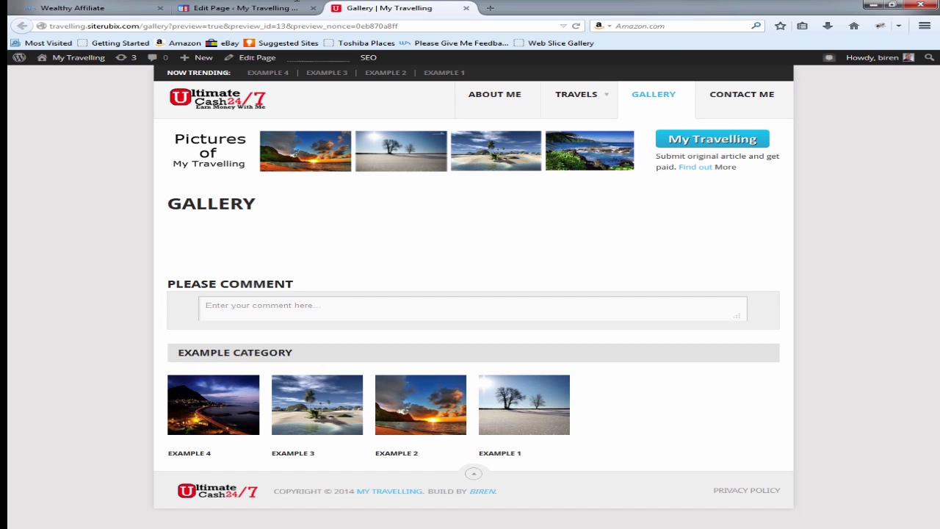
pyautogui.click(251, 7)
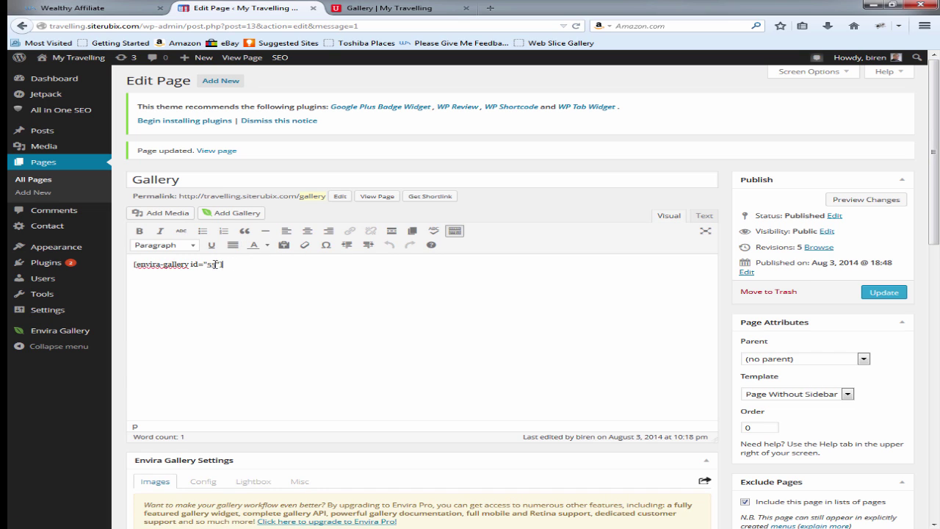
# Step: Replace the old shortcode with [envira-gallery id="55"] in the Text tab and update
pyautogui.moveTo(224, 264); pyautogui.dragTo(133, 265)
pyautogui.press('Delete')
pyautogui.moveTo(96, 273)
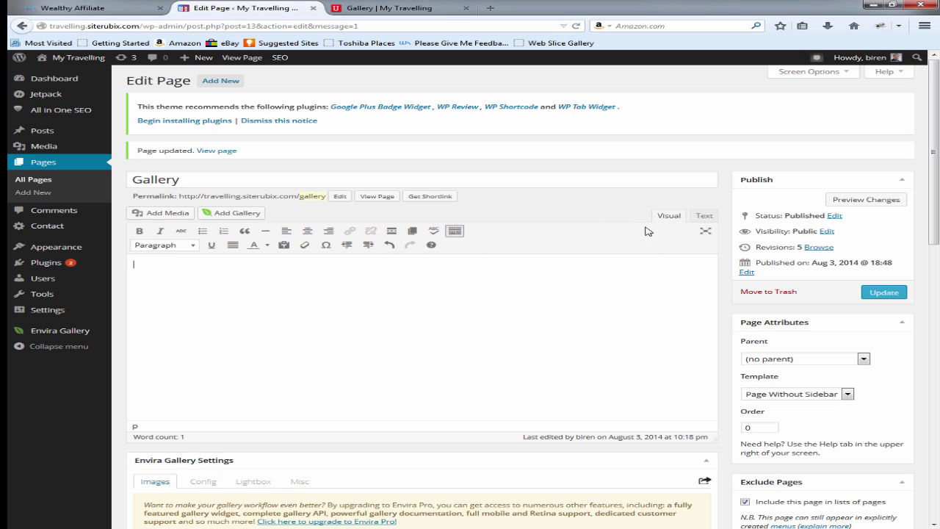
pyautogui.click(704, 215)
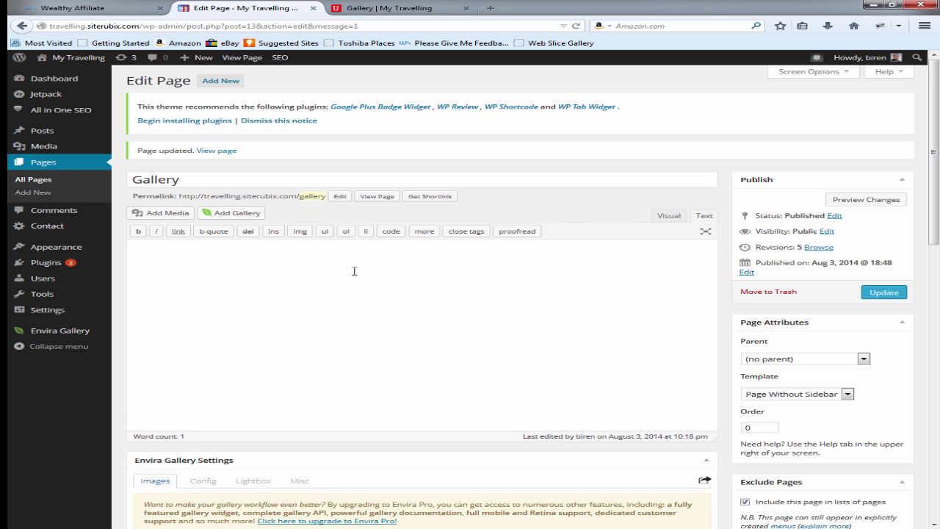
pyautogui.click(667, 216)
pyautogui.click(705, 216)
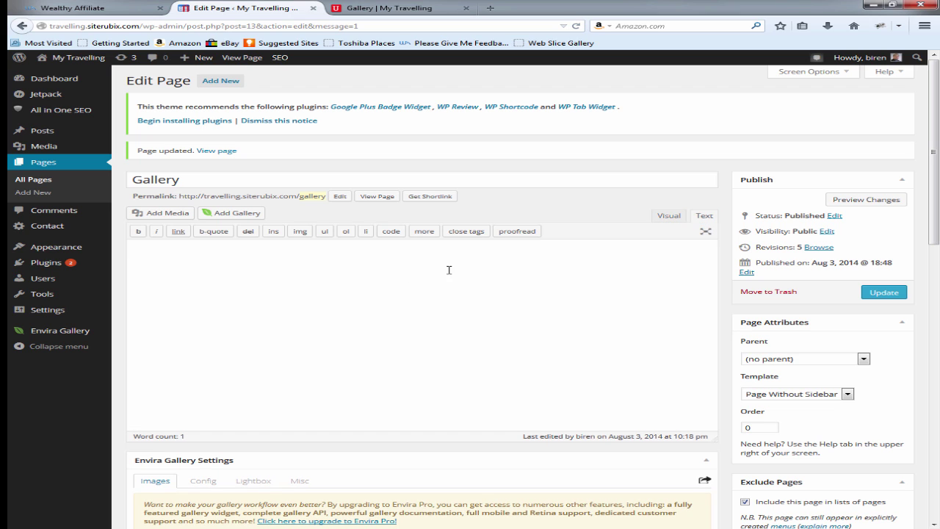
pyautogui.click(270, 259)
pyautogui.write('[envira-gallery id="55"]')
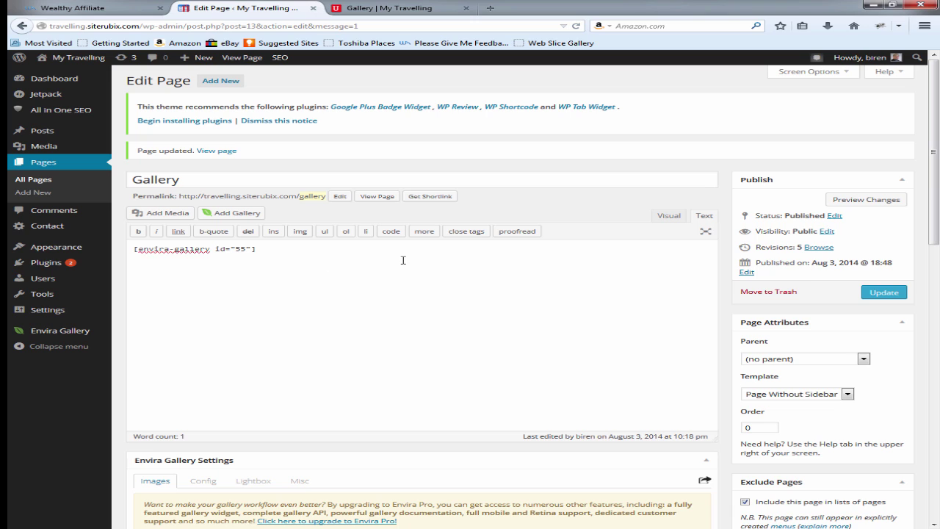
pyautogui.click(885, 292)
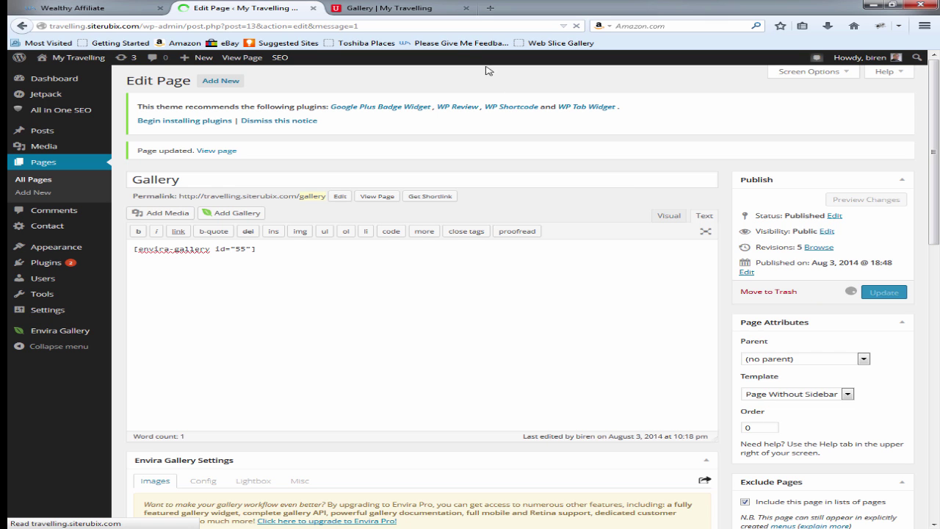
# Step: Reload the Gallery preview to check the four images, then return to the editor
pyautogui.click(425, 8)
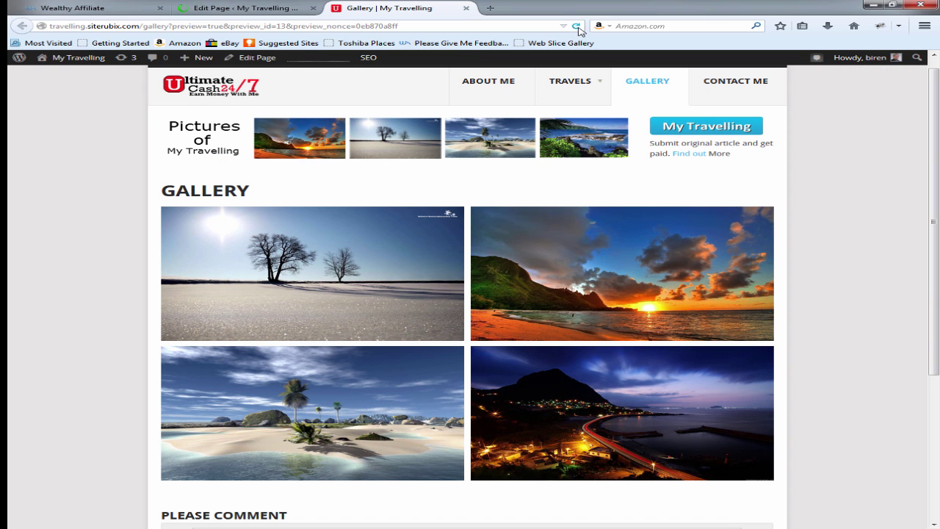
pyautogui.click(578, 27)
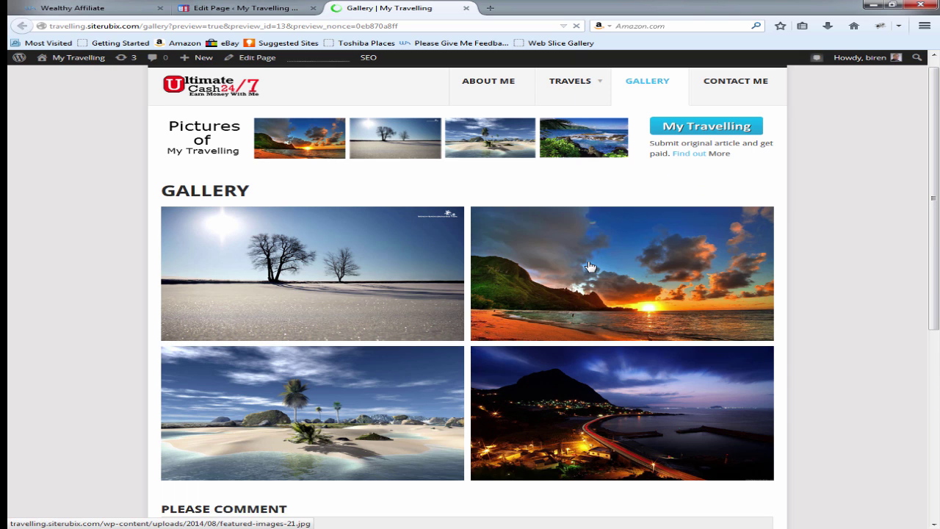
pyautogui.scroll(-2, 585, 266)
pyautogui.scroll(-3, 589, 266)
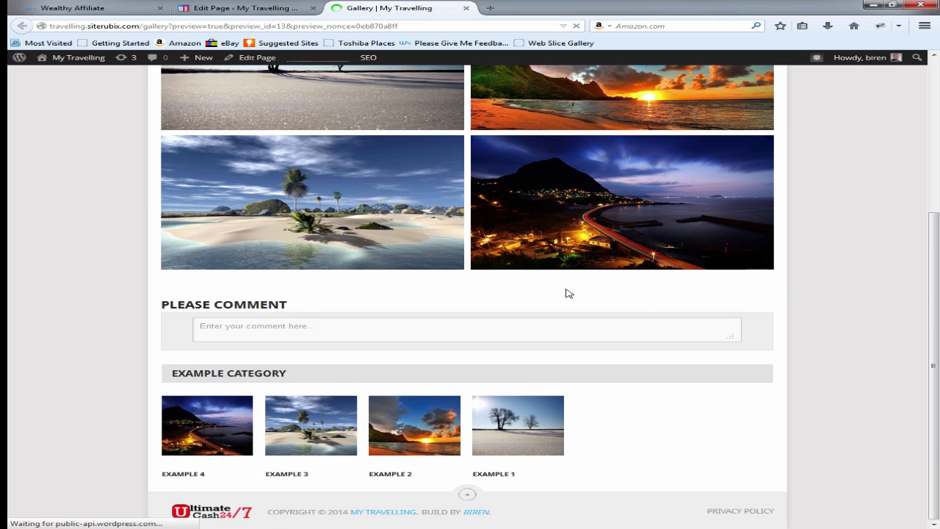
pyautogui.scroll(4, 529, 291)
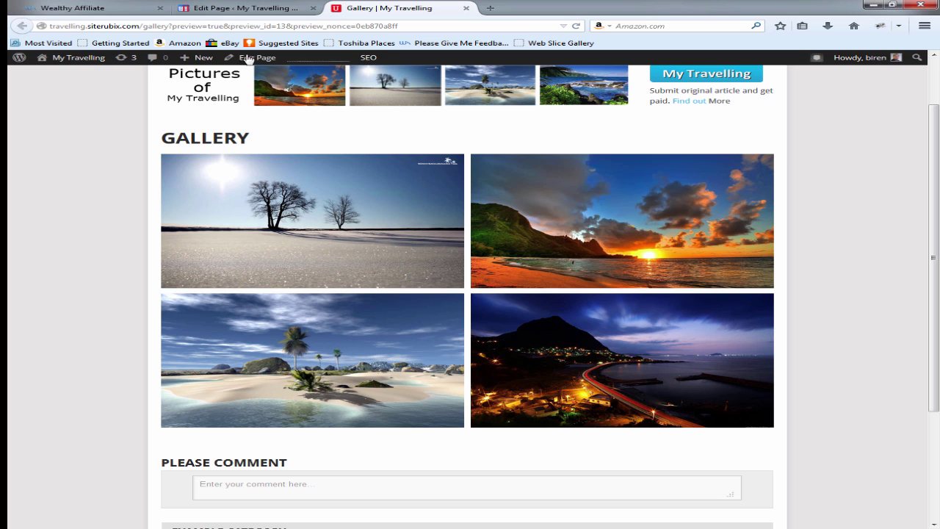
pyautogui.click(242, 7)
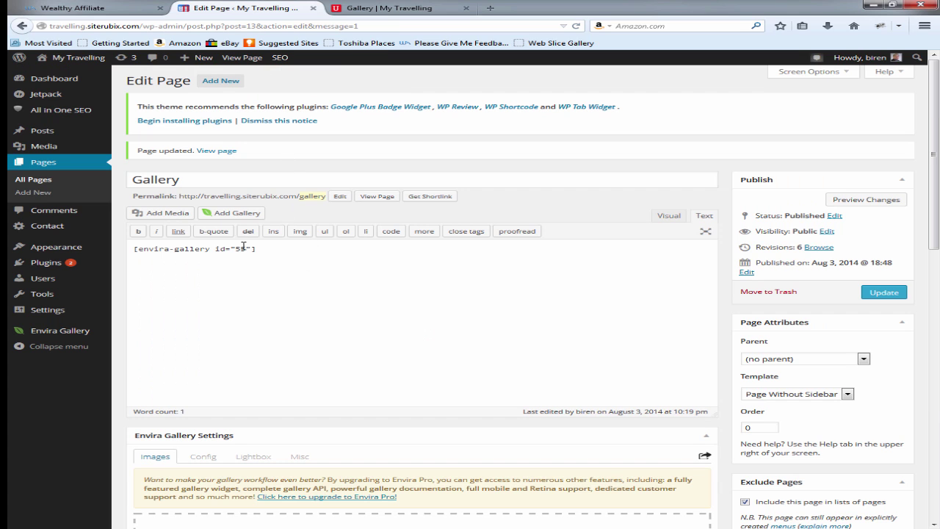
# Step: Add 'England' above the shortcode as a Heading 1 in the Visual editor
pyautogui.click(668, 215)
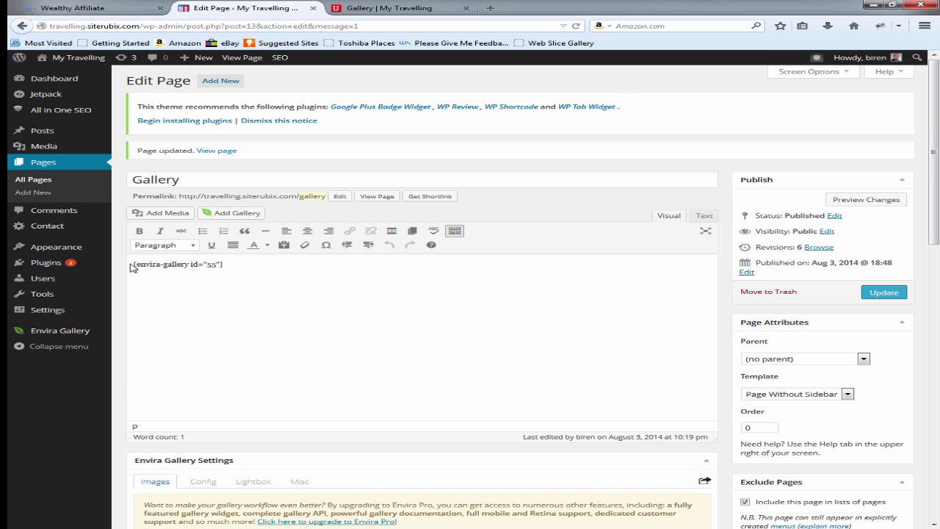
pyautogui.click(135, 262)
pyautogui.press('Return')
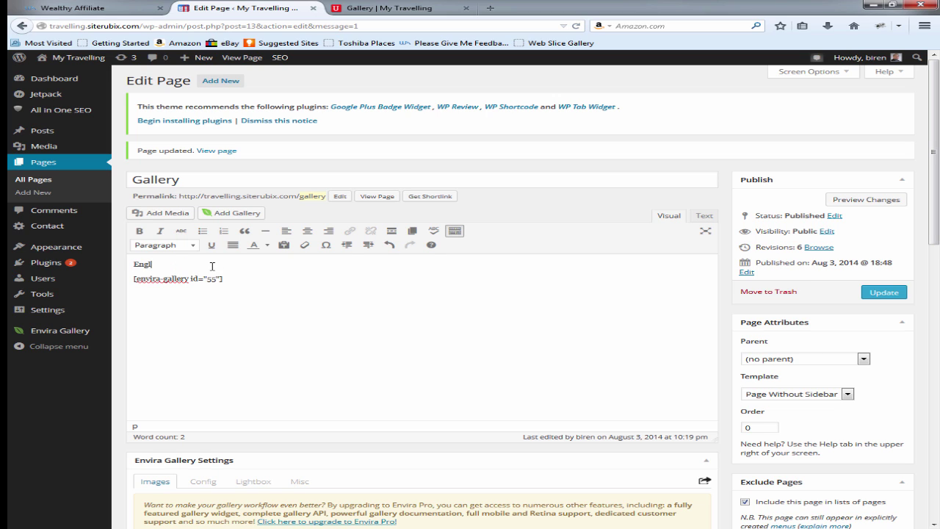
pyautogui.doubleClick(137, 263)
pyautogui.click(179, 246)
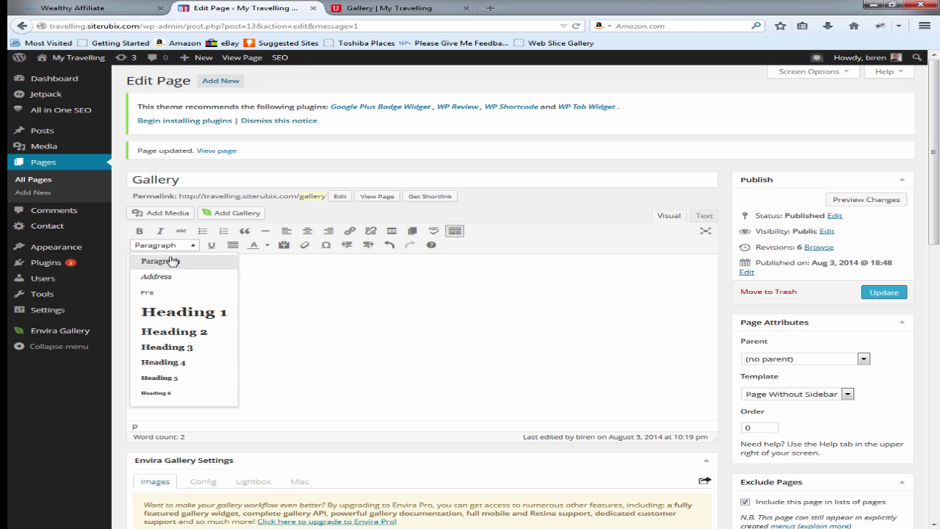
pyautogui.click(179, 314)
# Step: Add 'Thailand' below the shortcode as a Heading 1 and update the page
pyautogui.click(262, 286)
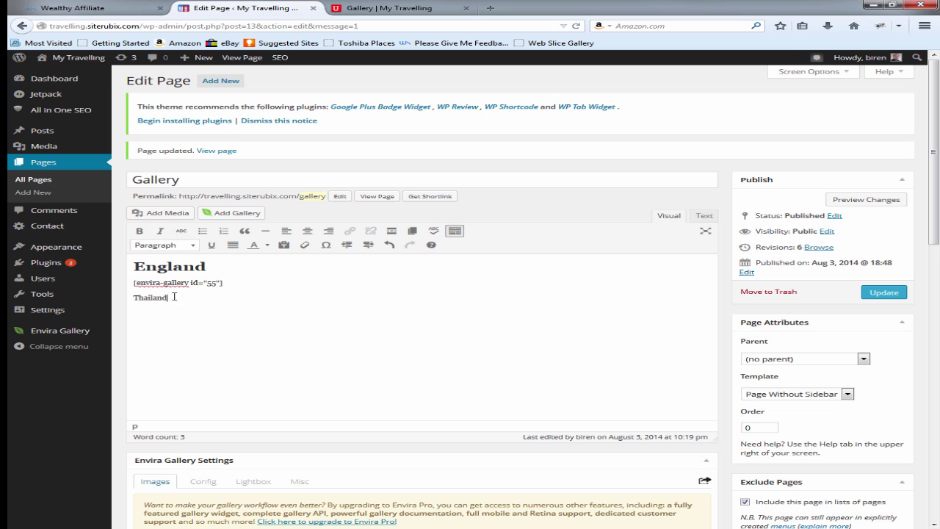
pyautogui.moveTo(174, 296); pyautogui.dragTo(135, 297)
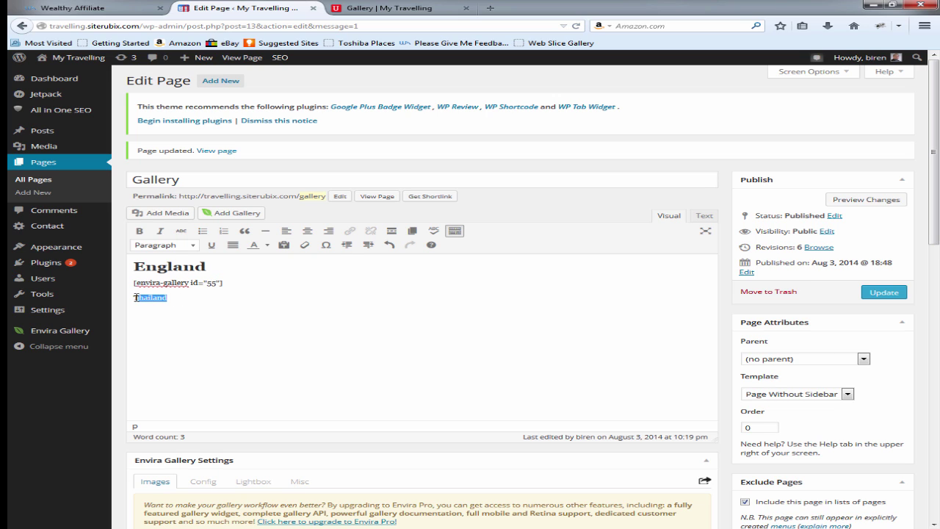
pyautogui.click(191, 246)
pyautogui.click(182, 316)
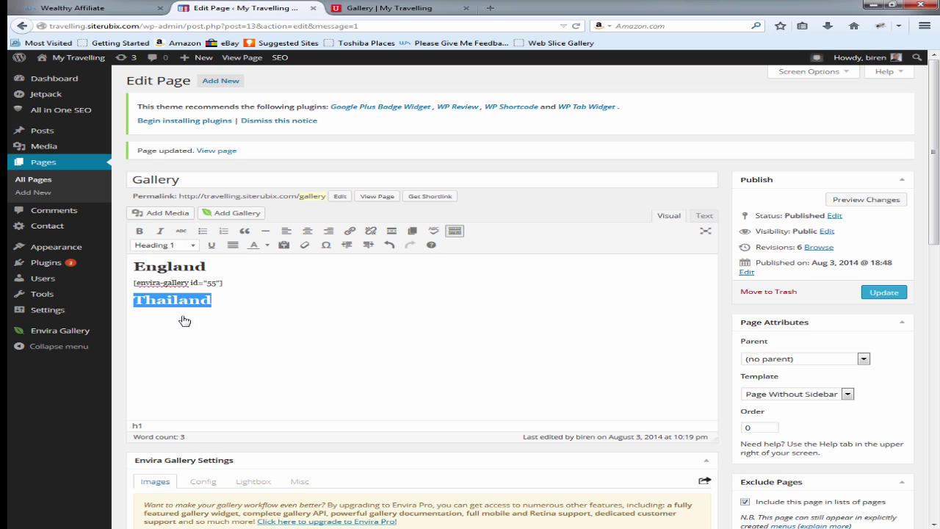
pyautogui.click(237, 298)
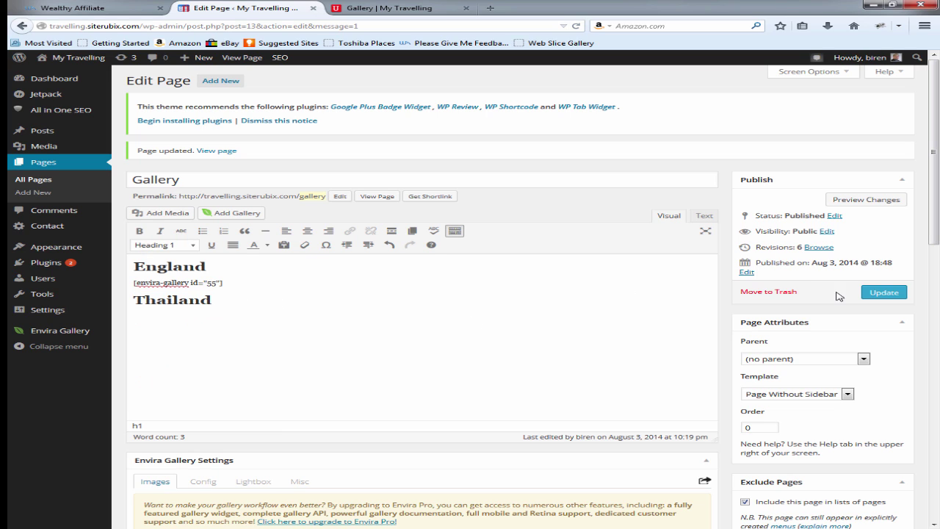
pyautogui.click(885, 292)
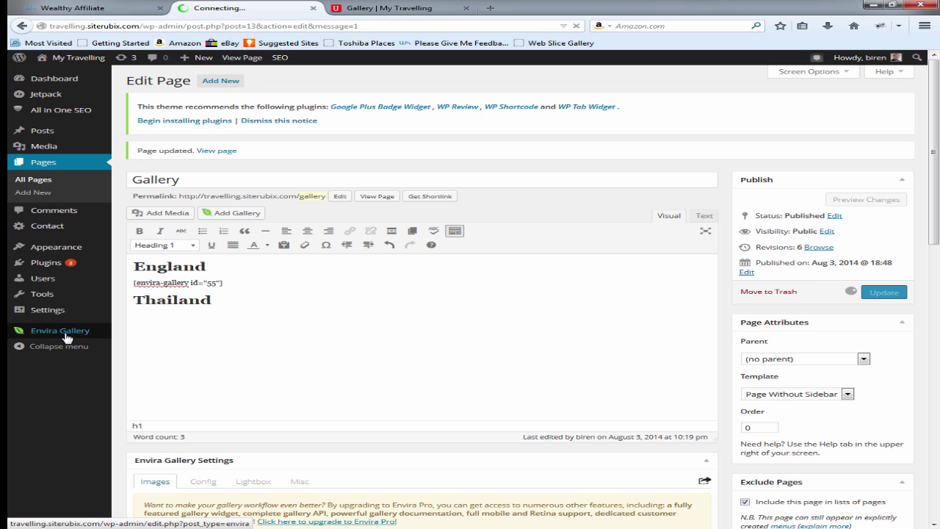
pyautogui.moveTo(66, 335)
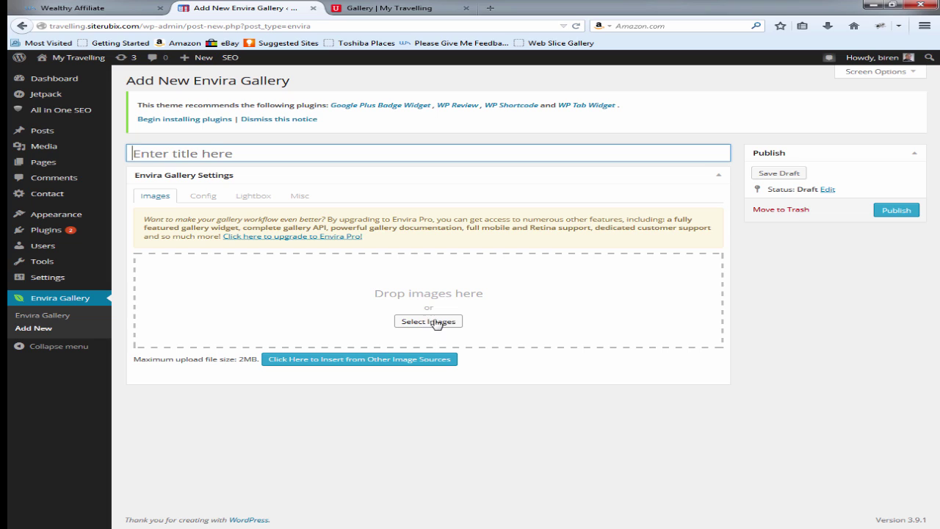
pyautogui.click(192, 151)
pyautogui.write('thailans')
pyautogui.click(47, 163)
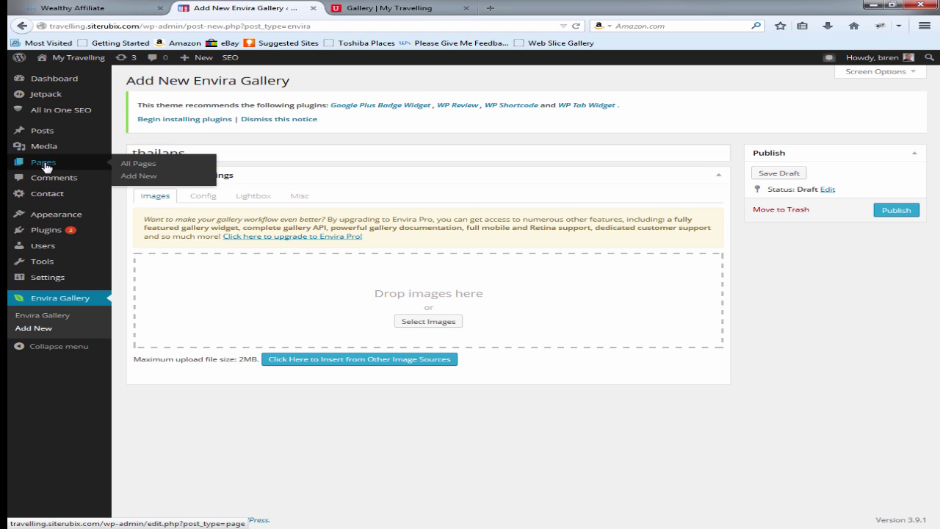
pyautogui.click(565, 243)
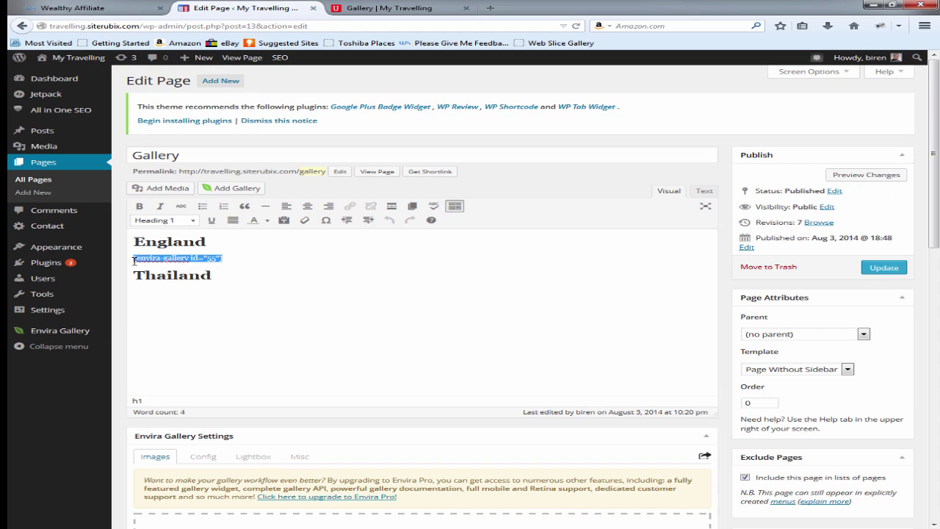
# Step: Paste the gallery shortcode under the Thailand heading in the Text tab and update
pyautogui.click(703, 191)
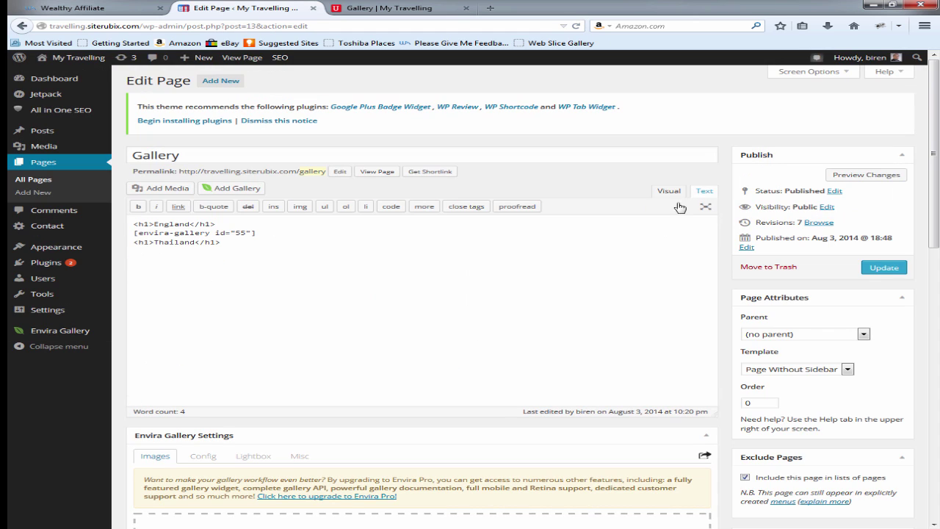
pyautogui.click(231, 242)
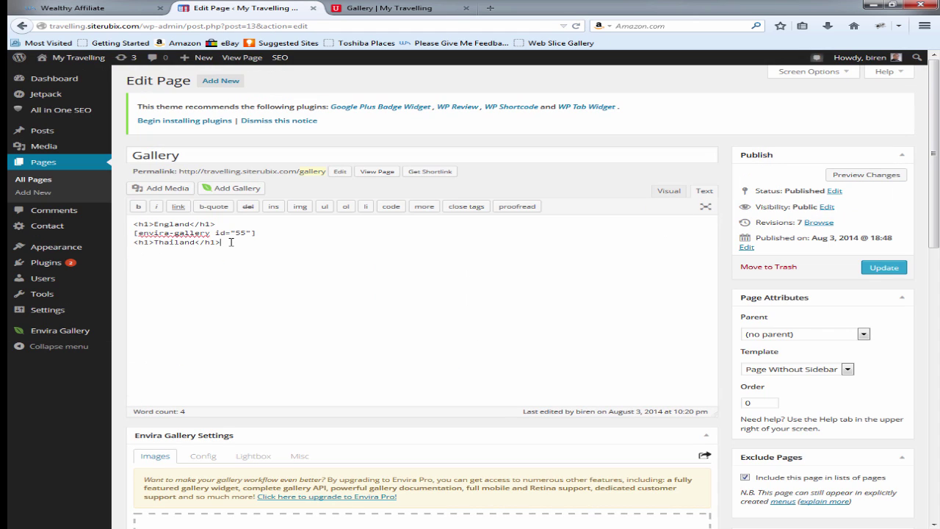
pyautogui.write('[envira-gallery id="55"]')
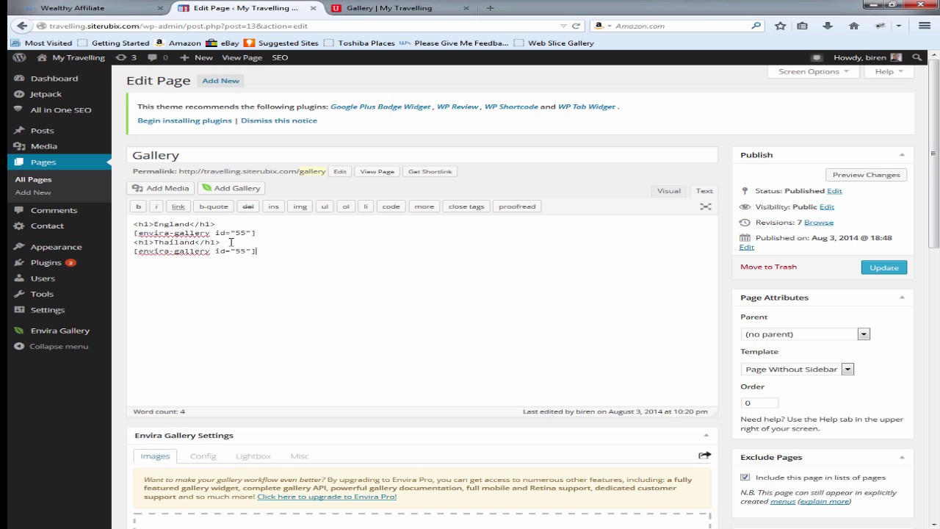
pyautogui.click(881, 270)
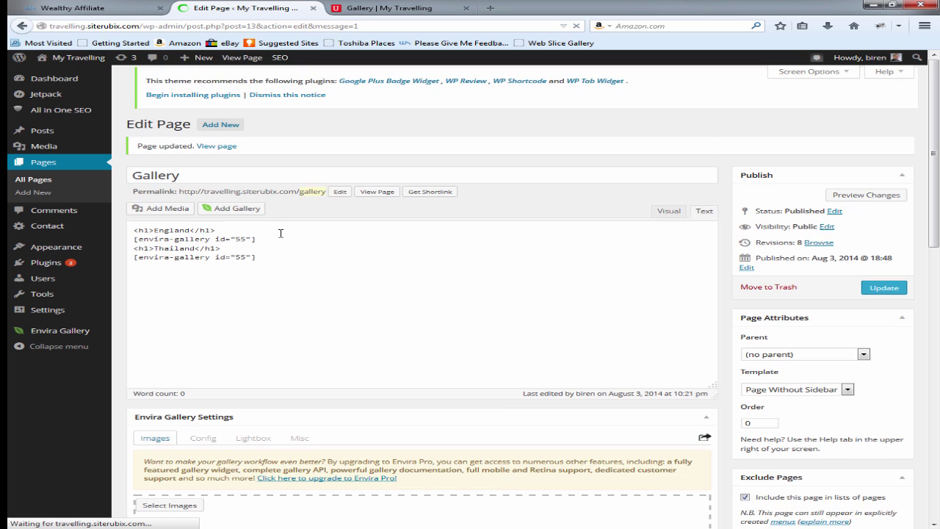
# Step: Delete the line with the stray <ins> tag and update the Gallery page
pyautogui.click(269, 234)
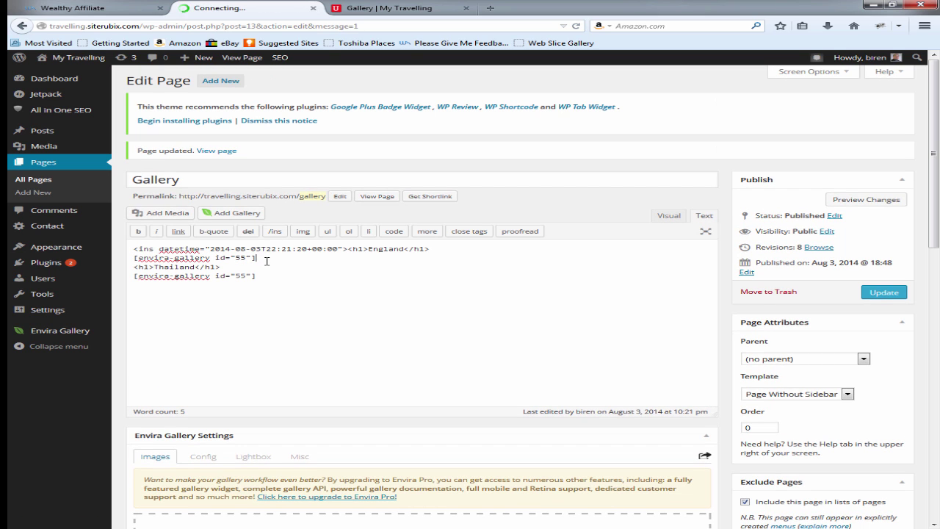
pyautogui.press('Return')
pyautogui.moveTo(438, 250); pyautogui.dragTo(130, 253)
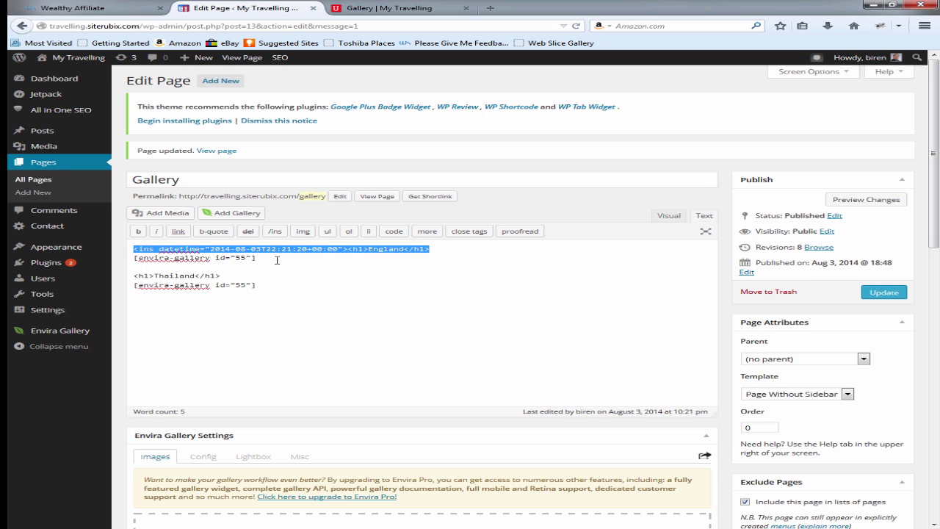
pyautogui.press('BackSpace')
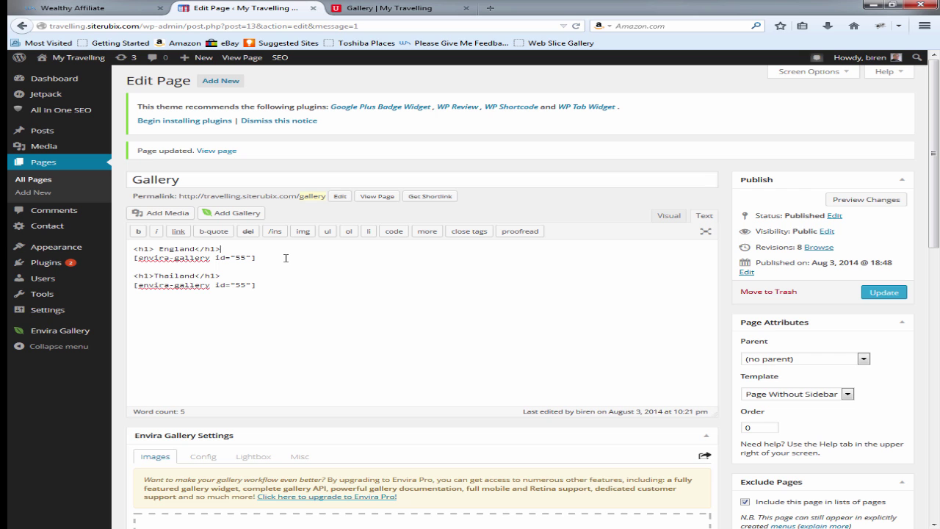
pyautogui.click(880, 294)
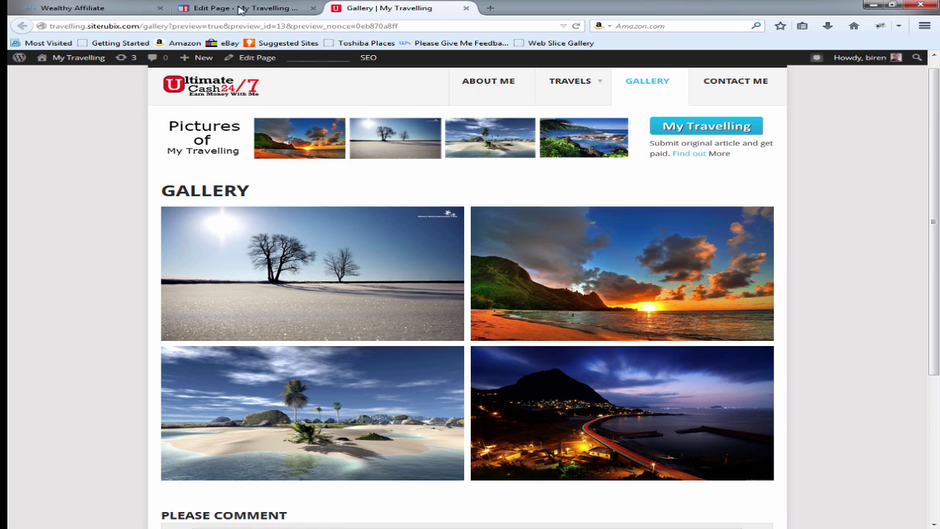
# Step: Review the Gallery page editor and its preview tab without changing anything
pyautogui.click(238, 9)
pyautogui.scroll(-2, 613, 212)
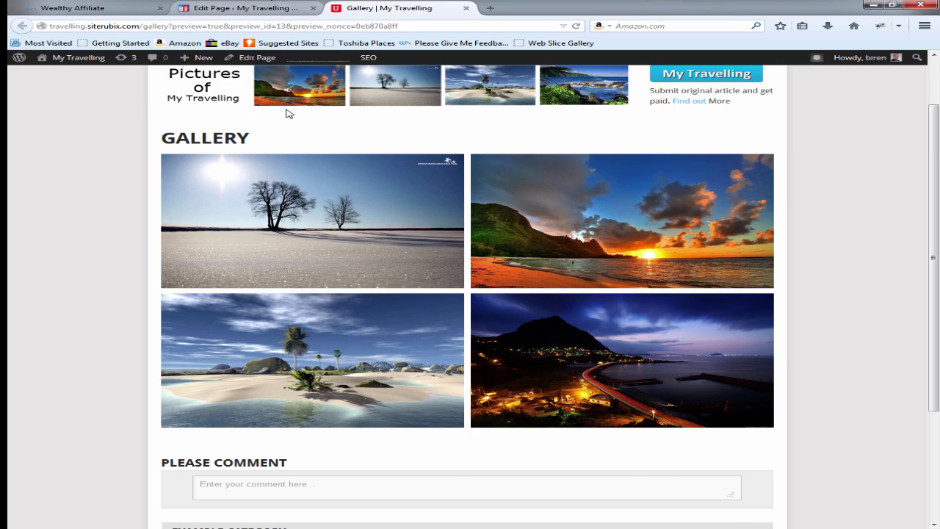
pyautogui.hotkey('ctrl', 'shift', 'Tab')
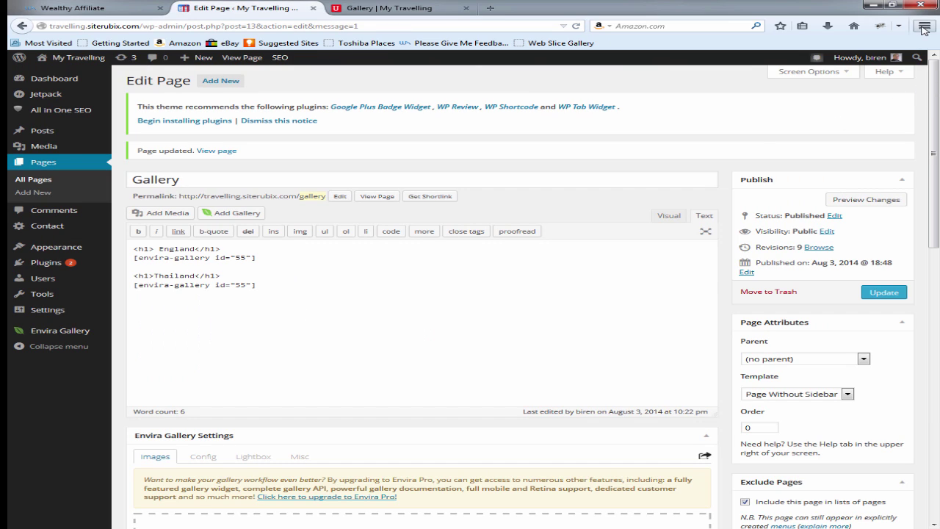
pyautogui.click(924, 26)
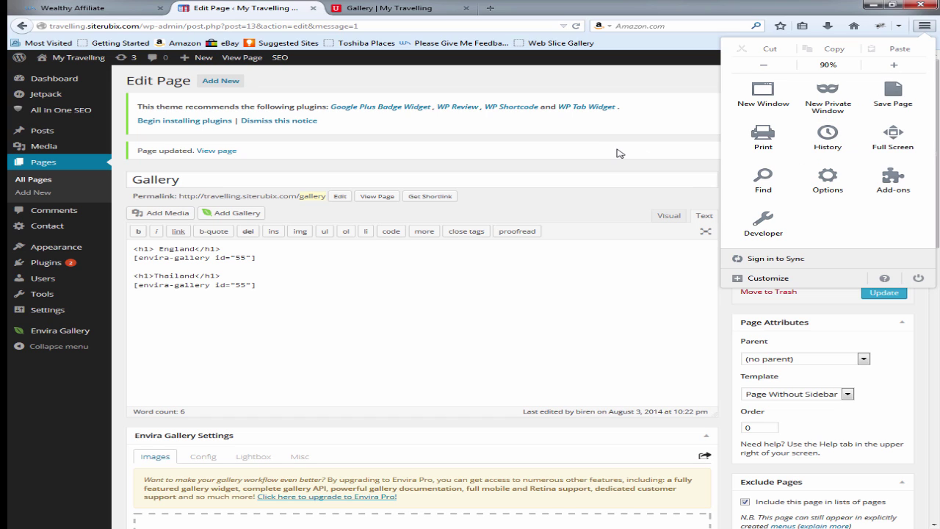
pyautogui.click(496, 173)
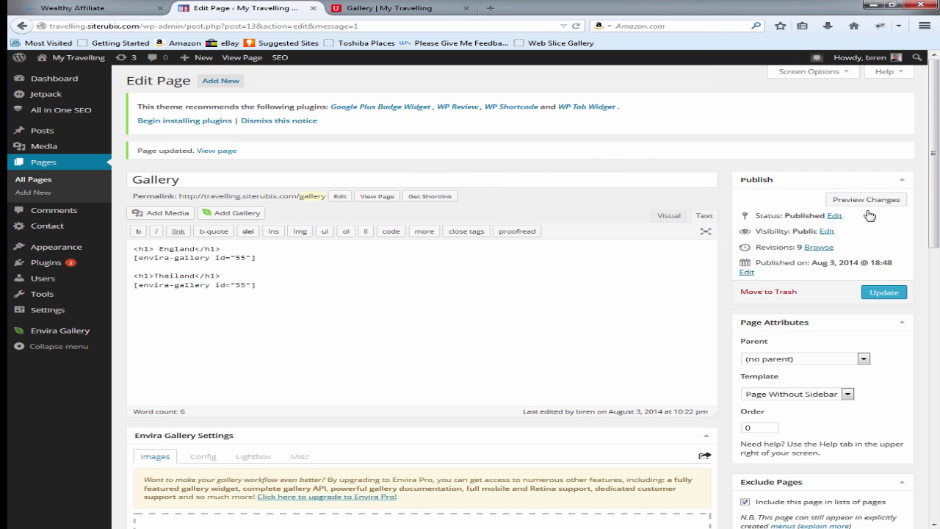
pyautogui.click(405, 7)
pyautogui.click(246, 6)
pyautogui.moveTo(80, 336)
# Step: Inspect the first envira-gallery shortcode line, then go back to the My Travelling home page
pyautogui.moveTo(251, 259); pyautogui.dragTo(126, 257)
pyautogui.click(261, 289)
pyautogui.scroll(-2, 589, 333)
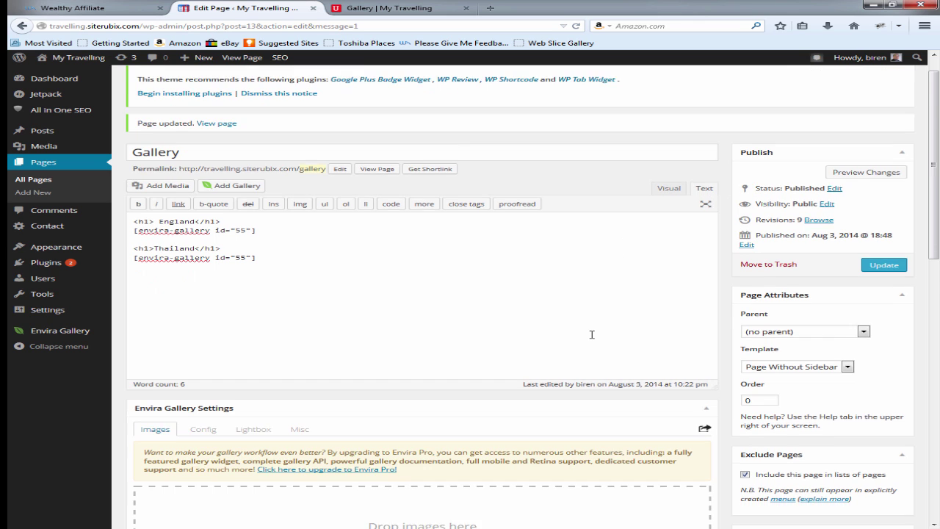
pyautogui.click(397, 7)
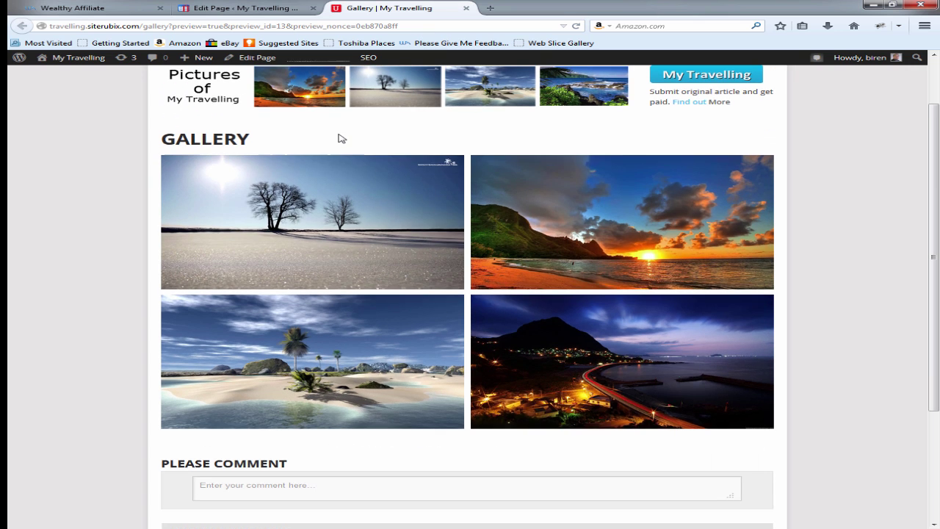
pyautogui.scroll(1, 340, 139)
pyautogui.hotkey('alt', 'Left')
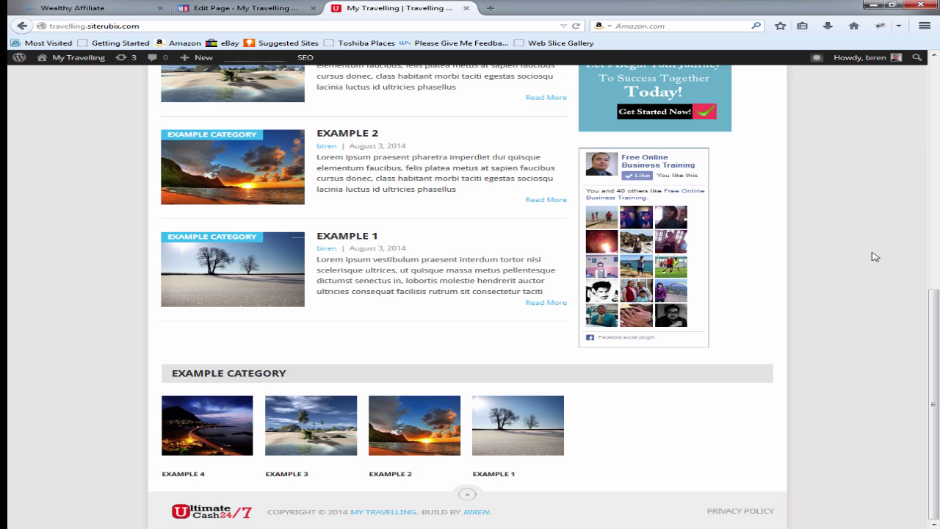
pyautogui.scroll(10, 873, 256)
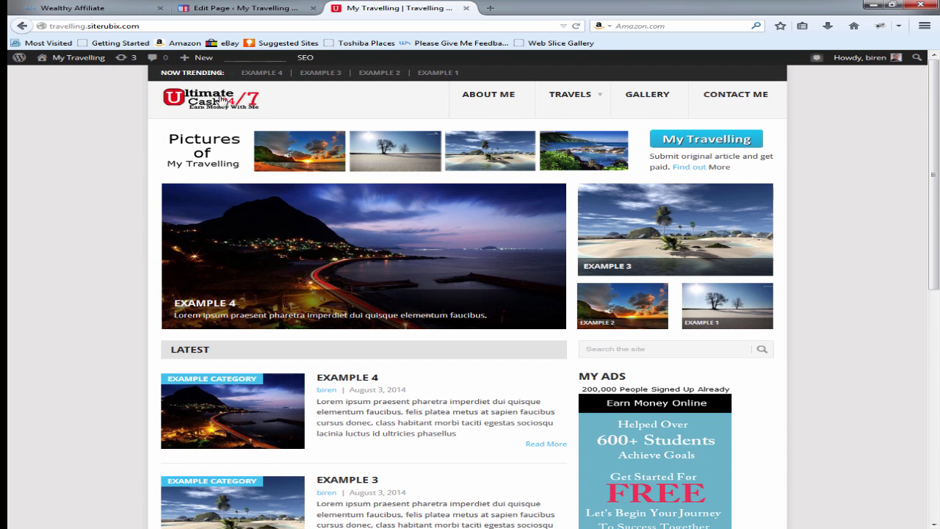
pyautogui.moveTo(570, 95)
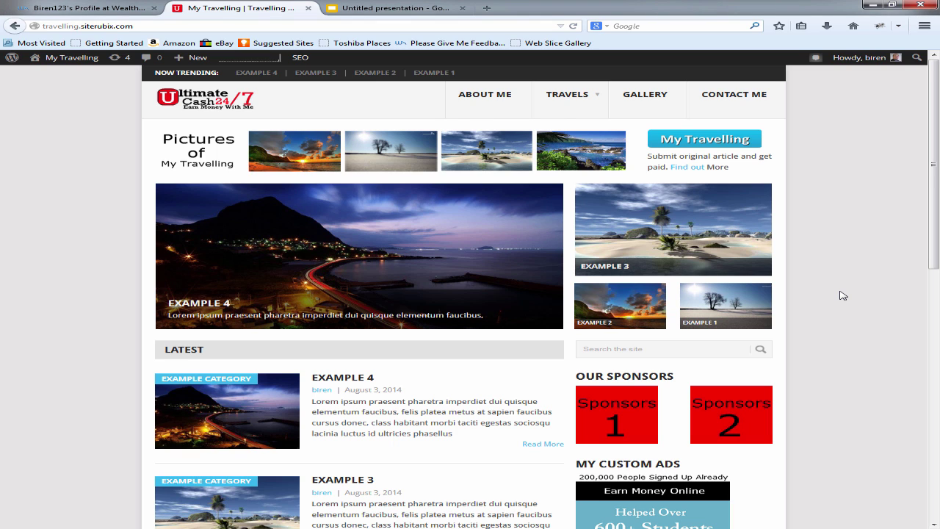
pyautogui.scroll(-5, 843, 295)
pyautogui.scroll(4, 843, 296)
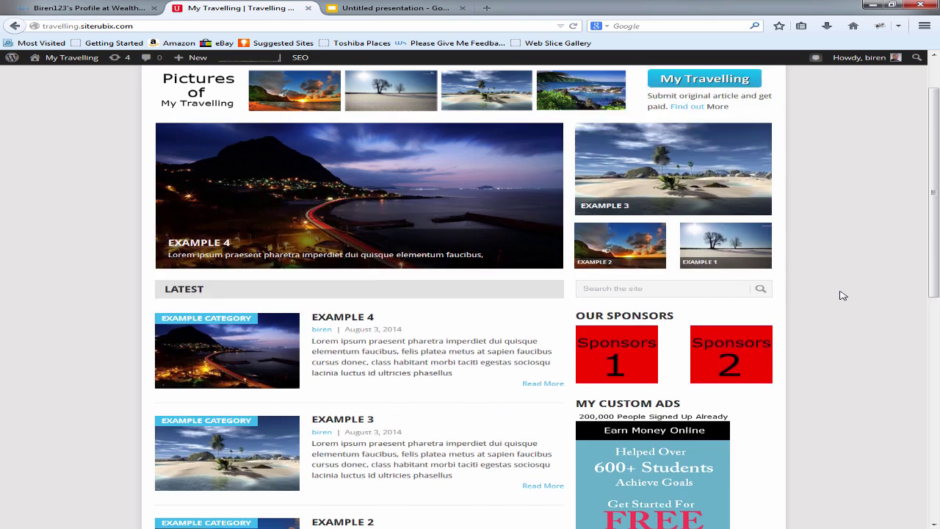
pyautogui.scroll(2, 843, 295)
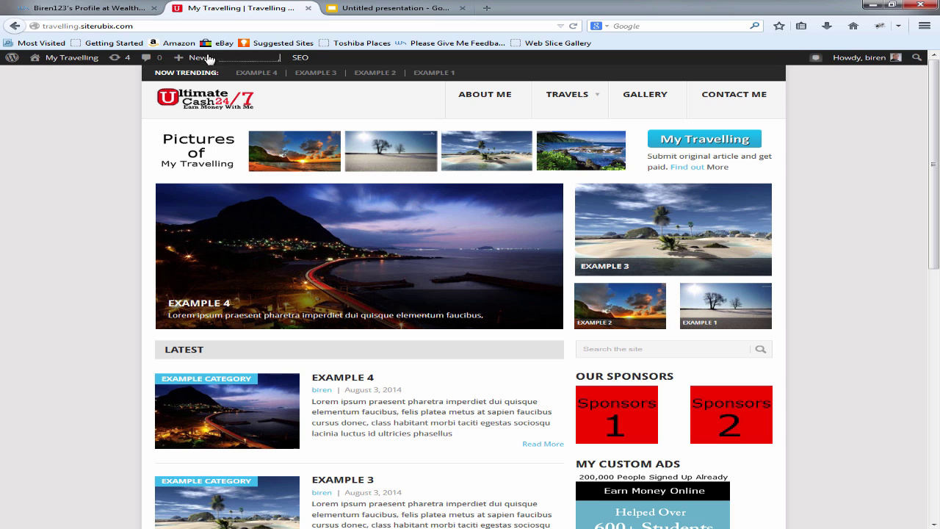
# Step: Copy the site's web address from the address bar
pyautogui.moveTo(148, 28); pyautogui.dragTo(42, 27)
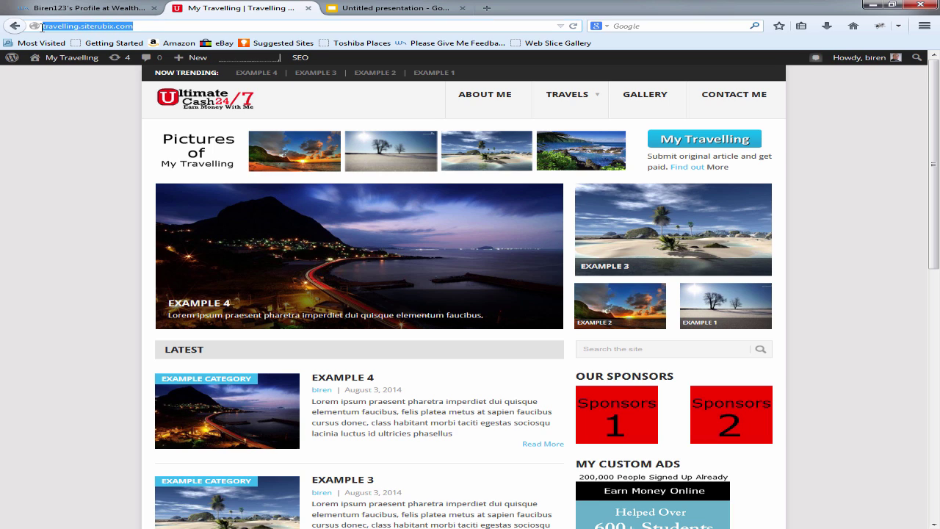
pyautogui.rightClick(50, 25)
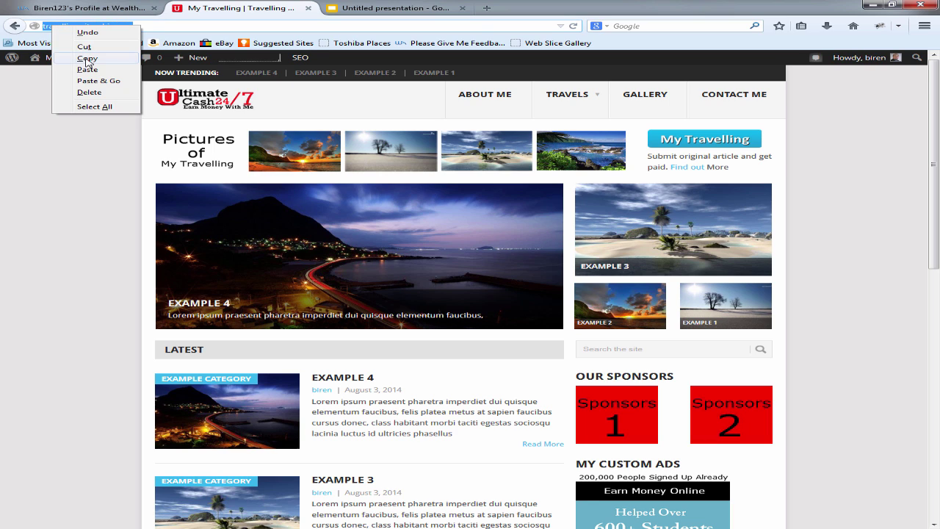
pyautogui.click(104, 57)
# Step: Load the Google home page in a new tab by entering 'google'
pyautogui.click(487, 8)
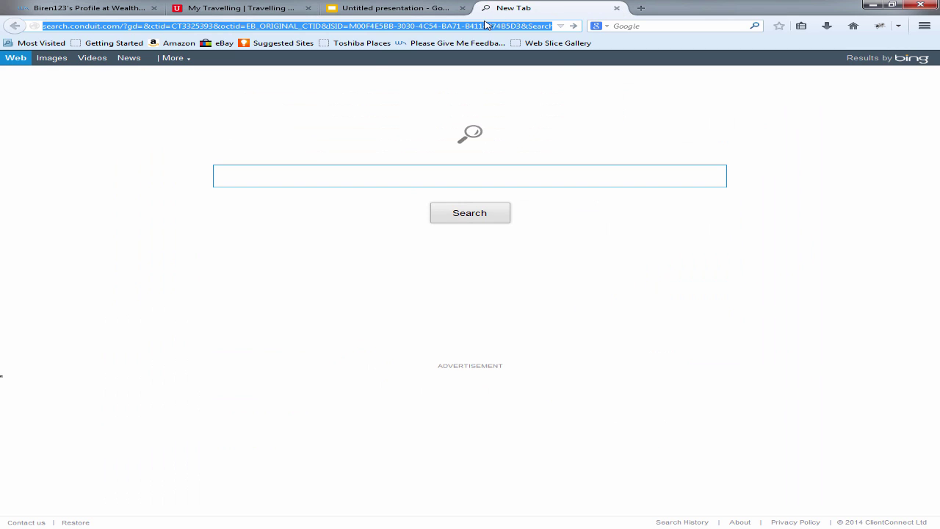
pyautogui.write('google.com/')
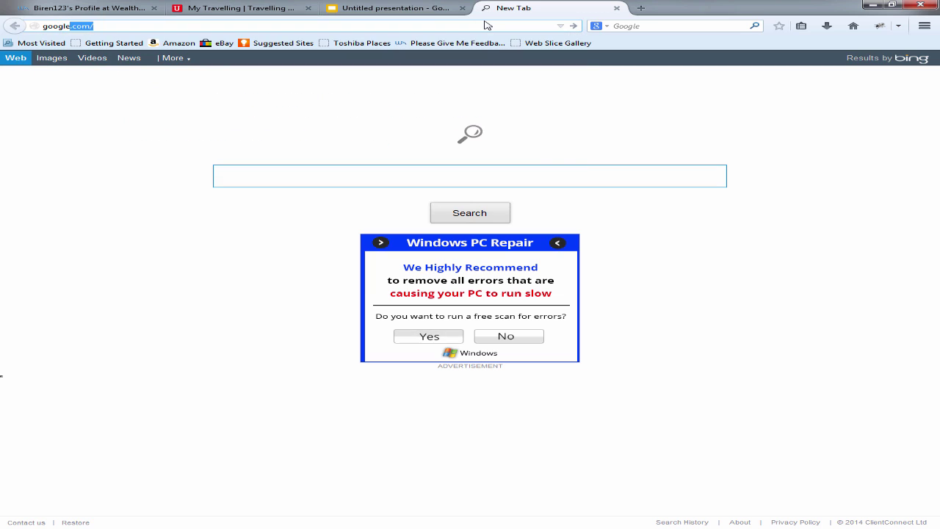
pyautogui.press('Return')
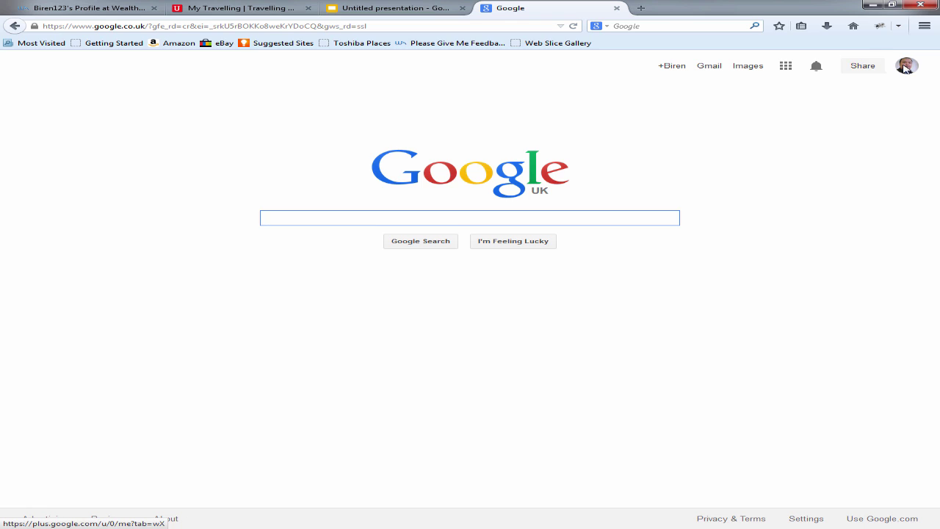
# Step: Go to the Google+ profile's About section and edit its Links
pyautogui.click(909, 69)
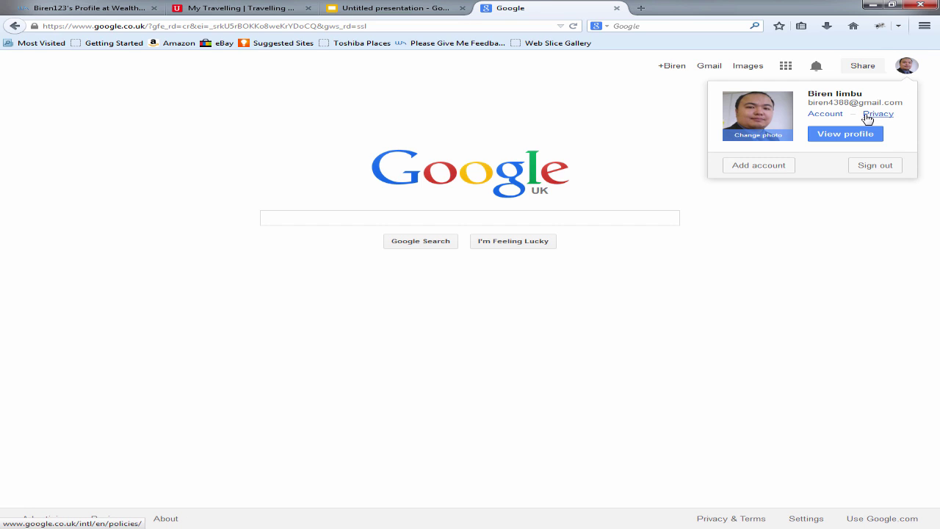
pyautogui.click(833, 137)
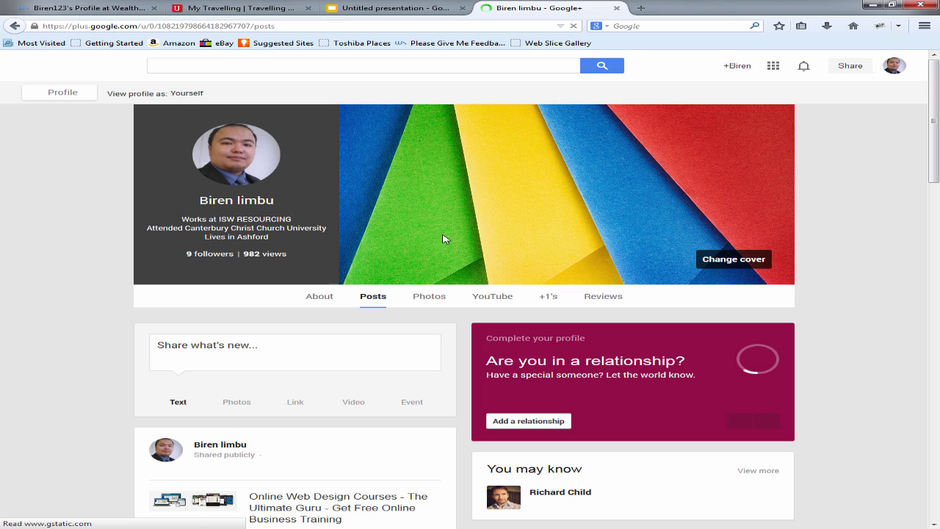
pyautogui.click(320, 297)
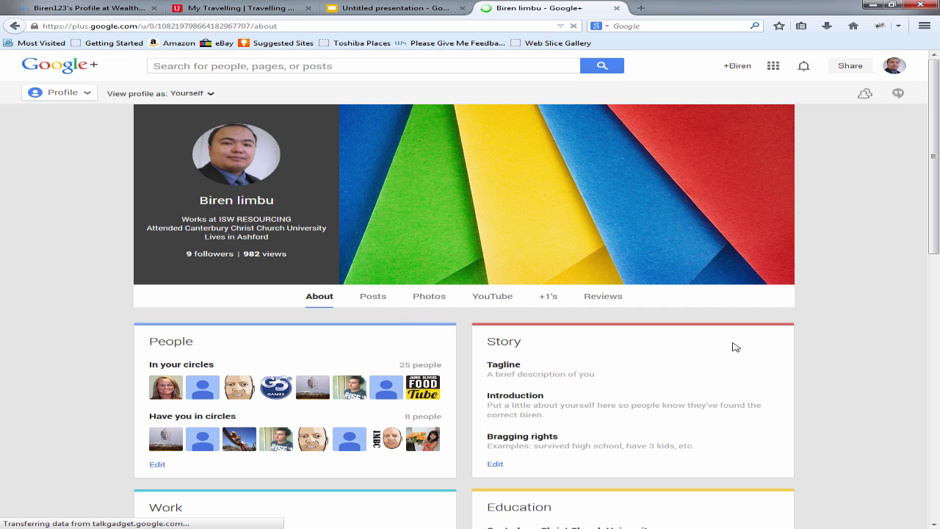
pyautogui.scroll(-3, 733, 345)
pyautogui.scroll(-7, 733, 345)
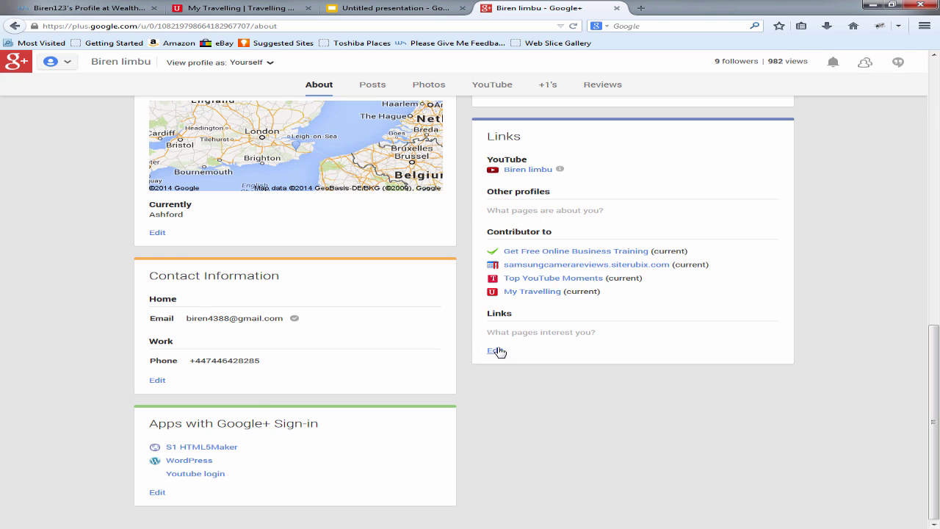
pyautogui.click(497, 351)
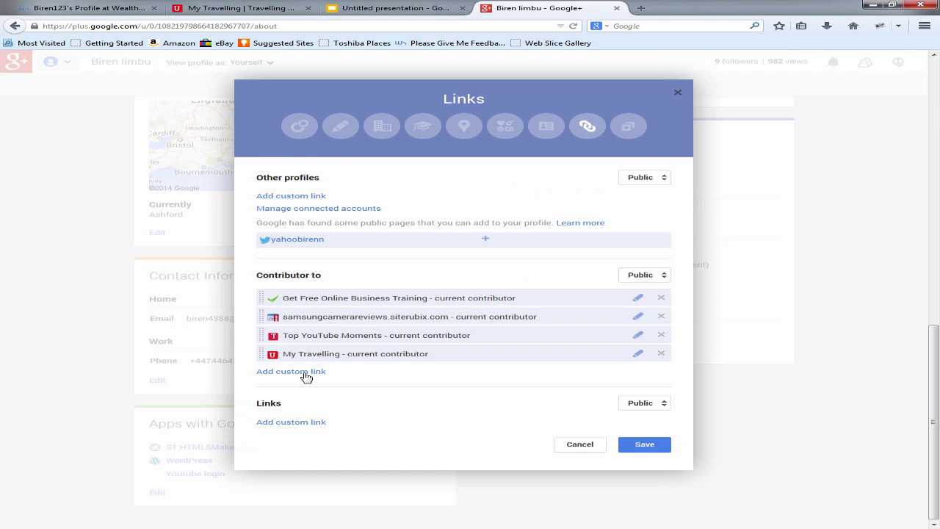
# Step: Add a Contributor to link with the pasted site URL, marked Current contributor
pyautogui.click(300, 373)
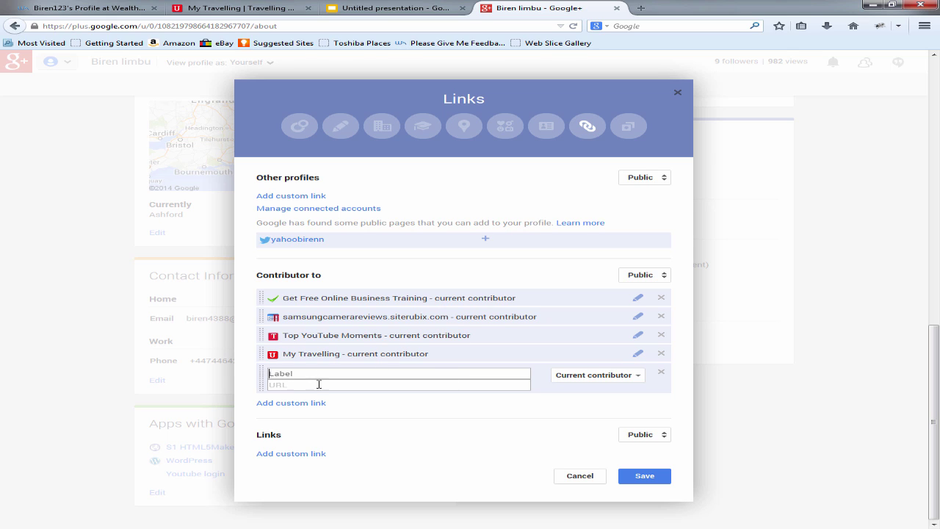
pyautogui.click(310, 387)
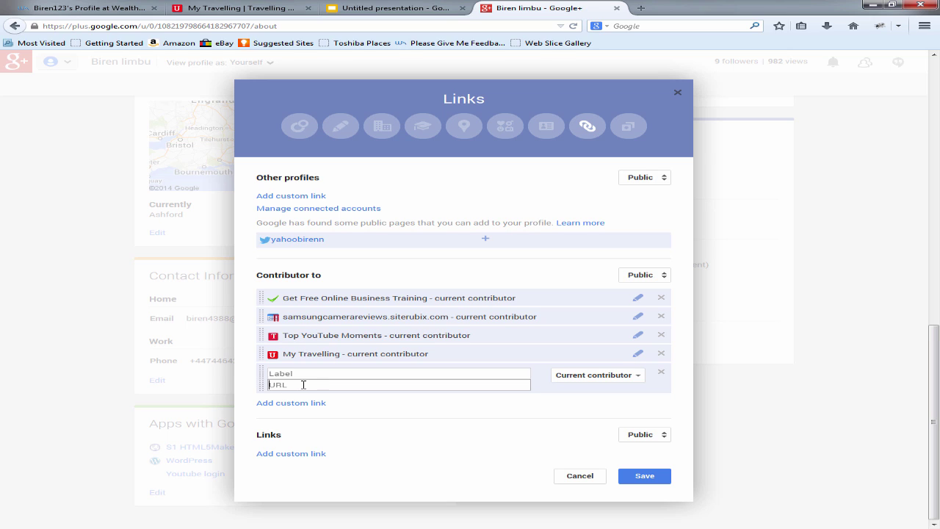
pyautogui.rightClick(304, 385)
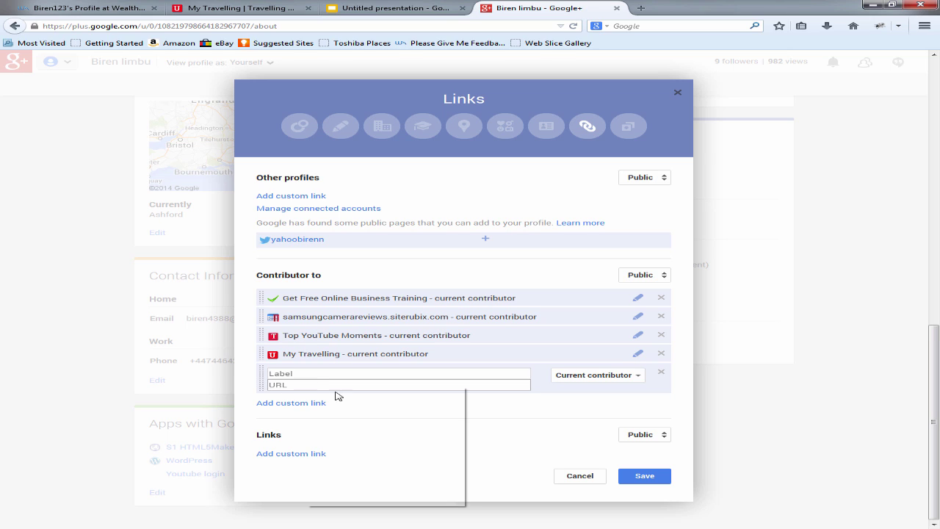
pyautogui.click(375, 430)
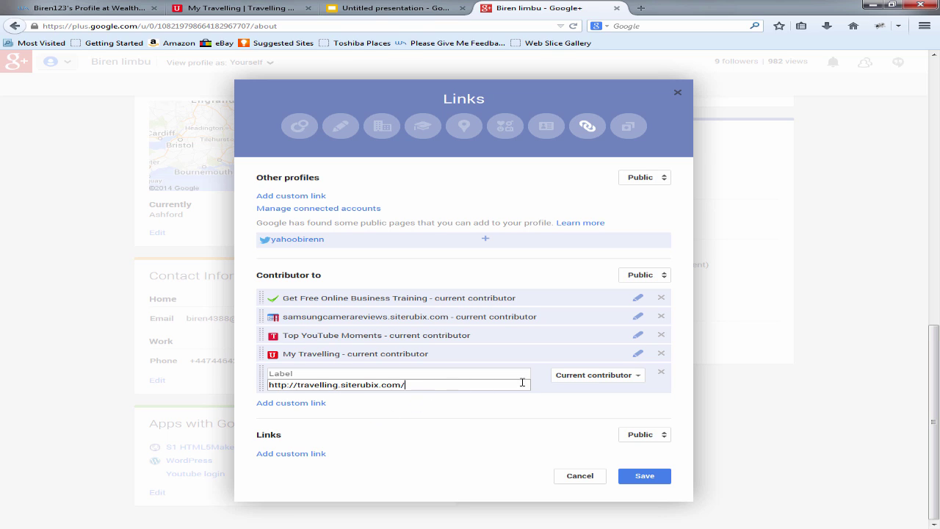
pyautogui.click(638, 376)
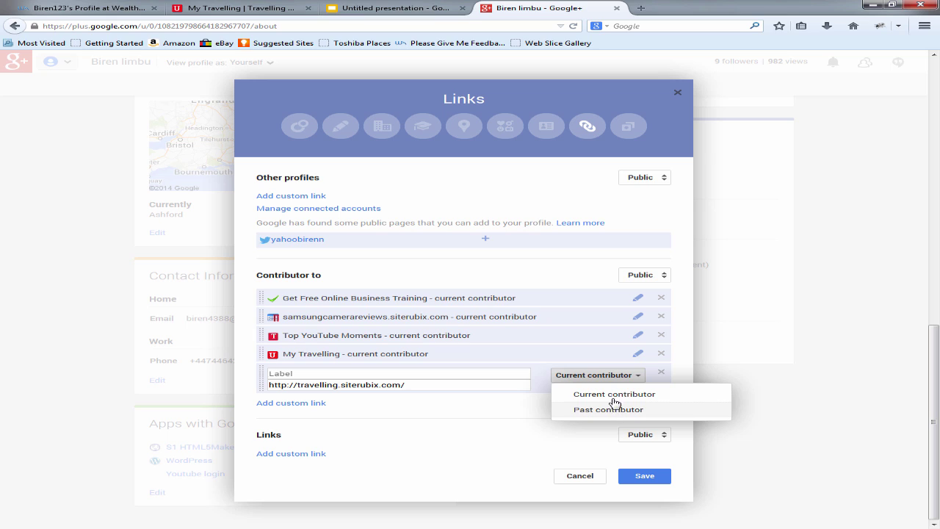
pyautogui.click(614, 394)
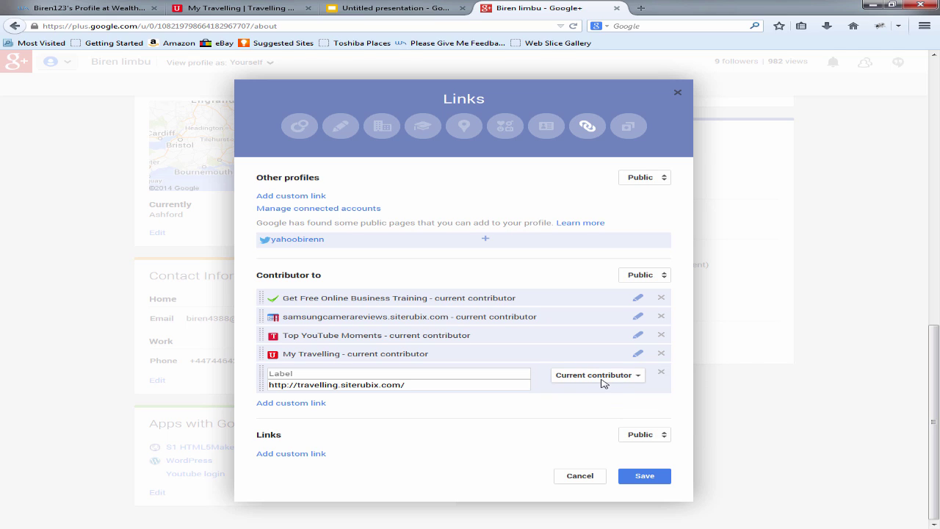